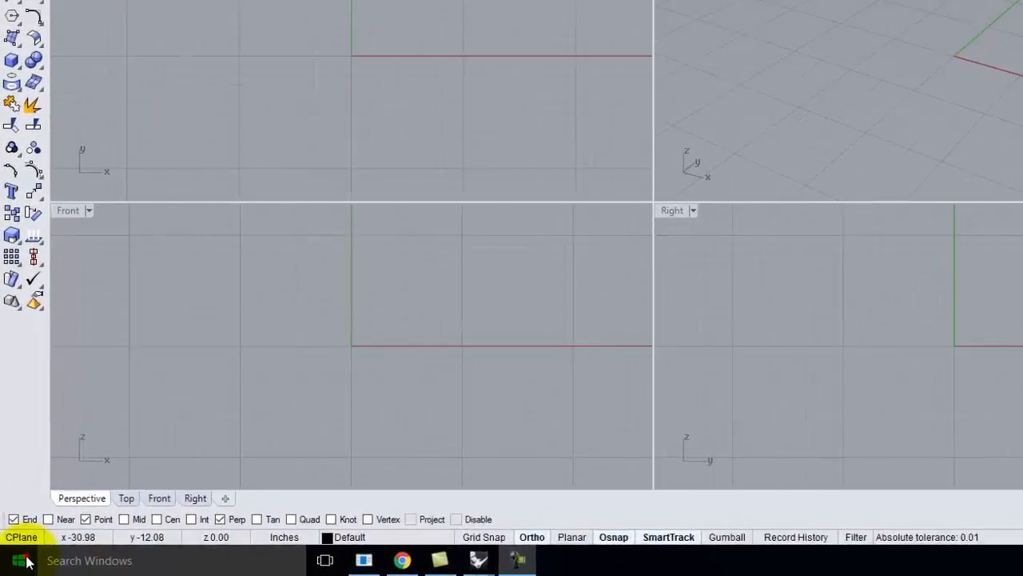
Launch SketchUp and start a new model with the Architectural Design - Feet and Inches template
{"action": "left_click", "coordinate": [24, 561]}
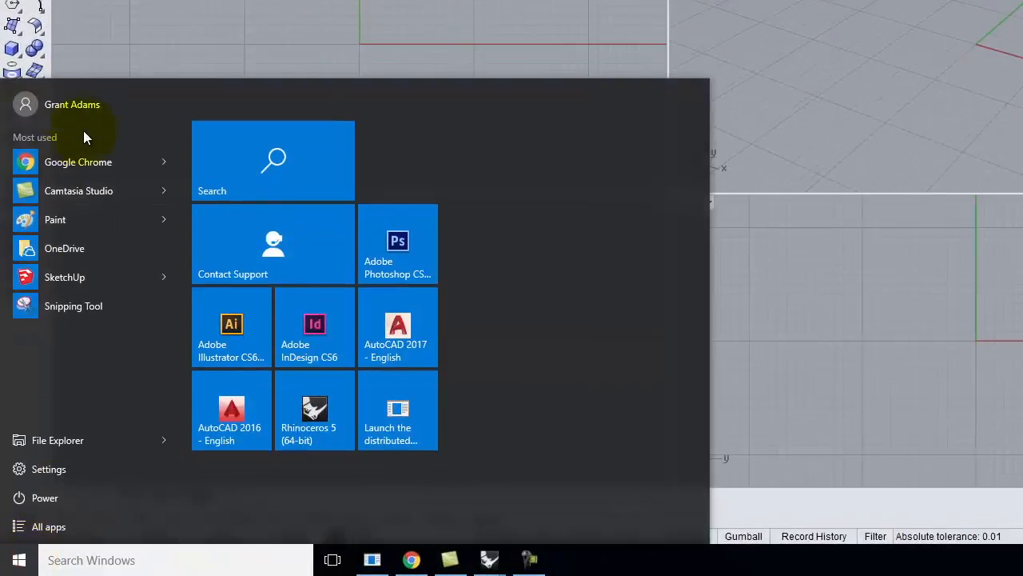
{"action": "left_click", "coordinate": [100, 275]}
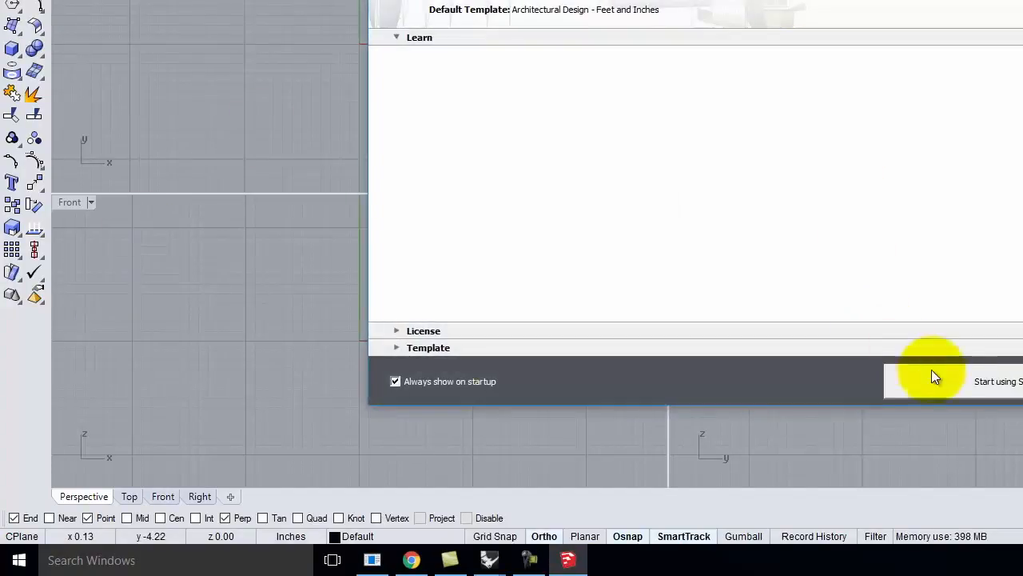
{"action": "left_click", "coordinate": [970, 389]}
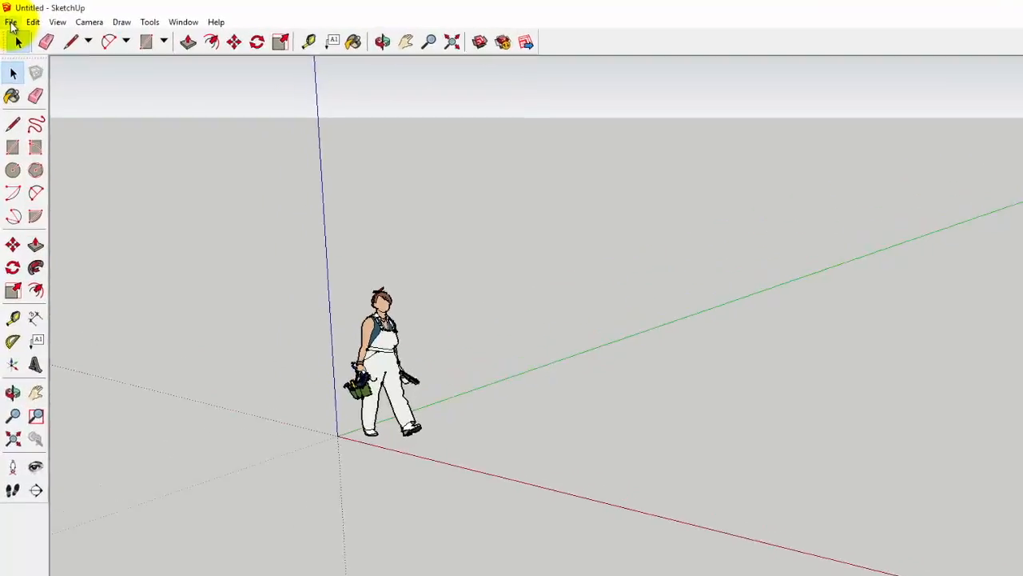
Open the geo-location map for adding a location to the model and search for "hawaii"
{"action": "left_click", "coordinate": [8, 18]}
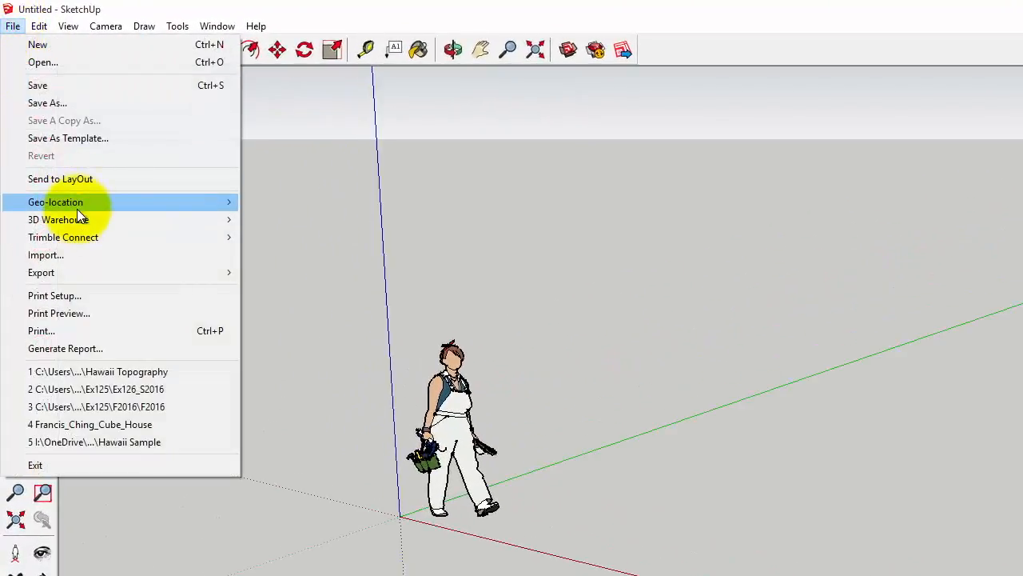
{"action": "mouse_move", "coordinate": [77, 205]}
{"action": "left_click", "coordinate": [296, 202]}
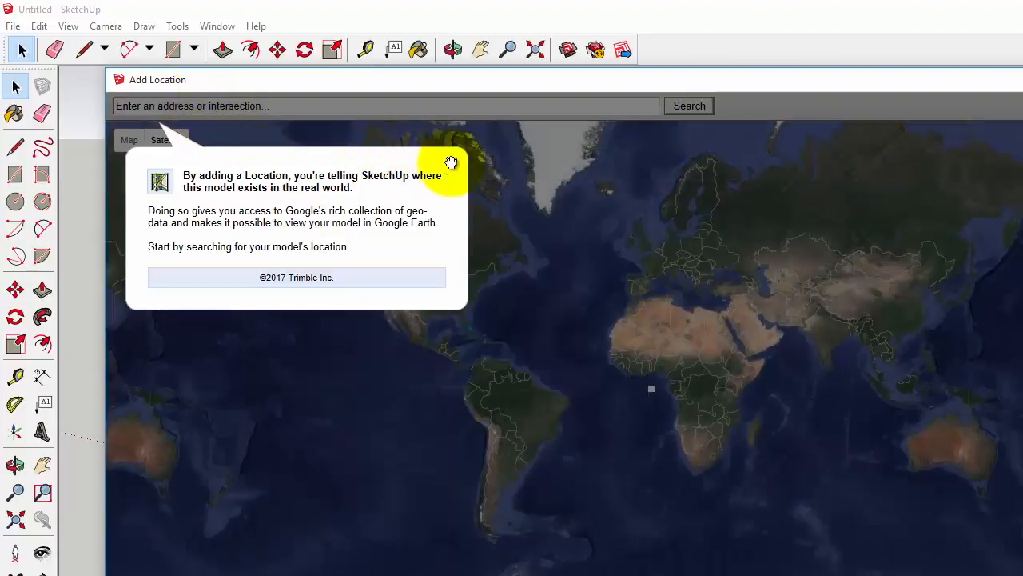
{"action": "left_click", "coordinate": [451, 162]}
{"action": "left_click", "coordinate": [320, 107]}
{"action": "type", "text": "hawaii"}
{"action": "key", "text": "Return"}
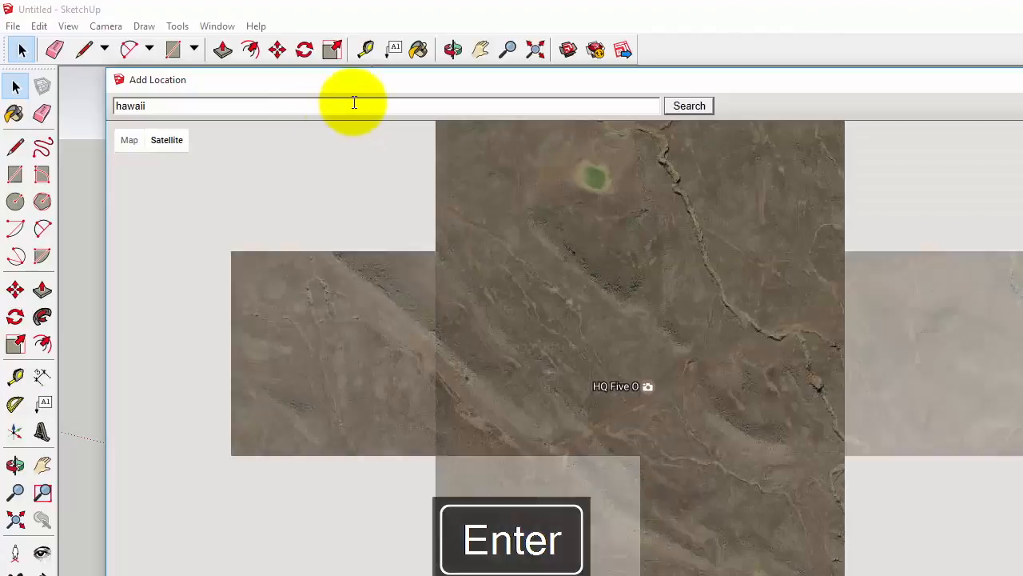
Find the lava terrain along Queen Ka'ahumanu Hwy, select it as the region and grab it into the model
{"action": "scroll", "coordinate": [704, 411], "scroll_direction": "down", "scroll_amount": 5}
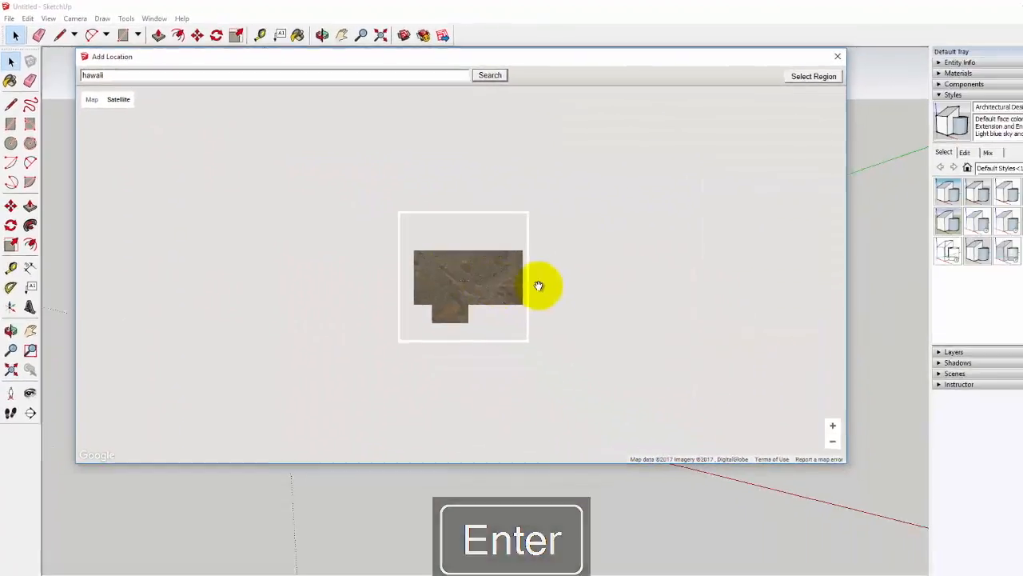
{"action": "scroll", "coordinate": [539, 285], "scroll_direction": "up", "scroll_amount": 5}
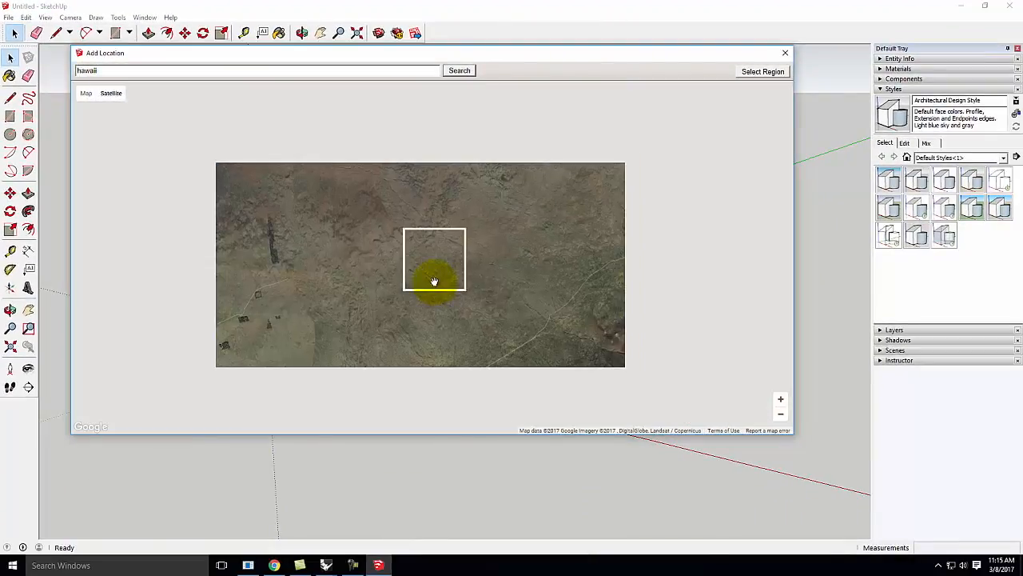
{"action": "scroll", "coordinate": [434, 281], "scroll_direction": "down", "scroll_amount": 3}
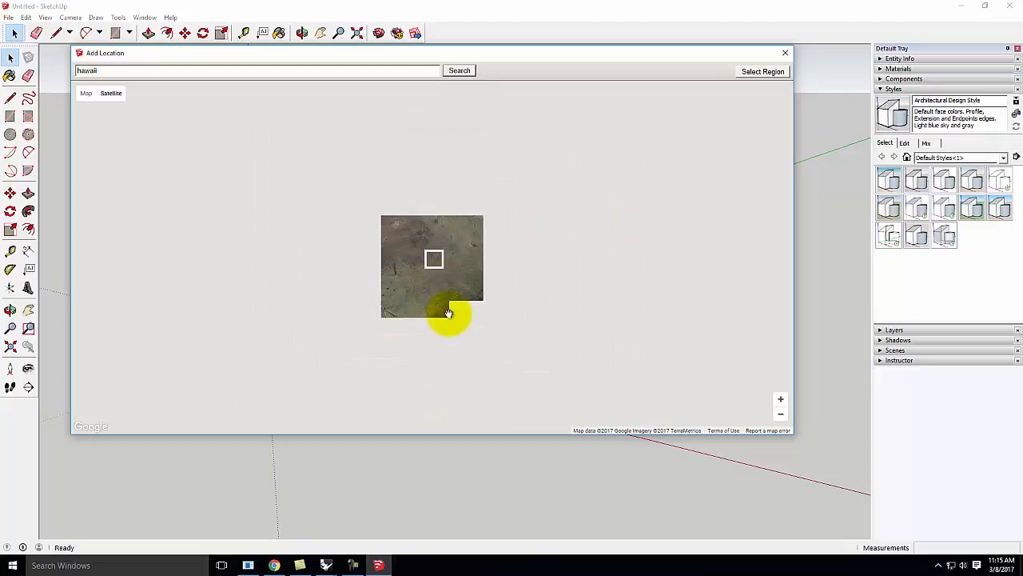
{"action": "left_click_drag", "start_coordinate": [449, 312], "coordinate": [450, 233]}
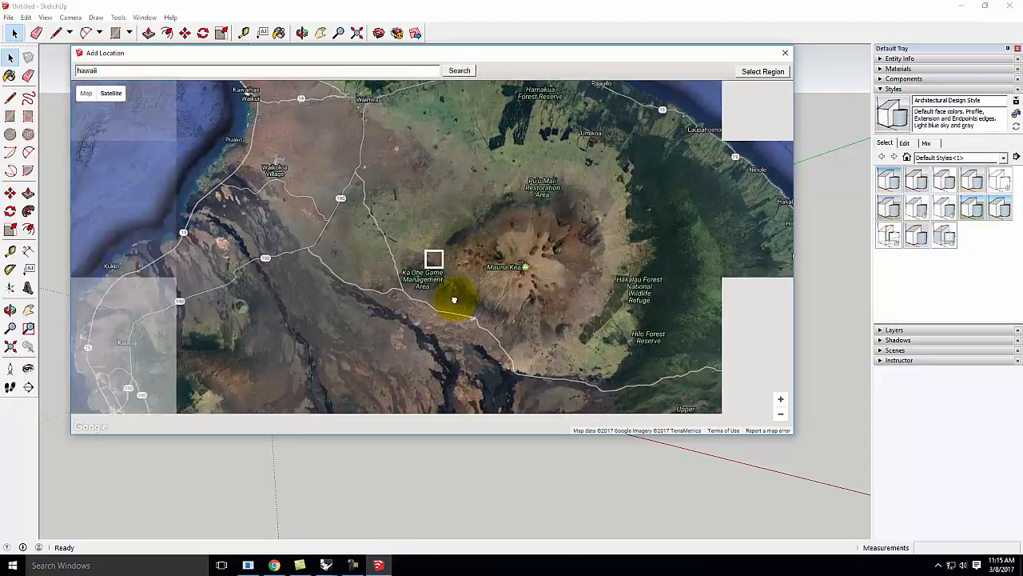
{"action": "left_click_drag", "start_coordinate": [453, 300], "coordinate": [475, 169]}
{"action": "left_click_drag", "start_coordinate": [468, 296], "coordinate": [530, 320]}
{"action": "left_click_drag", "start_coordinate": [372, 251], "coordinate": [372, 360]}
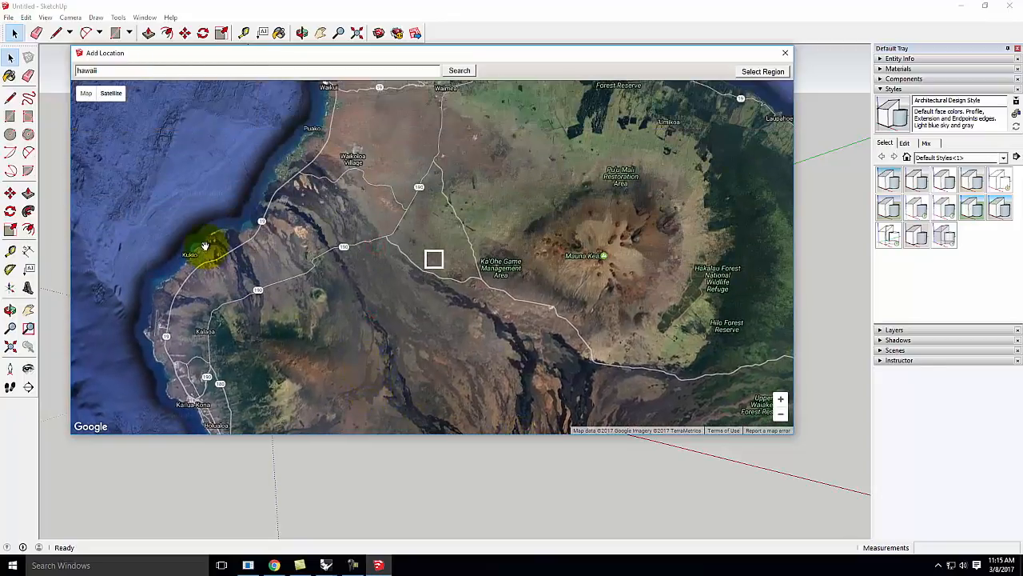
{"action": "scroll", "coordinate": [205, 246], "scroll_direction": "up", "scroll_amount": 4}
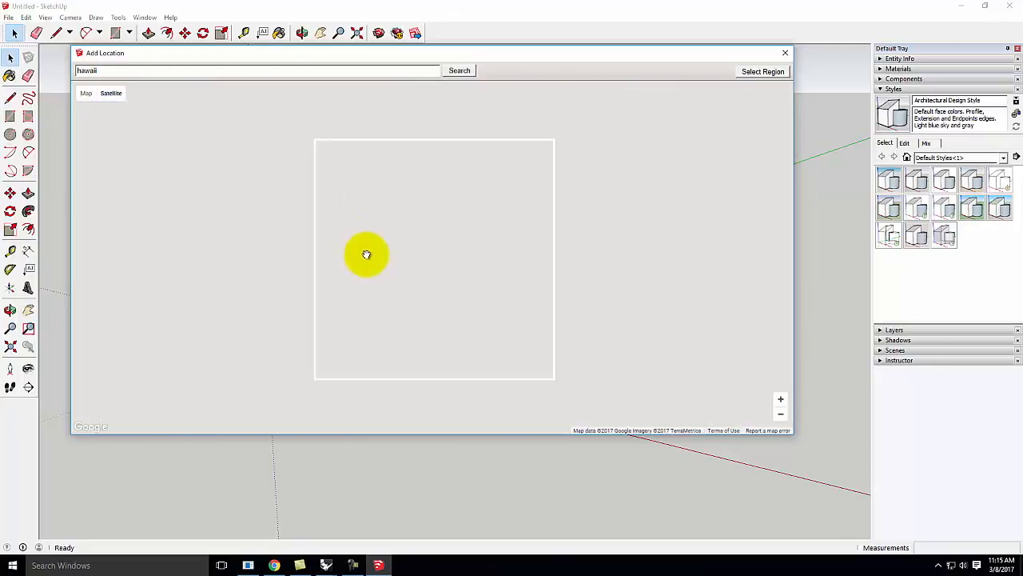
{"action": "scroll", "coordinate": [470, 259], "scroll_direction": "up", "scroll_amount": 1}
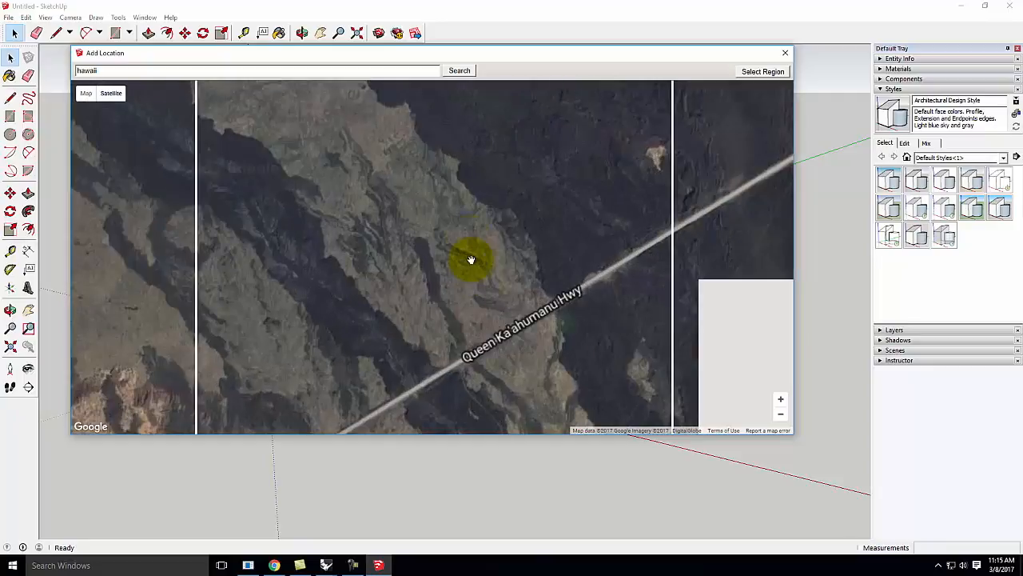
{"action": "left_click", "coordinate": [779, 72]}
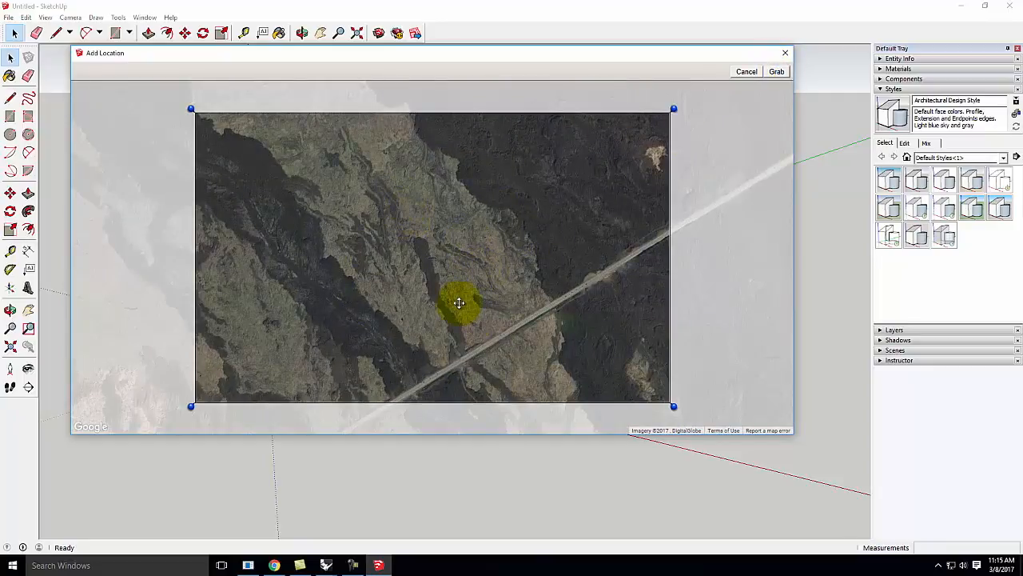
{"action": "left_click", "coordinate": [776, 72]}
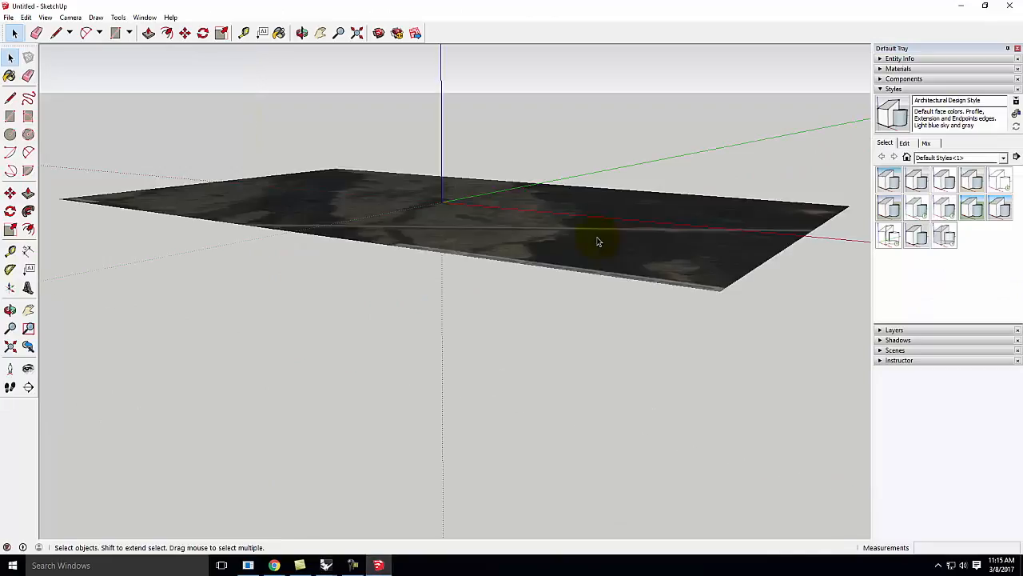
Show the geo-located site as 3D terrain instead of flat imagery and inspect its relief
{"action": "left_click", "coordinate": [8, 17]}
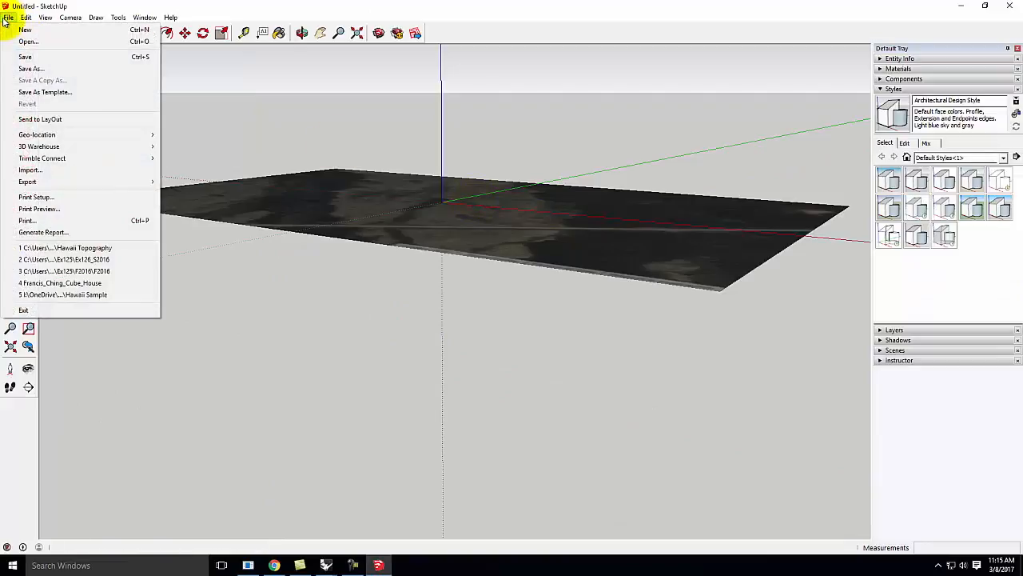
{"action": "mouse_move", "coordinate": [40, 134]}
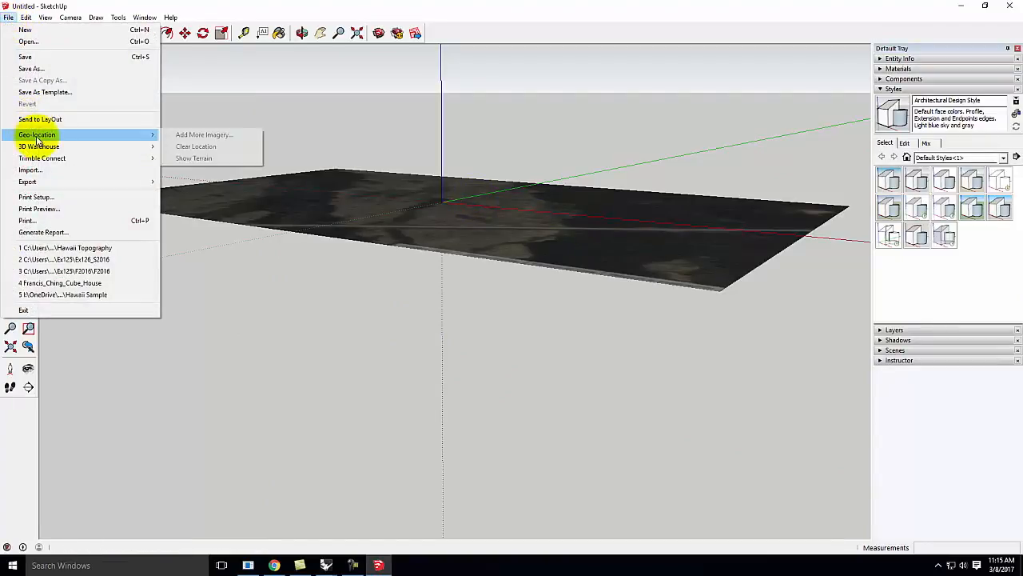
{"action": "left_click", "coordinate": [226, 158]}
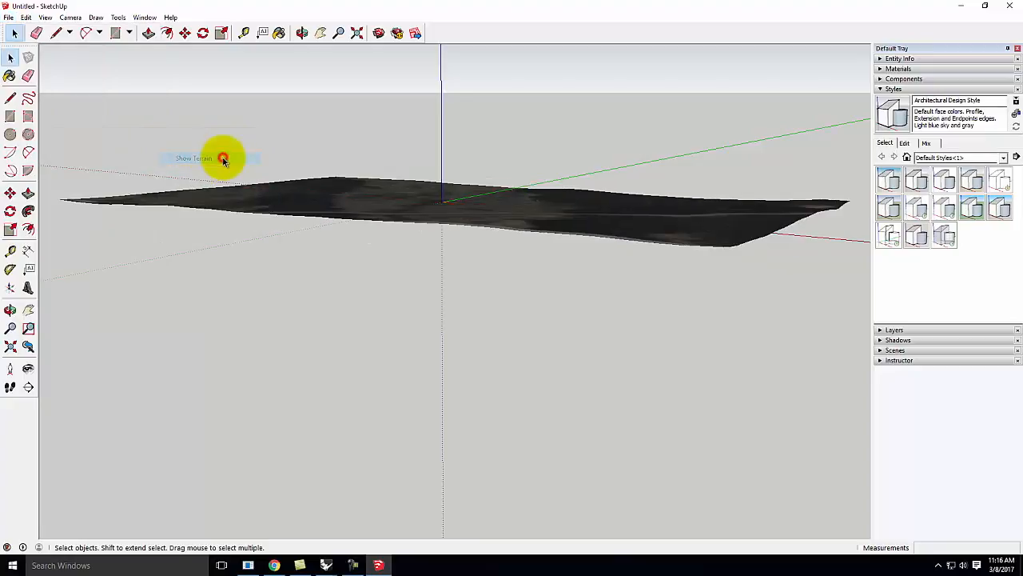
{"action": "middle_click_drag", "start_coordinate": [631, 259], "coordinate": [677, 269]}
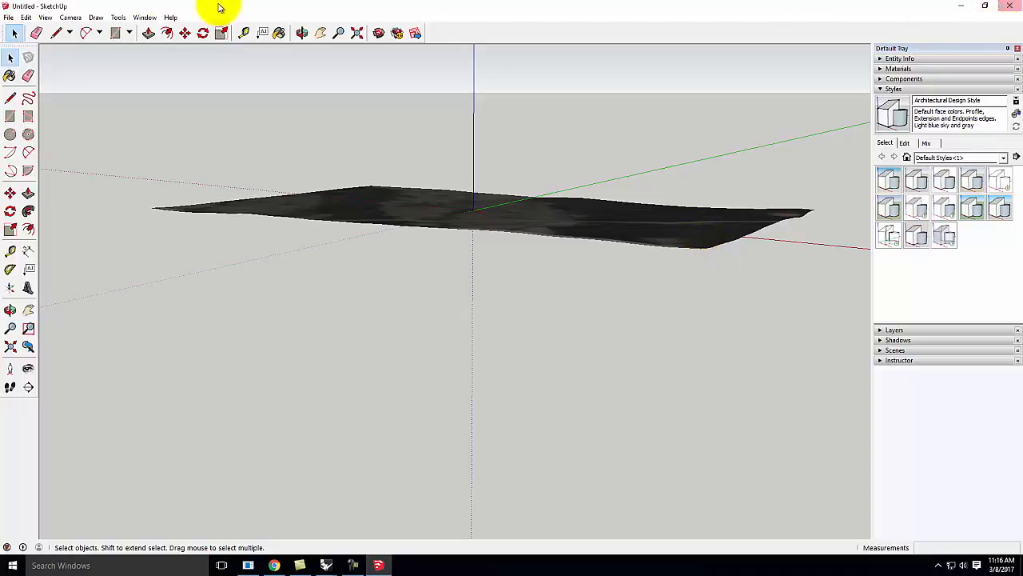
{"action": "left_click", "coordinate": [10, 17]}
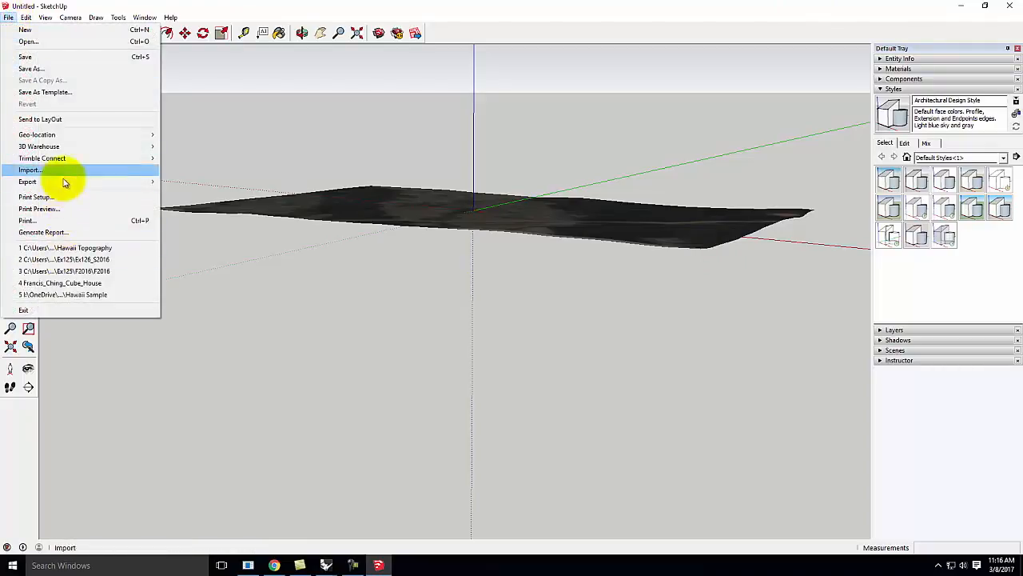
{"action": "left_click", "coordinate": [55, 72]}
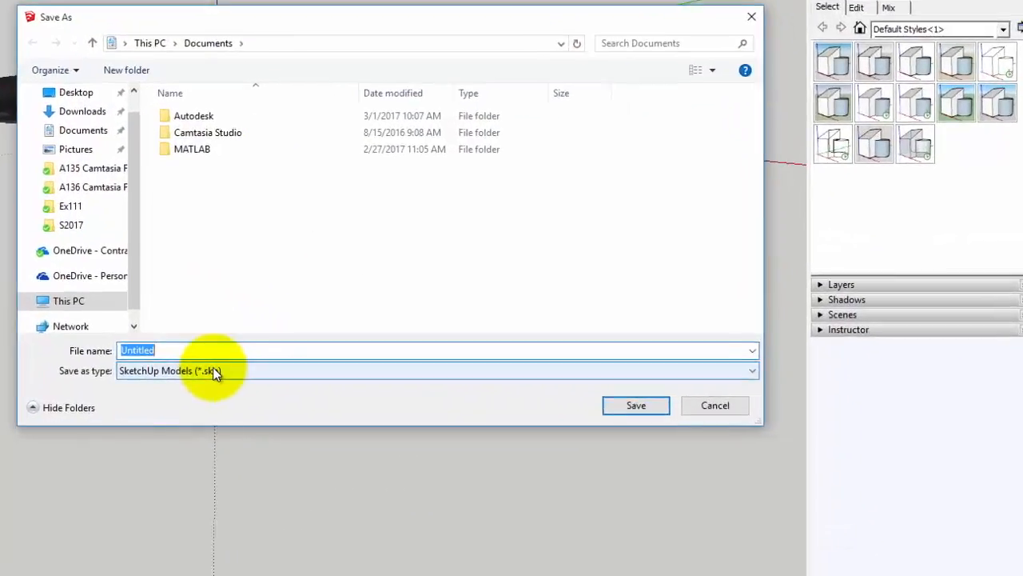
{"action": "left_click", "coordinate": [470, 378]}
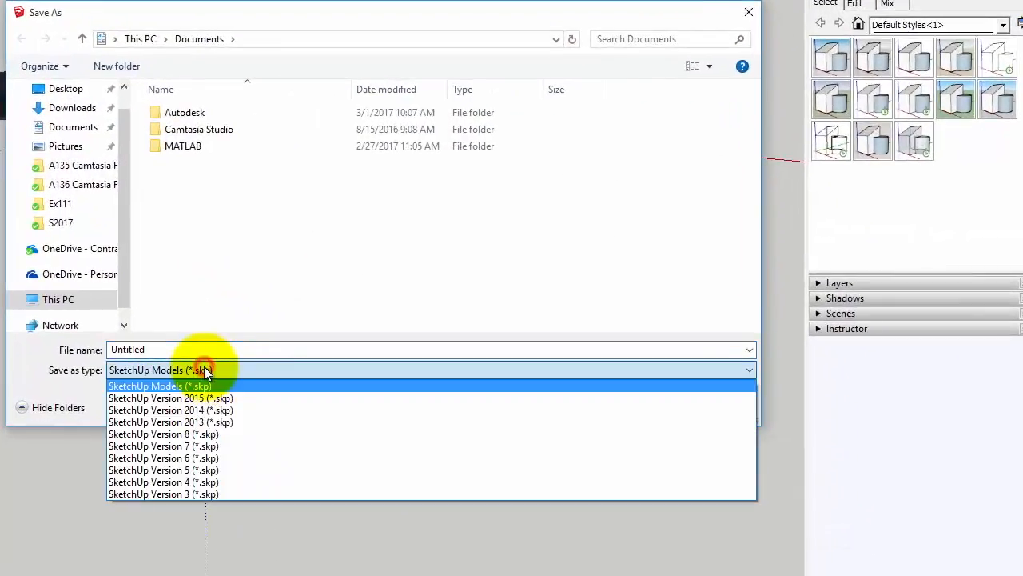
{"action": "left_click", "coordinate": [224, 421]}
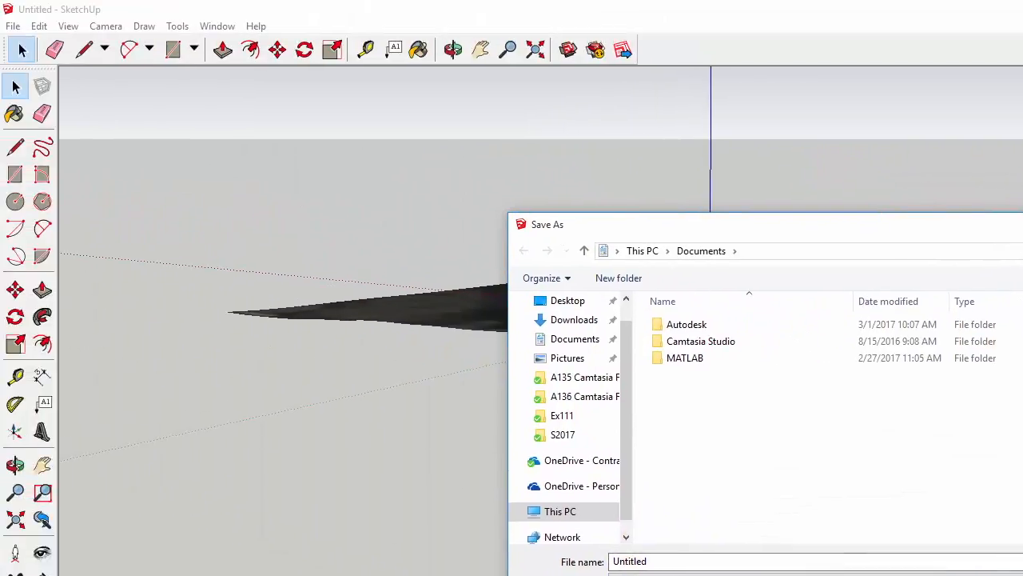
{"action": "key", "text": "Escape"}
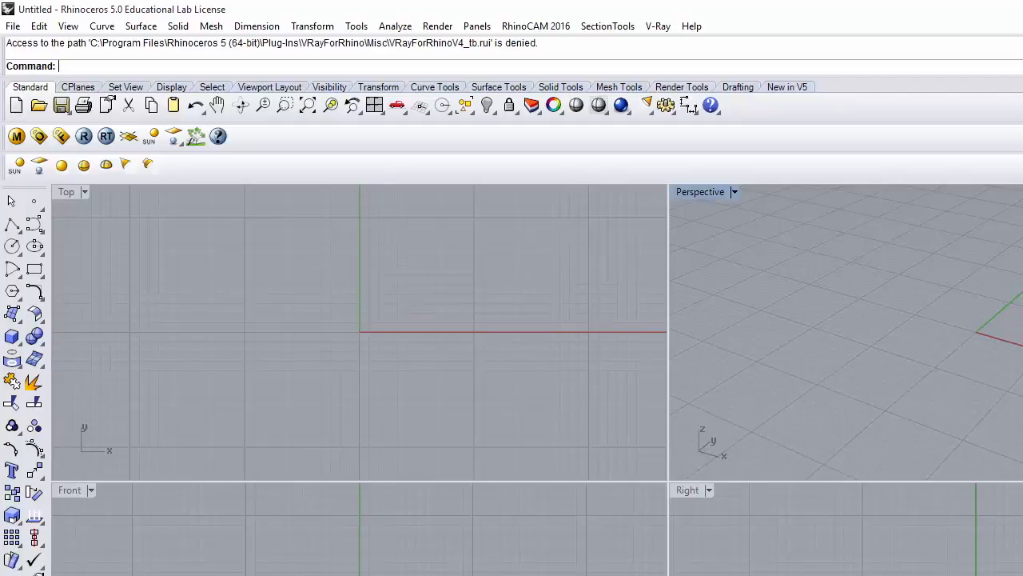
In Rhino, import the Hawaii Topography SketchUp model as a mesh with joined edges and faces, a 22.5-degree weld angle and embedded textures
{"action": "left_click", "coordinate": [12, 27]}
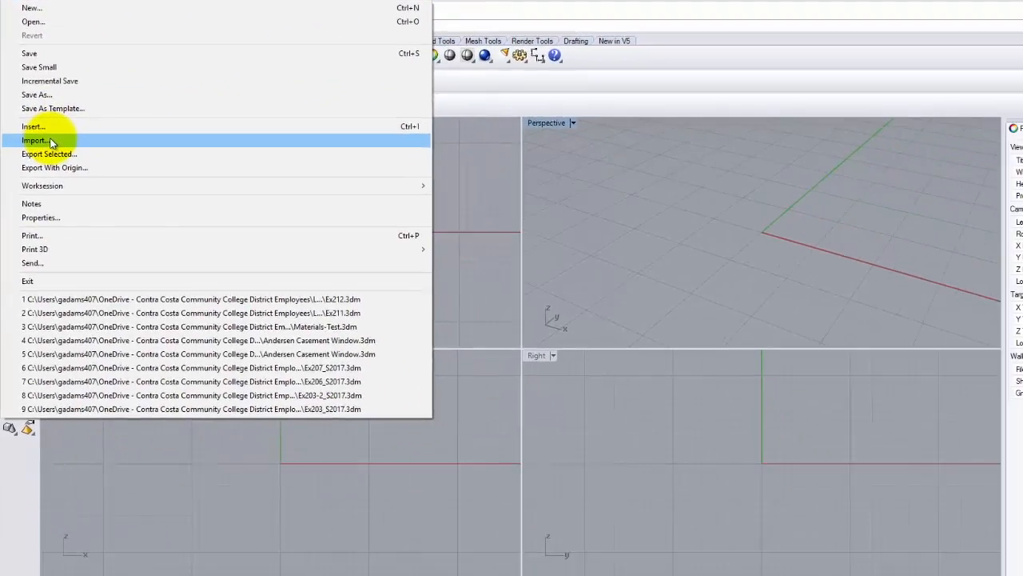
{"action": "left_click", "coordinate": [65, 214]}
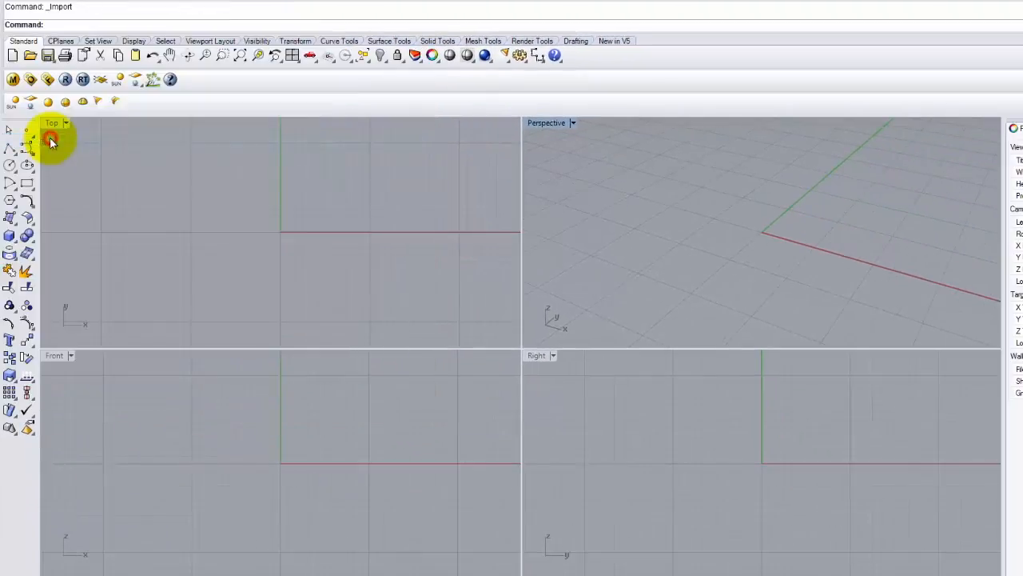
{"action": "left_click", "coordinate": [558, 201]}
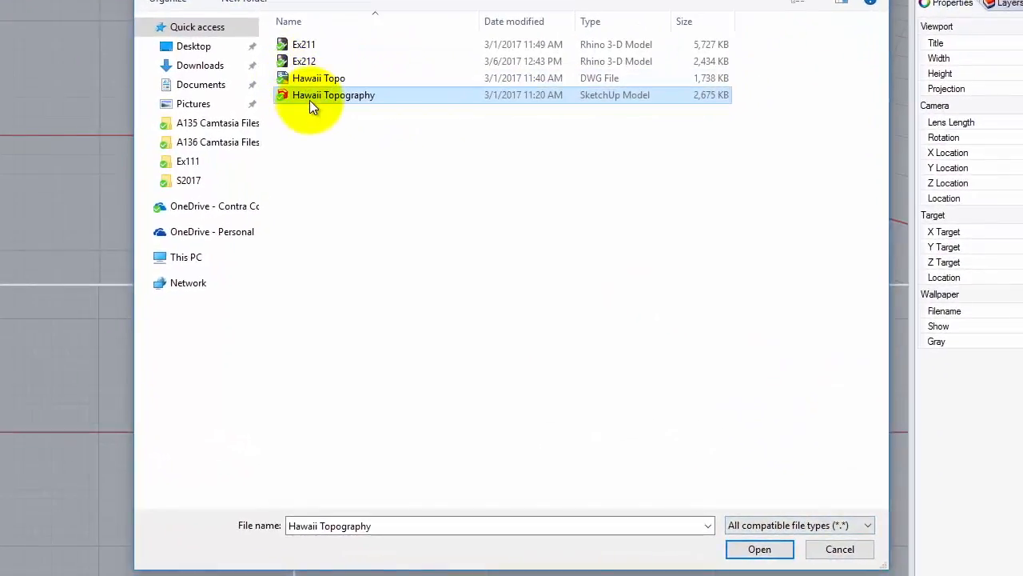
{"action": "left_click", "coordinate": [837, 525]}
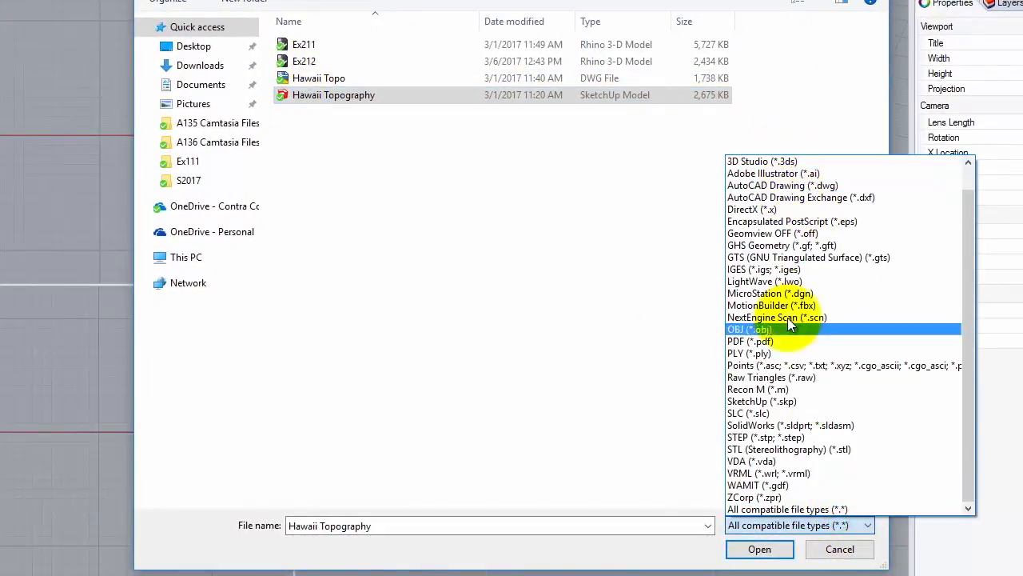
{"action": "left_click", "coordinate": [781, 508]}
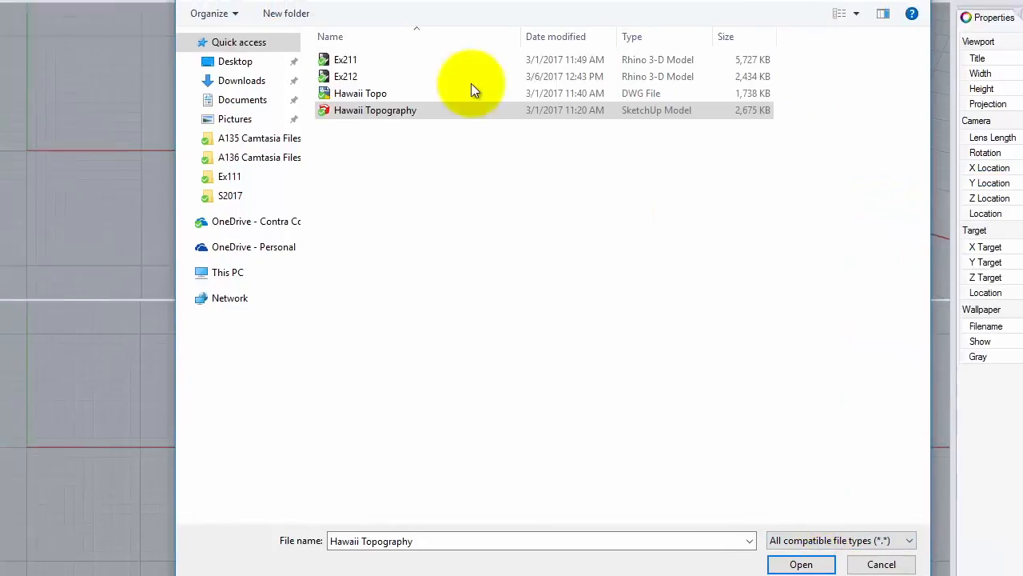
{"action": "left_click", "coordinate": [339, 94]}
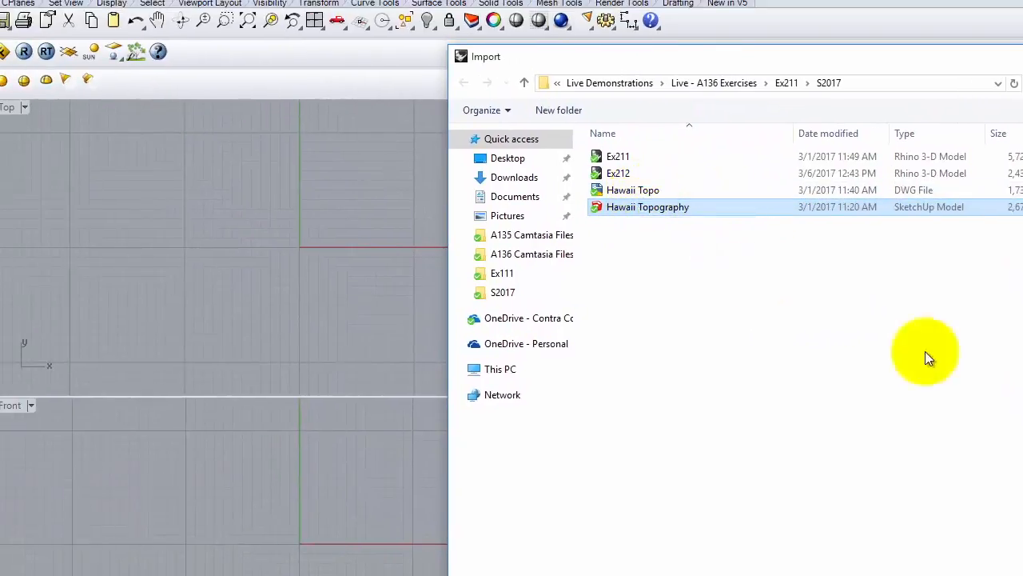
{"action": "key", "text": "Return"}
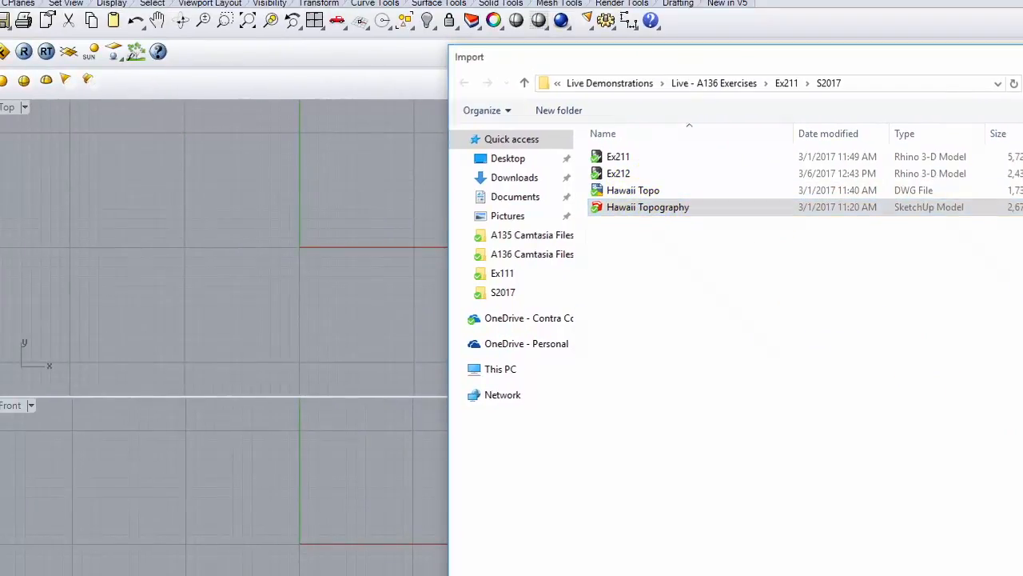
{"action": "left_click_drag", "start_coordinate": [445, 215], "coordinate": [409, 177]}
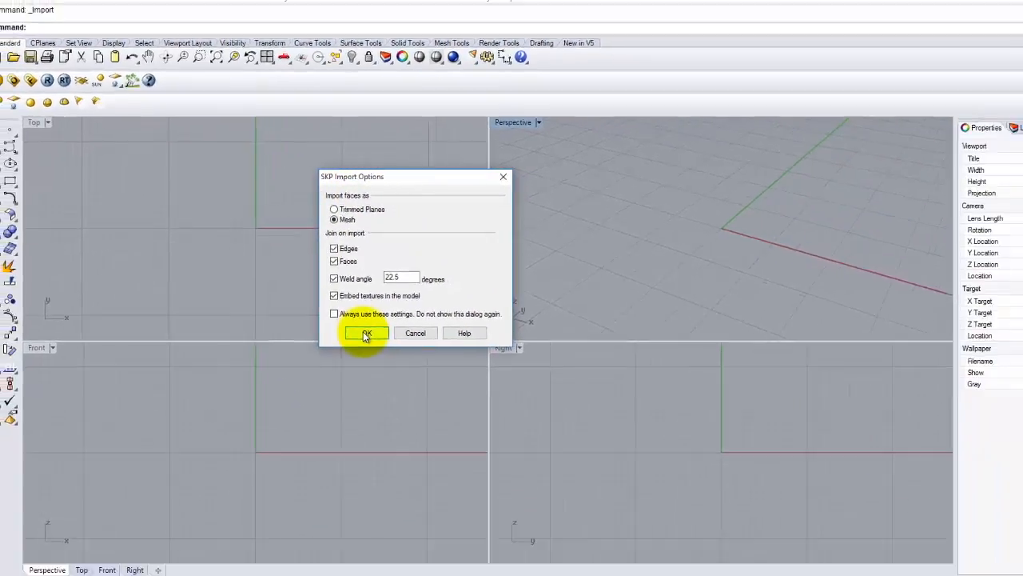
{"action": "left_click", "coordinate": [446, 387]}
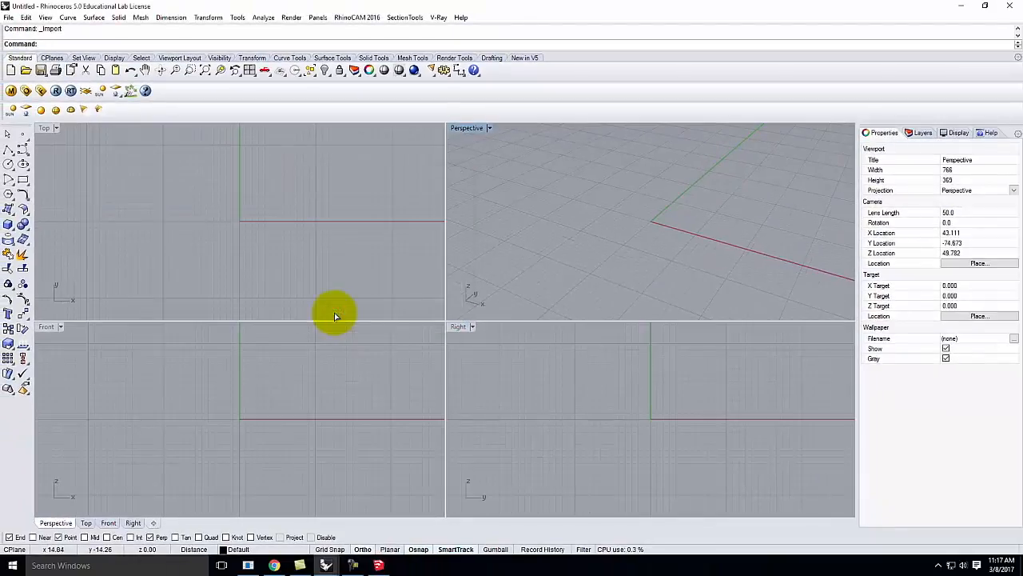
Maximize the Perspective viewport around the imported terrain mesh
{"action": "scroll", "coordinate": [526, 243], "scroll_direction": "down", "scroll_amount": 5}
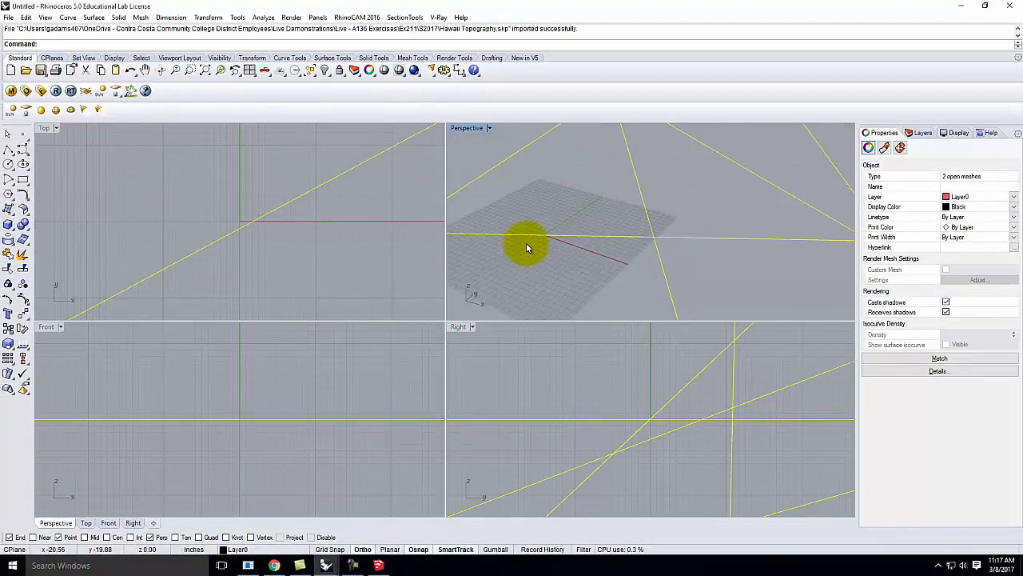
{"action": "double_click", "coordinate": [477, 129]}
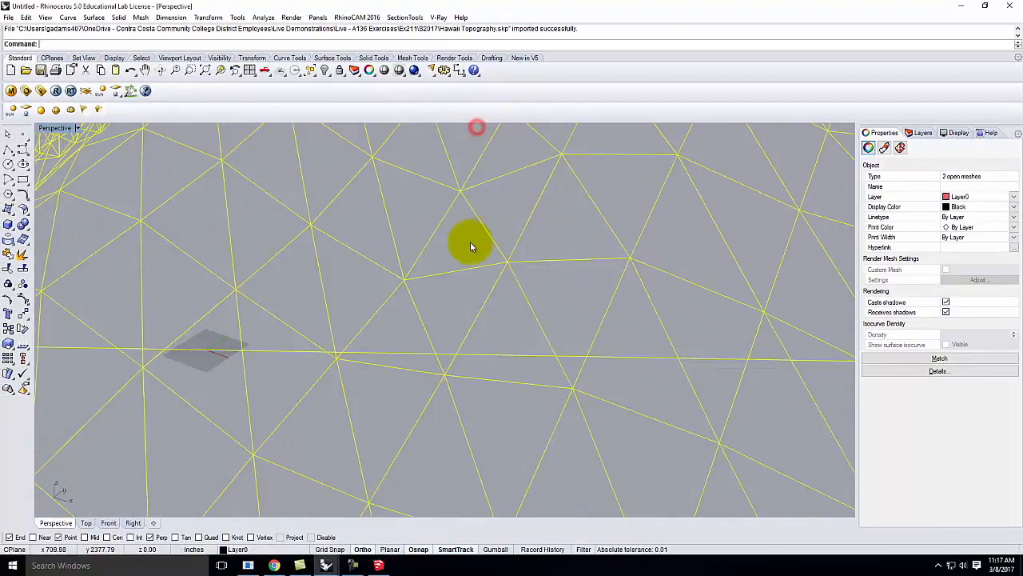
Bring the whole terrain into view and switch the Perspective viewport to Shaded display
{"action": "scroll", "coordinate": [469, 245], "scroll_direction": "down", "scroll_amount": 10}
{"action": "left_click", "coordinate": [394, 164]}
{"action": "right_click_drag", "start_coordinate": [360, 221], "coordinate": [447, 191]}
{"action": "left_click", "coordinate": [77, 128]}
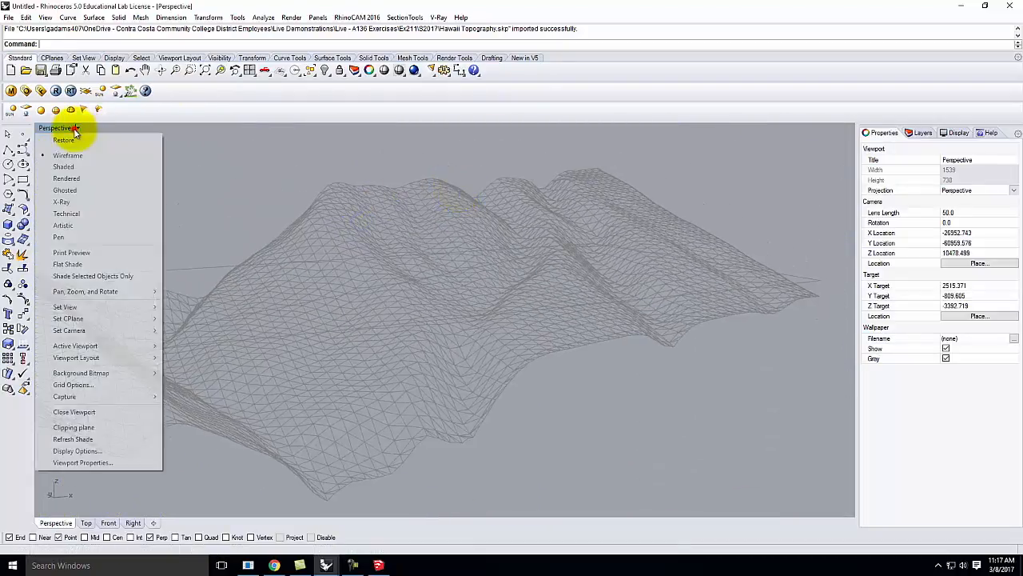
{"action": "left_click", "coordinate": [67, 163]}
Delete the flat rectangular mesh that cuts horizontally through the terrain
{"action": "scroll", "coordinate": [327, 213], "scroll_direction": "down", "scroll_amount": 8}
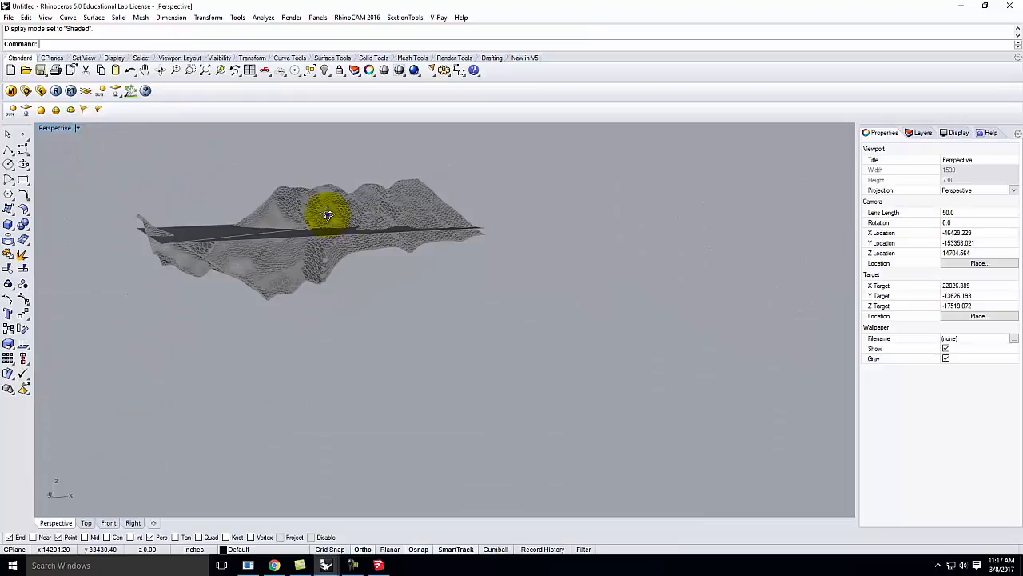
{"action": "right_click_drag", "start_coordinate": [328, 214], "coordinate": [334, 255]}
{"action": "scroll", "coordinate": [156, 230], "scroll_direction": "up", "scroll_amount": 4}
{"action": "left_click", "coordinate": [187, 278]}
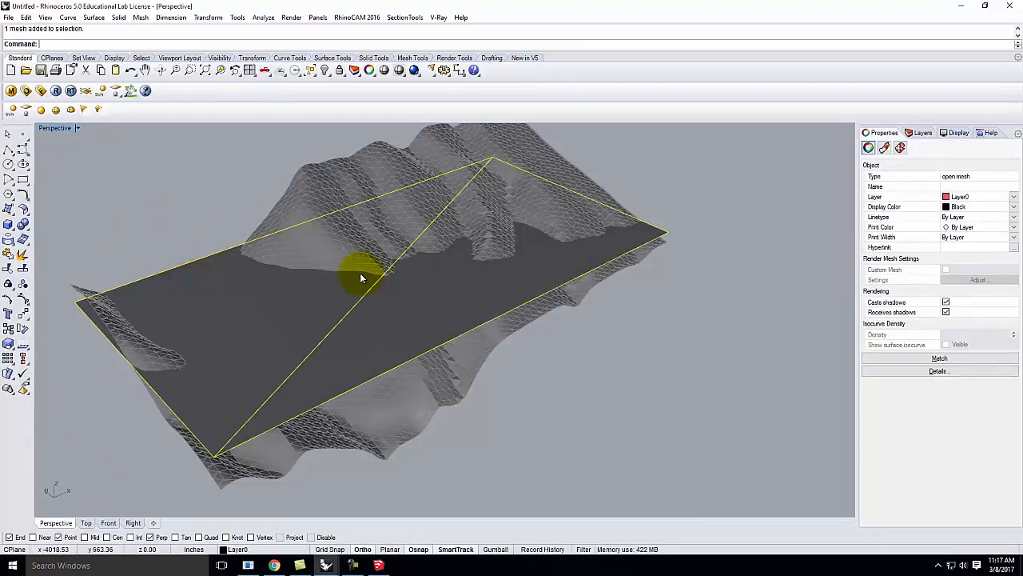
{"action": "key", "text": "Delete"}
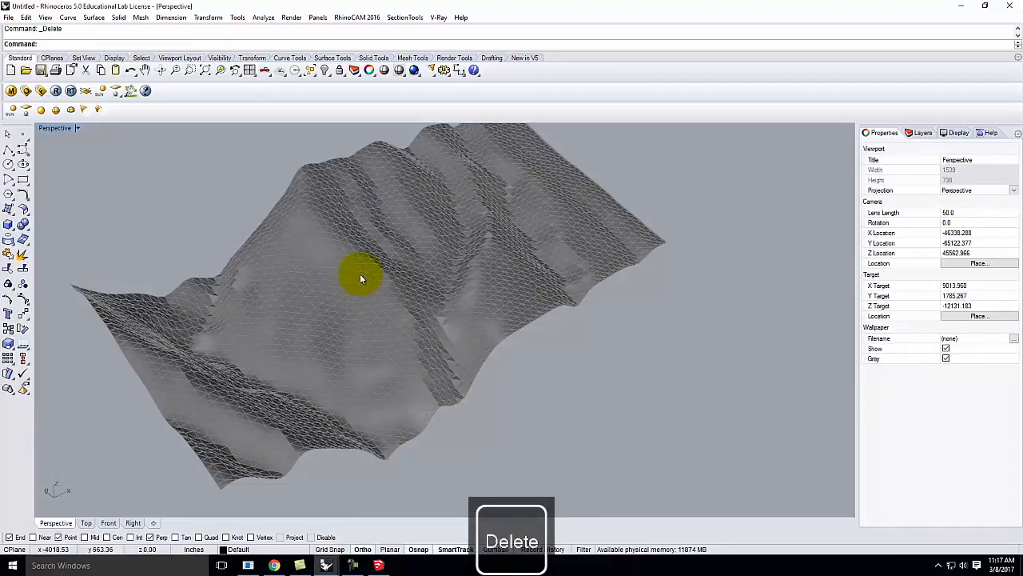
Examine the remaining terrain mesh and its triangulated relief from several angles, both selected and deselected
{"action": "right_click_drag", "start_coordinate": [359, 274], "coordinate": [508, 331]}
{"action": "scroll", "coordinate": [515, 334], "scroll_direction": "up", "scroll_amount": 3}
{"action": "left_click", "coordinate": [477, 312]}
{"action": "right_click_drag", "start_coordinate": [675, 399], "coordinate": [696, 389]}
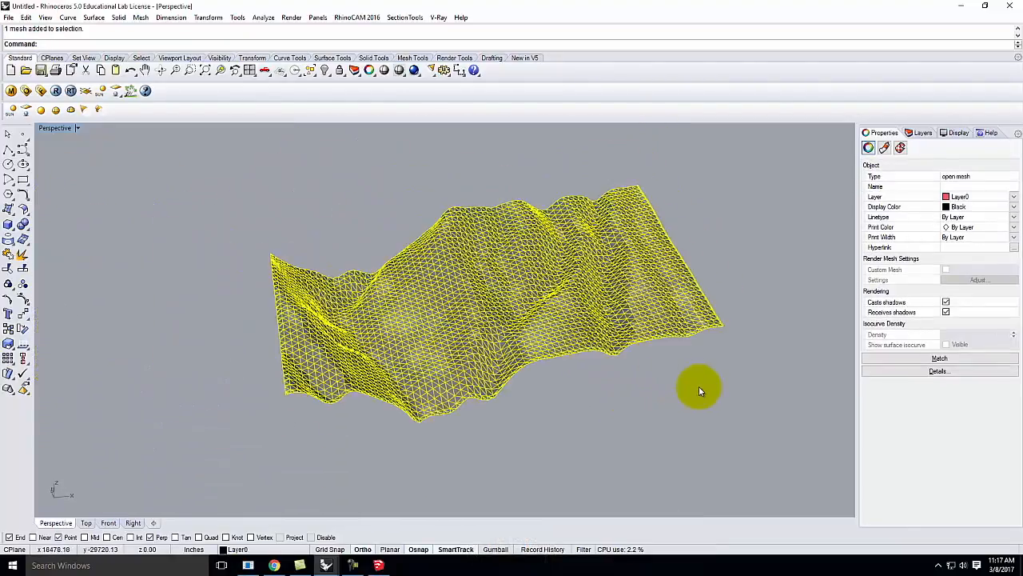
{"action": "scroll", "coordinate": [408, 311], "scroll_direction": "up", "scroll_amount": 6}
{"action": "right_click_drag", "start_coordinate": [397, 315], "coordinate": [413, 319]}
{"action": "scroll", "coordinate": [520, 333], "scroll_direction": "down", "scroll_amount": 7}
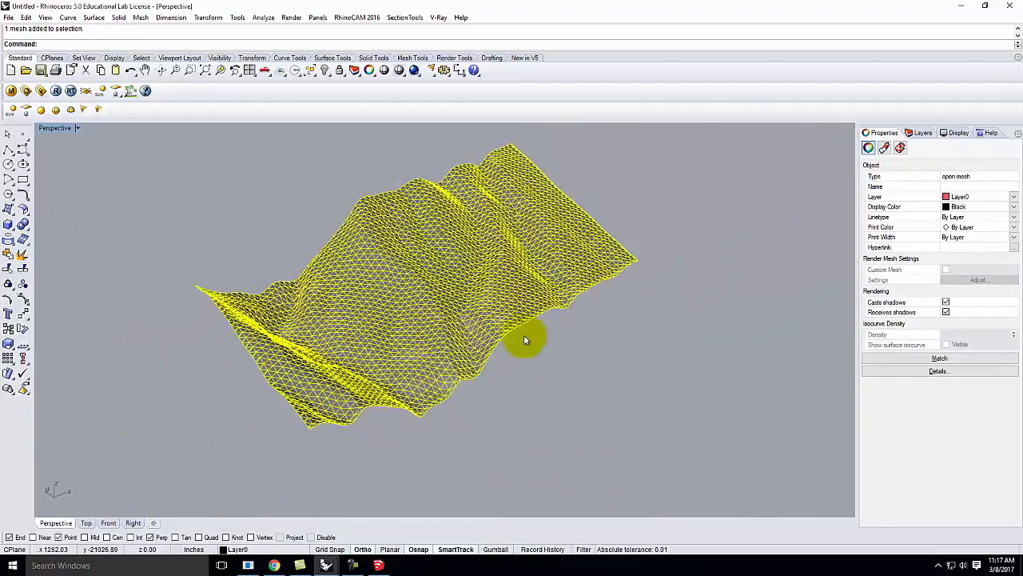
{"action": "scroll", "coordinate": [521, 333], "scroll_direction": "up", "scroll_amount": 3}
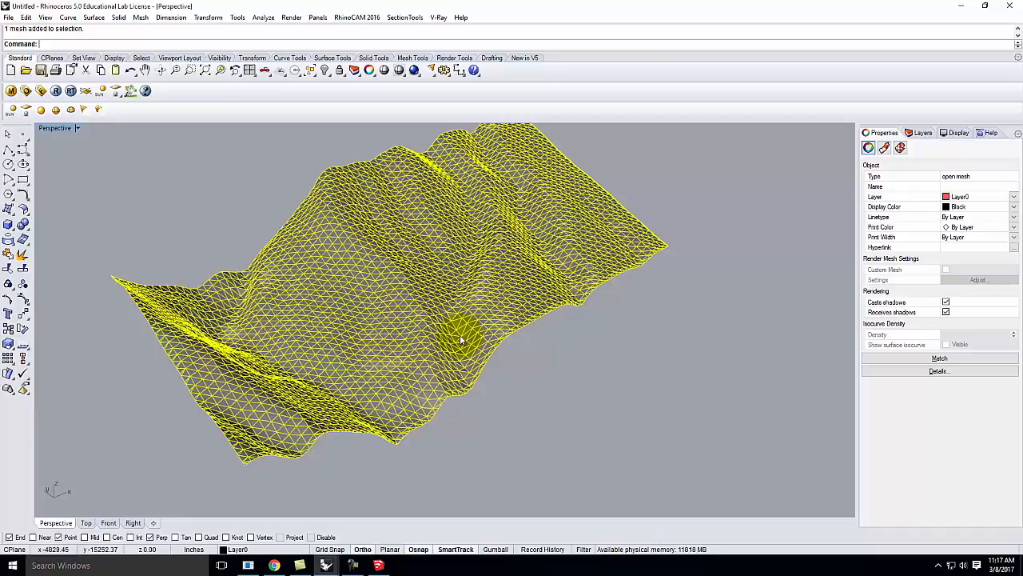
{"action": "left_click", "coordinate": [235, 195]}
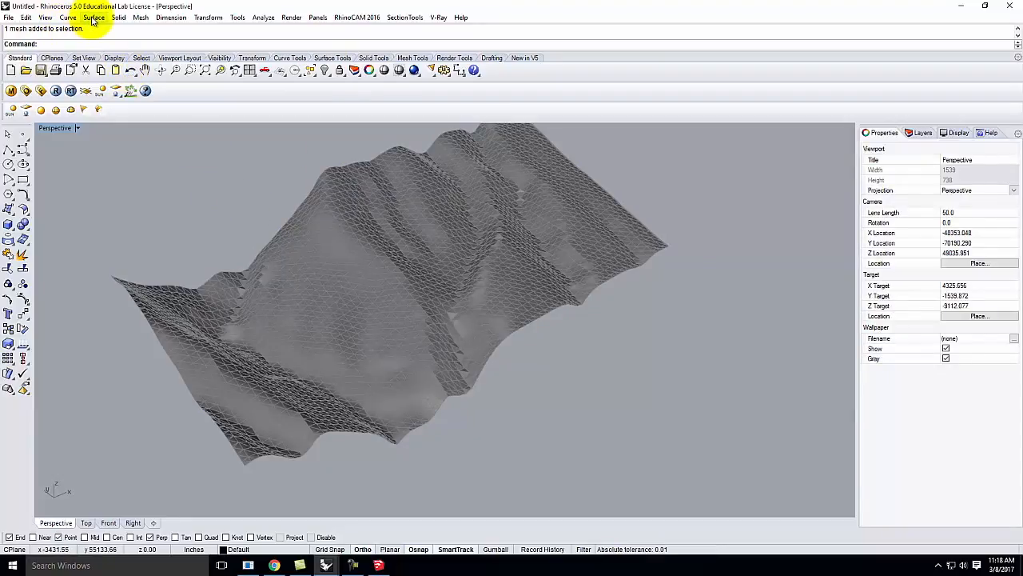
{"action": "left_click", "coordinate": [68, 18]}
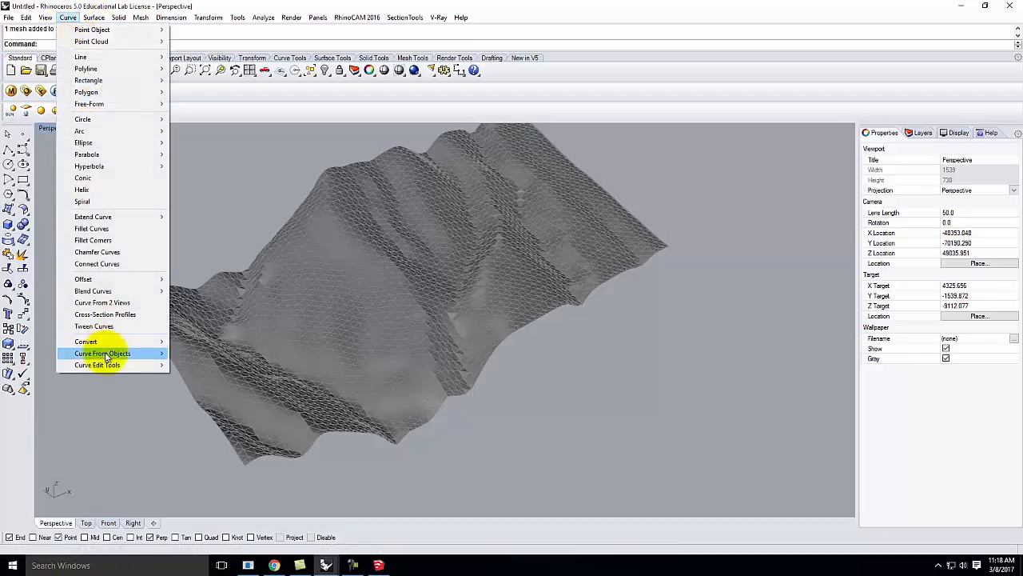
{"action": "mouse_move", "coordinate": [104, 355]}
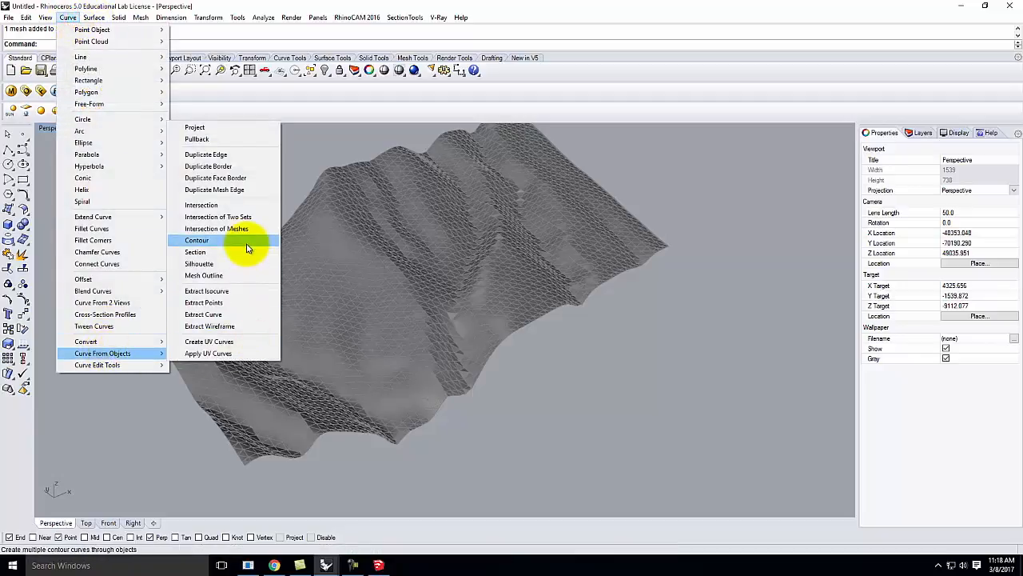
{"action": "left_click", "coordinate": [197, 239]}
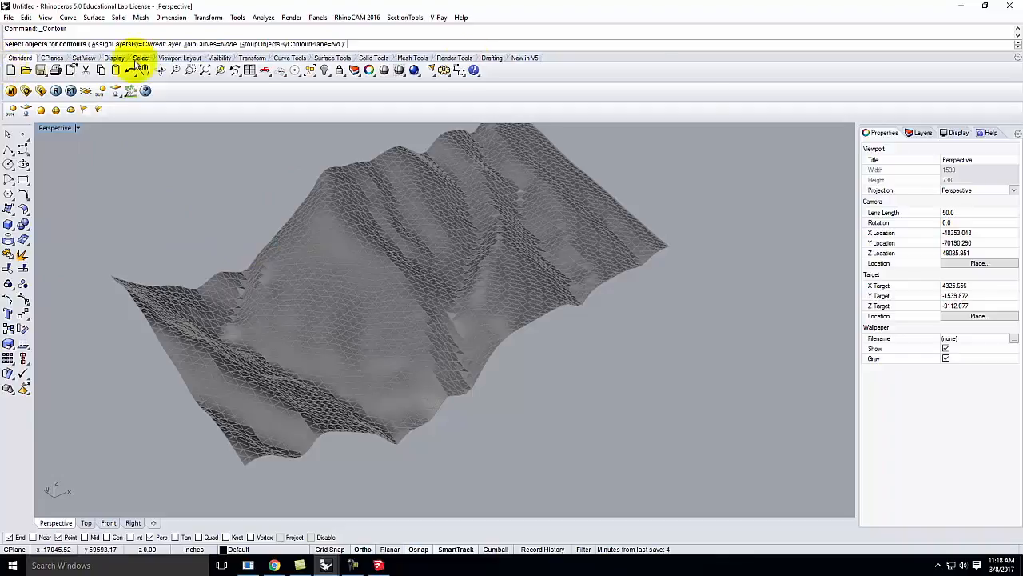
Make Layer0 the current layer and rename it to SketchUp Terrain
{"action": "left_click", "coordinate": [915, 131]}
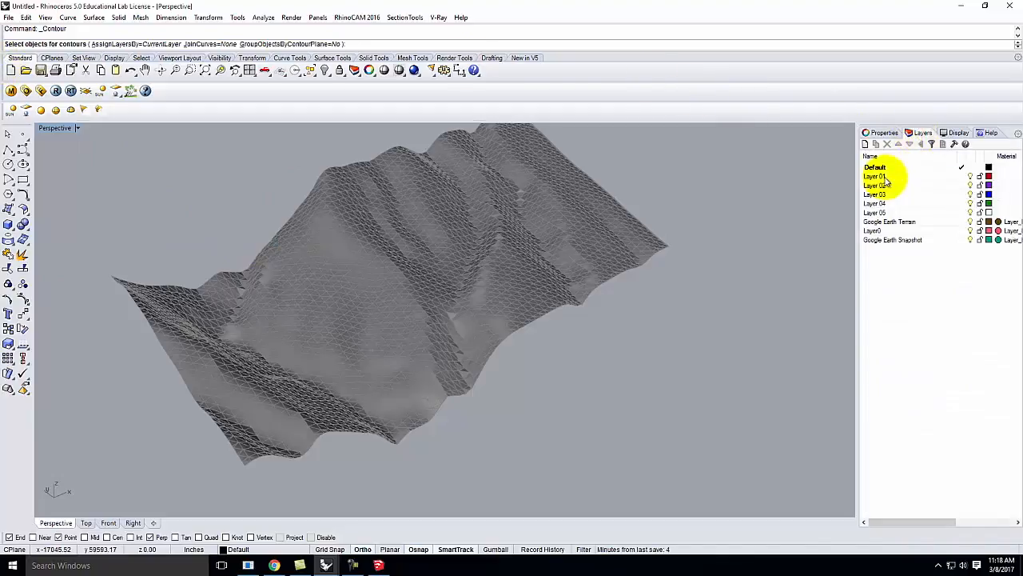
{"action": "left_click", "coordinate": [873, 230]}
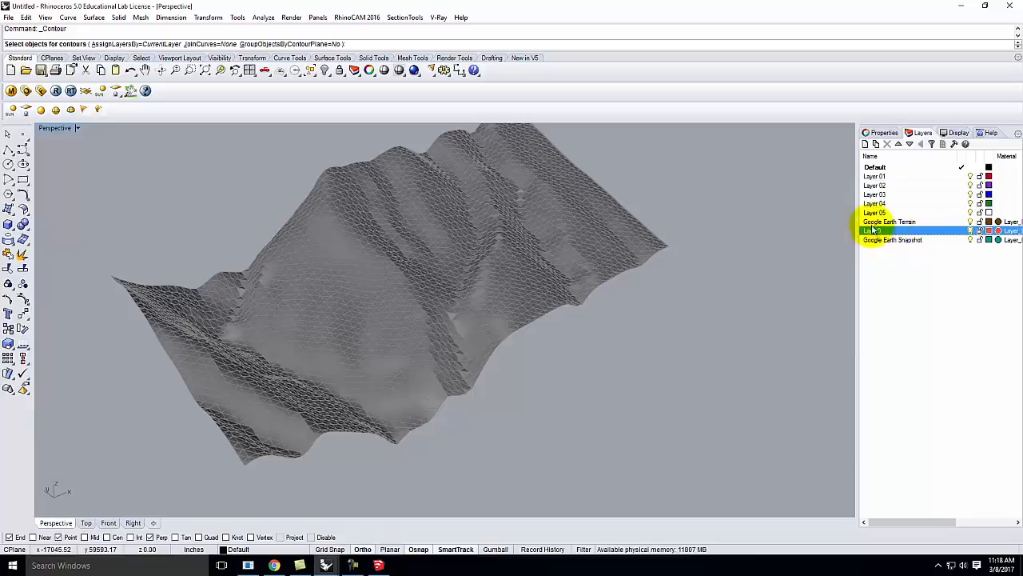
{"action": "double_click", "coordinate": [870, 231]}
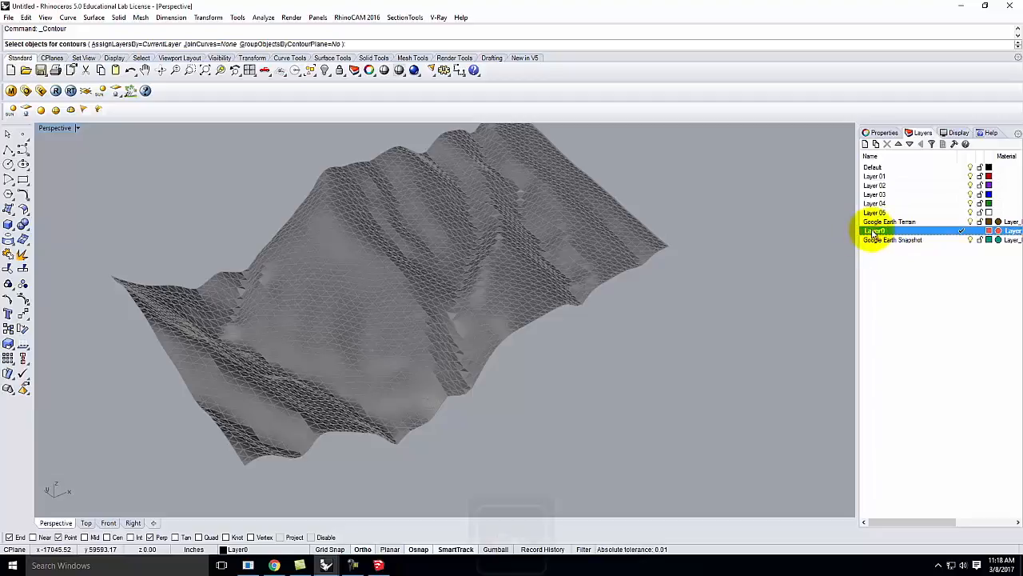
{"action": "key", "text": "Escape"}
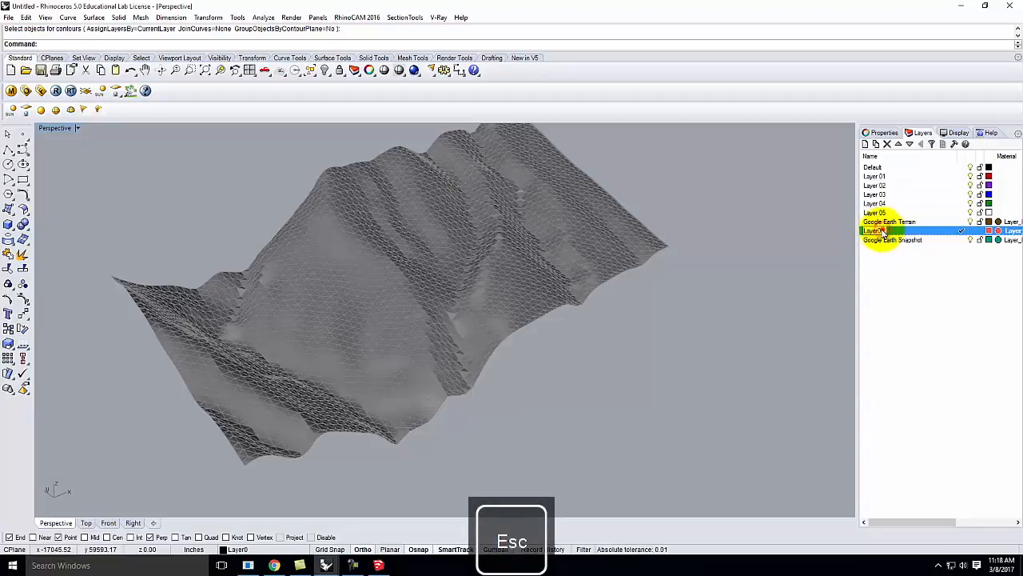
{"action": "left_click", "coordinate": [875, 231]}
{"action": "type", "text": "SketchUp Terrain"}
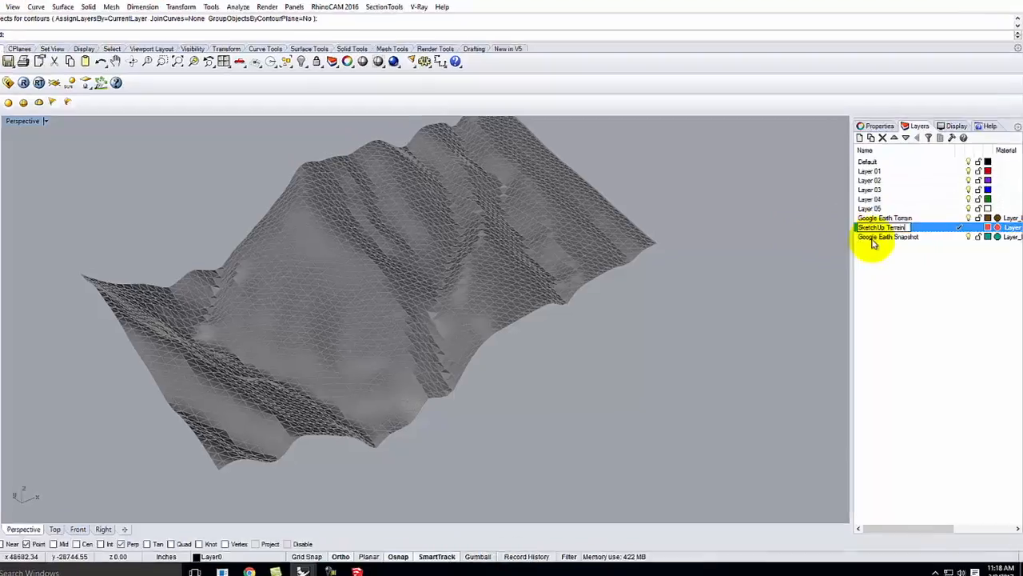
Delete the Google Earth Snapshot and Google Earth Terrain layers together with Layer 01 through Layer 05
{"action": "left_click", "coordinate": [875, 240]}
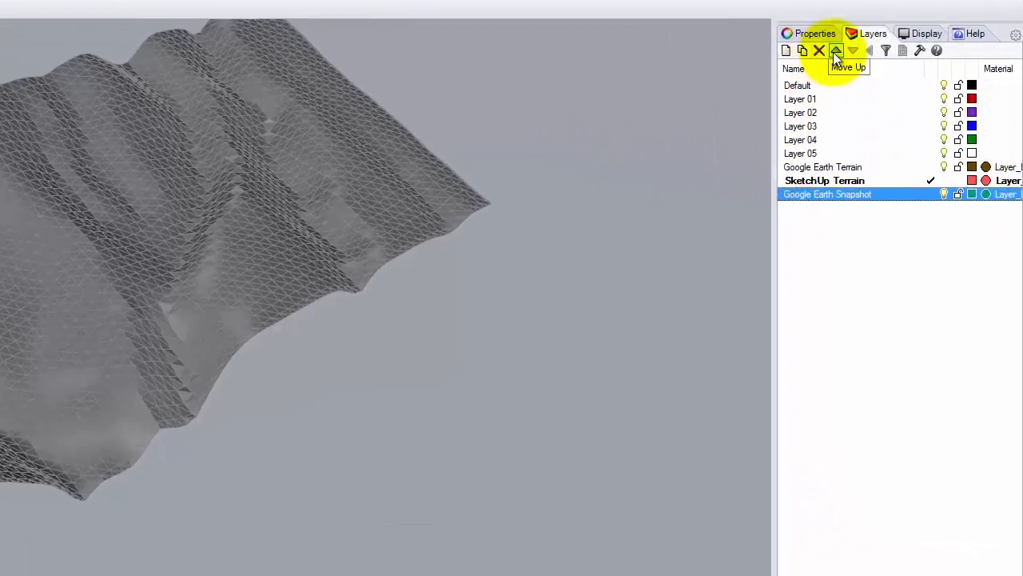
{"action": "left_click", "coordinate": [819, 50]}
{"action": "left_click", "coordinate": [826, 166]}
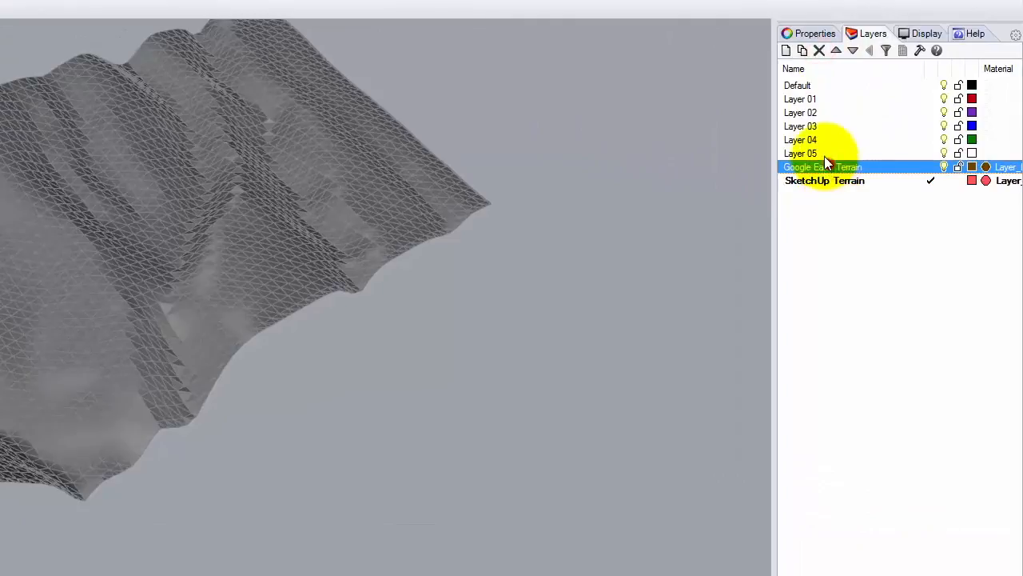
{"action": "left_click", "coordinate": [808, 97], "text": "shift"}
{"action": "left_click", "coordinate": [819, 50]}
Rename the Default layer to Contour X and make it the current layer
{"action": "left_click", "coordinate": [810, 86]}
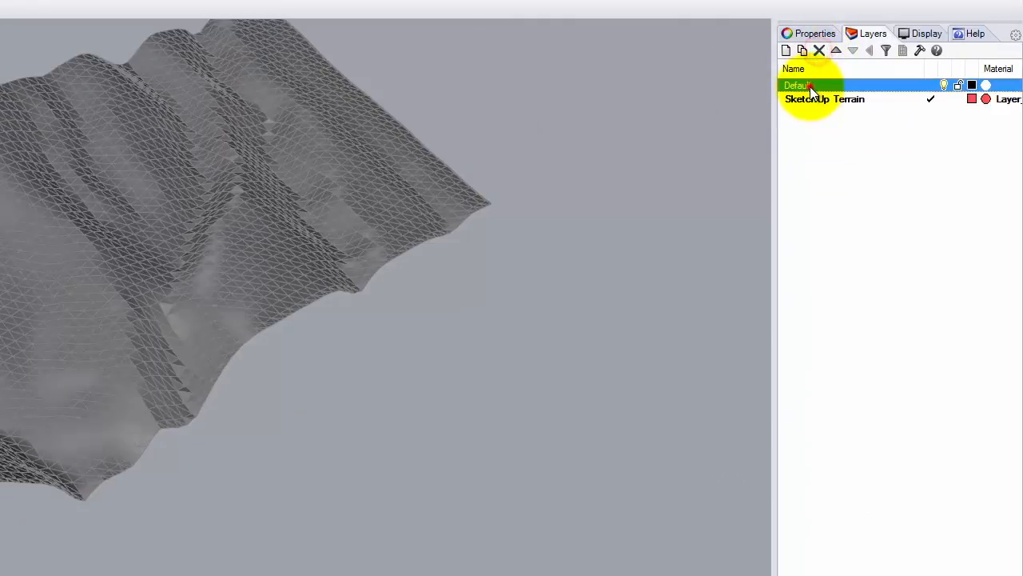
{"action": "left_click", "coordinate": [814, 85]}
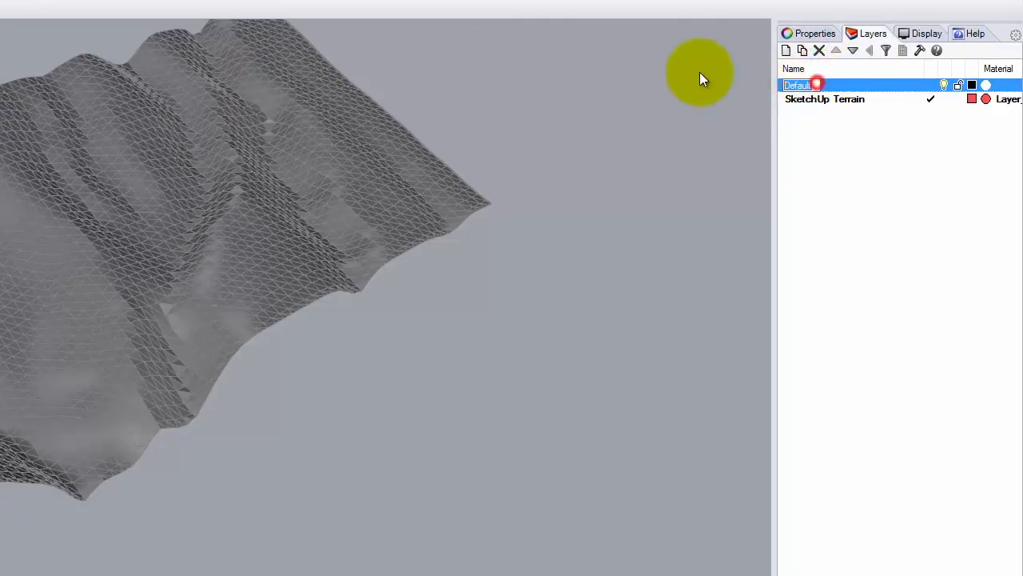
{"action": "type", "text": "Contoru"}
{"action": "key", "text": "BackSpace"}
{"action": "key", "text": "BackSpace"}
{"action": "type", "text": "ur X"}
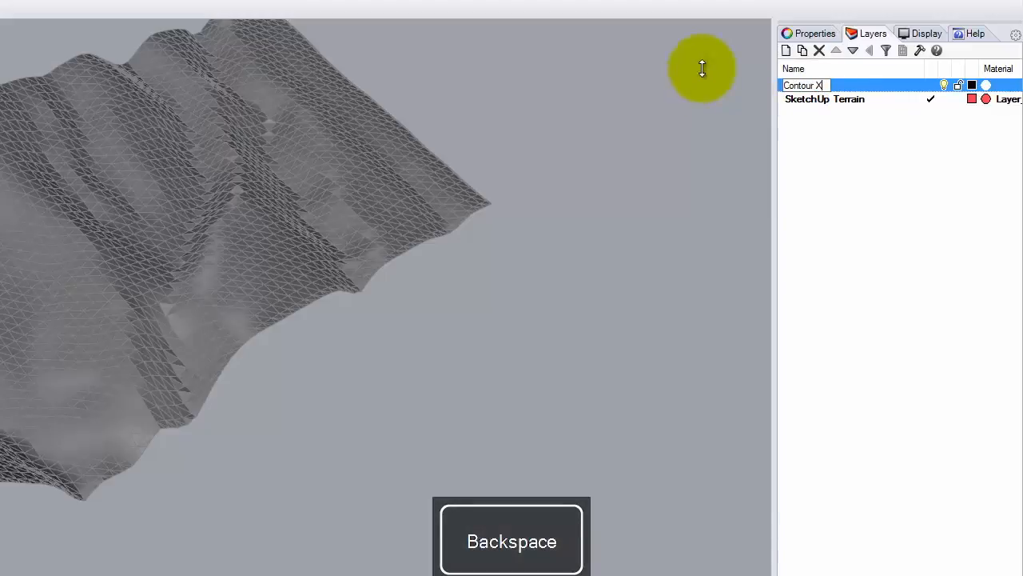
{"action": "left_click", "coordinate": [912, 85]}
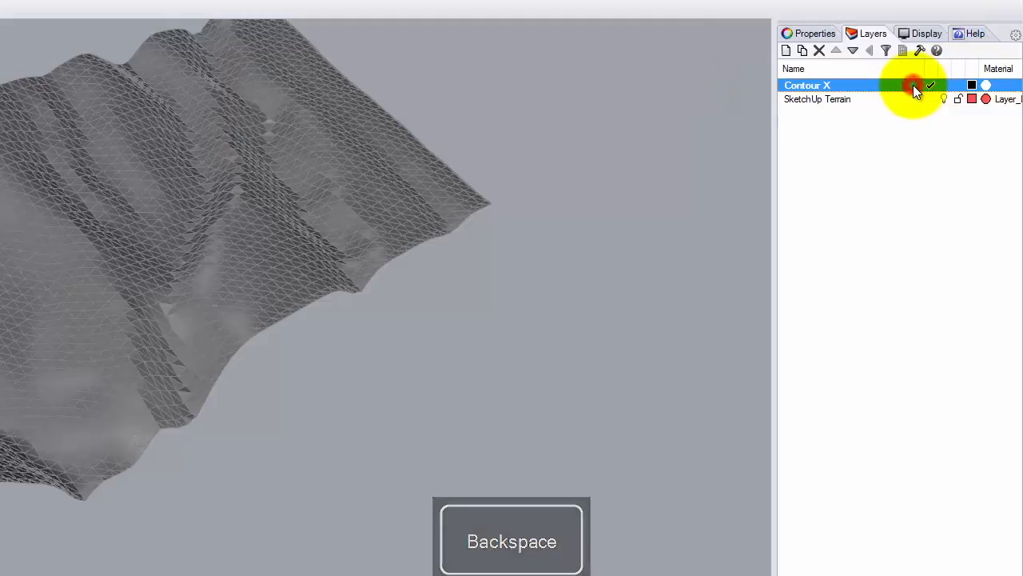
{"action": "key", "text": "Escape"}
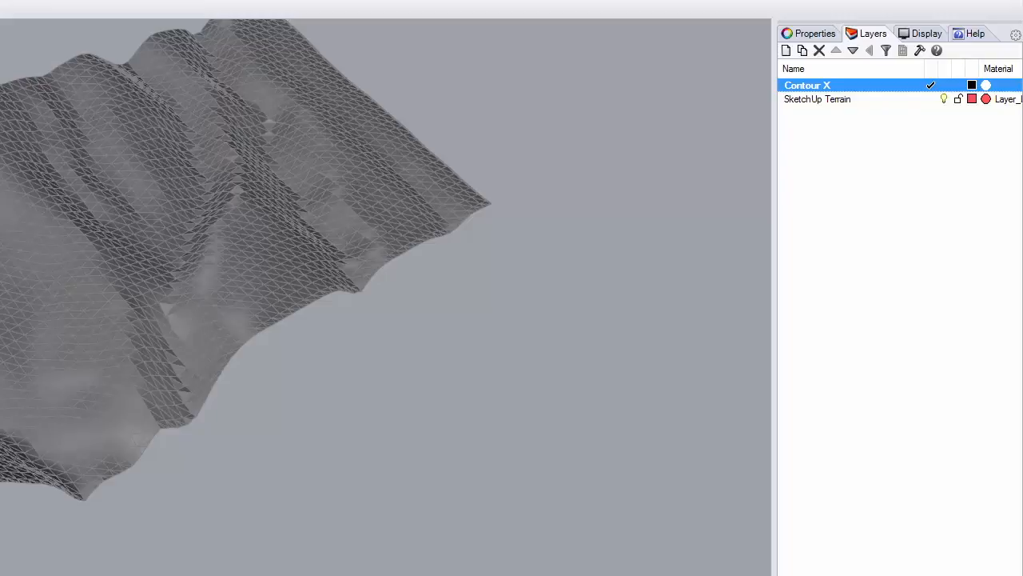
Contour the terrain mesh along the X direction from its nearest corner vertex, with 1000 inches between contours
{"action": "left_click", "coordinate": [50, 11]}
{"action": "mouse_move", "coordinate": [91, 519]}
{"action": "left_click", "coordinate": [309, 343]}
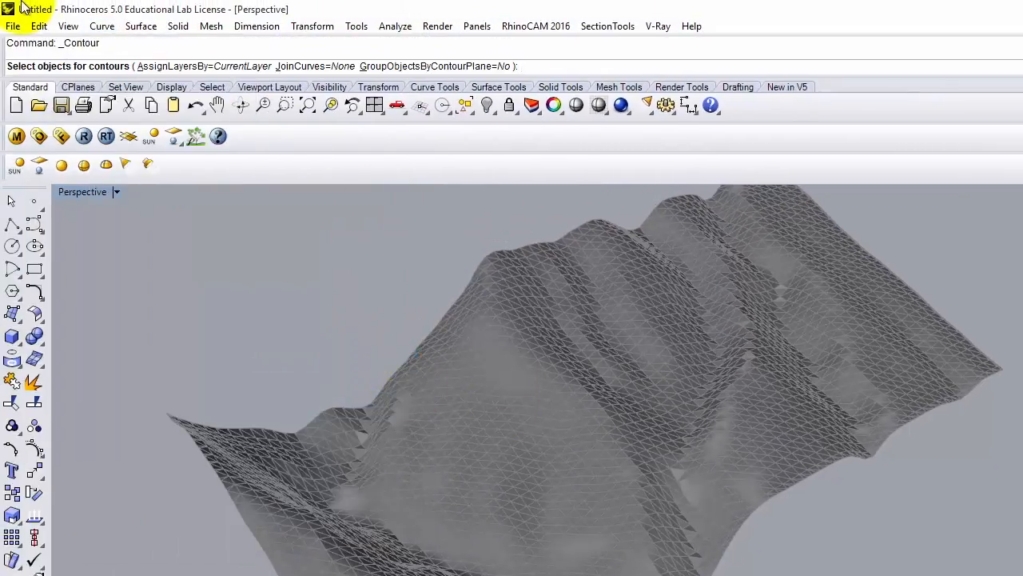
{"action": "left_click", "coordinate": [516, 384]}
{"action": "key", "text": "Return"}
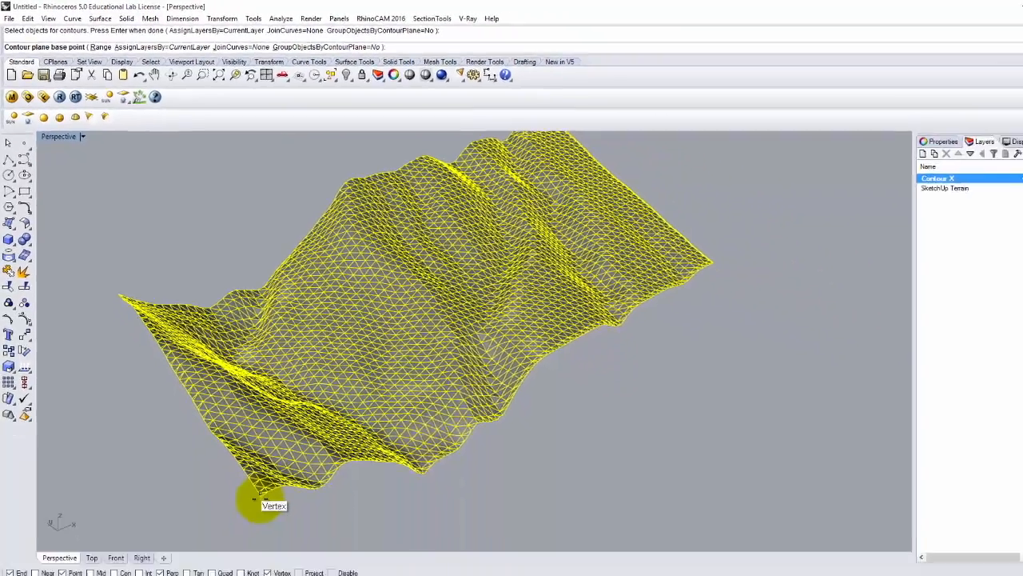
{"action": "left_click", "coordinate": [245, 466]}
{"action": "scroll", "coordinate": [179, 466], "scroll_direction": "down", "scroll_amount": 8}
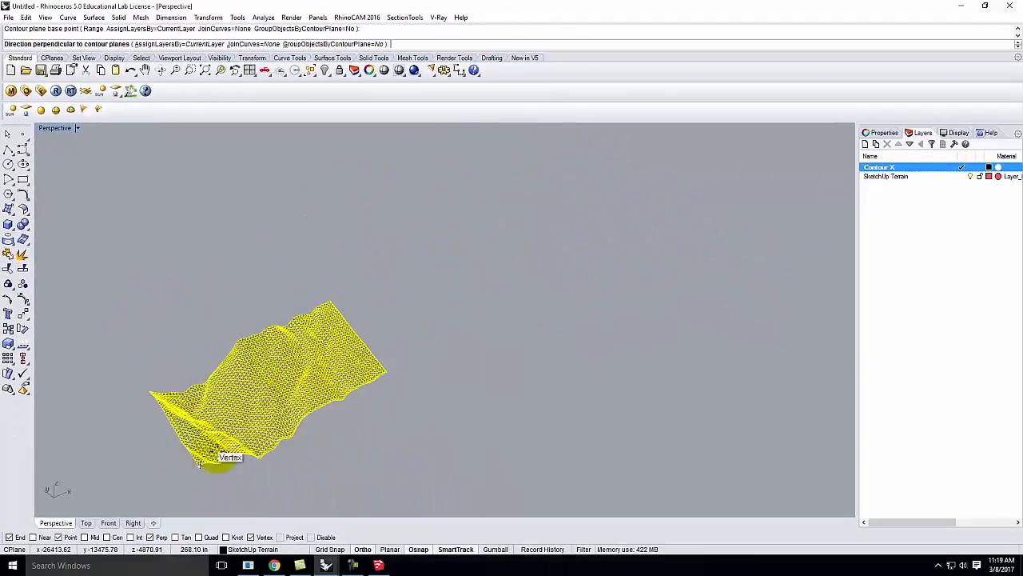
{"action": "left_click", "coordinate": [678, 298]}
{"action": "type", "text": "10"}
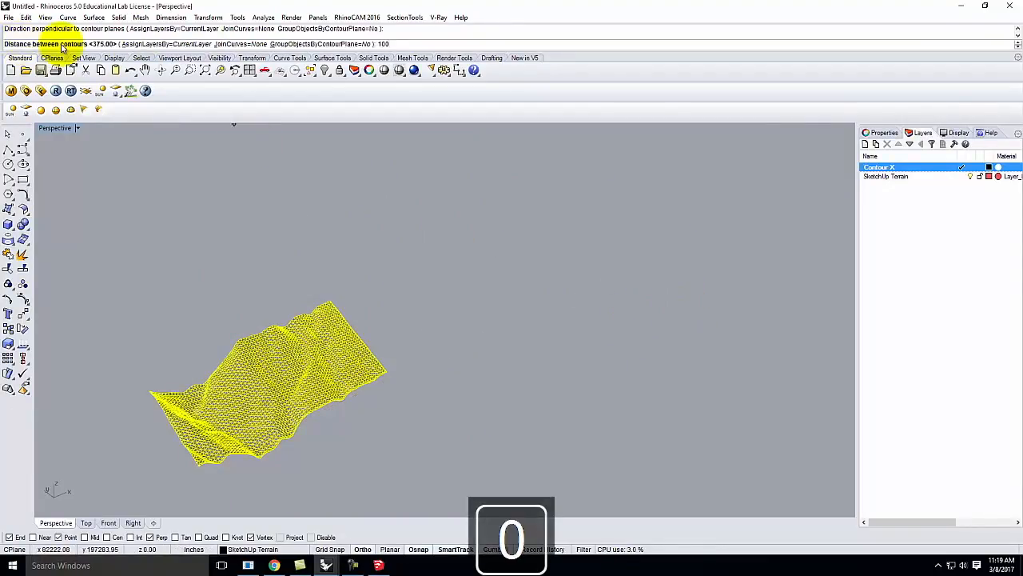
{"action": "type", "text": "0"}
{"action": "key", "text": "Return"}
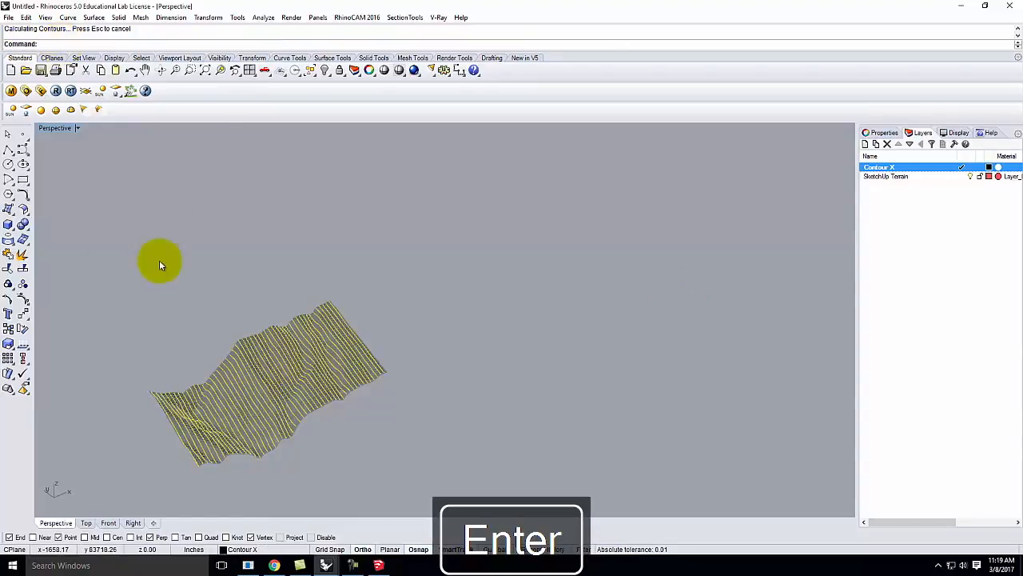
{"action": "scroll", "coordinate": [282, 414], "scroll_direction": "up", "scroll_amount": 10}
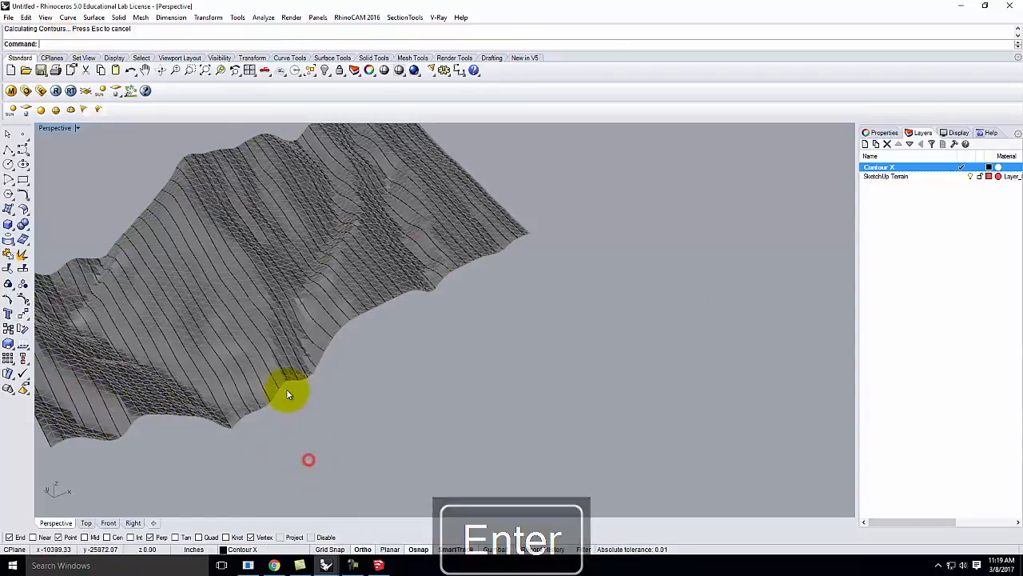
{"action": "left_click", "coordinate": [272, 368]}
{"action": "scroll", "coordinate": [395, 340], "scroll_direction": "down", "scroll_amount": 8}
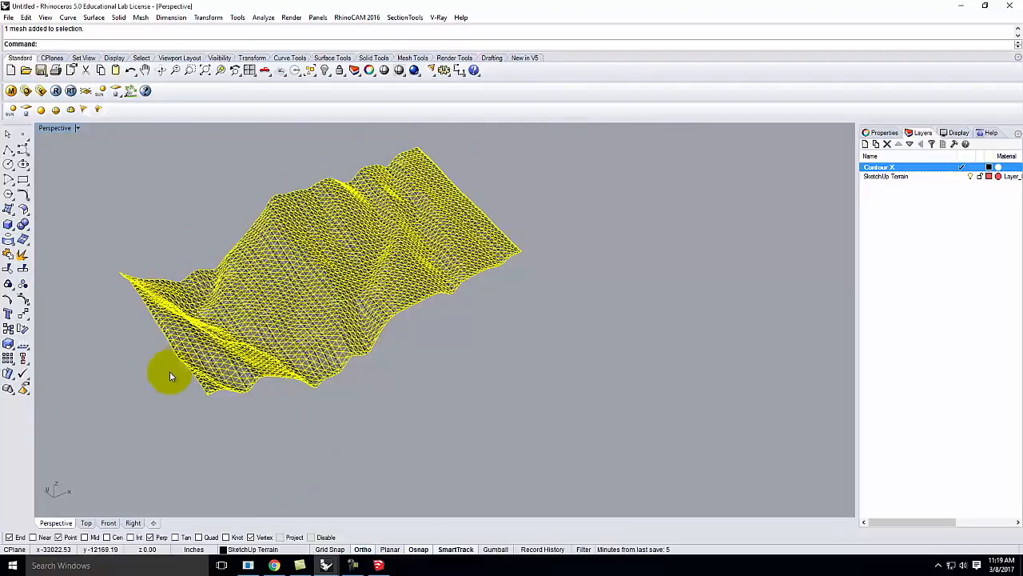
{"action": "scroll", "coordinate": [182, 387], "scroll_direction": "up", "scroll_amount": 4}
{"action": "scroll", "coordinate": [231, 410], "scroll_direction": "up", "scroll_amount": 3}
{"action": "scroll", "coordinate": [216, 415], "scroll_direction": "down", "scroll_amount": 1}
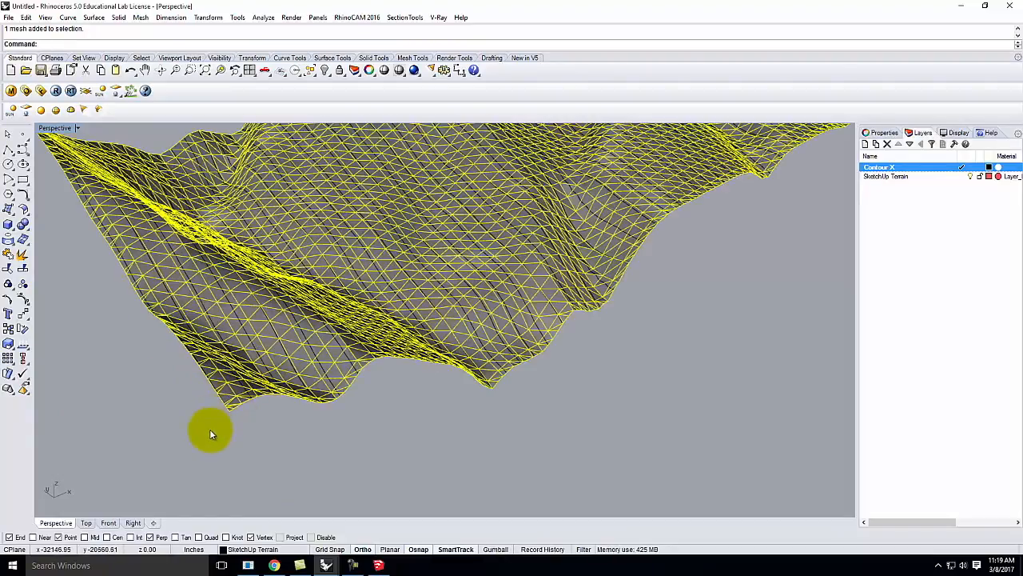
{"action": "scroll", "coordinate": [272, 332], "scroll_direction": "up", "scroll_amount": 1}
{"action": "scroll", "coordinate": [328, 348], "scroll_direction": "down", "scroll_amount": 1}
{"action": "scroll", "coordinate": [266, 417], "scroll_direction": "up", "scroll_amount": 1}
{"action": "right_click", "coordinate": [279, 417]}
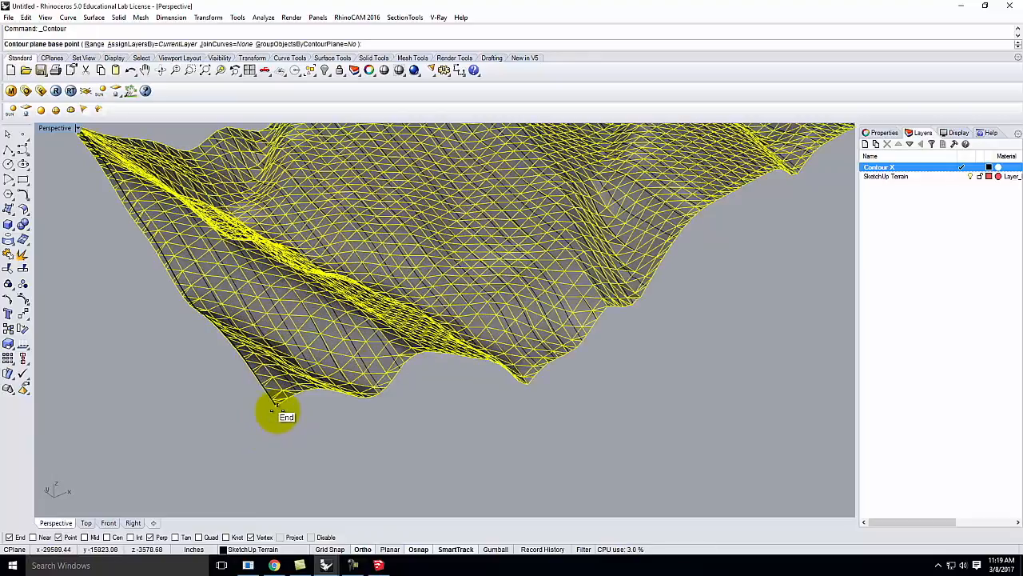
{"action": "left_click", "coordinate": [276, 405]}
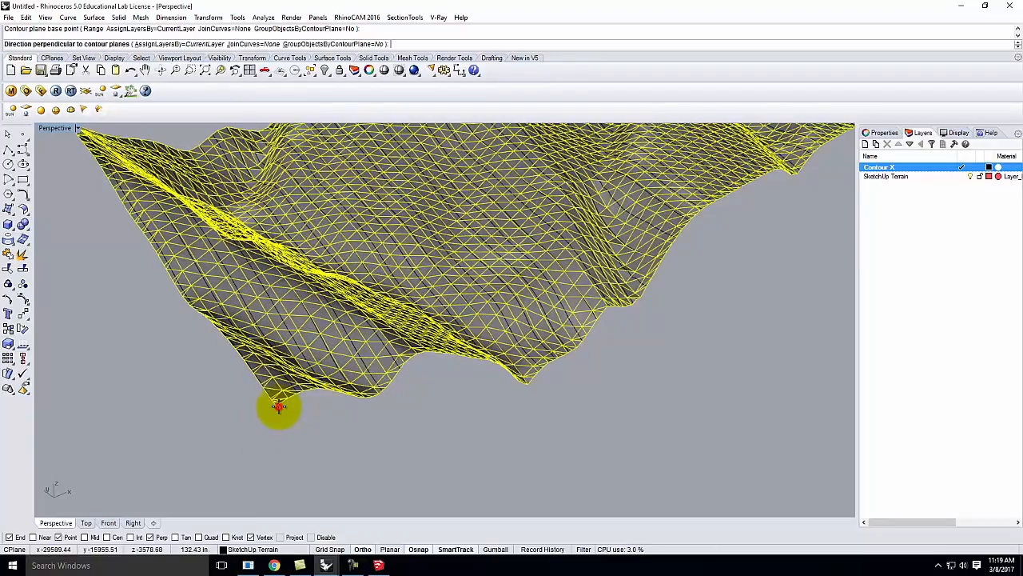
{"action": "scroll", "coordinate": [355, 432], "scroll_direction": "down", "scroll_amount": 4}
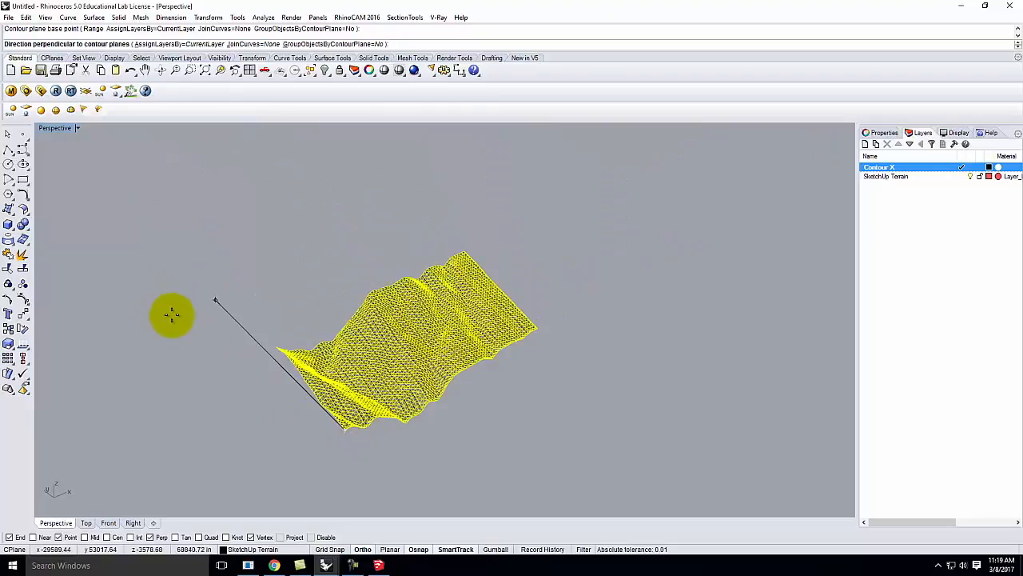
{"action": "key", "text": "Escape"}
{"action": "key", "text": "Escape"}
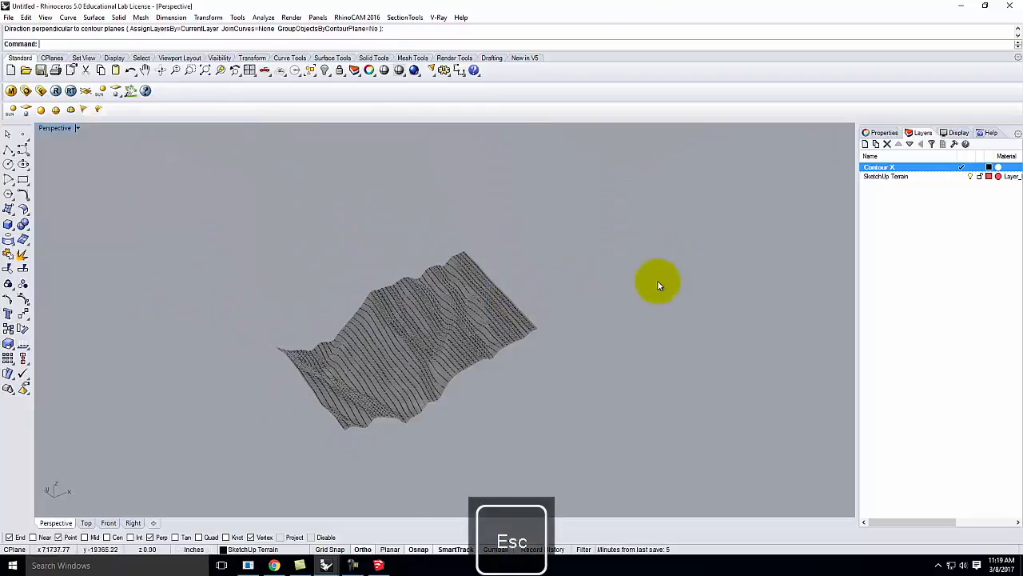
Add a new layer named Contour Y and make it the current layer
{"action": "left_click", "coordinate": [866, 144]}
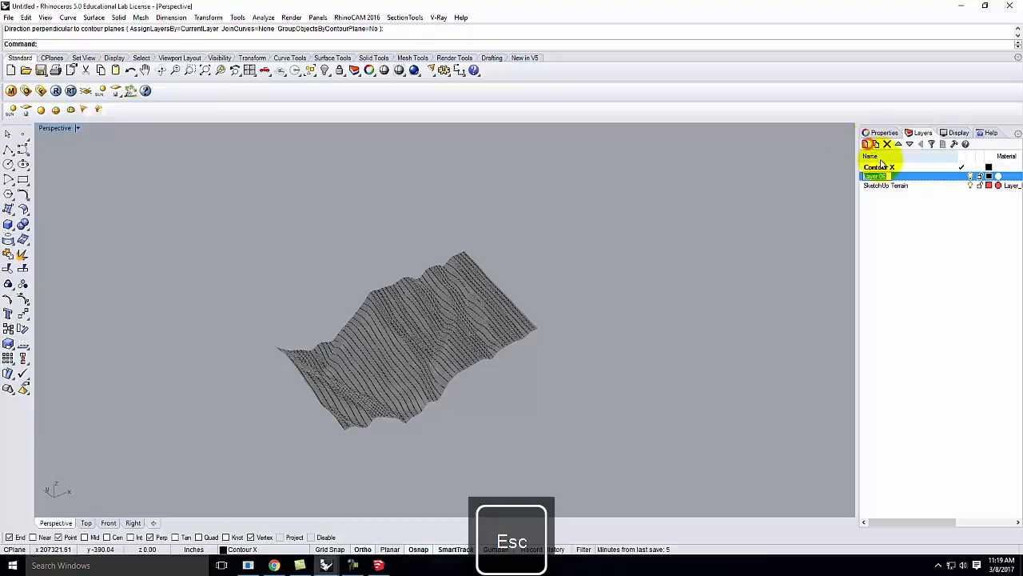
{"action": "type", "text": "Contour Y"}
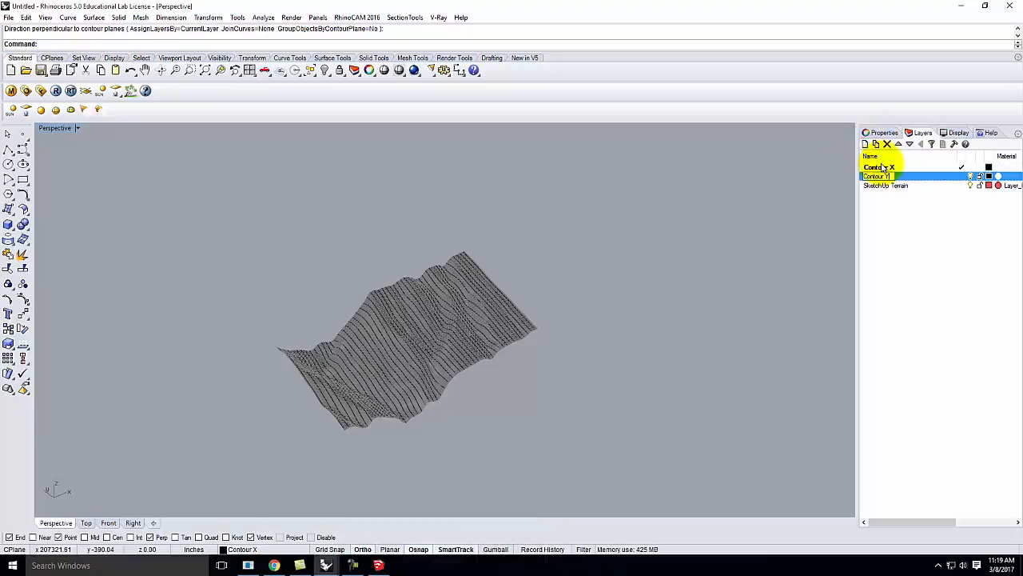
{"action": "left_click", "coordinate": [934, 244]}
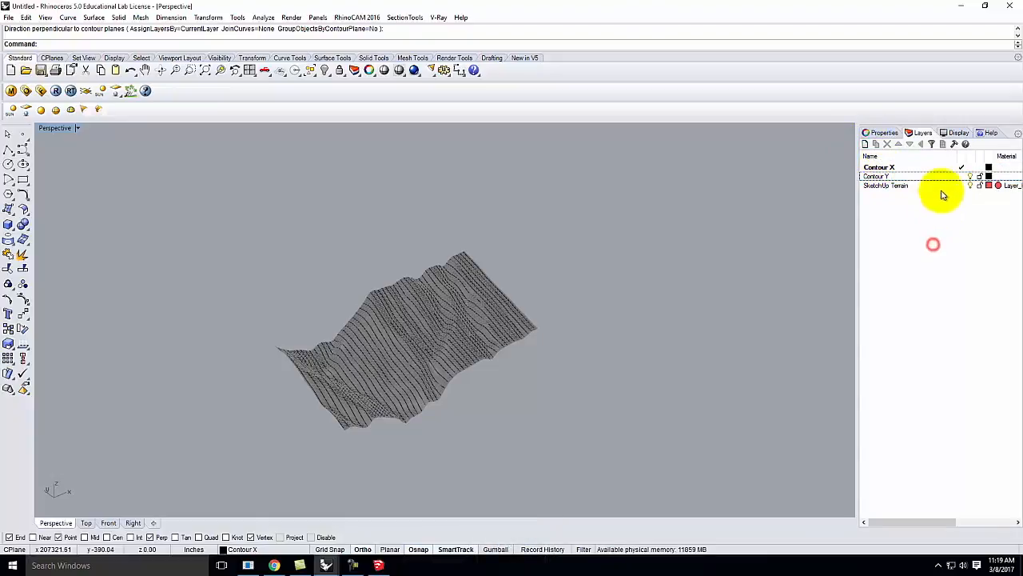
{"action": "left_click", "coordinate": [952, 176]}
Contour the terrain mesh along the Y direction from its nearest corner vertex, accepting the default 1200-inch distance between contours
{"action": "scroll", "coordinate": [424, 324], "scroll_direction": "up", "scroll_amount": 5}
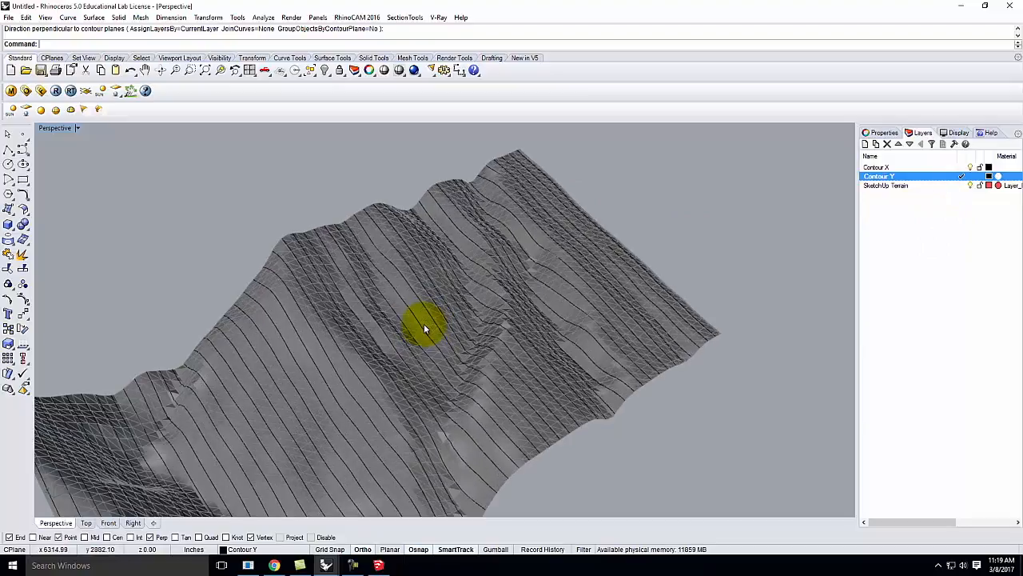
{"action": "left_click", "coordinate": [423, 321]}
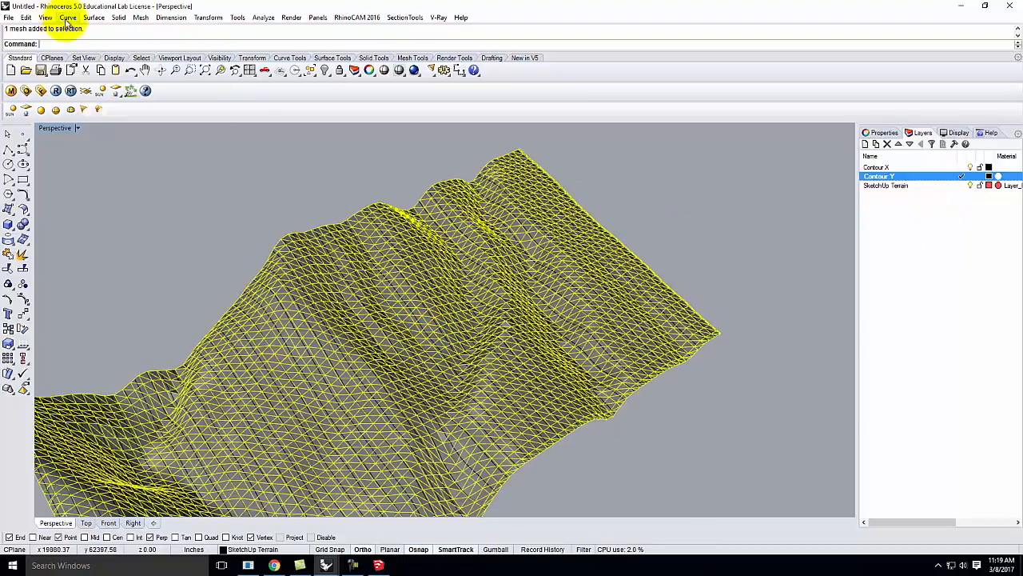
{"action": "type", "text": "tour"}
{"action": "key", "text": "Return"}
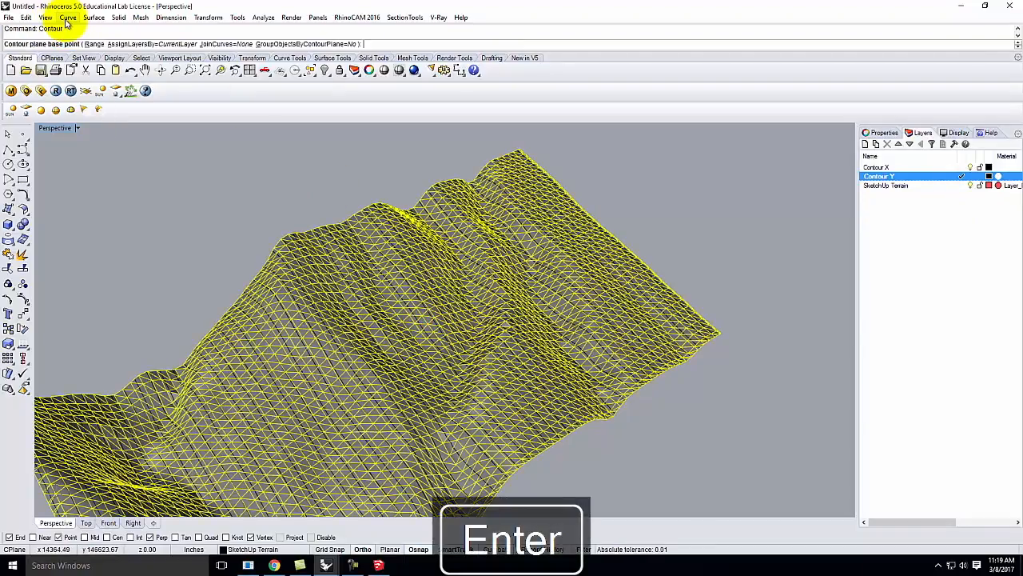
{"action": "scroll", "coordinate": [367, 185], "scroll_direction": "down", "scroll_amount": 3}
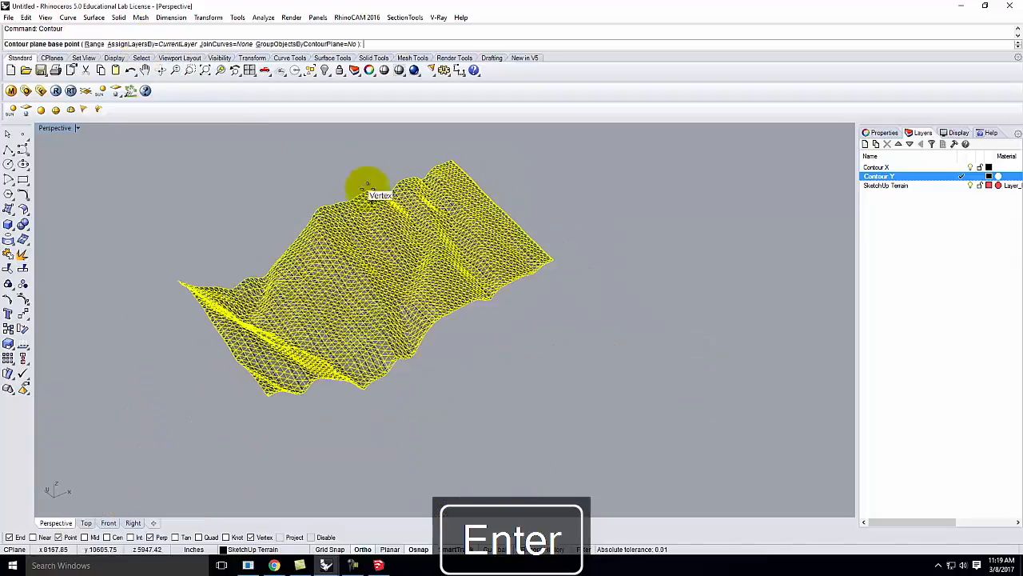
{"action": "left_click", "coordinate": [268, 404]}
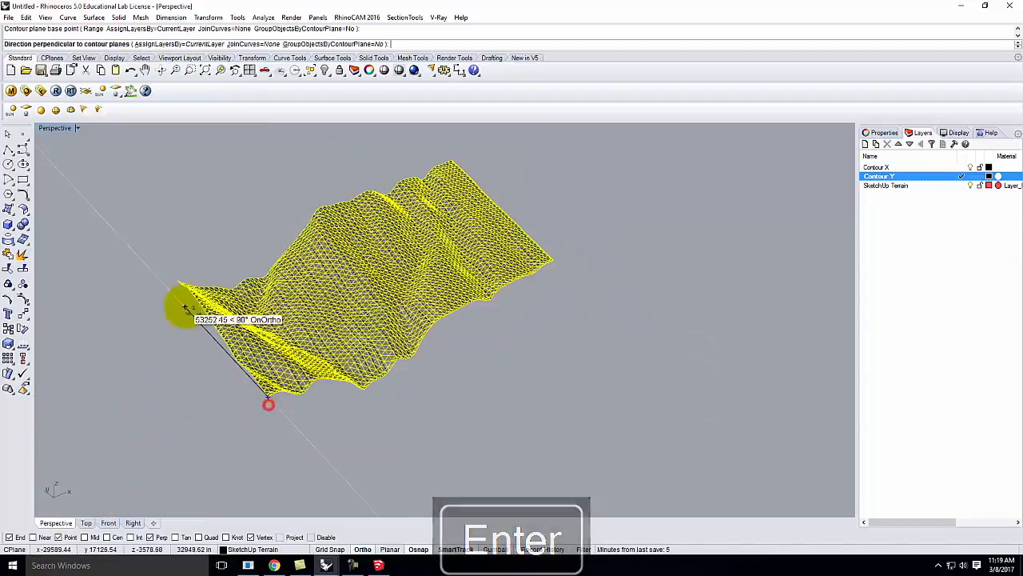
{"action": "left_click", "coordinate": [74, 213]}
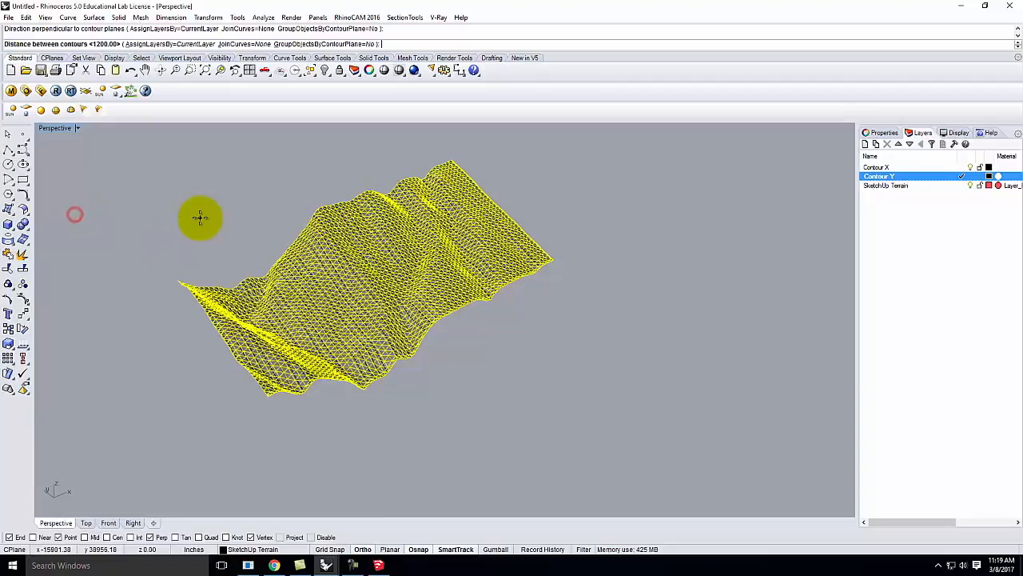
{"action": "key", "text": "Return"}
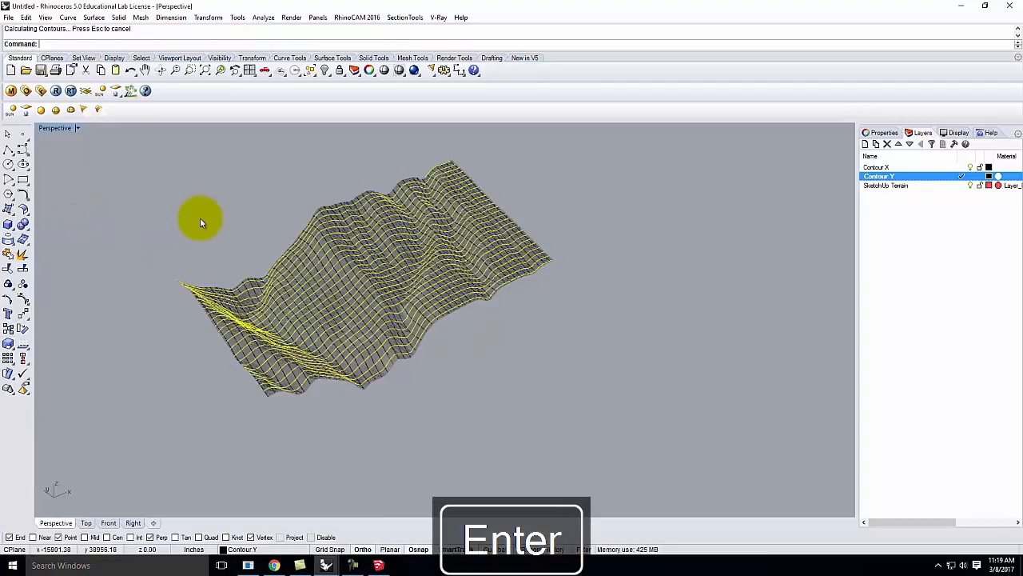
{"action": "left_click", "coordinate": [530, 334]}
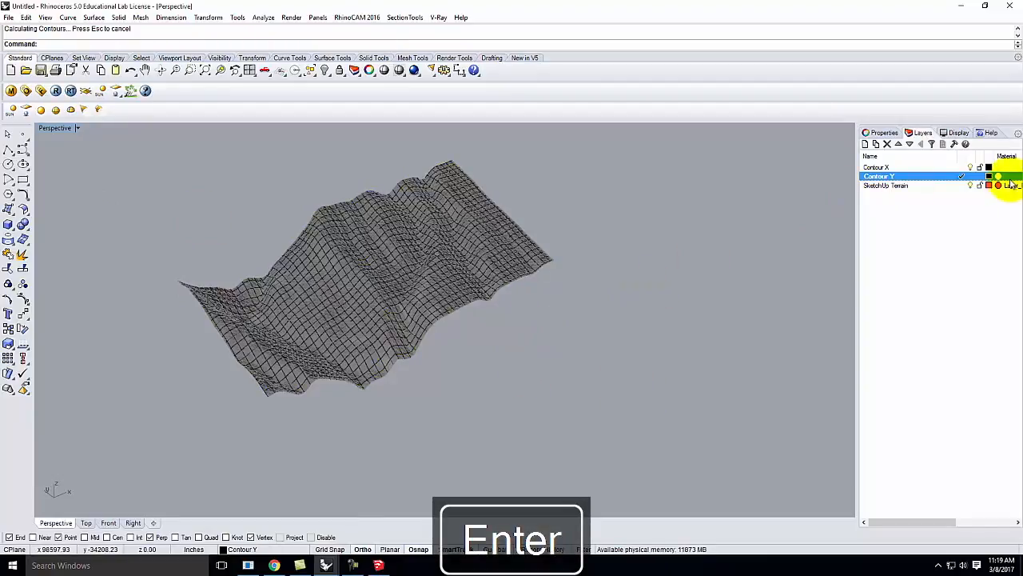
Hide the SketchUp Terrain layer and display the contour grid in the four-viewport layout
{"action": "left_click", "coordinate": [970, 186]}
{"action": "right_click_drag", "start_coordinate": [779, 322], "coordinate": [651, 344]}
{"action": "double_click", "coordinate": [51, 129]}
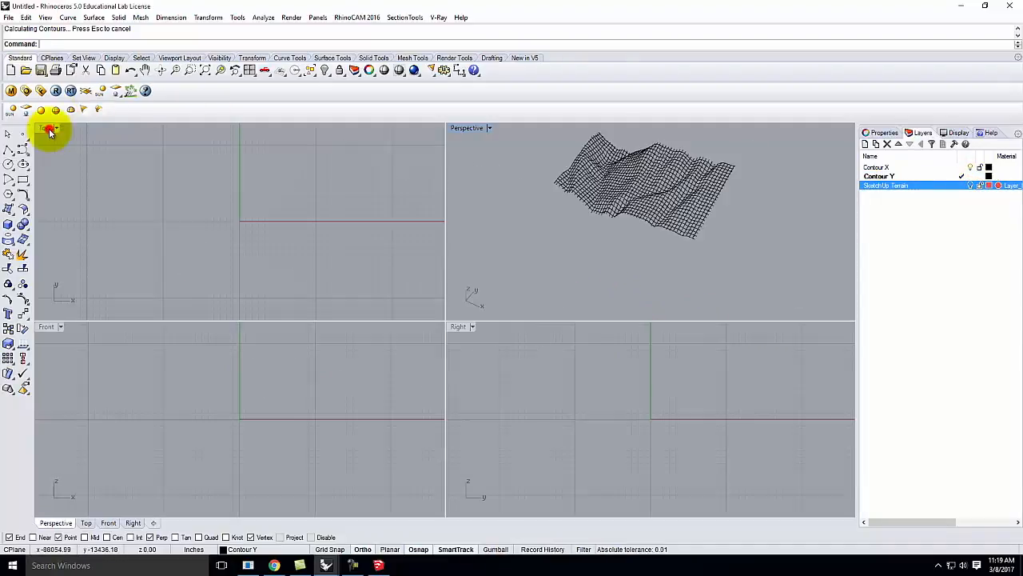
Start Trim in the Top view with the outermost full-length contour curve on each of the four sides as cutting objects
{"action": "scroll", "coordinate": [227, 208], "scroll_direction": "down", "scroll_amount": 20}
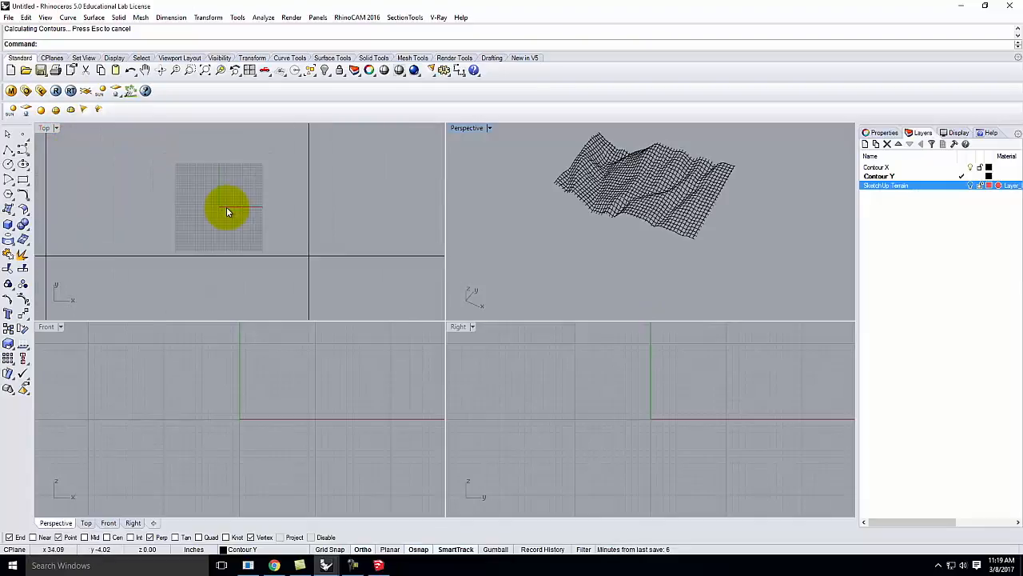
{"action": "scroll", "coordinate": [358, 198], "scroll_direction": "up", "scroll_amount": 5}
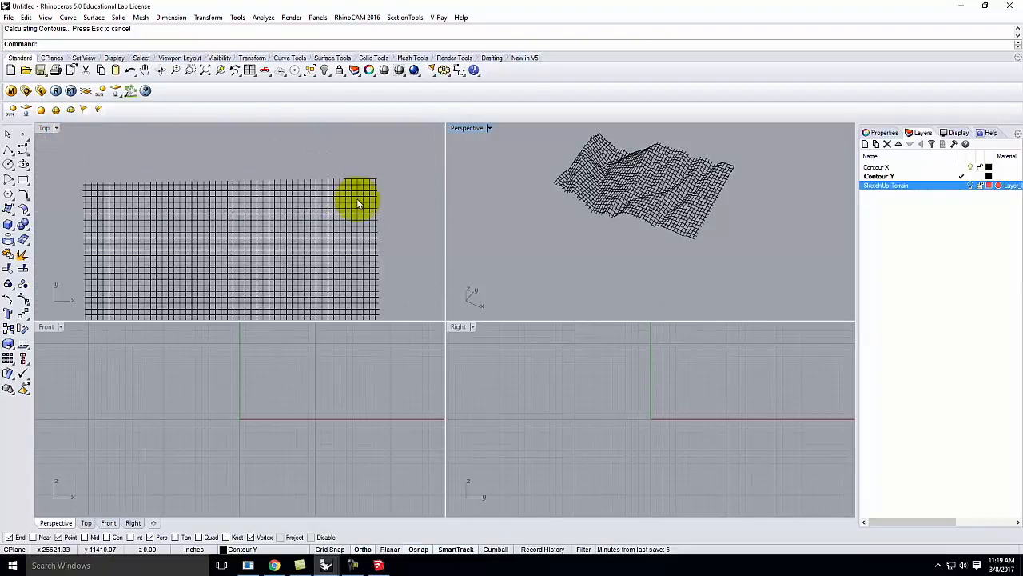
{"action": "left_click", "coordinate": [354, 181]}
{"action": "scroll", "coordinate": [368, 191], "scroll_direction": "down", "scroll_amount": 3}
{"action": "scroll", "coordinate": [374, 200], "scroll_direction": "up", "scroll_amount": 4}
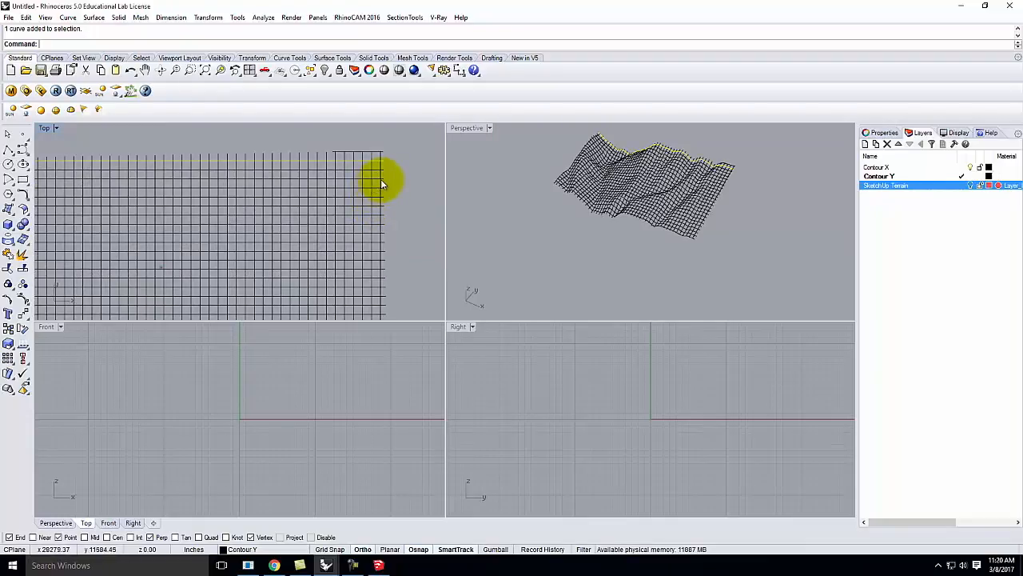
{"action": "left_click", "coordinate": [381, 194], "text": "shift"}
{"action": "scroll", "coordinate": [392, 172], "scroll_direction": "down", "scroll_amount": 3}
{"action": "scroll", "coordinate": [359, 268], "scroll_direction": "up", "scroll_amount": 5}
{"action": "left_click", "coordinate": [371, 275], "text": "shift"}
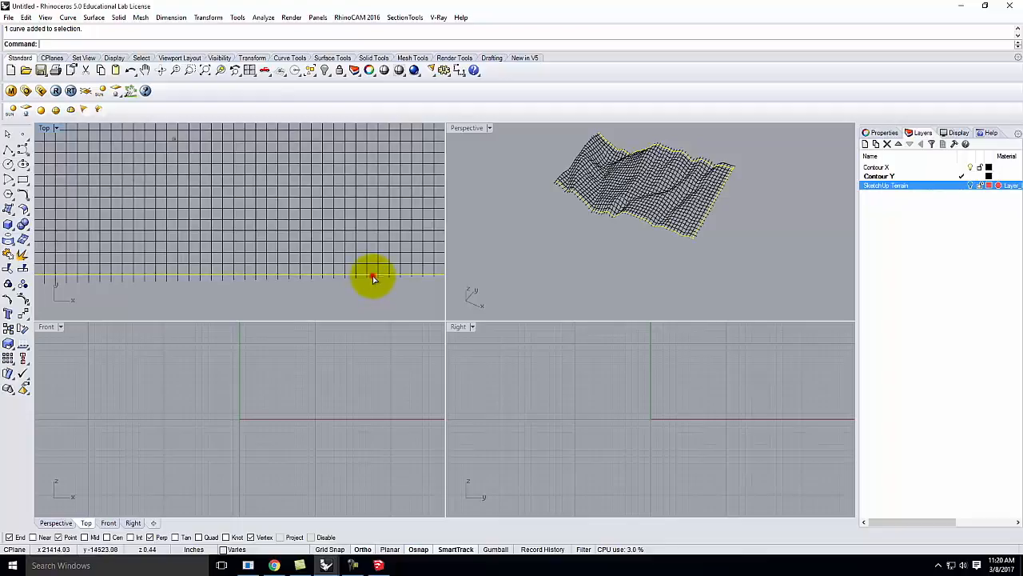
{"action": "scroll", "coordinate": [399, 276], "scroll_direction": "down", "scroll_amount": 3}
{"action": "scroll", "coordinate": [192, 216], "scroll_direction": "up", "scroll_amount": 4}
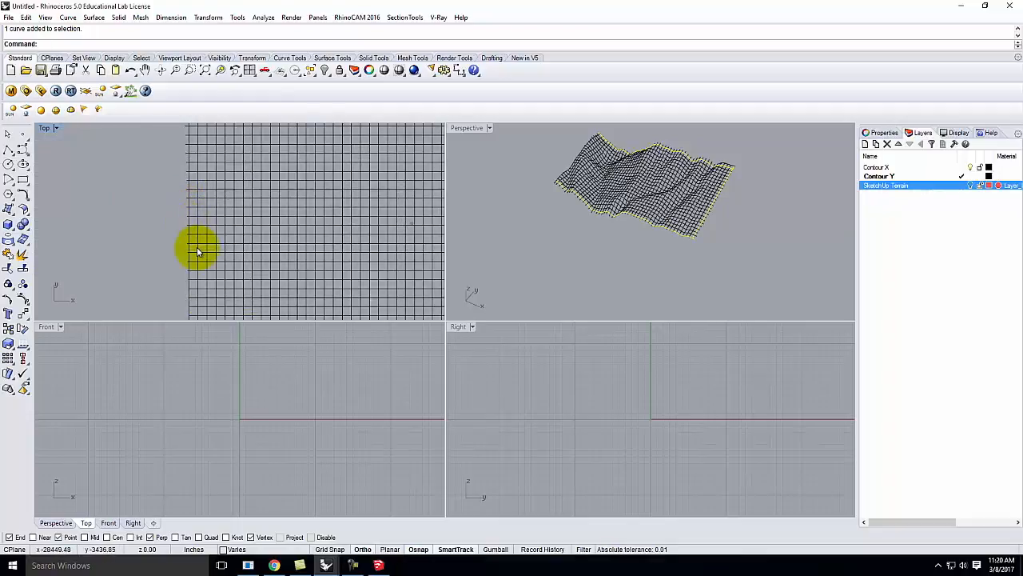
{"action": "scroll", "coordinate": [210, 260], "scroll_direction": "down", "scroll_amount": 3}
{"action": "key", "text": "Return"}
Trim off the contour ends that overhang the positive-Y and positive-X border curves of the grid
{"action": "left_click_drag", "start_coordinate": [373, 176], "coordinate": [119, 190]}
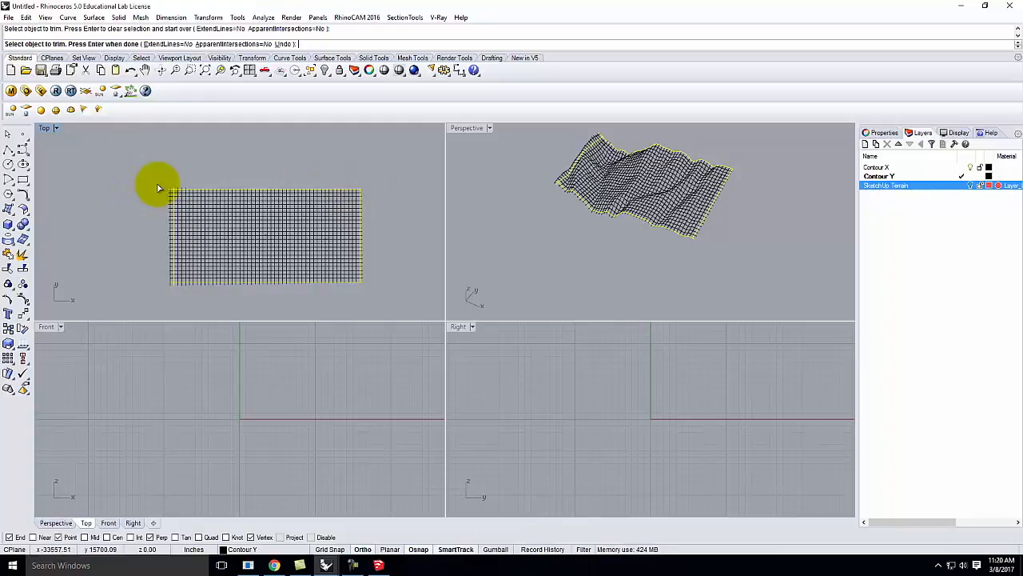
{"action": "scroll", "coordinate": [164, 189], "scroll_direction": "up", "scroll_amount": 5}
{"action": "left_click_drag", "start_coordinate": [246, 161], "coordinate": [135, 190]}
{"action": "scroll", "coordinate": [103, 189], "scroll_direction": "down", "scroll_amount": 3}
{"action": "scroll", "coordinate": [297, 156], "scroll_direction": "down", "scroll_amount": 6}
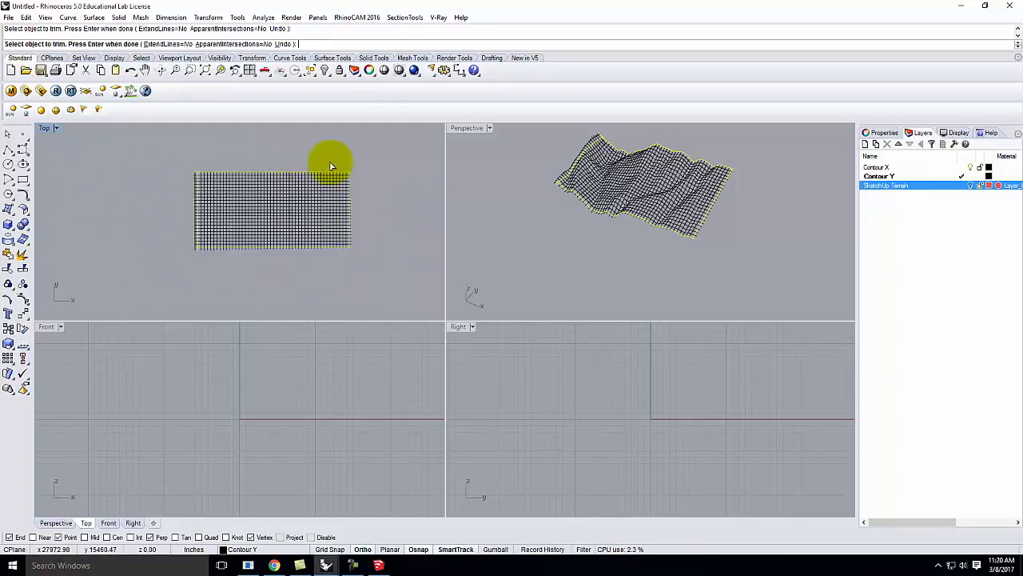
{"action": "scroll", "coordinate": [373, 228], "scroll_direction": "up", "scroll_amount": 4}
{"action": "left_click_drag", "start_coordinate": [367, 133], "coordinate": [324, 251]}
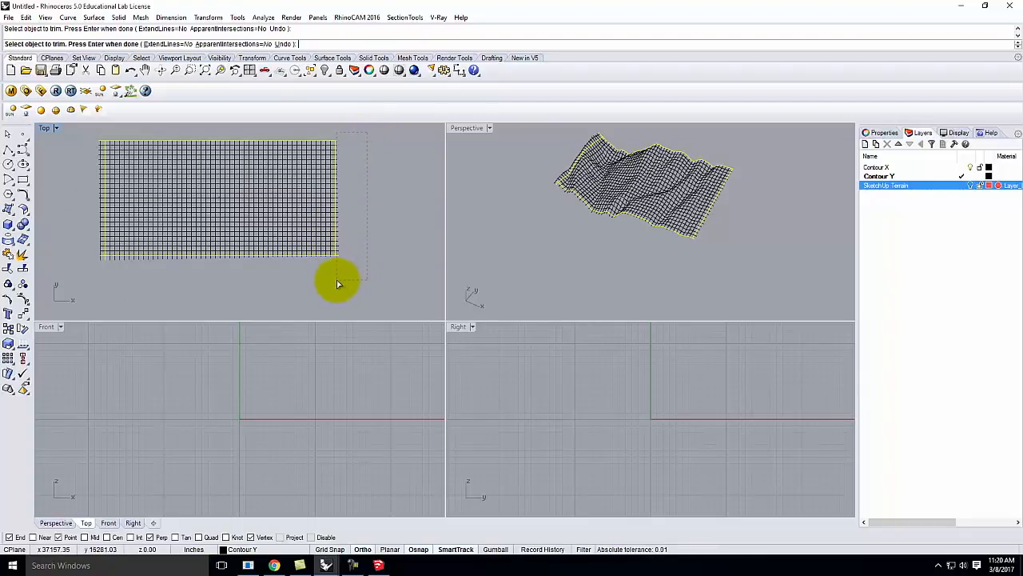
{"action": "left_click_drag", "start_coordinate": [337, 284], "coordinate": [332, 283]}
Trim off the contour ends that overhang the negative-Y border curve of the grid
{"action": "scroll", "coordinate": [107, 256], "scroll_direction": "up", "scroll_amount": 2}
{"action": "scroll", "coordinate": [330, 279], "scroll_direction": "down", "scroll_amount": 1}
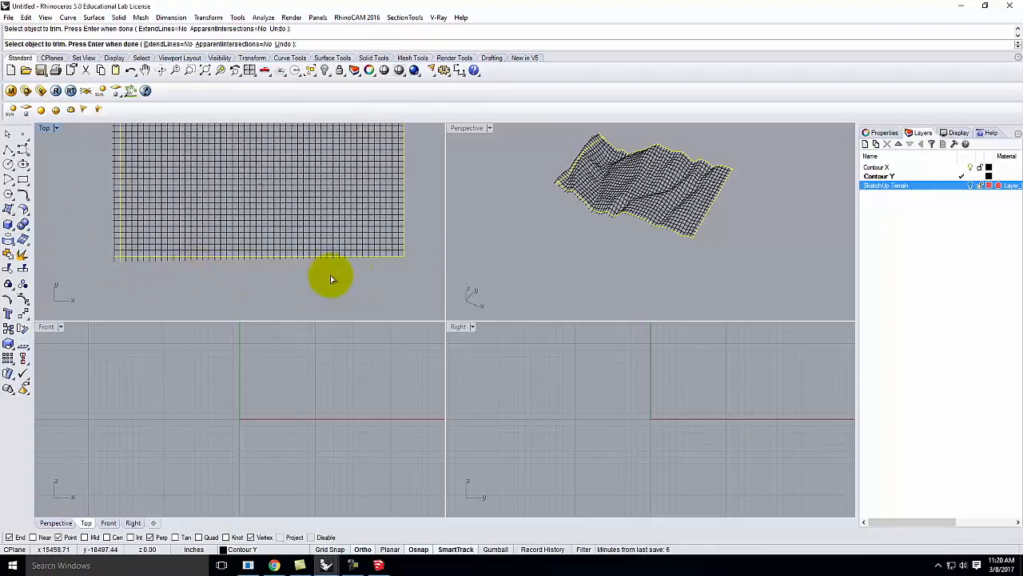
{"action": "left_click_drag", "start_coordinate": [414, 275], "coordinate": [290, 276]}
{"action": "left_click_drag", "start_coordinate": [136, 270], "coordinate": [96, 262]}
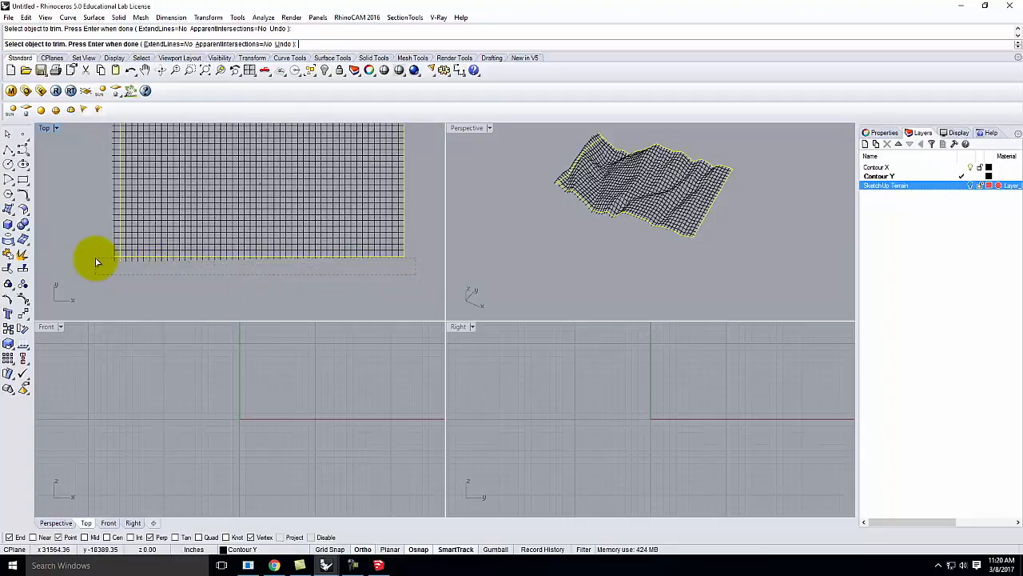
{"action": "left_click_drag", "start_coordinate": [96, 262], "coordinate": [96, 261]}
{"action": "scroll", "coordinate": [422, 256], "scroll_direction": "up", "scroll_amount": 4}
{"action": "left_click_drag", "start_coordinate": [392, 285], "coordinate": [112, 251]}
{"action": "scroll", "coordinate": [312, 284], "scroll_direction": "down", "scroll_amount": 4}
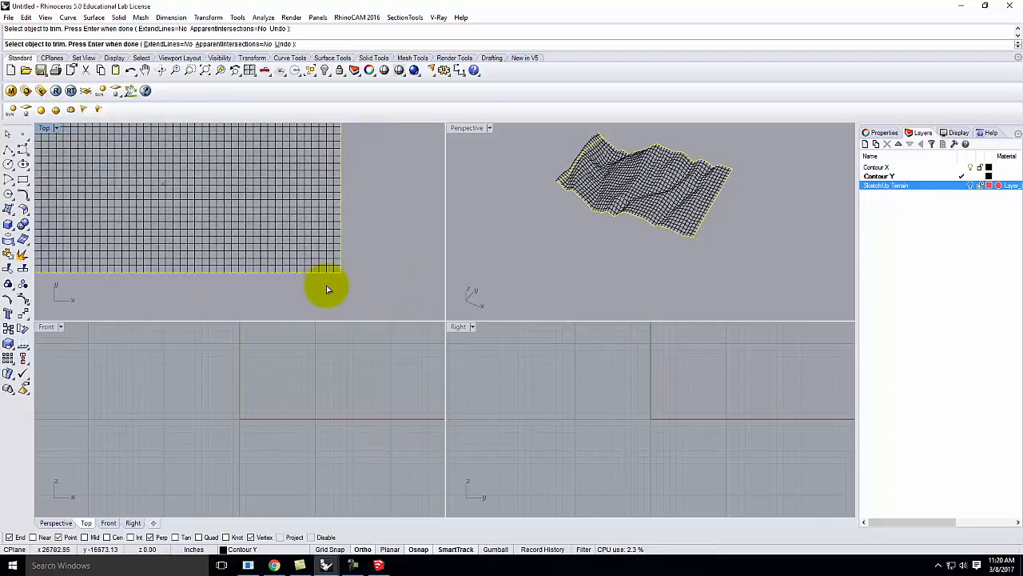
Trim the contour ends beyond the negative-X border curve, finish Trim, and inspect the clean grid in the maximized Perspective view
{"action": "scroll", "coordinate": [164, 261], "scroll_direction": "up", "scroll_amount": 4}
{"action": "left_click_drag", "start_coordinate": [209, 303], "coordinate": [187, 145]}
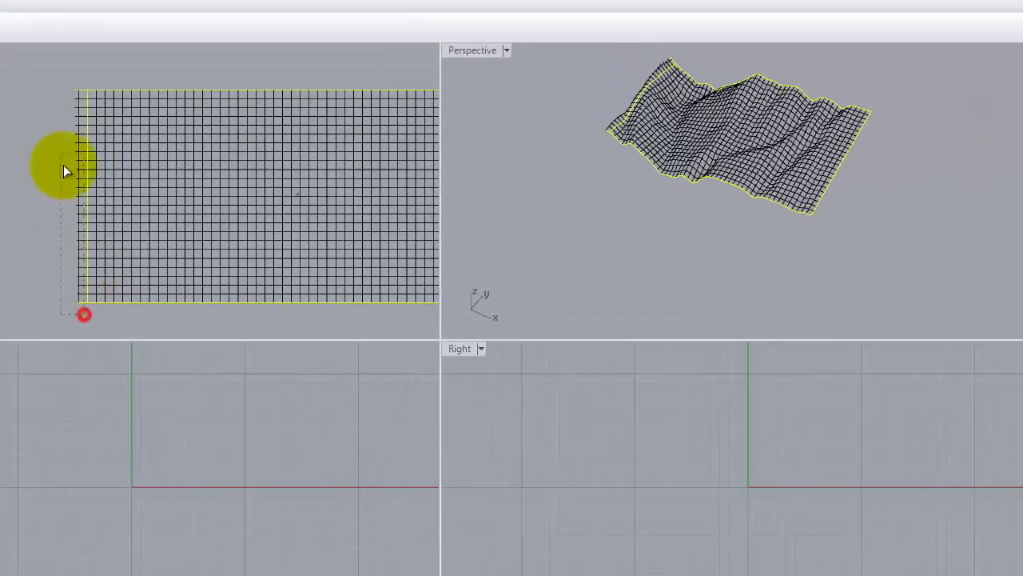
{"action": "left_click_drag", "start_coordinate": [52, 76], "coordinate": [54, 74]}
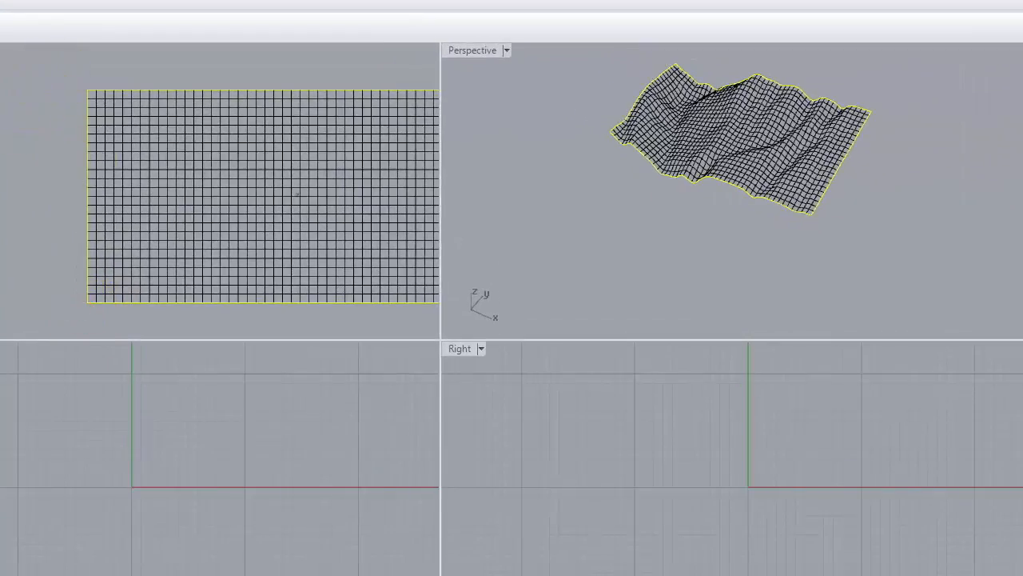
{"action": "double_click", "coordinate": [473, 50]}
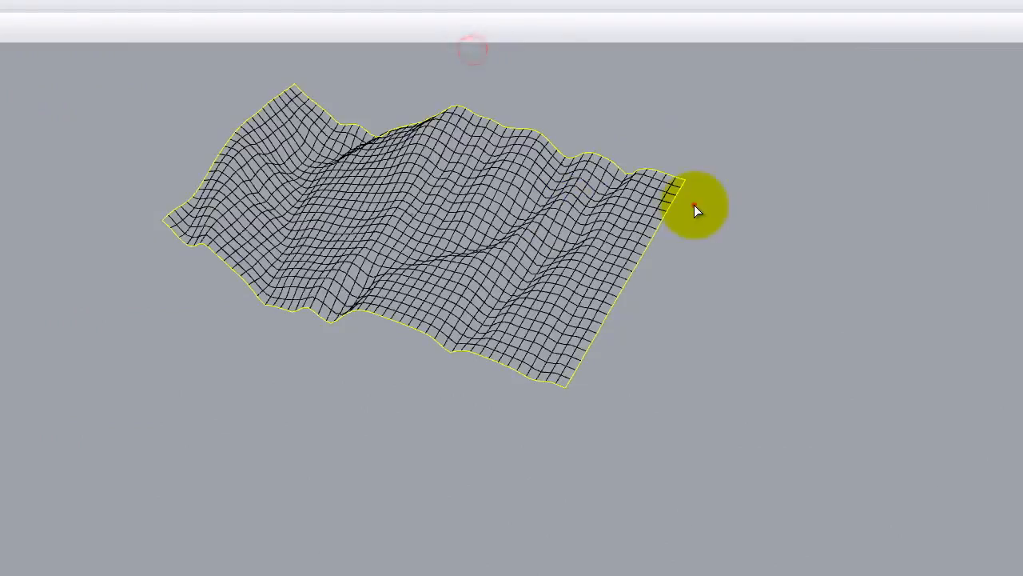
{"action": "key", "text": "Return"}
{"action": "left_click", "coordinate": [727, 240]}
{"action": "right_click_drag", "start_coordinate": [755, 240], "coordinate": [745, 200]}
{"action": "right_click_drag", "start_coordinate": [785, 218], "coordinate": [814, 274]}
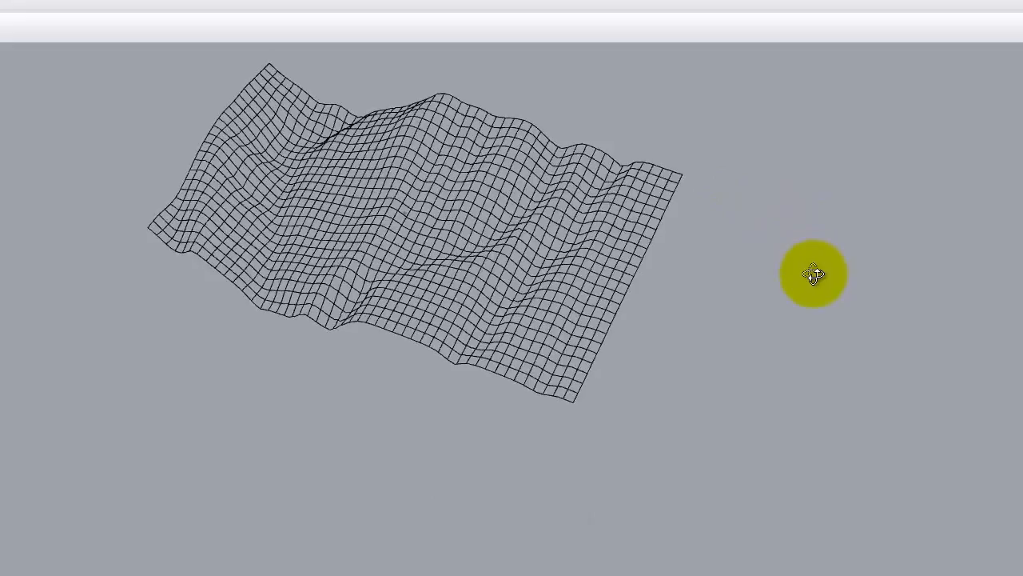
Save the model as Ex213 in the S2017 folder, in Rhino 5 3D Models format
{"action": "key", "text": "alt+f"}
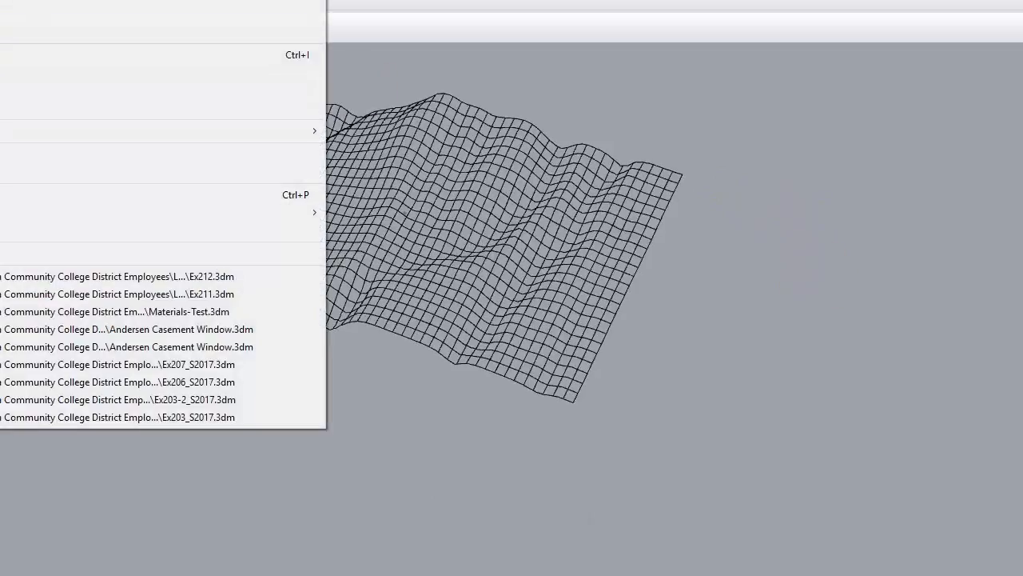
{"action": "key", "text": "ctrl+s"}
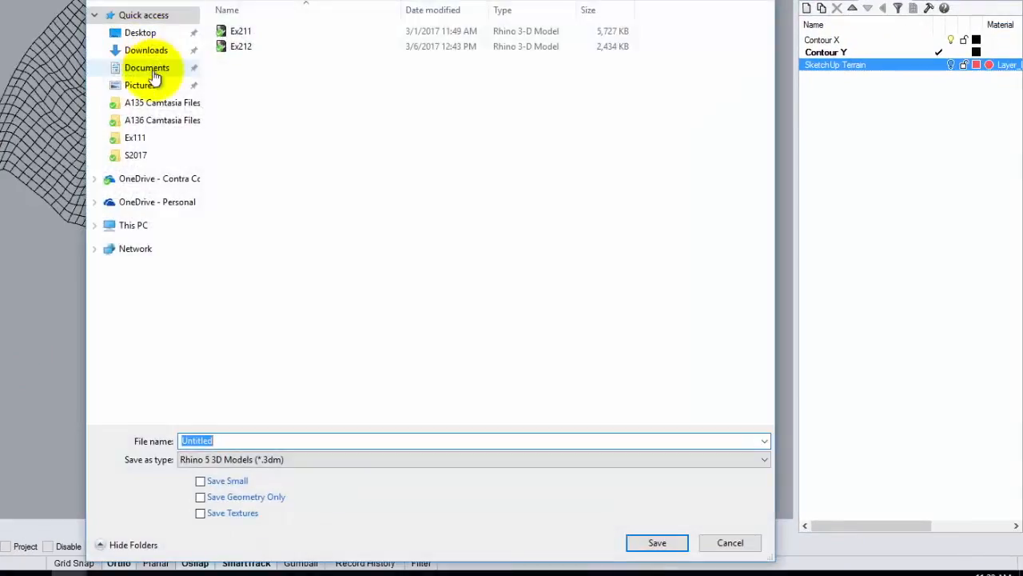
{"action": "left_click", "coordinate": [240, 47]}
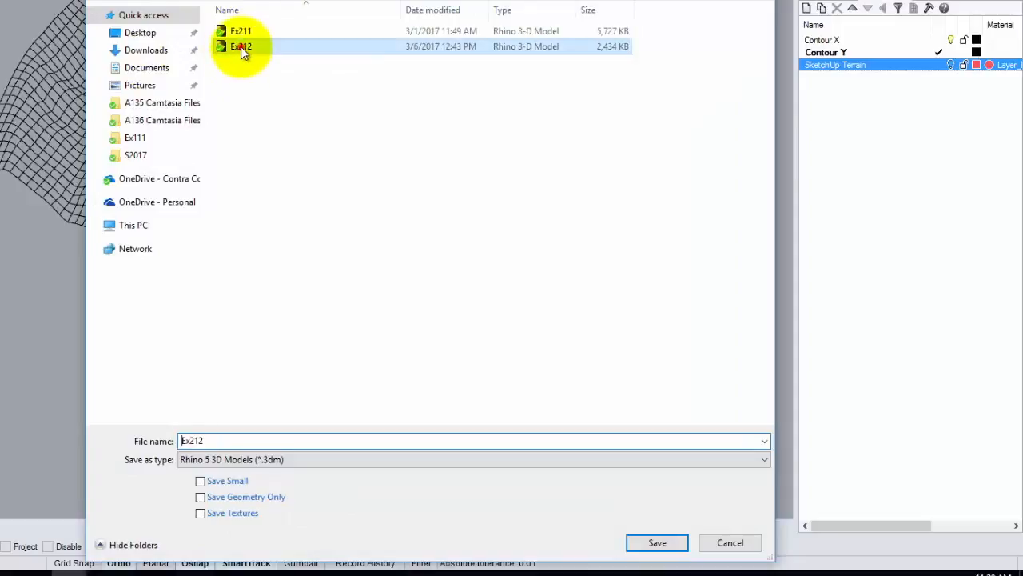
{"action": "left_click", "coordinate": [231, 441]}
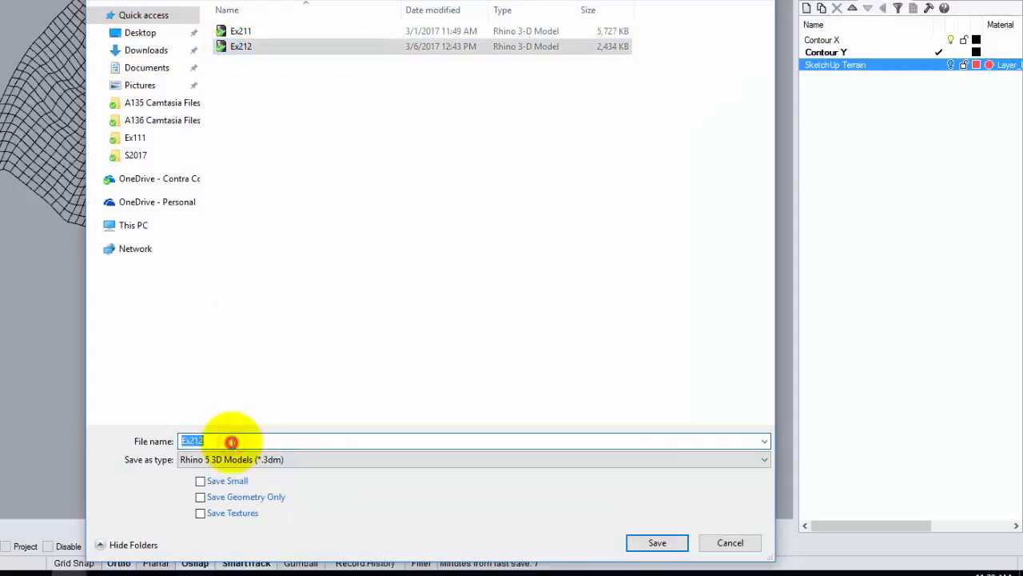
{"action": "left_click", "coordinate": [224, 441]}
{"action": "key", "text": "BackSpace"}
{"action": "type", "text": "3"}
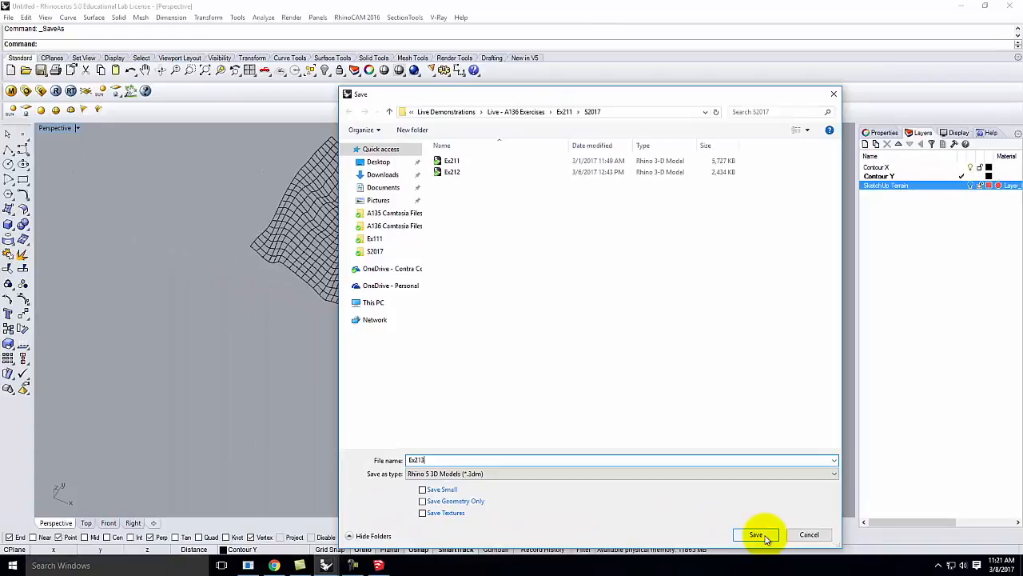
{"action": "left_click", "coordinate": [671, 544]}
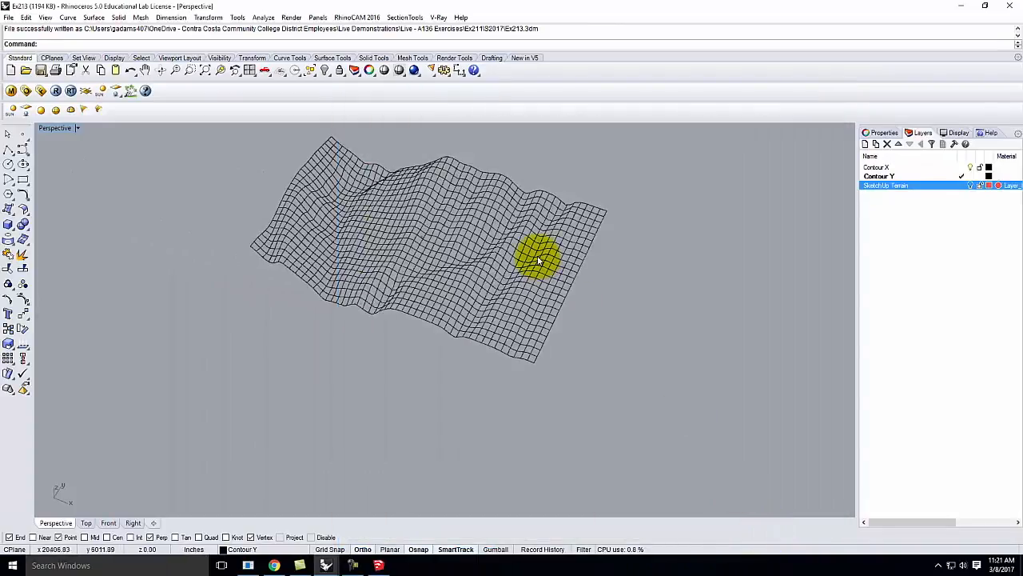
Create a surface from the whole grid of contour curves with Curve Network, using Position matching on all four edges
{"action": "right_click_drag", "start_coordinate": [480, 490], "coordinate": [552, 395]}
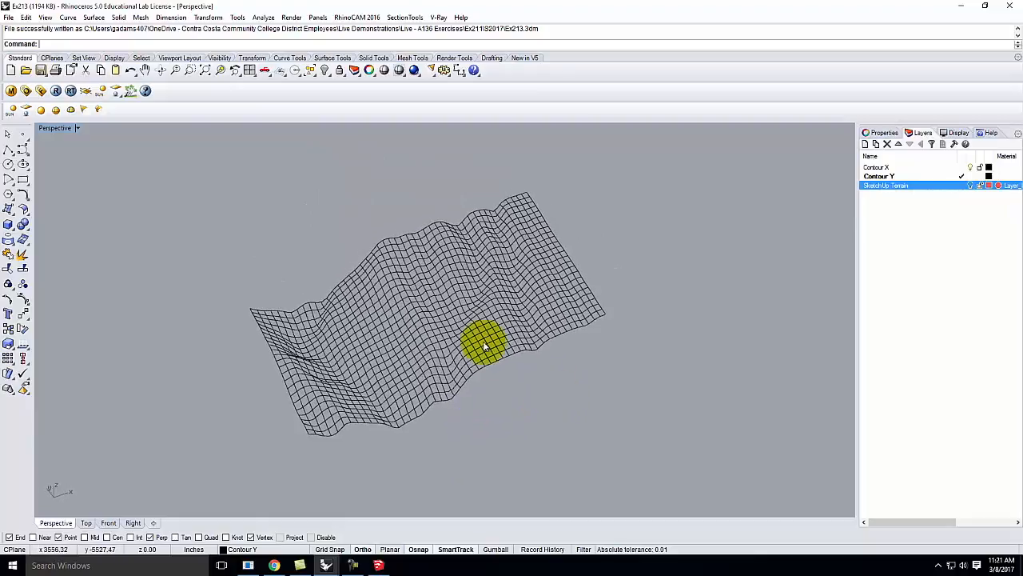
{"action": "left_click_drag", "start_coordinate": [186, 150], "coordinate": [680, 465]}
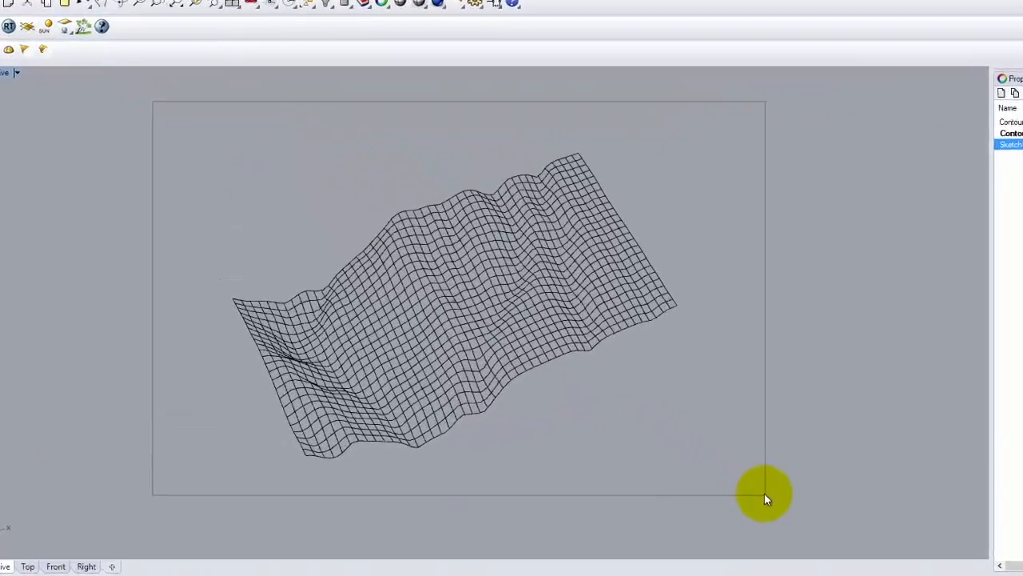
{"action": "left_click_drag", "start_coordinate": [764, 494], "coordinate": [765, 494]}
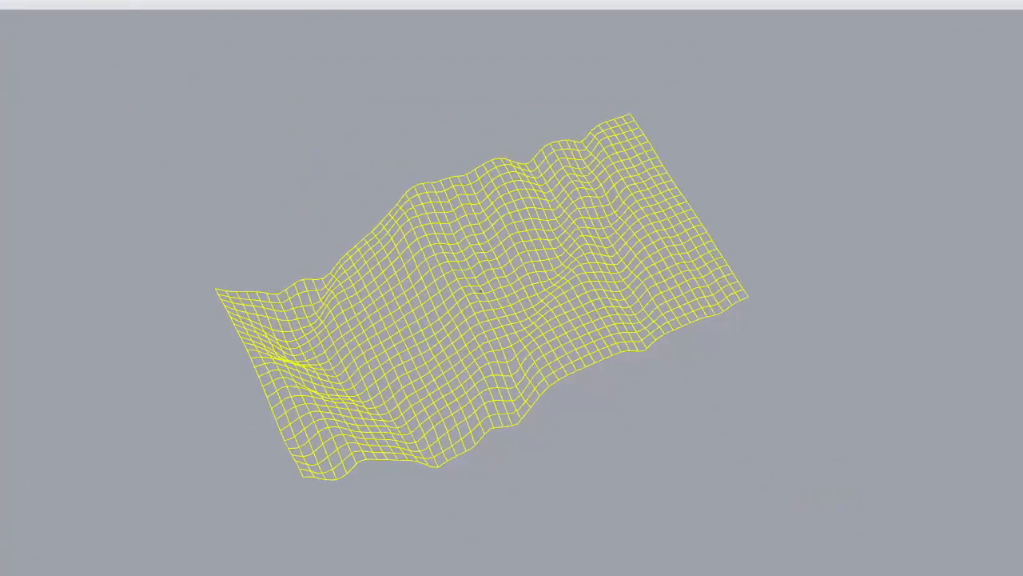
{"action": "left_click", "coordinate": [141, 1]}
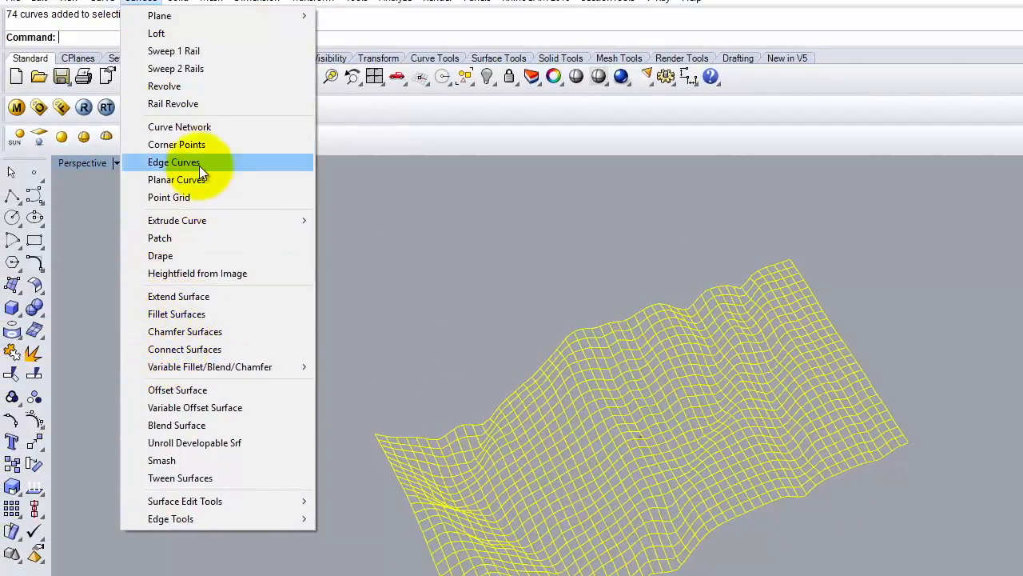
{"action": "left_click", "coordinate": [199, 128]}
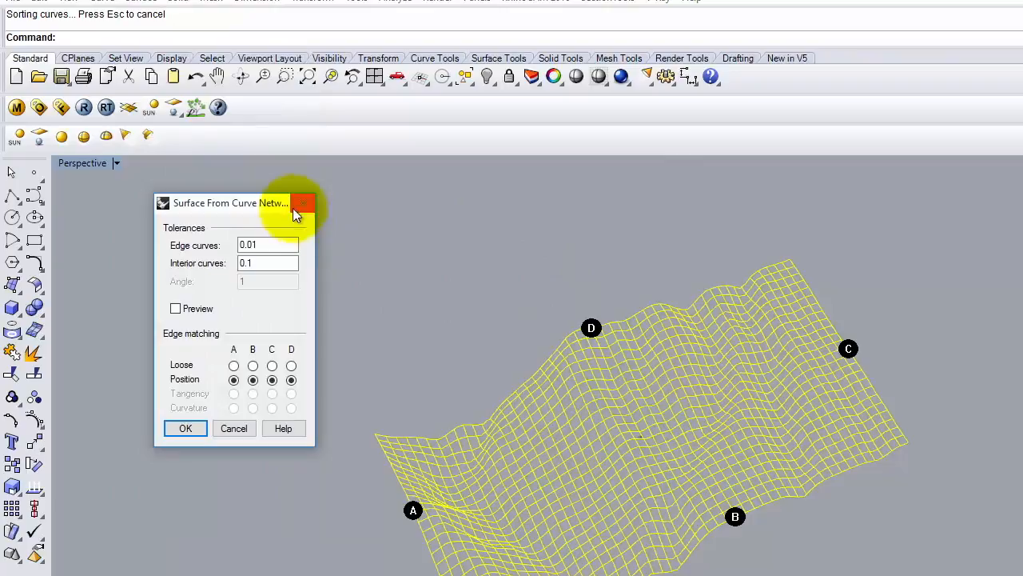
{"action": "left_click_drag", "start_coordinate": [237, 203], "coordinate": [224, 250]}
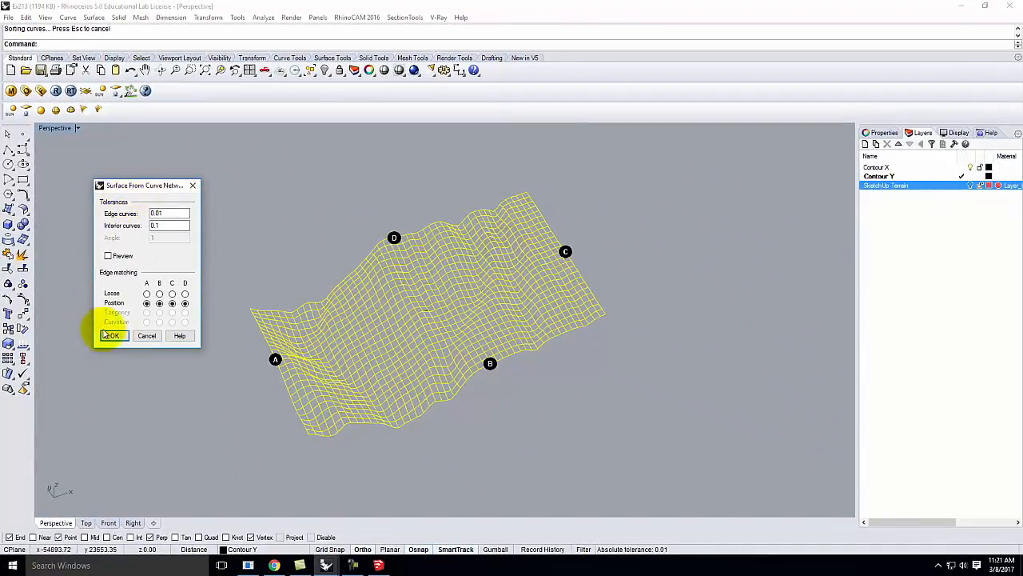
{"action": "left_click", "coordinate": [113, 337]}
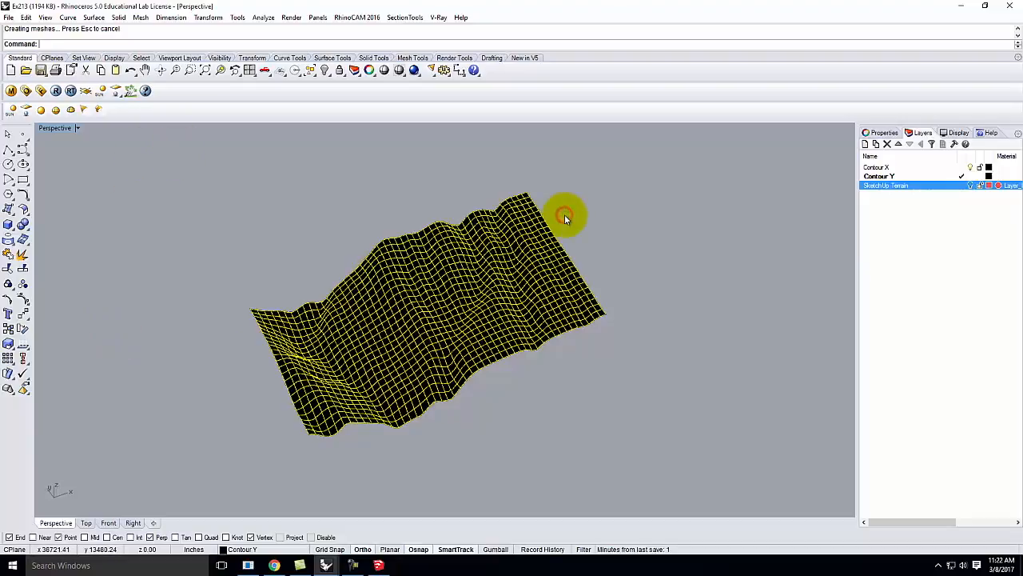
Rebuild the network surface at degree 3, raising the U point count to 100 and increasing the V point count too
{"action": "left_click", "coordinate": [515, 262]}
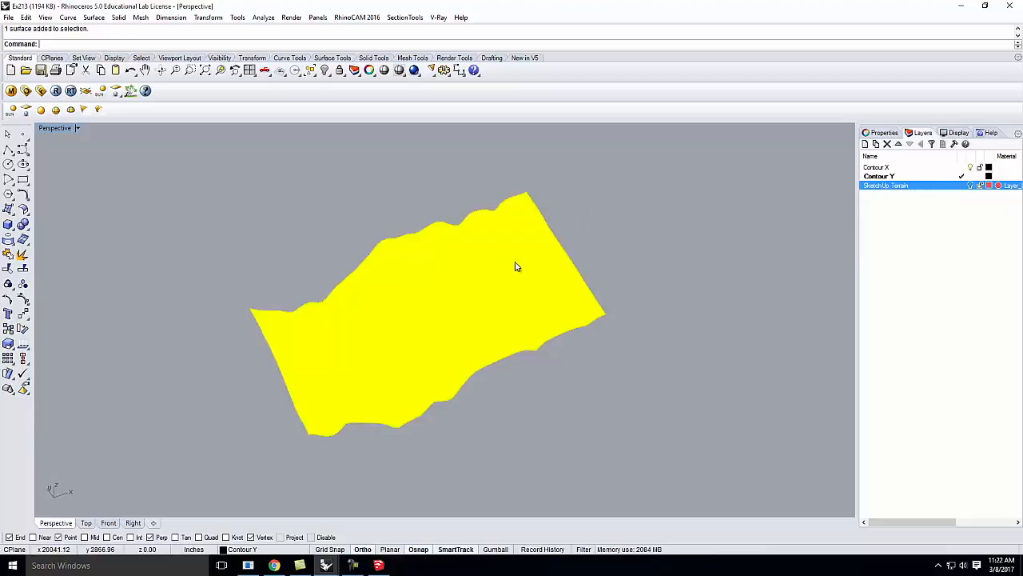
{"action": "type", "text": "Rebuild"}
{"action": "key", "text": "Return"}
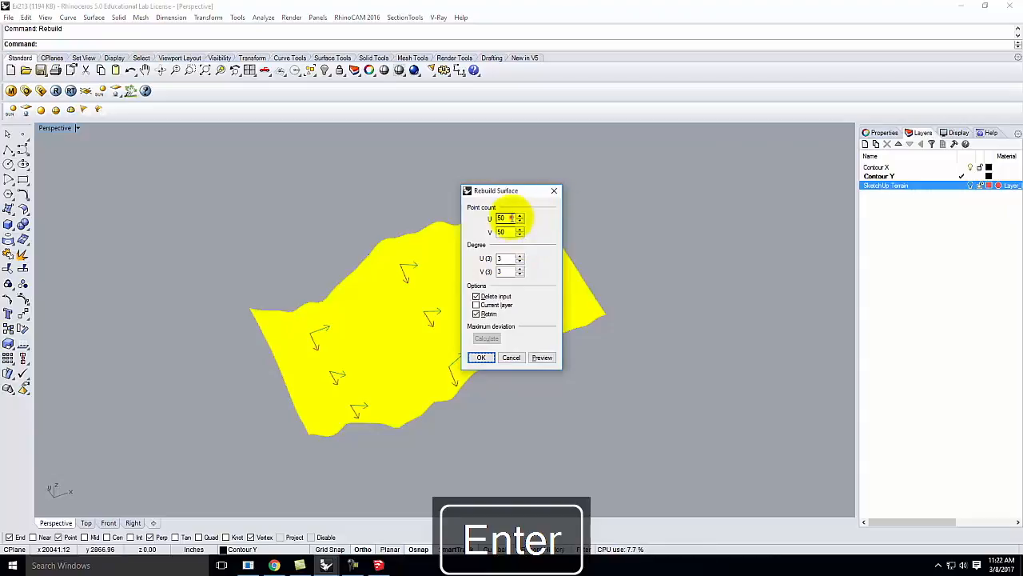
{"action": "type", "text": "100"}
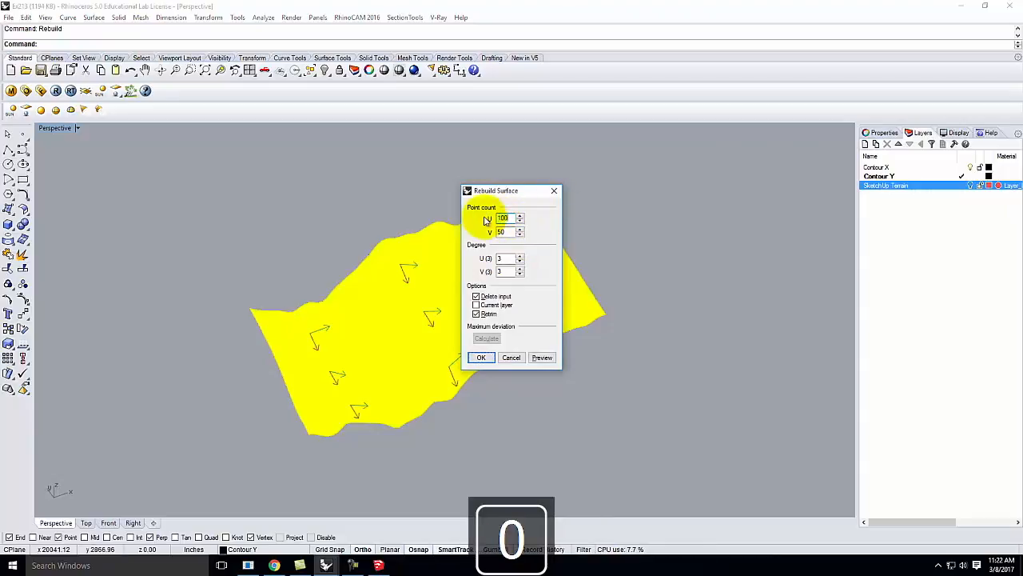
{"action": "key", "text": "Tab"}
{"action": "type", "text": "10"}
{"action": "left_click", "coordinate": [480, 357]}
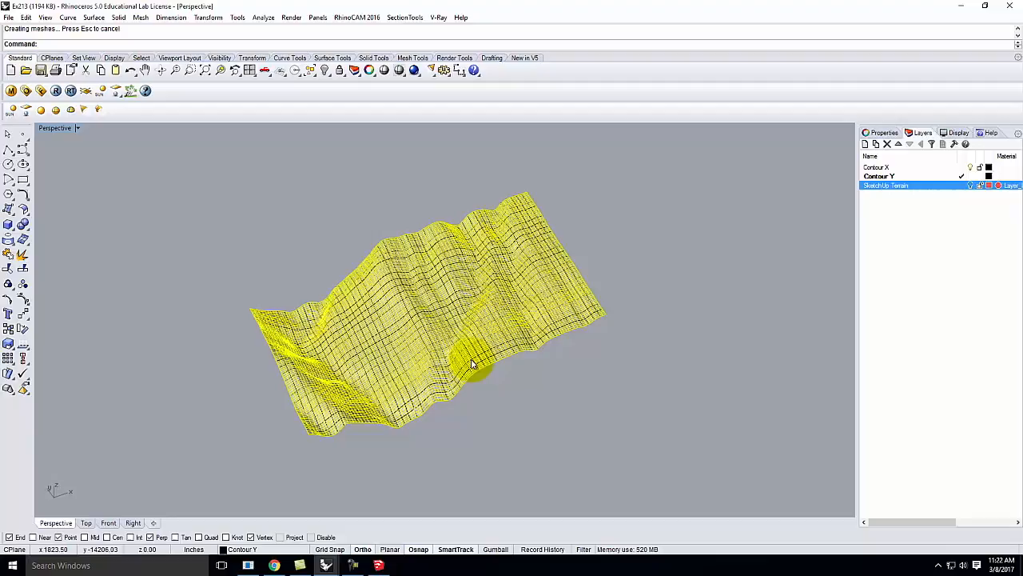
{"action": "left_click", "coordinate": [554, 394]}
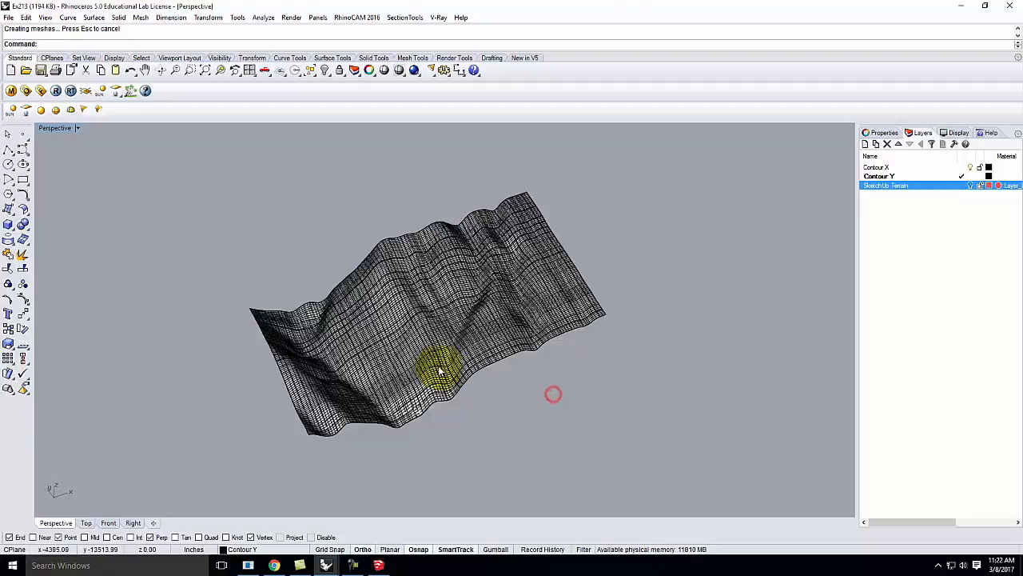
Create a new layer named Terrain and move the rebuilt surface onto it
{"action": "scroll", "coordinate": [440, 364], "scroll_direction": "up", "scroll_amount": 5}
{"action": "left_click", "coordinate": [442, 295]}
{"action": "scroll", "coordinate": [414, 265], "scroll_direction": "down", "scroll_amount": 5}
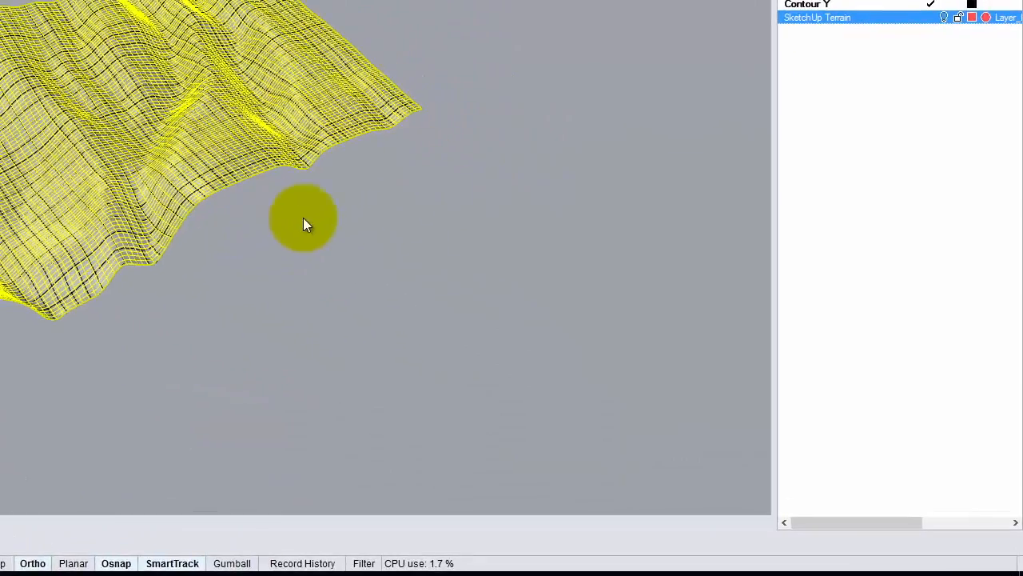
{"action": "left_click", "coordinate": [789, 0]}
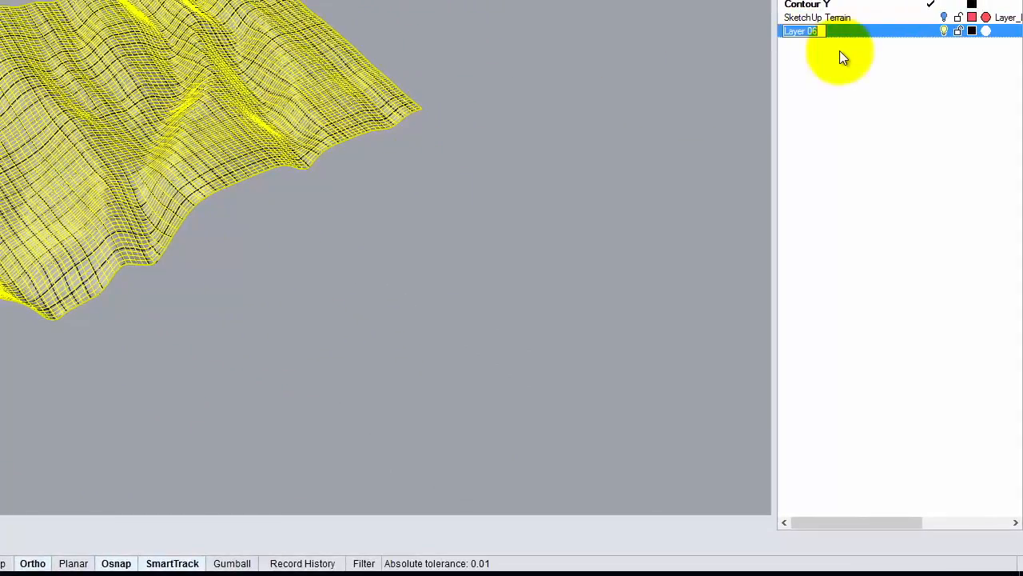
{"action": "type", "text": "Terraom"}
{"action": "key", "text": "BackSpace"}
{"action": "key", "text": "BackSpace"}
{"action": "type", "text": "in"}
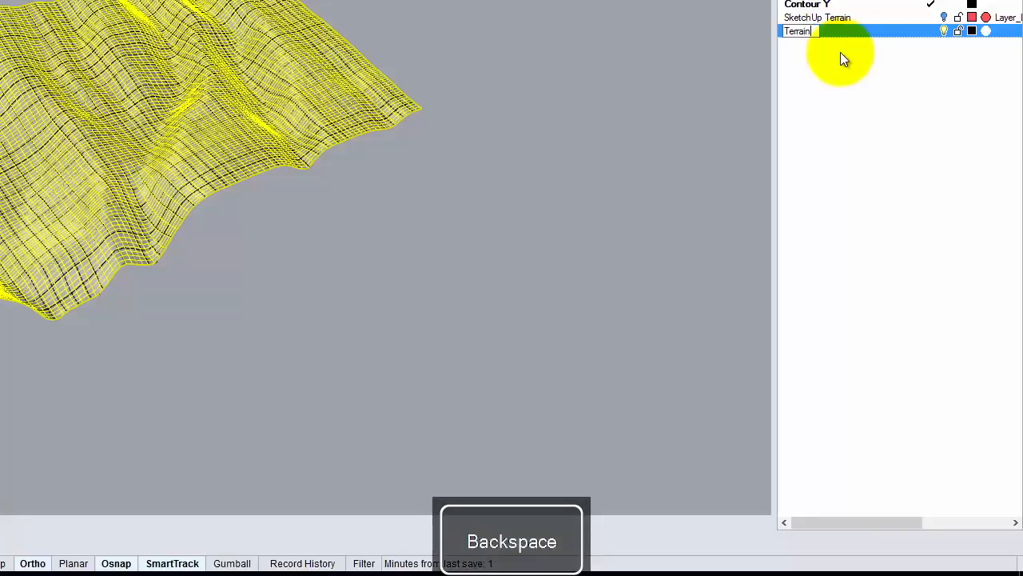
{"action": "right_click", "coordinate": [834, 31]}
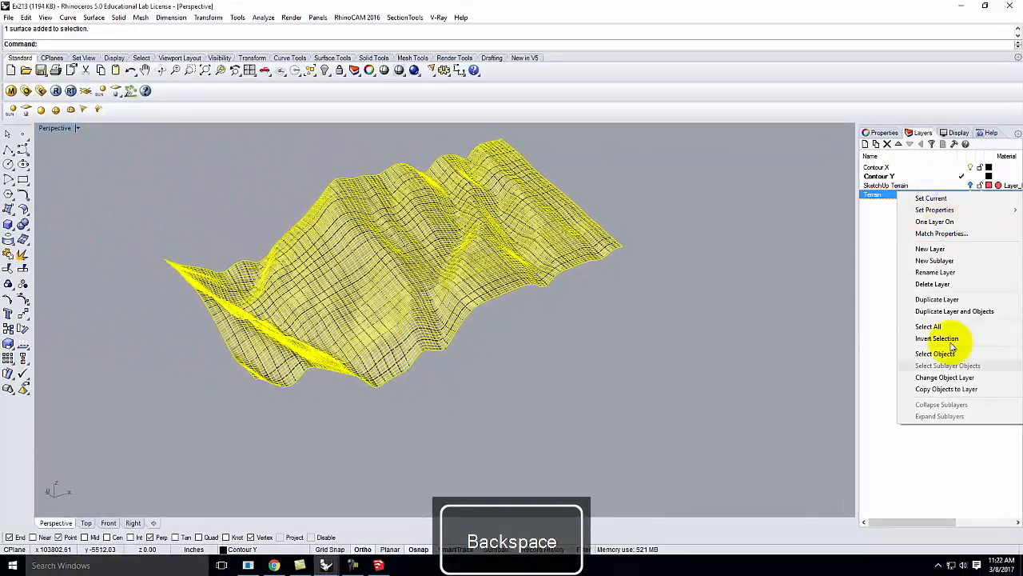
{"action": "left_click", "coordinate": [951, 381]}
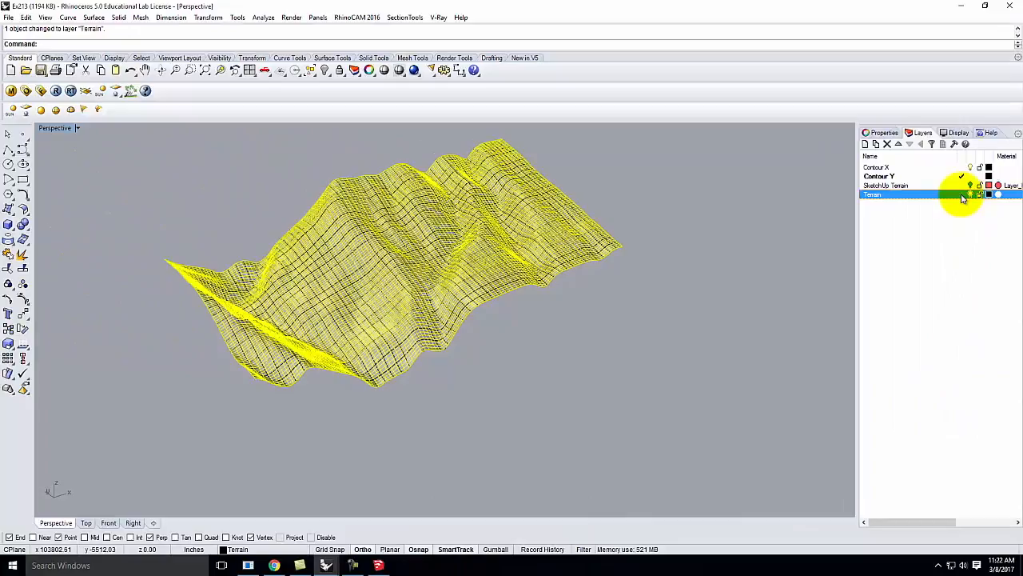
Make Terrain the current layer, hide the Contour X and Contour Y layers, and deselect the surface
{"action": "left_click", "coordinate": [960, 167]}
{"action": "left_click", "coordinate": [959, 176]}
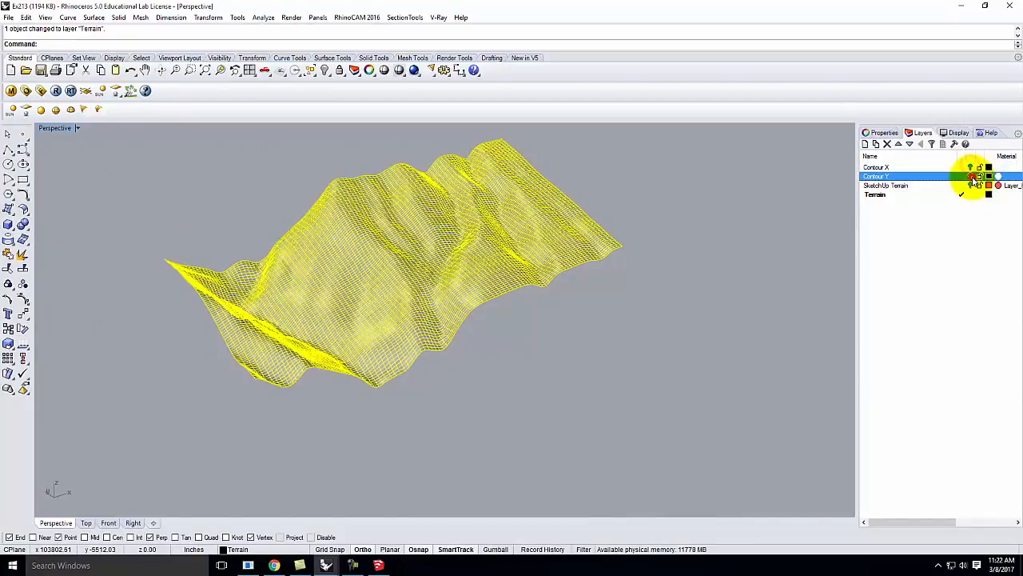
{"action": "left_click", "coordinate": [725, 214]}
{"action": "right_click_drag", "start_coordinate": [725, 214], "coordinate": [406, 304]}
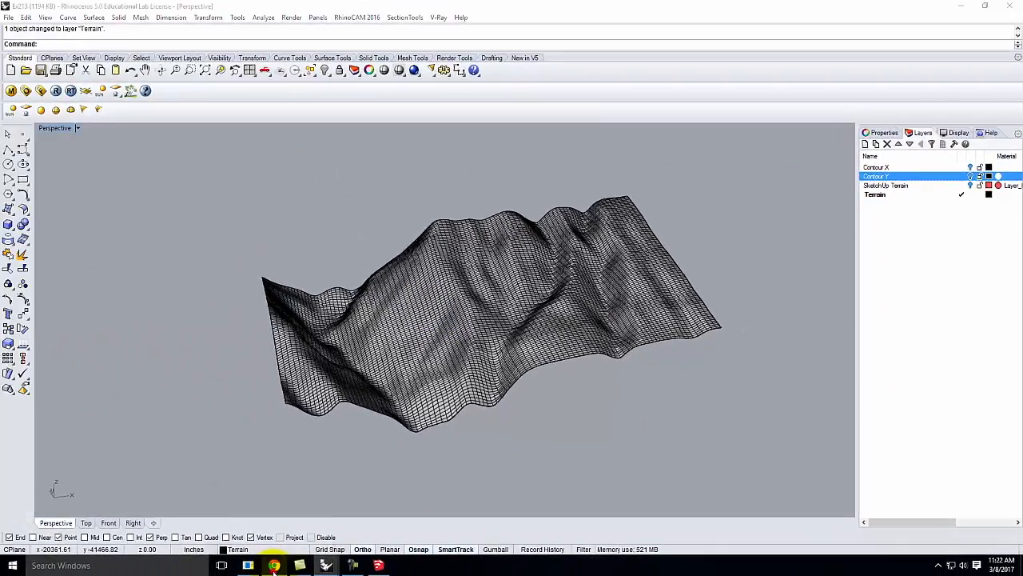
Switch to Chrome, open Exercise 212, examine the Topography Model Cheat Sheet for scale and paper sizes, and return to Rhino
{"action": "left_click", "coordinate": [274, 565]}
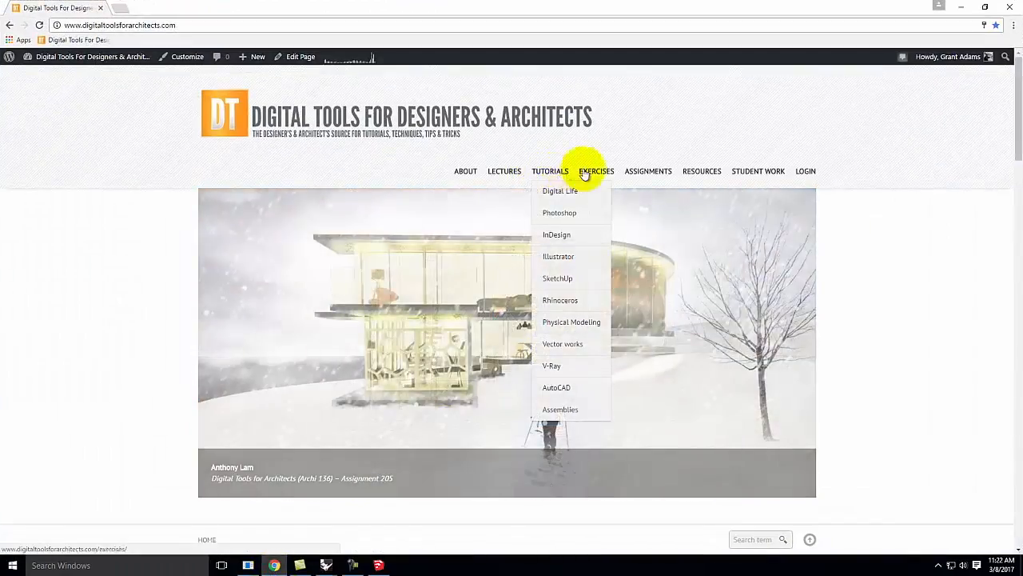
{"action": "mouse_move", "coordinate": [510, 215]}
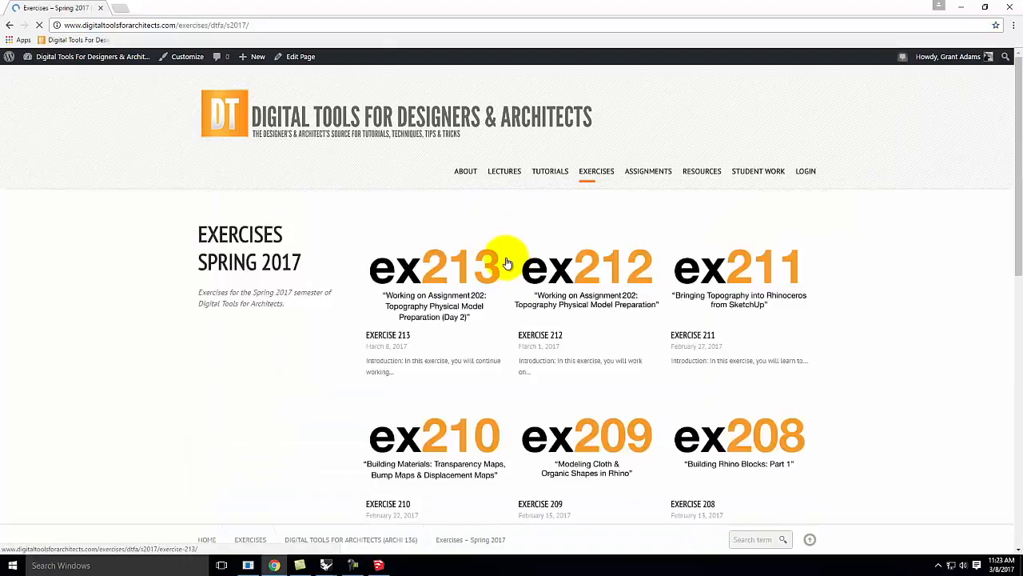
{"action": "left_click", "coordinate": [586, 277]}
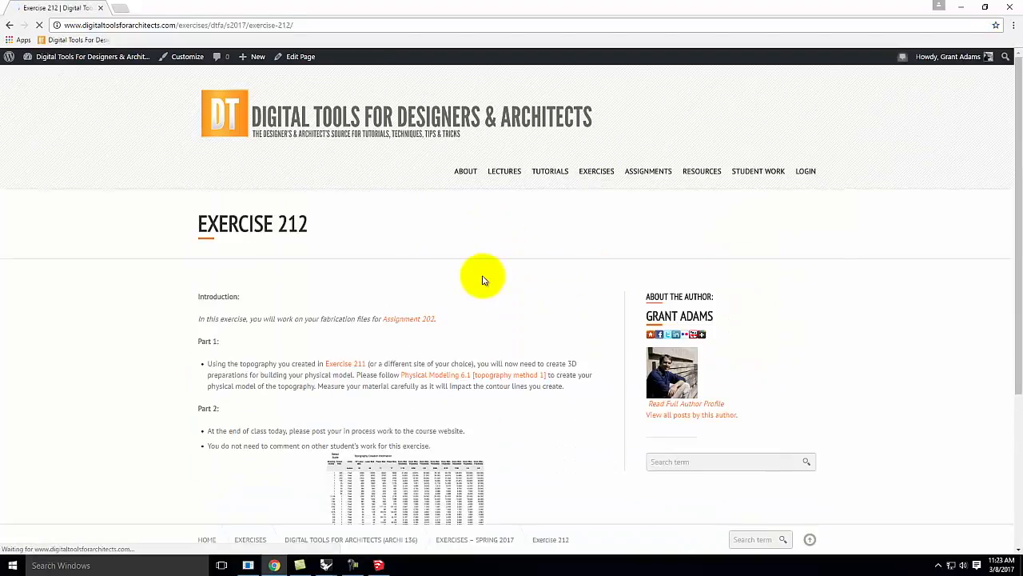
{"action": "scroll", "coordinate": [441, 365], "scroll_direction": "down", "scroll_amount": 1}
{"action": "left_click", "coordinate": [424, 379]}
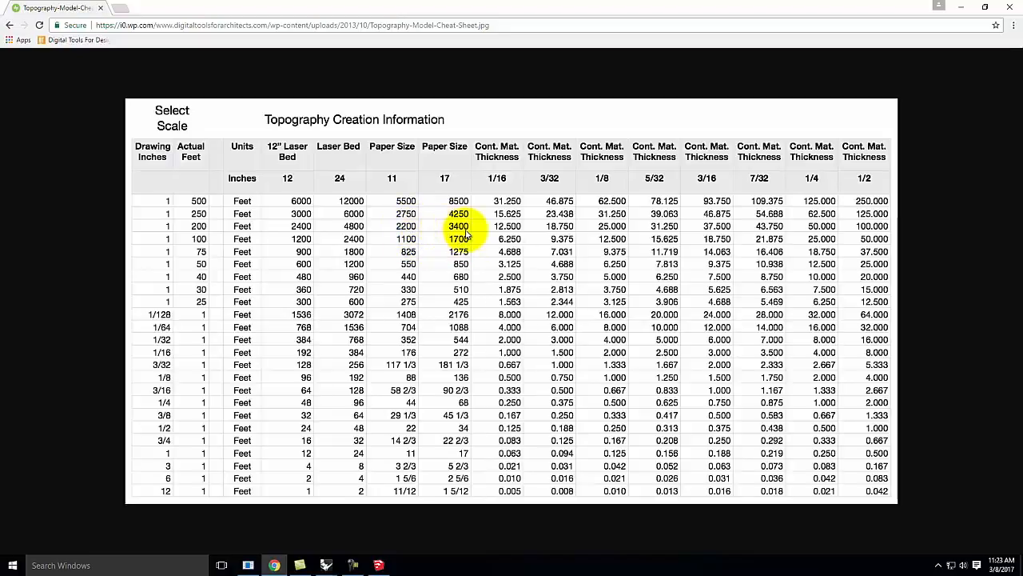
{"action": "left_click", "coordinate": [961, 7]}
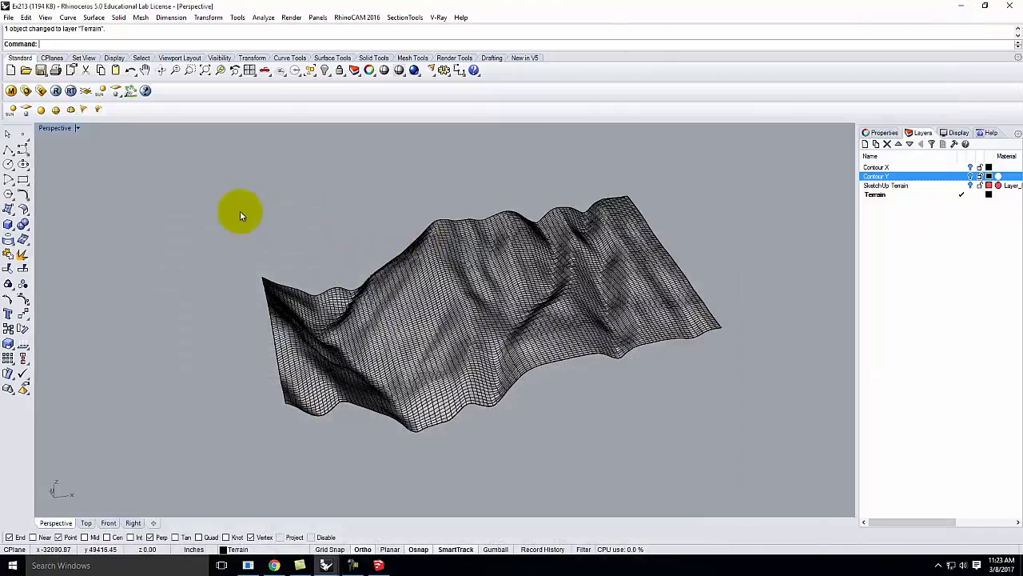
Draw a rectangle of 3400' by 2200' on the ground plane beside the terrain
{"action": "left_click", "coordinate": [22, 182]}
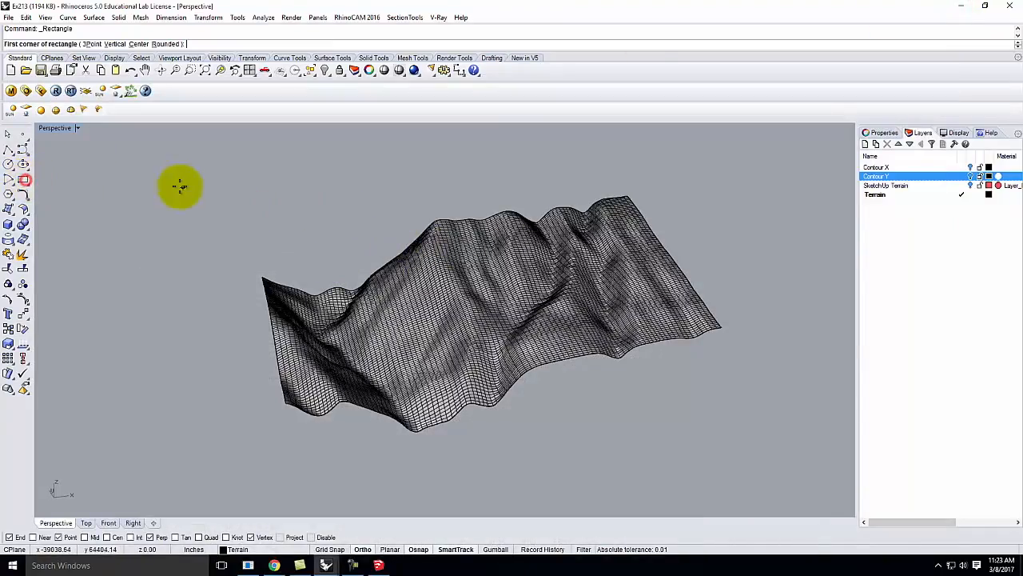
{"action": "left_click", "coordinate": [267, 239]}
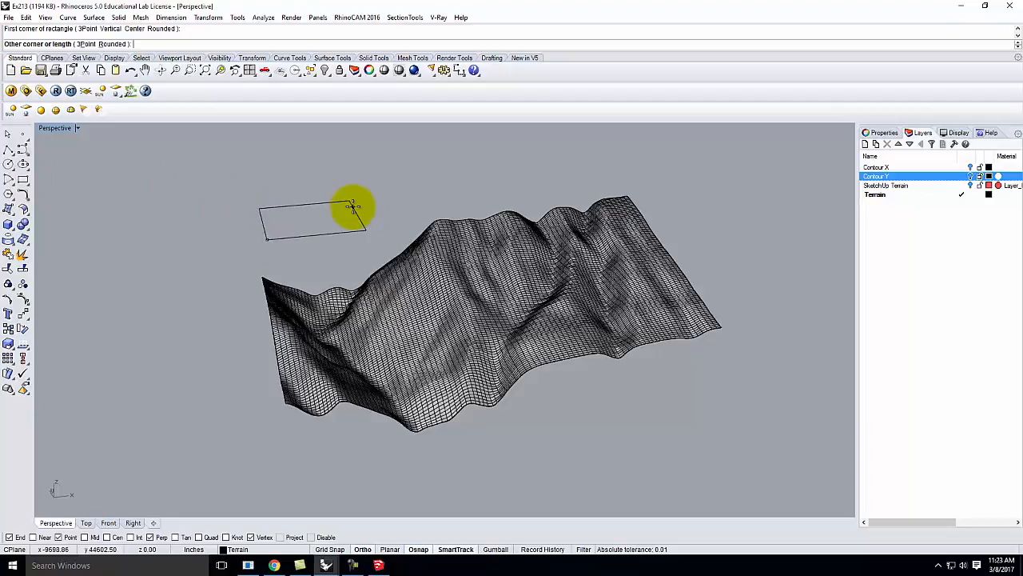
{"action": "type", "text": "@3400',2200"}
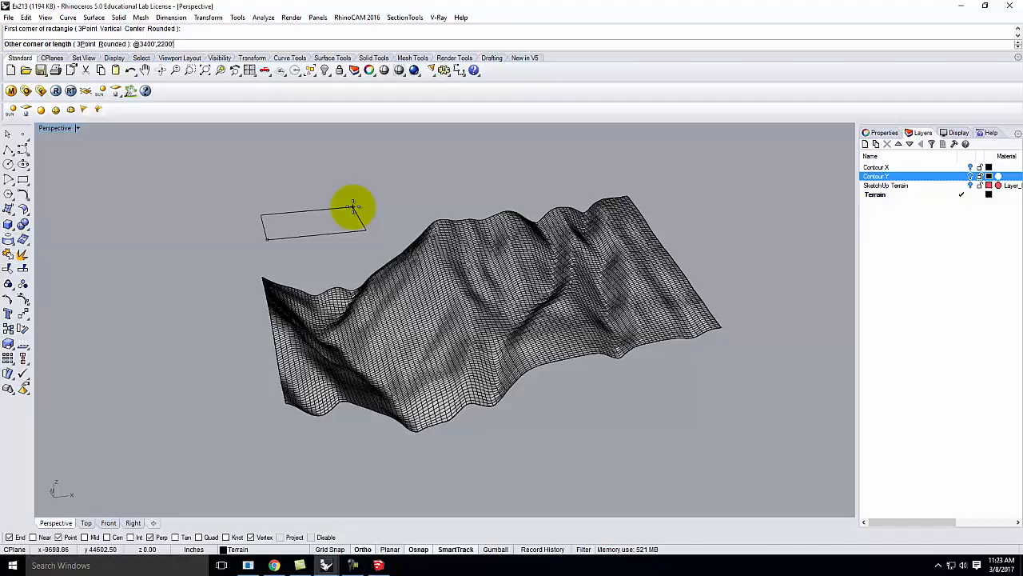
{"action": "key", "text": "Return"}
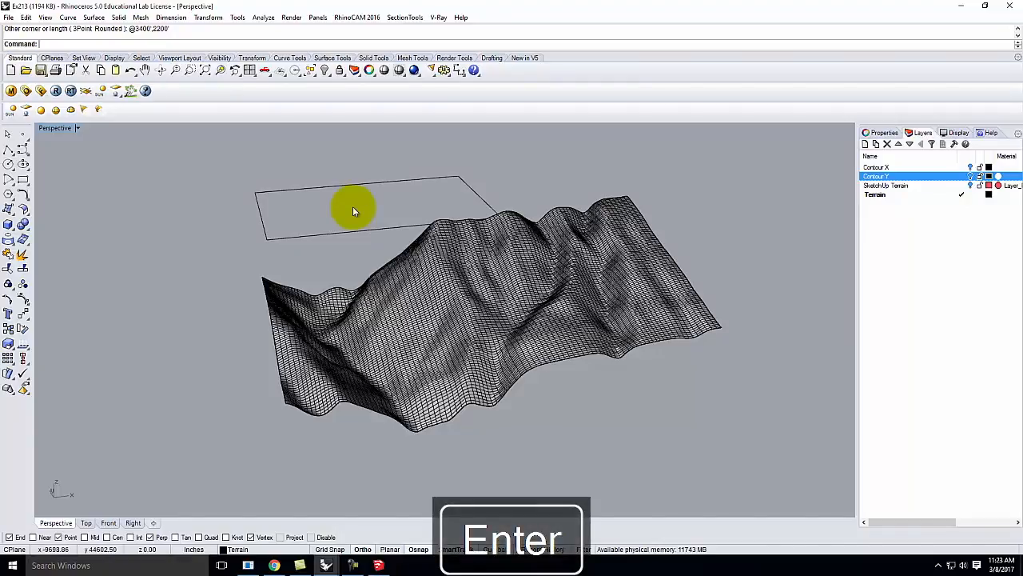
Move the rectangle straight down in the Top view so that it lies over the terrain's footprint
{"action": "left_click", "coordinate": [329, 231]}
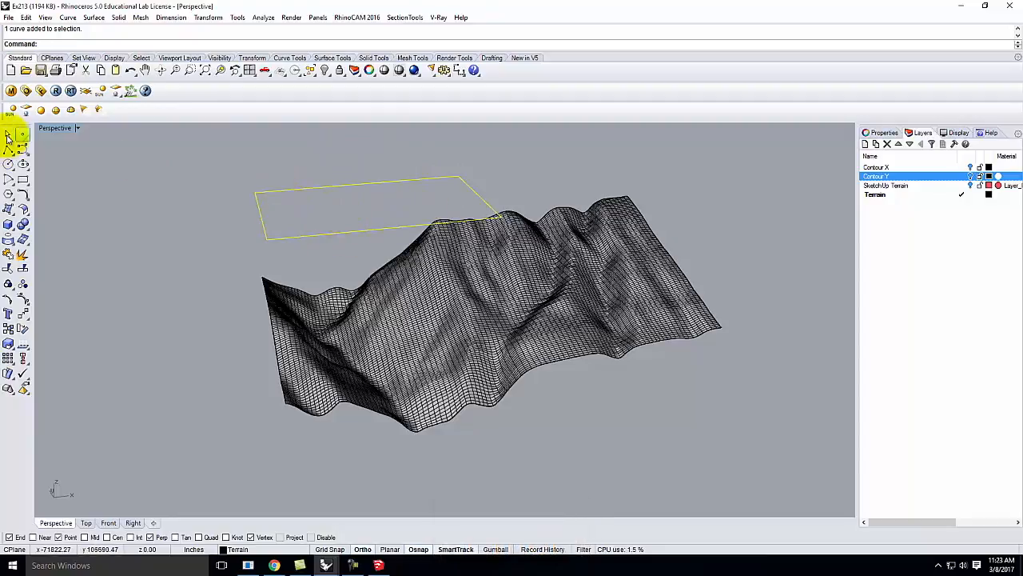
{"action": "double_click", "coordinate": [43, 128]}
{"action": "scroll", "coordinate": [135, 237], "scroll_direction": "down", "scroll_amount": 5}
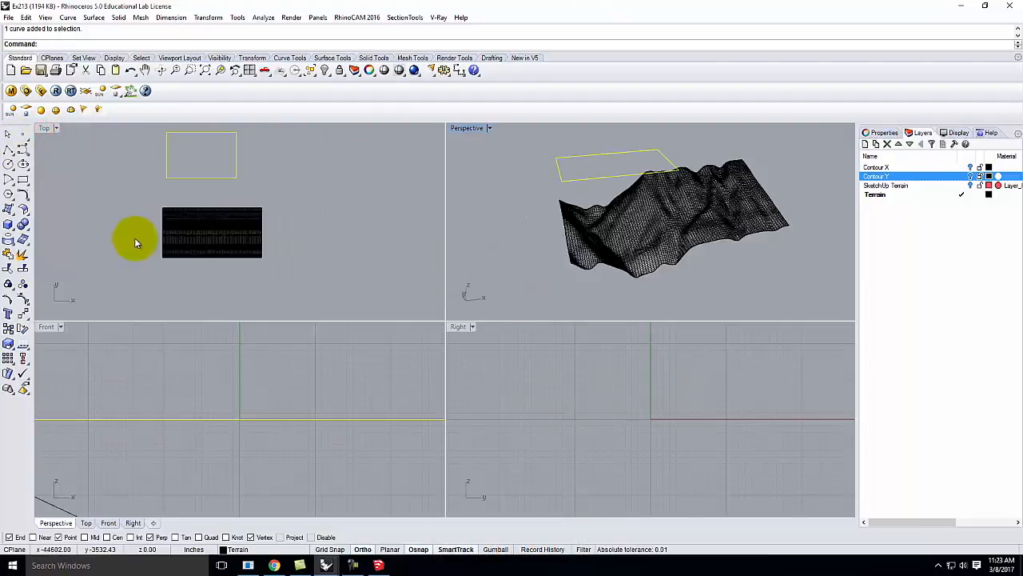
{"action": "scroll", "coordinate": [178, 231], "scroll_direction": "up", "scroll_amount": 3}
{"action": "scroll", "coordinate": [241, 278], "scroll_direction": "down", "scroll_amount": 1}
{"action": "scroll", "coordinate": [242, 278], "scroll_direction": "down", "scroll_amount": 1}
{"action": "type", "text": "m"}
{"action": "key", "text": "Return"}
{"action": "left_click", "coordinate": [375, 189]}
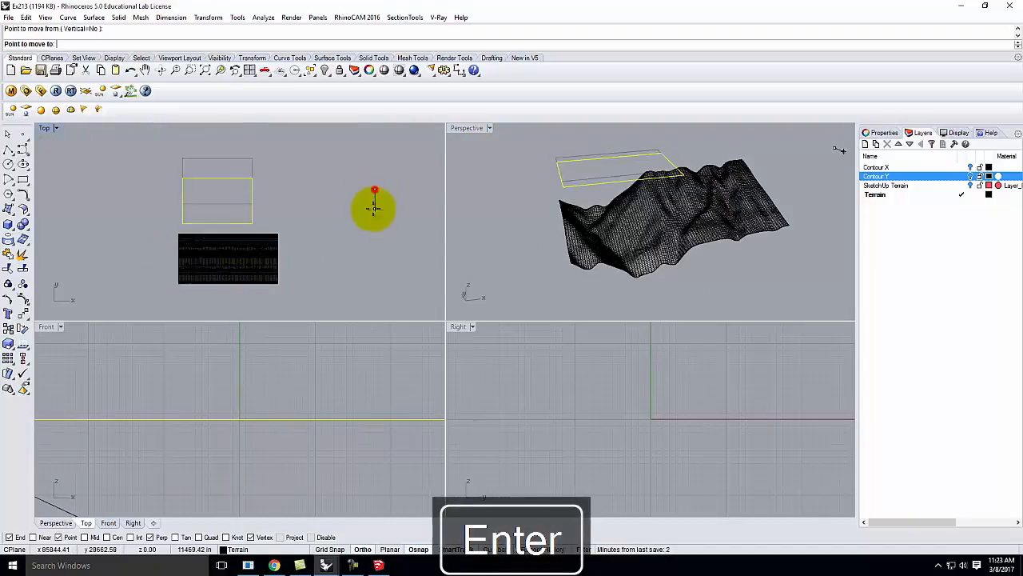
{"action": "left_click", "coordinate": [379, 265]}
Compare the rectangle's coverage with the terrain surface from several angles in the Perspective view, and deselect the rectangle
{"action": "right_click_drag", "start_coordinate": [518, 240], "coordinate": [700, 188]}
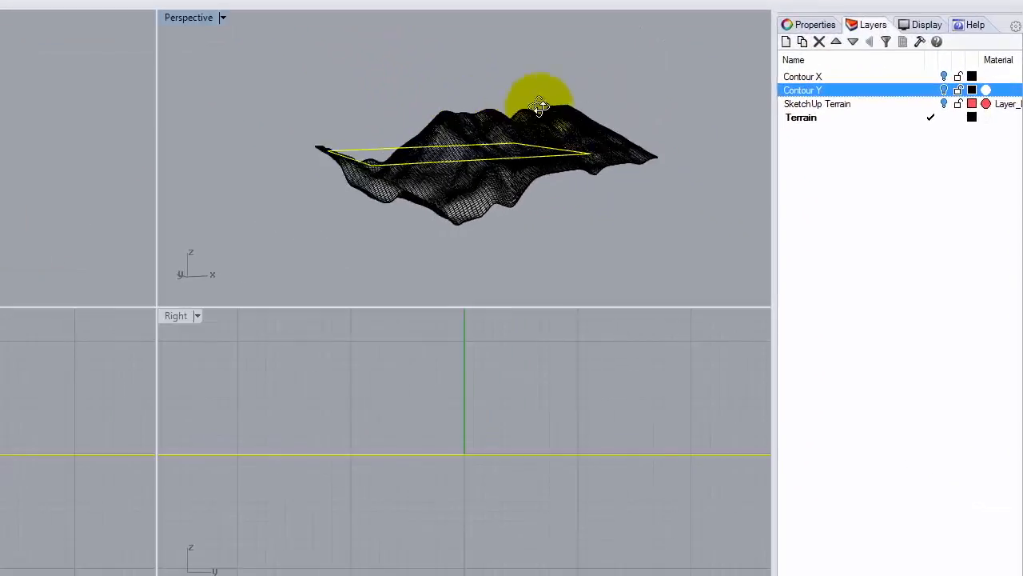
{"action": "right_click_drag", "start_coordinate": [539, 106], "coordinate": [487, 188]}
{"action": "scroll", "coordinate": [373, 205], "scroll_direction": "up", "scroll_amount": 5}
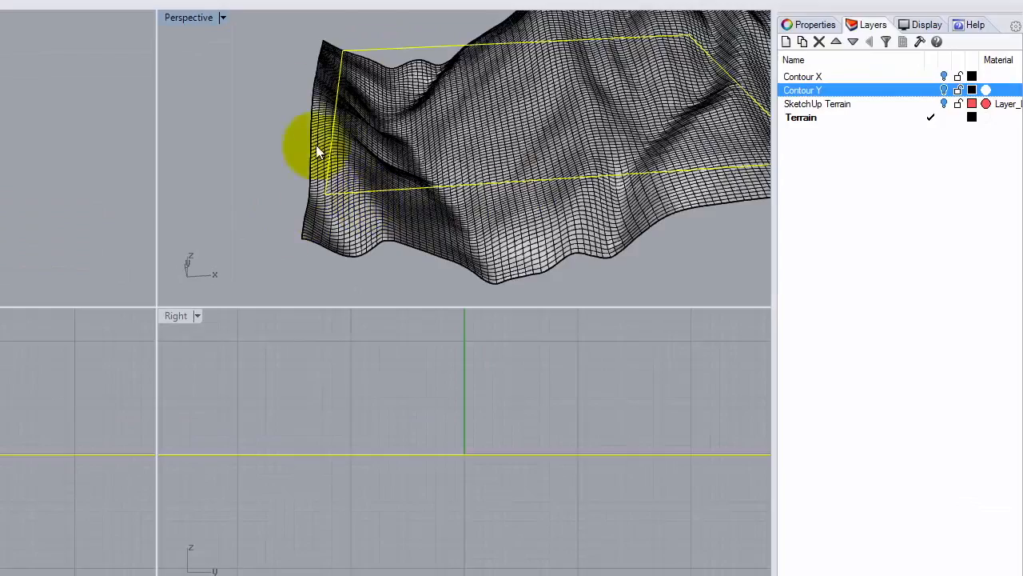
{"action": "scroll", "coordinate": [538, 137], "scroll_direction": "down", "scroll_amount": 3}
{"action": "right_click_drag", "start_coordinate": [552, 189], "coordinate": [414, 163]}
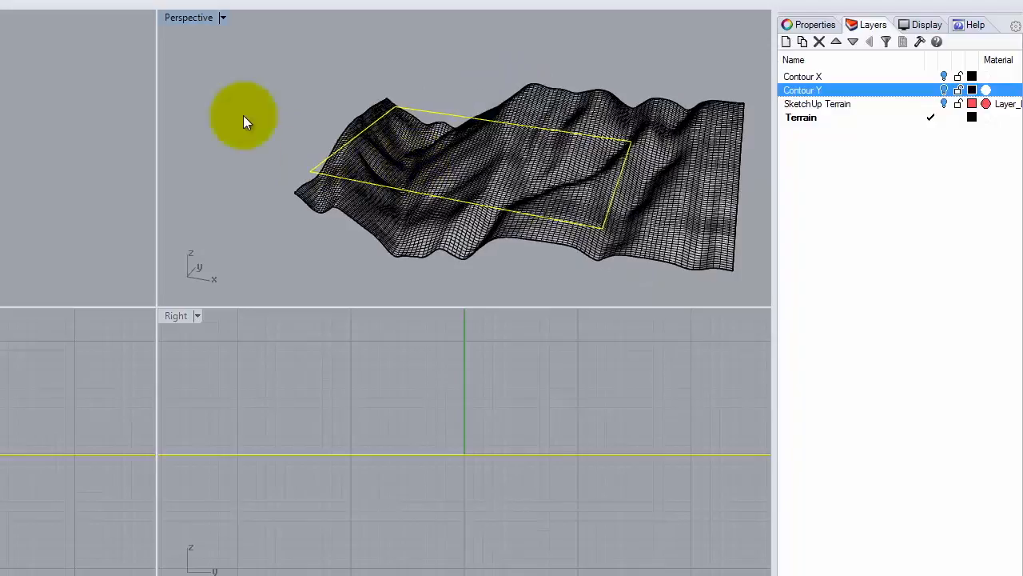
{"action": "left_click", "coordinate": [5, 124]}
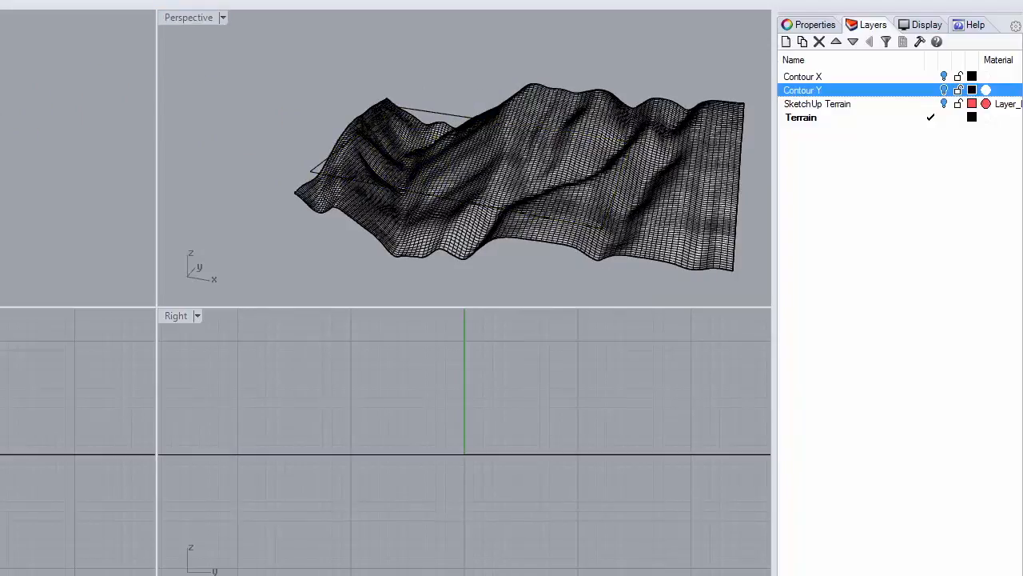
Project the 3400' by 2200' rectangle onto the terrain surface from the Top view
{"action": "left_click", "coordinate": [311, 170]}
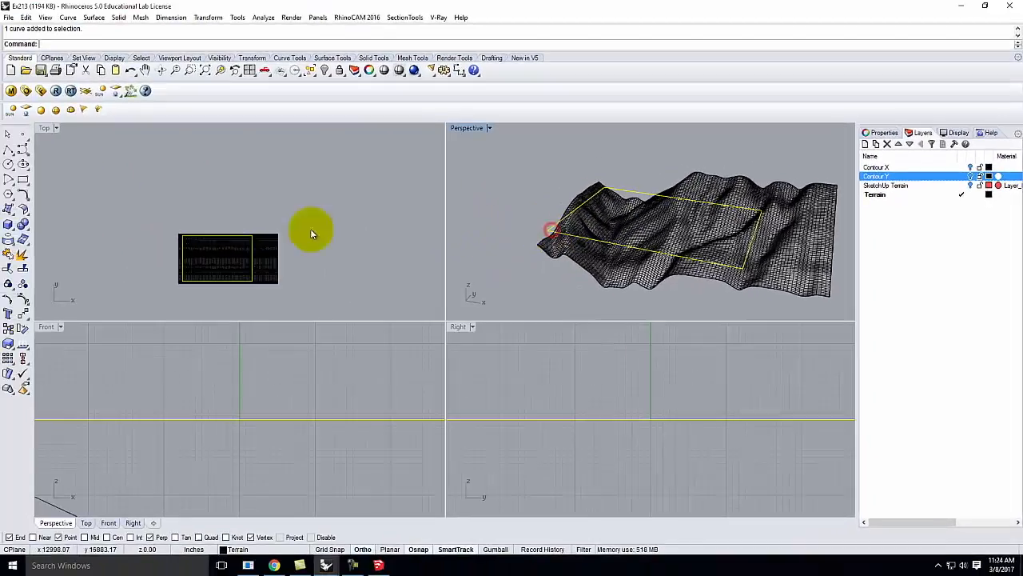
{"action": "scroll", "coordinate": [157, 250], "scroll_direction": "up", "scroll_amount": 4}
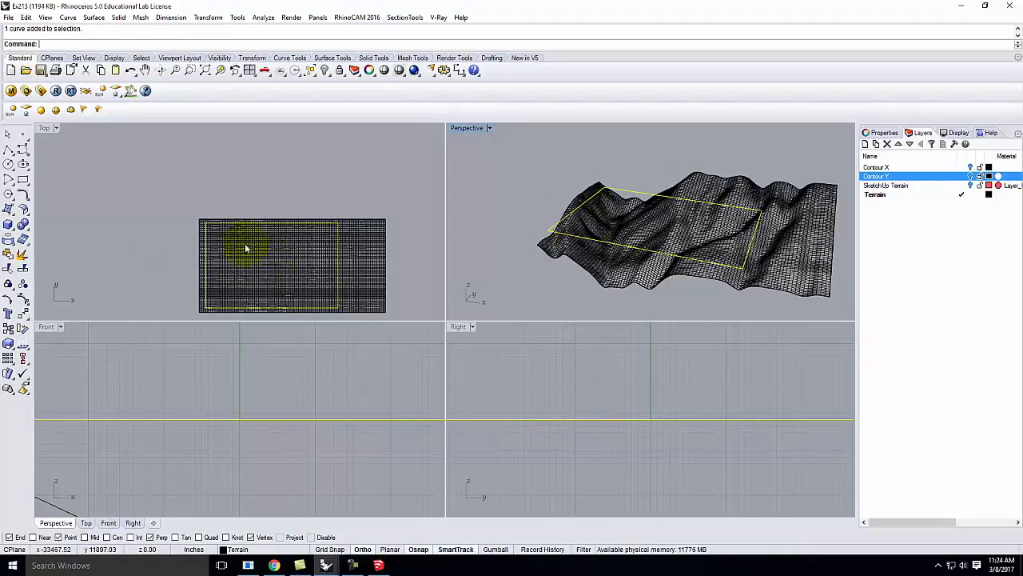
{"action": "left_click", "coordinate": [45, 128]}
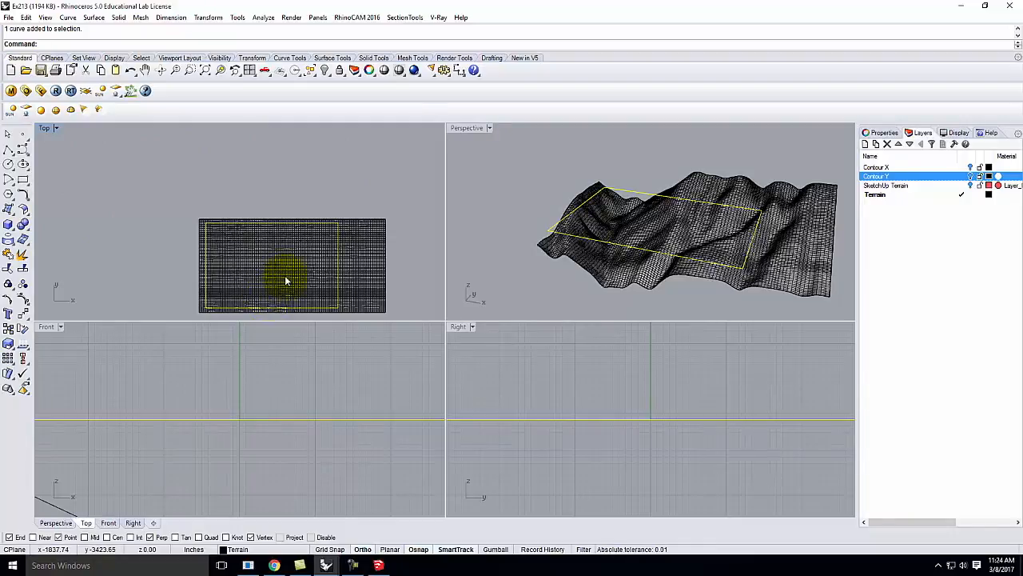
{"action": "key", "text": "Return"}
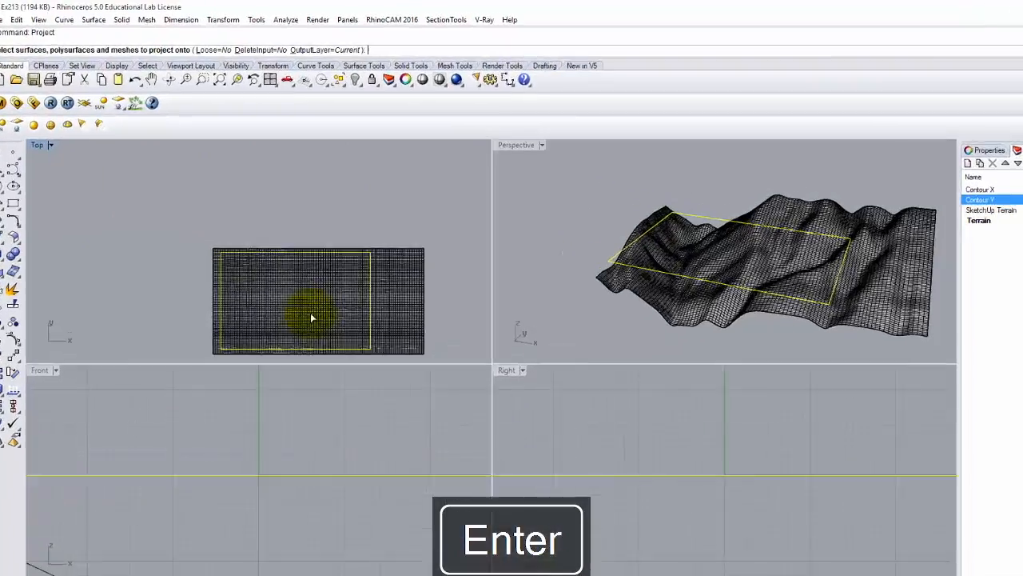
{"action": "left_click", "coordinate": [286, 279]}
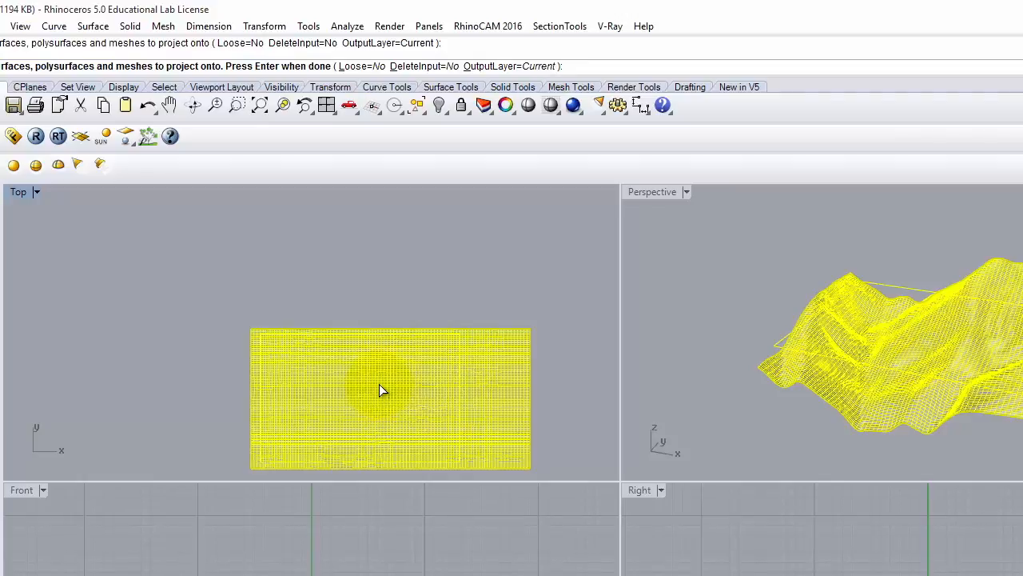
{"action": "key", "text": "Return"}
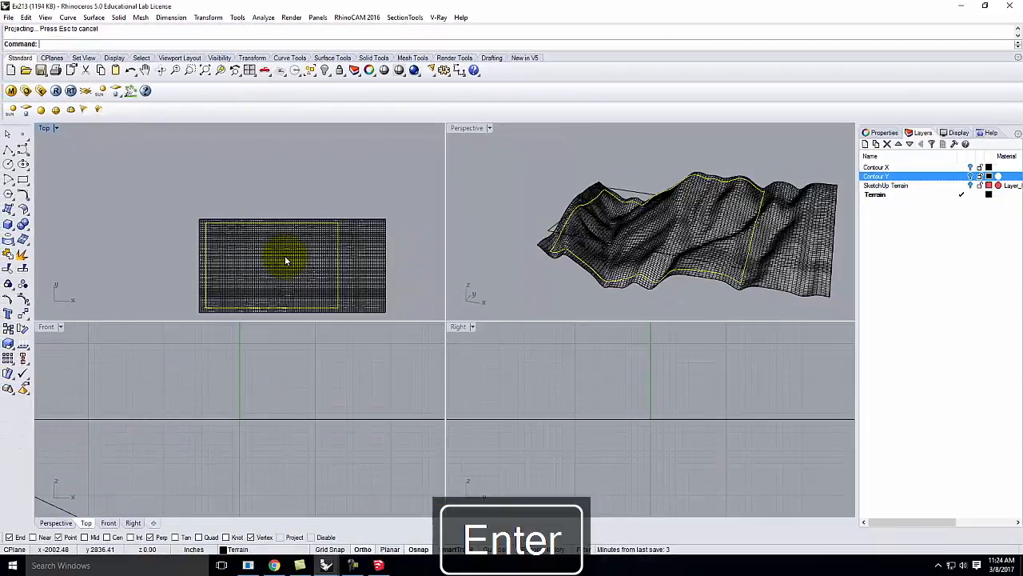
Trim away the terrain surface outside the projected outline and check the trimmed piece in the Perspective view
{"action": "right_click_drag", "start_coordinate": [777, 166], "coordinate": [625, 257]}
{"action": "scroll", "coordinate": [742, 258], "scroll_direction": "up", "scroll_amount": 5}
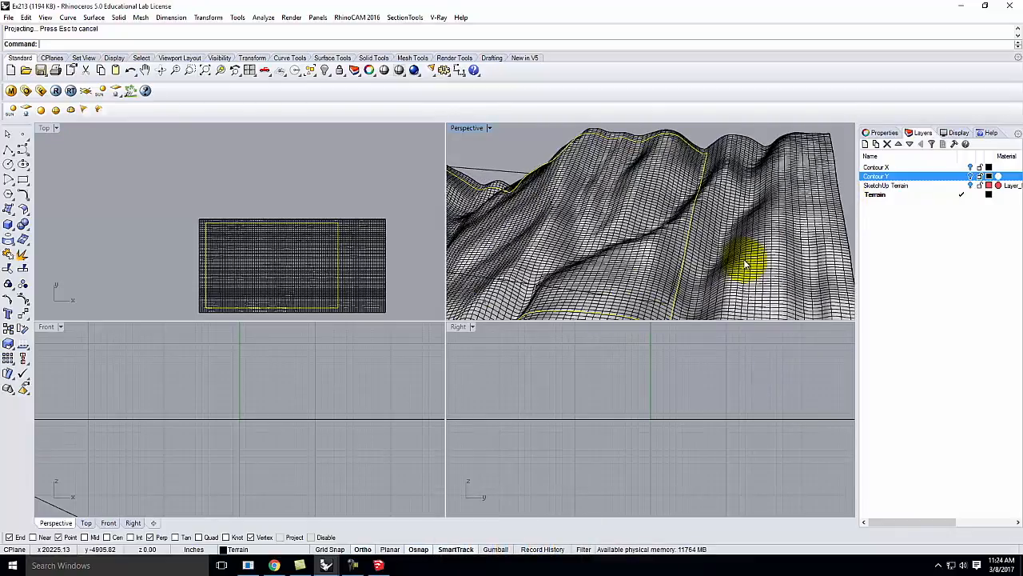
{"action": "key", "text": "Return"}
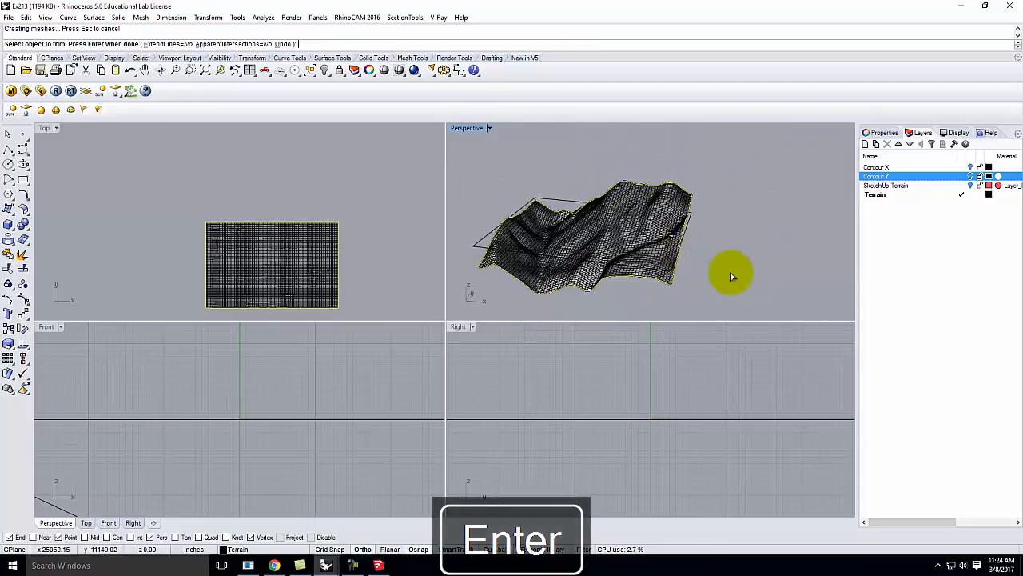
{"action": "mouse_move", "coordinate": [730, 272]}
{"action": "right_mouse_down"}
{"action": "mouse_move", "coordinate": [714, 228]}
{"action": "mouse_move", "coordinate": [739, 224]}
{"action": "mouse_move", "coordinate": [758, 200]}
{"action": "right_mouse_up"}
{"action": "right_click_drag", "start_coordinate": [528, 206], "coordinate": [597, 241]}
{"action": "right_click_drag", "start_coordinate": [767, 246], "coordinate": [776, 256]}
Create a layer named Contour Z, make it the current layer, and clear the object selection
{"action": "left_click", "coordinate": [864, 144]}
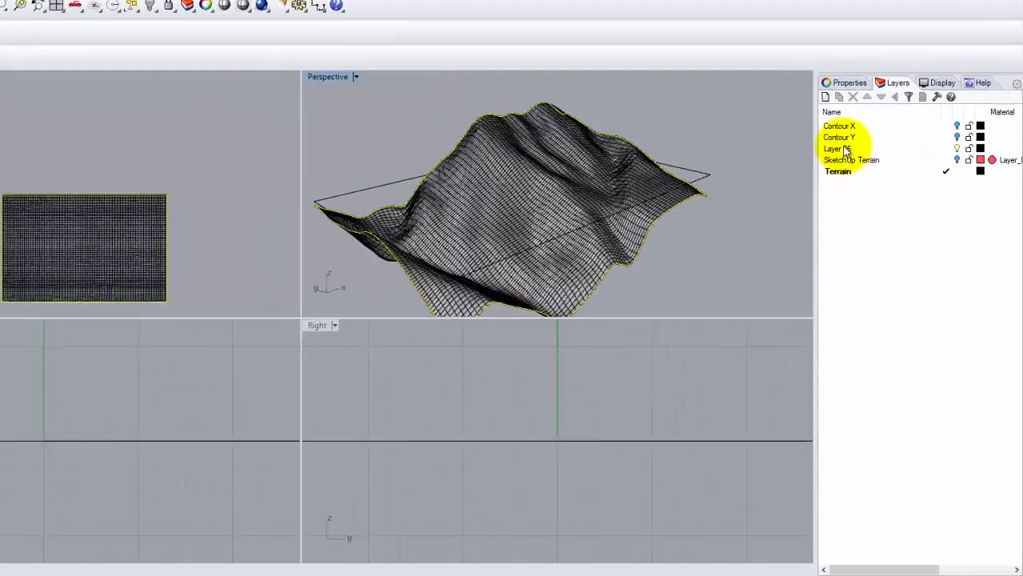
{"action": "left_click", "coordinate": [879, 185]}
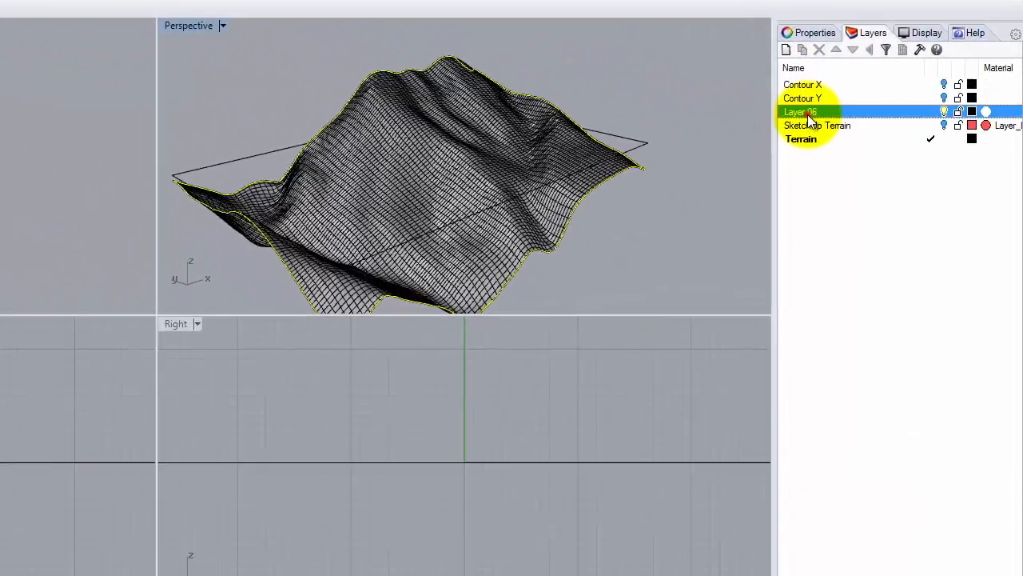
{"action": "double_click", "coordinate": [829, 113]}
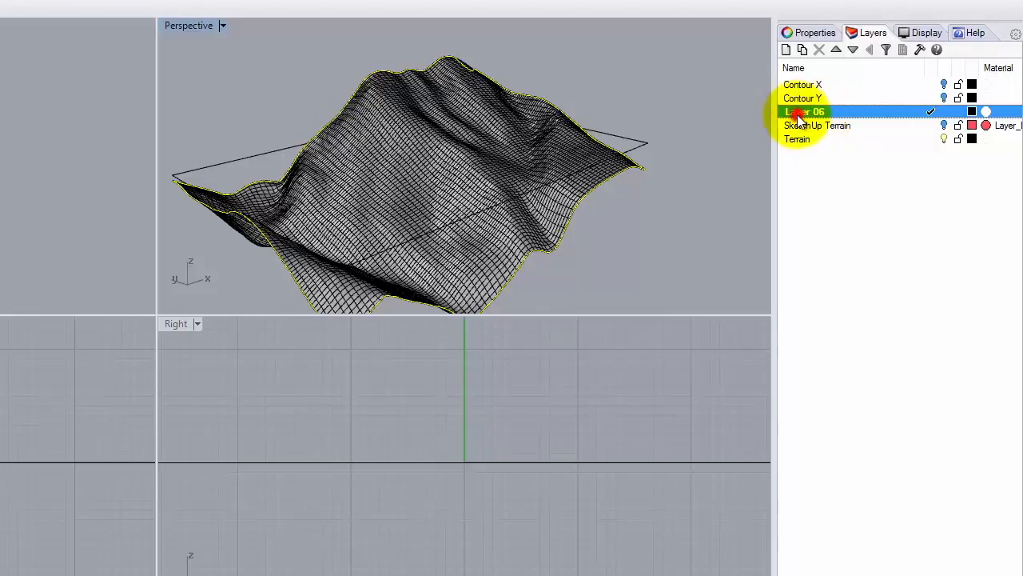
{"action": "key", "text": "Escape"}
{"action": "key", "text": "Escape"}
{"action": "left_click", "coordinate": [817, 113]}
{"action": "type", "text": "Con"}
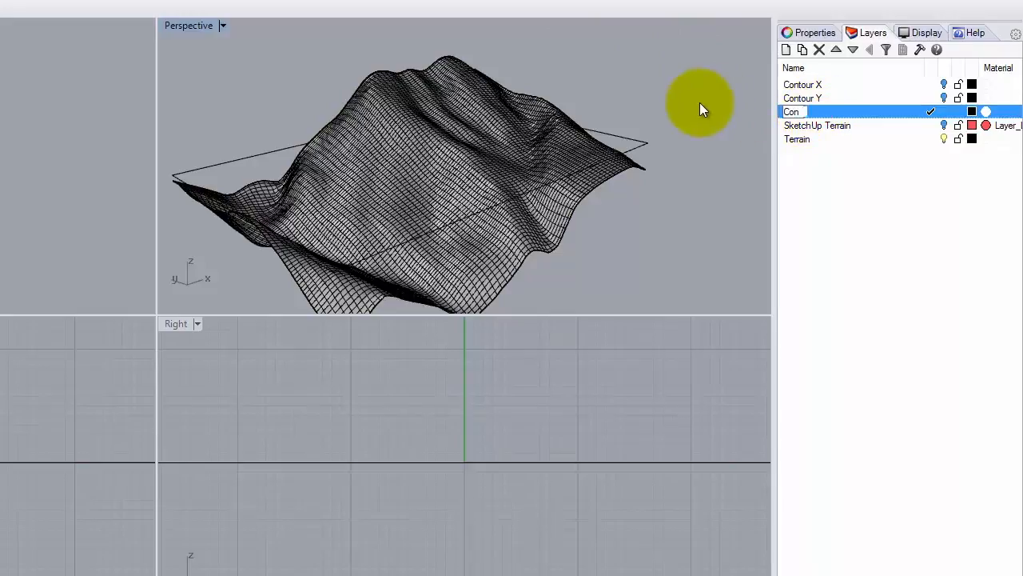
{"action": "type", "text": "tour Z"}
{"action": "key", "text": "Return"}
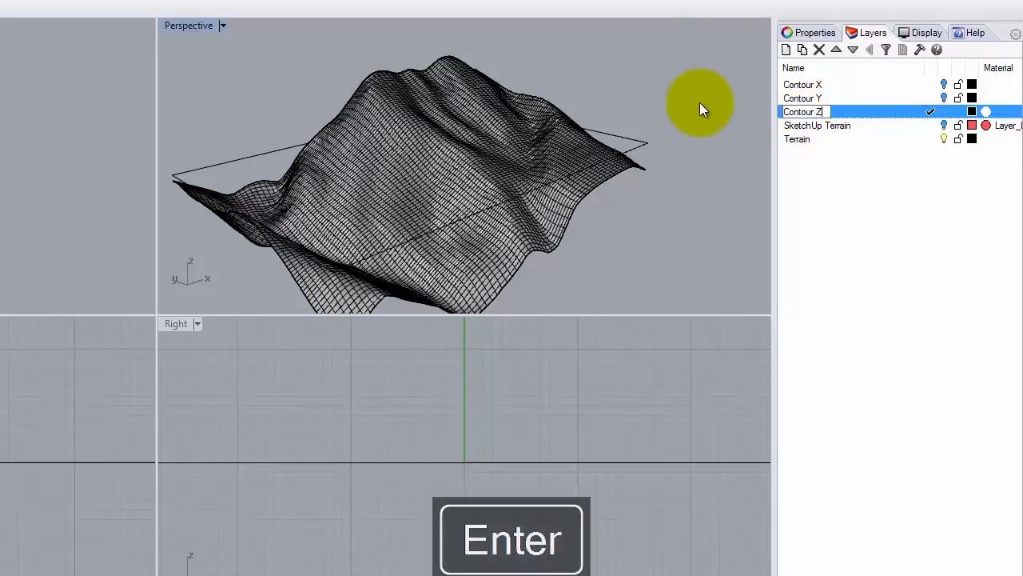
Move the Contour Z layer to the end of the layer list, below Terrain
{"action": "left_click", "coordinate": [856, 111]}
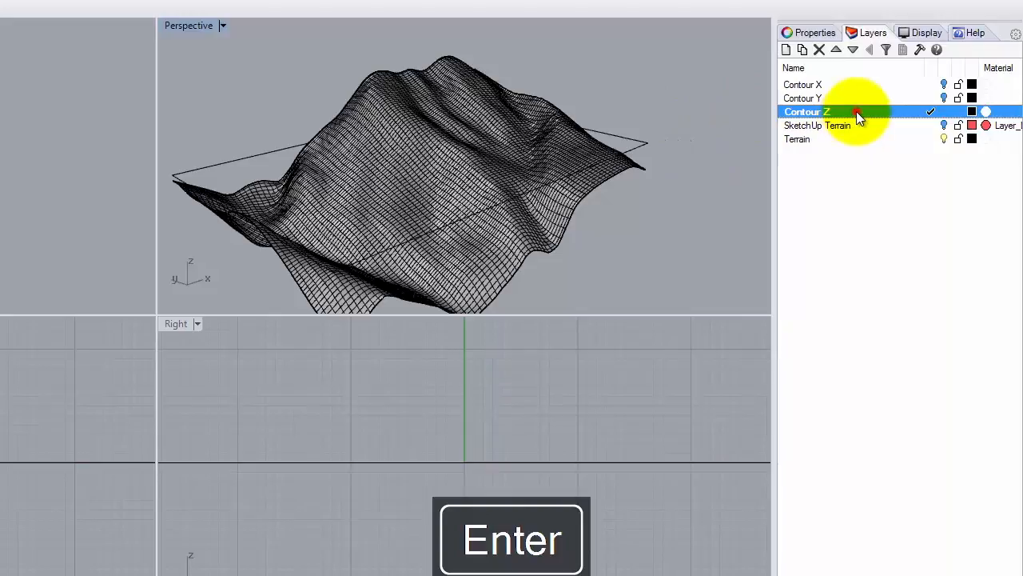
{"action": "left_click", "coordinate": [849, 51]}
{"action": "left_click", "coordinate": [849, 51]}
{"action": "left_click", "coordinate": [850, 169]}
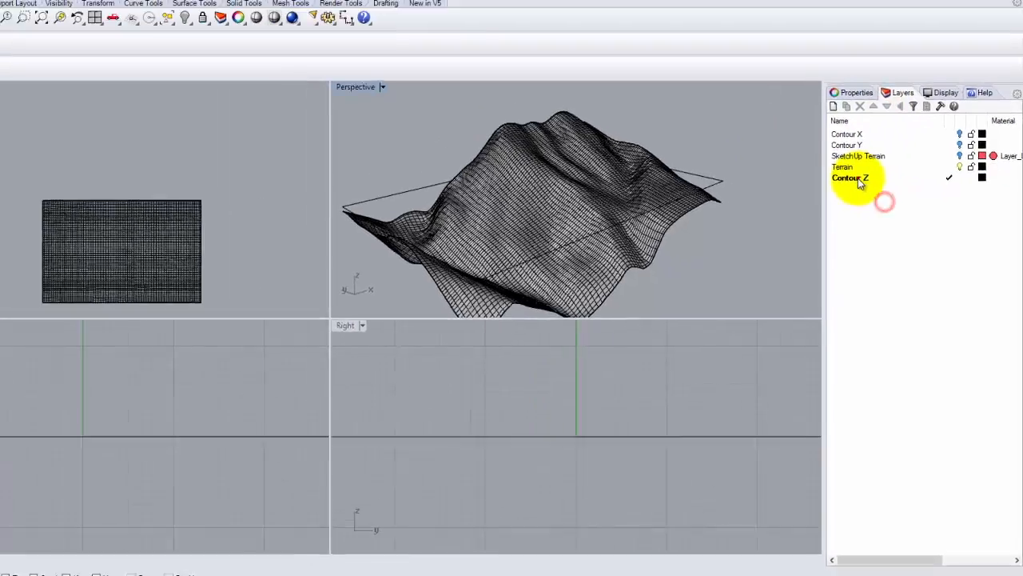
{"action": "left_click", "coordinate": [856, 178]}
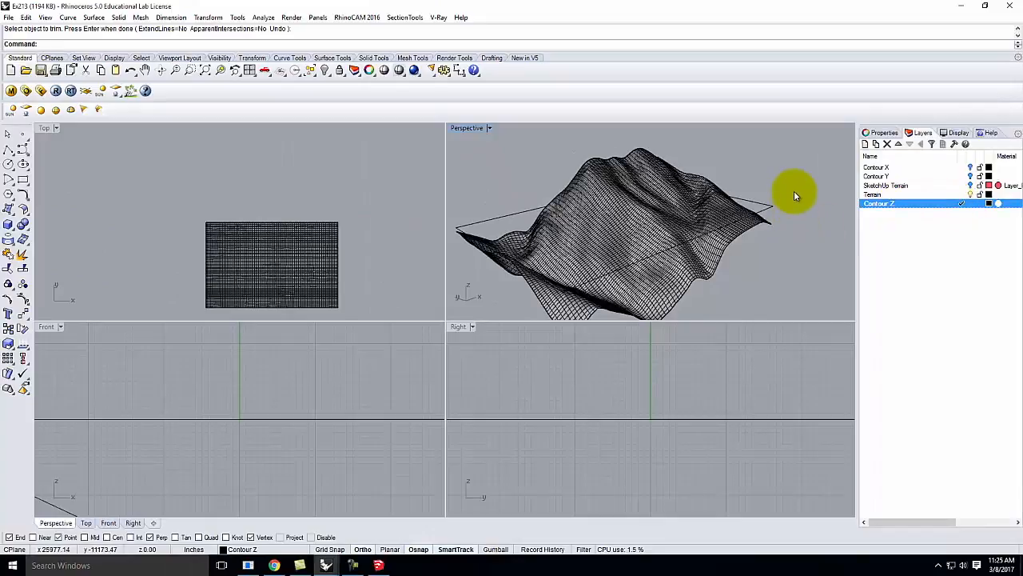
Switch to Chrome to examine the contour material thicknesses on the Topography Model Cheat Sheet, return to Ex213 in Rhino, and deselect the terrain
{"action": "scroll", "coordinate": [796, 196], "scroll_direction": "down", "scroll_amount": 2}
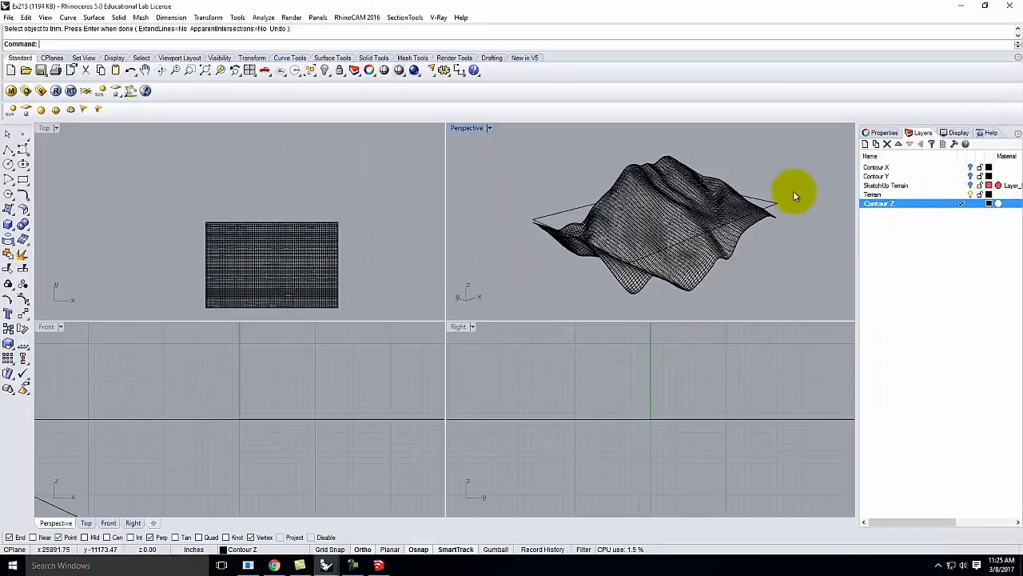
{"action": "left_click", "coordinate": [638, 227]}
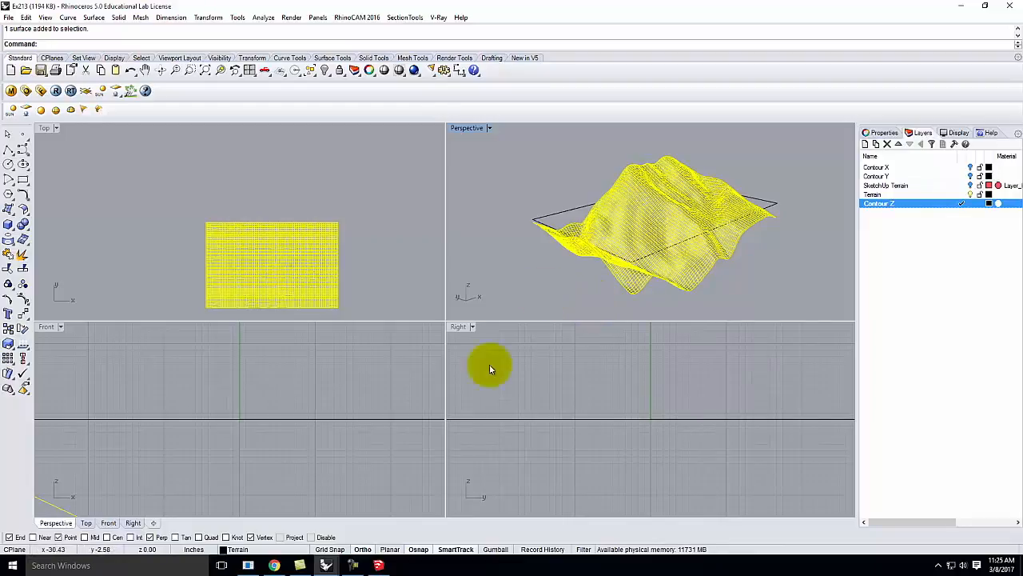
{"action": "left_click", "coordinate": [326, 568]}
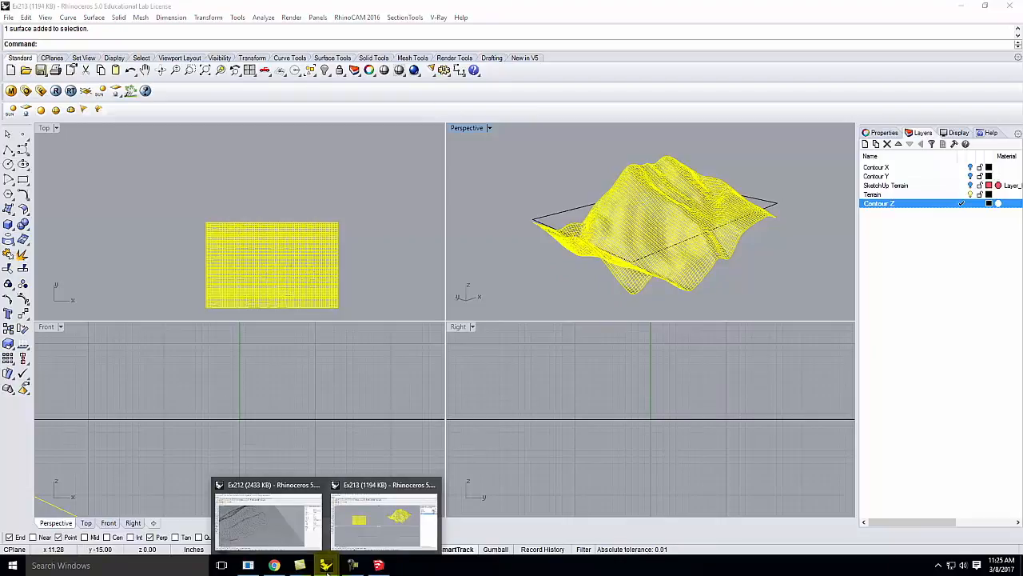
{"action": "left_click", "coordinate": [378, 565]}
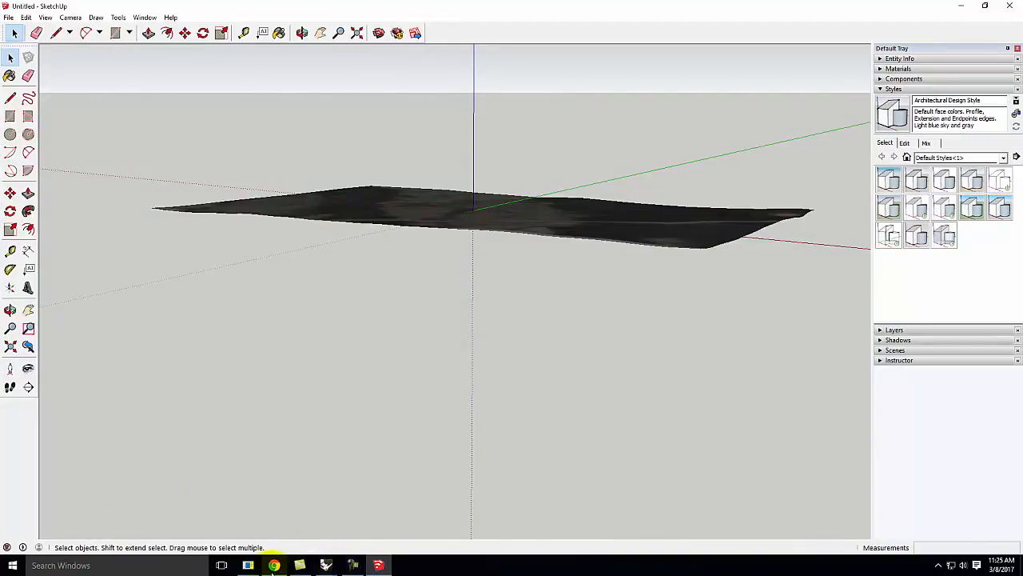
{"action": "left_click", "coordinate": [273, 565]}
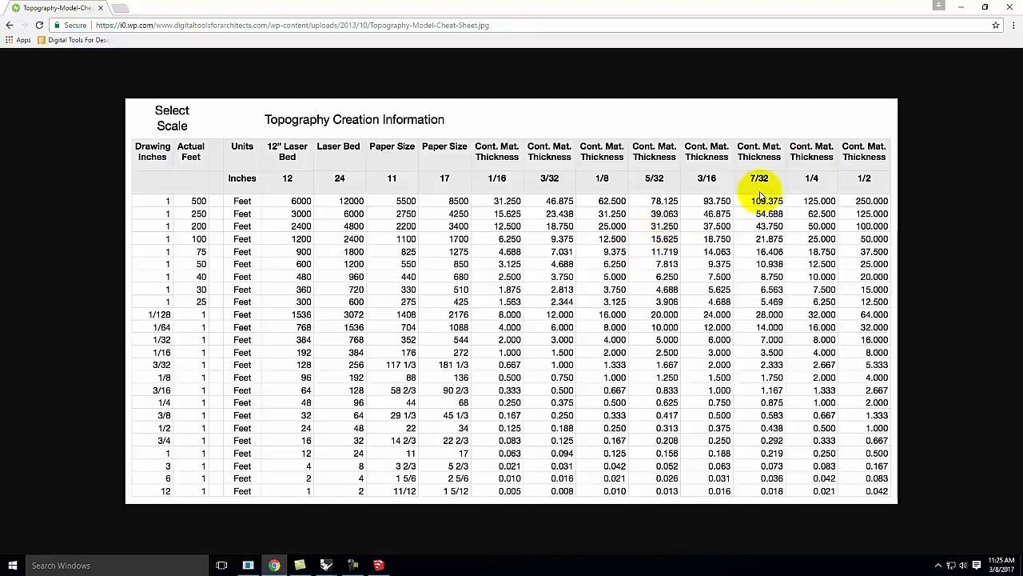
{"action": "left_click", "coordinate": [962, 10]}
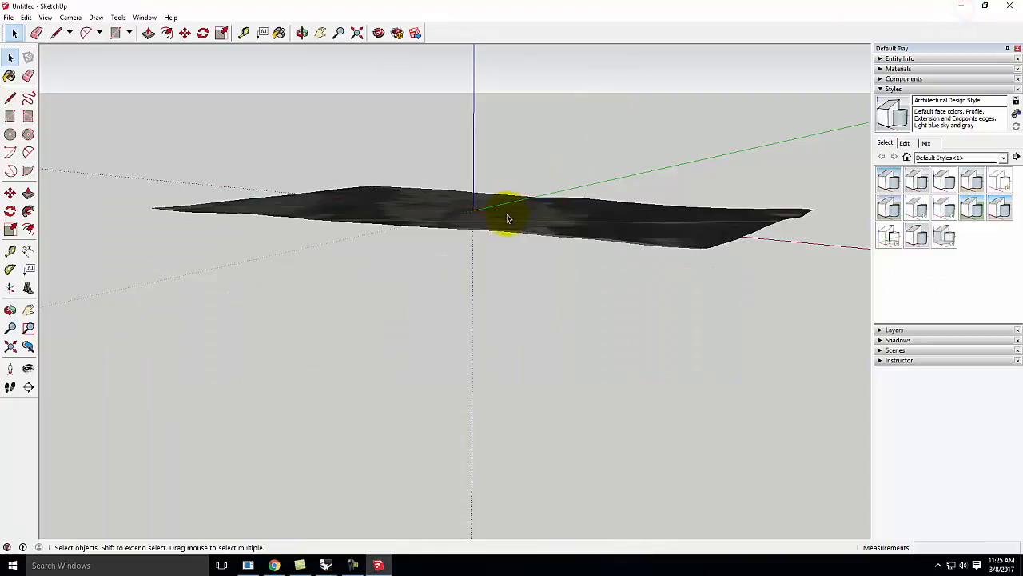
{"action": "mouse_move", "coordinate": [126, 564]}
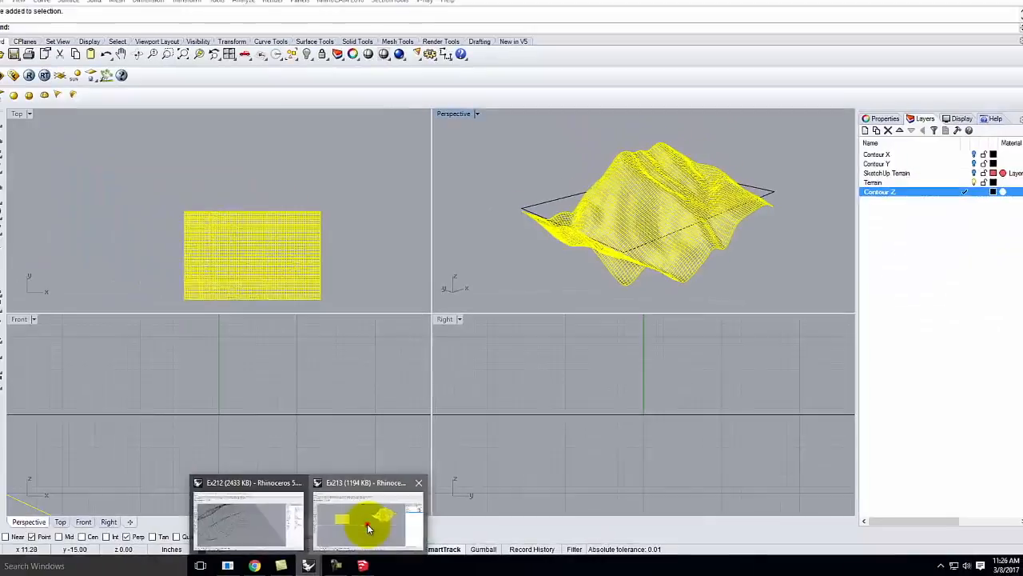
{"action": "left_click", "coordinate": [368, 527]}
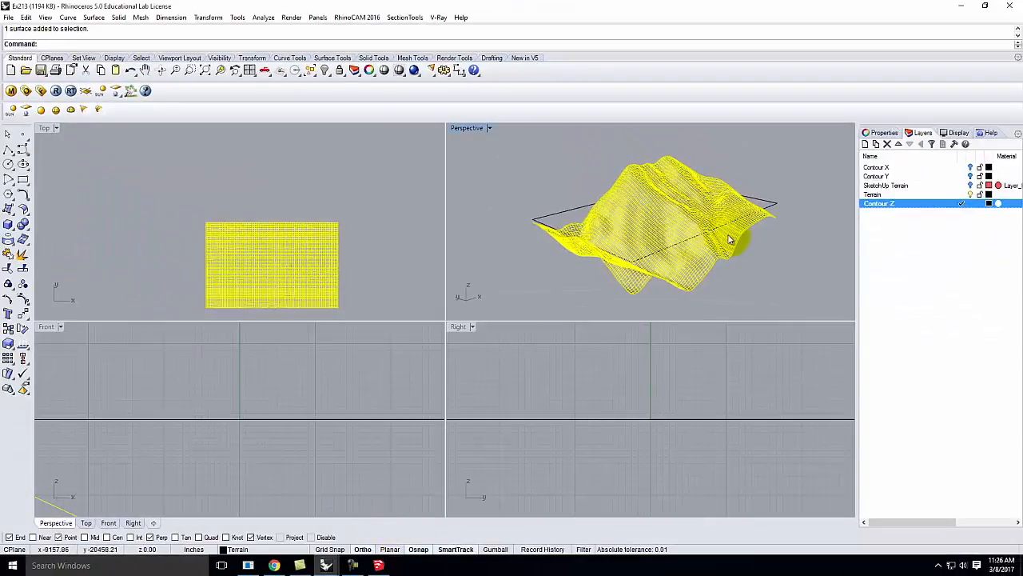
{"action": "key", "text": "Escape"}
Start Contour on the trimmed terrain surface in the maximized Perspective view and place the contour plane base point at its front corner
{"action": "scroll", "coordinate": [729, 240], "scroll_direction": "up", "scroll_amount": 5}
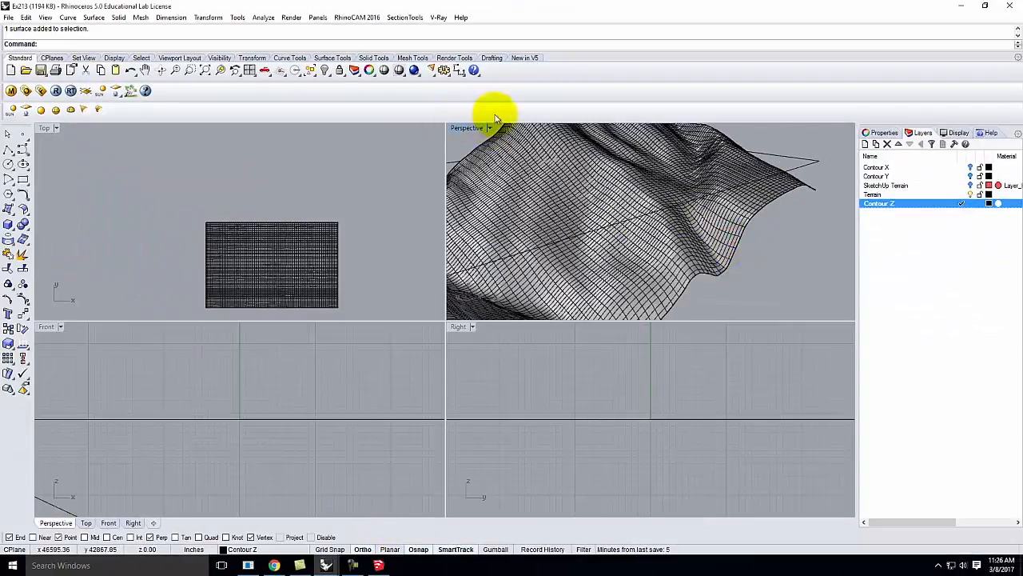
{"action": "double_click", "coordinate": [472, 129]}
{"action": "type", "text": "tour"}
{"action": "key", "text": "Return"}
{"action": "left_click", "coordinate": [357, 277]}
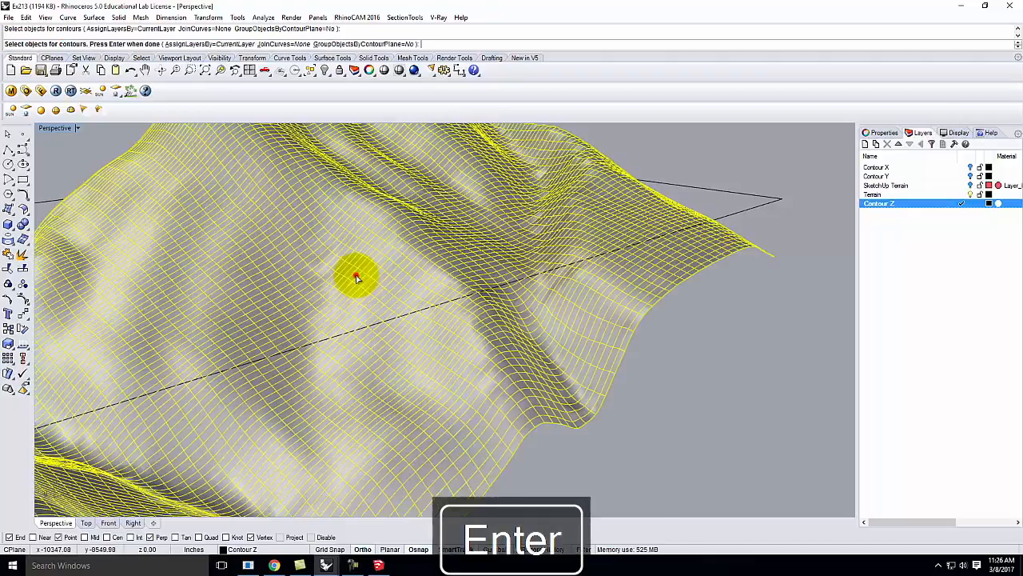
{"action": "scroll", "coordinate": [356, 278], "scroll_direction": "down", "scroll_amount": 5}
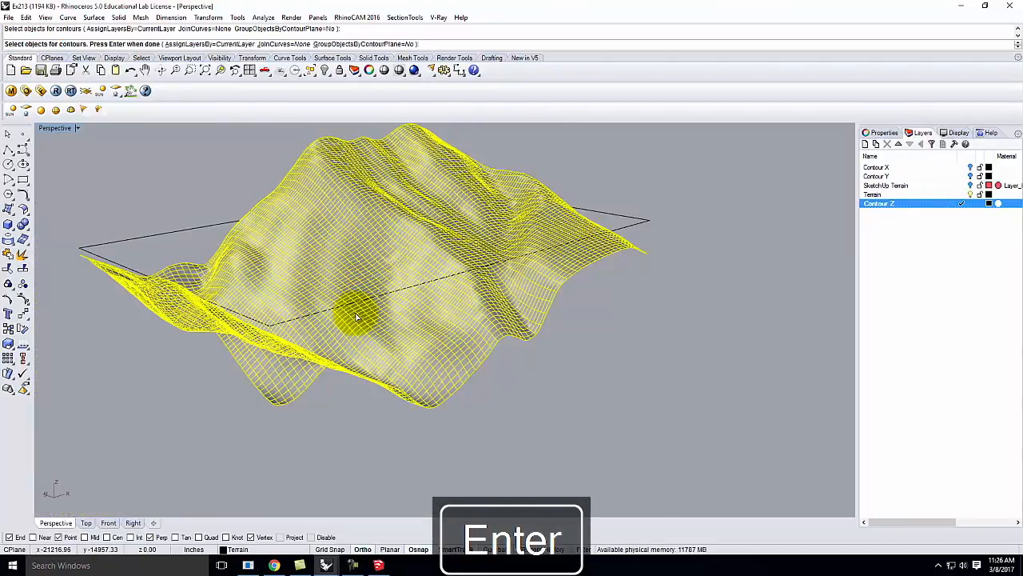
{"action": "key", "text": "Return"}
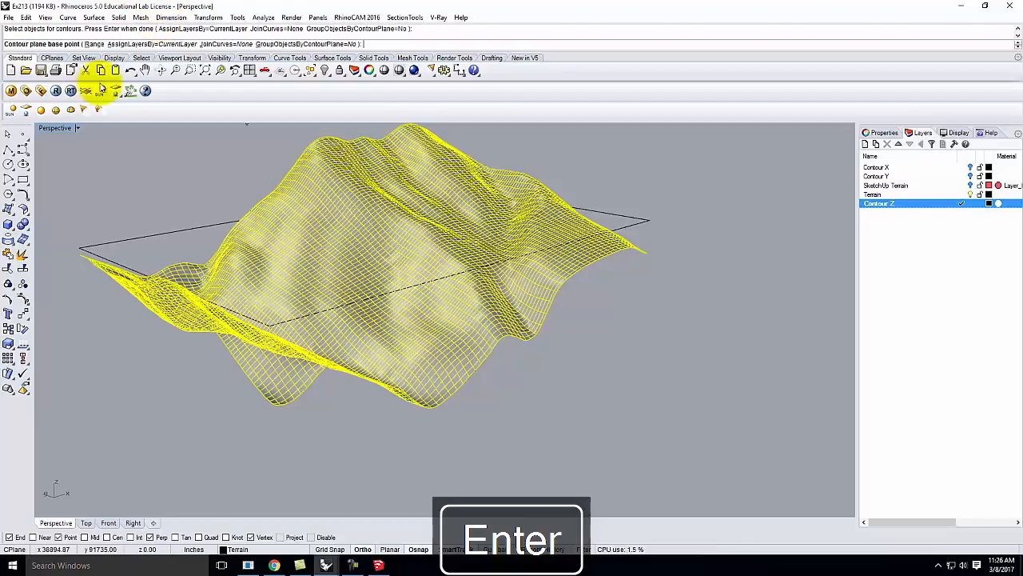
{"action": "left_click", "coordinate": [272, 402]}
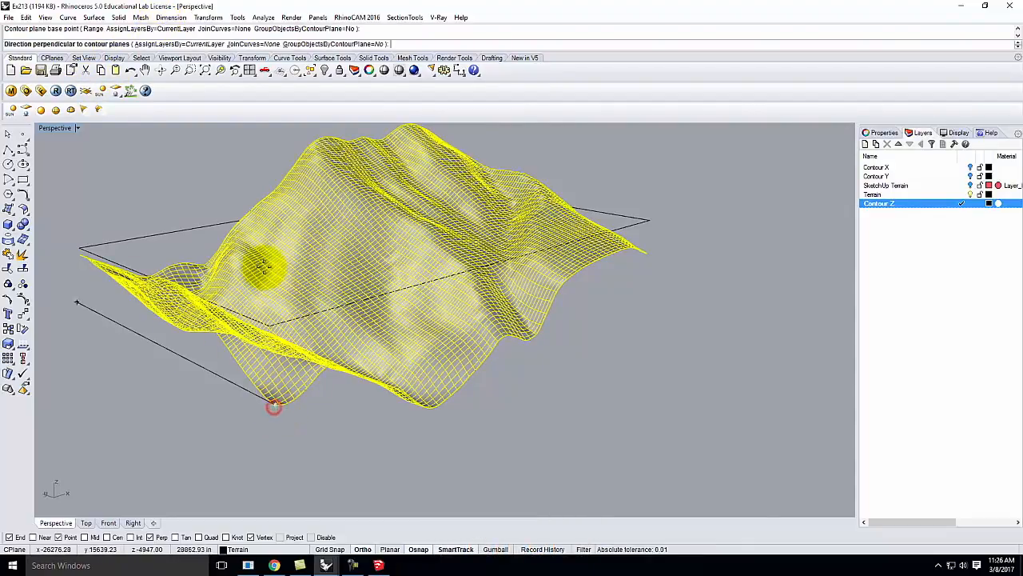
Set the contour direction vertically in the Front view and generate the terrain contours at a spacing of 31.250
{"action": "double_click", "coordinate": [57, 128]}
{"action": "scroll", "coordinate": [274, 432], "scroll_direction": "down", "scroll_amount": 10}
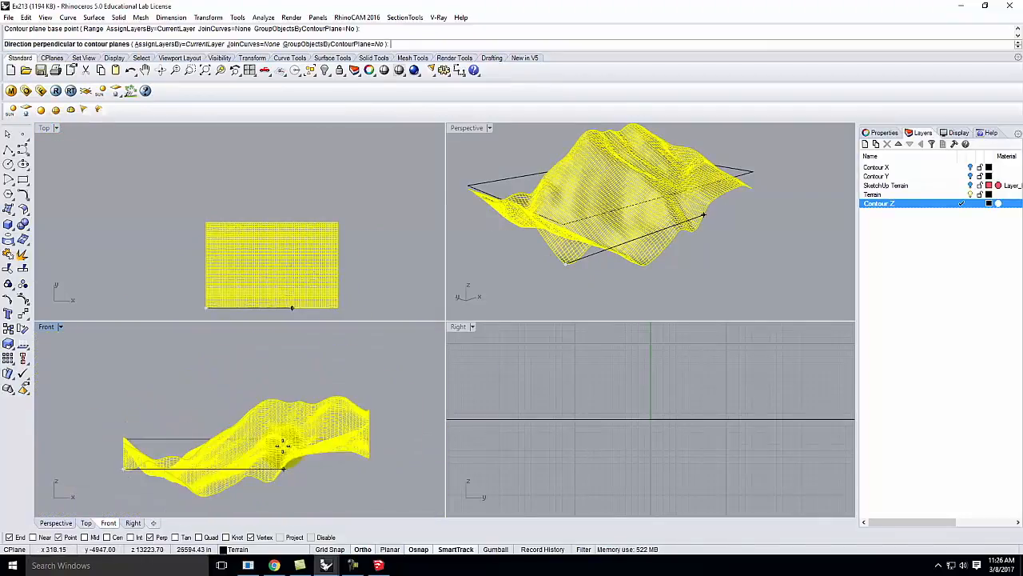
{"action": "scroll", "coordinate": [276, 444], "scroll_direction": "down", "scroll_amount": 5}
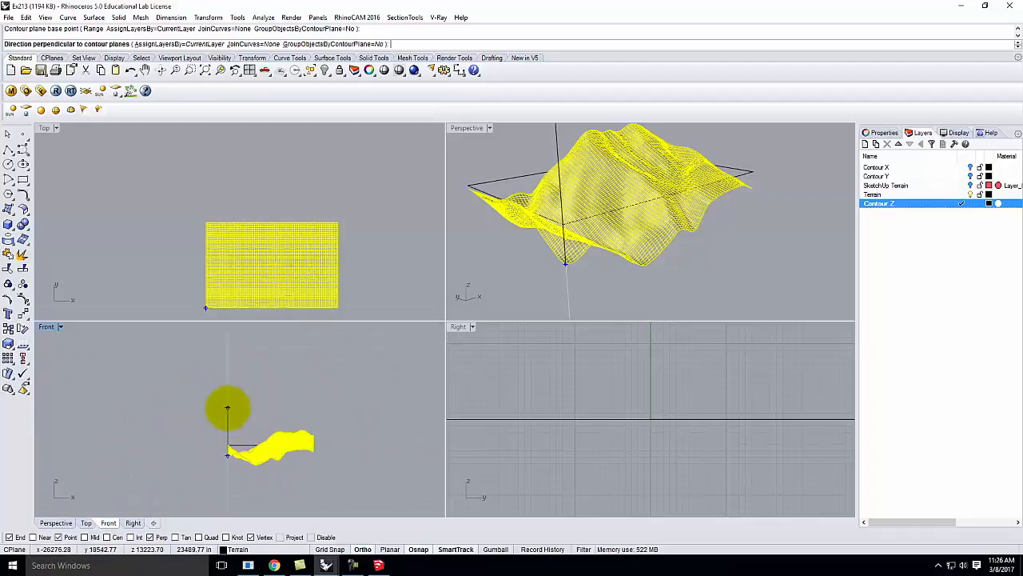
{"action": "left_click", "coordinate": [192, 365]}
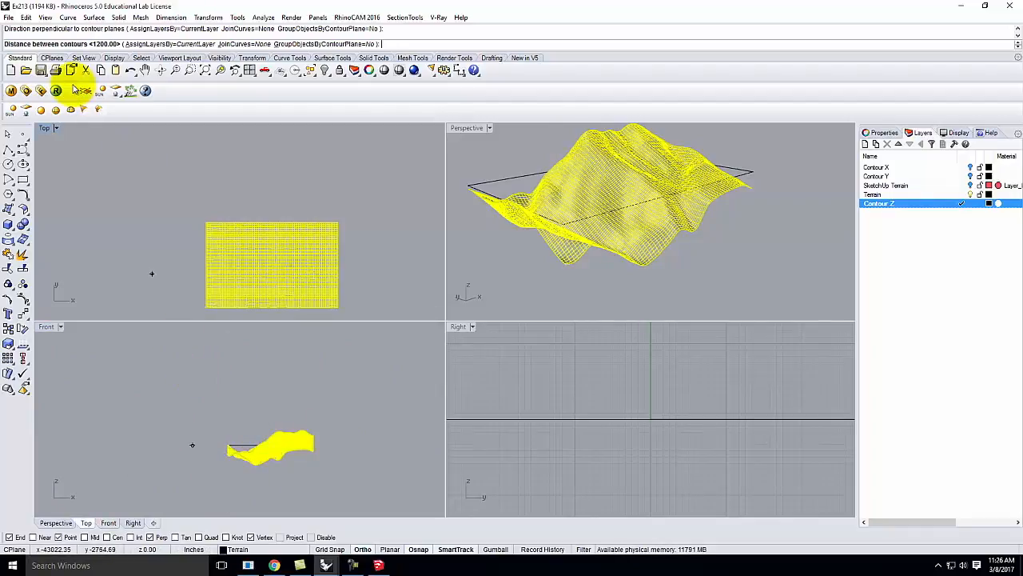
{"action": "type", "text": "31.2"}
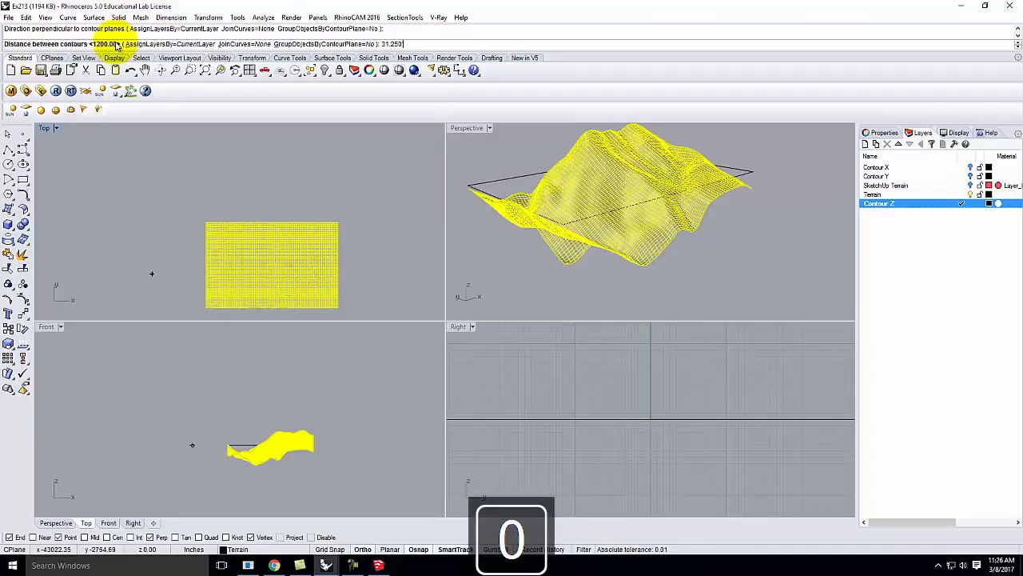
{"action": "type", "text": "50"}
{"action": "key", "text": "Return"}
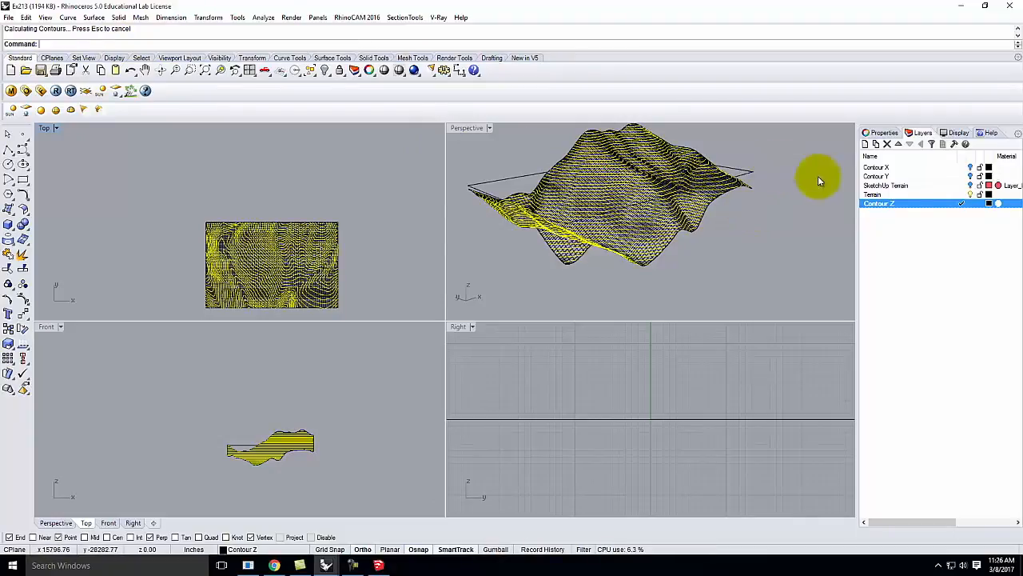
Hide the Terrain layer, deselect the contours, and inspect them in the maximized Perspective view
{"action": "left_click", "coordinate": [969, 195]}
{"action": "scroll", "coordinate": [751, 217], "scroll_direction": "up", "scroll_amount": 3}
{"action": "left_click", "coordinate": [775, 225]}
{"action": "scroll", "coordinate": [784, 220], "scroll_direction": "down", "scroll_amount": 4}
{"action": "right_click_drag", "start_coordinate": [784, 221], "coordinate": [740, 247]}
{"action": "scroll", "coordinate": [648, 250], "scroll_direction": "up", "scroll_amount": 4}
{"action": "right_click_drag", "start_coordinate": [648, 249], "coordinate": [679, 235]}
{"action": "double_click", "coordinate": [475, 127]}
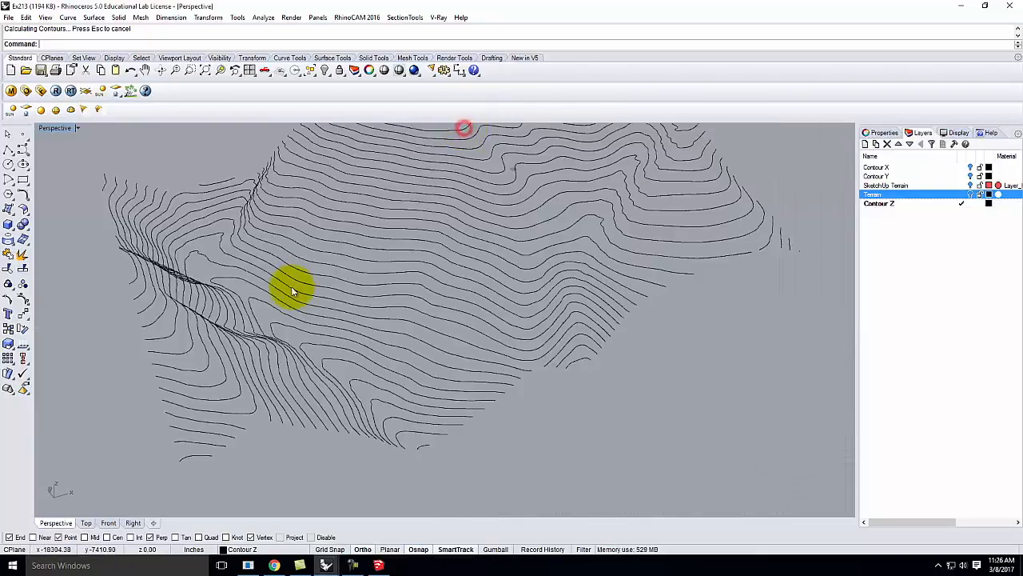
Create a layer named Side 1, make it the current layer, and move it below Contour Z
{"action": "right_click_drag", "start_coordinate": [292, 285], "coordinate": [314, 263]}
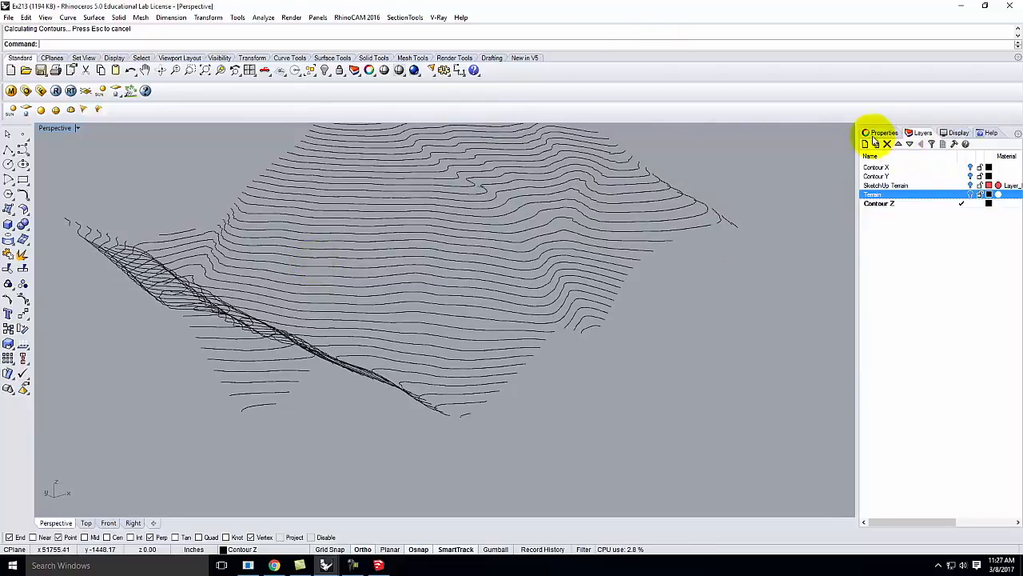
{"action": "left_click", "coordinate": [866, 144]}
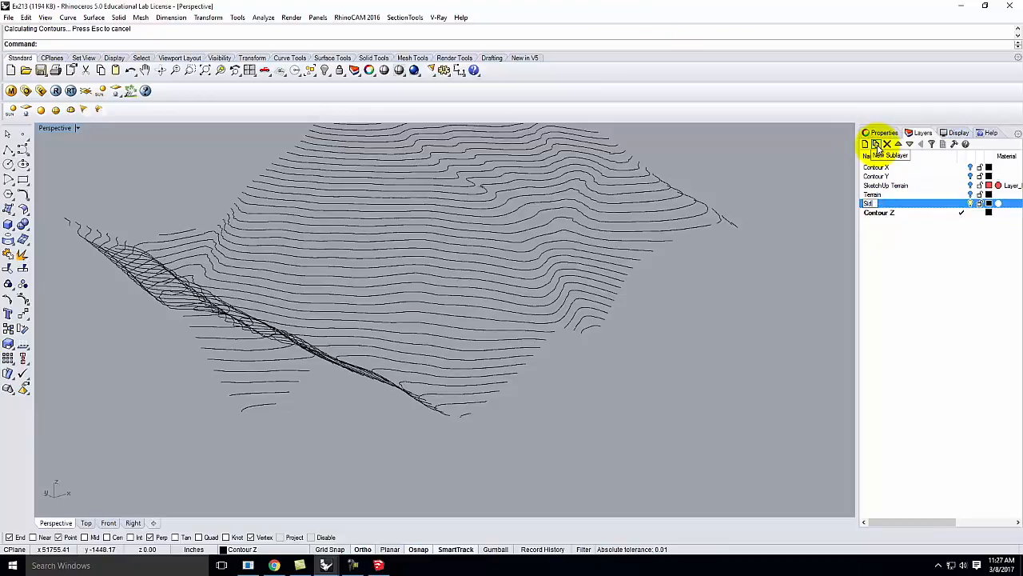
{"action": "type", "text": "Side 2"}
{"action": "key", "text": "BackSpace"}
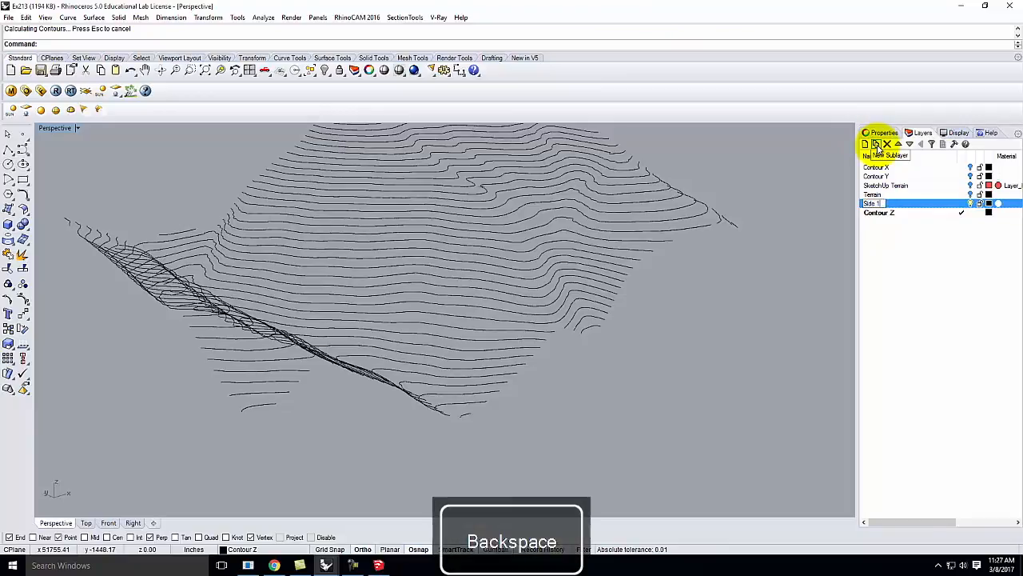
{"action": "double_click", "coordinate": [906, 204]}
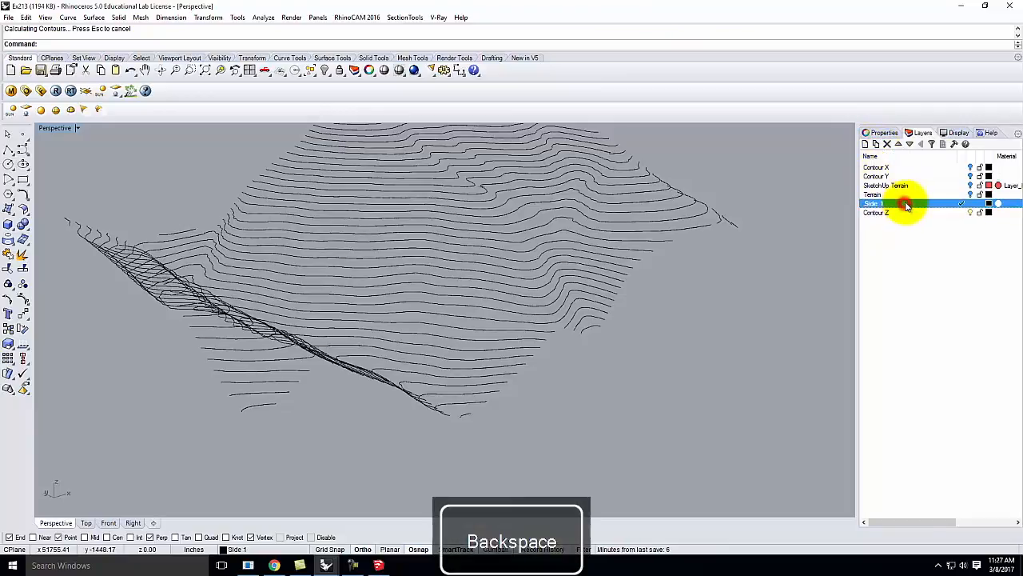
{"action": "left_click", "coordinate": [909, 147]}
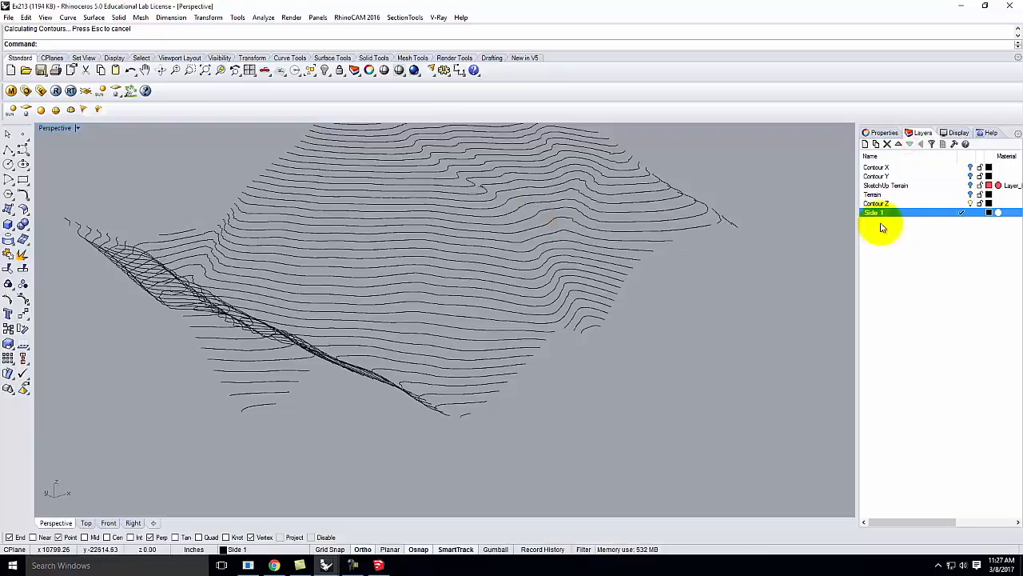
Set the Side 1 layer's color to Red
{"action": "left_click", "coordinate": [989, 212]}
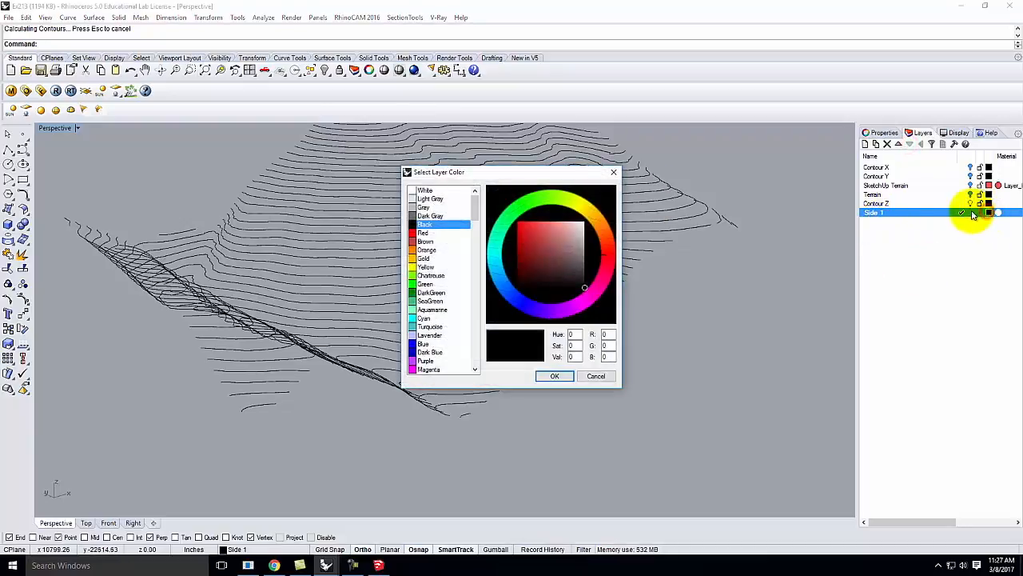
{"action": "left_click", "coordinate": [428, 233]}
{"action": "left_click", "coordinate": [555, 376]}
Start placing multiple points on the ends of the lowest contours along the terrain's front side edge
{"action": "right_click_drag", "start_coordinate": [549, 323], "coordinate": [615, 348]}
{"action": "right_click_drag", "start_coordinate": [514, 459], "coordinate": [565, 389]}
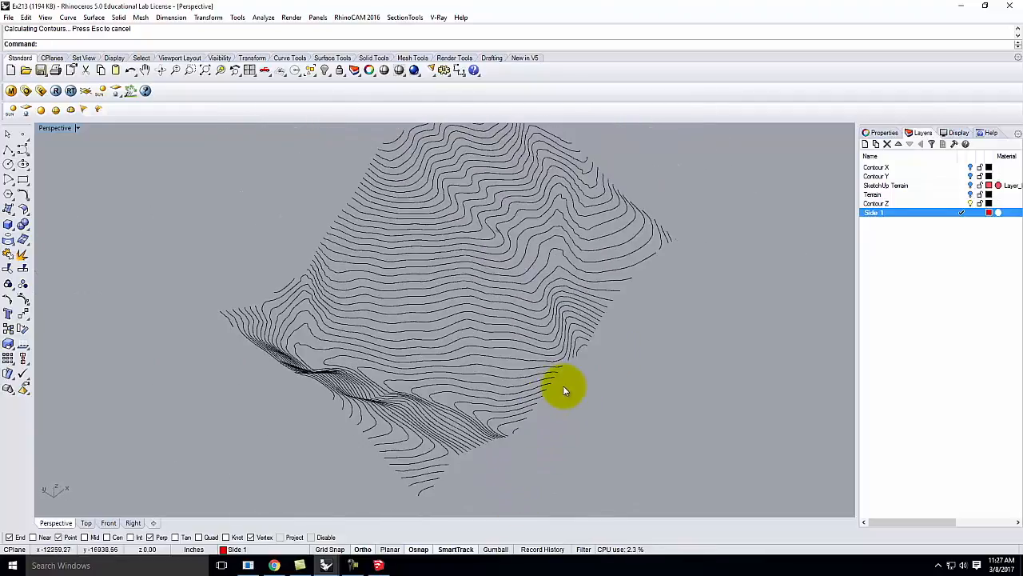
{"action": "right_click_drag", "start_coordinate": [630, 381], "coordinate": [559, 403]}
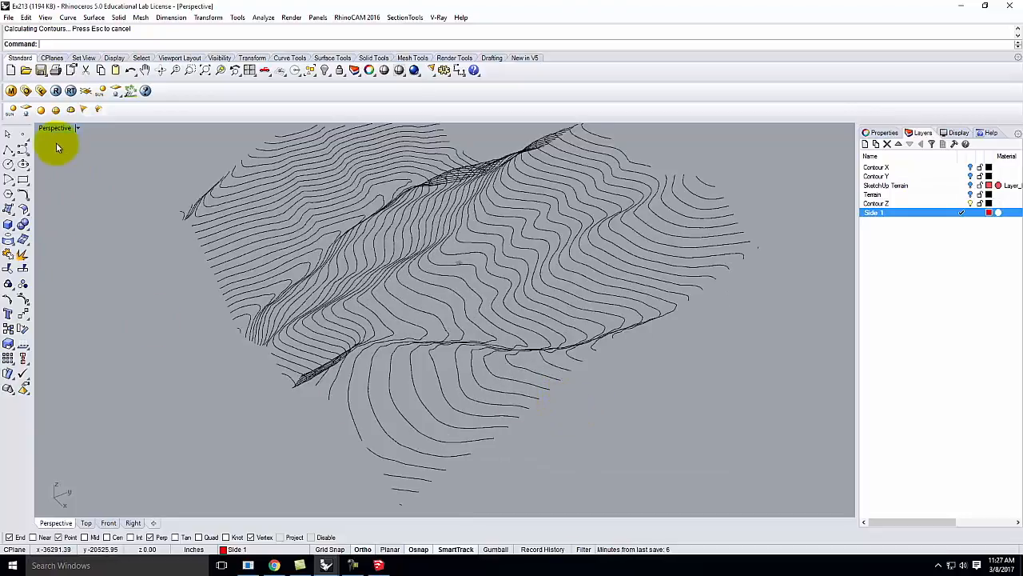
{"action": "left_click", "coordinate": [28, 142]}
{"action": "left_click", "coordinate": [28, 140]}
{"action": "left_click", "coordinate": [25, 140]}
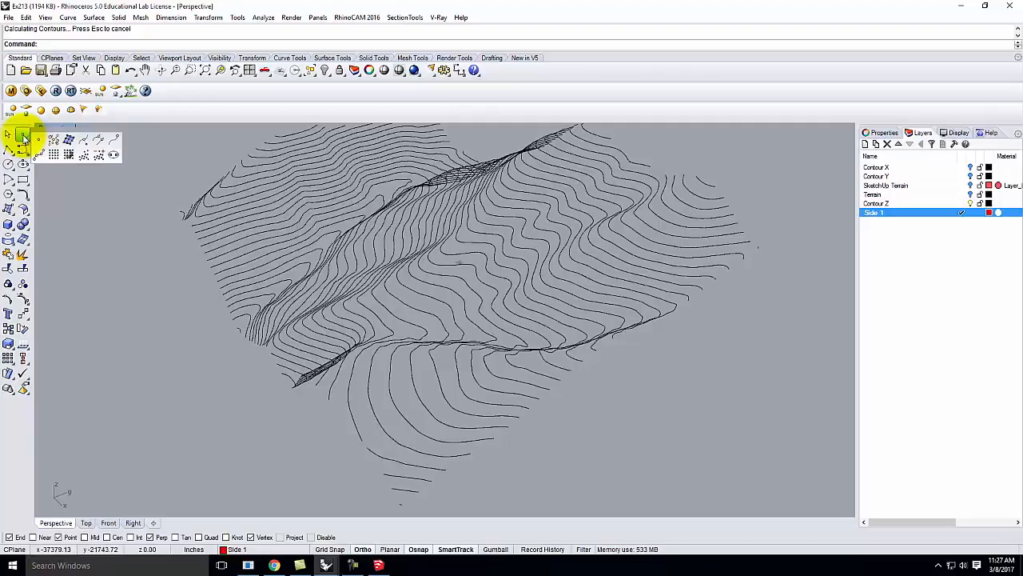
{"action": "left_click", "coordinate": [25, 140]}
{"action": "left_click", "coordinate": [25, 140]}
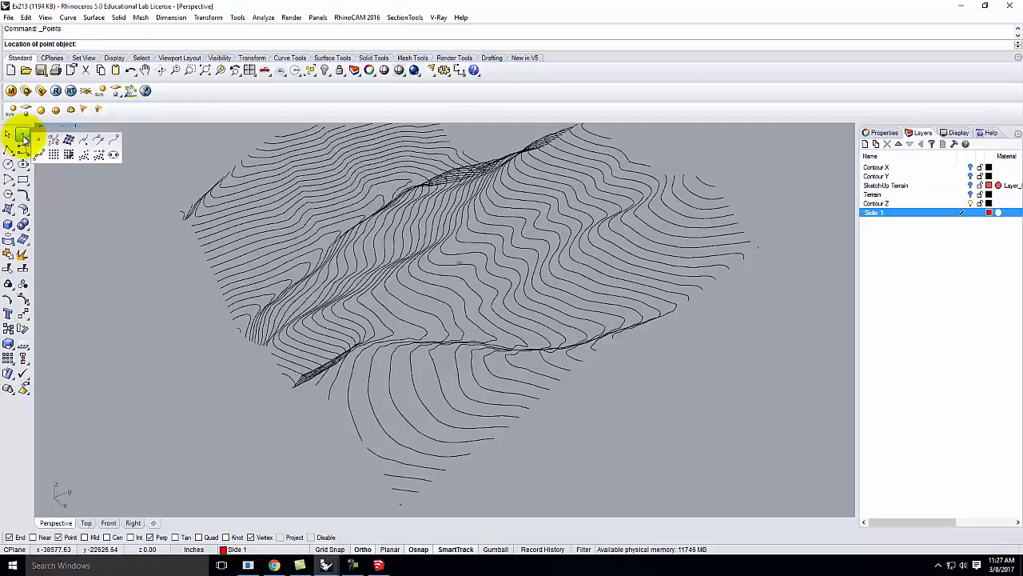
{"action": "left_click", "coordinate": [23, 138]}
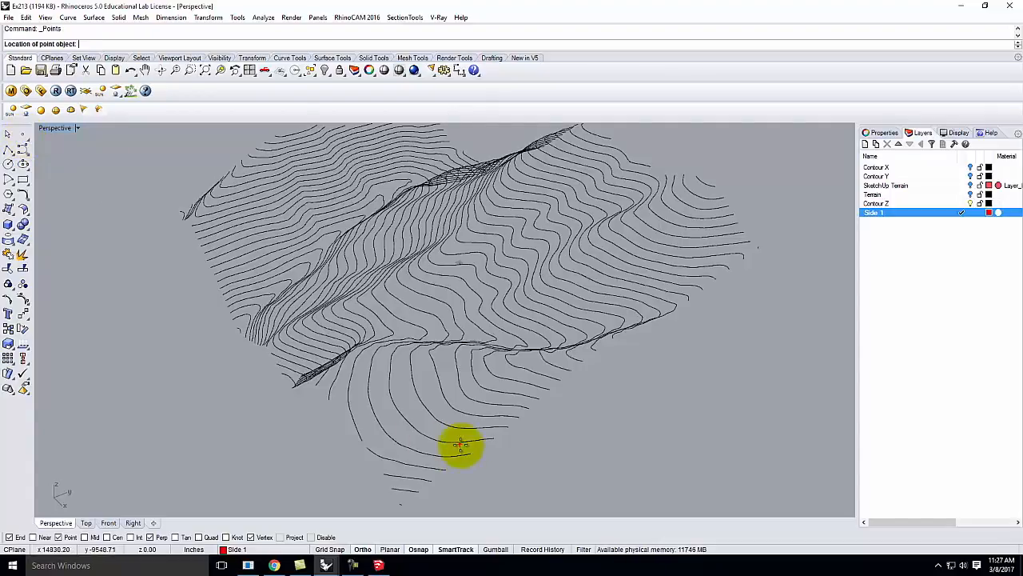
{"action": "left_click", "coordinate": [435, 470]}
{"action": "left_click", "coordinate": [447, 457]}
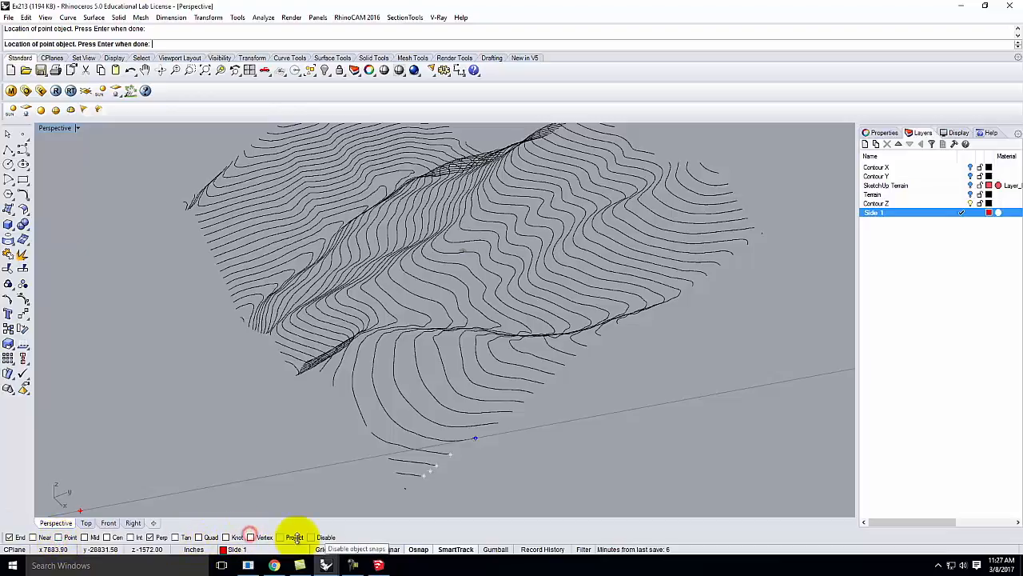
With the Point and Vertex snaps off, place the remaining points on the successive contour ends up that edge and finish the Points command
{"action": "left_click", "coordinate": [499, 424]}
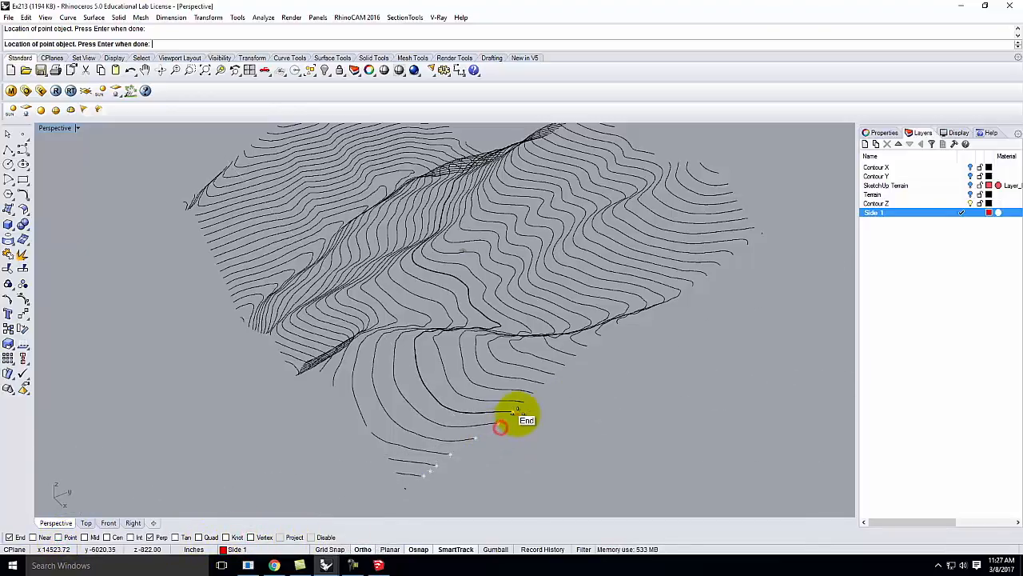
{"action": "left_click", "coordinate": [550, 388]}
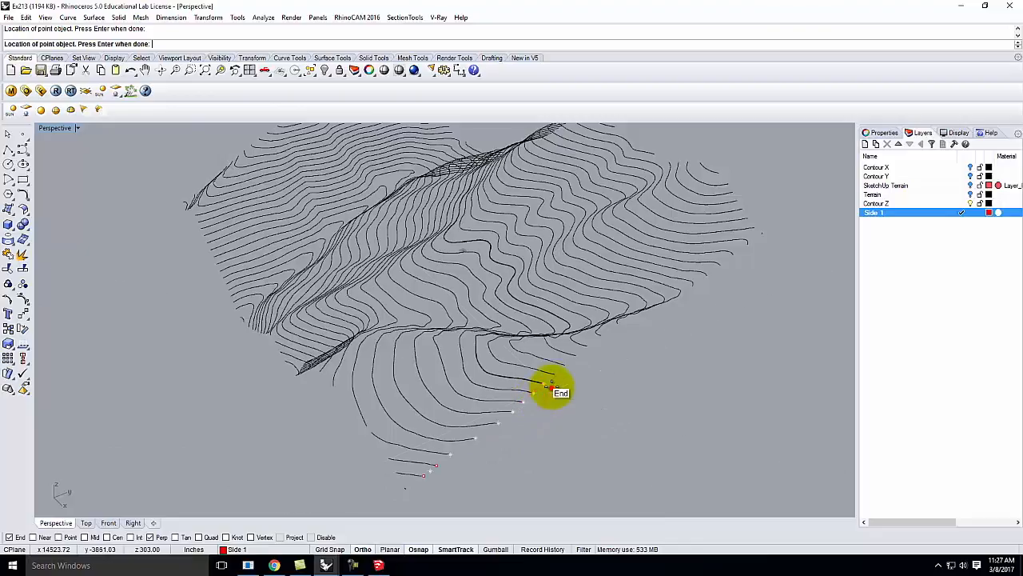
{"action": "left_click", "coordinate": [556, 379]}
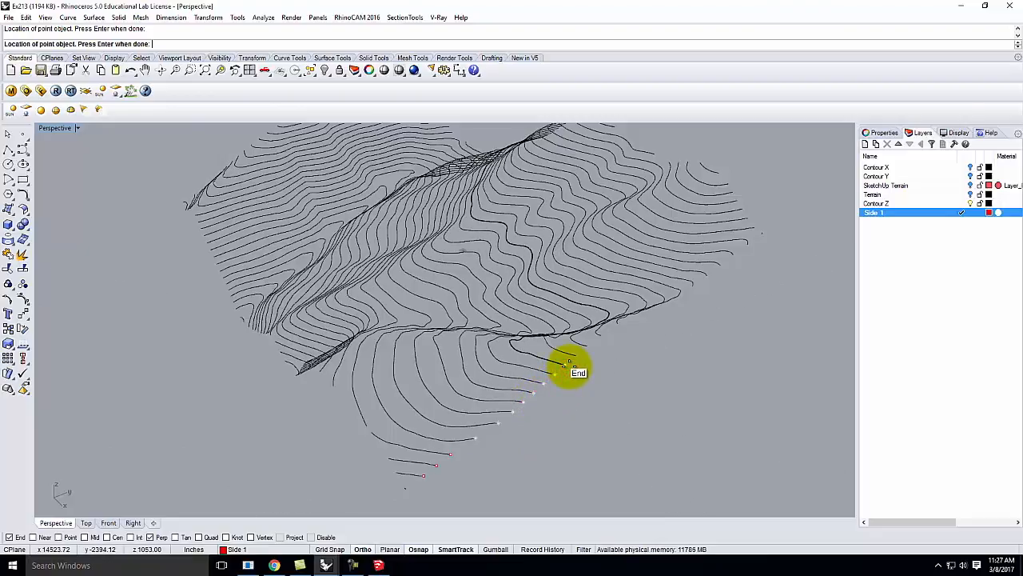
{"action": "left_click", "coordinate": [567, 366]}
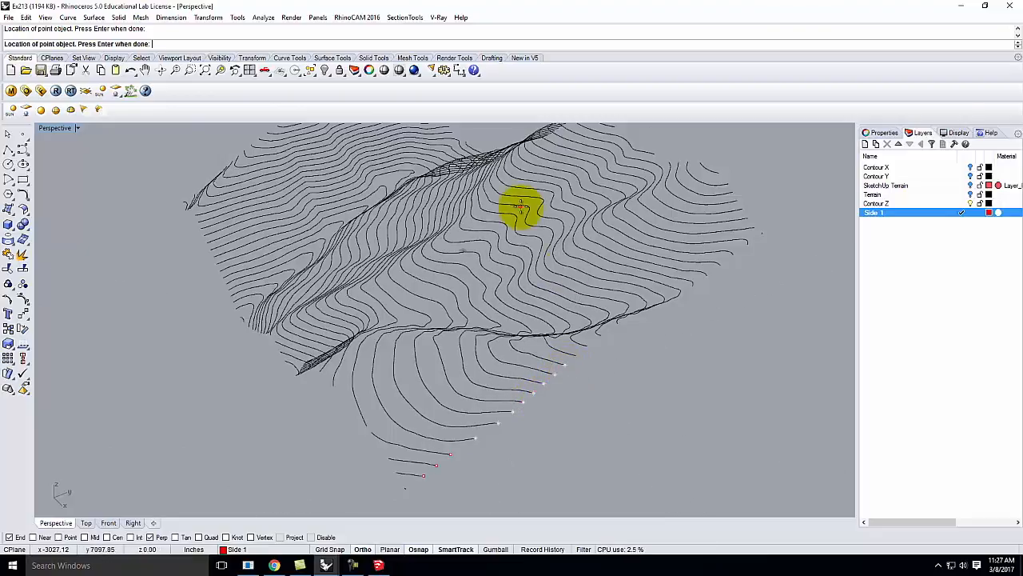
{"action": "left_click", "coordinate": [8, 135]}
Select all the points with SelPt and use Rotate3D to lay them flat, outward from the terrain, about a horizontal axis through the lowest point
{"action": "right_click_drag", "start_coordinate": [574, 412], "coordinate": [621, 437]}
{"action": "type", "text": "Sel"}
{"action": "key", "text": "BackSpace"}
{"action": "type", "text": "Pt"}
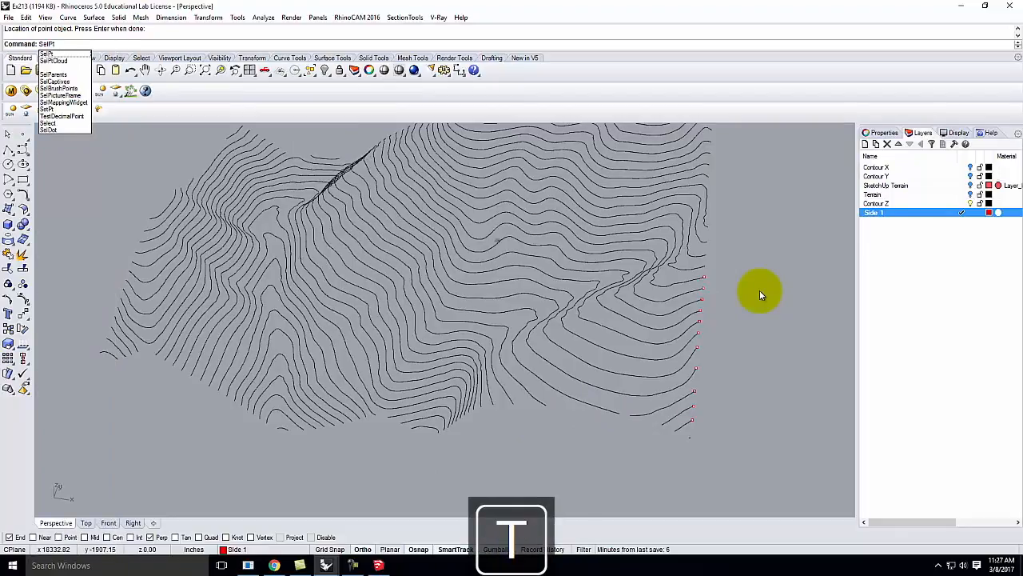
{"action": "key", "text": "Return"}
{"action": "right_click_drag", "start_coordinate": [539, 270], "coordinate": [672, 344]}
{"action": "scroll", "coordinate": [523, 417], "scroll_direction": "up", "scroll_amount": 2}
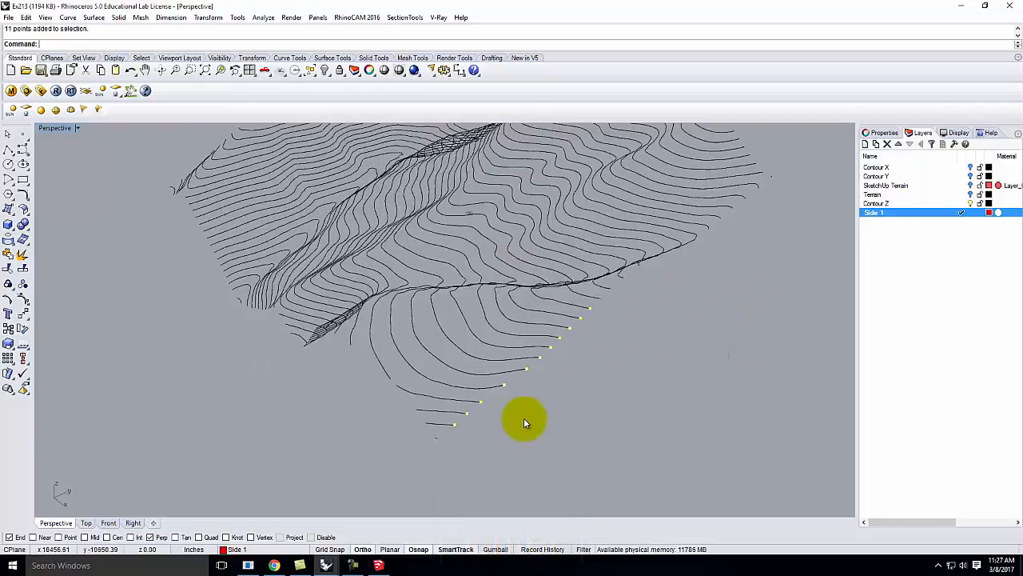
{"action": "type", "text": "Rotate3D"}
{"action": "key", "text": "Return"}
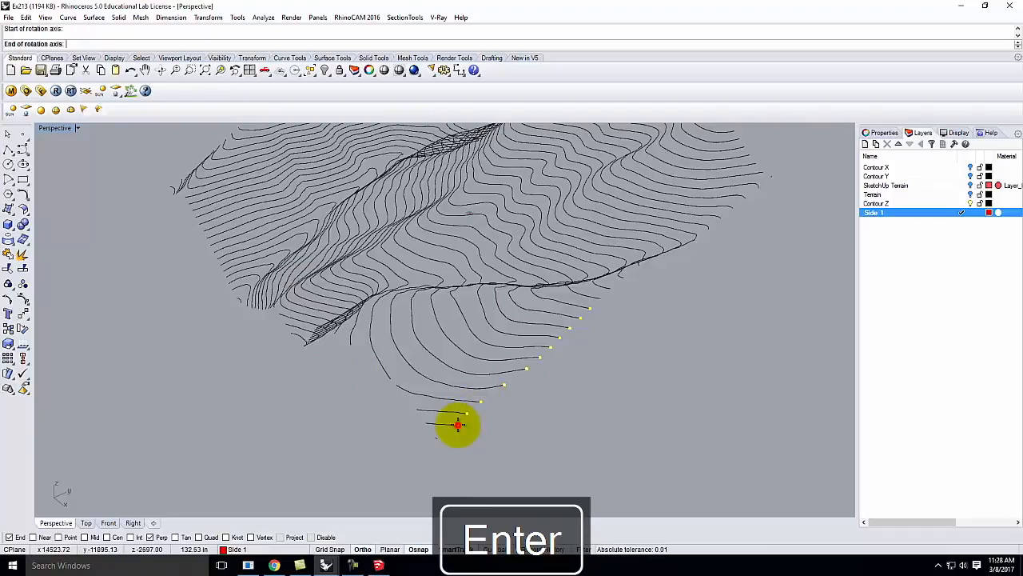
{"action": "left_click", "coordinate": [703, 352]}
{"action": "scroll", "coordinate": [704, 354], "scroll_direction": "down", "scroll_amount": 3}
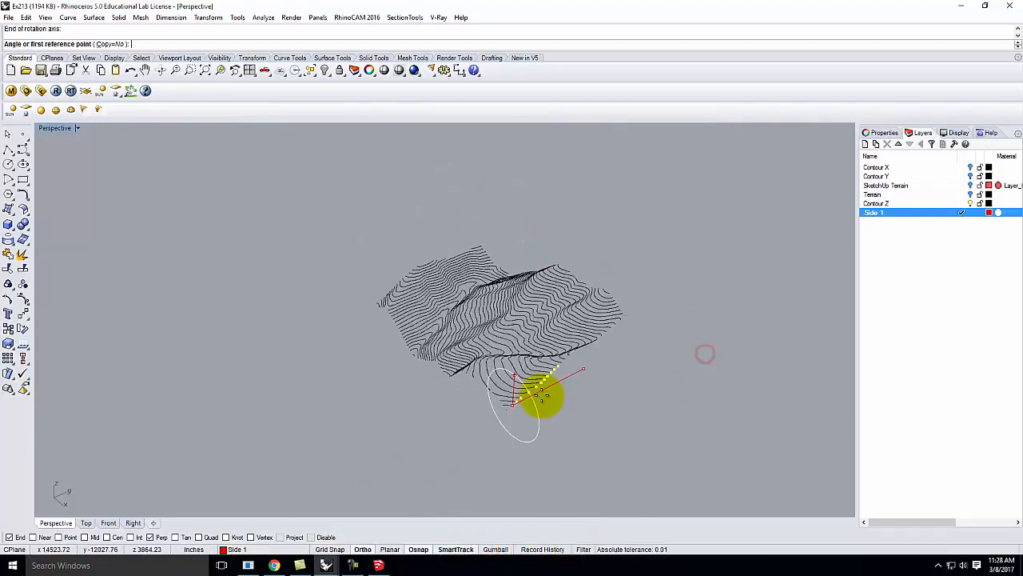
{"action": "left_click", "coordinate": [556, 180]}
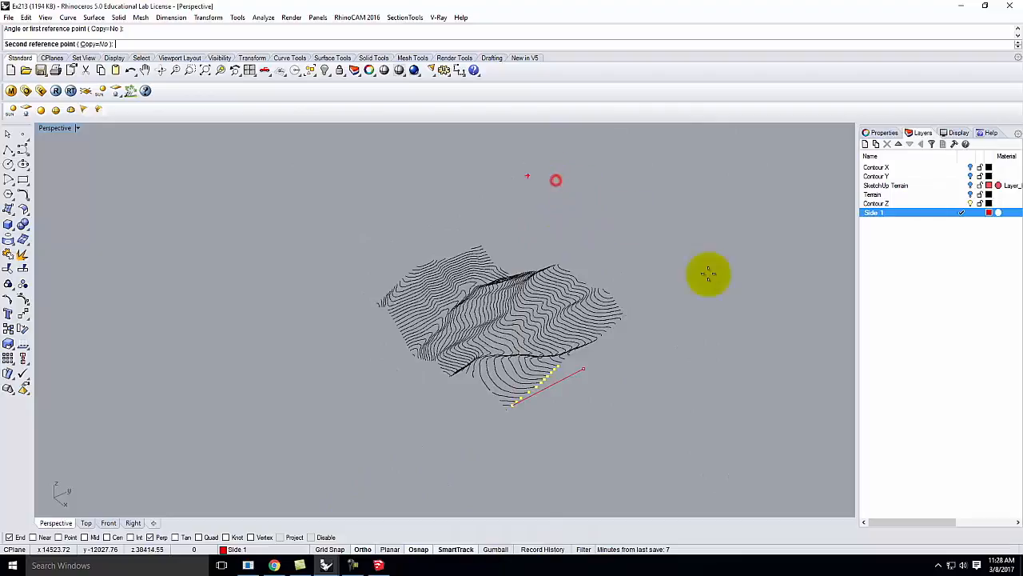
{"action": "left_click", "coordinate": [766, 414]}
With the Point snap on, start a stepped polyline at the lowest rotated point and draw its right-angled steps up to the third point
{"action": "scroll", "coordinate": [520, 405], "scroll_direction": "up", "scroll_amount": 5}
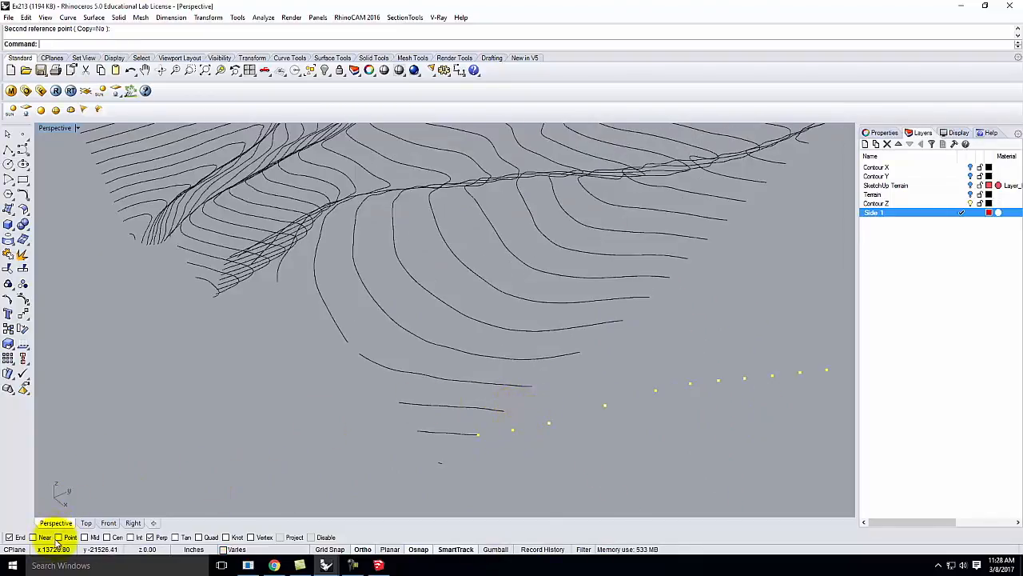
{"action": "left_click", "coordinate": [8, 152]}
{"action": "left_click", "coordinate": [483, 436]}
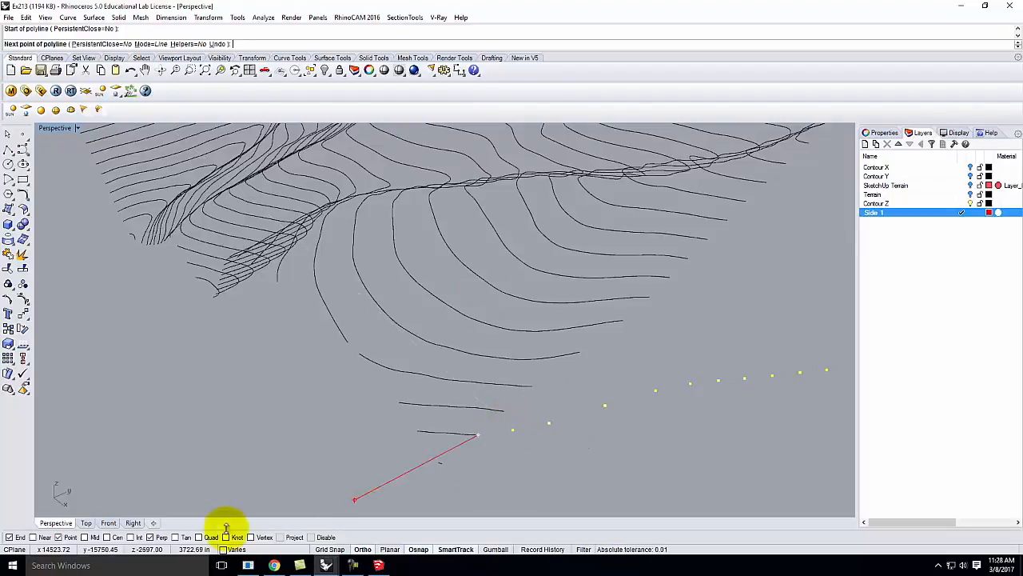
{"action": "right_click_drag", "start_coordinate": [536, 397], "coordinate": [584, 411]}
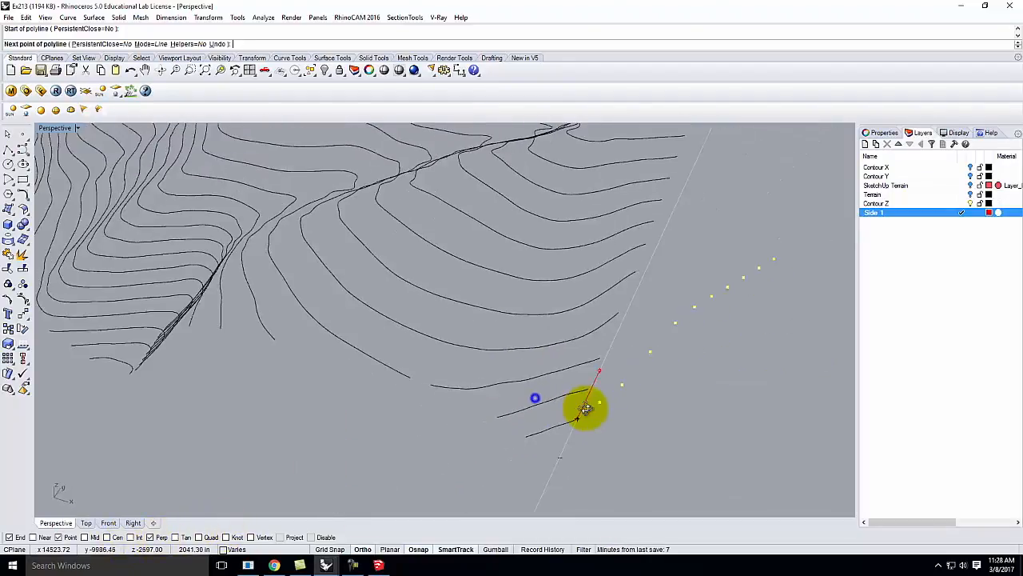
{"action": "scroll", "coordinate": [644, 360], "scroll_direction": "up", "scroll_amount": 6}
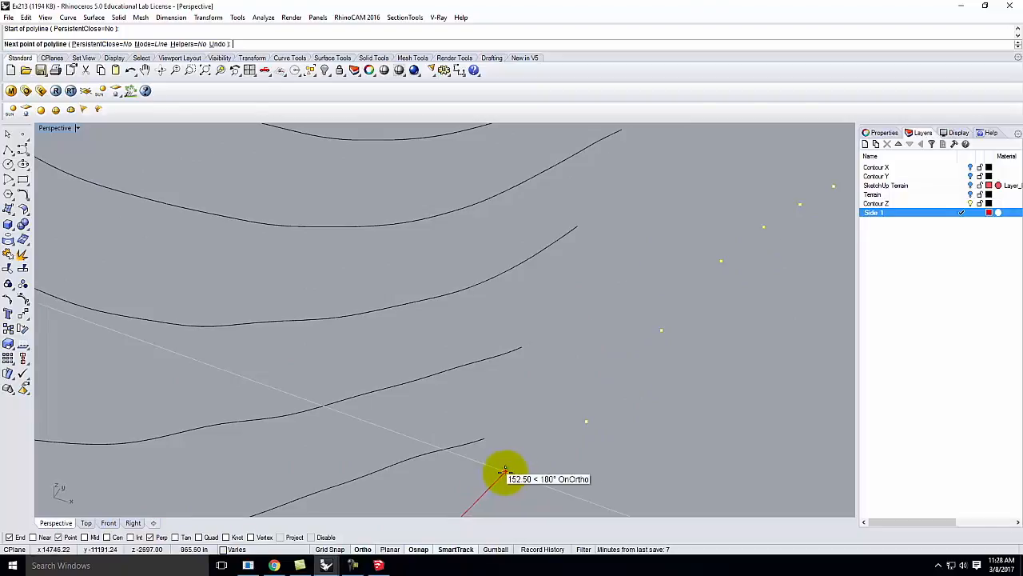
{"action": "left_click", "coordinate": [483, 464]}
{"action": "left_click", "coordinate": [519, 476]}
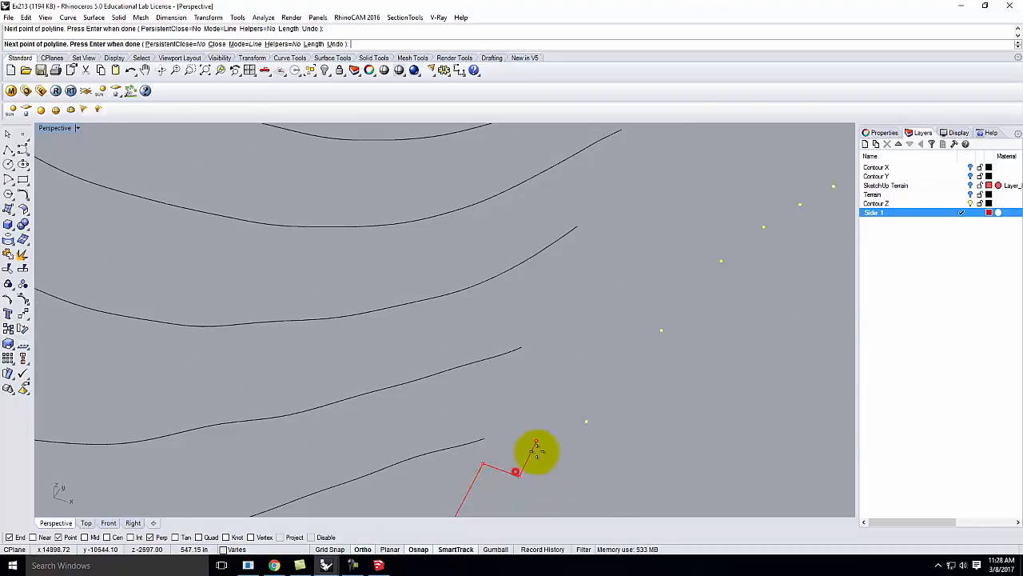
{"action": "left_click", "coordinate": [586, 421]}
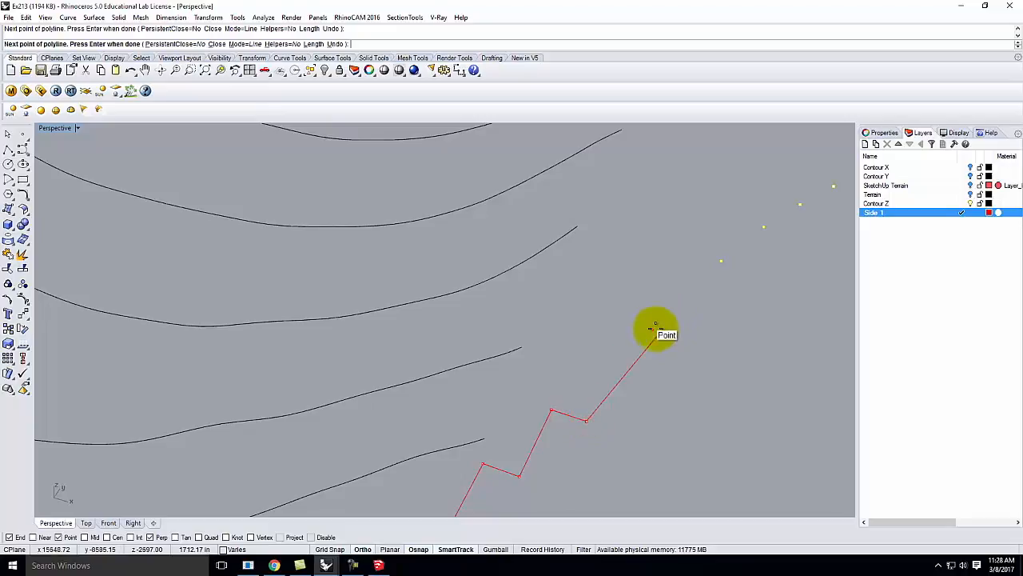
Continue the right-angled polyline steps from the third through the sixth rotated point and finish the polyline
{"action": "left_click", "coordinate": [629, 322]}
{"action": "left_click", "coordinate": [656, 329]}
{"action": "left_click", "coordinate": [694, 246]}
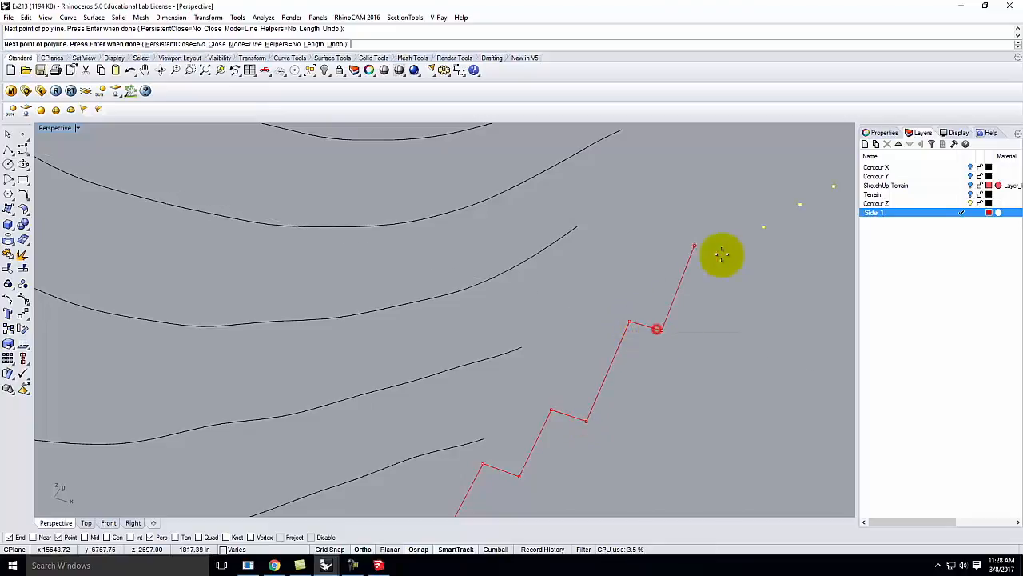
{"action": "left_click", "coordinate": [705, 258]}
{"action": "left_click", "coordinate": [718, 260]}
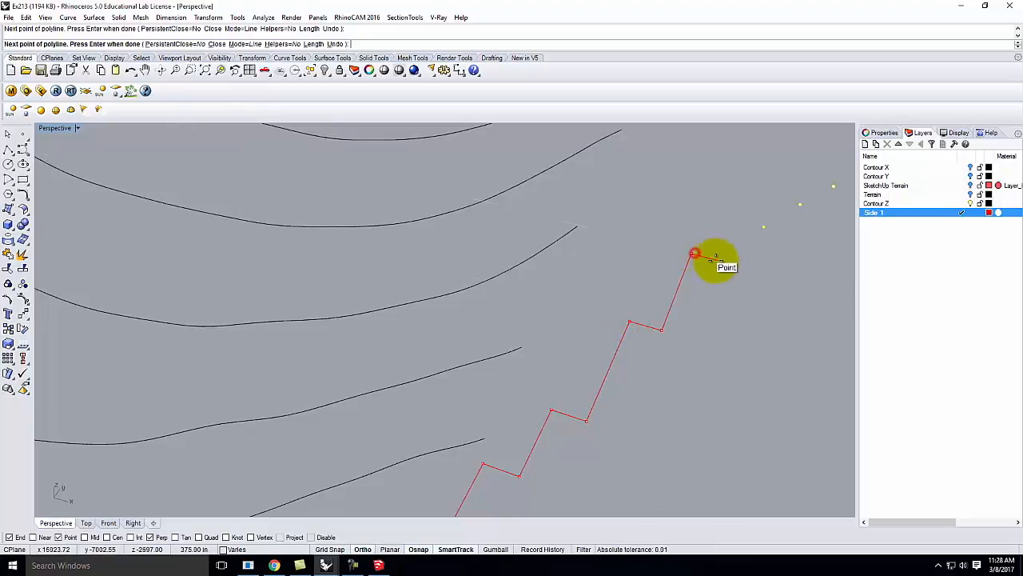
{"action": "left_click", "coordinate": [735, 224]}
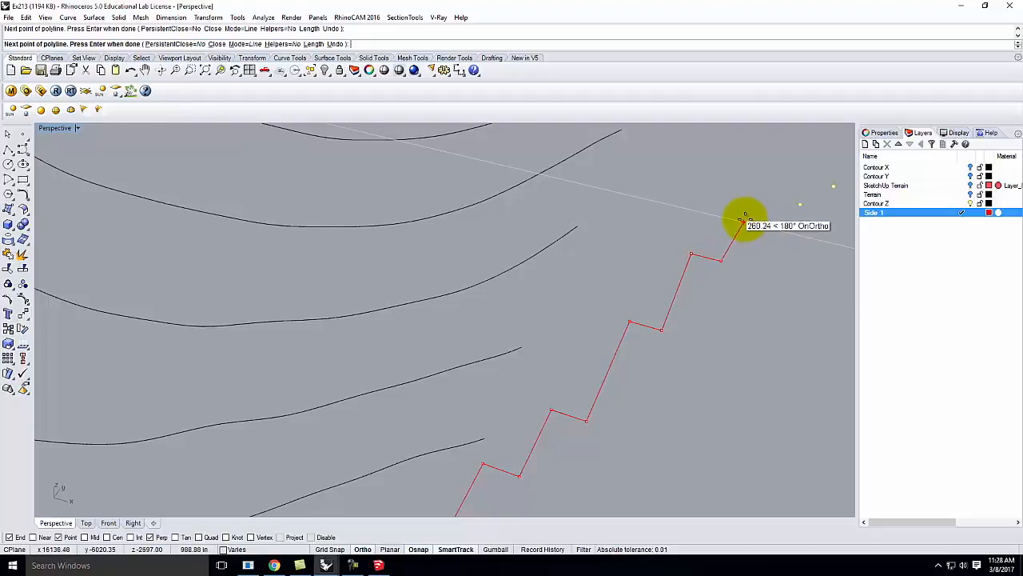
{"action": "left_click", "coordinate": [735, 213]}
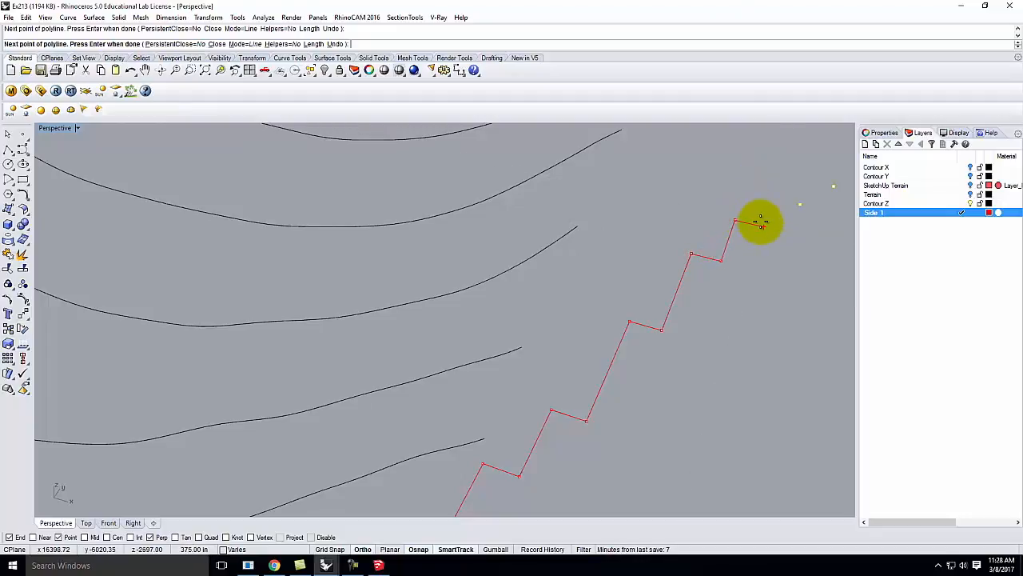
{"action": "left_click", "coordinate": [762, 226]}
{"action": "key", "text": "Return"}
{"action": "scroll", "coordinate": [772, 210], "scroll_direction": "down", "scroll_amount": 6}
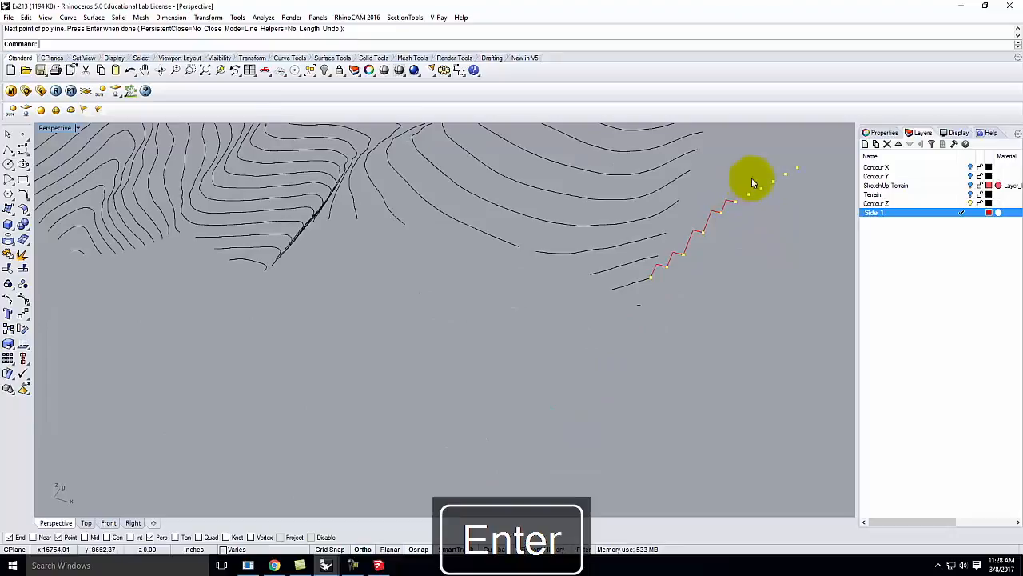
Add the stepped polyline to the selected points and use Rotate3D to turn them back upright about the horizontal axis through the lowest point
{"action": "left_click", "coordinate": [697, 251]}
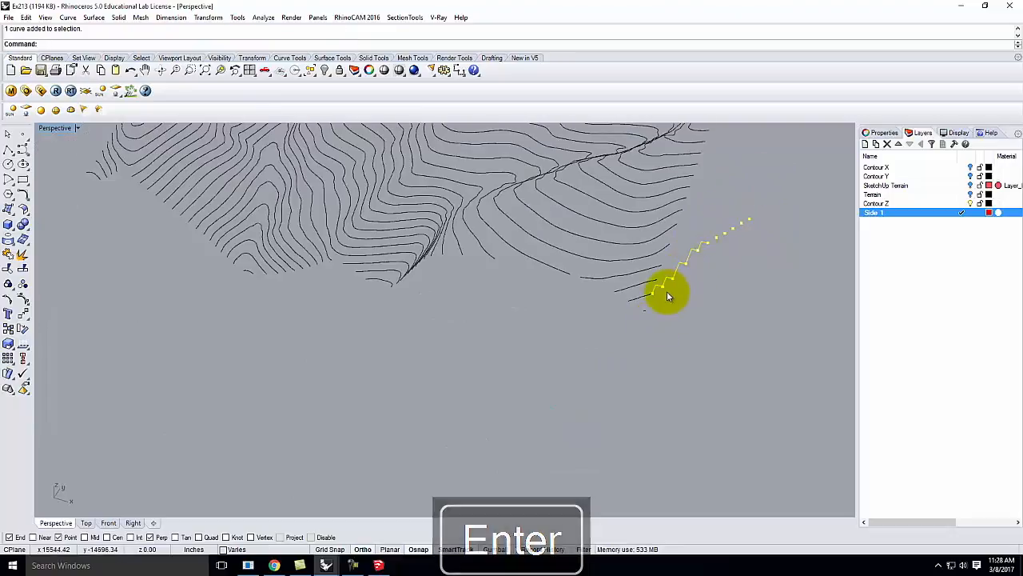
{"action": "scroll", "coordinate": [656, 281], "scroll_direction": "up", "scroll_amount": 2}
{"action": "type", "text": "Rotate3D"}
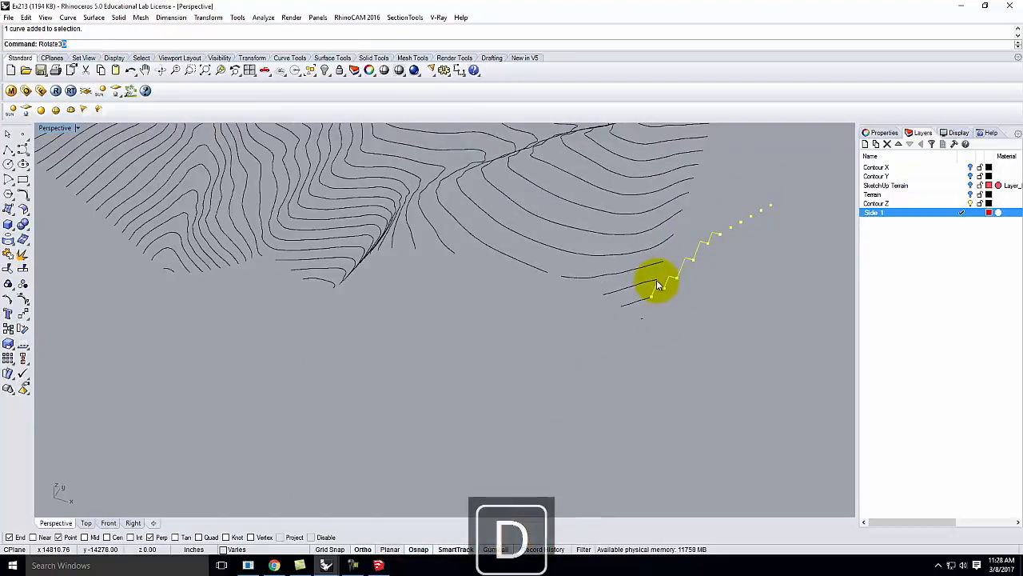
{"action": "key", "text": "Return"}
{"action": "scroll", "coordinate": [675, 280], "scroll_direction": "up", "scroll_amount": 2}
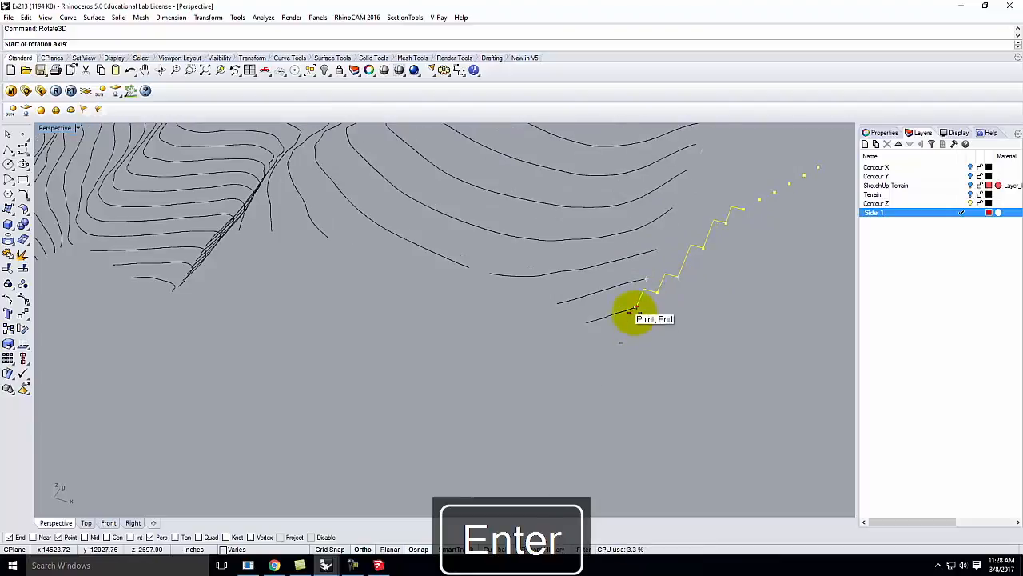
{"action": "left_click", "coordinate": [634, 309]}
{"action": "scroll", "coordinate": [587, 320], "scroll_direction": "down", "scroll_amount": 3}
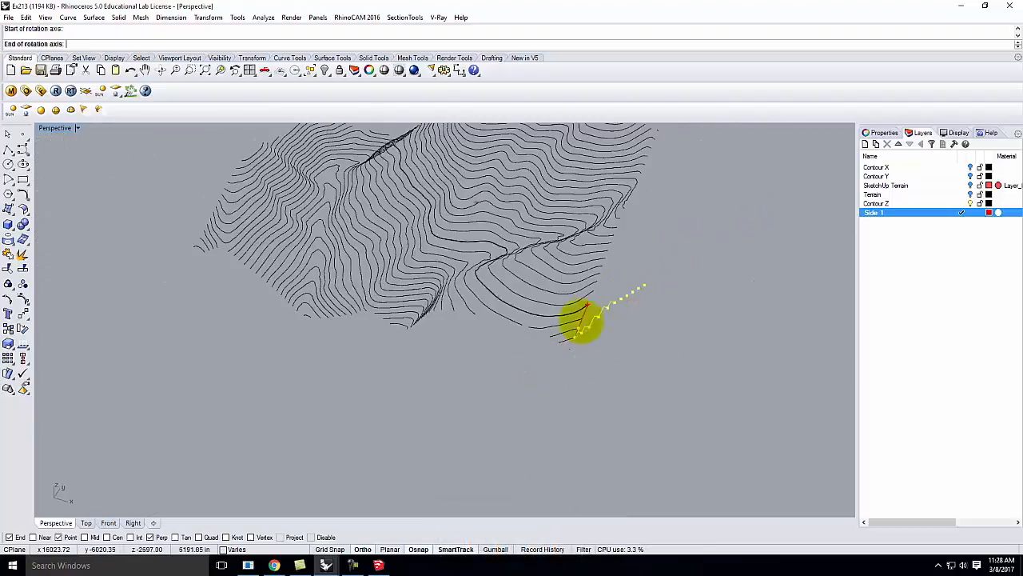
{"action": "left_click", "coordinate": [730, 164]}
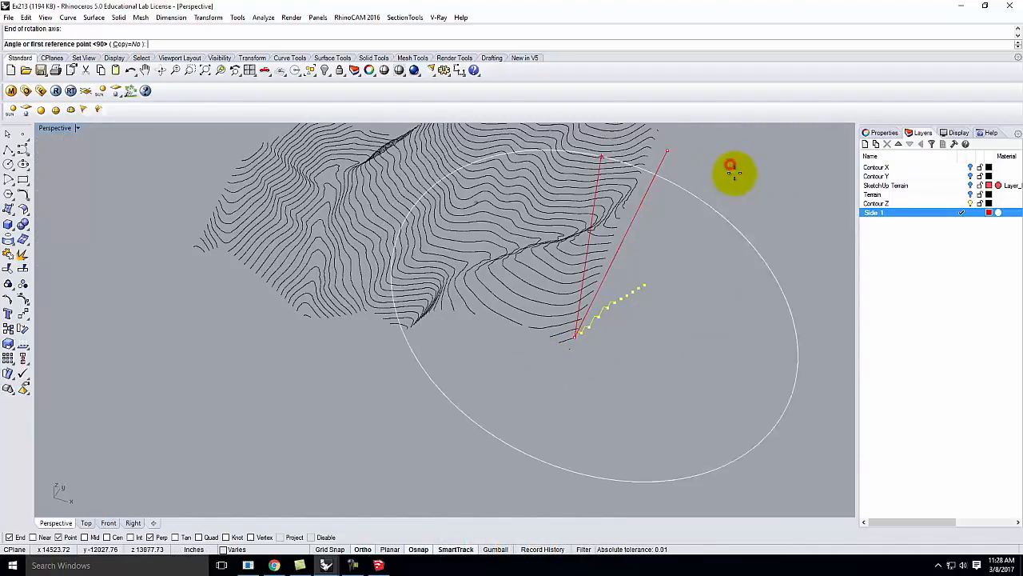
{"action": "left_click", "coordinate": [800, 402]}
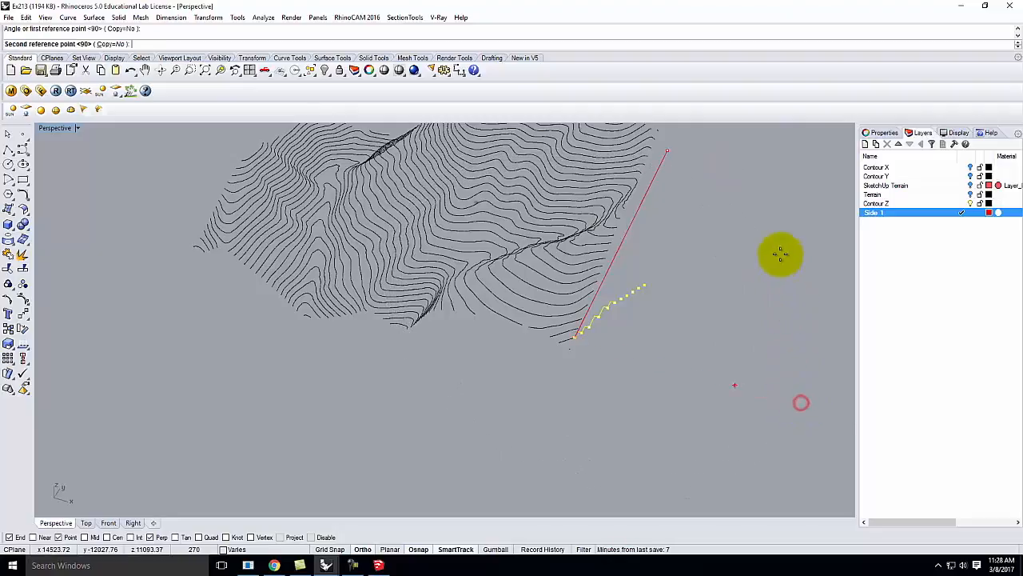
{"action": "left_click", "coordinate": [722, 179]}
{"action": "right_click_drag", "start_coordinate": [735, 286], "coordinate": [623, 286]}
{"action": "scroll", "coordinate": [556, 368], "scroll_direction": "up", "scroll_amount": 5}
{"action": "key", "text": "Escape"}
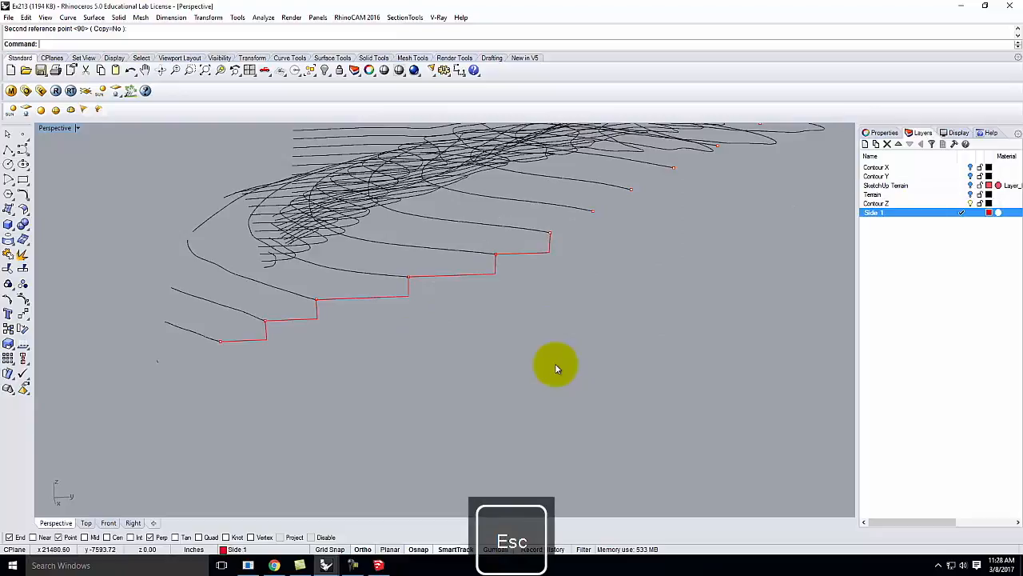
{"action": "right_click_drag", "start_coordinate": [481, 395], "coordinate": [545, 393]}
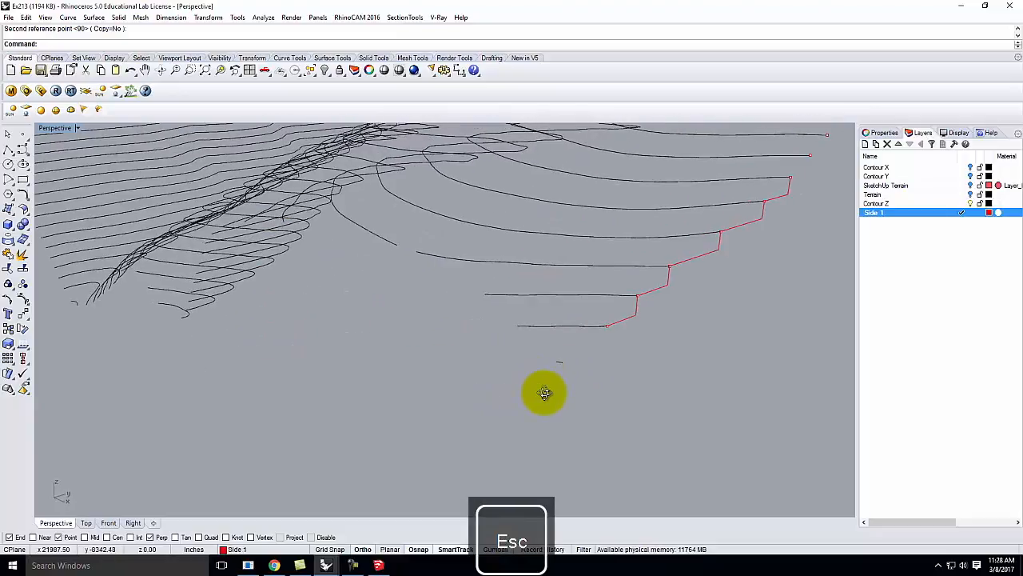
{"action": "scroll", "coordinate": [546, 392], "scroll_direction": "down", "scroll_amount": 7}
{"action": "right_click_drag", "start_coordinate": [444, 391], "coordinate": [596, 392]}
{"action": "scroll", "coordinate": [596, 392], "scroll_direction": "down", "scroll_amount": 4}
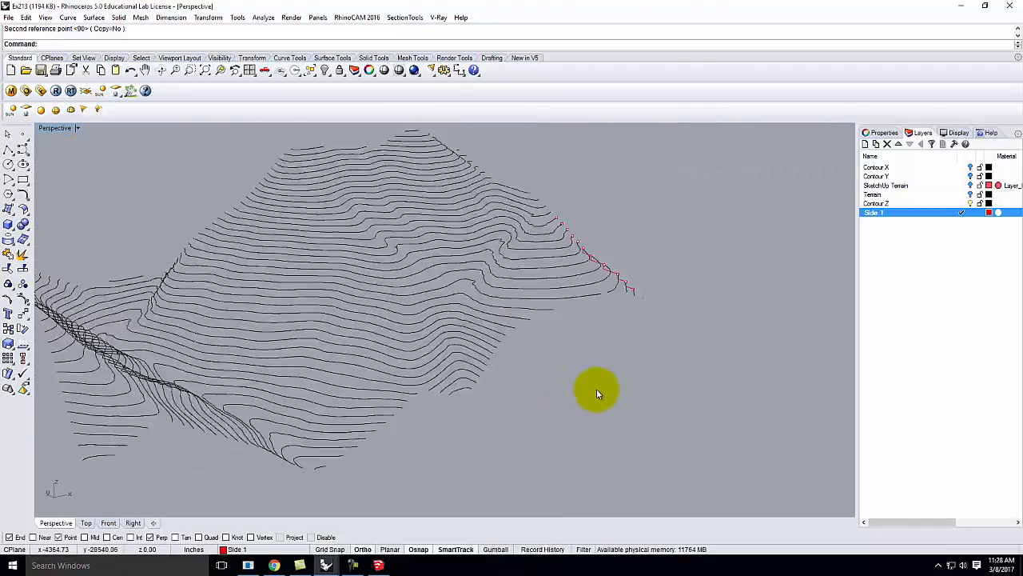
{"action": "right_click_drag", "start_coordinate": [228, 433], "coordinate": [250, 411]}
{"action": "right_click_drag", "start_coordinate": [358, 391], "coordinate": [321, 424]}
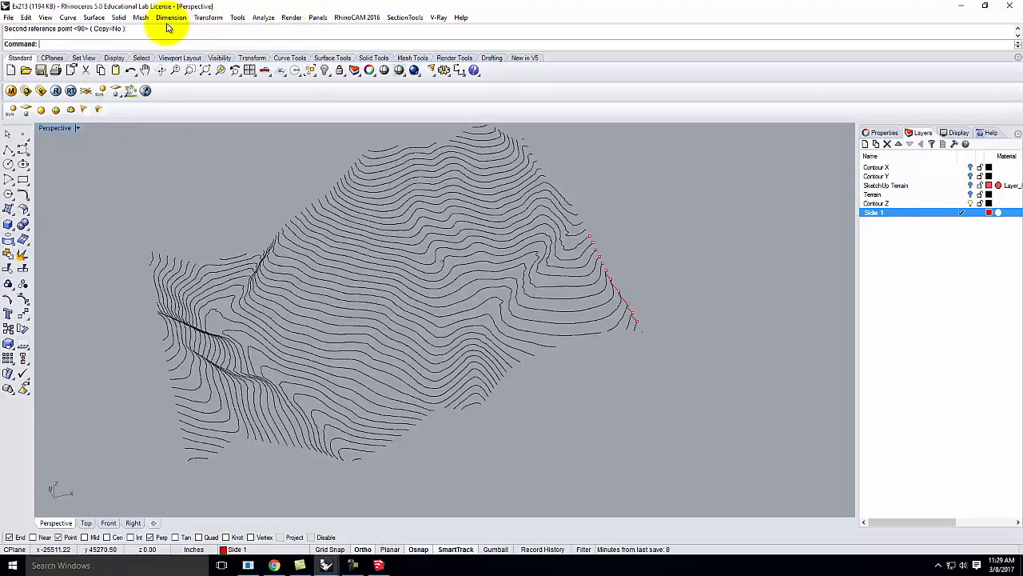
Set the document grid to a line count of 2000, minor lines every 12 inches and major lines every 10 minor lines
{"action": "left_click", "coordinate": [238, 17]}
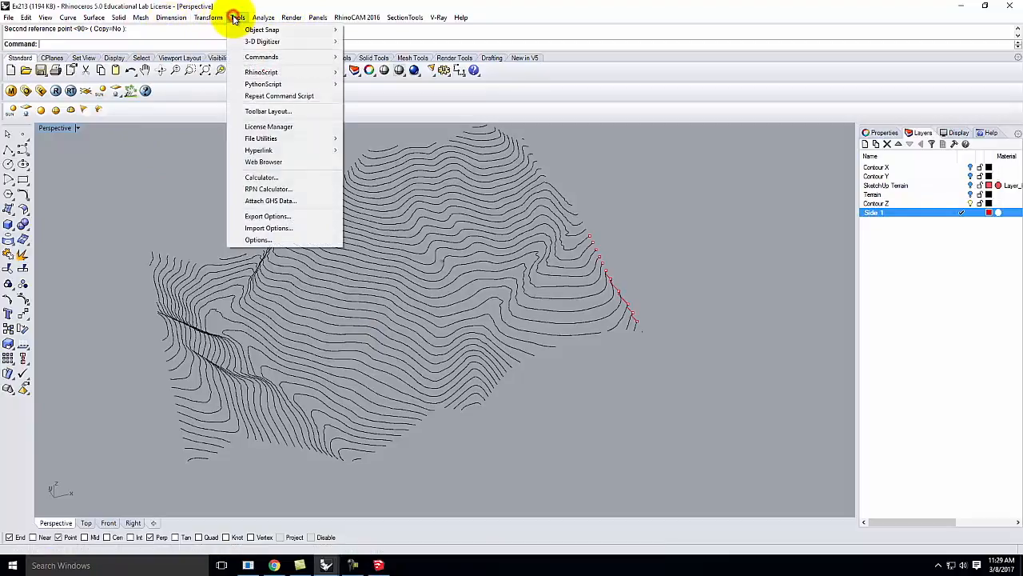
{"action": "left_click", "coordinate": [257, 236]}
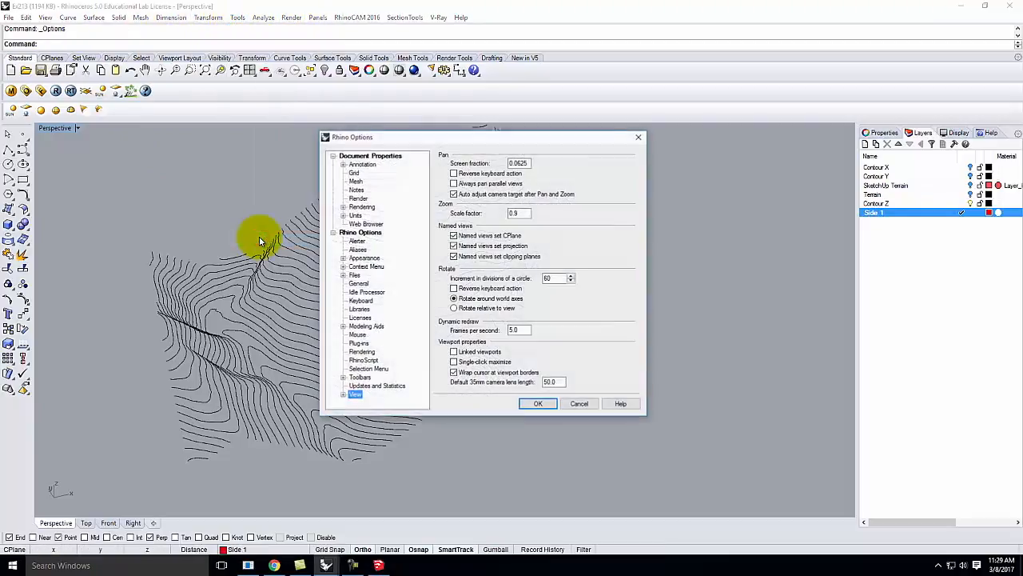
{"action": "left_click", "coordinate": [354, 172]}
{"action": "left_click", "coordinate": [528, 208]}
{"action": "type", "text": "0"}
{"action": "double_click", "coordinate": [521, 221]}
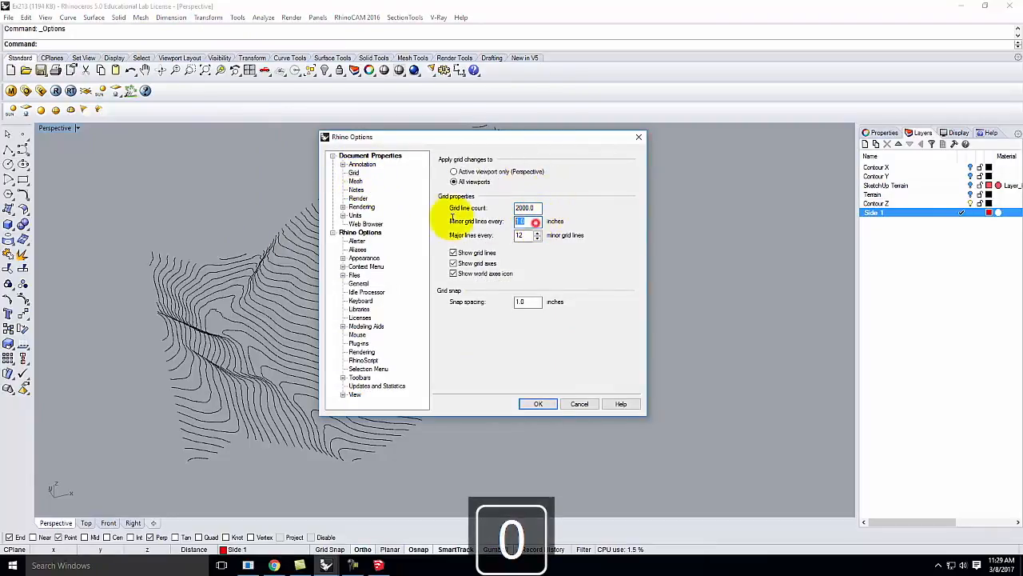
{"action": "type", "text": "12"}
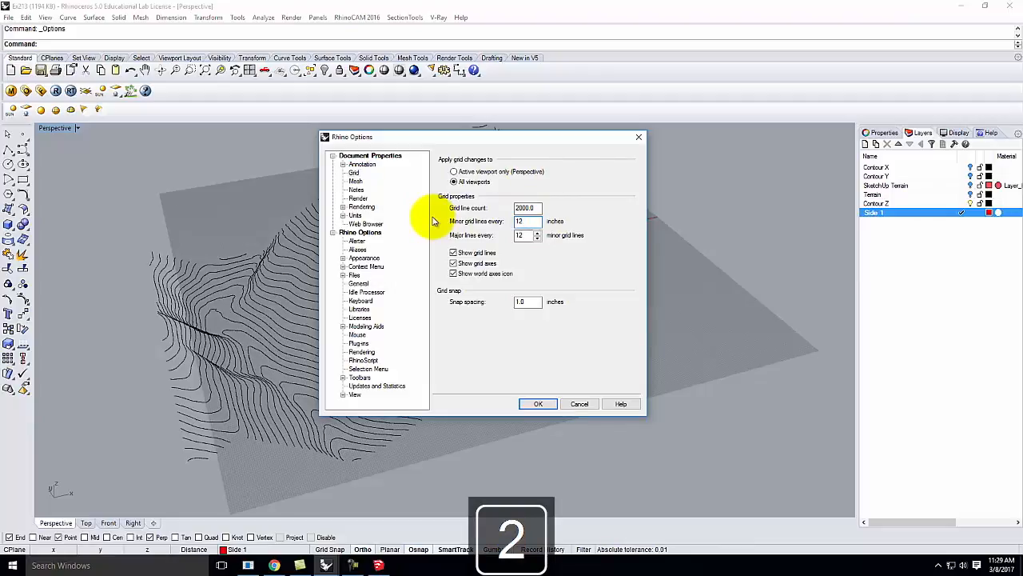
{"action": "double_click", "coordinate": [527, 234]}
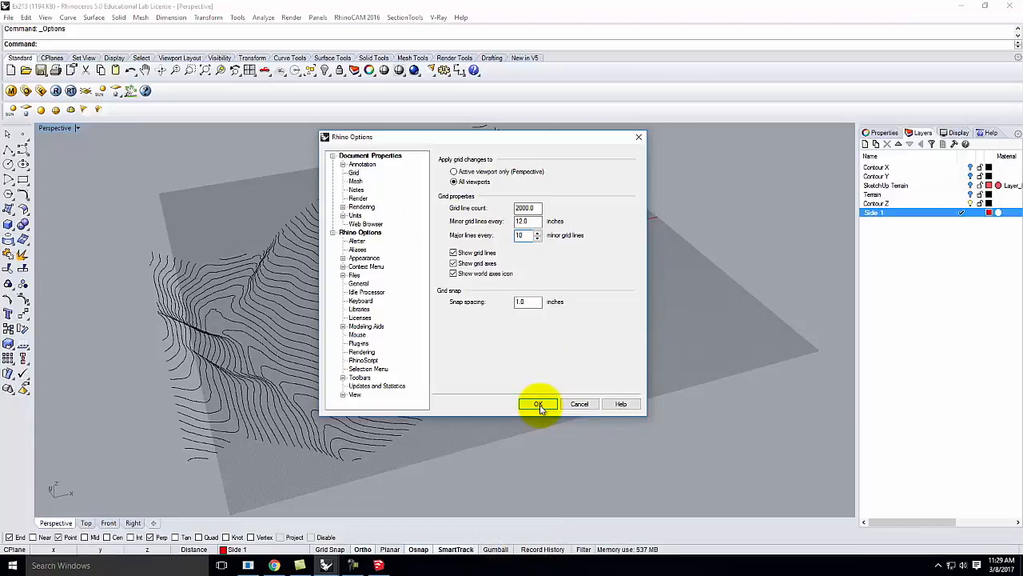
{"action": "left_click", "coordinate": [539, 405]}
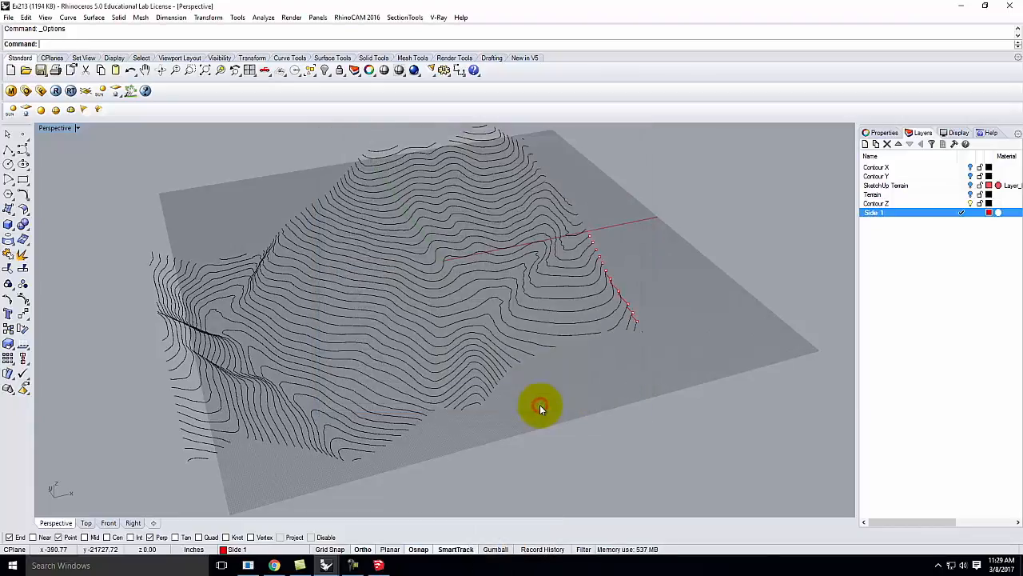
Set a vertical 3-point CPlane with its origin at the lowest contour's end, X along the terrain's front edge and upward orientation picked in the Front view
{"action": "right_click_drag", "start_coordinate": [452, 316], "coordinate": [217, 420]}
{"action": "right_click_drag", "start_coordinate": [325, 331], "coordinate": [366, 374]}
{"action": "scroll", "coordinate": [388, 396], "scroll_direction": "up", "scroll_amount": 5}
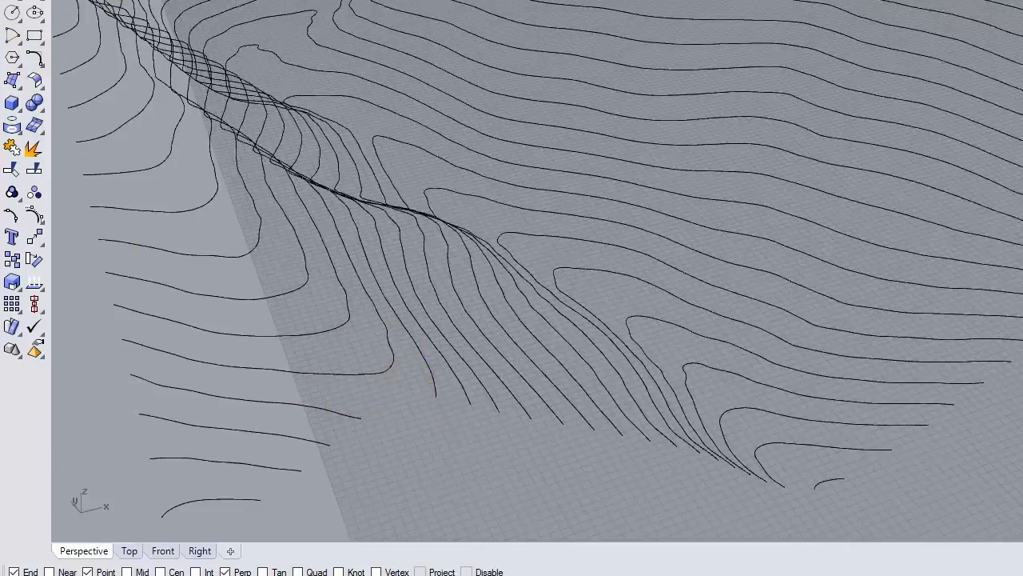
{"action": "left_click", "coordinate": [112, 1]}
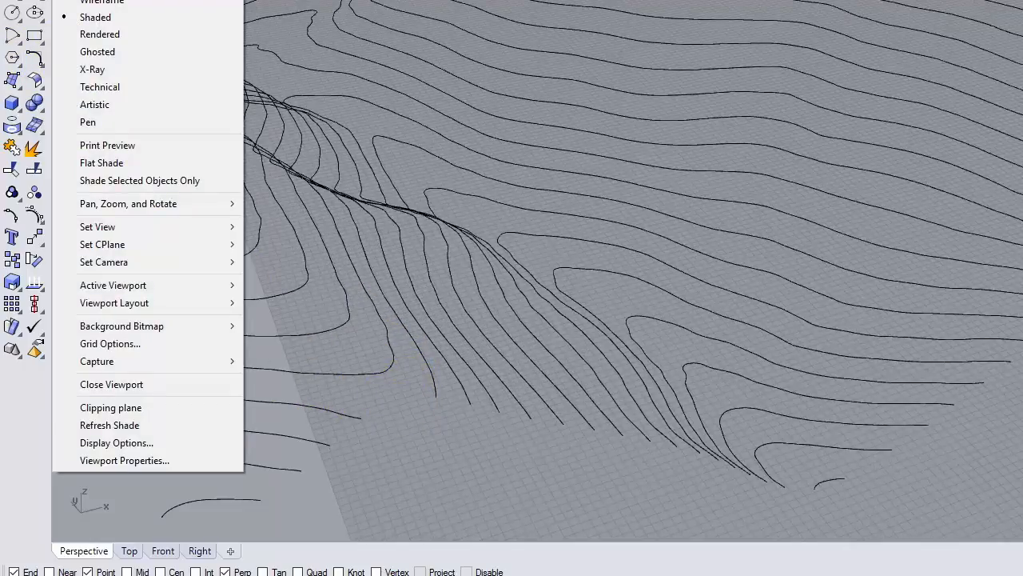
{"action": "mouse_move", "coordinate": [123, 246]}
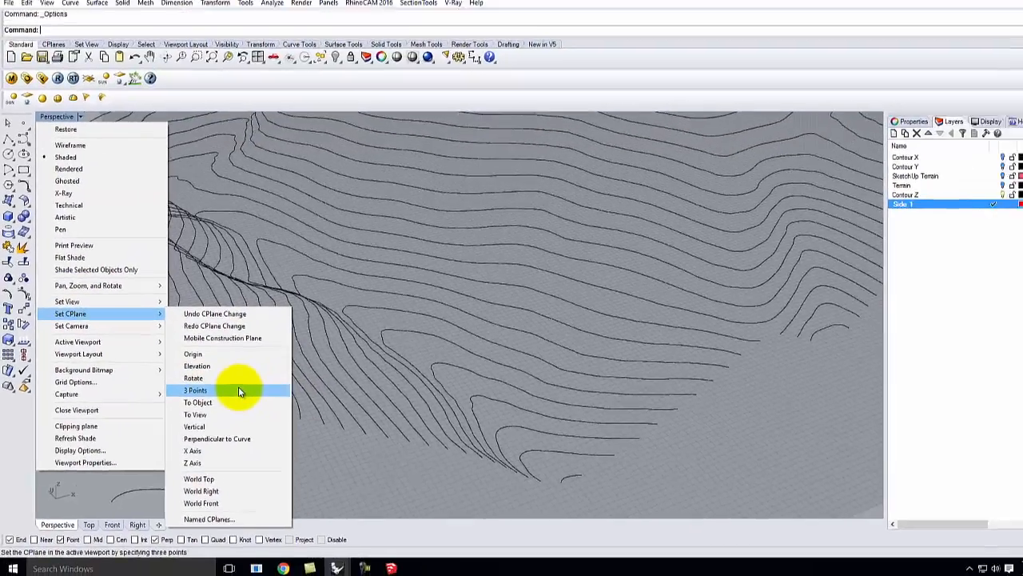
{"action": "left_click", "coordinate": [298, 370]}
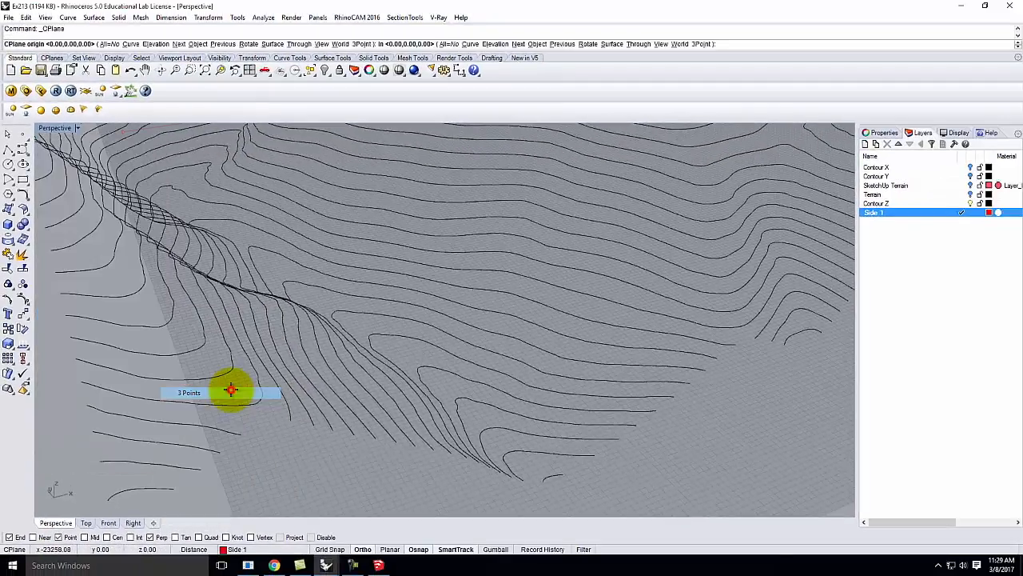
{"action": "left_click", "coordinate": [175, 493]}
{"action": "scroll", "coordinate": [169, 488], "scroll_direction": "down", "scroll_amount": 5}
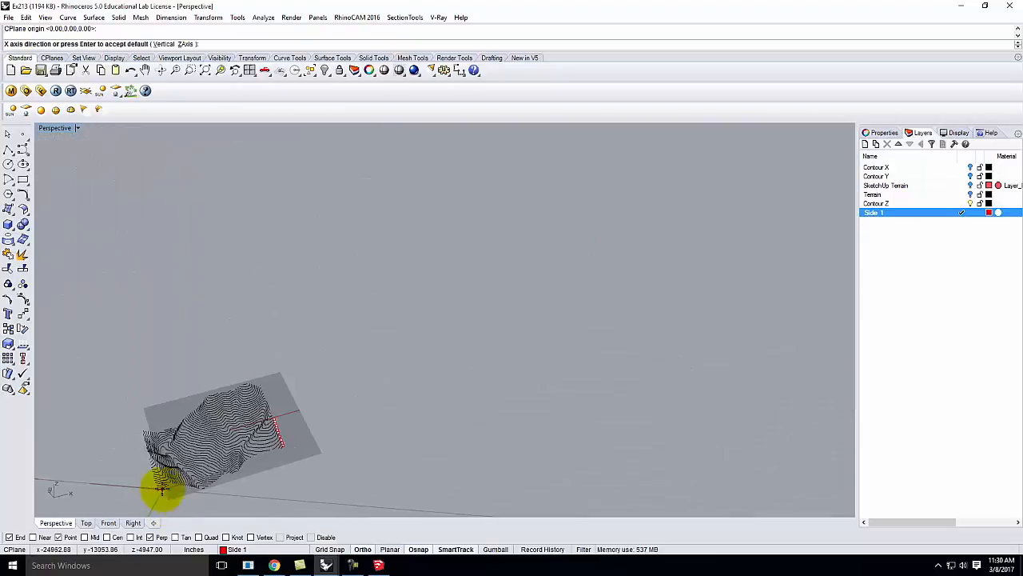
{"action": "left_click", "coordinate": [518, 436]}
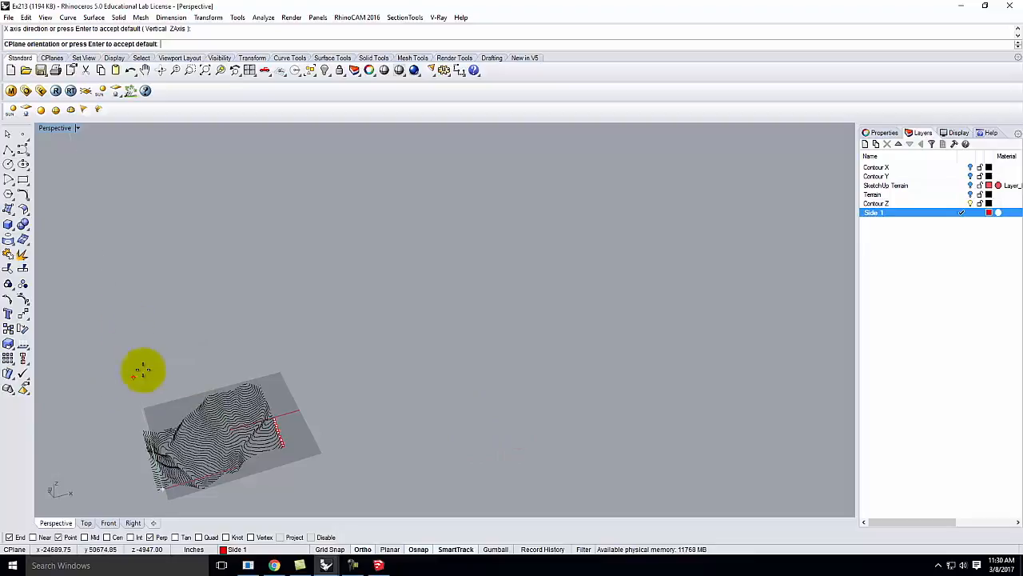
{"action": "double_click", "coordinate": [52, 127]}
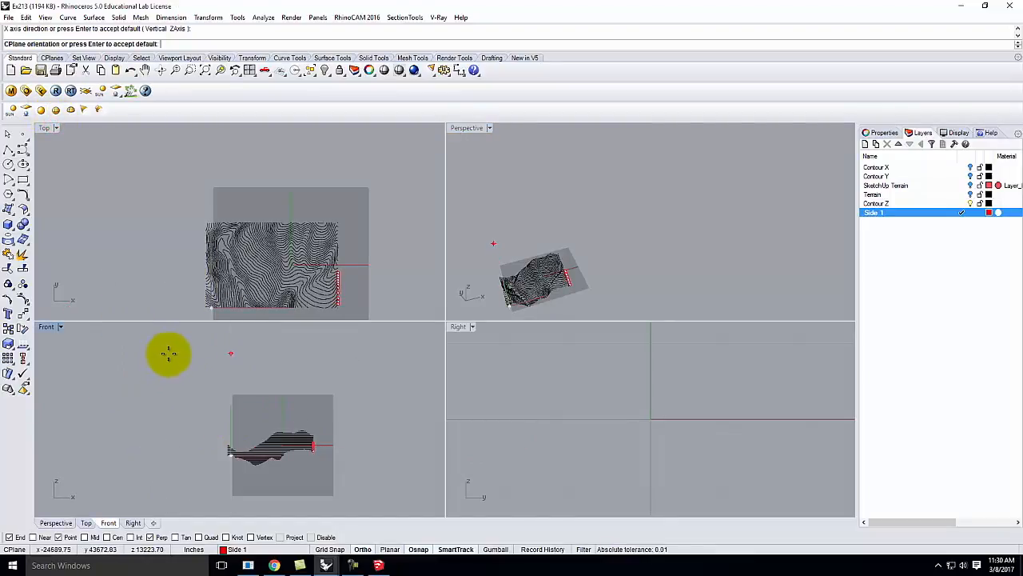
{"action": "key", "text": "Return"}
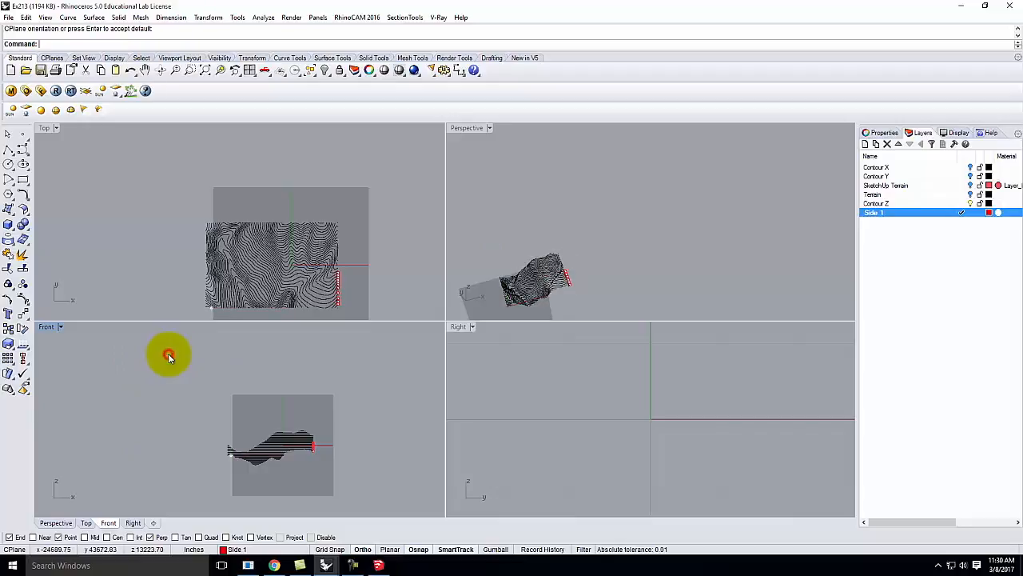
In the maximized Perspective view, start a polyline at the CPlane origin and draw right-angled steps up to the fourth contour end
{"action": "double_click", "coordinate": [470, 127]}
{"action": "right_click_drag", "start_coordinate": [409, 350], "coordinate": [355, 384]}
{"action": "scroll", "coordinate": [351, 377], "scroll_direction": "up", "scroll_amount": 3}
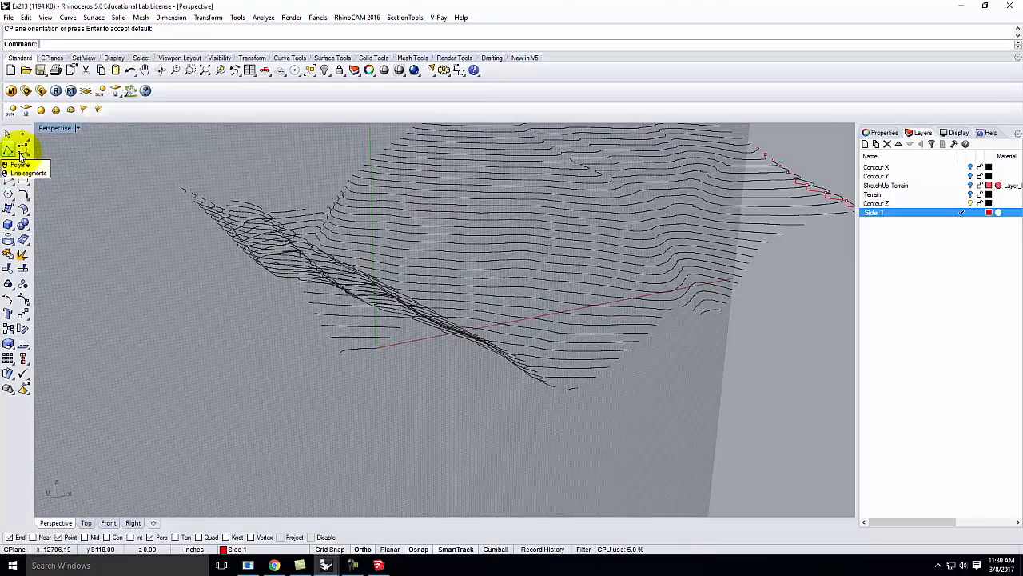
{"action": "left_click", "coordinate": [20, 152]}
{"action": "scroll", "coordinate": [372, 320], "scroll_direction": "up", "scroll_amount": 3}
{"action": "left_click", "coordinate": [365, 342]}
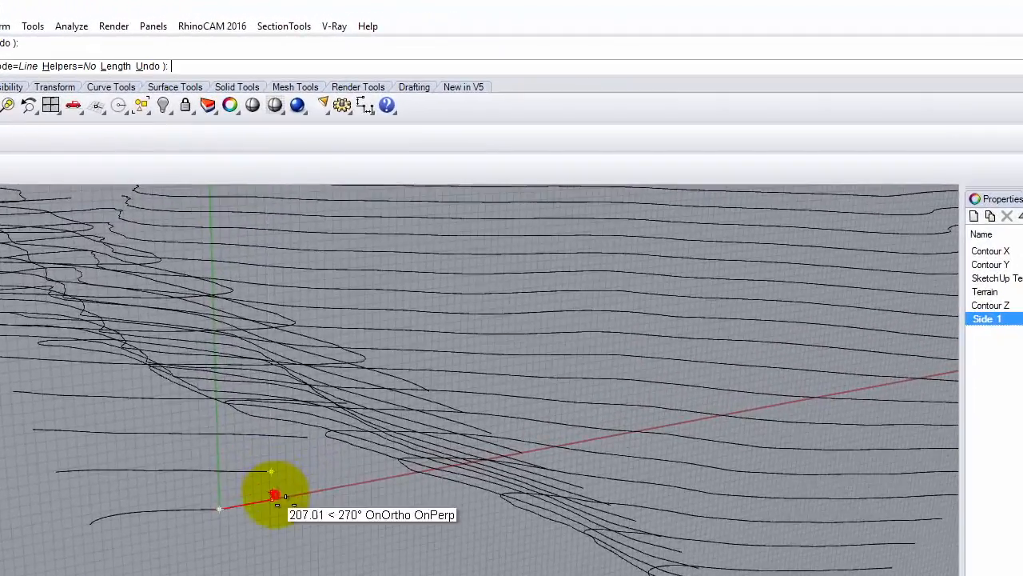
{"action": "left_click", "coordinate": [272, 499]}
{"action": "left_click", "coordinate": [272, 472]}
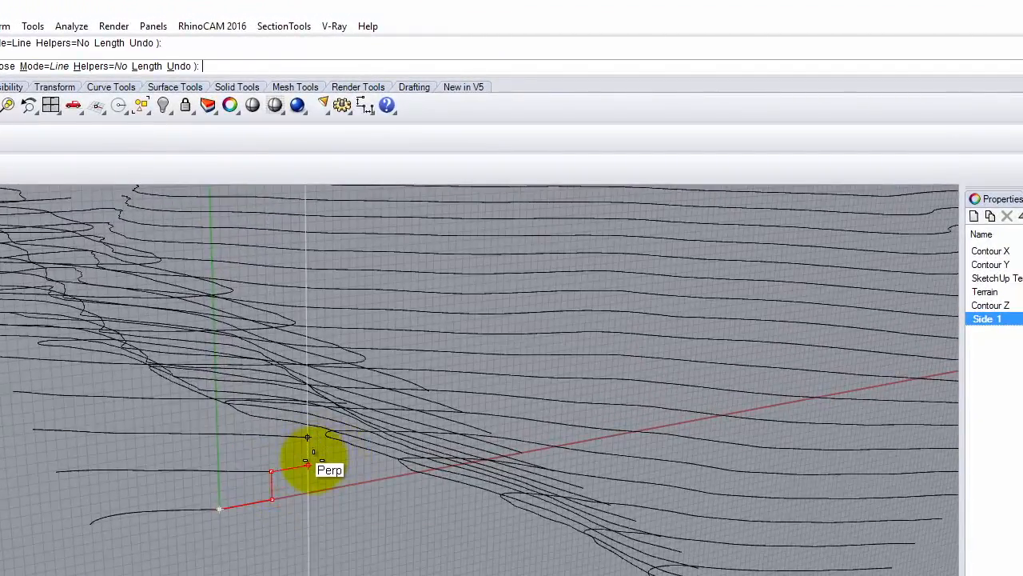
{"action": "left_click", "coordinate": [312, 460]}
{"action": "left_click", "coordinate": [307, 442]}
{"action": "right_click_drag", "start_coordinate": [375, 466], "coordinate": [329, 505]}
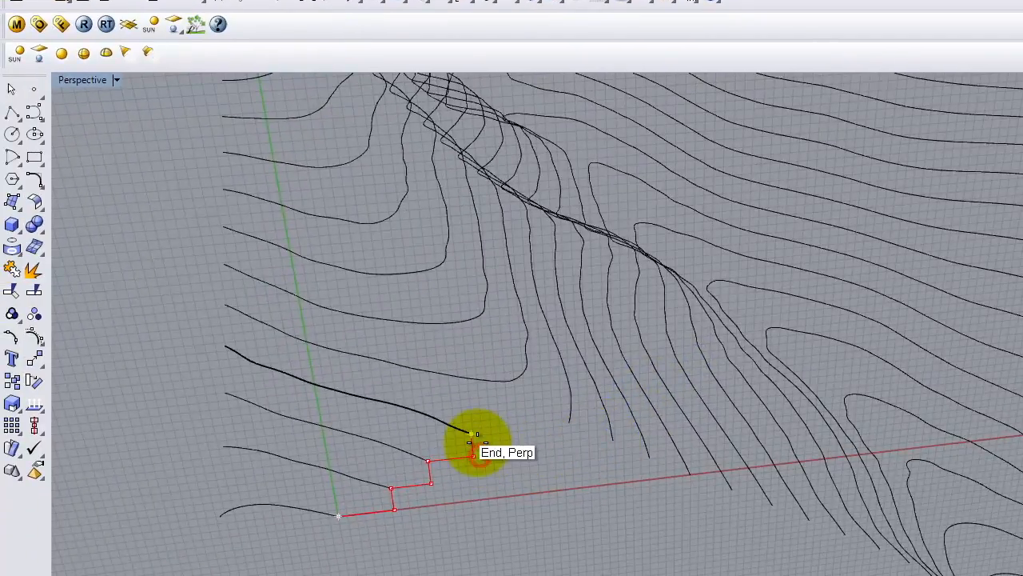
{"action": "left_click", "coordinate": [473, 433]}
Extend the polyline across to the fifth contour end and draw right-angled steps down through the sixth, seventh and eighth contour ends
{"action": "left_click", "coordinate": [567, 423]}
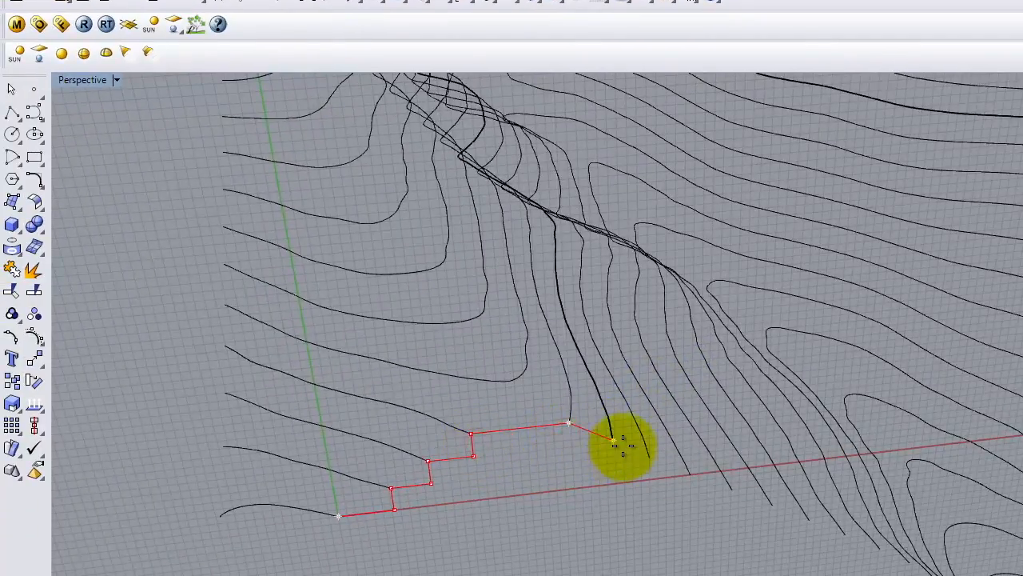
{"action": "left_click", "coordinate": [570, 444]}
{"action": "left_click", "coordinate": [613, 439]}
{"action": "left_click", "coordinate": [615, 462]}
{"action": "left_click", "coordinate": [648, 459]}
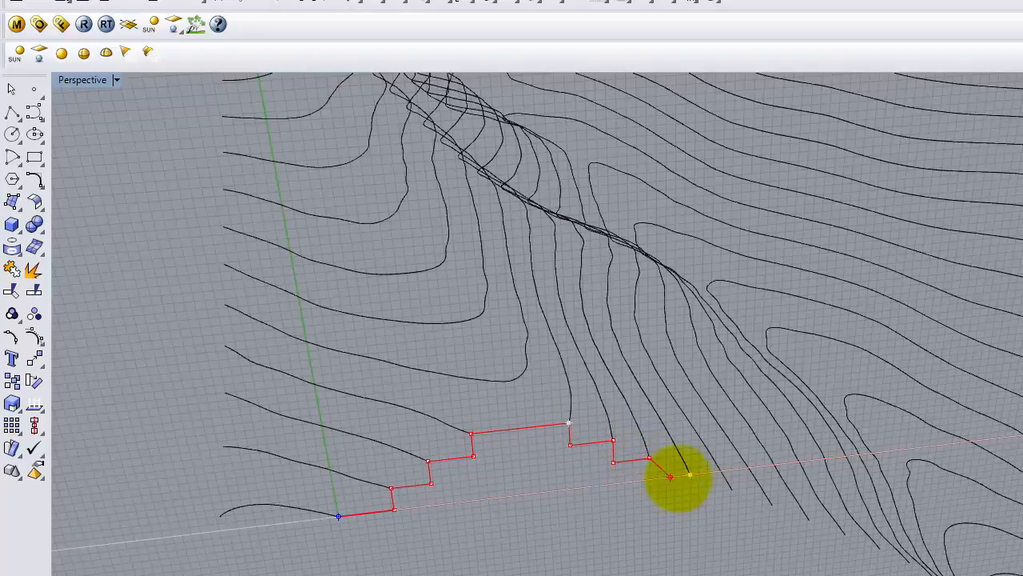
{"action": "left_click", "coordinate": [652, 479]}
{"action": "left_click", "coordinate": [689, 475]}
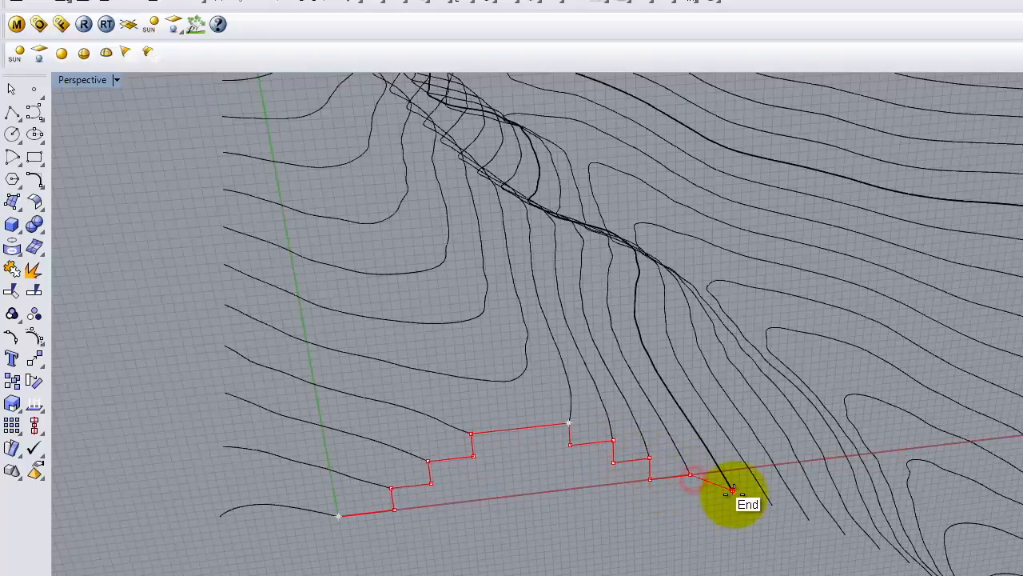
Extend the polyline with right-angled steps down through the ninth and tenth contour ends, undoing the misplaced point, and finish it there
{"action": "left_click", "coordinate": [690, 494]}
{"action": "left_click", "coordinate": [730, 489]}
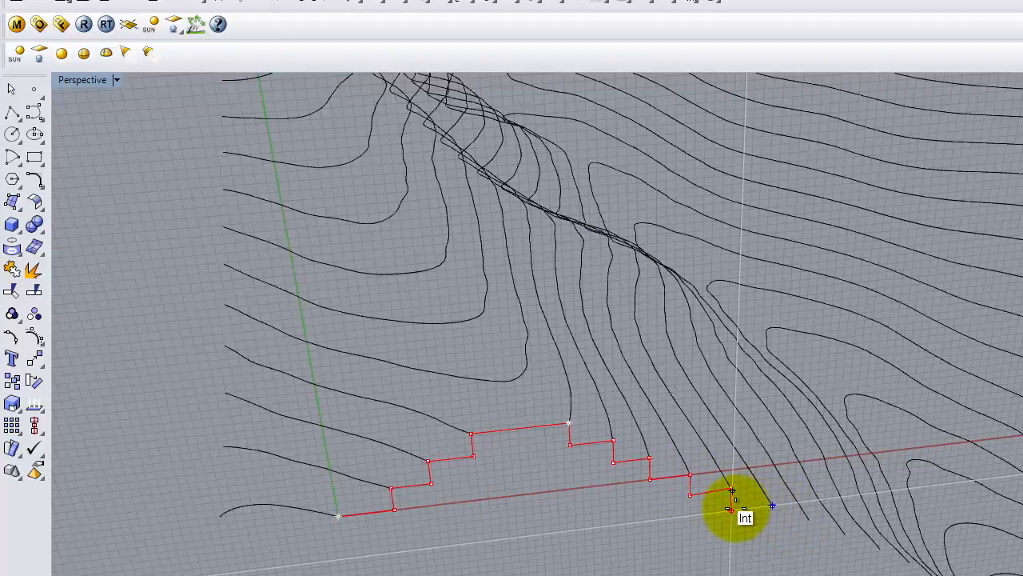
{"action": "key", "text": "ctrl+z"}
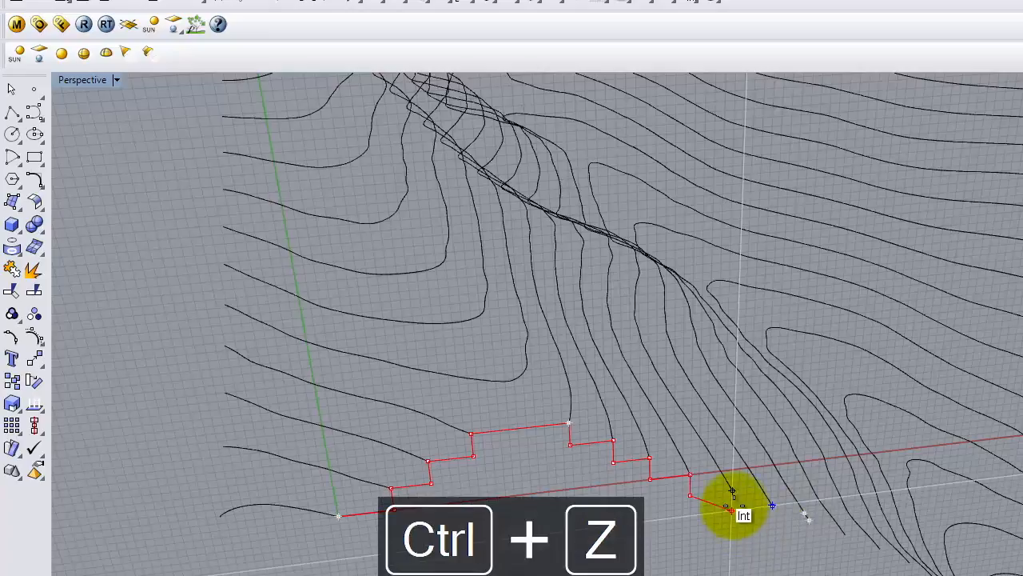
{"action": "left_click", "coordinate": [732, 490]}
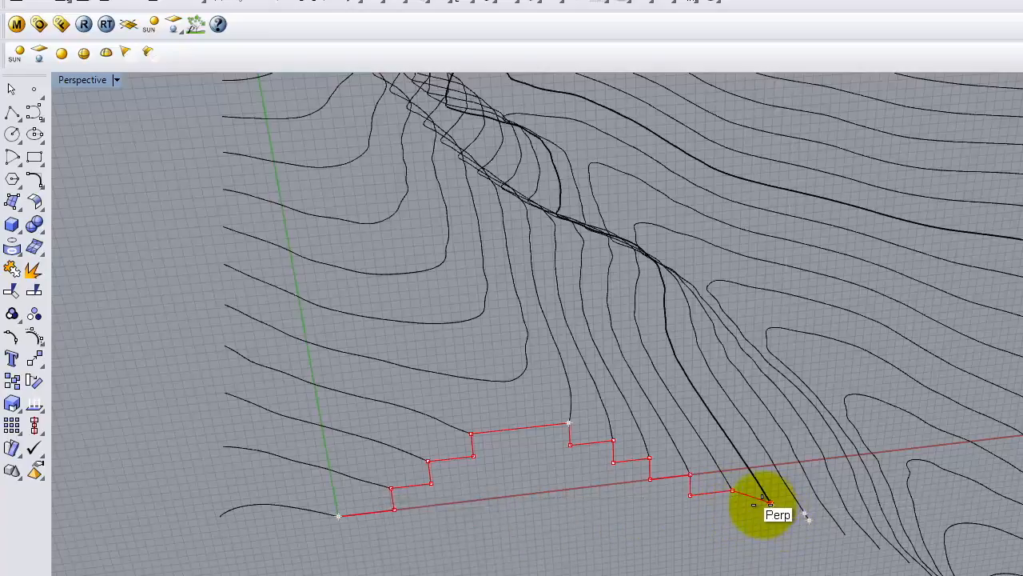
{"action": "left_click", "coordinate": [730, 509]}
{"action": "left_click", "coordinate": [770, 506]}
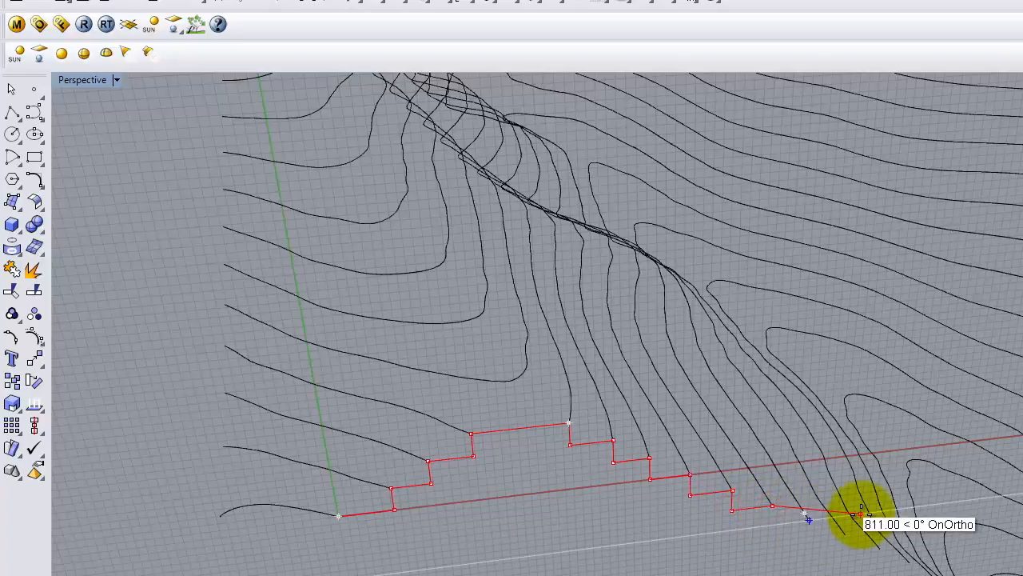
{"action": "key", "text": "Return"}
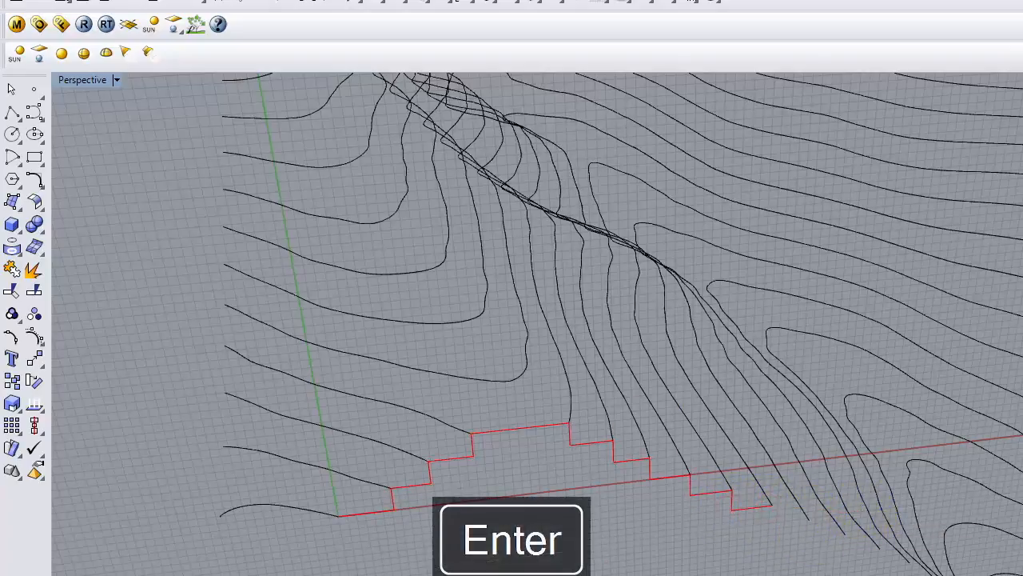
Restore the four-viewport layout and examine the stepped side profiles against the contour lines in the Right and Front views
{"action": "left_click", "coordinate": [87, 79]}
{"action": "double_click", "coordinate": [77, 92]}
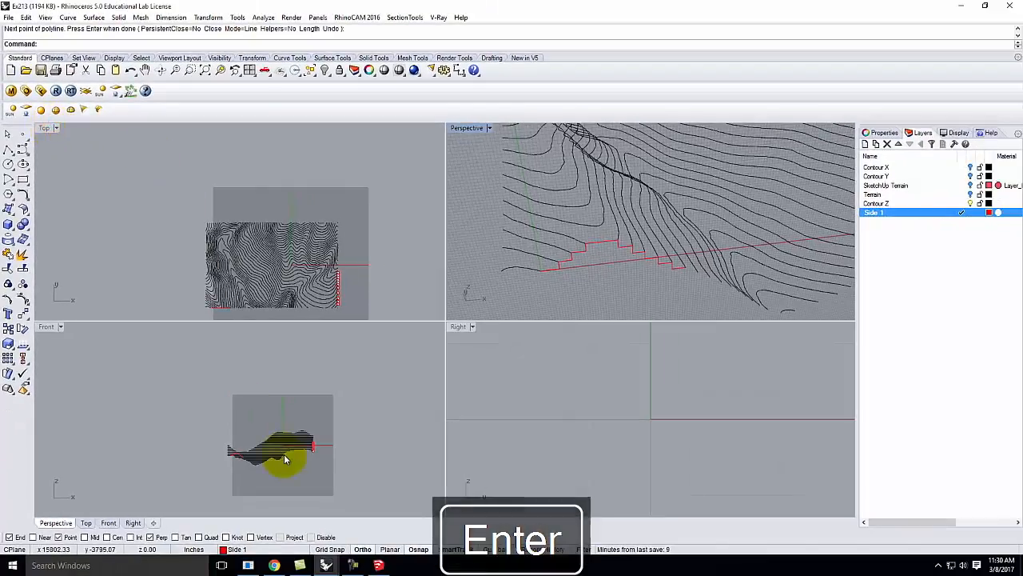
{"action": "scroll", "coordinate": [560, 419], "scroll_direction": "up", "scroll_amount": 5}
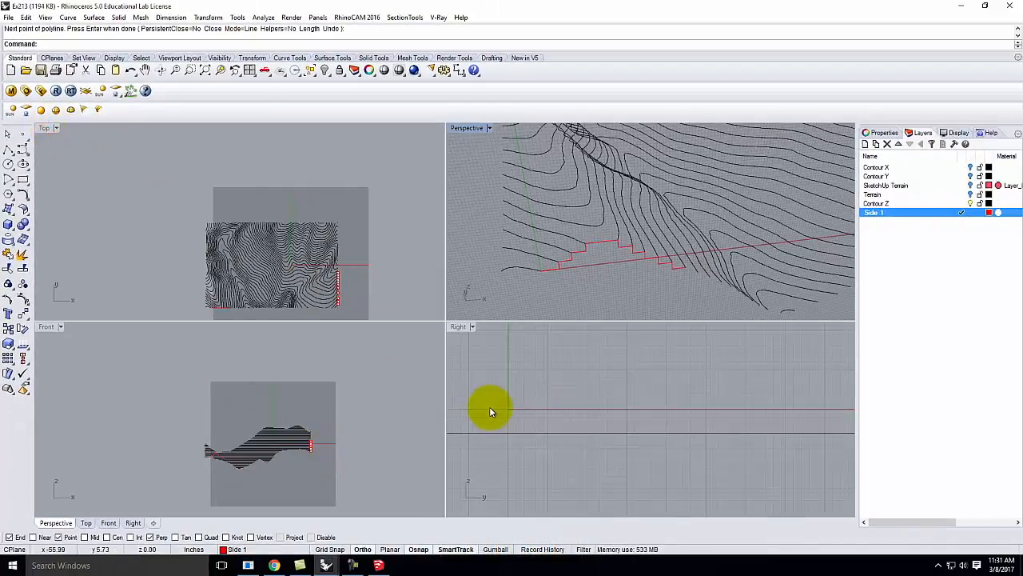
{"action": "scroll", "coordinate": [491, 411], "scroll_direction": "down", "scroll_amount": 12}
{"action": "scroll", "coordinate": [612, 411], "scroll_direction": "down", "scroll_amount": 5}
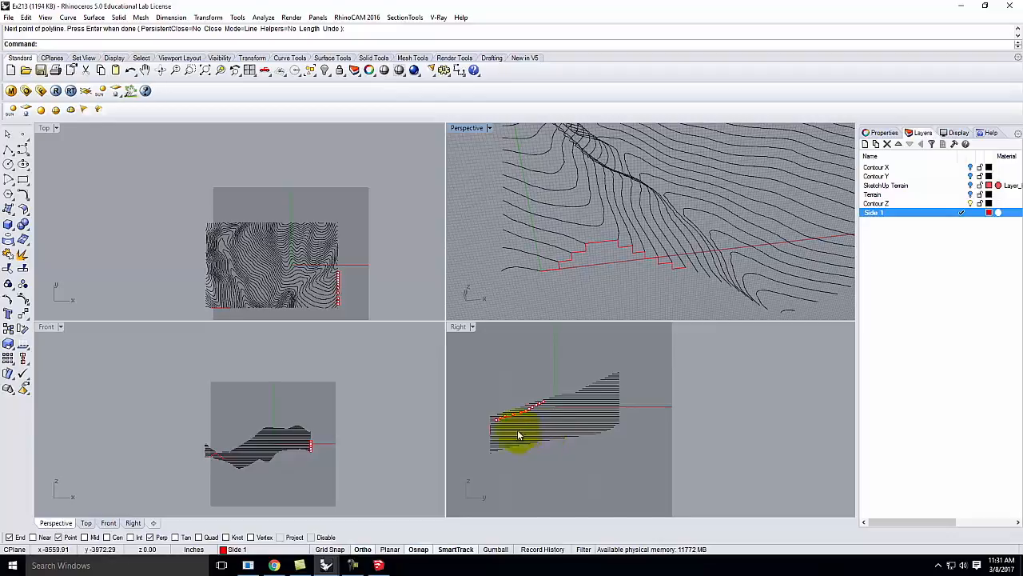
{"action": "scroll", "coordinate": [510, 420], "scroll_direction": "up", "scroll_amount": 9}
{"action": "scroll", "coordinate": [509, 418], "scroll_direction": "up", "scroll_amount": 5}
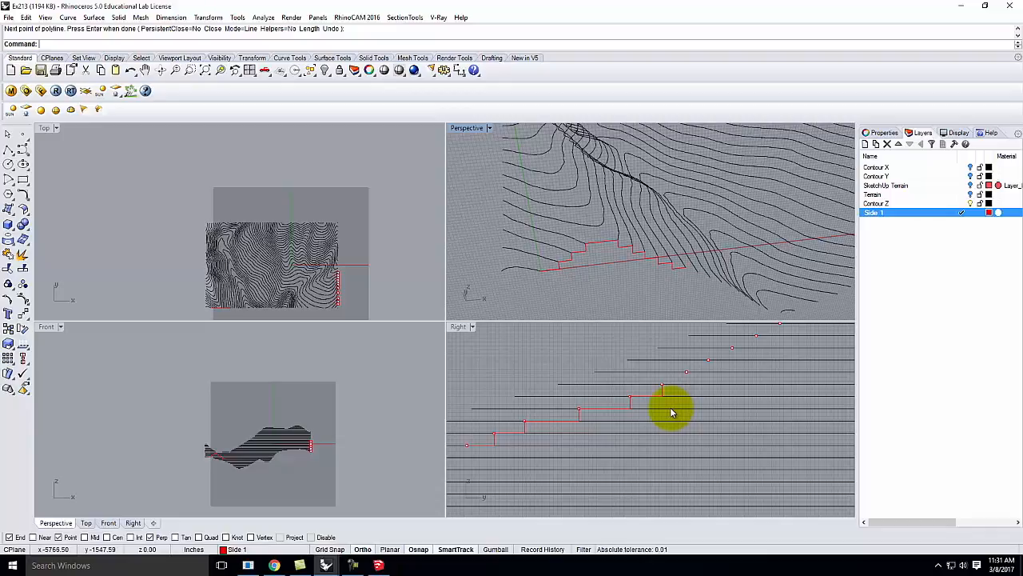
{"action": "left_click", "coordinate": [613, 411]}
{"action": "left_click", "coordinate": [651, 436]}
{"action": "scroll", "coordinate": [727, 367], "scroll_direction": "down", "scroll_amount": 2}
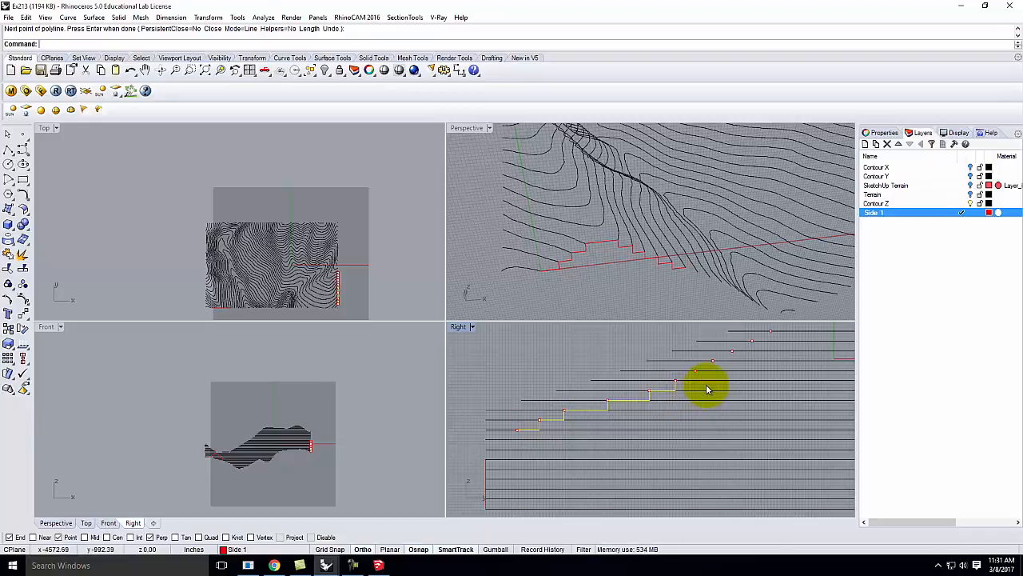
{"action": "scroll", "coordinate": [212, 460], "scroll_direction": "up", "scroll_amount": 6}
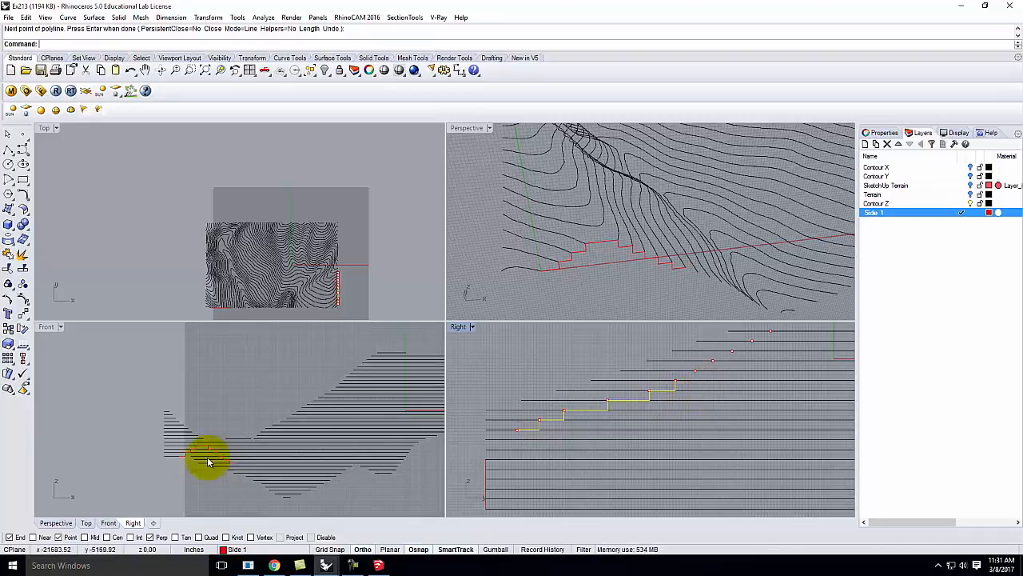
{"action": "scroll", "coordinate": [209, 438], "scroll_direction": "up", "scroll_amount": 2}
{"action": "key", "text": "Return"}
{"action": "left_click", "coordinate": [216, 415]}
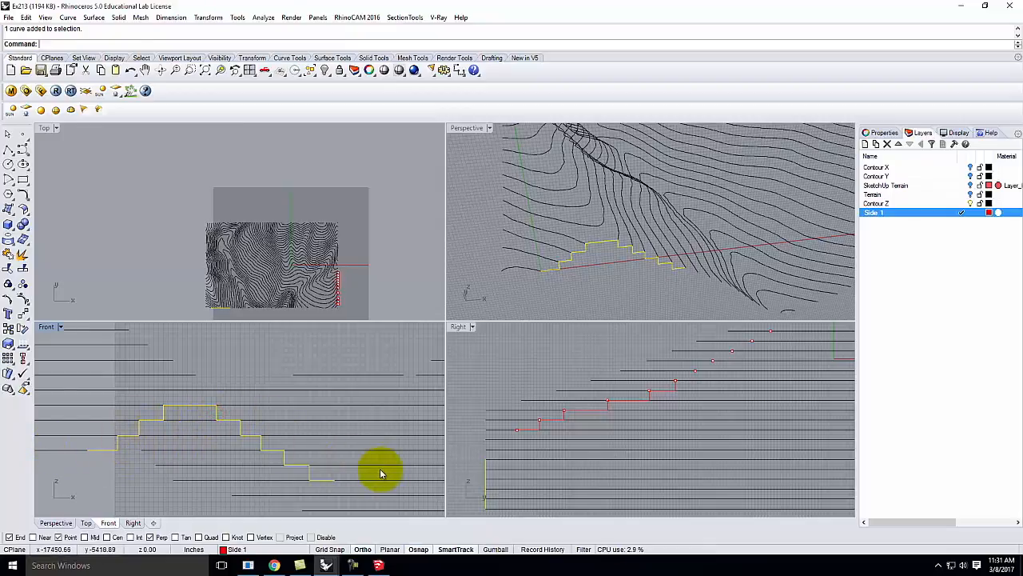
{"action": "scroll", "coordinate": [315, 430], "scroll_direction": "down", "scroll_amount": 2}
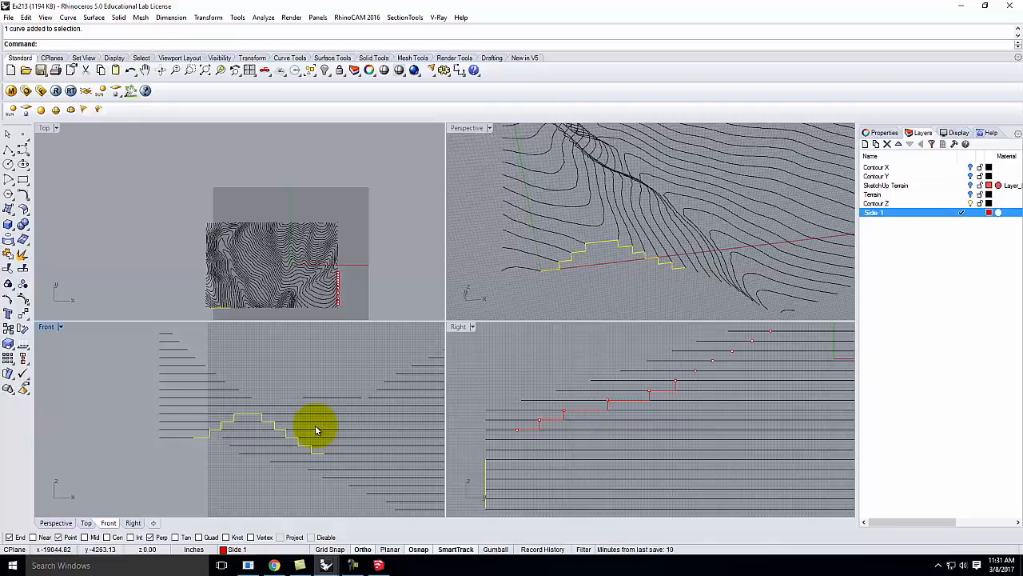
Reset the Perspective viewport's CPlane to World Top and clear the selection of the front stepped profile
{"action": "left_click", "coordinate": [473, 128]}
{"action": "right_click_drag", "start_coordinate": [534, 229], "coordinate": [605, 206]}
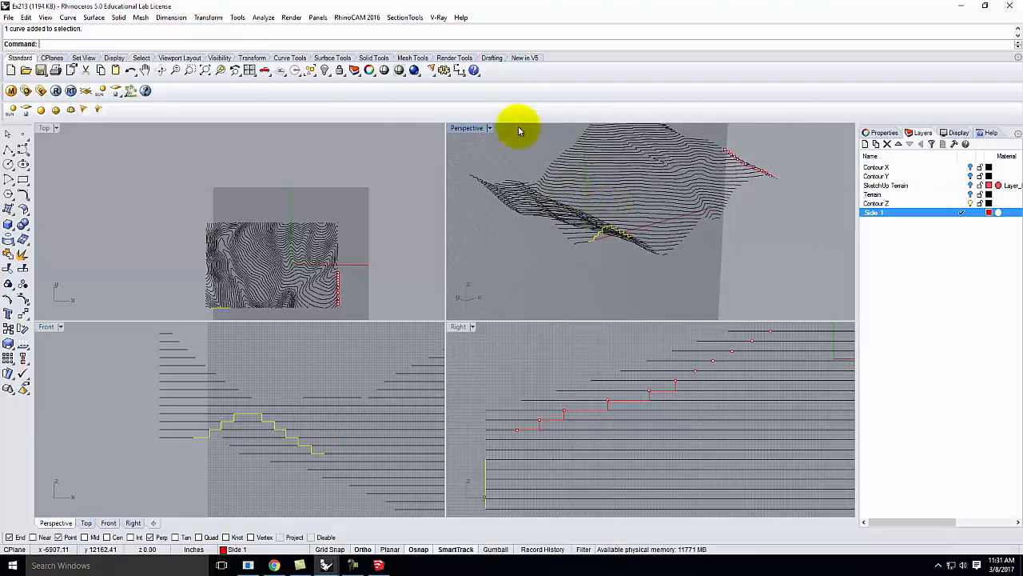
{"action": "left_click", "coordinate": [489, 128]}
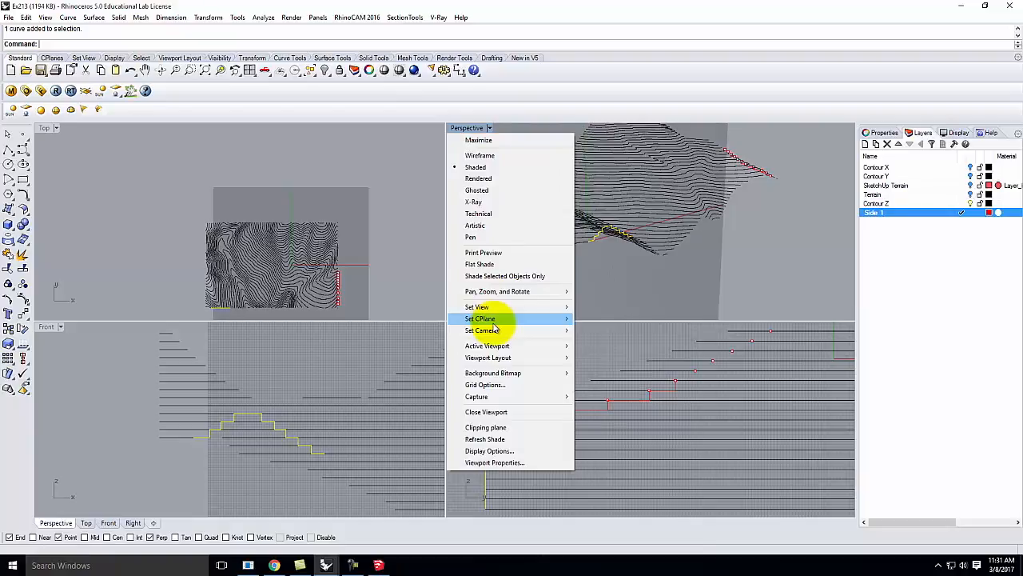
{"action": "mouse_move", "coordinate": [497, 321]}
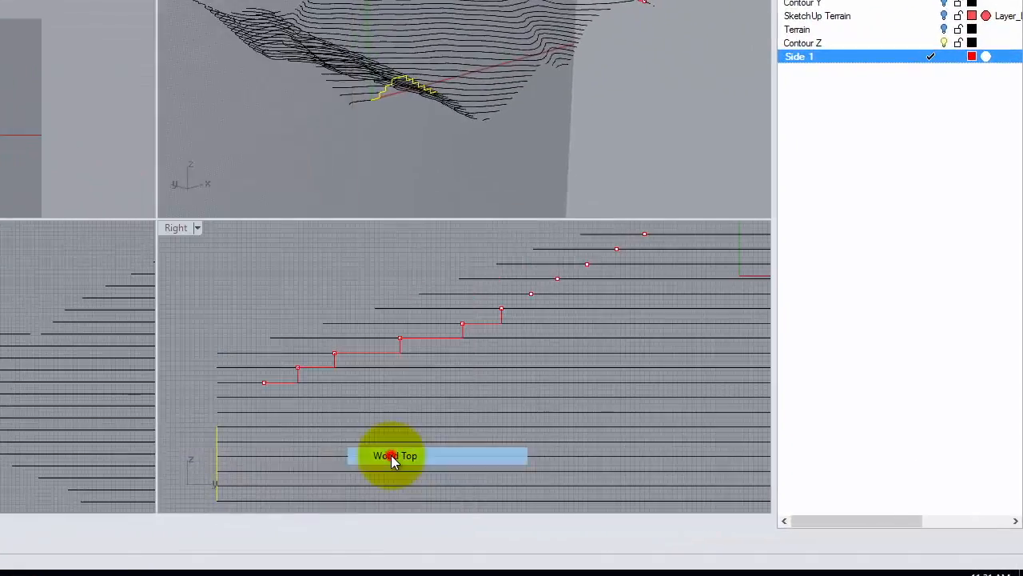
{"action": "left_click", "coordinate": [390, 455]}
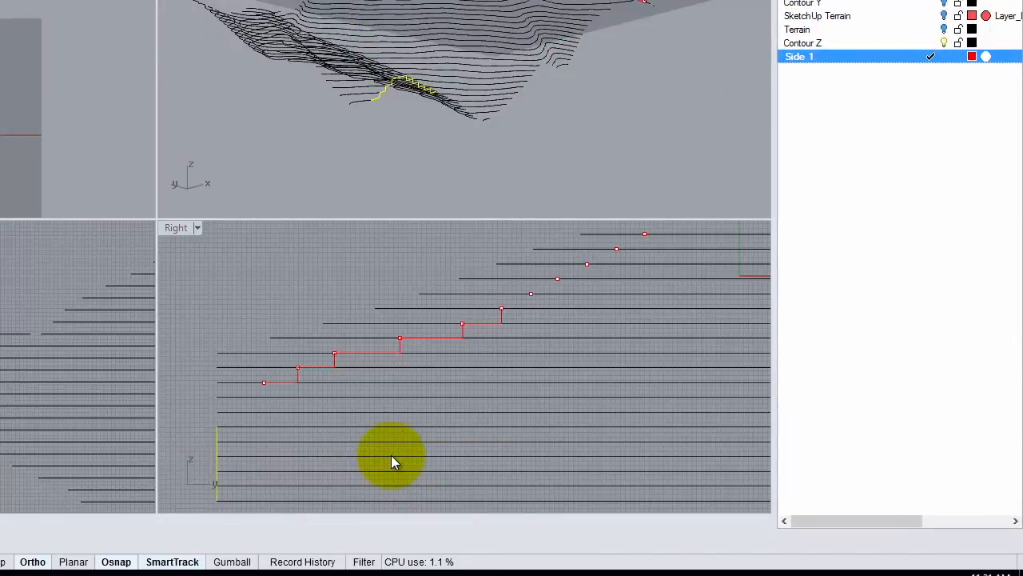
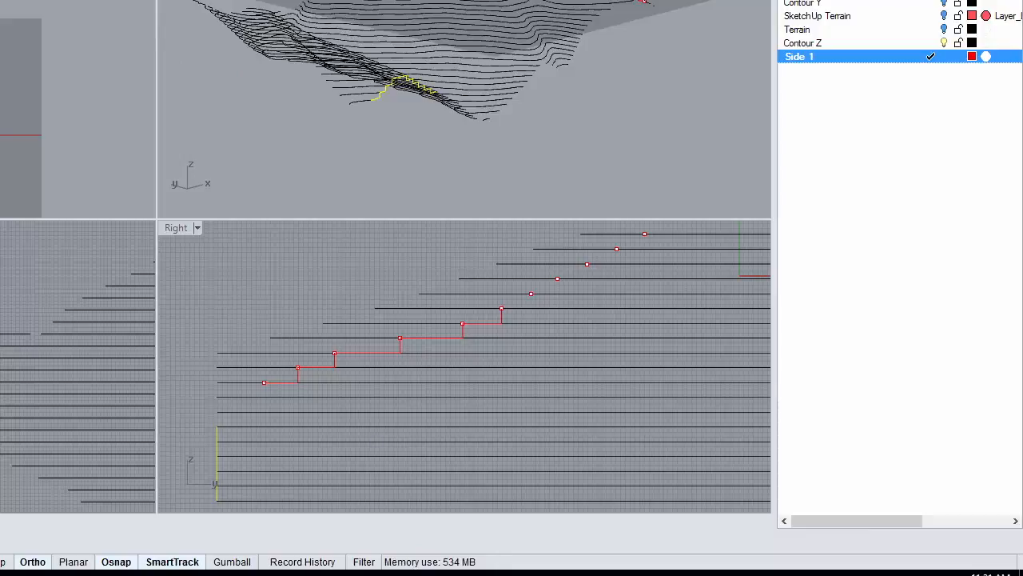
{"action": "left_click", "coordinate": [231, 95]}
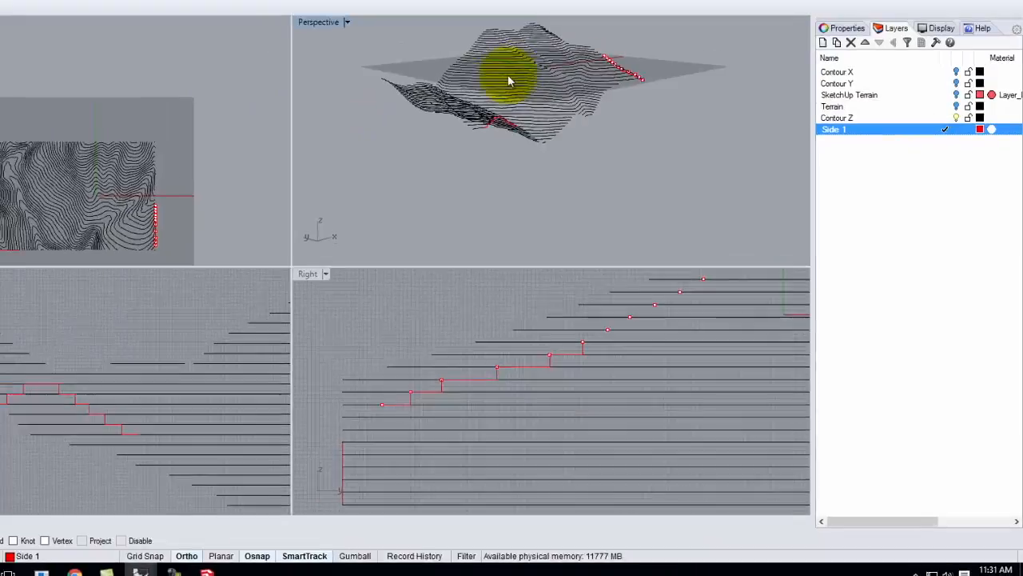
{"action": "scroll", "coordinate": [509, 80], "scroll_direction": "up", "scroll_amount": 5}
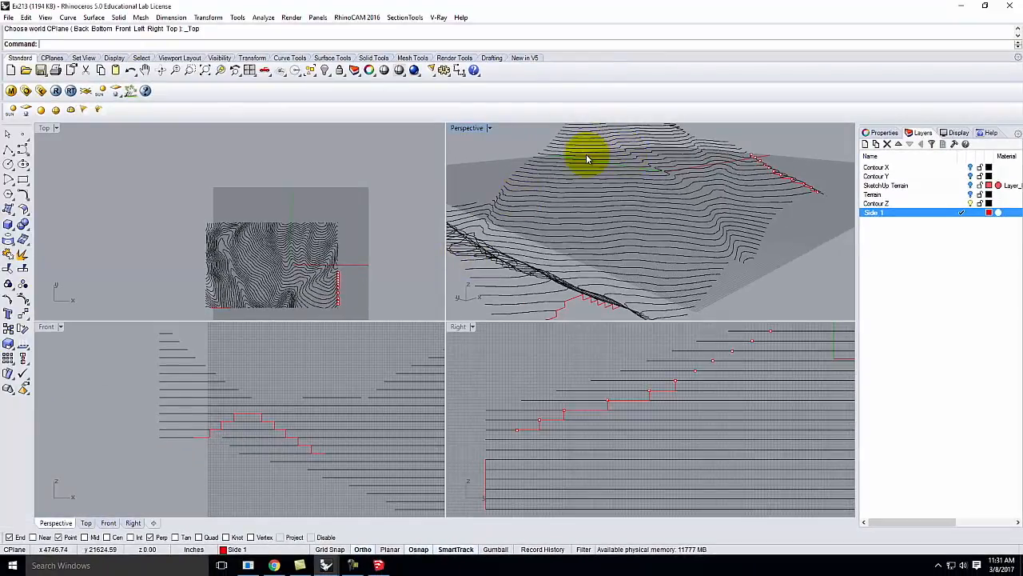
Minimize the current model and switch to the Rhino window with the Ex212 file
{"action": "left_click", "coordinate": [962, 12]}
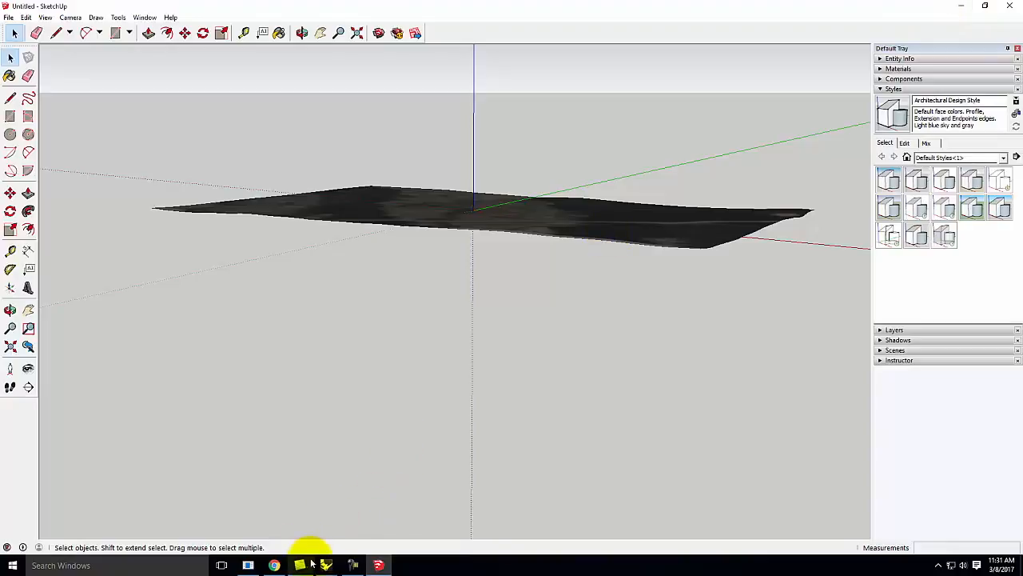
{"action": "mouse_move", "coordinate": [324, 564]}
{"action": "mouse_move", "coordinate": [364, 532]}
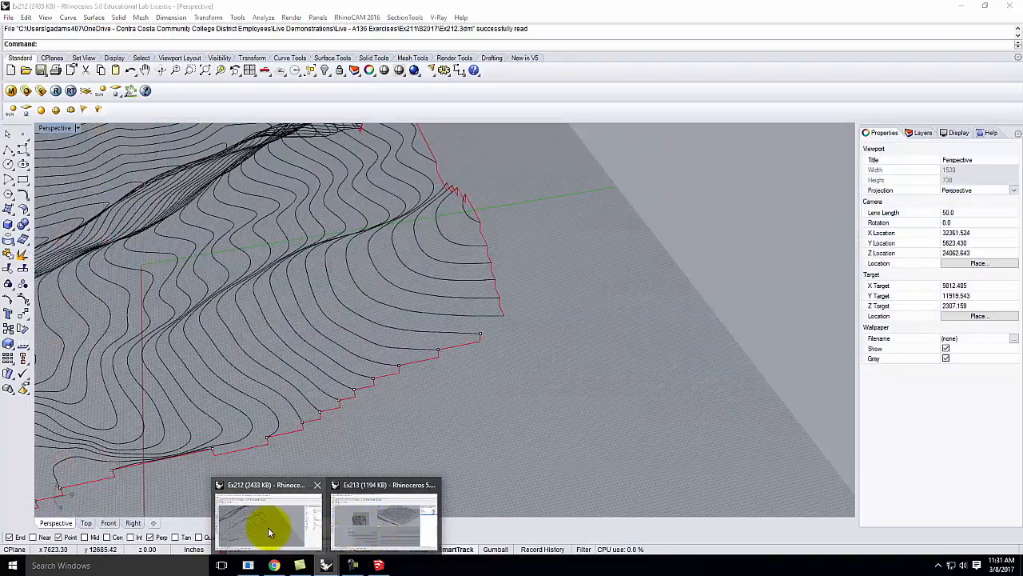
{"action": "left_click", "coordinate": [268, 527]}
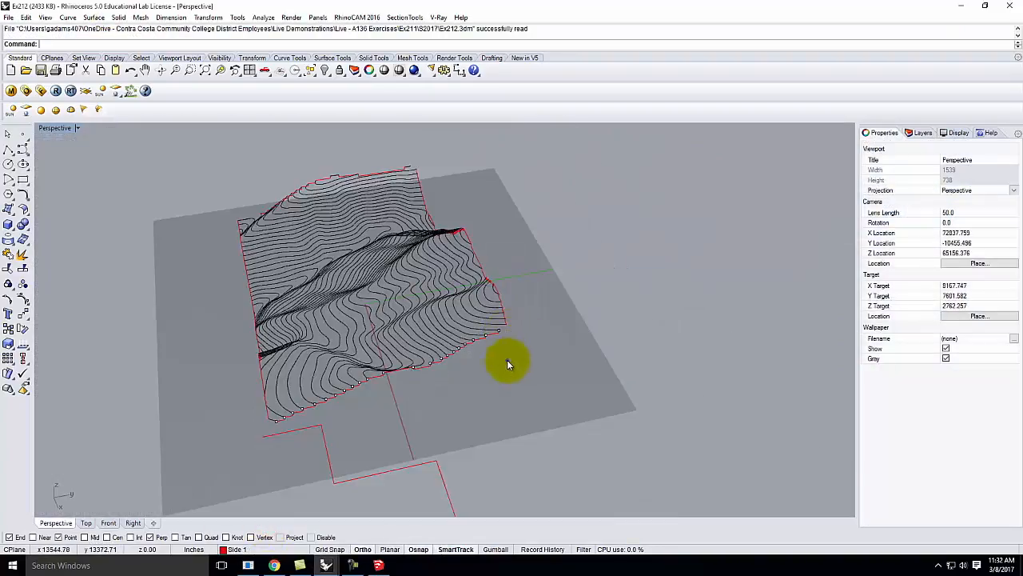
Delete the stray large stepped polyline lying outside the terrain contours
{"action": "right_click_drag", "start_coordinate": [507, 365], "coordinate": [413, 352]}
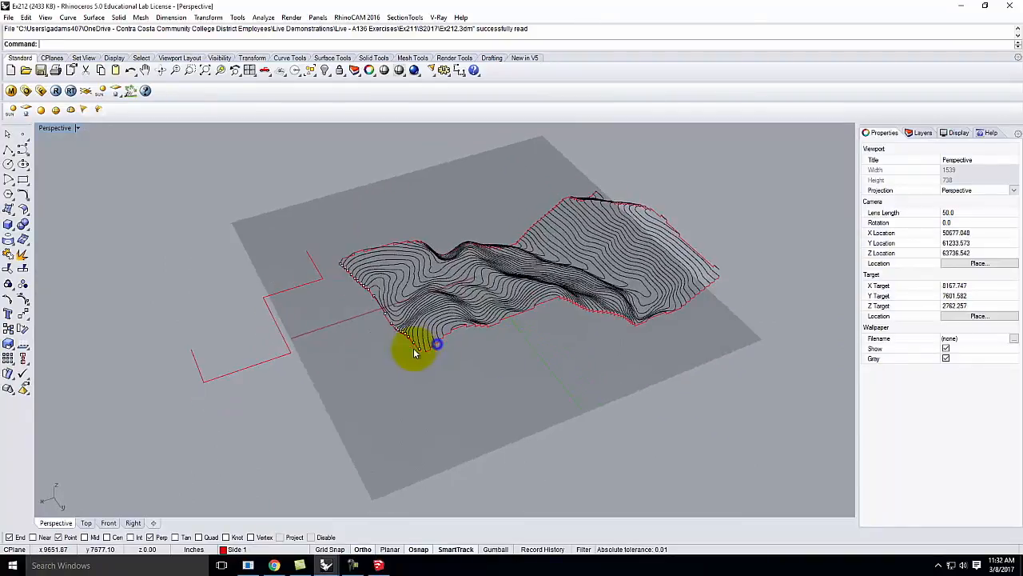
{"action": "left_click", "coordinate": [274, 291]}
{"action": "key", "text": "Delete"}
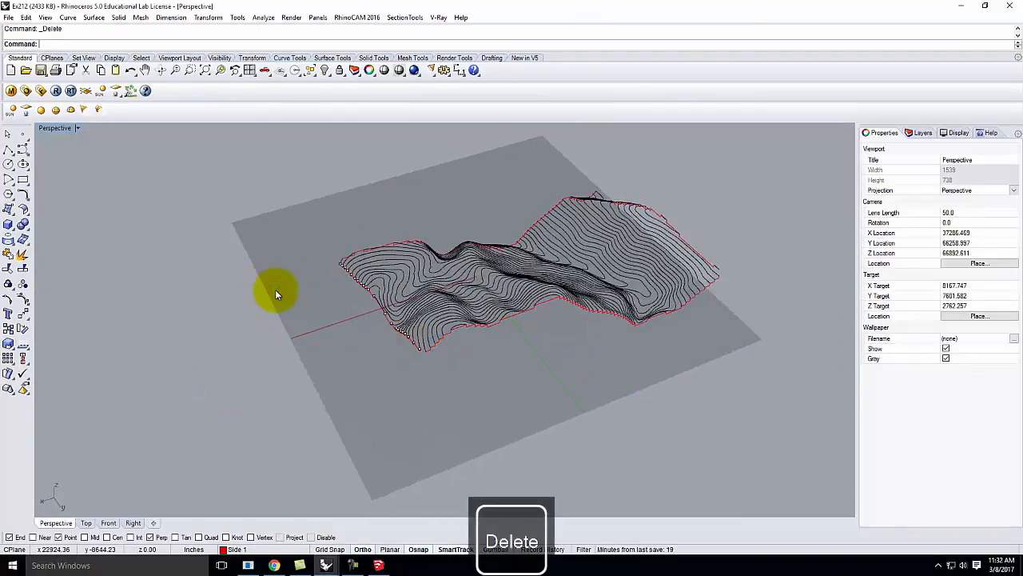
Examine the finished stepped profiles along the sides of the terrain contours from several angles
{"action": "scroll", "coordinate": [568, 330], "scroll_direction": "up", "scroll_amount": 8}
{"action": "mouse_move", "coordinate": [614, 373]}
{"action": "right_mouse_down"}
{"action": "mouse_move", "coordinate": [481, 347]}
{"action": "mouse_move", "coordinate": [449, 369]}
{"action": "mouse_move", "coordinate": [709, 348]}
{"action": "mouse_move", "coordinate": [609, 367]}
{"action": "right_mouse_up"}
{"action": "scroll", "coordinate": [406, 405], "scroll_direction": "down", "scroll_amount": 6}
{"action": "right_click_drag", "start_coordinate": [405, 404], "coordinate": [206, 413], "text": "shift"}
{"action": "scroll", "coordinate": [263, 417], "scroll_direction": "up", "scroll_amount": 3}
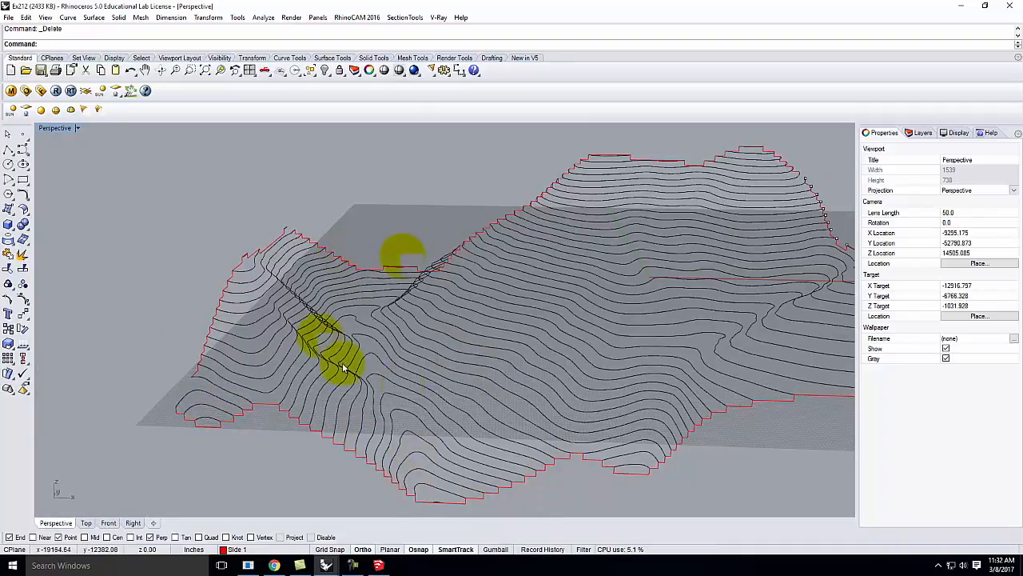
{"action": "right_click_drag", "start_coordinate": [376, 358], "coordinate": [361, 343]}
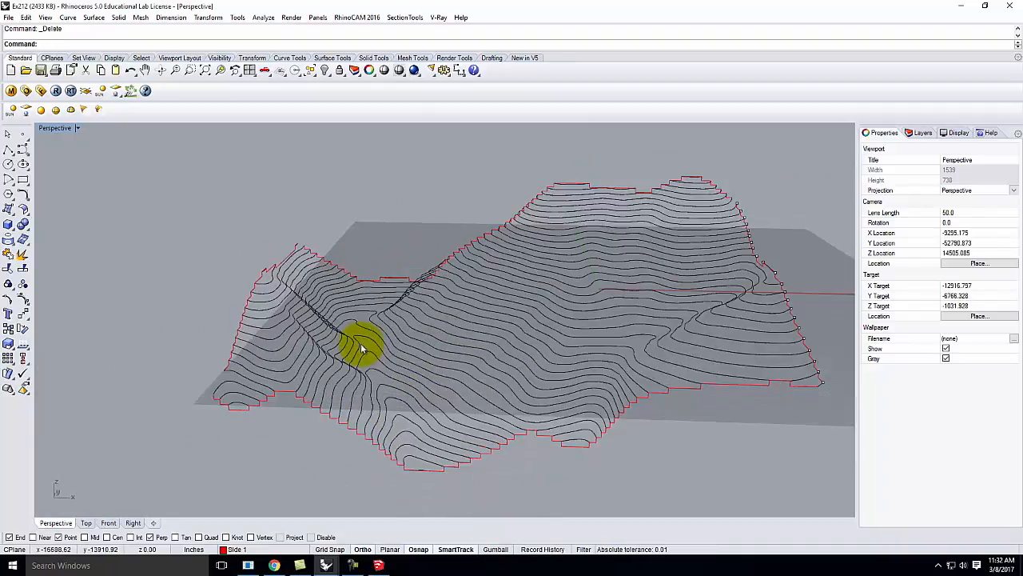
{"action": "right_click_drag", "start_coordinate": [621, 347], "coordinate": [627, 370]}
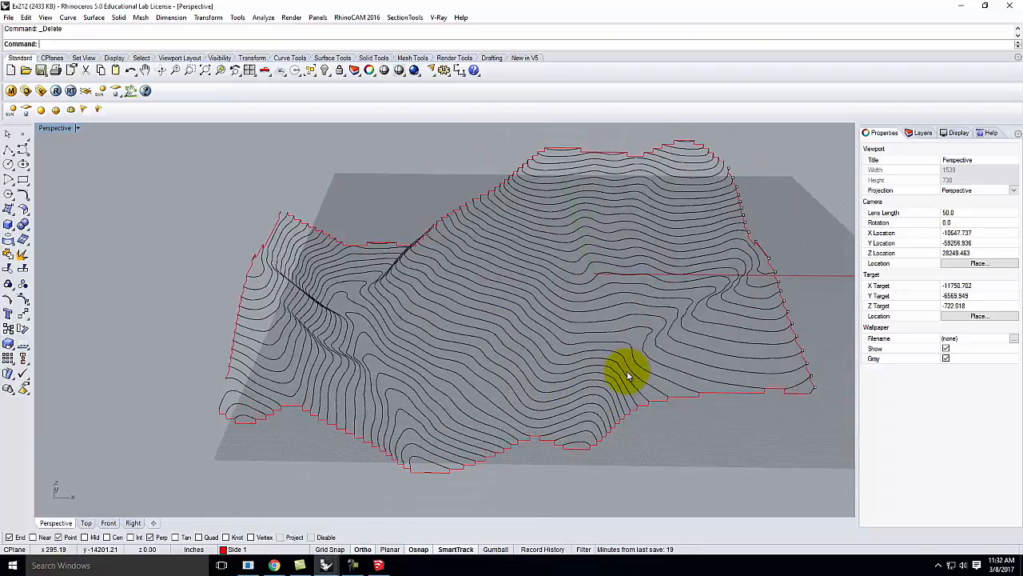
{"action": "scroll", "coordinate": [577, 334], "scroll_direction": "down", "scroll_amount": 3}
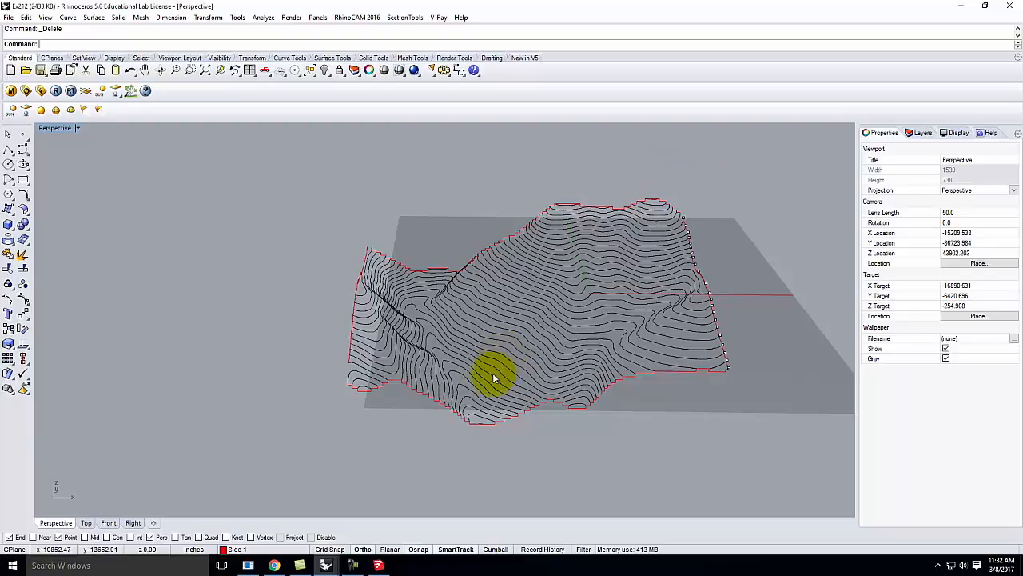
Delete the tiny leftover contour curve on the lowest step of the front edge profile
{"action": "scroll", "coordinate": [472, 423], "scroll_direction": "up", "scroll_amount": 5}
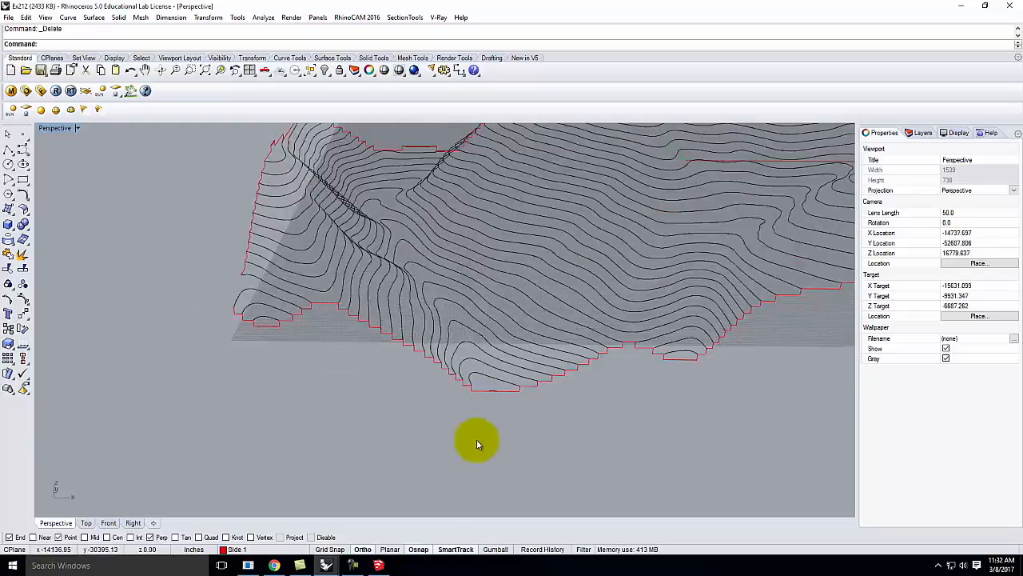
{"action": "scroll", "coordinate": [484, 391], "scroll_direction": "up", "scroll_amount": 2}
{"action": "scroll", "coordinate": [526, 376], "scroll_direction": "up", "scroll_amount": 3}
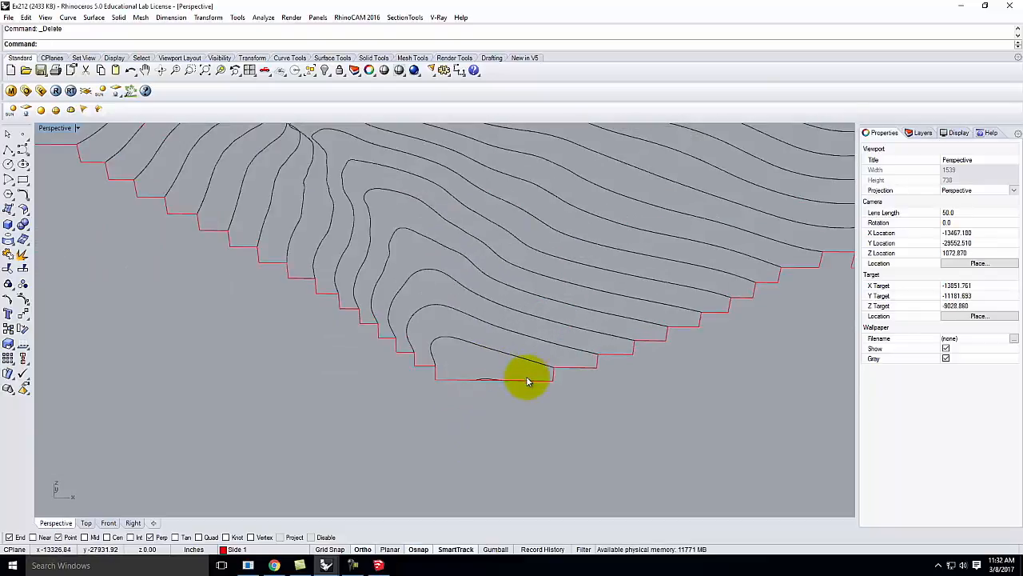
{"action": "scroll", "coordinate": [526, 382], "scroll_direction": "up", "scroll_amount": 4}
{"action": "left_click", "coordinate": [439, 362]}
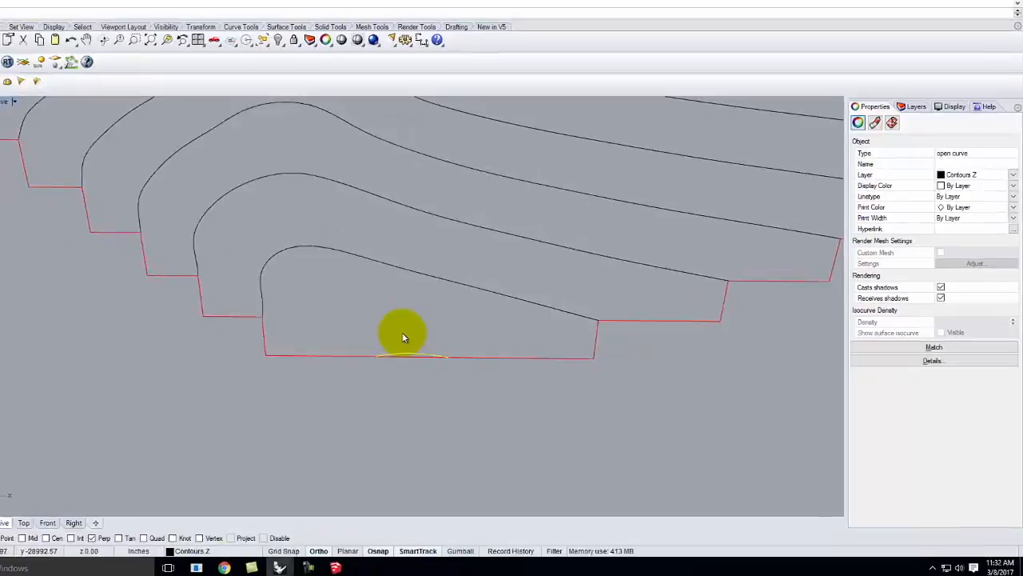
{"action": "right_click_drag", "start_coordinate": [431, 335], "coordinate": [429, 384]}
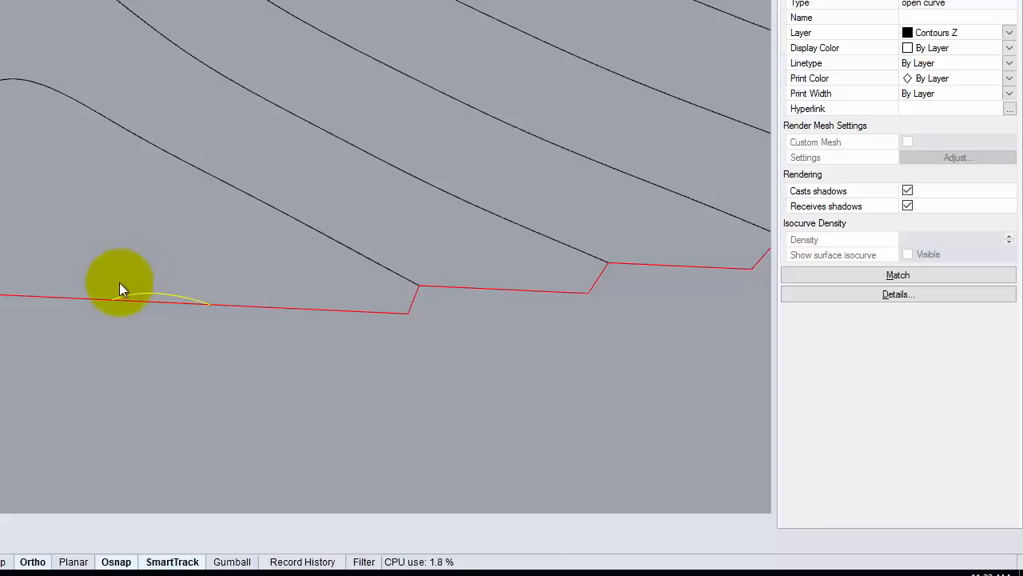
{"action": "left_click", "coordinate": [164, 269]}
{"action": "left_click", "coordinate": [163, 289]}
{"action": "key", "text": "Delete"}
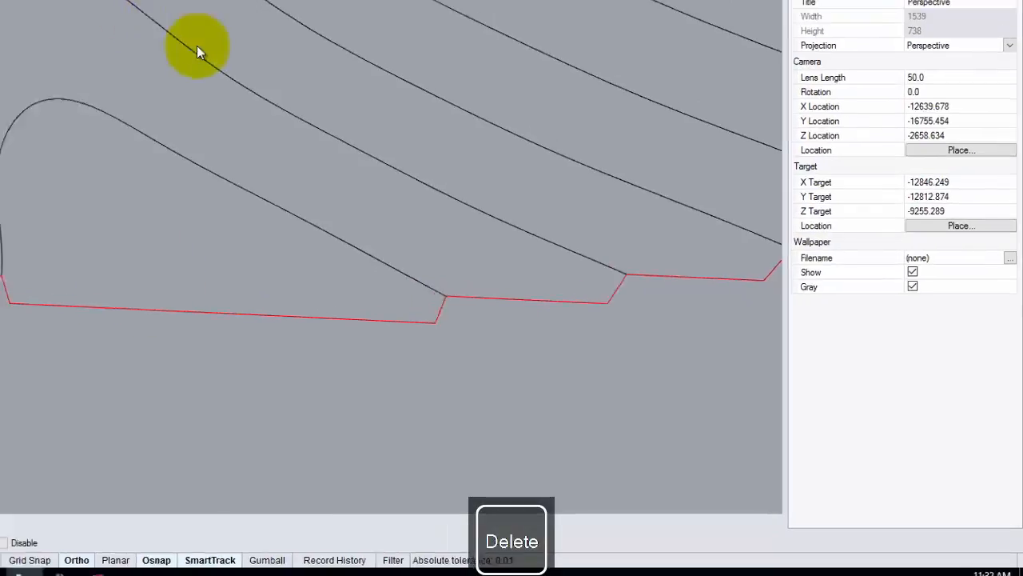
{"action": "scroll", "coordinate": [222, 45], "scroll_direction": "down", "scroll_amount": 4}
{"action": "scroll", "coordinate": [111, 156], "scroll_direction": "down", "scroll_amount": 4}
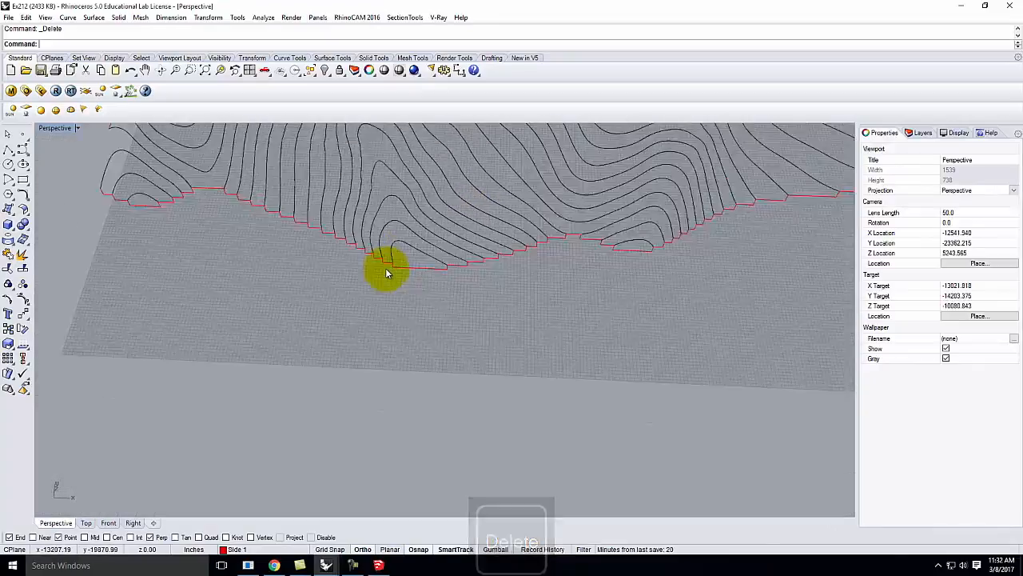
Examine the lowest contours and the stepped profile along the terrain's front edge from several angles
{"action": "scroll", "coordinate": [657, 229], "scroll_direction": "up", "scroll_amount": 4}
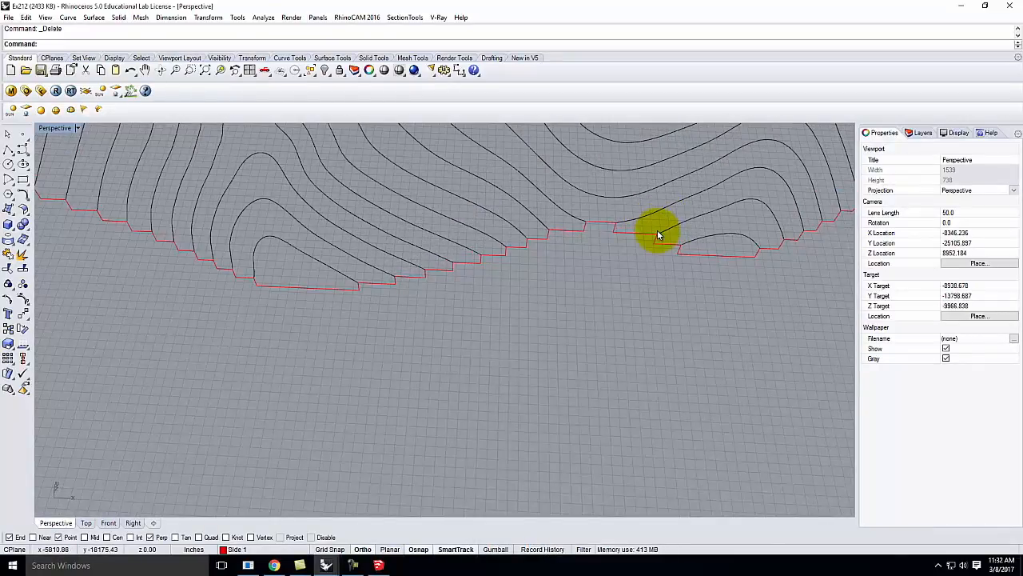
{"action": "scroll", "coordinate": [439, 268], "scroll_direction": "down", "scroll_amount": 2}
{"action": "scroll", "coordinate": [494, 299], "scroll_direction": "down", "scroll_amount": 3}
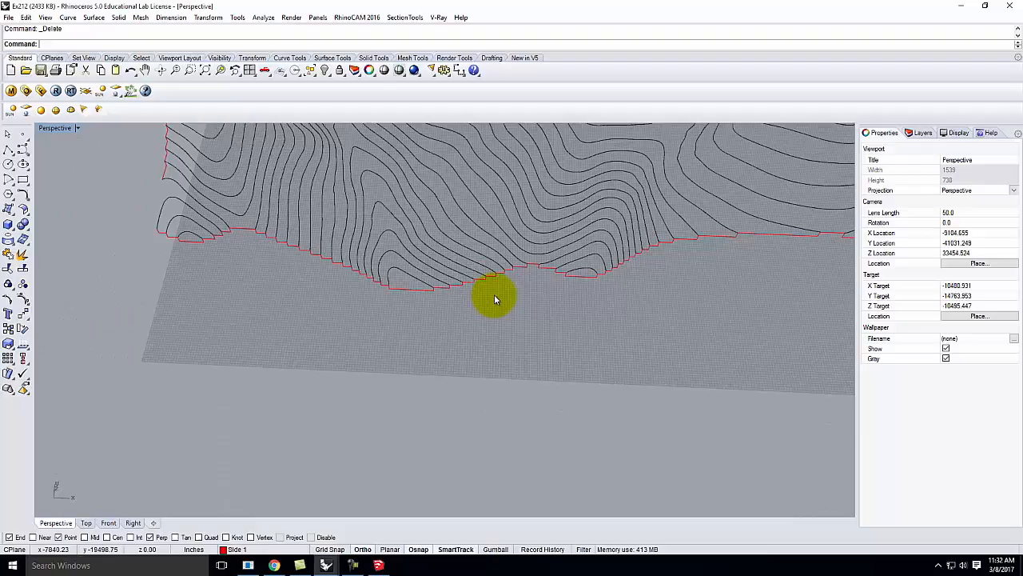
{"action": "scroll", "coordinate": [405, 286], "scroll_direction": "up", "scroll_amount": 3}
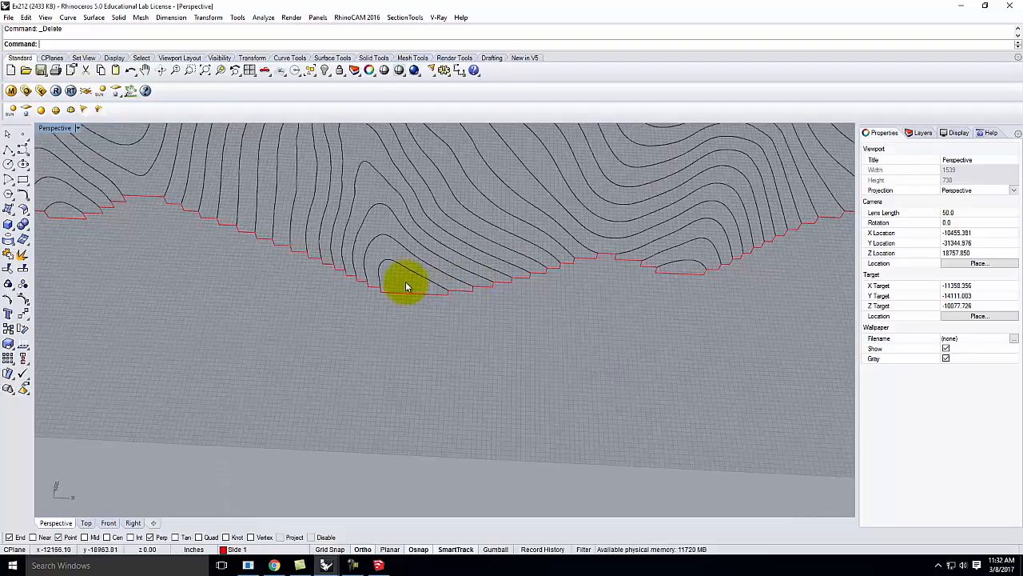
{"action": "scroll", "coordinate": [431, 295], "scroll_direction": "up", "scroll_amount": 8}
{"action": "right_click_drag", "start_coordinate": [422, 301], "coordinate": [424, 230]}
{"action": "scroll", "coordinate": [308, 293], "scroll_direction": "up", "scroll_amount": 4}
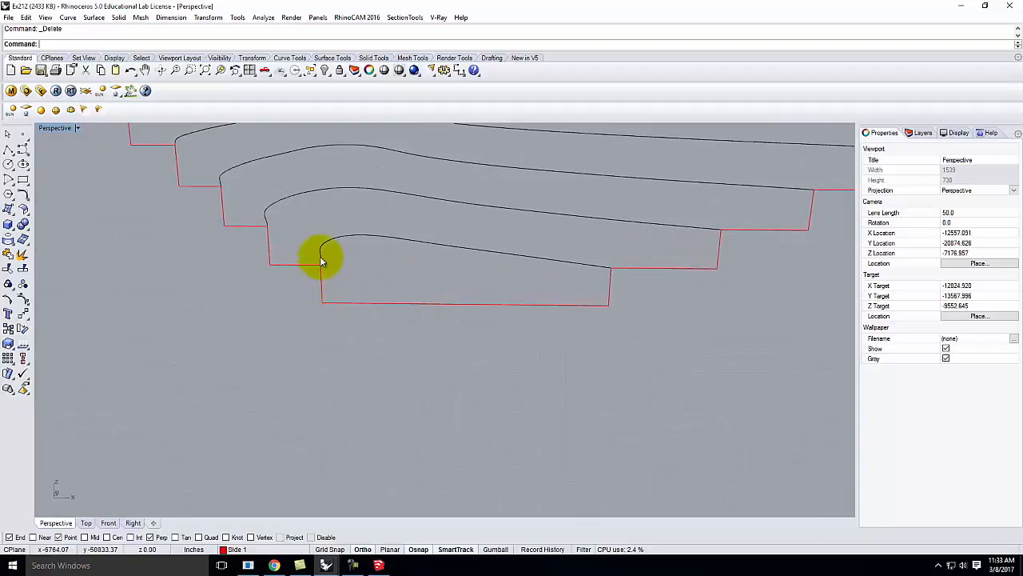
{"action": "left_click", "coordinate": [320, 260]}
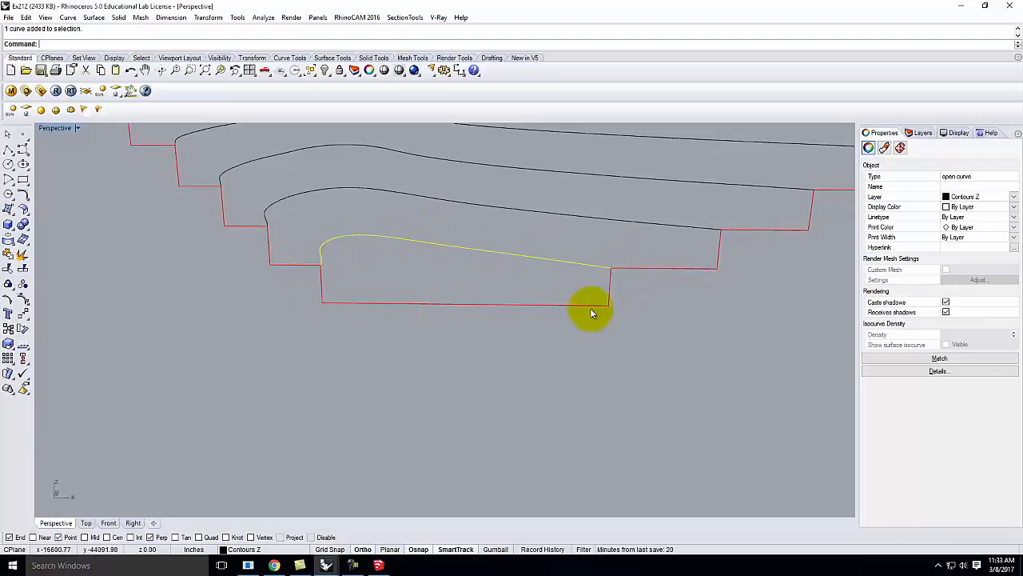
{"action": "scroll", "coordinate": [464, 350], "scroll_direction": "down", "scroll_amount": 15}
{"action": "scroll", "coordinate": [554, 293], "scroll_direction": "up", "scroll_amount": 2}
{"action": "scroll", "coordinate": [553, 293], "scroll_direction": "up", "scroll_amount": 6}
{"action": "right_click_drag", "start_coordinate": [616, 309], "coordinate": [589, 303]}
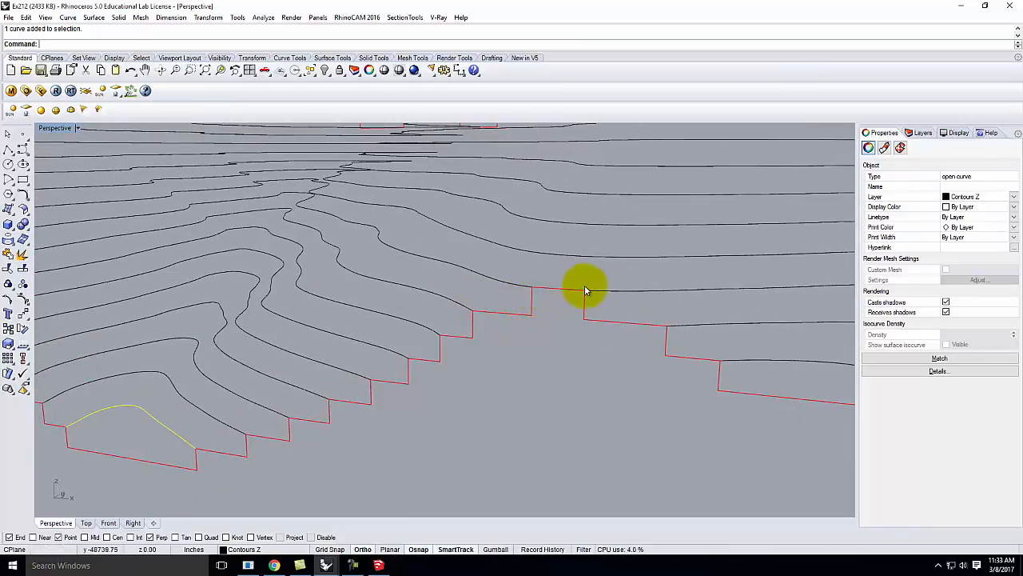
{"action": "right_click_drag", "start_coordinate": [588, 319], "coordinate": [653, 342]}
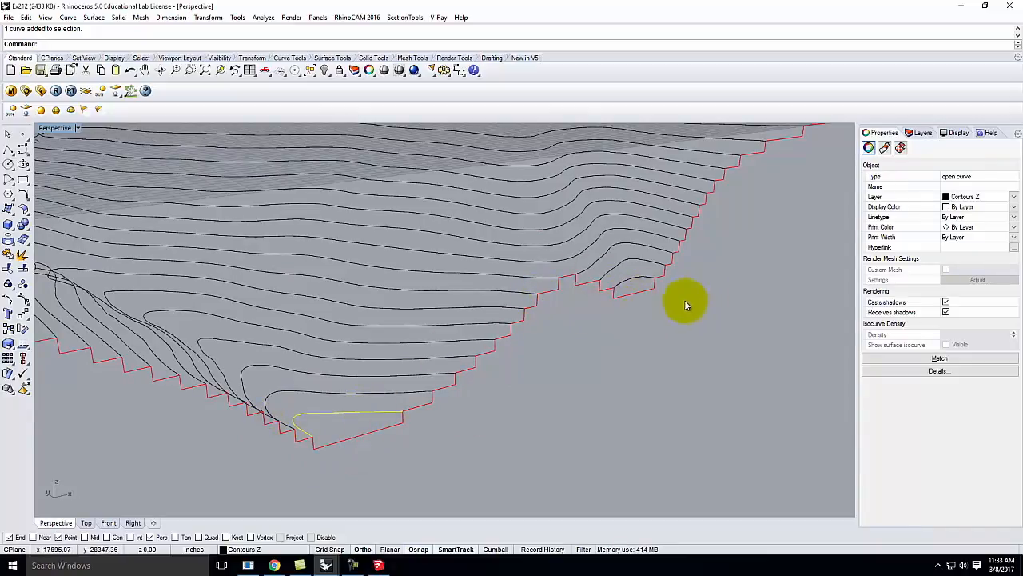
{"action": "right_click_drag", "start_coordinate": [680, 302], "coordinate": [674, 308]}
{"action": "scroll", "coordinate": [540, 339], "scroll_direction": "up", "scroll_amount": 5}
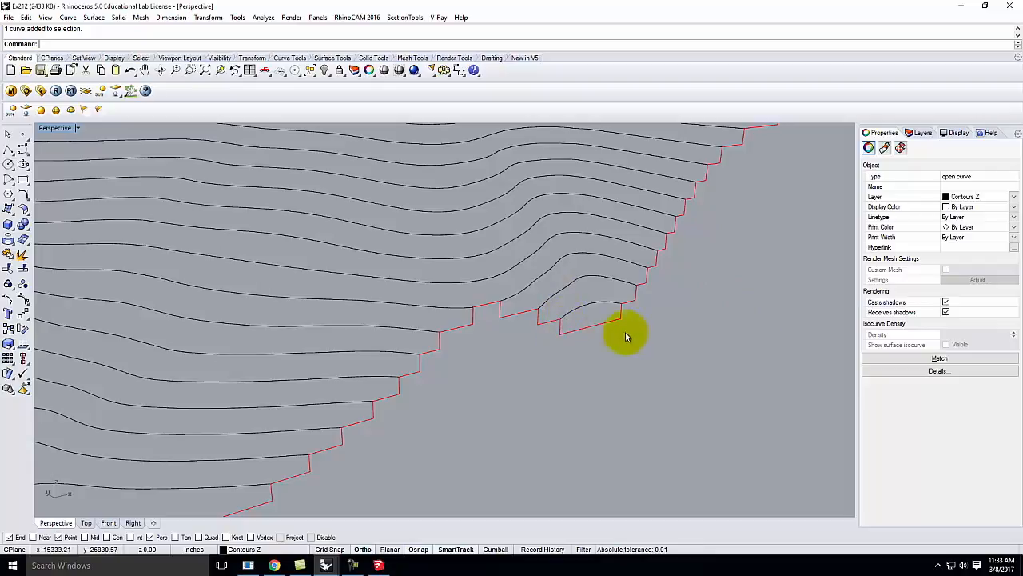
{"action": "scroll", "coordinate": [371, 375], "scroll_direction": "down", "scroll_amount": 5}
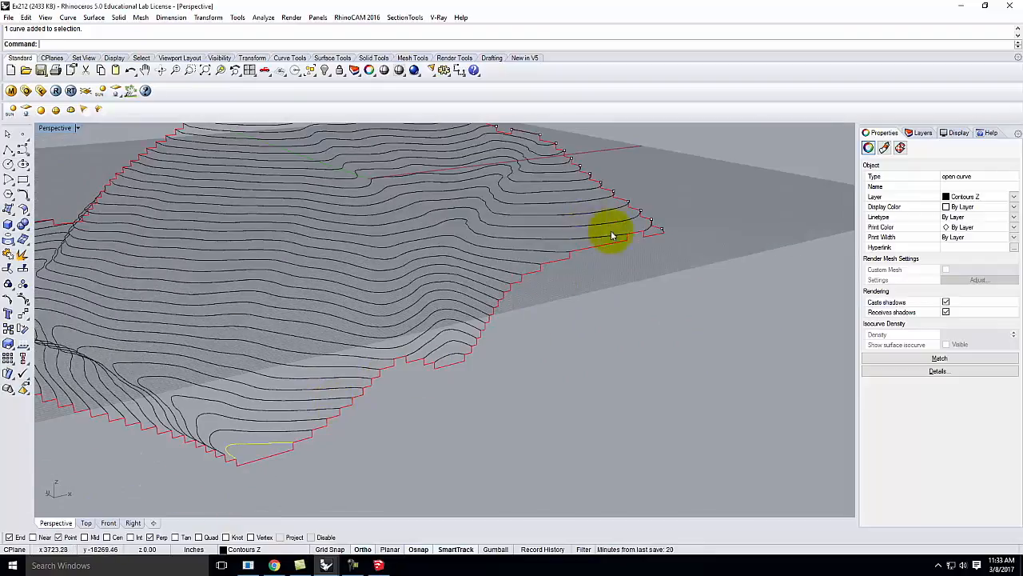
{"action": "scroll", "coordinate": [642, 230], "scroll_direction": "up", "scroll_amount": 5}
Try exploding the front edge's stepped profile into individual segments and undo it
{"action": "left_click", "coordinate": [559, 251]}
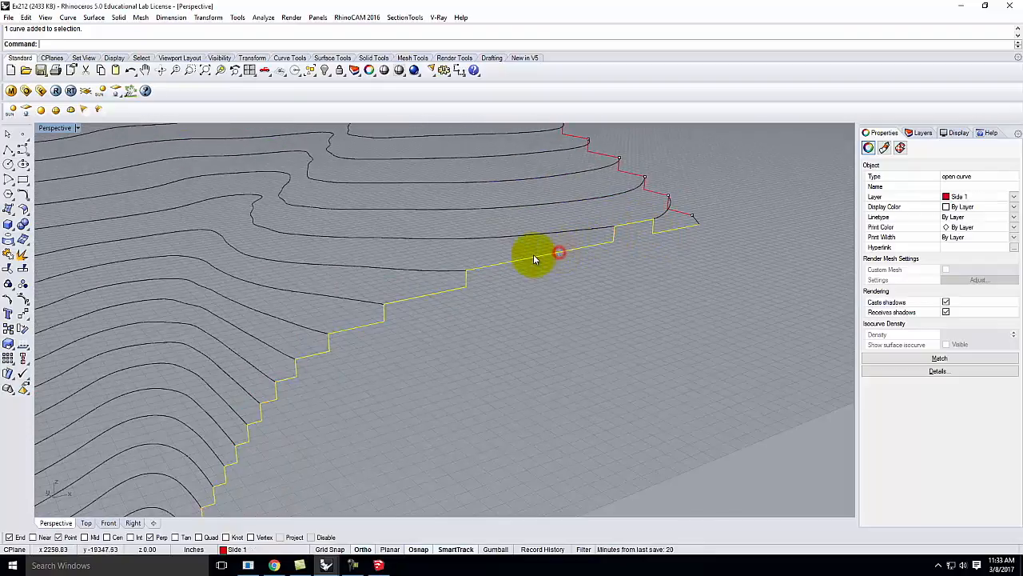
{"action": "scroll", "coordinate": [477, 281], "scroll_direction": "down", "scroll_amount": 3}
{"action": "scroll", "coordinate": [503, 263], "scroll_direction": "down", "scroll_amount": 3}
{"action": "right_click_drag", "start_coordinate": [578, 244], "coordinate": [411, 300]}
{"action": "scroll", "coordinate": [599, 224], "scroll_direction": "up", "scroll_amount": 6}
{"action": "right_click_drag", "start_coordinate": [602, 226], "coordinate": [456, 354]}
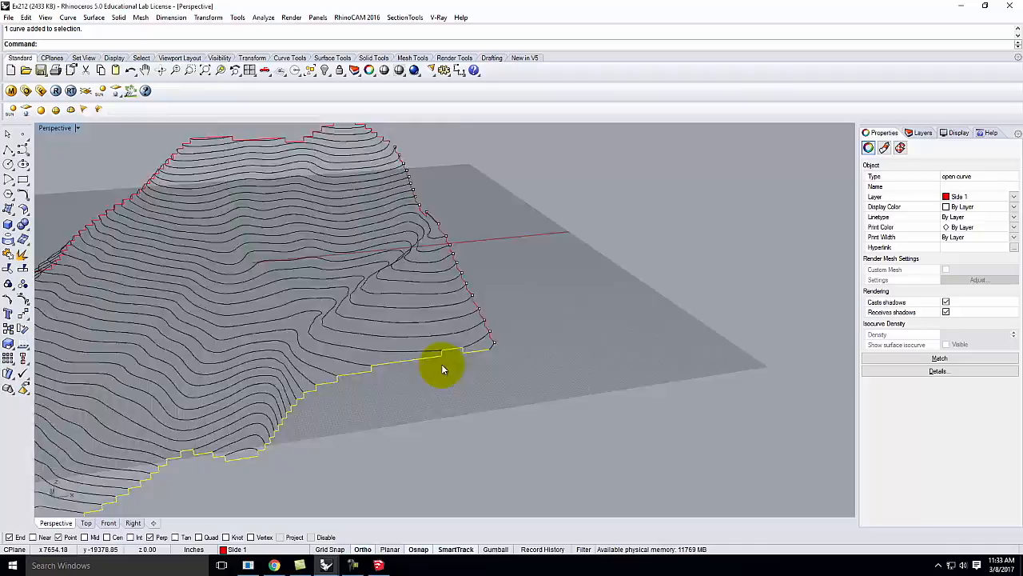
{"action": "scroll", "coordinate": [444, 370], "scroll_direction": "up", "scroll_amount": 4}
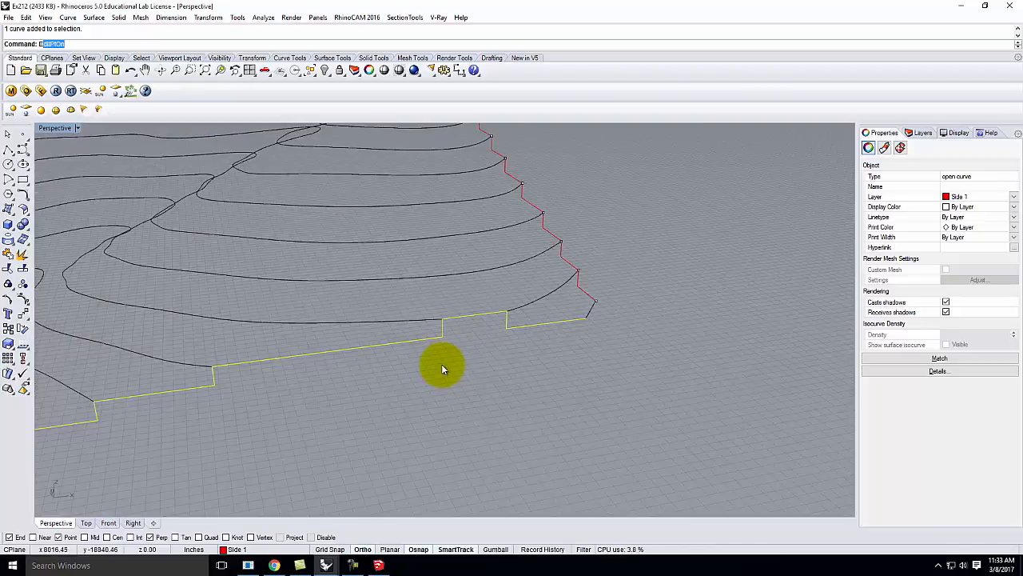
{"action": "key", "text": "Return"}
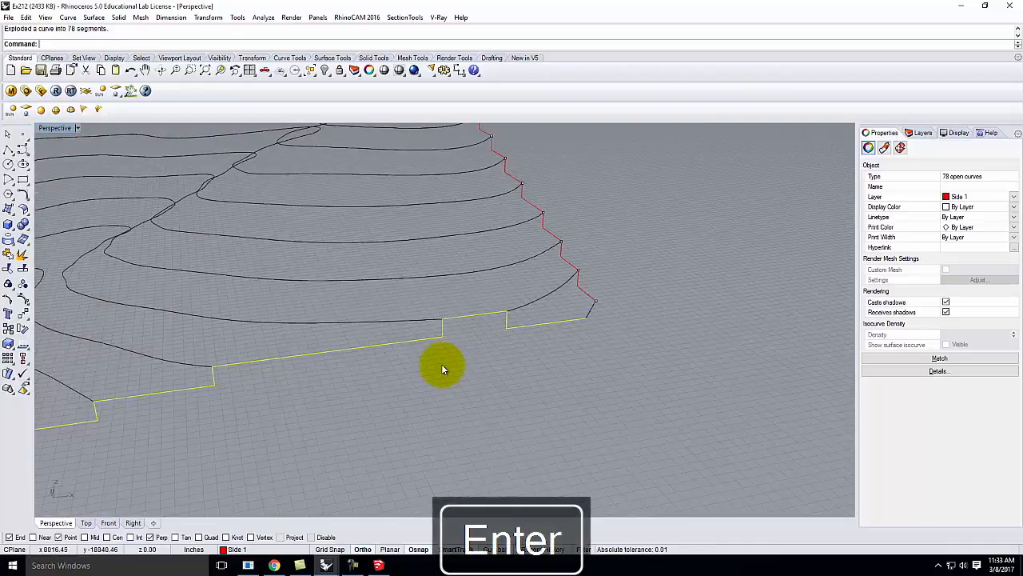
{"action": "scroll", "coordinate": [653, 314], "scroll_direction": "down", "scroll_amount": 4}
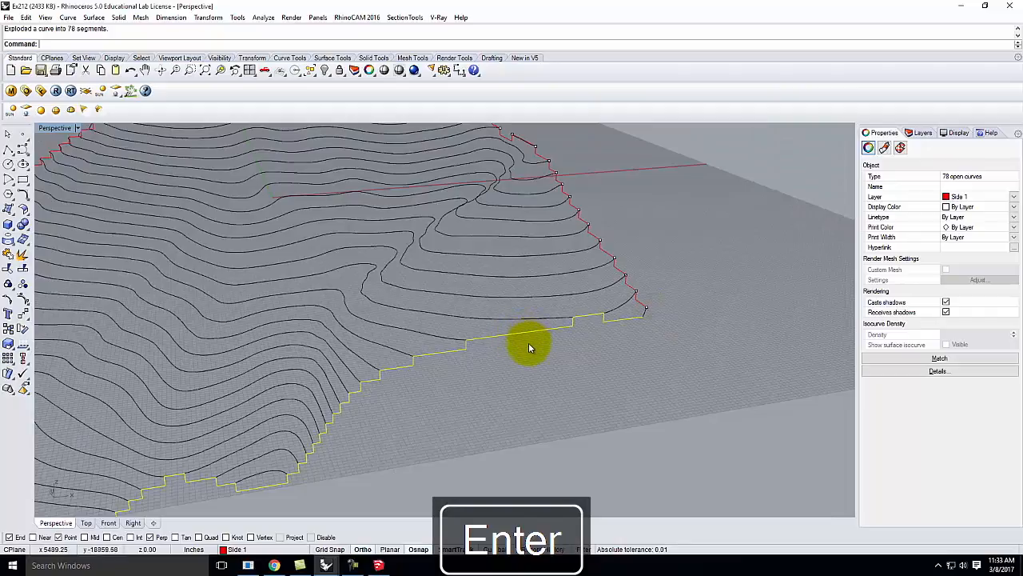
{"action": "key", "text": "Escape"}
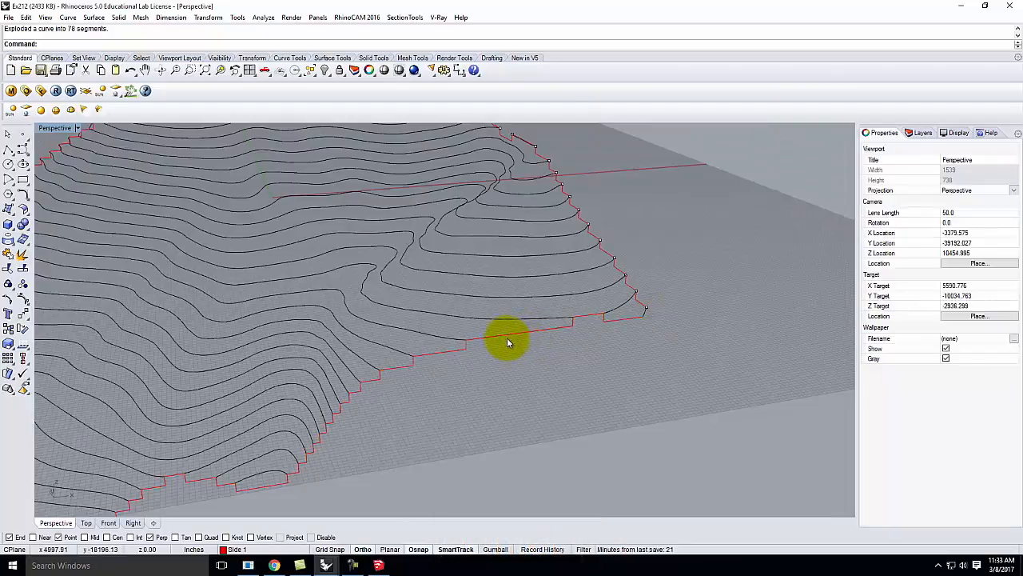
{"action": "left_click", "coordinate": [507, 337]}
{"action": "left_click", "coordinate": [466, 347], "text": "shift"}
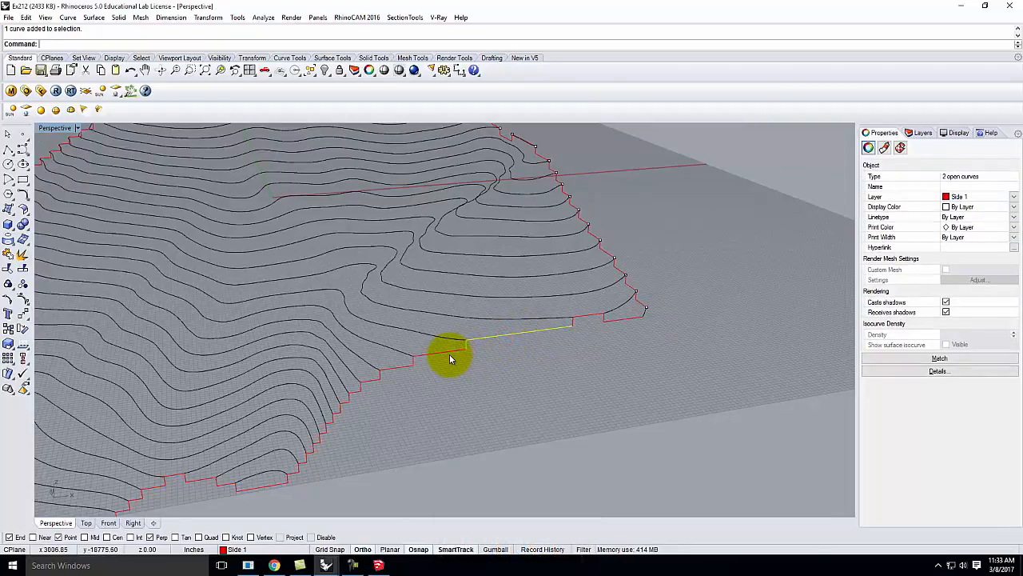
{"action": "key", "text": "ctrl+z"}
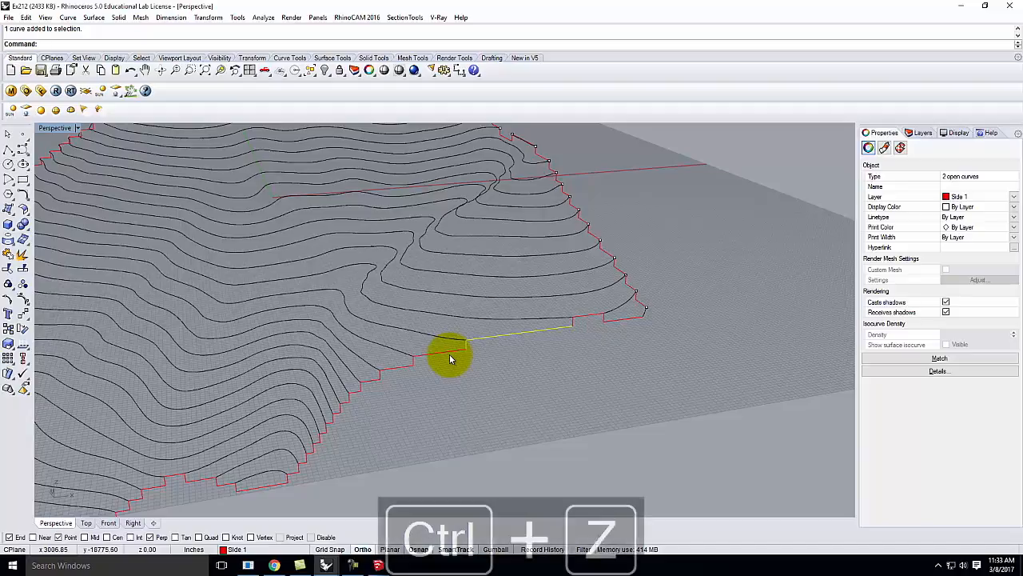
Explode the front edge profile and join its segments again, leaving out the short raised segment near the right corner
{"action": "left_click", "coordinate": [512, 344]}
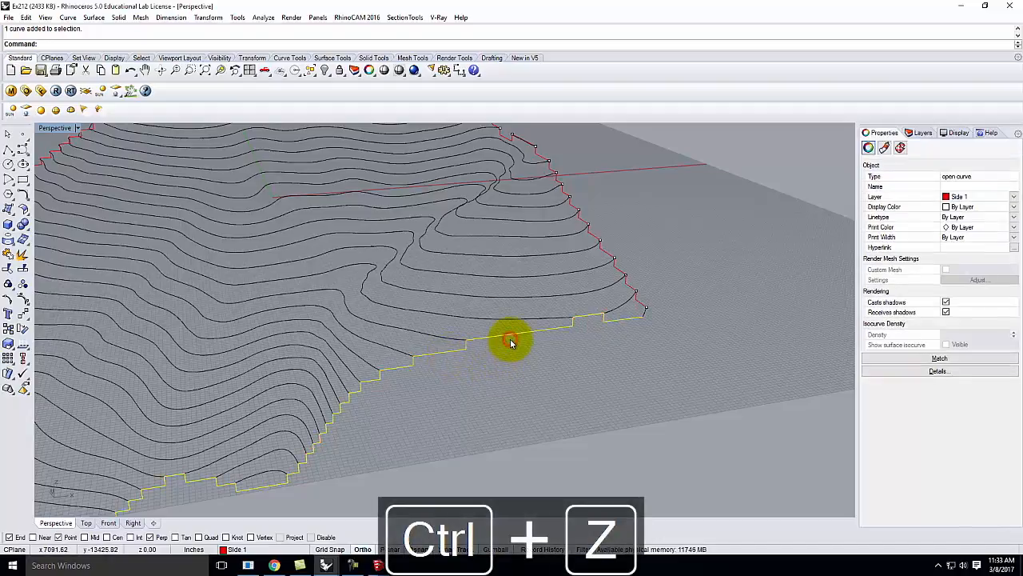
{"action": "key", "text": "Return"}
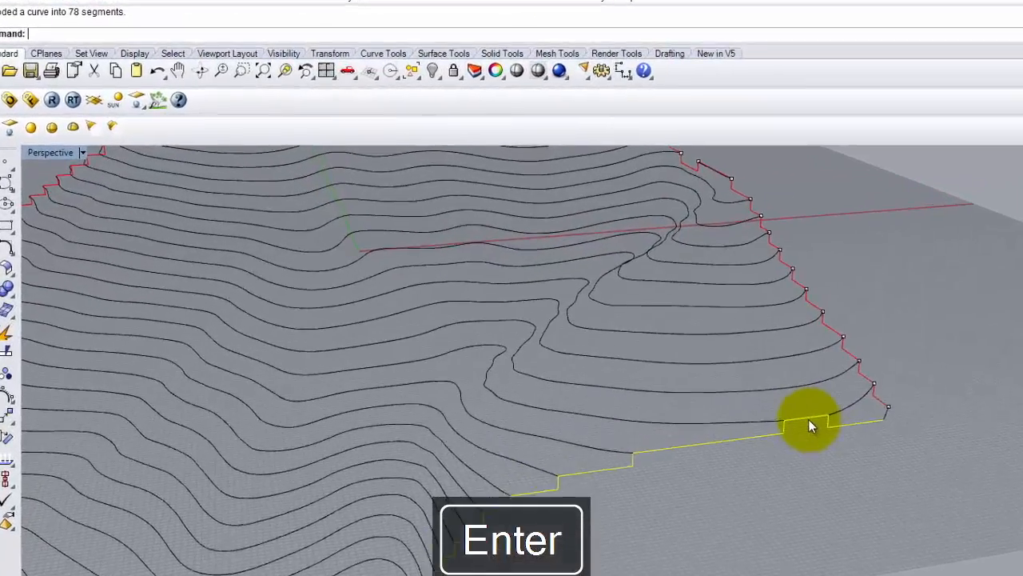
{"action": "left_click", "coordinate": [591, 320], "text": "ctrl"}
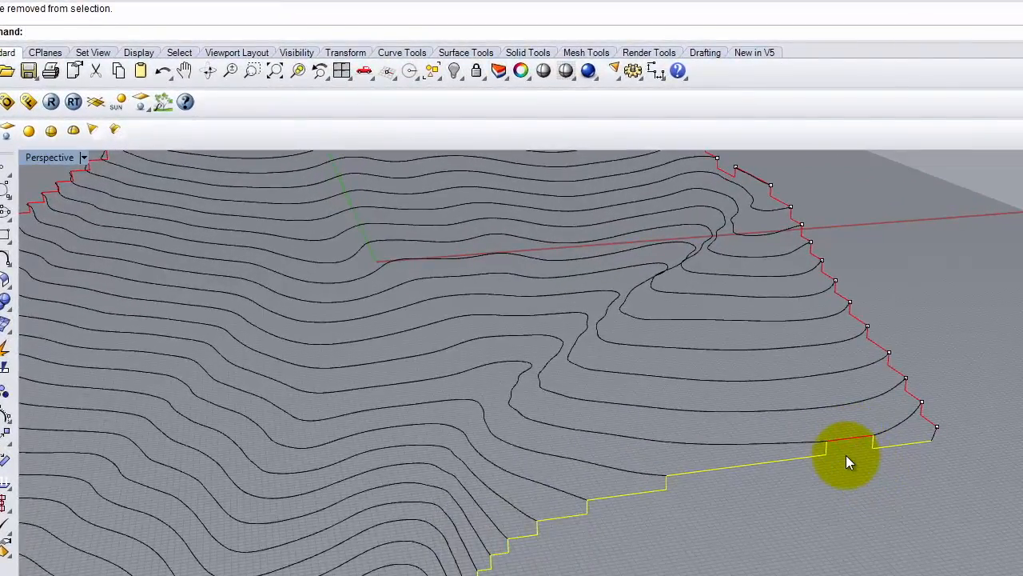
{"action": "key", "text": "Return"}
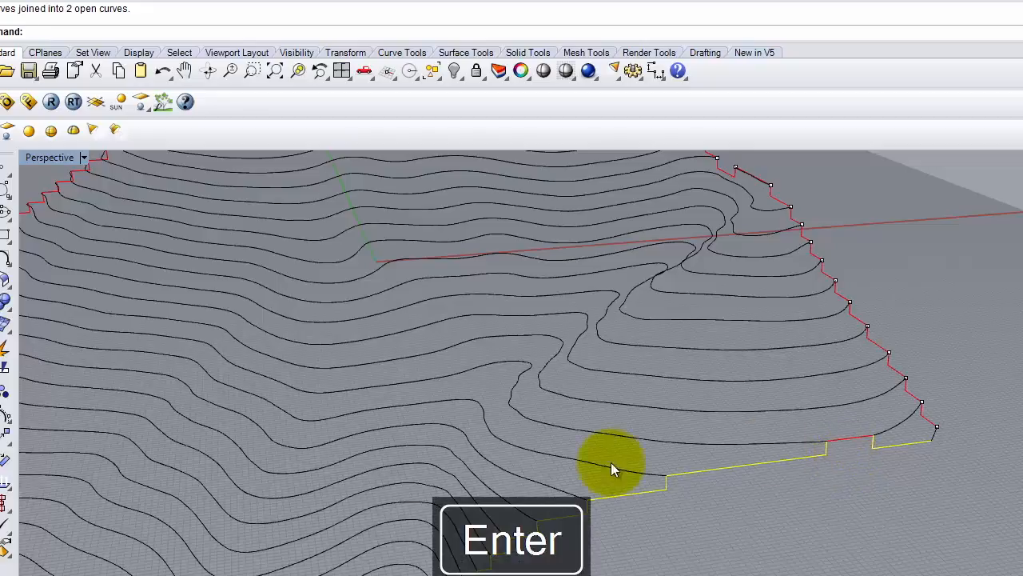
{"action": "left_click", "coordinate": [710, 486]}
{"action": "left_click", "coordinate": [707, 474]}
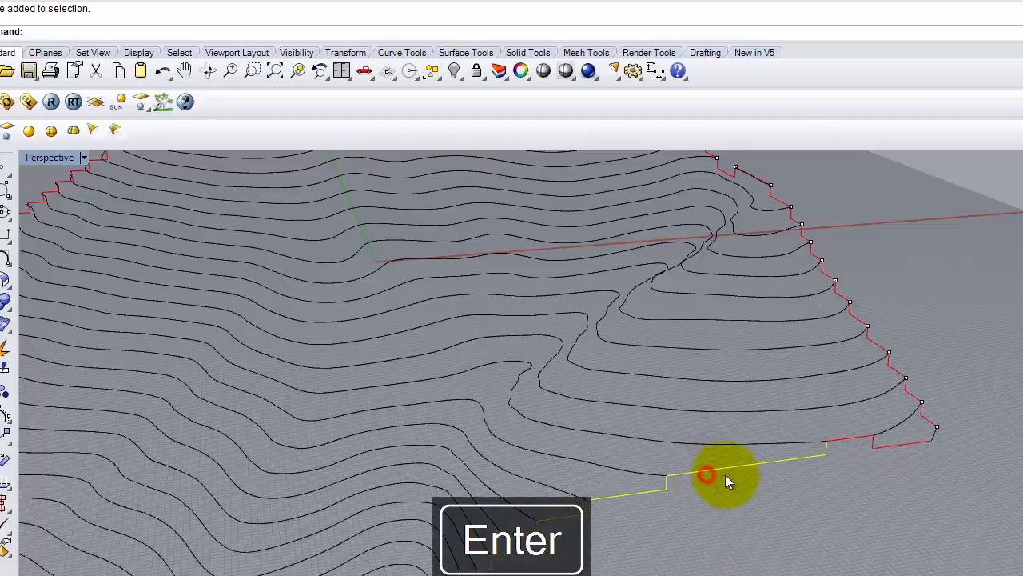
{"action": "left_click", "coordinate": [896, 442]}
{"action": "left_click", "coordinate": [846, 433]}
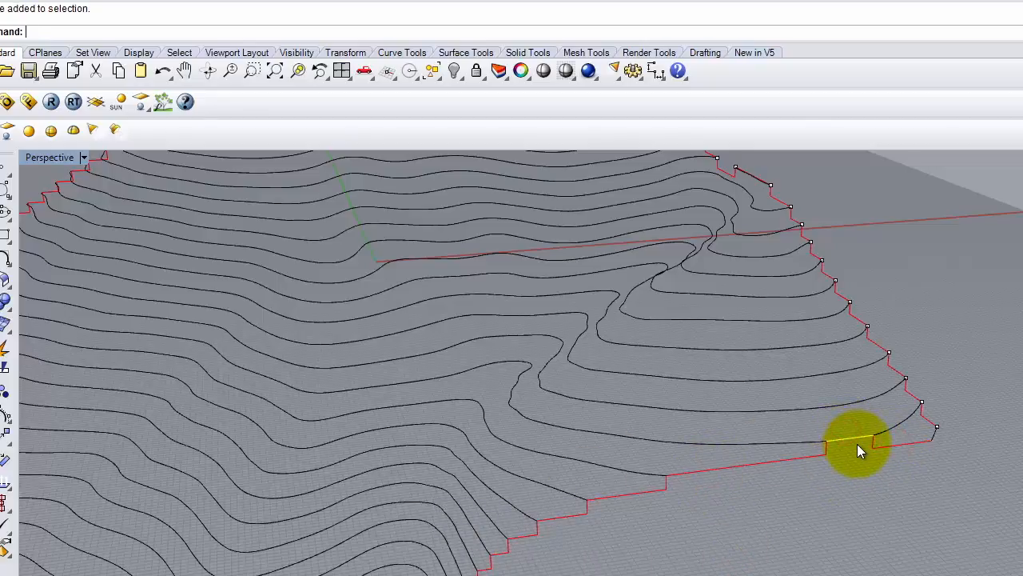
Join the short raised segment and the two adjoining profile parts back into one front edge curve
{"action": "left_click", "coordinate": [788, 464]}
{"action": "left_click", "coordinate": [902, 446]}
{"action": "key", "text": "Return"}
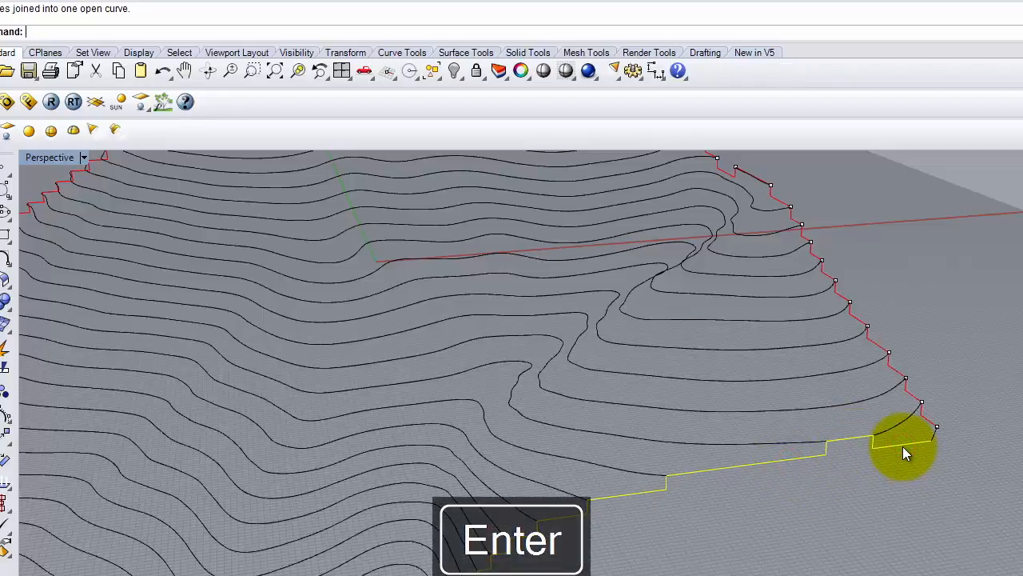
{"action": "left_click", "coordinate": [771, 413]}
Delete the tiny leftover contour curve at the end of the left side profile near the back corner
{"action": "scroll", "coordinate": [830, 408], "scroll_direction": "down", "scroll_amount": 7}
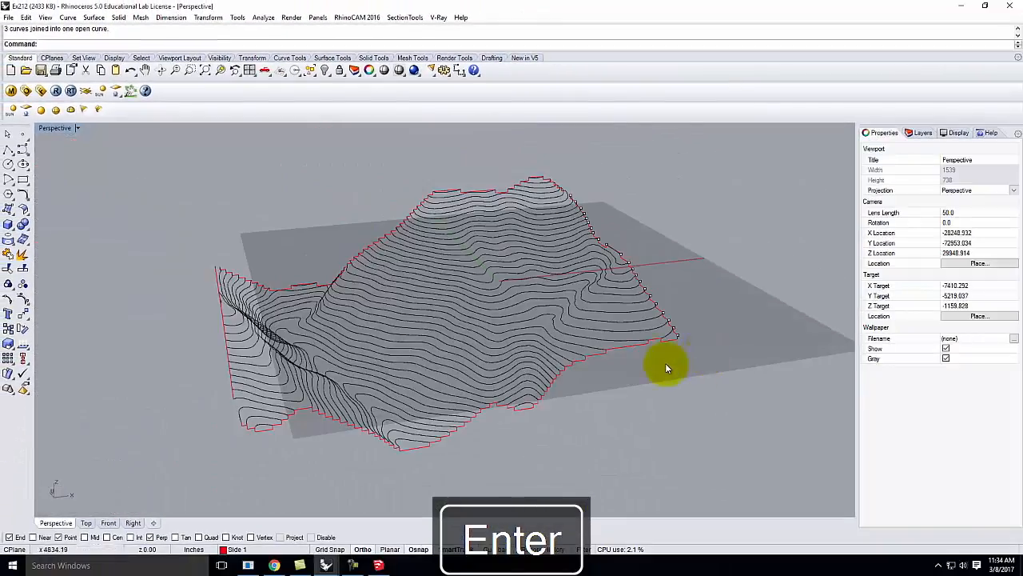
{"action": "right_click_drag", "start_coordinate": [446, 258], "coordinate": [394, 390]}
{"action": "scroll", "coordinate": [394, 360], "scroll_direction": "down", "scroll_amount": 4}
{"action": "scroll", "coordinate": [344, 469], "scroll_direction": "up", "scroll_amount": 7}
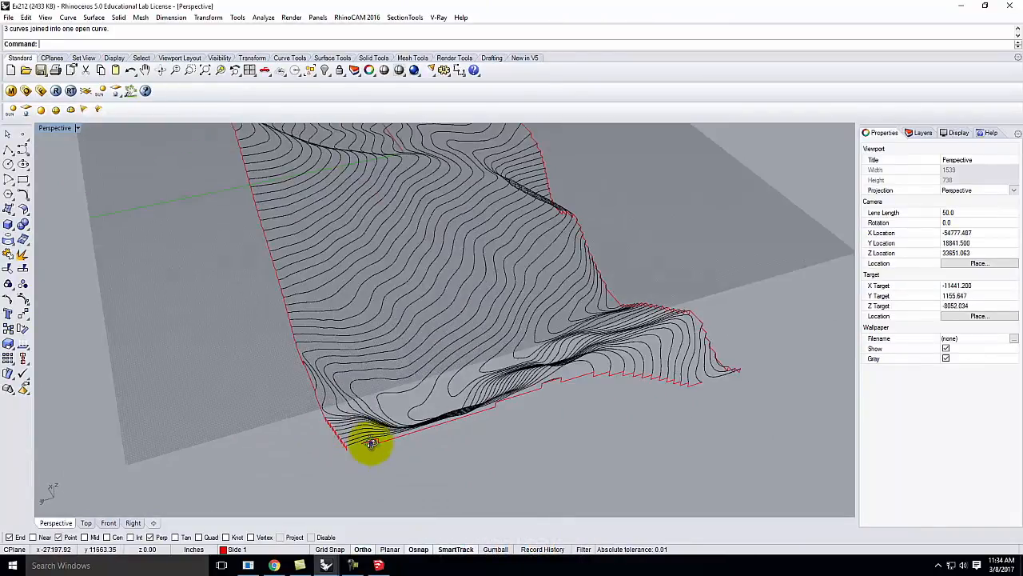
{"action": "right_click_drag", "start_coordinate": [370, 442], "coordinate": [413, 435]}
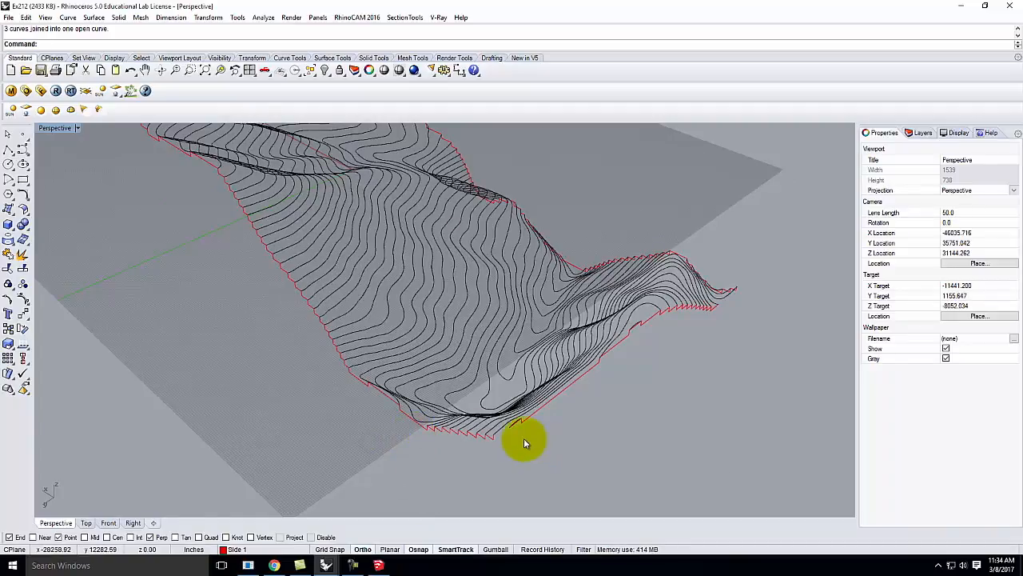
{"action": "scroll", "coordinate": [524, 438], "scroll_direction": "up", "scroll_amount": 6}
{"action": "scroll", "coordinate": [516, 416], "scroll_direction": "down", "scroll_amount": 2}
{"action": "right_click_drag", "start_coordinate": [458, 400], "coordinate": [469, 401]}
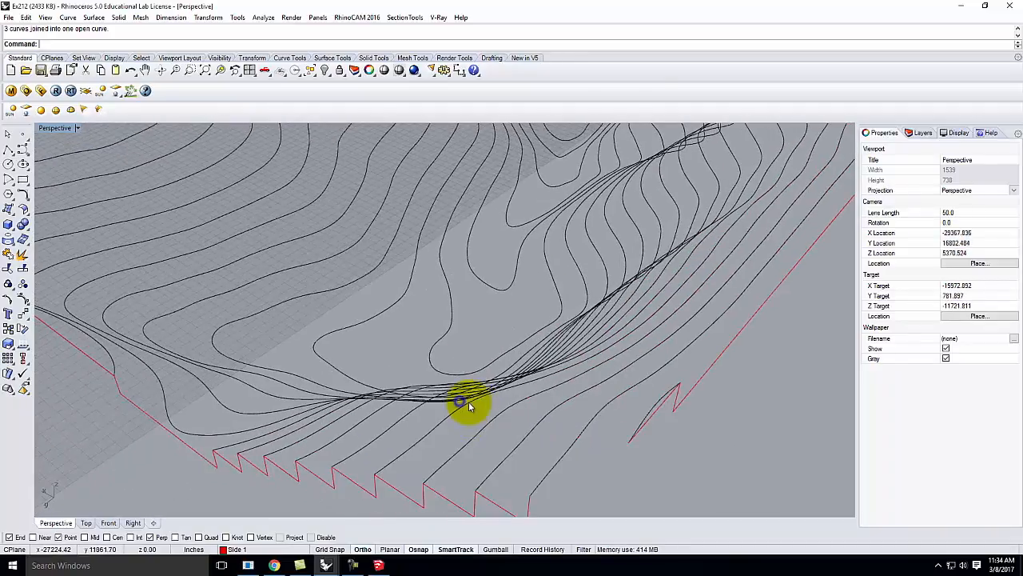
{"action": "left_click", "coordinate": [662, 400]}
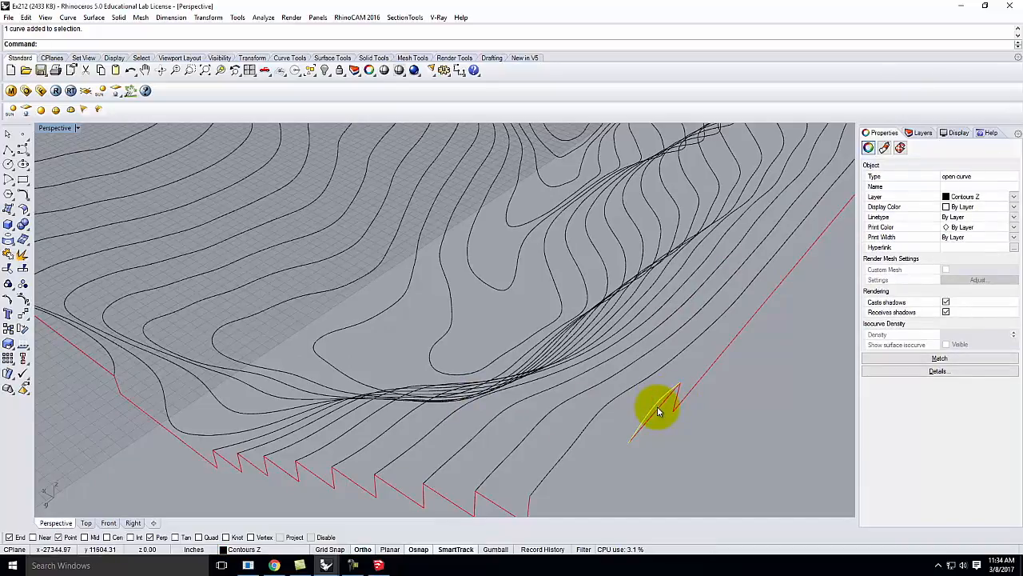
{"action": "scroll", "coordinate": [636, 410], "scroll_direction": "down", "scroll_amount": 3}
{"action": "scroll", "coordinate": [637, 407], "scroll_direction": "up", "scroll_amount": 5}
{"action": "scroll", "coordinate": [523, 326], "scroll_direction": "down", "scroll_amount": 5}
{"action": "key", "text": "Delete"}
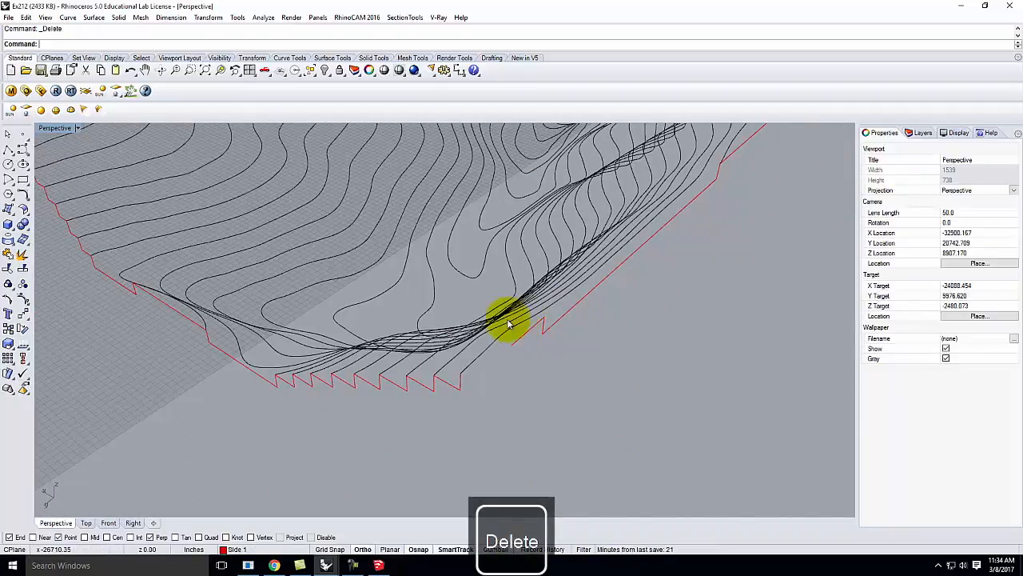
Explode the left side profile and rejoin its segments, leaving out the last vertical step near the back corner
{"action": "left_click", "coordinate": [522, 334]}
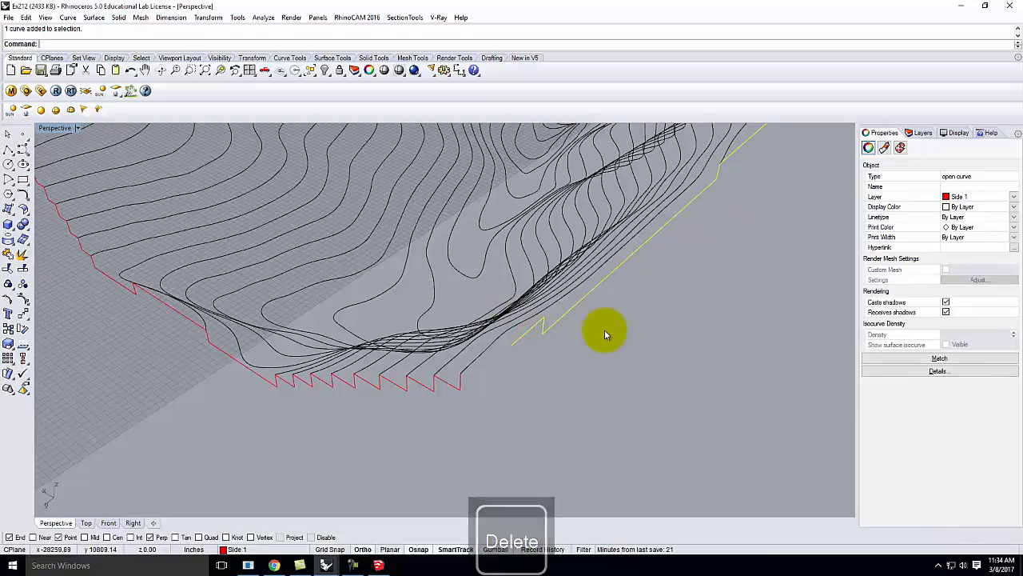
{"action": "key", "text": "Return"}
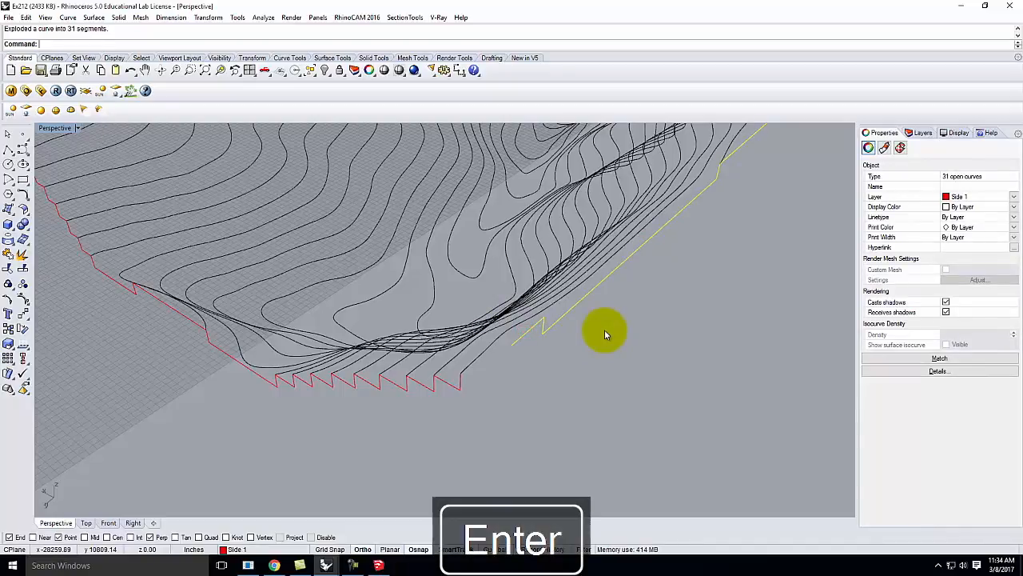
{"action": "left_click", "coordinate": [540, 326], "text": "ctrl"}
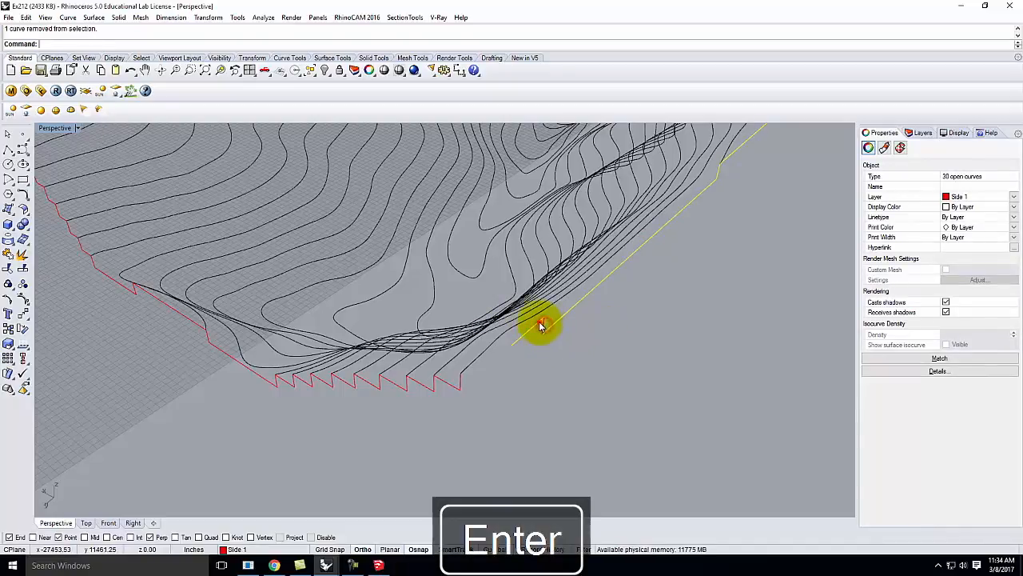
{"action": "type", "text": "j"}
{"action": "key", "text": "Return"}
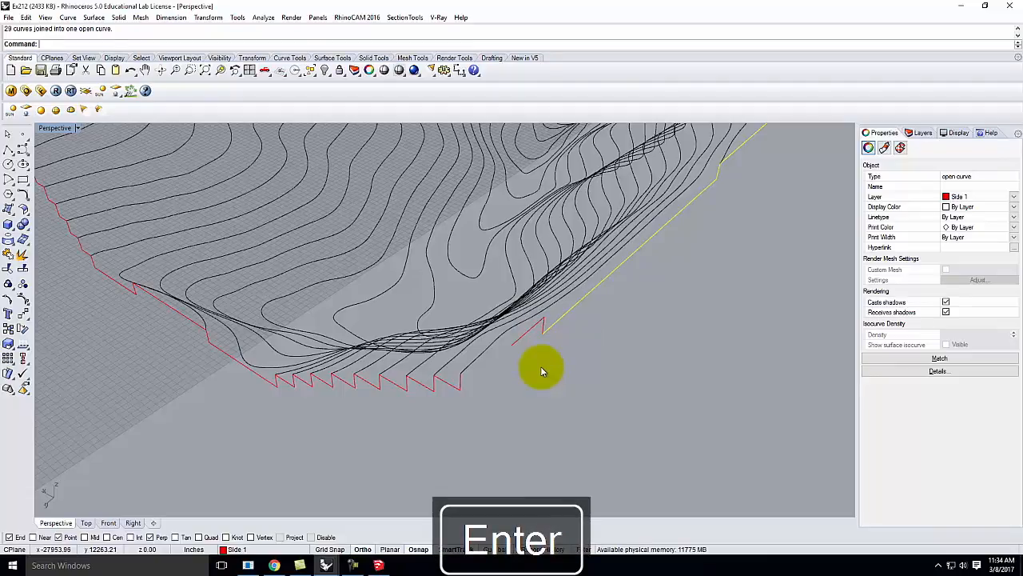
{"action": "right_click_drag", "start_coordinate": [541, 371], "coordinate": [605, 308]}
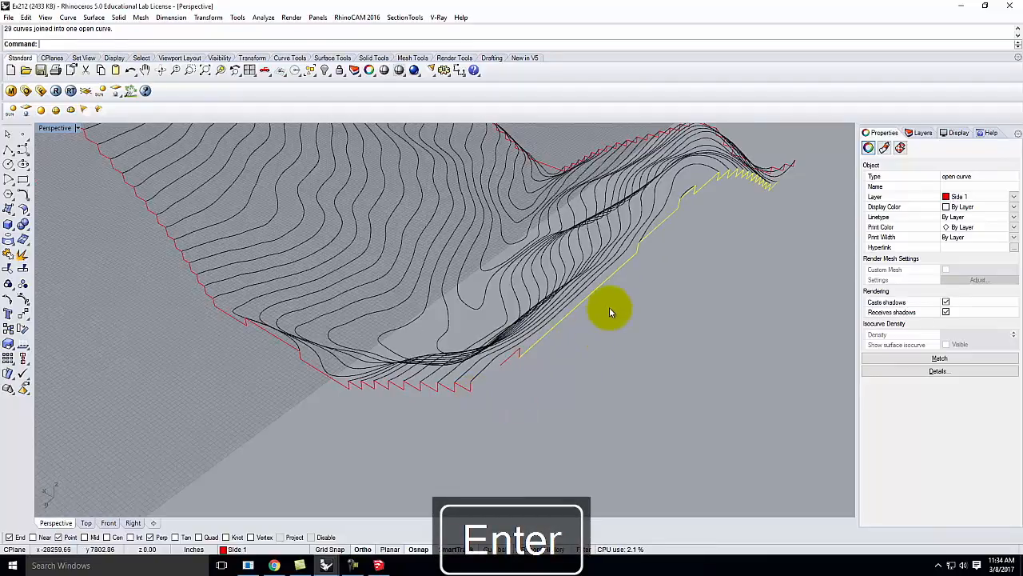
Delete the loose step segments left at the end of the left side profile near the back corner
{"action": "left_click", "coordinate": [574, 397]}
{"action": "left_click", "coordinate": [514, 354]}
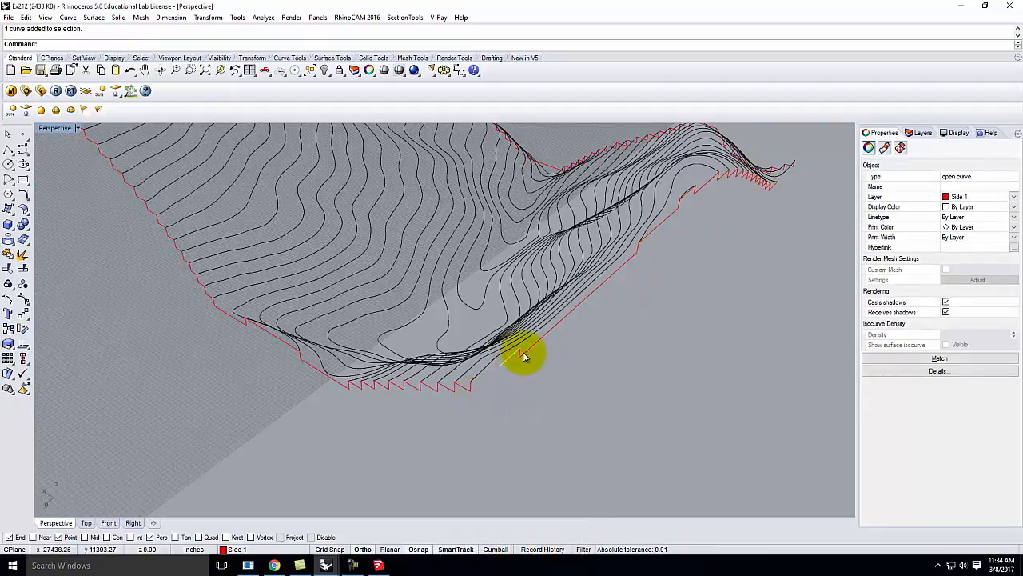
{"action": "key", "text": "Delete"}
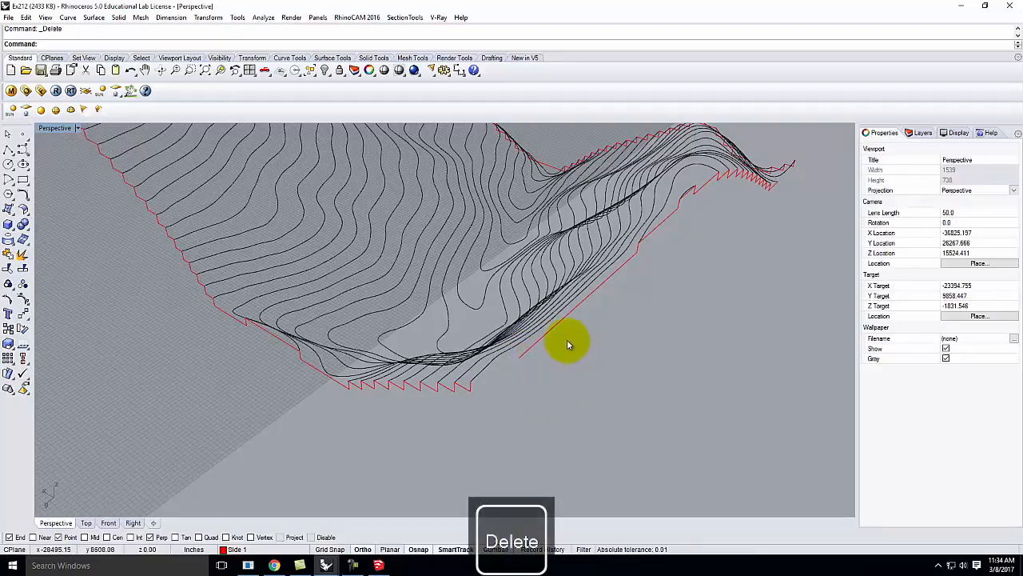
Draw a straight polyline from the end of the adjoining stepped edge profile outward past the left side profile's open end
{"action": "right_click_drag", "start_coordinate": [522, 358], "coordinate": [349, 209]}
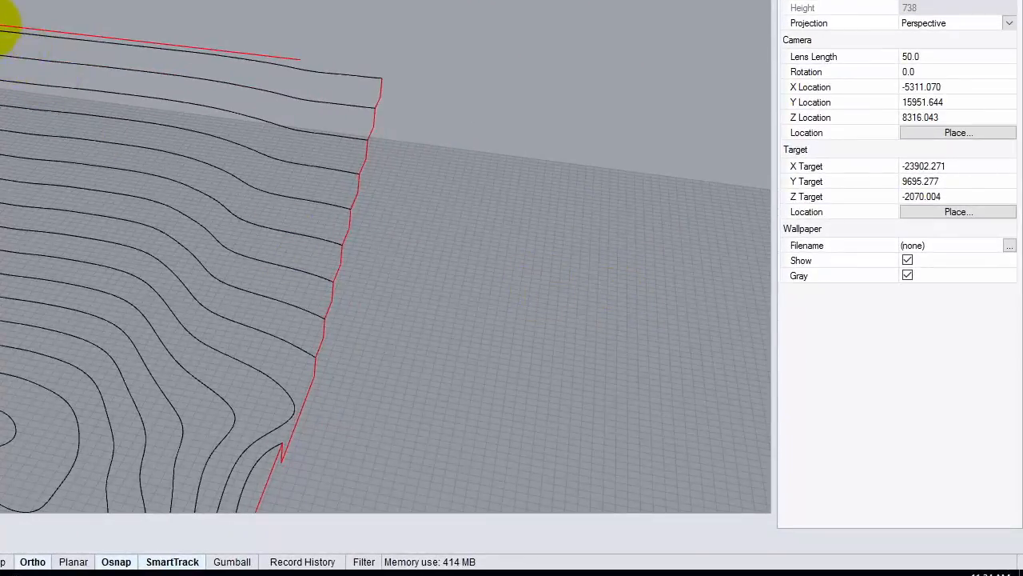
{"action": "right_click_drag", "start_coordinate": [429, 82], "coordinate": [413, 199]}
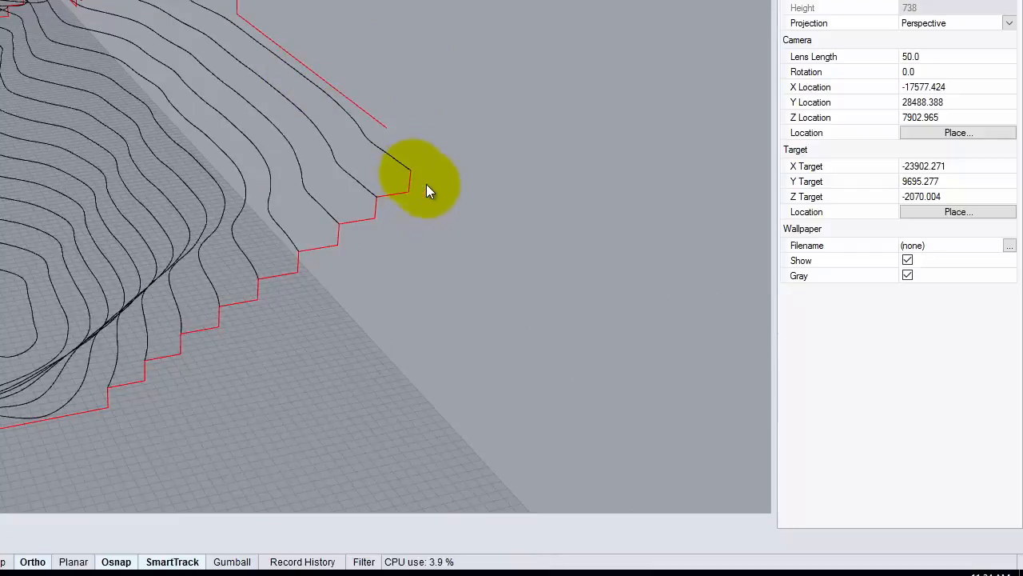
{"action": "mouse_move", "coordinate": [490, 169]}
{"action": "right_mouse_down"}
{"action": "mouse_move", "coordinate": [433, 142]}
{"action": "mouse_move", "coordinate": [487, 156]}
{"action": "right_mouse_up"}
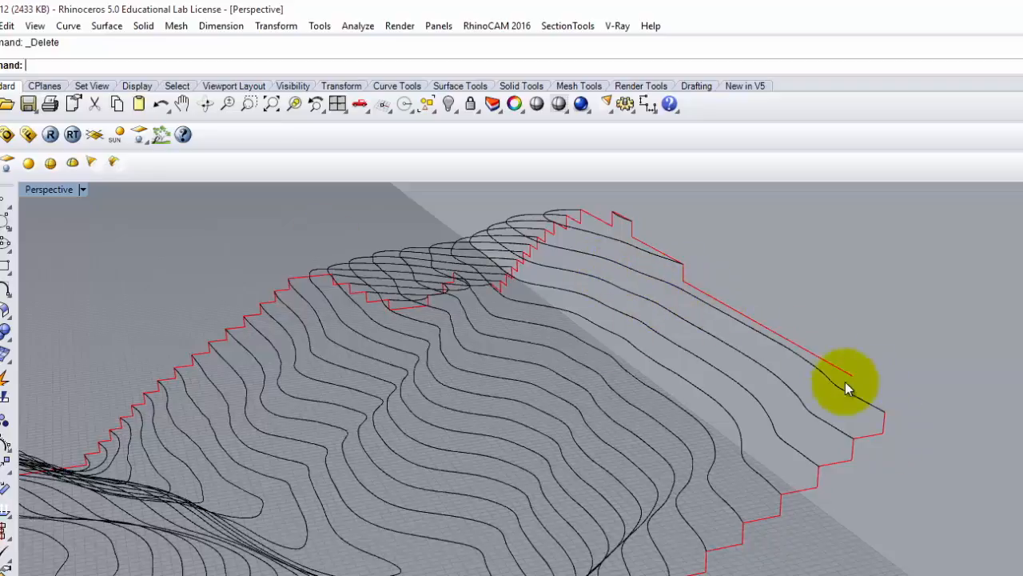
{"action": "left_click", "coordinate": [4, 226]}
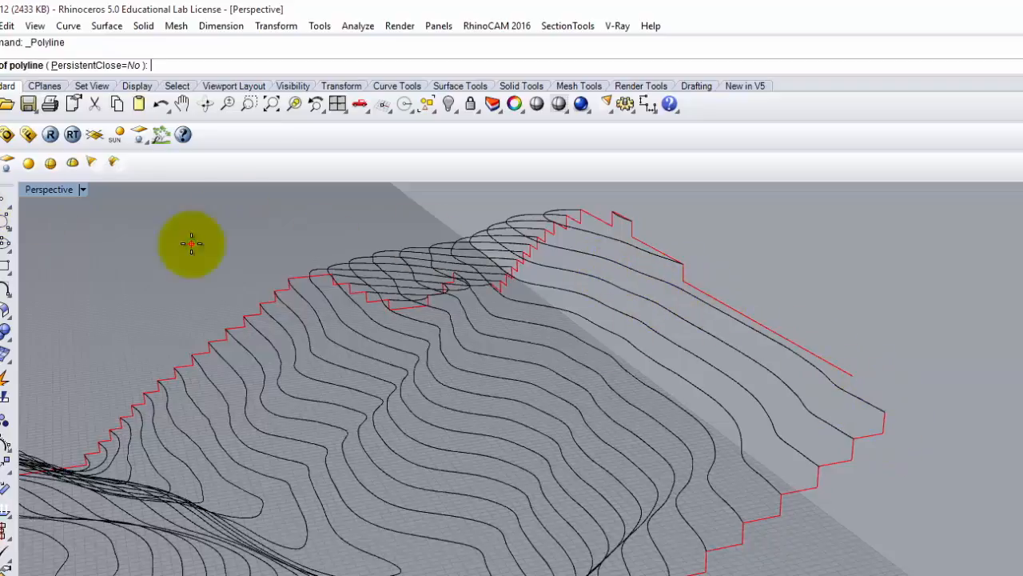
{"action": "left_click", "coordinate": [883, 410]}
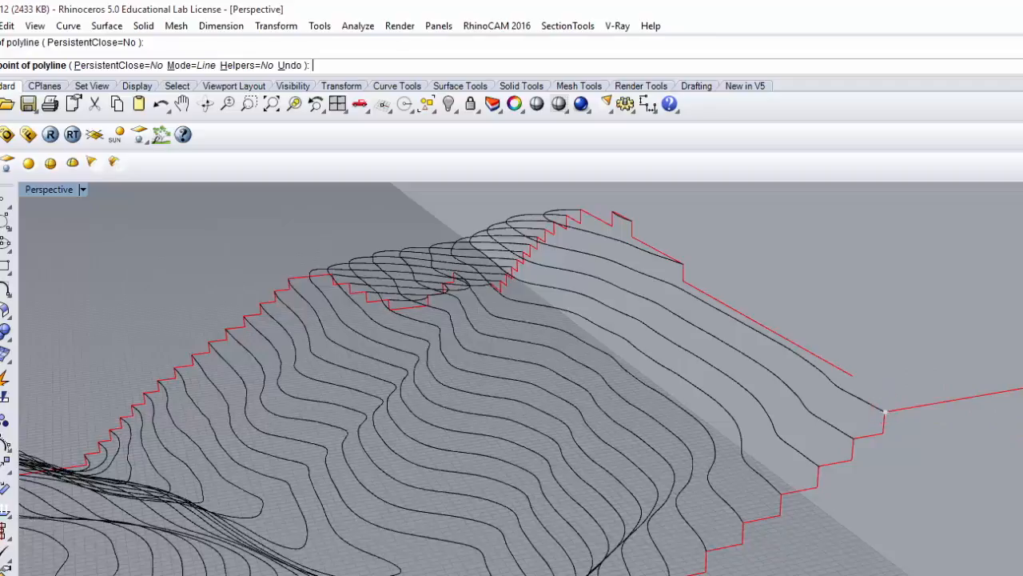
{"action": "left_click", "coordinate": [1022, 389]}
{"action": "key", "text": "Return"}
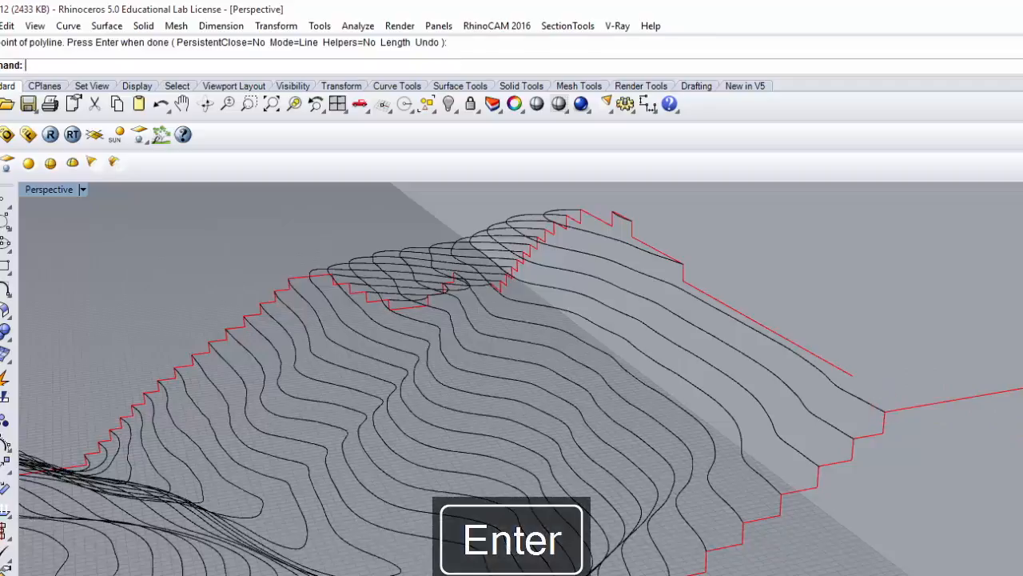
Fillet the left side profile and the new corner line with radius 0 so both meet at a sharp corner
{"action": "left_click", "coordinate": [811, 352]}
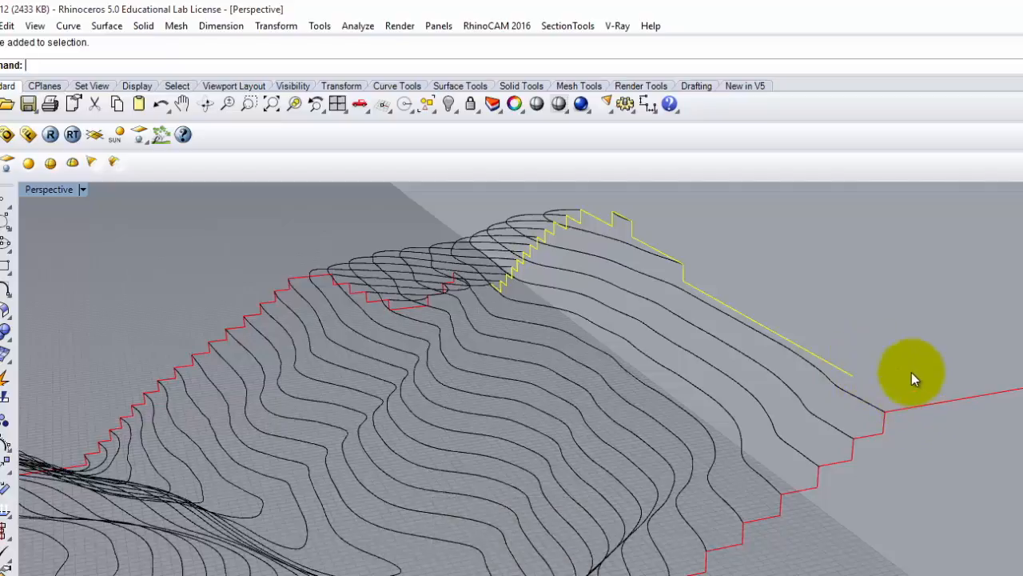
{"action": "key", "text": "Escape"}
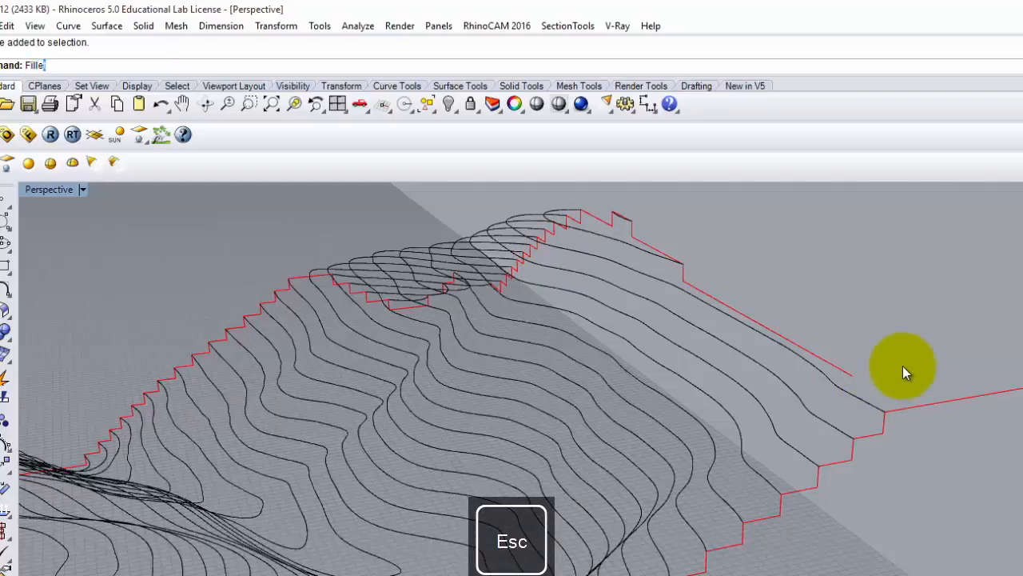
{"action": "type", "text": "t"}
{"action": "key", "text": "Return"}
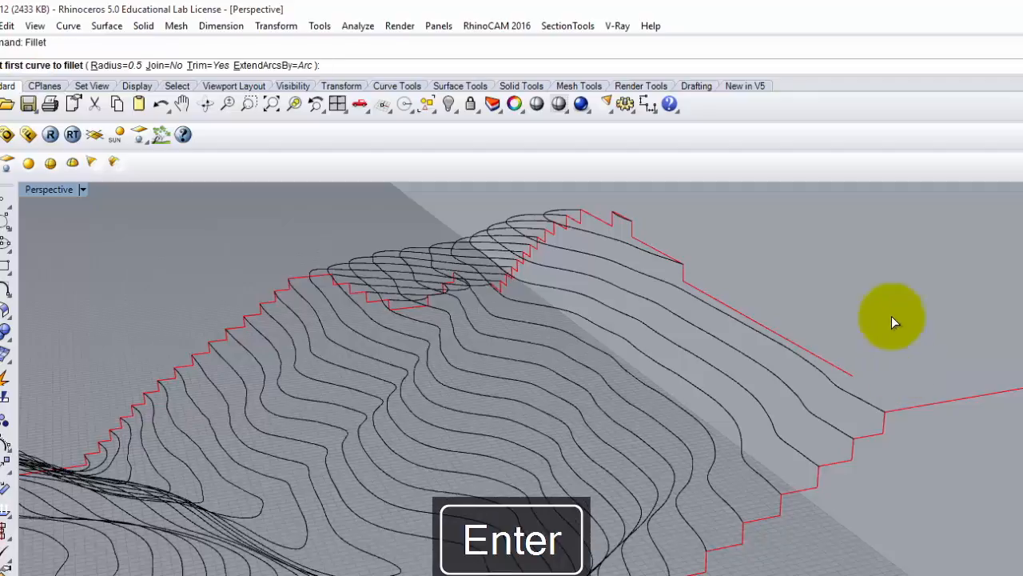
{"action": "left_click", "coordinate": [109, 66]}
{"action": "type", "text": "0"}
{"action": "key", "text": "Return"}
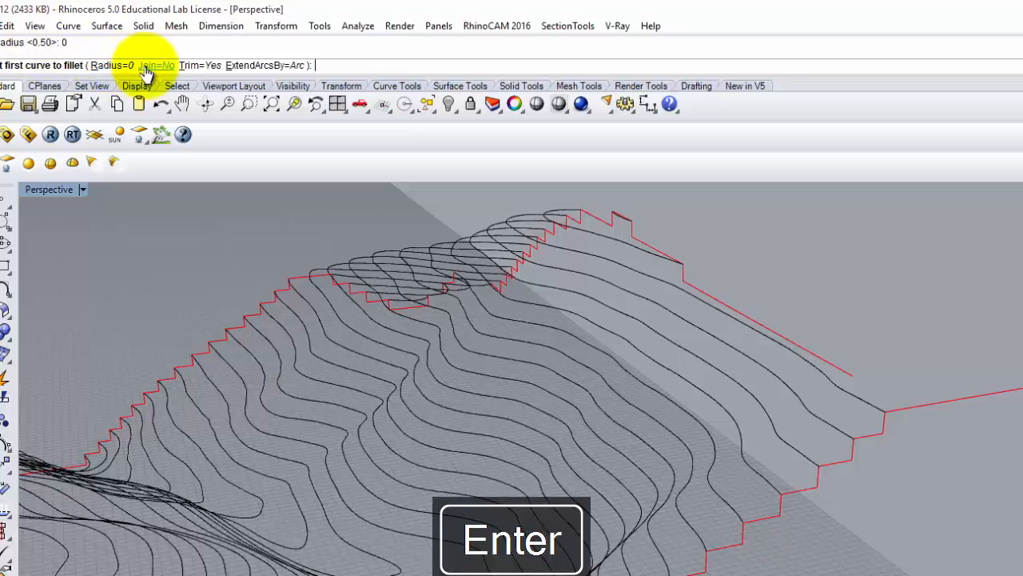
{"action": "left_click", "coordinate": [827, 362]}
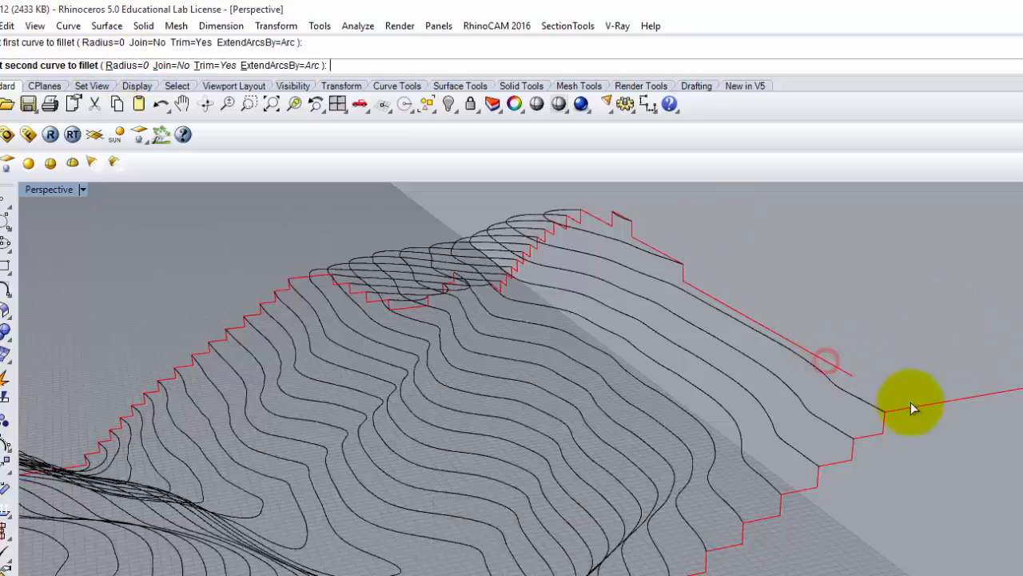
{"action": "left_click", "coordinate": [892, 412]}
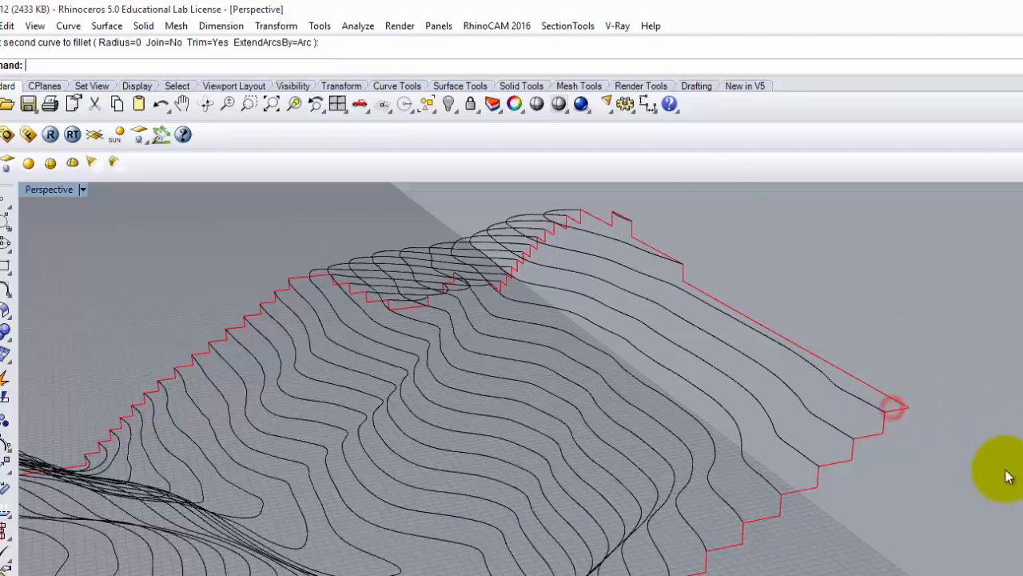
{"action": "left_click", "coordinate": [1007, 469]}
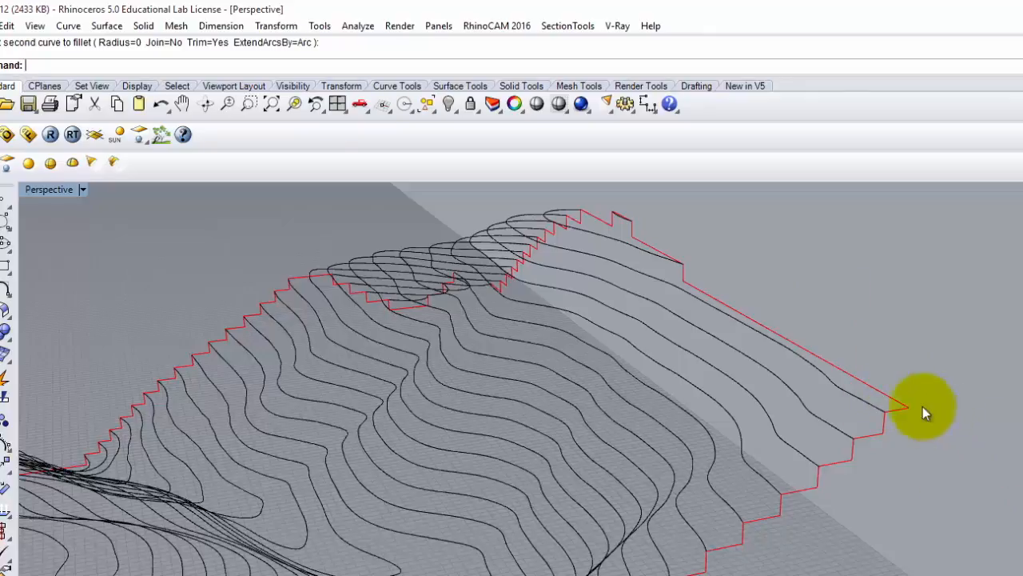
Try to join the short corner line to the adjoining stepped edge profile
{"action": "left_click", "coordinate": [891, 388]}
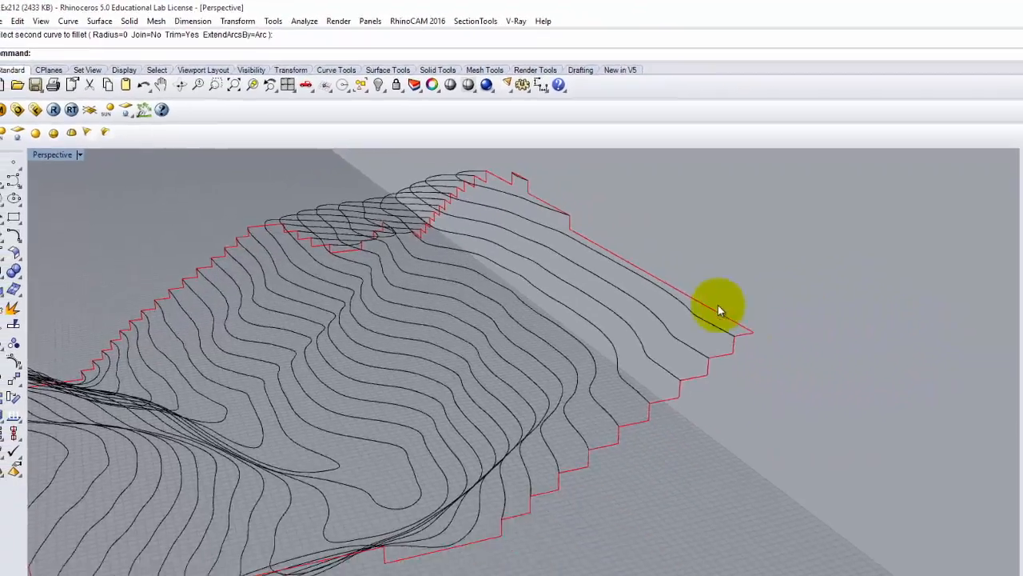
{"action": "left_click", "coordinate": [706, 307]}
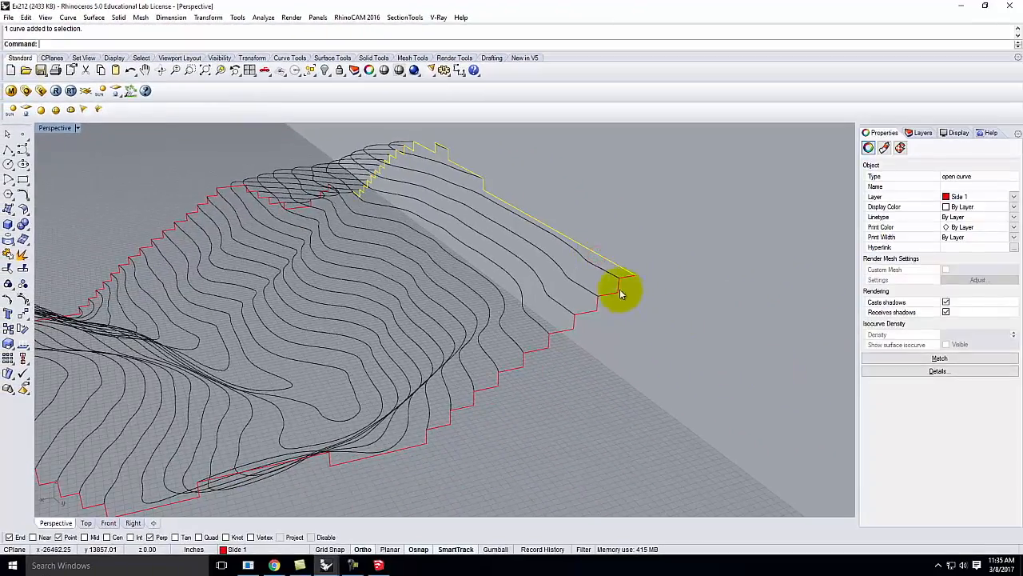
{"action": "right_click_drag", "start_coordinate": [673, 288], "coordinate": [592, 274]}
{"action": "right_click_drag", "start_coordinate": [658, 277], "coordinate": [600, 325]}
{"action": "scroll", "coordinate": [472, 407], "scroll_direction": "up", "scroll_amount": 6}
{"action": "left_click", "coordinate": [472, 402]}
{"action": "left_click", "coordinate": [478, 399]}
{"action": "left_click", "coordinate": [530, 392], "text": "shift"}
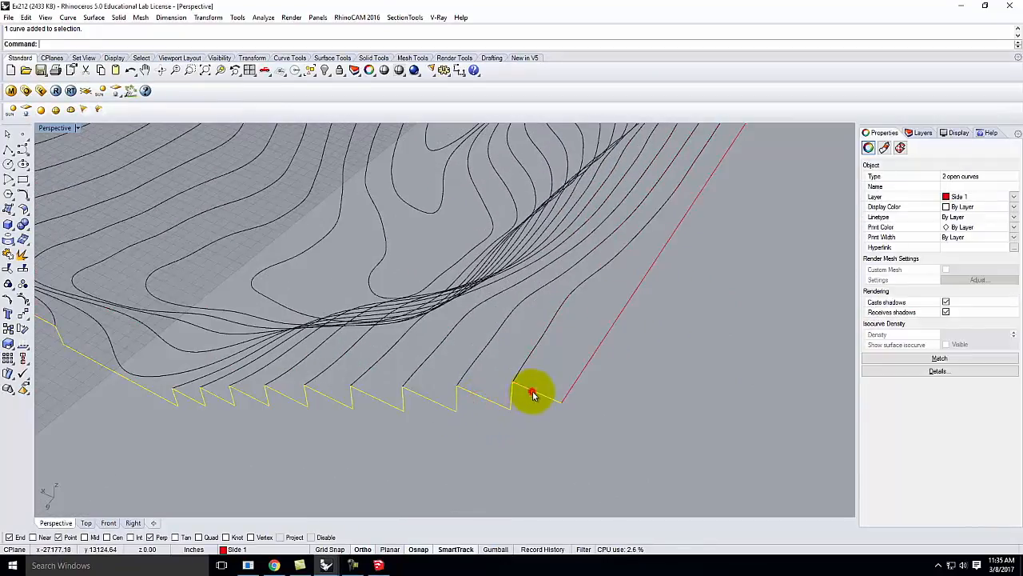
{"action": "type", "text": "Joinm"}
{"action": "key", "text": "Return"}
{"action": "left_click", "coordinate": [651, 371]}
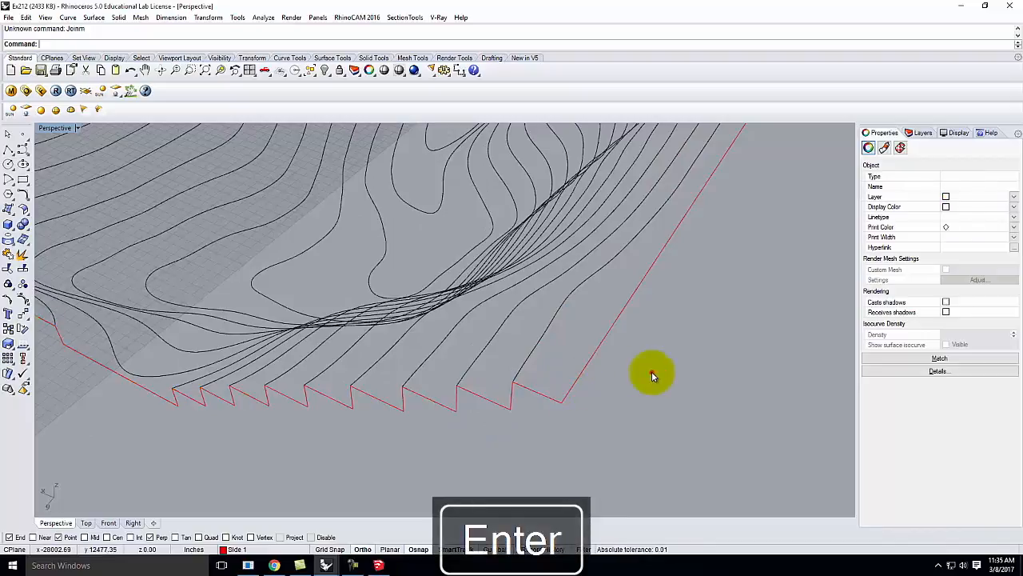
Explode the left side profile into separate segments, working around the small leftover contour along its edge
{"action": "left_click", "coordinate": [596, 366]}
{"action": "right_click_drag", "start_coordinate": [595, 363], "coordinate": [609, 296]}
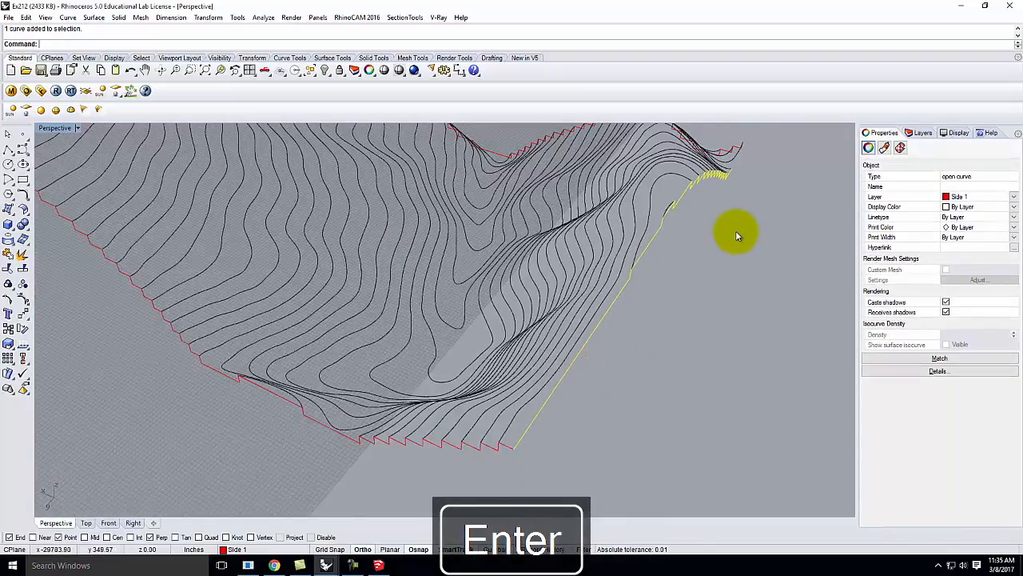
{"action": "right_click_drag", "start_coordinate": [736, 231], "coordinate": [480, 242]}
{"action": "right_click_drag", "start_coordinate": [743, 297], "coordinate": [697, 345]}
{"action": "scroll", "coordinate": [618, 332], "scroll_direction": "up", "scroll_amount": 8}
{"action": "right_click_drag", "start_coordinate": [599, 347], "coordinate": [605, 361]}
{"action": "scroll", "coordinate": [594, 365], "scroll_direction": "up", "scroll_amount": 4}
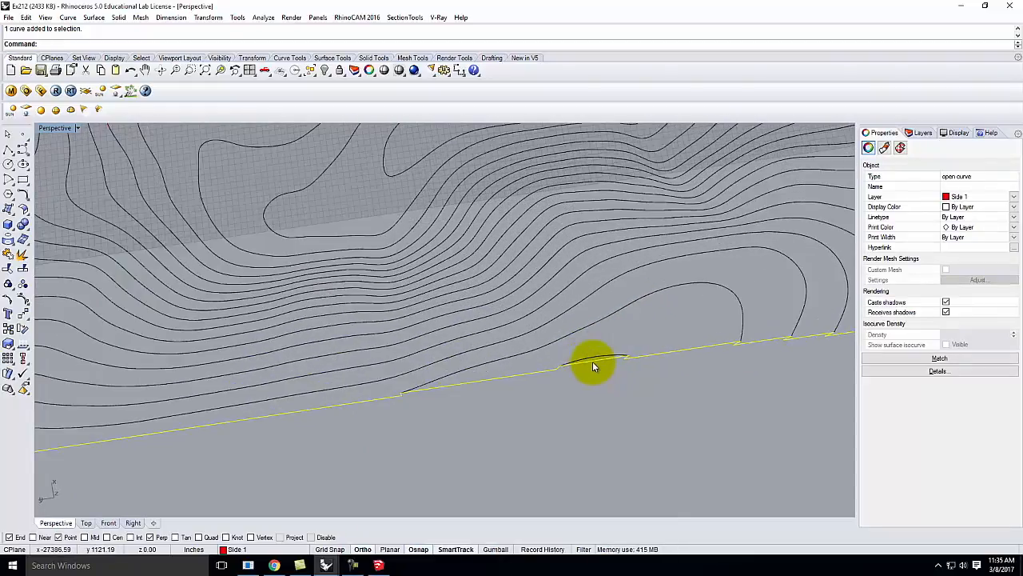
{"action": "scroll", "coordinate": [592, 362], "scroll_direction": "up", "scroll_amount": 4}
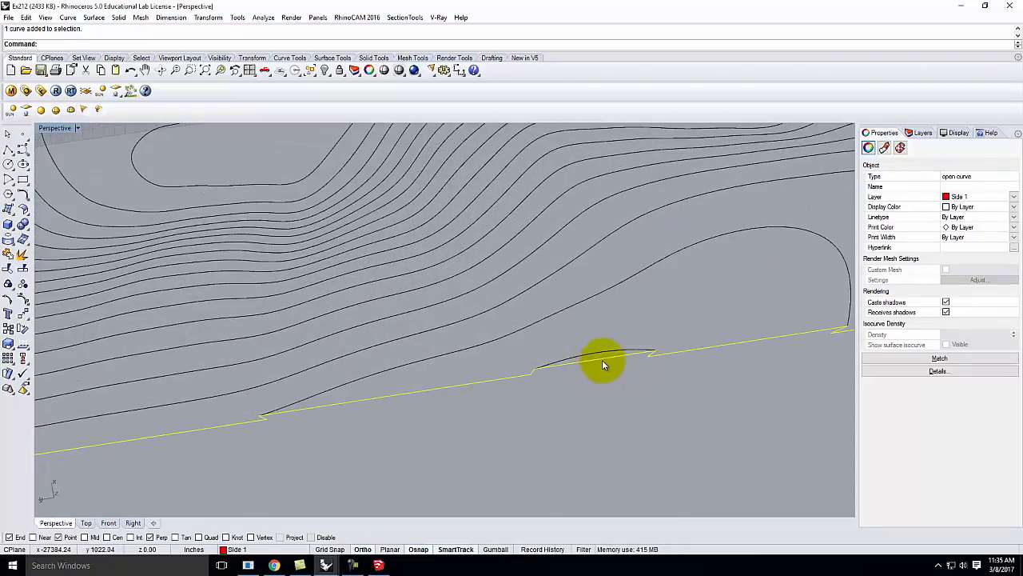
{"action": "key", "text": "Return"}
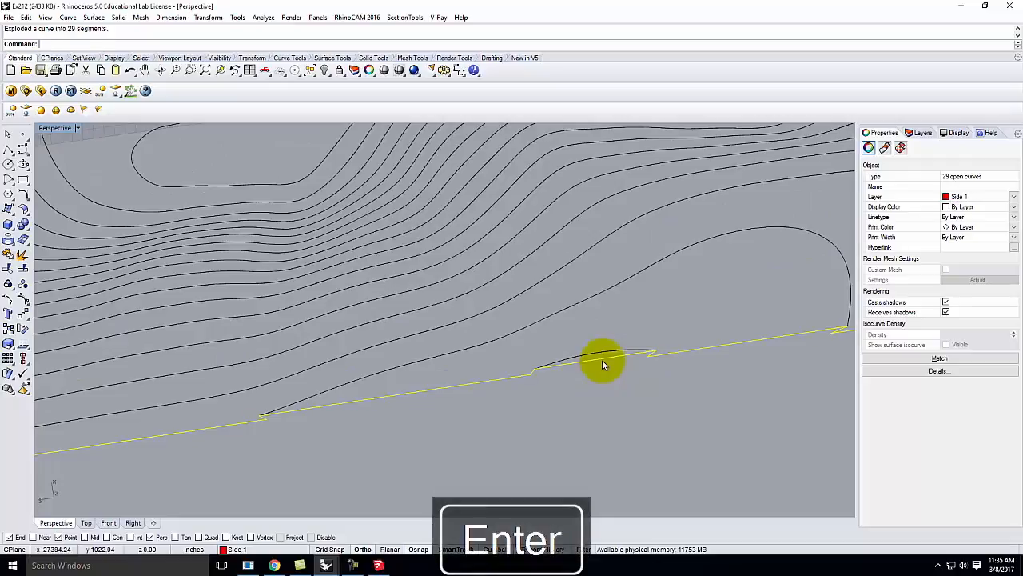
Rejoin the left side profile's segments on both sides of the small leftover contour, leaving out the segments around it
{"action": "left_click", "coordinate": [555, 370], "text": "ctrl"}
{"action": "left_click", "coordinate": [653, 356], "text": "ctrl"}
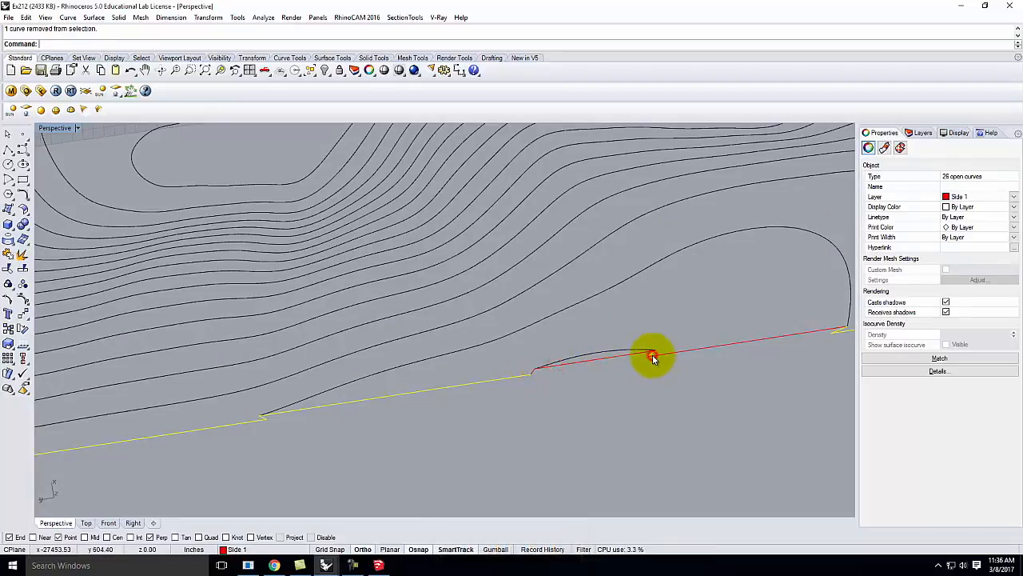
{"action": "left_click", "coordinate": [652, 353], "text": "ctrl"}
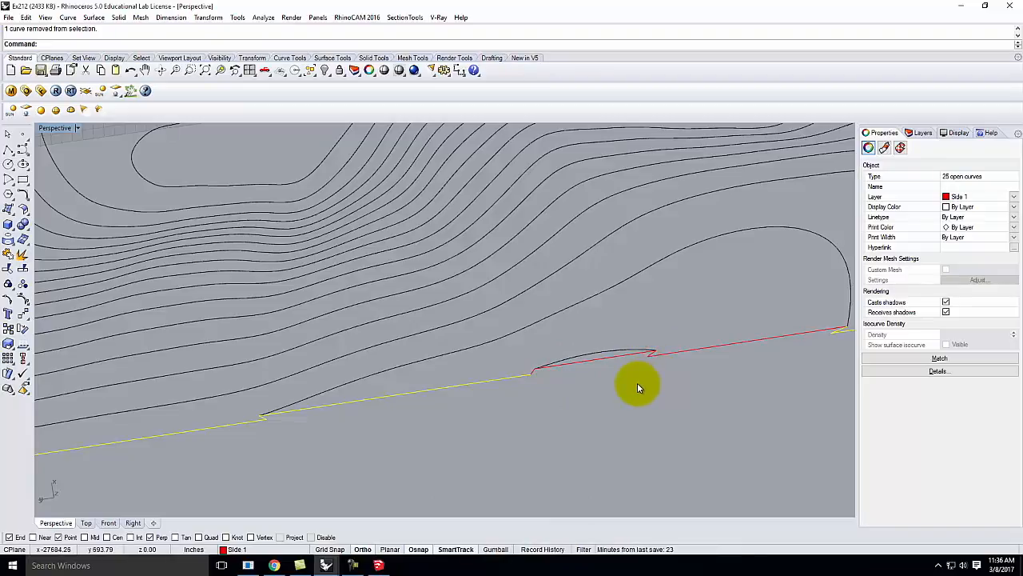
{"action": "type", "text": "join"}
{"action": "key", "text": "Return"}
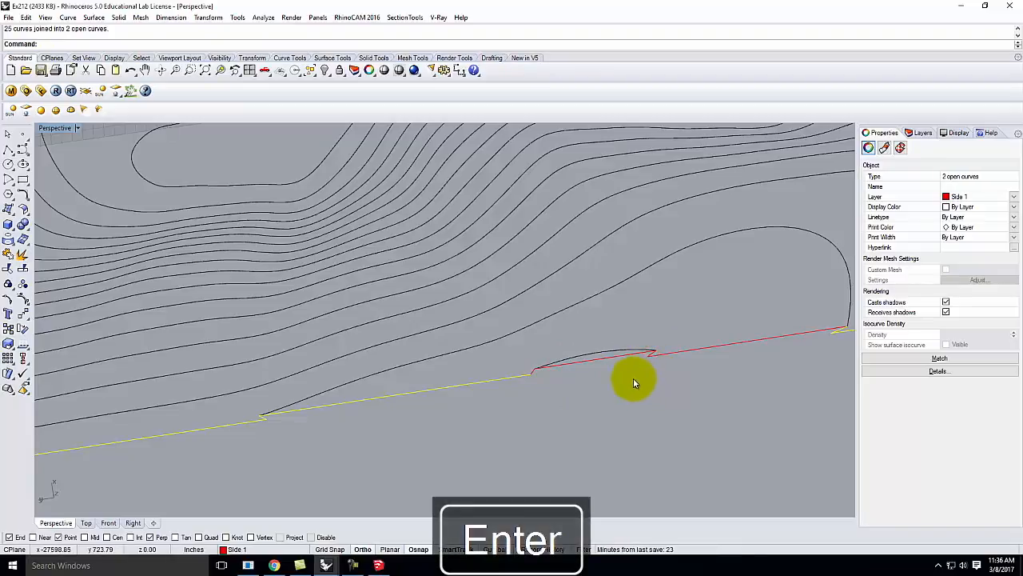
Delete the small leftover contour together with the raised, step and long profile segments beside it
{"action": "left_click", "coordinate": [543, 349]}
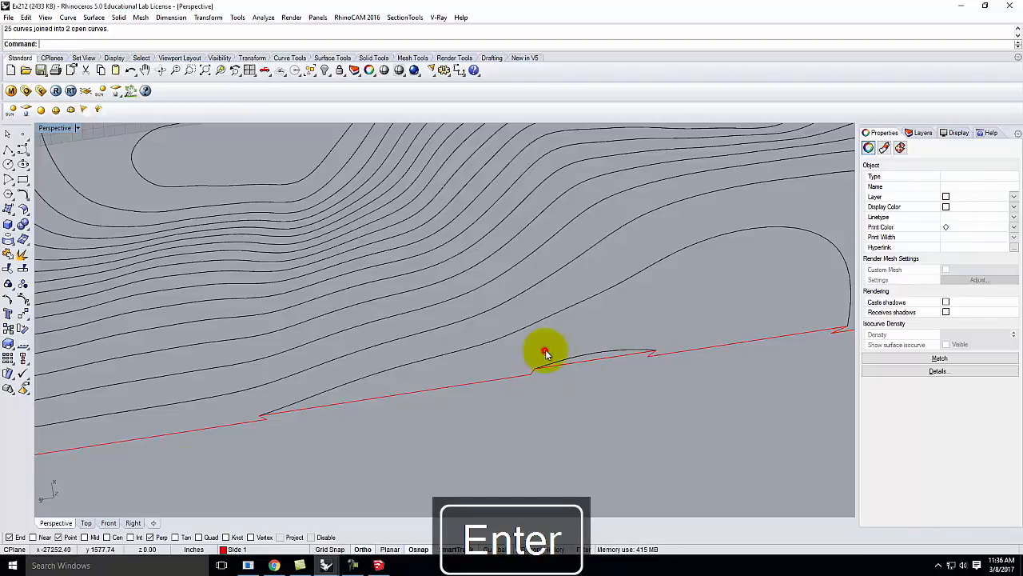
{"action": "left_click_drag", "start_coordinate": [708, 394], "coordinate": [592, 341]}
{"action": "key", "text": "Delete"}
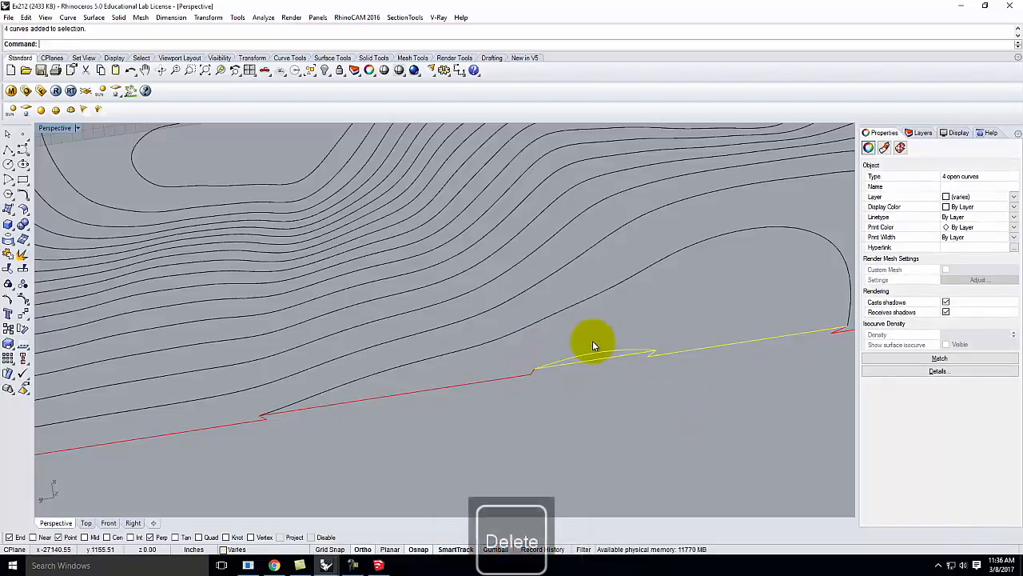
Try to fillet the two separated parts of the left side profile across the gap with radius 0
{"action": "left_click", "coordinate": [490, 380]}
{"action": "right_click_drag", "start_coordinate": [507, 389], "coordinate": [411, 397]}
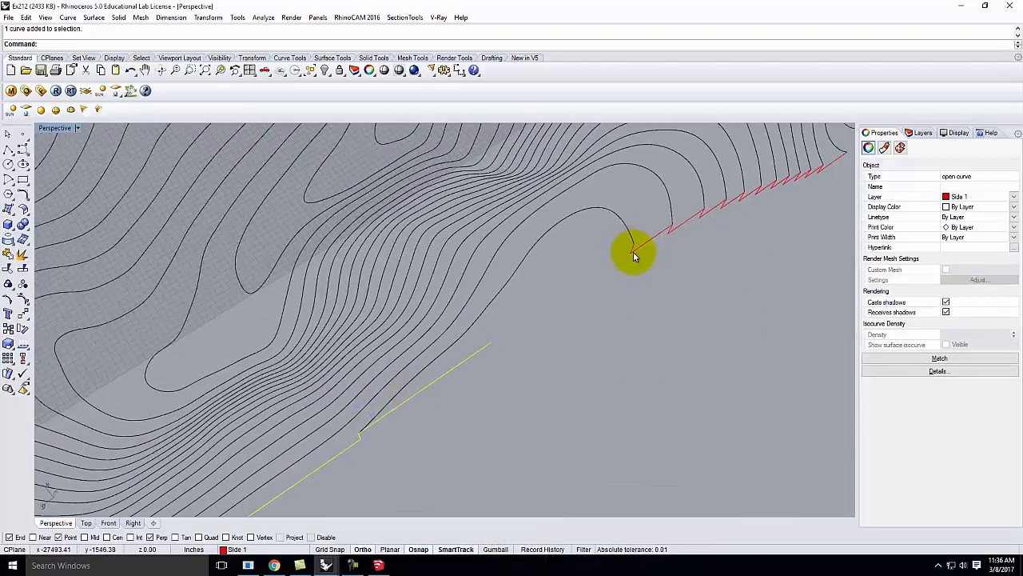
{"action": "key", "text": "Return"}
{"action": "mouse_move", "coordinate": [637, 254]}
{"action": "right_mouse_down"}
{"action": "mouse_move", "coordinate": [635, 290]}
{"action": "mouse_move", "coordinate": [631, 254]}
{"action": "right_mouse_up"}
{"action": "left_click", "coordinate": [622, 209]}
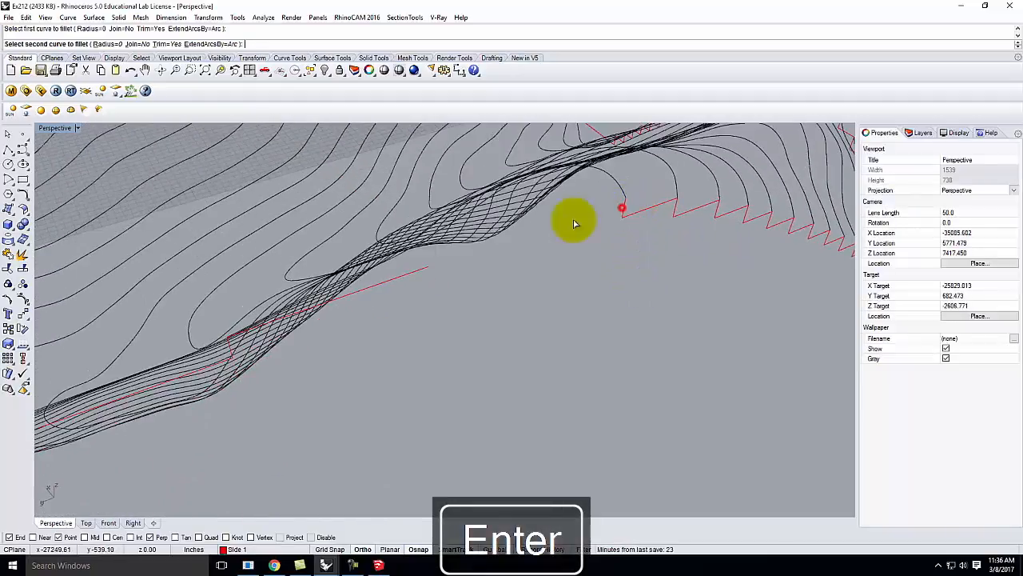
{"action": "left_click", "coordinate": [430, 267]}
{"action": "left_click", "coordinate": [413, 272]}
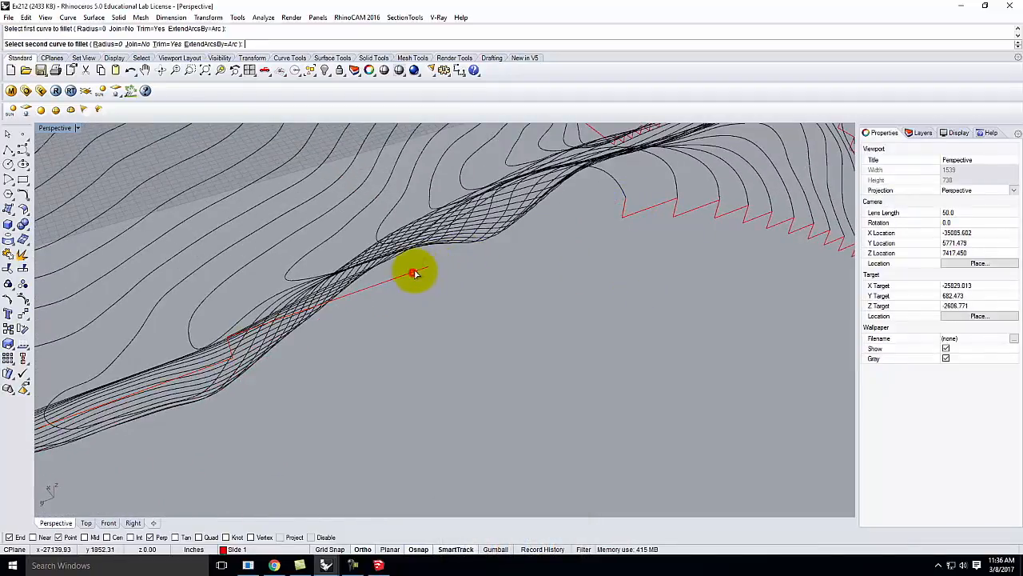
{"action": "left_click", "coordinate": [622, 203]}
{"action": "key", "text": "Escape"}
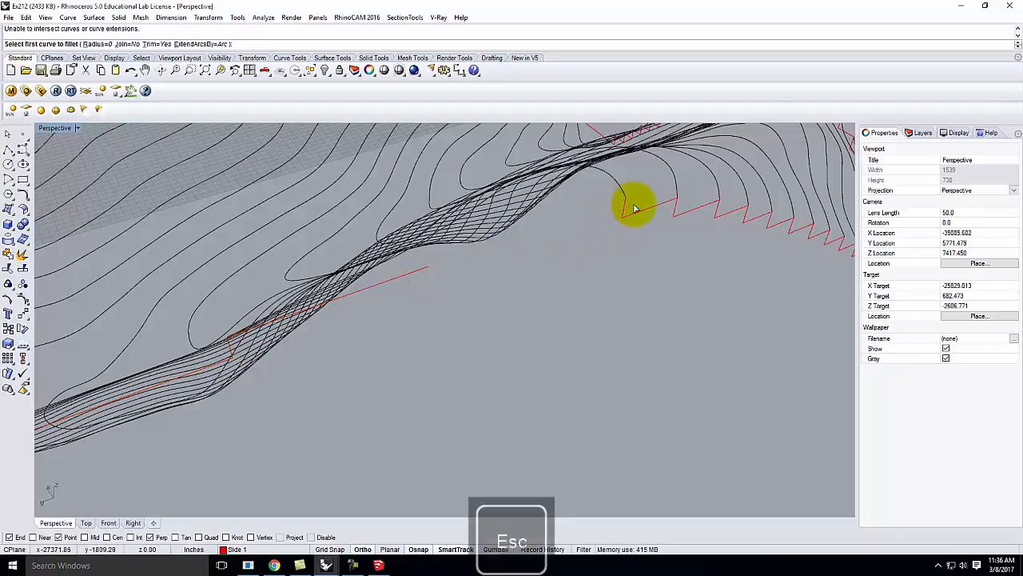
{"action": "left_click", "coordinate": [428, 276]}
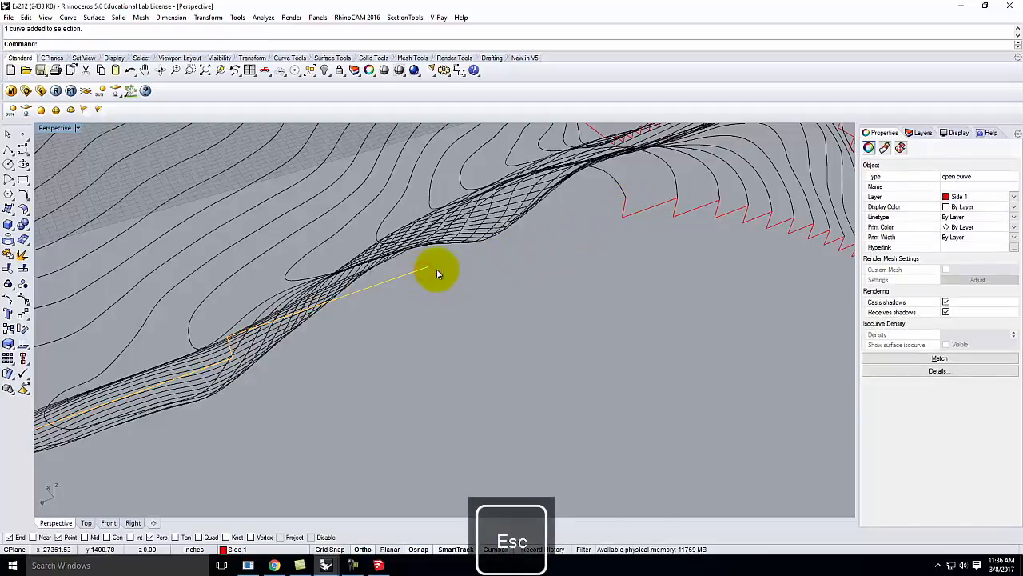
{"action": "type", "text": "extend"}
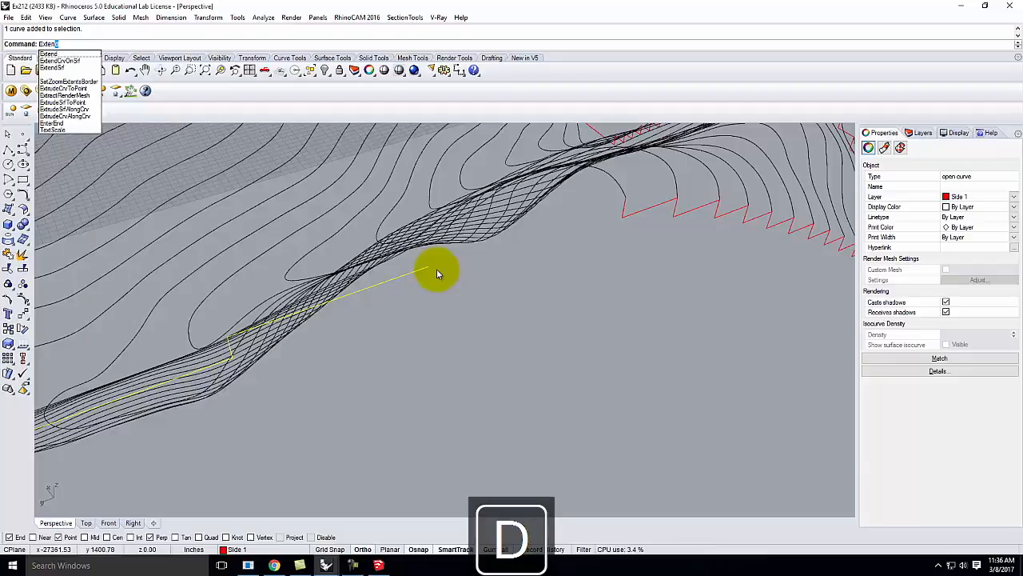
{"action": "key", "text": "Return"}
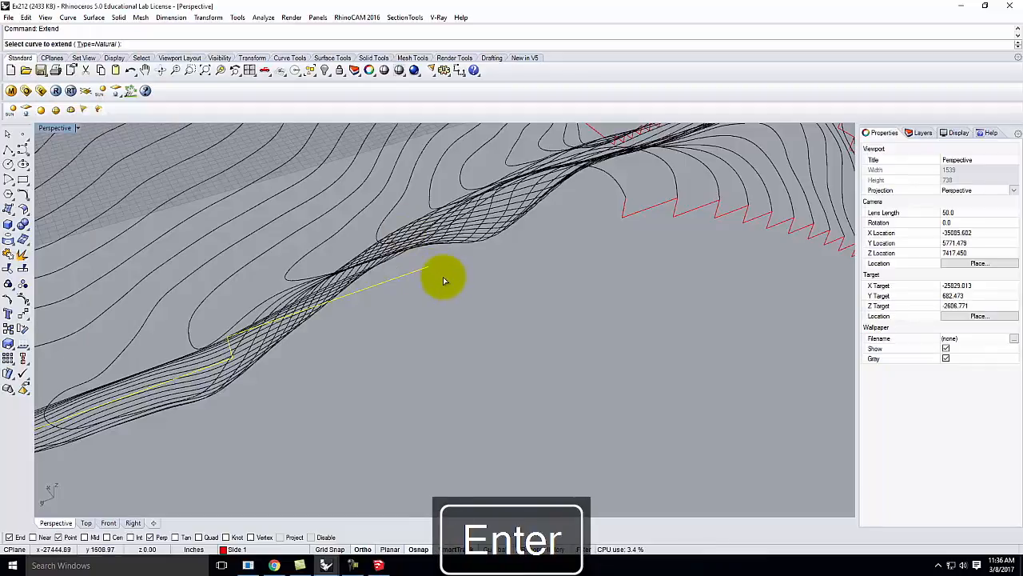
{"action": "key", "text": "Return"}
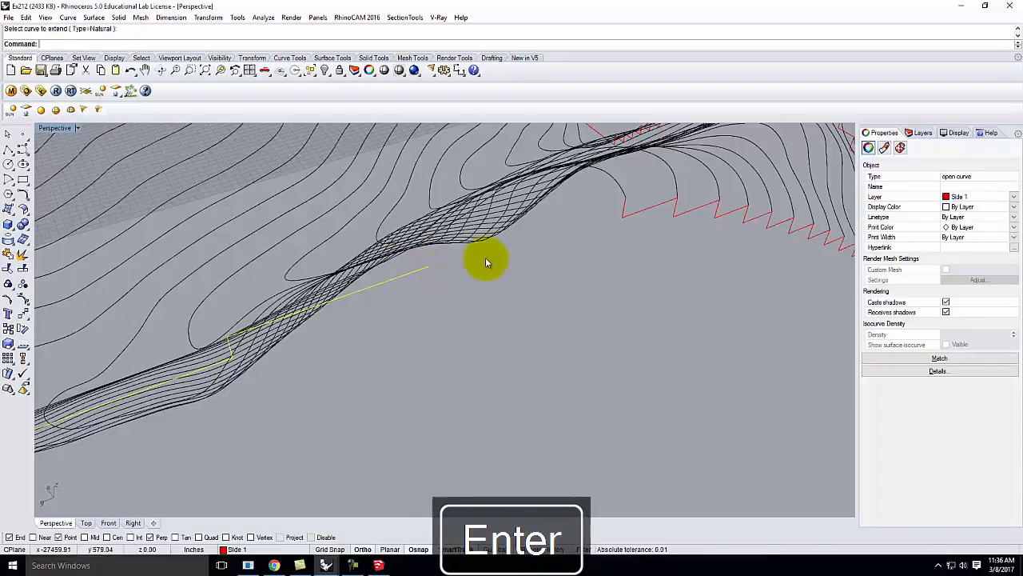
{"action": "key", "text": "Escape"}
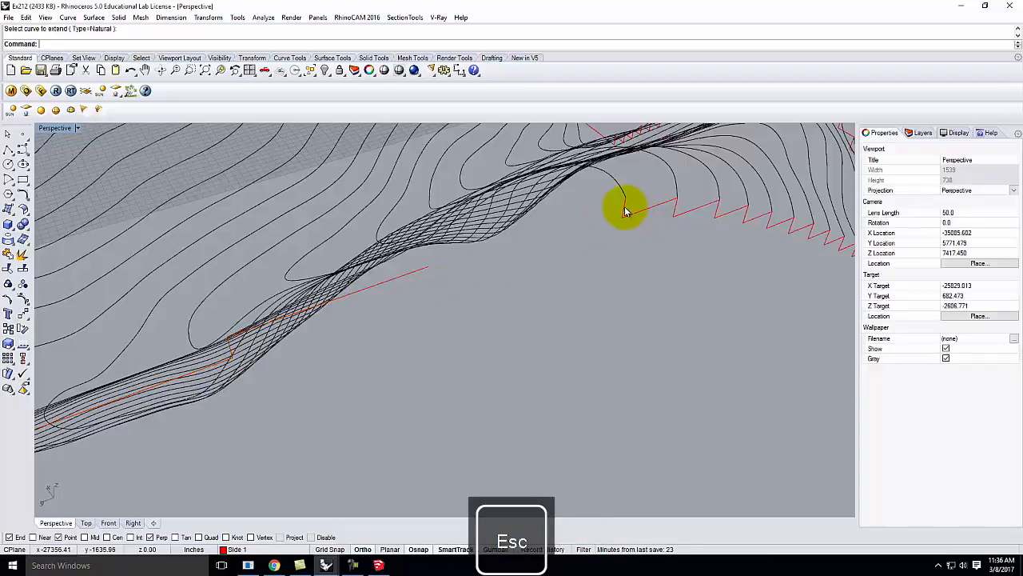
Bridge the gap in the left side profile with a straight polyline between its two open ends and join all three curves
{"action": "left_click", "coordinate": [624, 207]}
{"action": "left_click", "coordinate": [11, 149]}
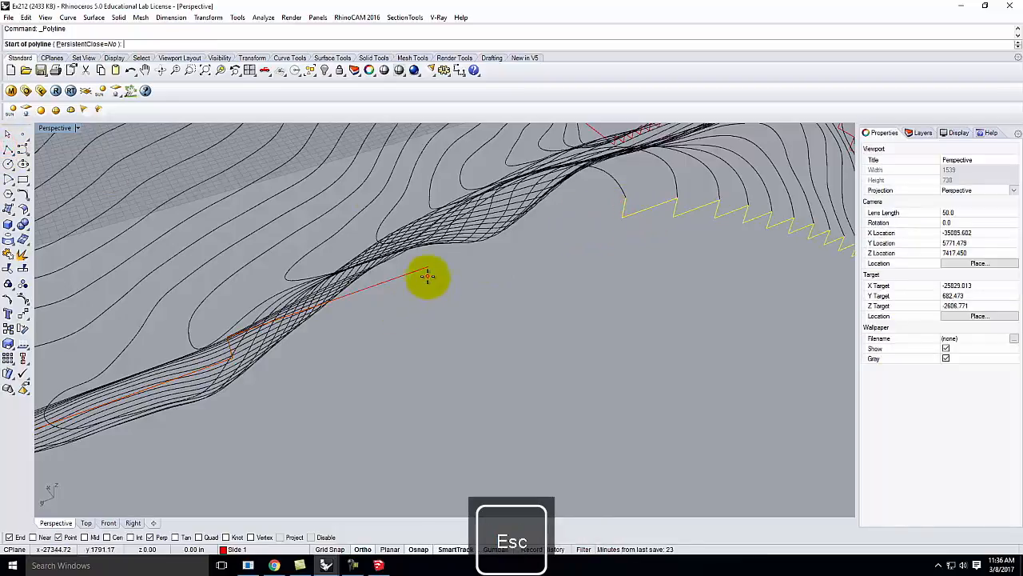
{"action": "left_click", "coordinate": [430, 268]}
{"action": "left_click", "coordinate": [628, 194]}
{"action": "key", "text": "Return"}
{"action": "left_click", "coordinate": [620, 203]}
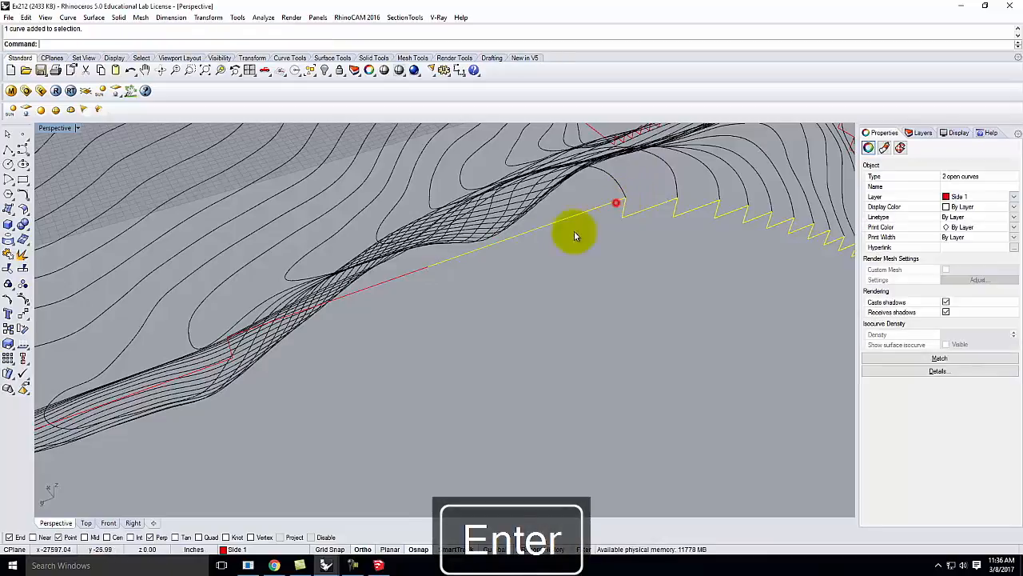
{"action": "left_click", "coordinate": [403, 274]}
{"action": "key", "text": "Return"}
Draw a straight polyline outward from the stepped front profile's open end, starting at the end of the third-lowest contour
{"action": "right_click_drag", "start_coordinate": [404, 272], "coordinate": [485, 317]}
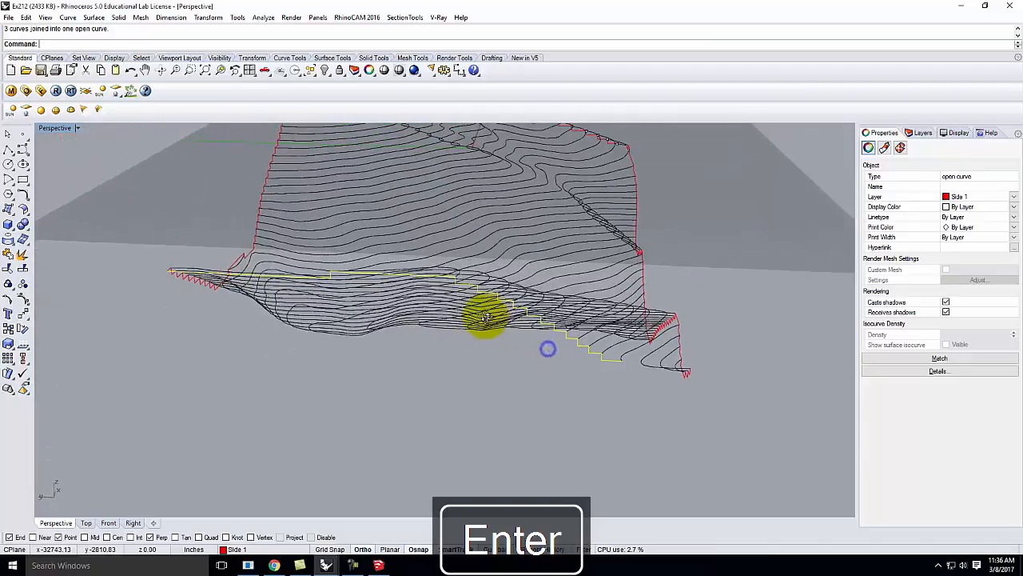
{"action": "scroll", "coordinate": [703, 358], "scroll_direction": "up", "scroll_amount": 6}
{"action": "right_click_drag", "start_coordinate": [695, 354], "coordinate": [529, 325]}
{"action": "right_click_drag", "start_coordinate": [496, 410], "coordinate": [451, 386]}
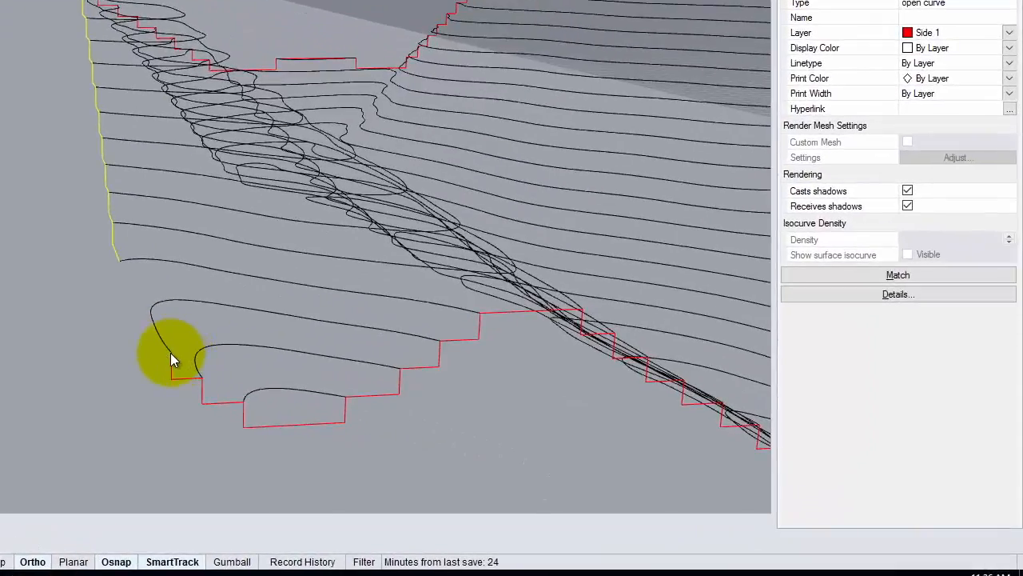
{"action": "right_click_drag", "start_coordinate": [170, 352], "coordinate": [126, 258]}
{"action": "left_click", "coordinate": [122, 263]}
{"action": "left_click", "coordinate": [128, 234]}
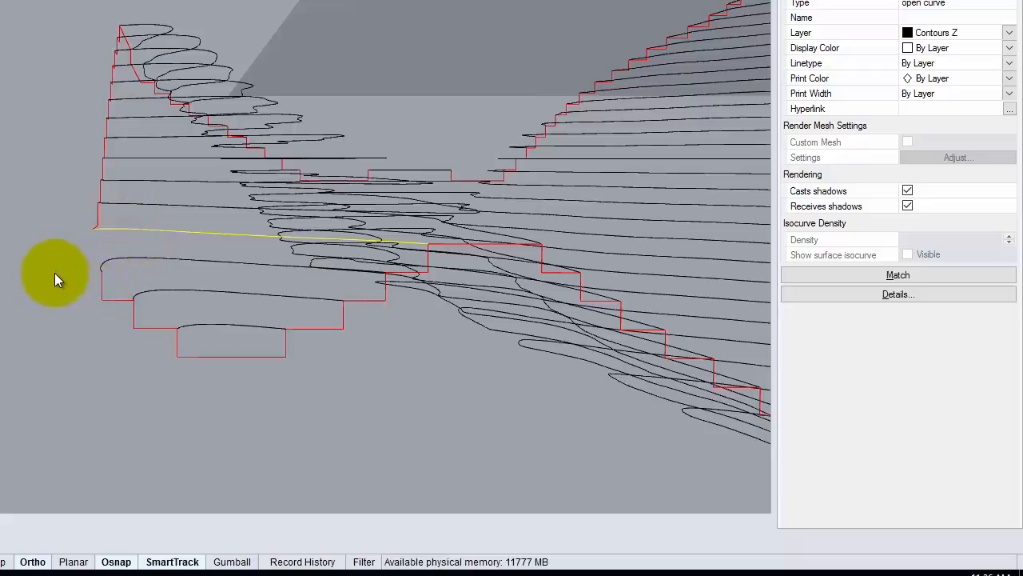
{"action": "right_click_drag", "start_coordinate": [80, 279], "coordinate": [303, 350]}
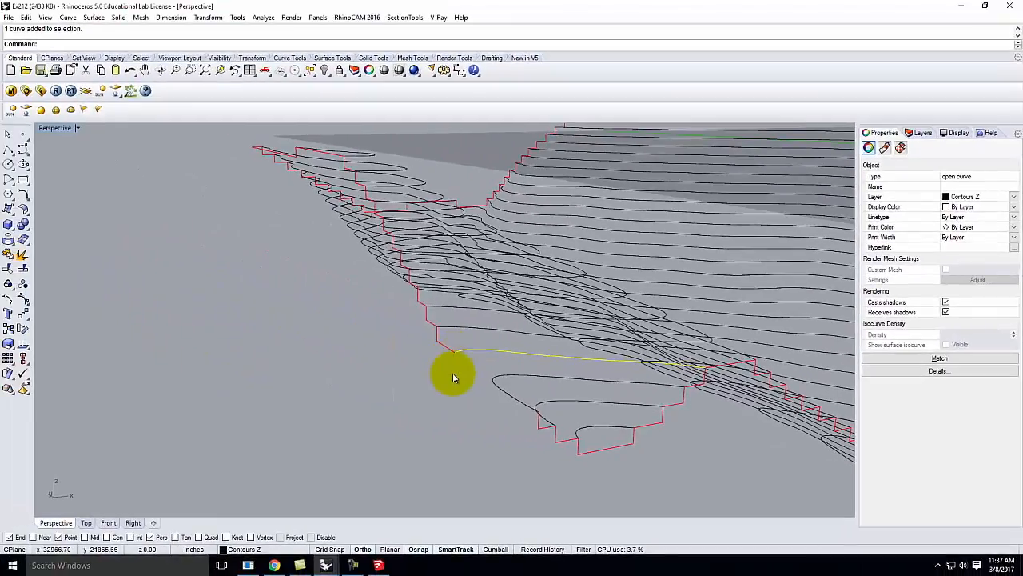
{"action": "right_click_drag", "start_coordinate": [559, 434], "coordinate": [536, 427]}
{"action": "left_click", "coordinate": [8, 150]}
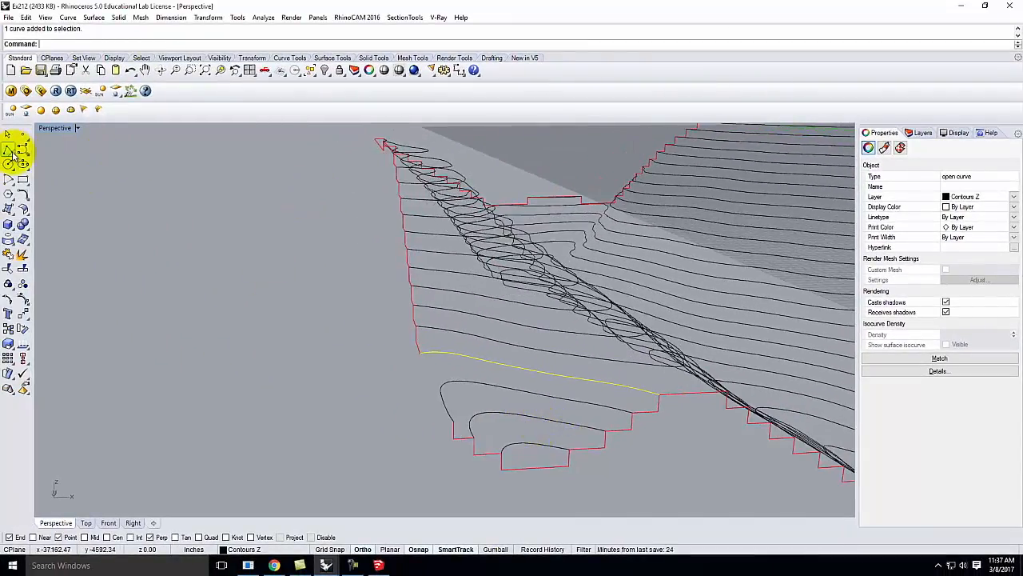
{"action": "left_click", "coordinate": [458, 425]}
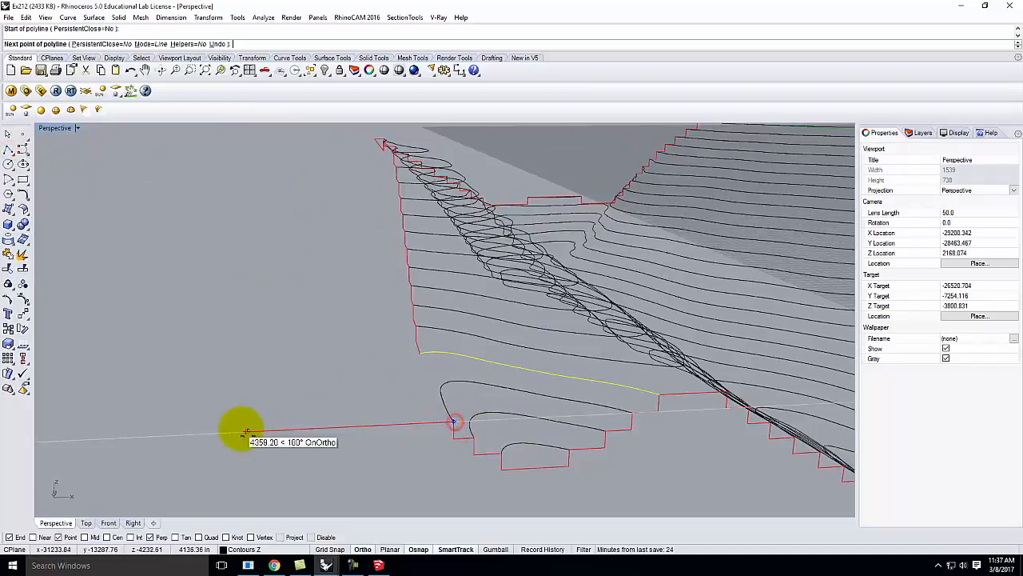
{"action": "key", "text": "Return"}
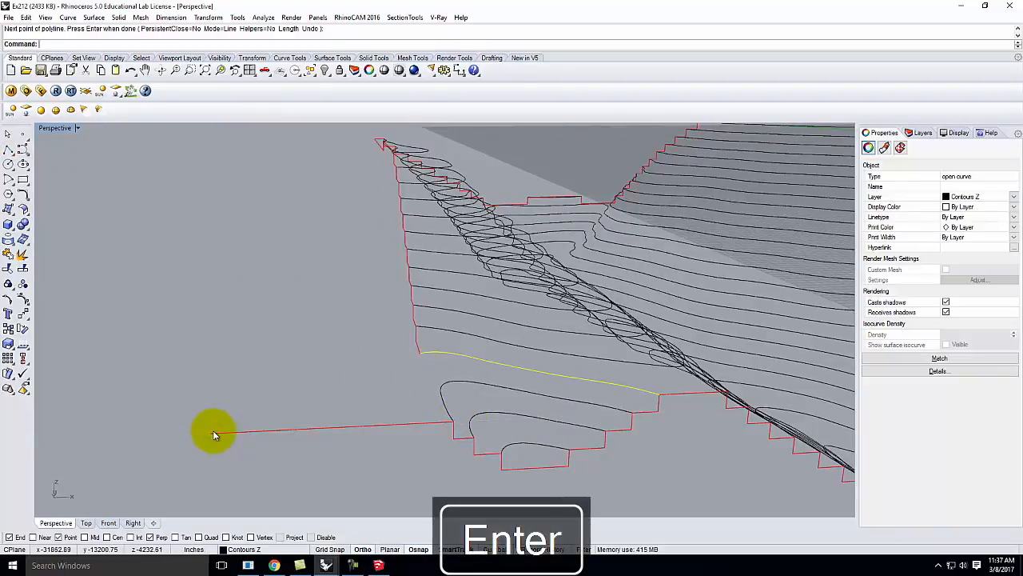
Set a vertical construction plane by 3 points, with its origin at the side profile's last step and X axis toward the contour's end
{"action": "right_click_drag", "start_coordinate": [350, 397], "coordinate": [594, 370]}
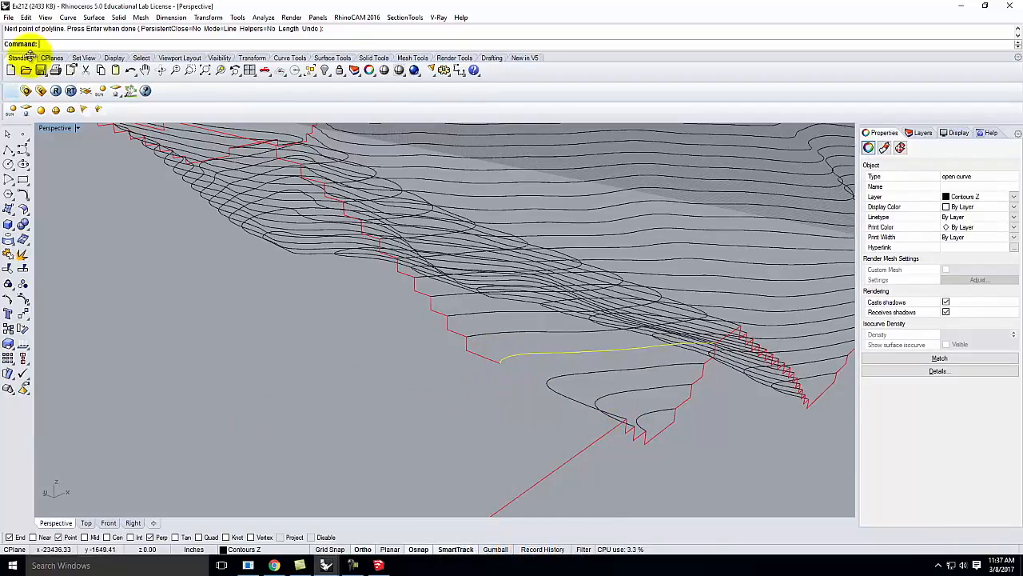
{"action": "left_click", "coordinate": [78, 128]}
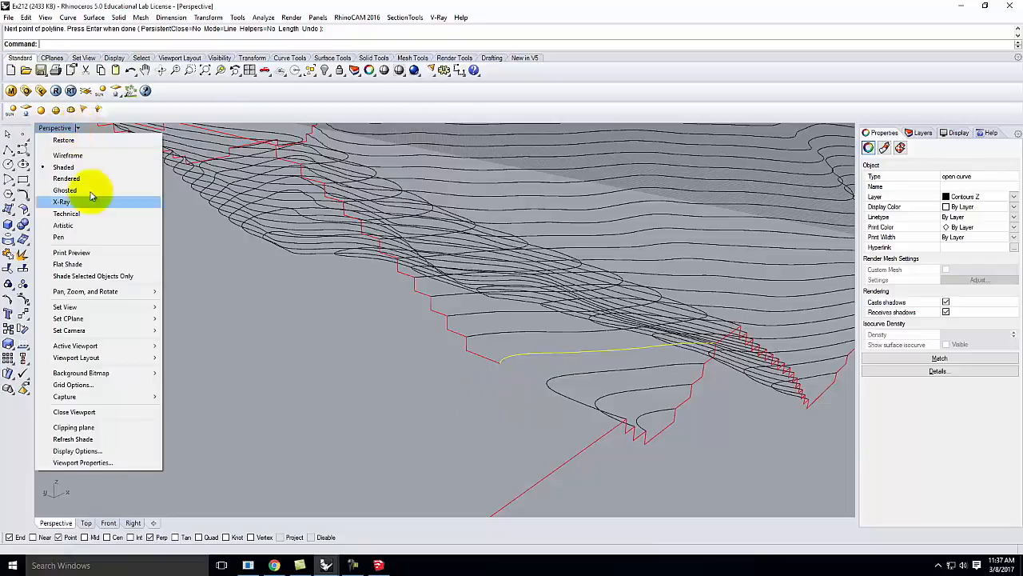
{"action": "mouse_move", "coordinate": [137, 320]}
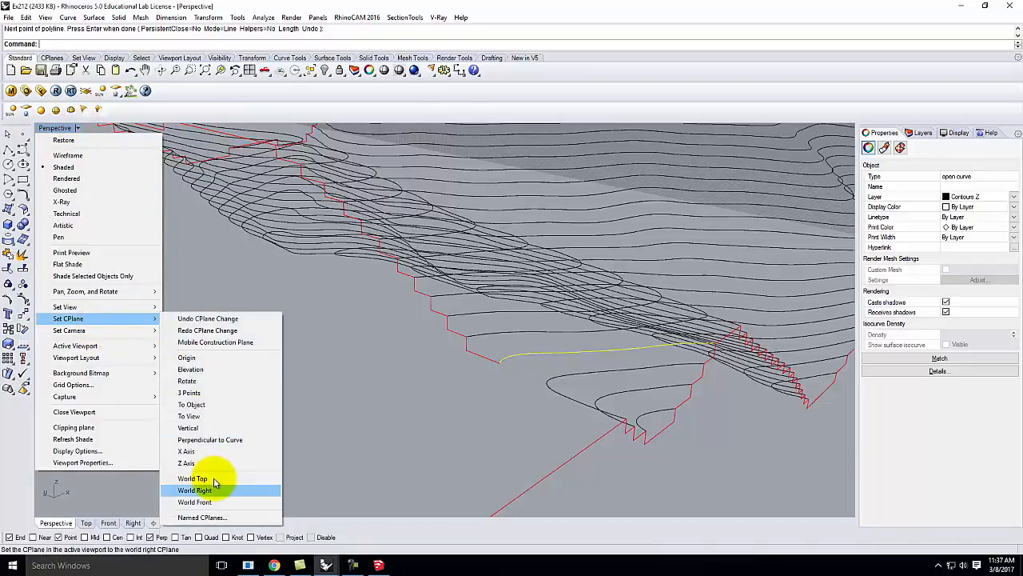
{"action": "left_click", "coordinate": [211, 392]}
{"action": "left_click", "coordinate": [466, 354]}
{"action": "scroll", "coordinate": [452, 336], "scroll_direction": "up", "scroll_amount": 2}
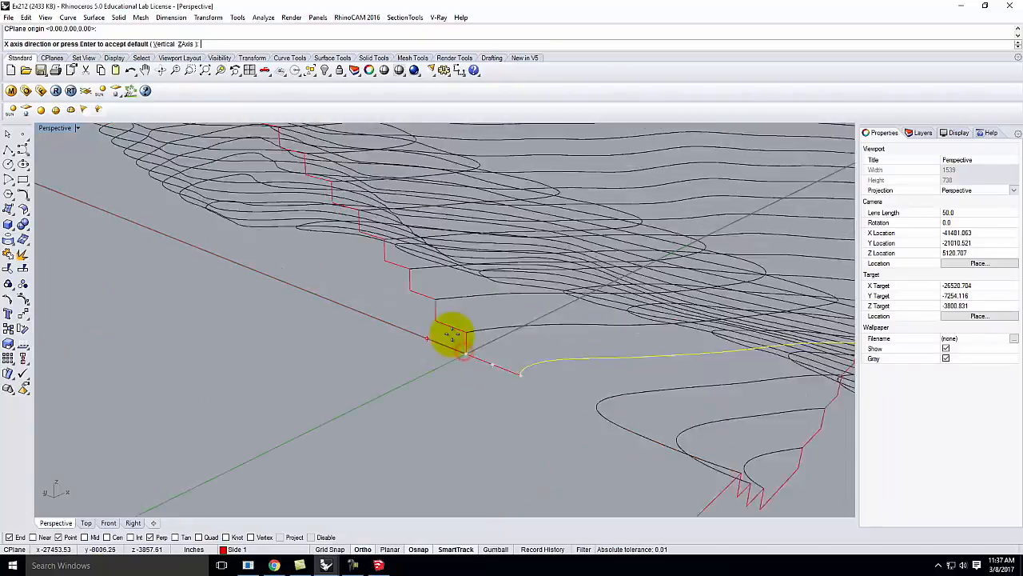
{"action": "scroll", "coordinate": [452, 335], "scroll_direction": "up", "scroll_amount": 2}
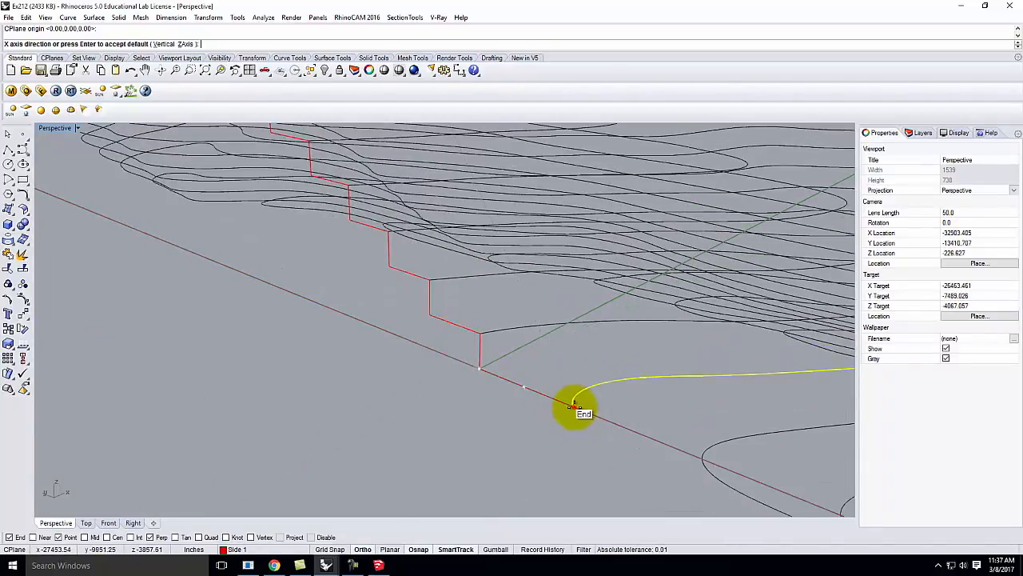
{"action": "left_click", "coordinate": [574, 408]}
{"action": "key", "text": "Return"}
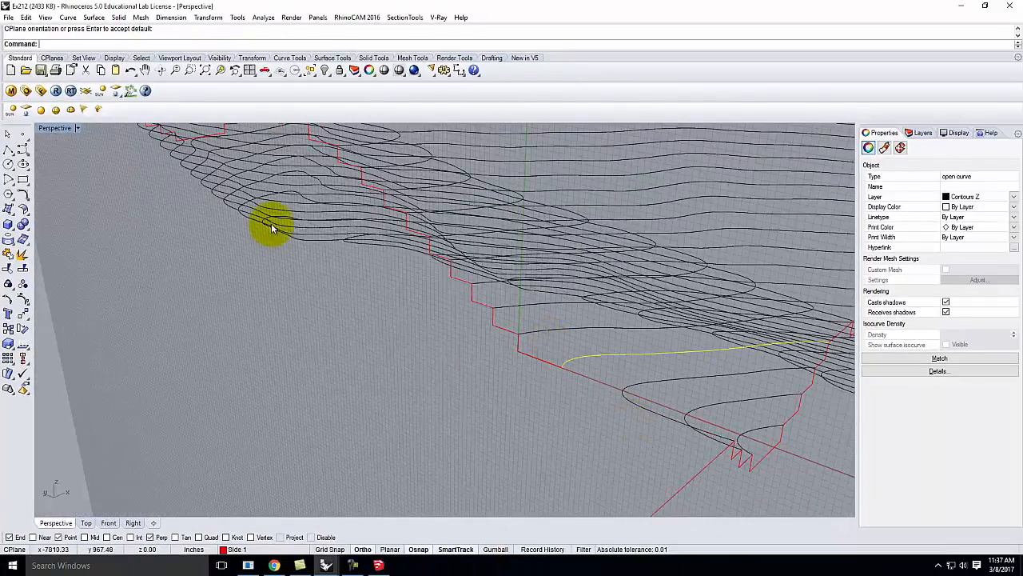
Draw a polyline from the fourth-lowest contour's end, 31.250' straight down and horizontally past the lower contours along the construction plane
{"action": "left_click", "coordinate": [8, 150]}
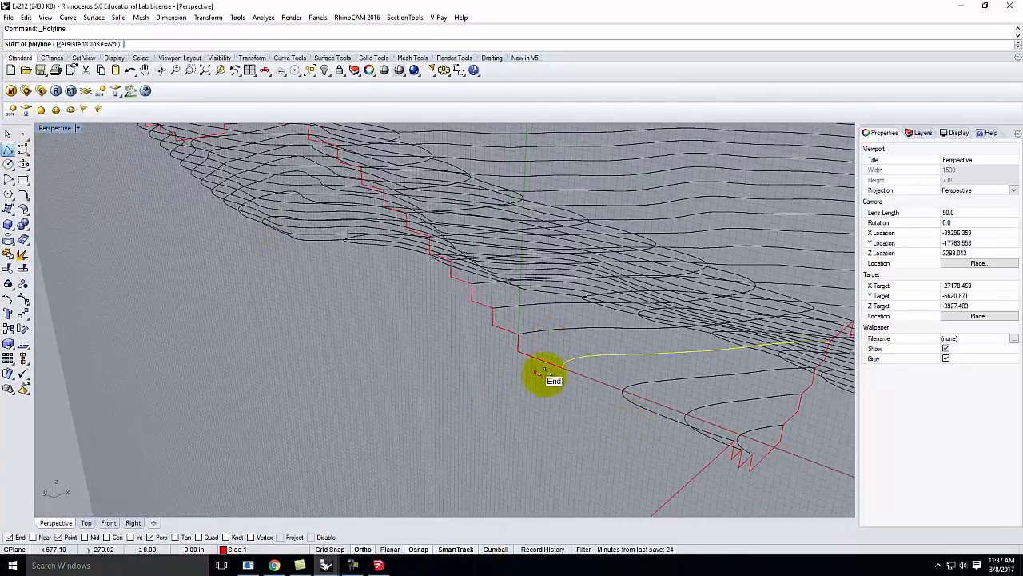
{"action": "left_click", "coordinate": [562, 372]}
{"action": "type", "text": "31"}
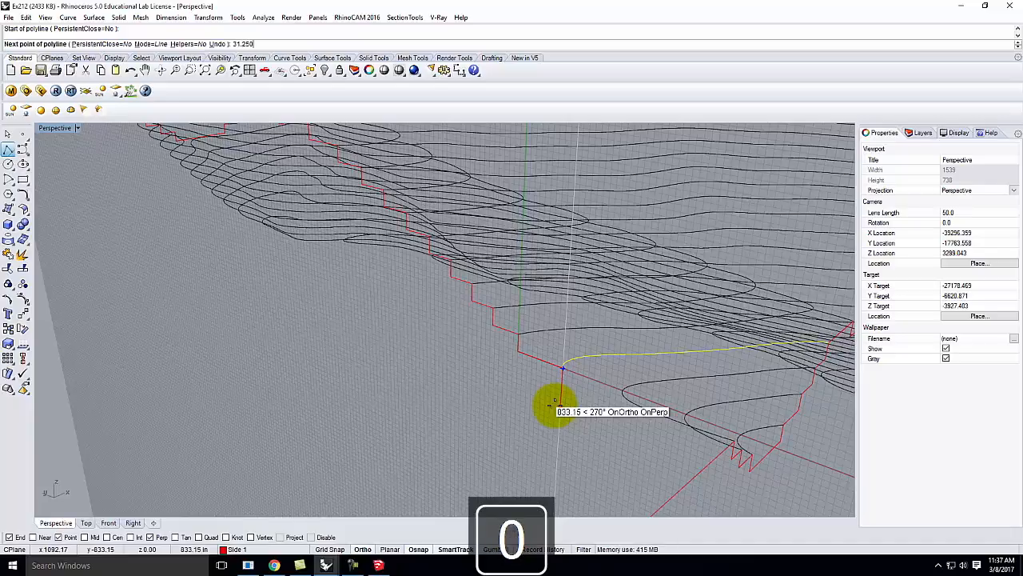
{"action": "type", "text": ".250"}
{"action": "key", "text": "Return"}
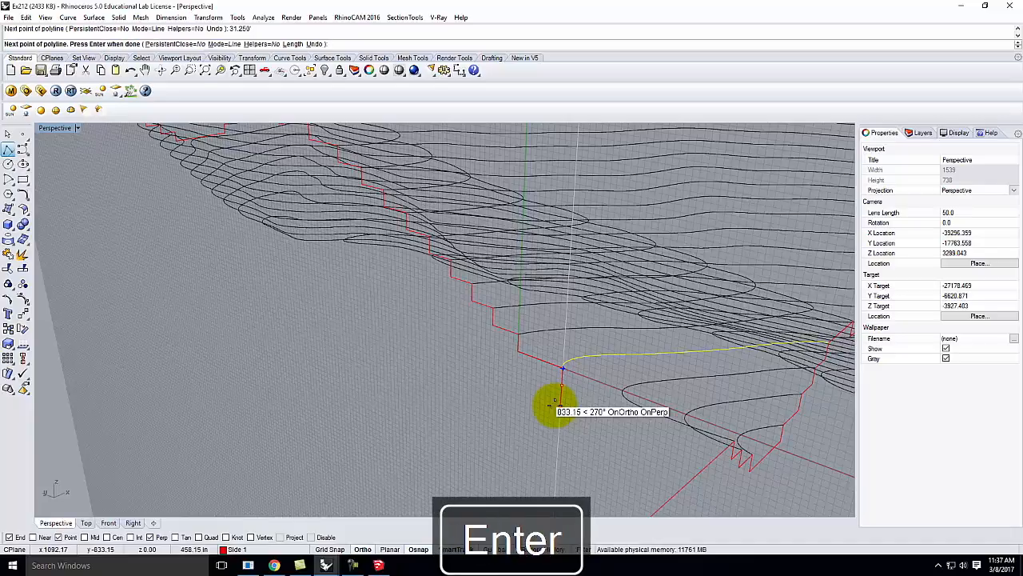
{"action": "scroll", "coordinate": [557, 392], "scroll_direction": "down", "scroll_amount": 3}
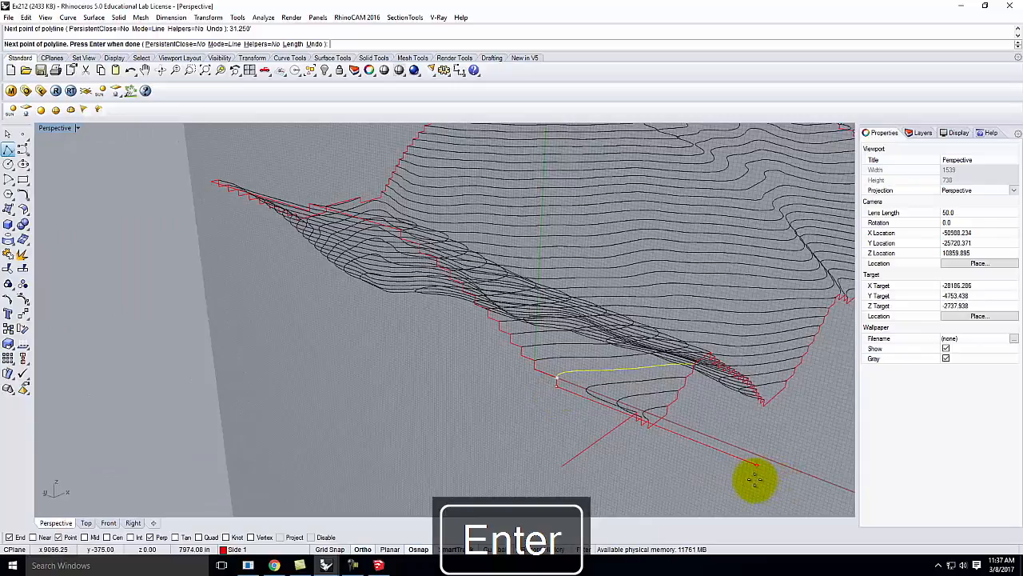
{"action": "key", "text": "Return"}
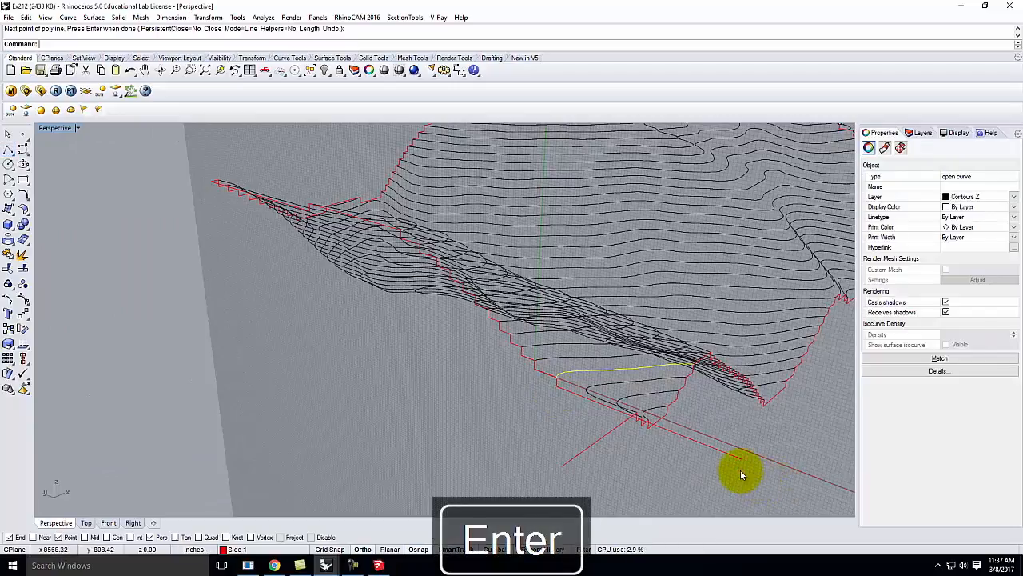
Fillet the side profile's new polyline and the front profile's outward line with radius 0 to close their corner
{"action": "right_click_drag", "start_coordinate": [727, 418], "coordinate": [514, 439]}
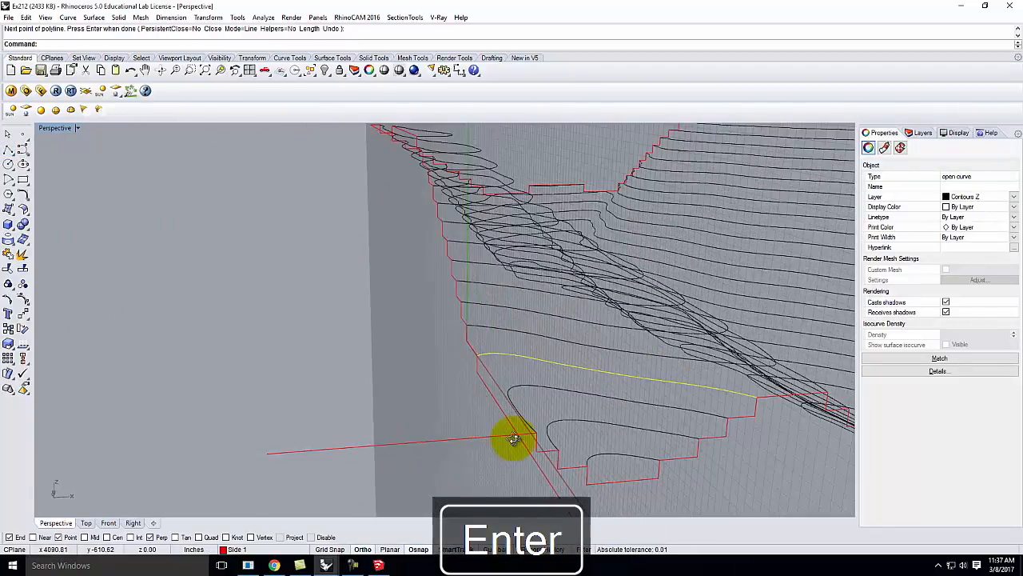
{"action": "scroll", "coordinate": [519, 428], "scroll_direction": "up", "scroll_amount": 2}
{"action": "scroll", "coordinate": [528, 431], "scroll_direction": "up", "scroll_amount": 3}
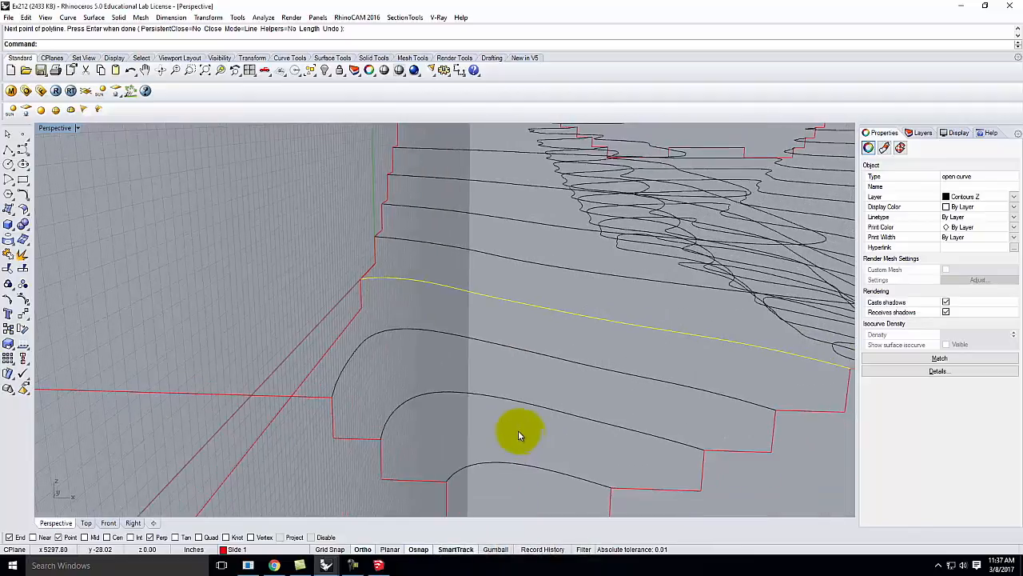
{"action": "scroll", "coordinate": [518, 430], "scroll_direction": "down", "scroll_amount": 2}
{"action": "right_click_drag", "start_coordinate": [518, 431], "coordinate": [634, 474]}
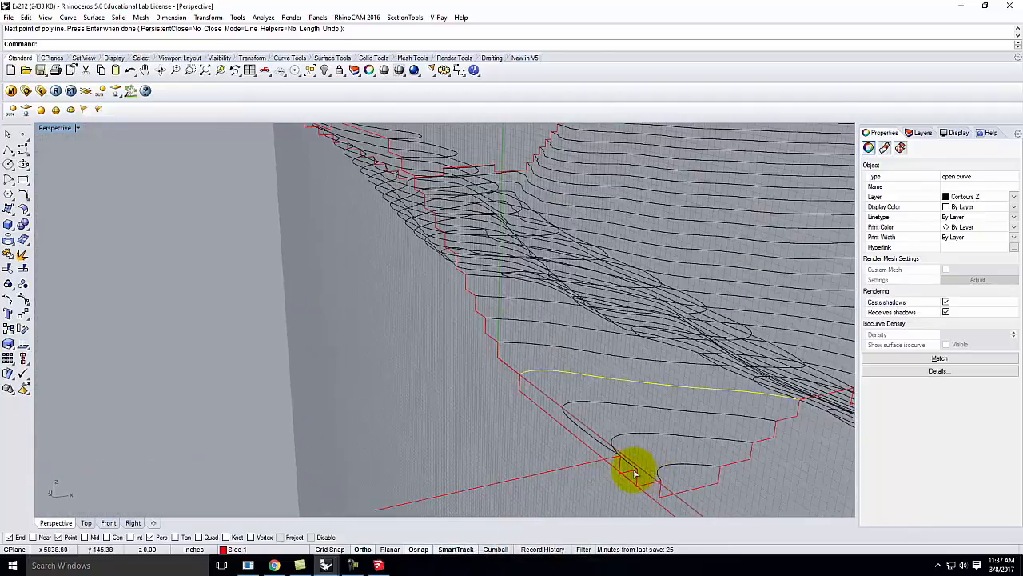
{"action": "scroll", "coordinate": [634, 473], "scroll_direction": "up", "scroll_amount": 2}
{"action": "key", "text": "Return"}
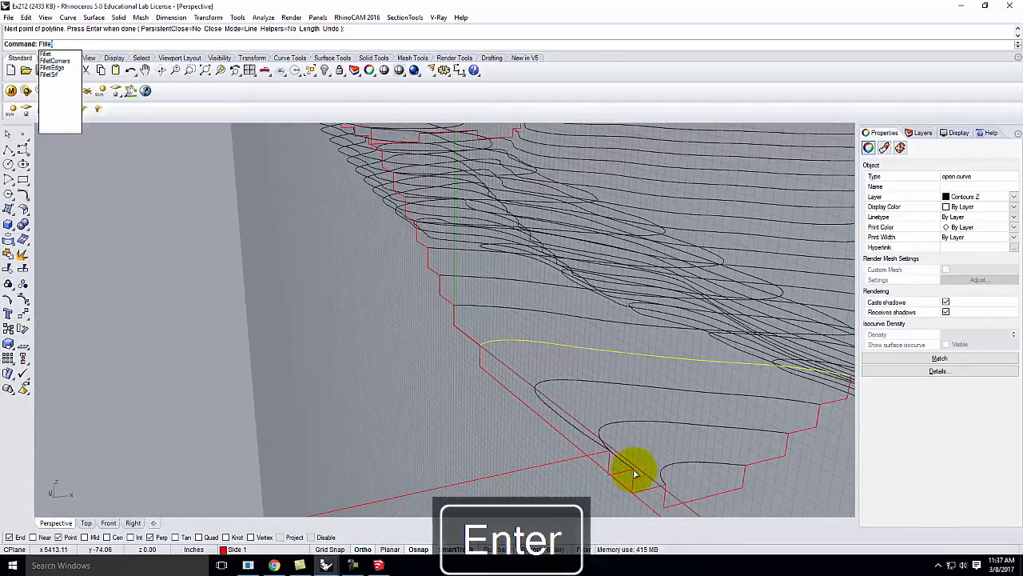
{"action": "left_click", "coordinate": [562, 439]}
{"action": "key", "text": "Escape"}
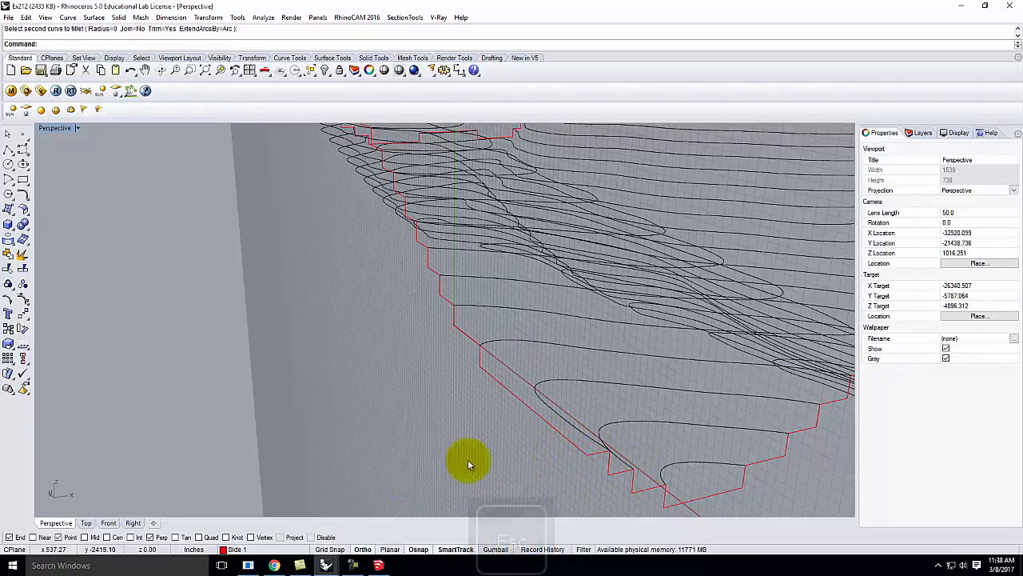
Reset the Perspective view's construction plane to World Top
{"action": "scroll", "coordinate": [467, 463], "scroll_direction": "down", "scroll_amount": 6}
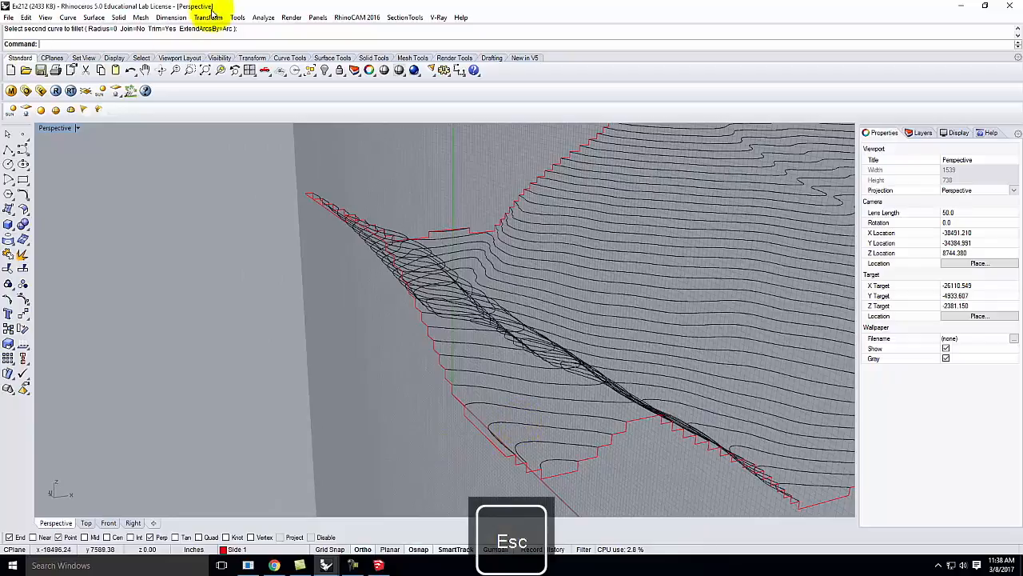
{"action": "left_click", "coordinate": [78, 128]}
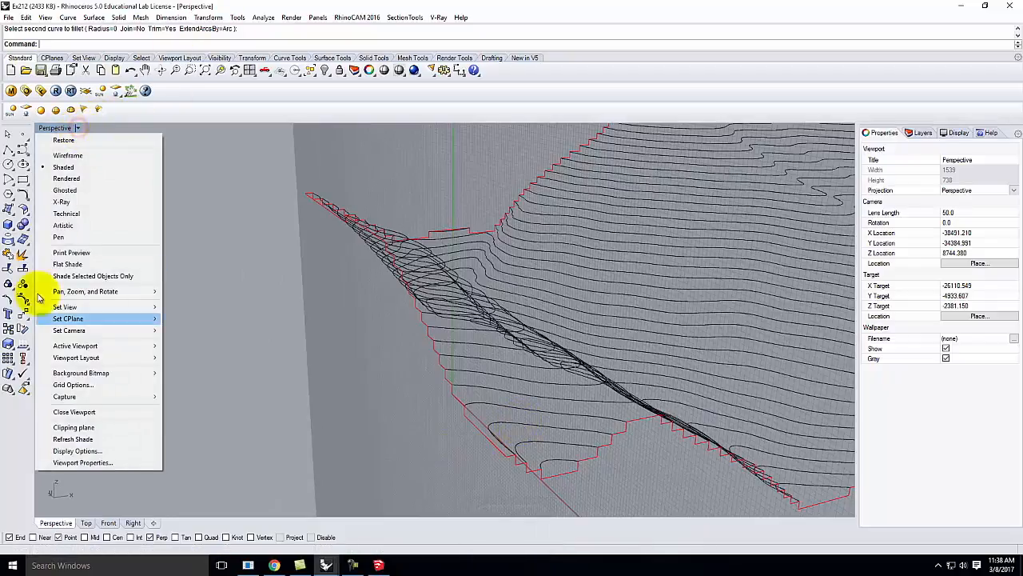
{"action": "mouse_move", "coordinate": [80, 323]}
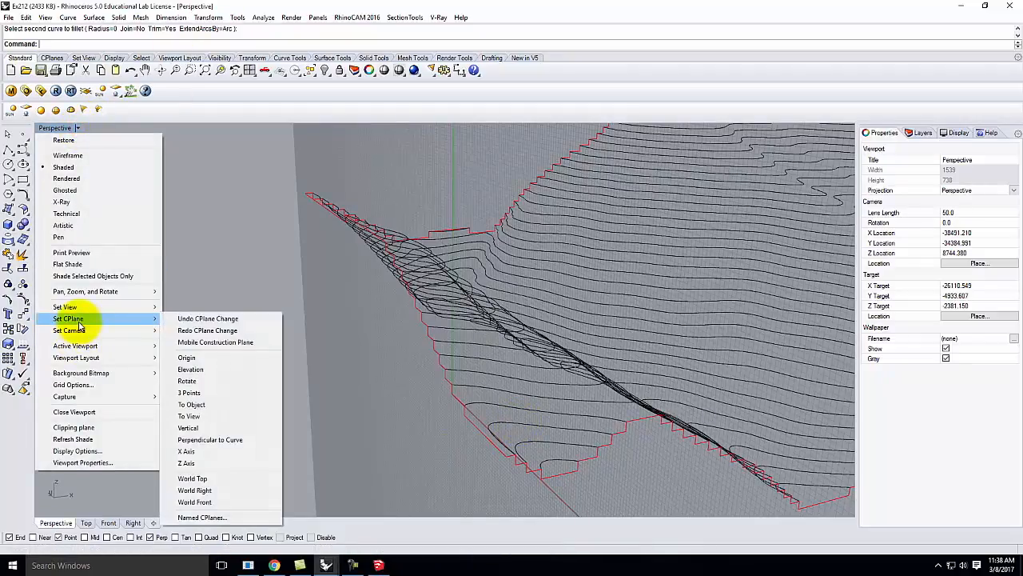
{"action": "left_click", "coordinate": [193, 477]}
Set a vertical construction plane by 3 points, with its origin at the base of the opposite side profile's lowest riser and X axis along the profile
{"action": "right_click_drag", "start_coordinate": [594, 452], "coordinate": [544, 417]}
{"action": "right_click_drag", "start_coordinate": [420, 424], "coordinate": [612, 418]}
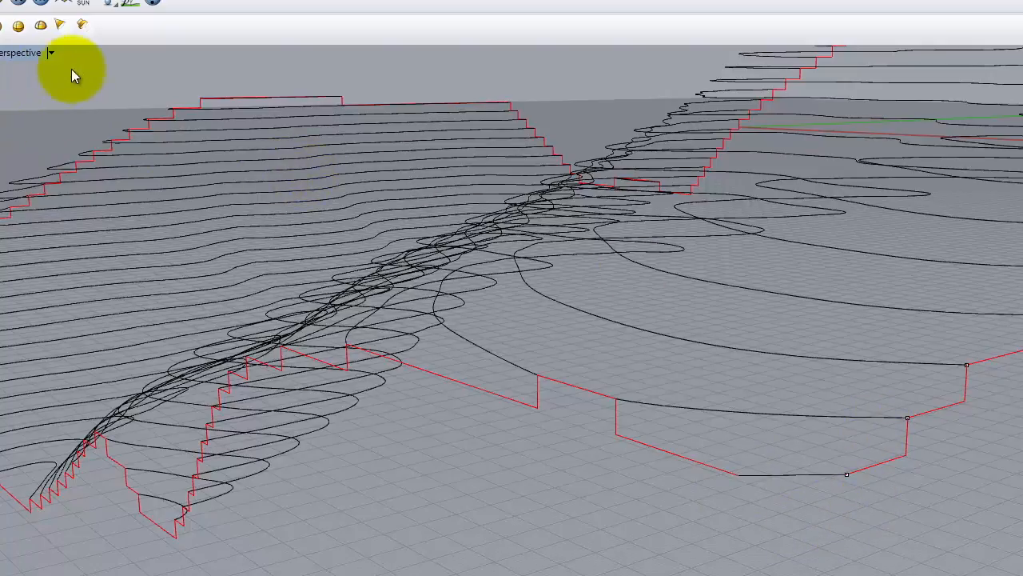
{"action": "left_click", "coordinate": [51, 52]}
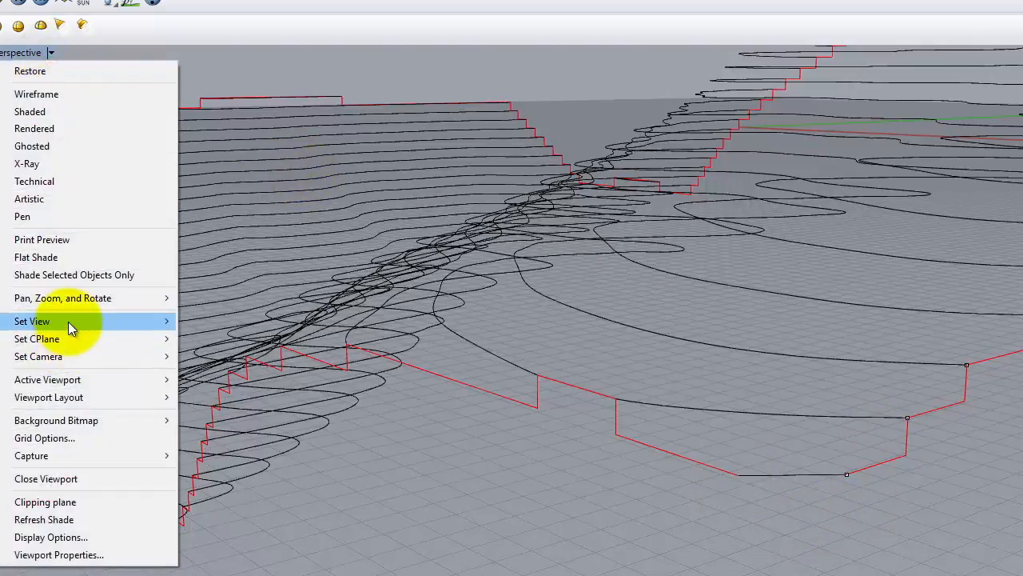
{"action": "mouse_move", "coordinate": [68, 321]}
{"action": "mouse_move", "coordinate": [69, 339]}
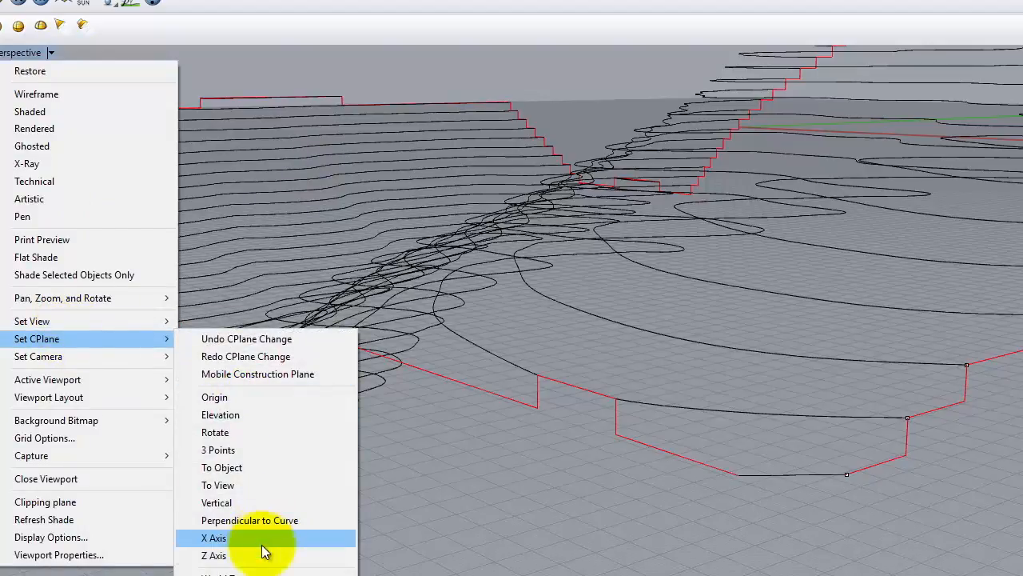
{"action": "left_click", "coordinate": [265, 449]}
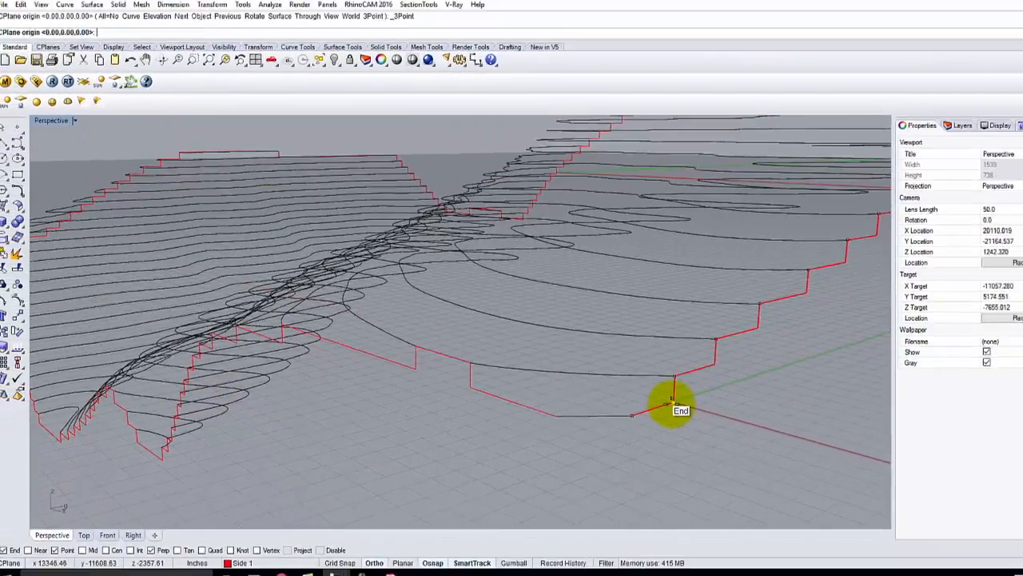
{"action": "left_click", "coordinate": [795, 430]}
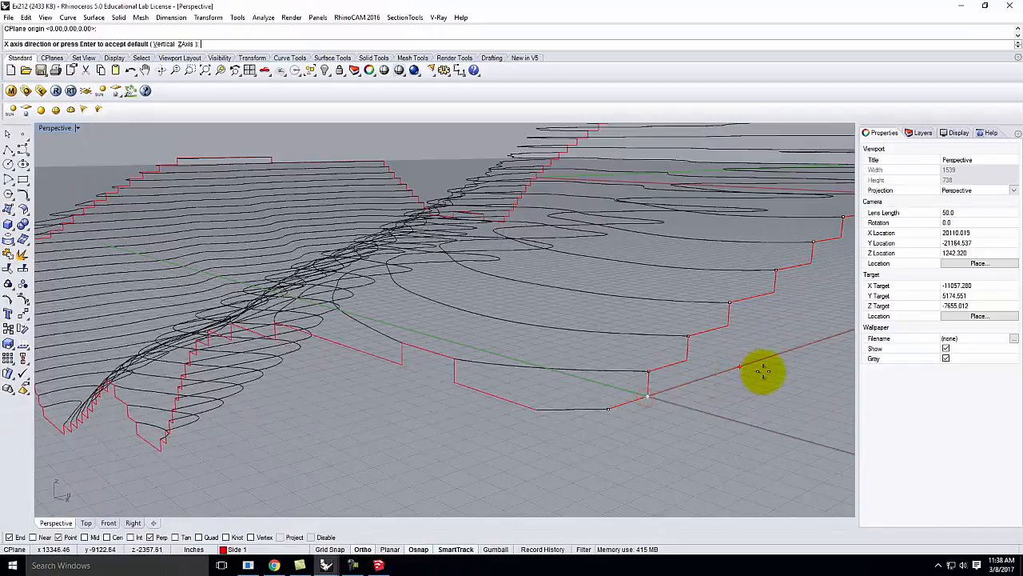
{"action": "left_click", "coordinate": [942, 397]}
{"action": "left_click", "coordinate": [650, 370]}
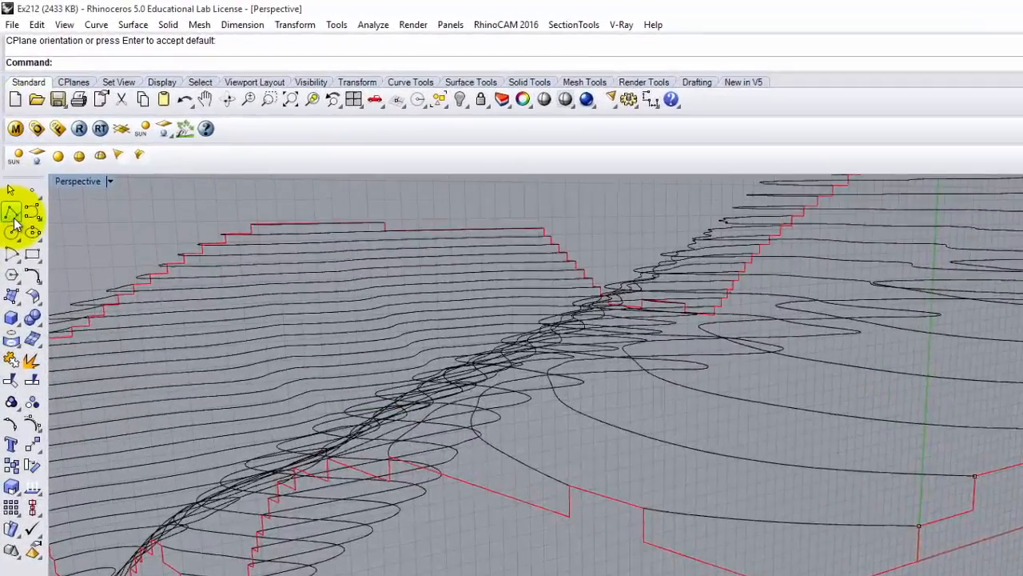
Draw a polyline from the lowest contour's end at the side profile, starting 31.25' straight down and continuing along the construction plane
{"action": "left_click", "coordinate": [9, 171]}
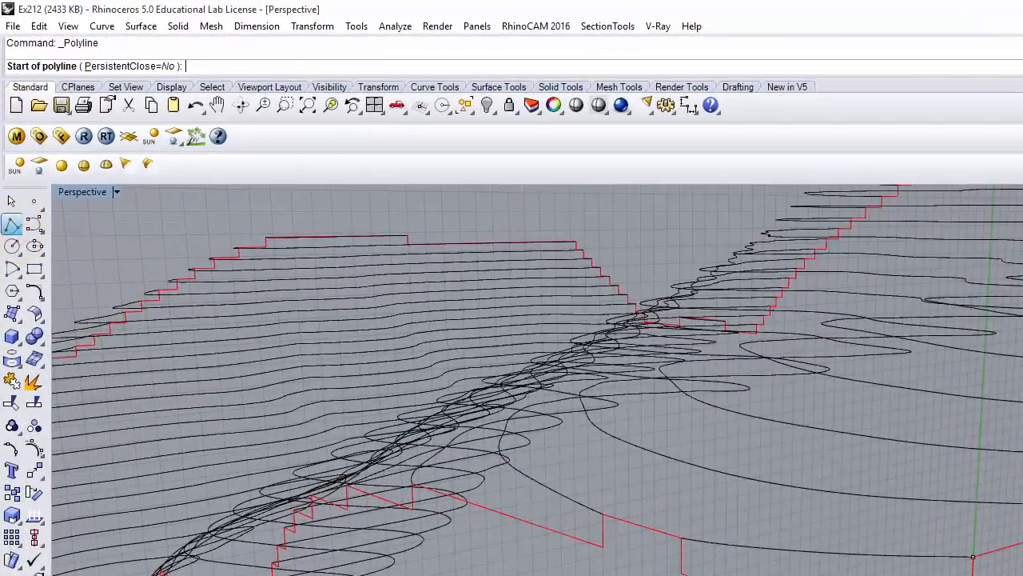
{"action": "left_click", "coordinate": [973, 557]}
{"action": "type", "text": "31"}
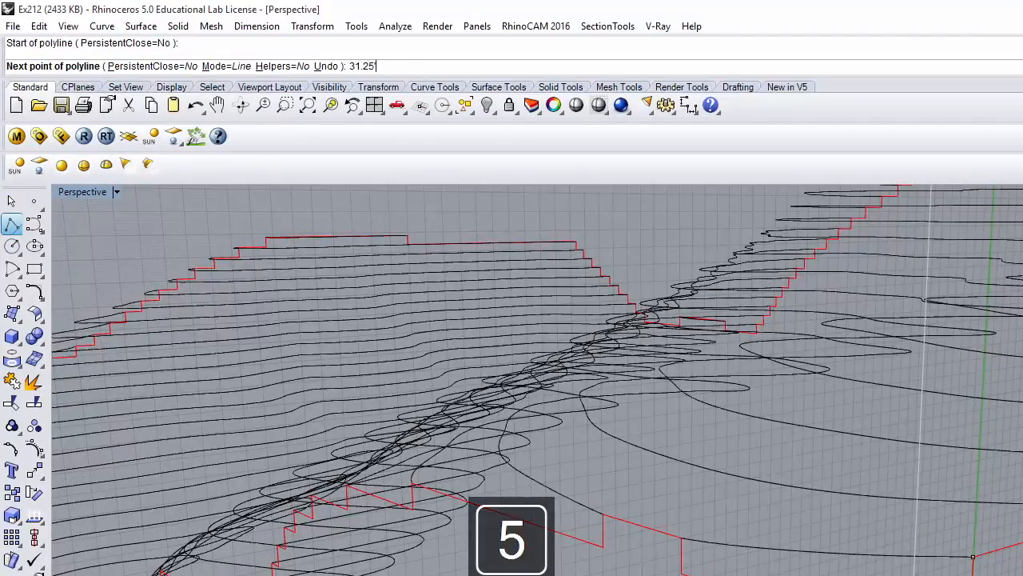
{"action": "type", "text": ".25"}
{"action": "key", "text": "Return"}
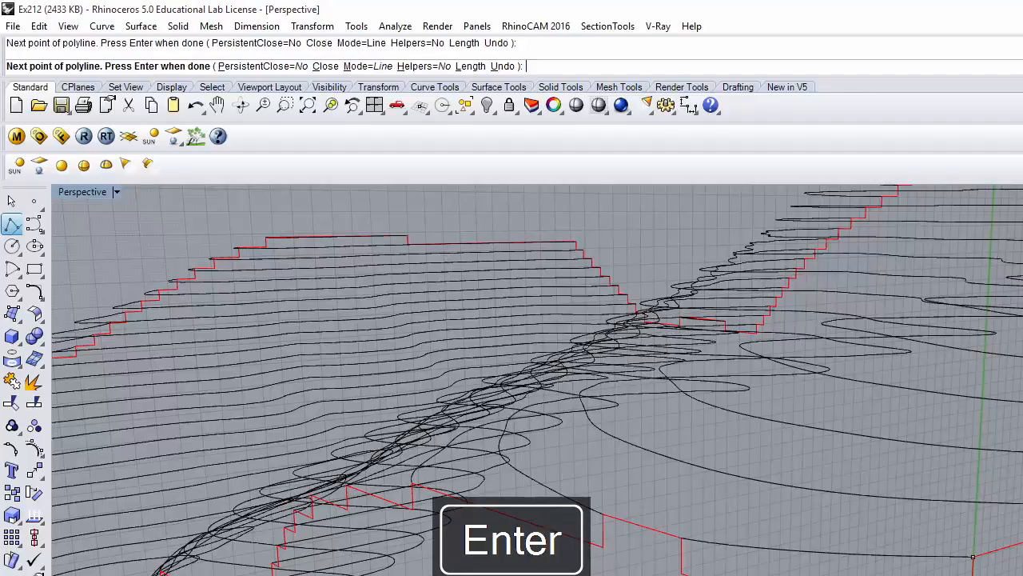
{"action": "key", "text": "Return"}
Start another polyline straight down from the lowest contour's other end
{"action": "key", "text": "Return"}
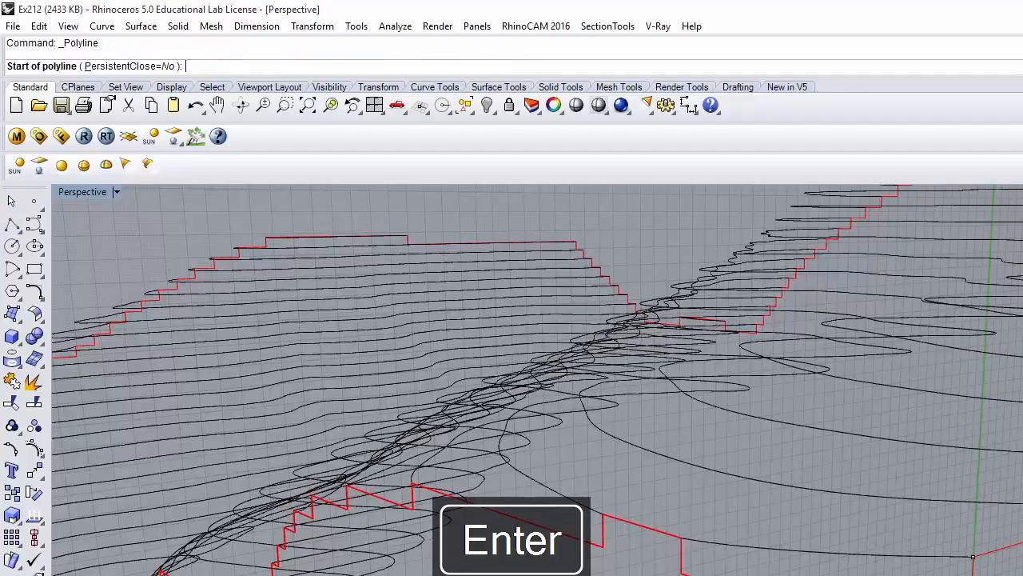
{"action": "type", "text": "31"}
{"action": "key", "text": "Delete"}
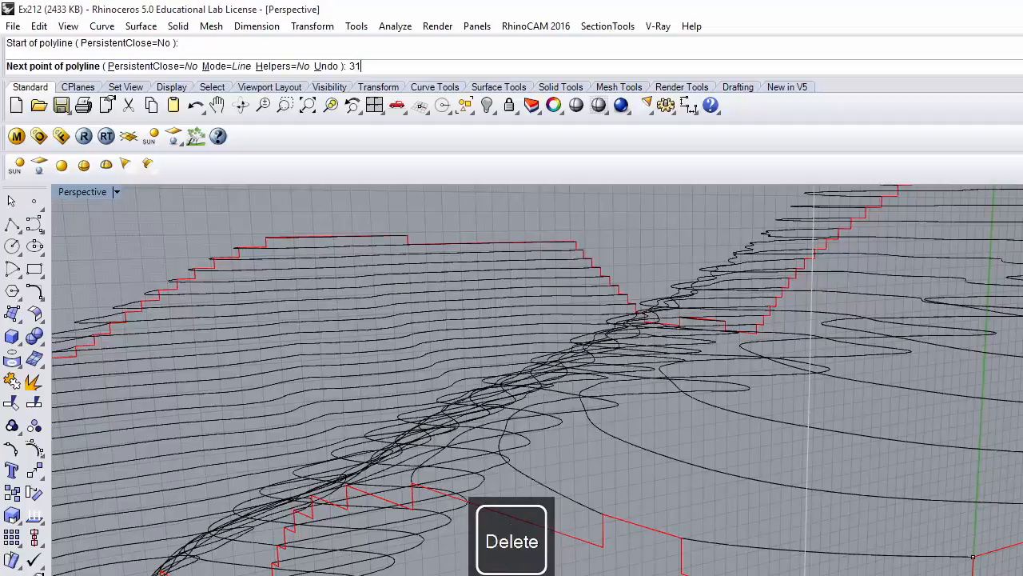
Finish the 31.25' vertical drop at the terrain's near corner and connect its lower end to the long base line with a polyline
{"action": "key", "text": "Return"}
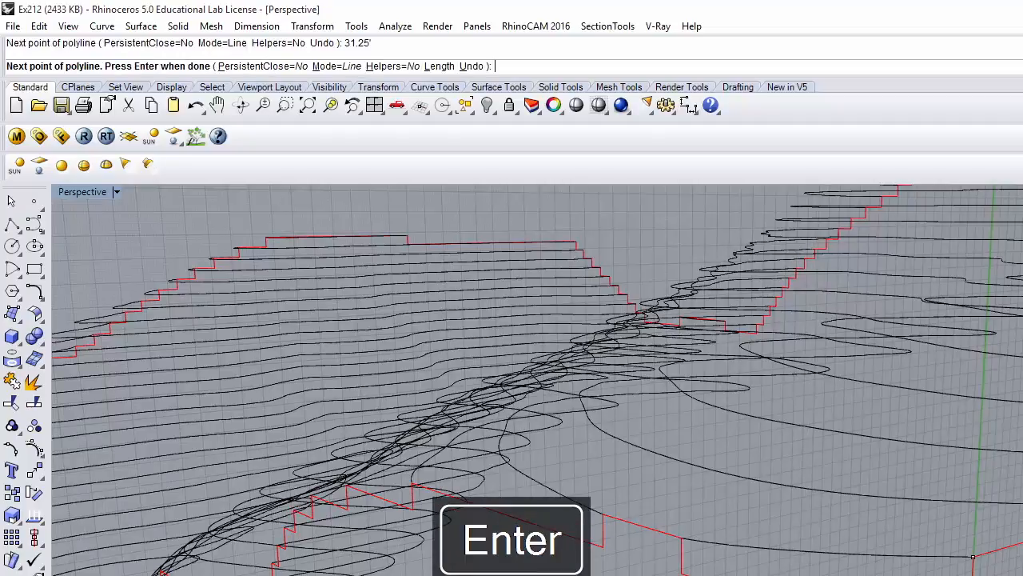
{"action": "key", "text": "Return"}
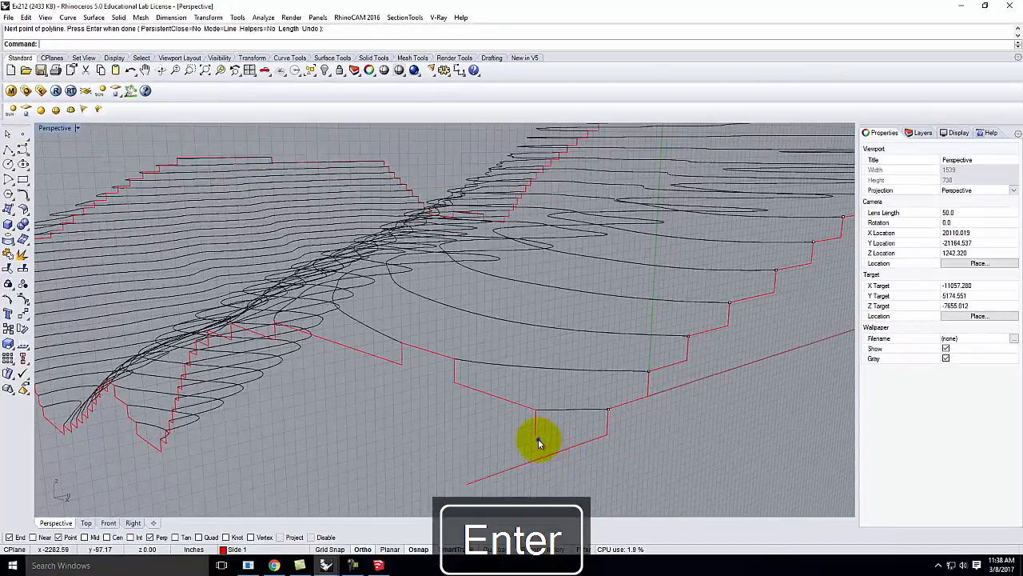
{"action": "key", "text": "Return"}
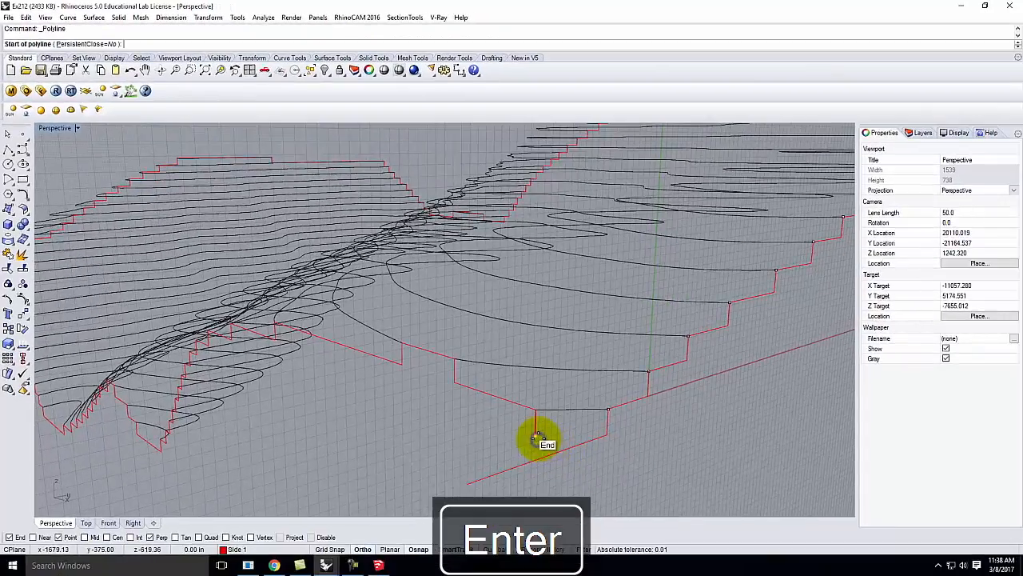
{"action": "left_click", "coordinate": [537, 434]}
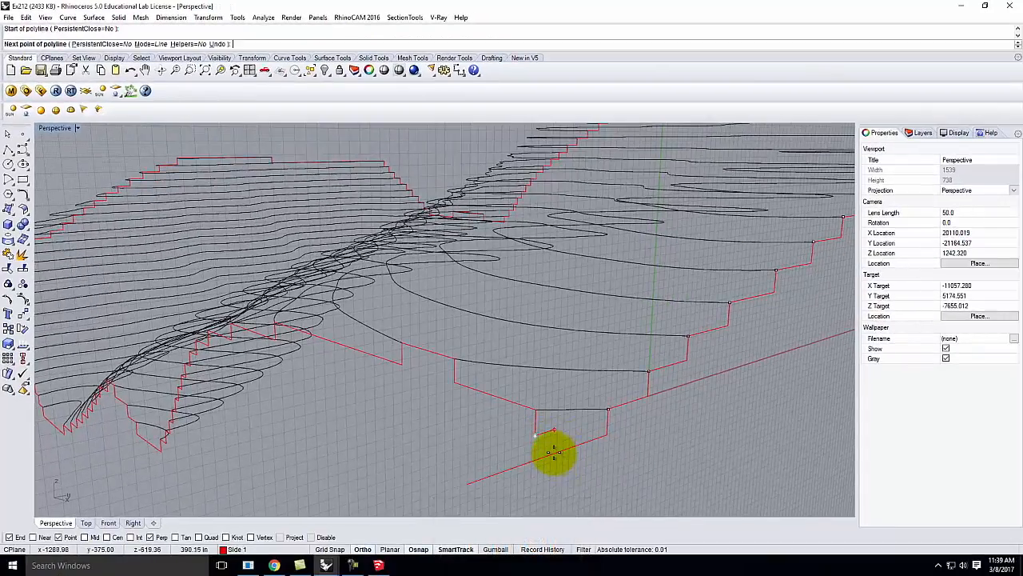
{"action": "left_click", "coordinate": [569, 447]}
{"action": "key", "text": "Return"}
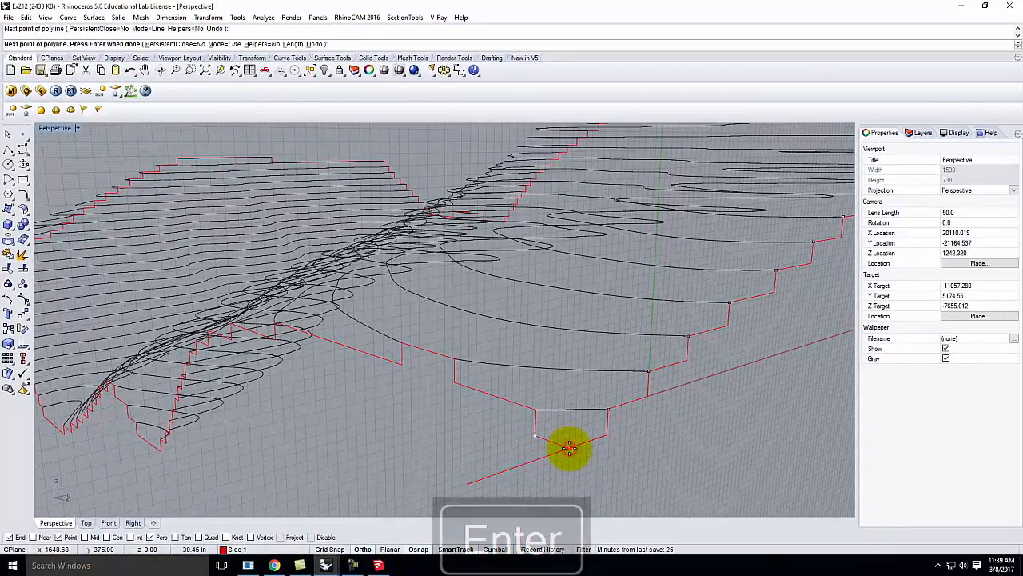
Trim off the part of the long base line that extends past the new connecting line at the near corner
{"action": "key", "text": "Return"}
{"action": "left_click_drag", "start_coordinate": [605, 469], "coordinate": [537, 434]}
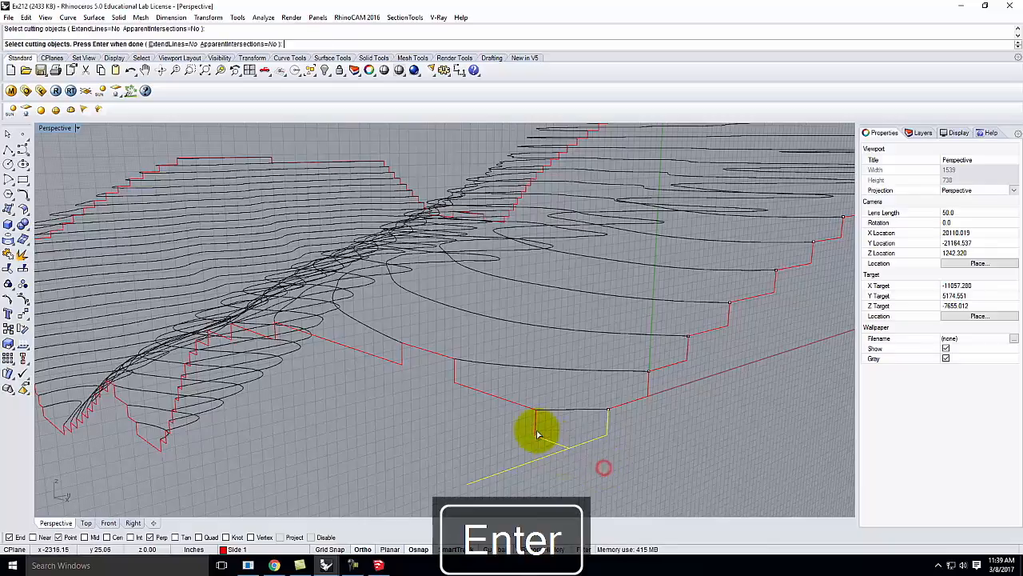
{"action": "key", "text": "Return"}
{"action": "left_click", "coordinate": [529, 461]}
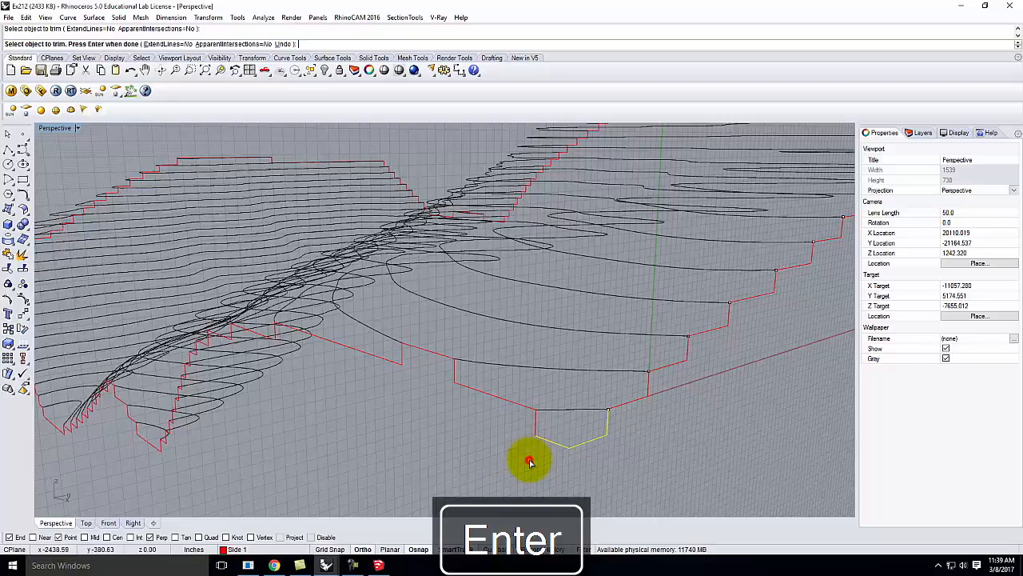
{"action": "key", "text": "Escape"}
Join the short connecting line, the vertical corner drop and the adjacent stepped side outline into one curve
{"action": "left_click", "coordinate": [634, 470]}
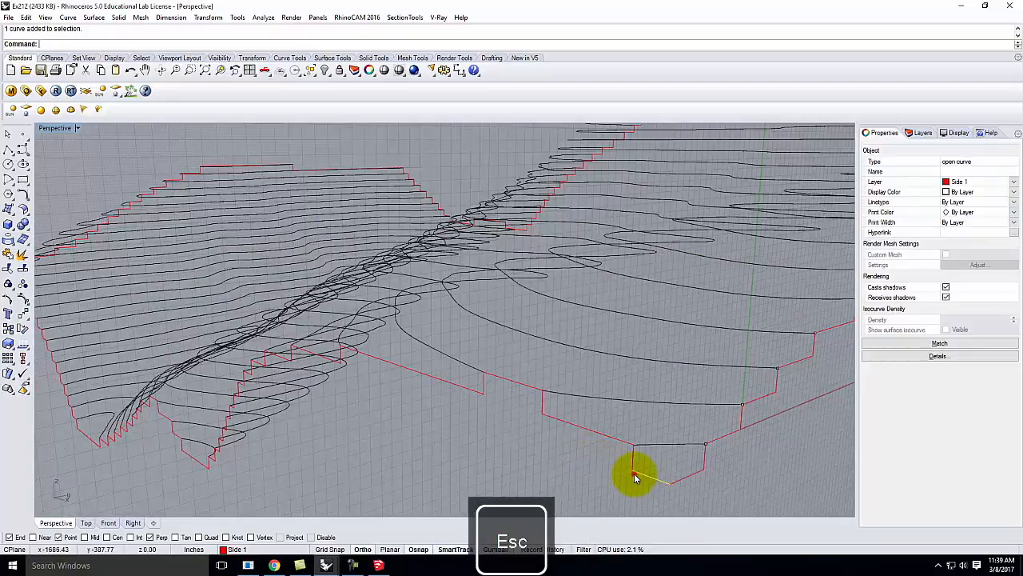
{"action": "left_click", "coordinate": [633, 456], "text": "shift"}
{"action": "left_click", "coordinate": [612, 438], "text": "shift"}
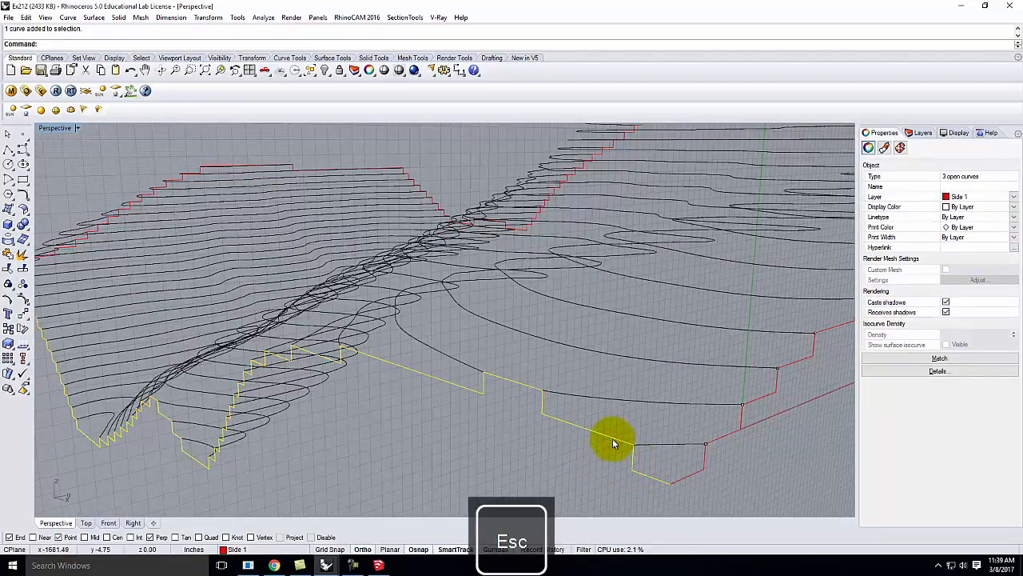
{"action": "type", "text": "Join"}
{"action": "key", "text": "Return"}
Join the trimmed corner segment to the stepped outline on the other side of the near corner
{"action": "left_click", "coordinate": [742, 472]}
{"action": "left_click", "coordinate": [705, 469]}
{"action": "left_click", "coordinate": [740, 436]}
{"action": "key", "text": "Return"}
Join the stepped outline to the long sloping outline segment where they meet near the terrain's far corner
{"action": "scroll", "coordinate": [664, 375], "scroll_direction": "down", "scroll_amount": 10}
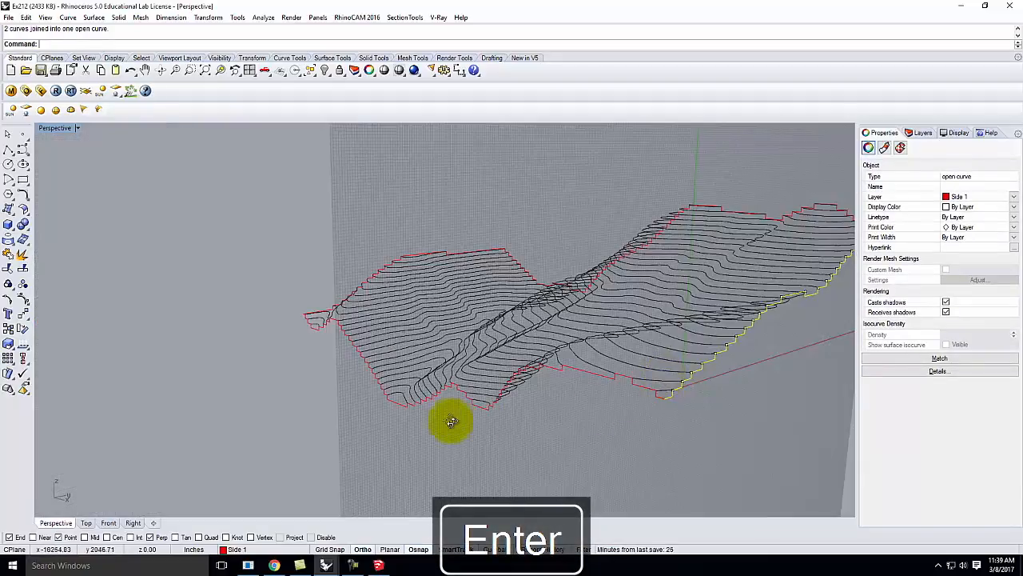
{"action": "right_click_drag", "start_coordinate": [445, 419], "coordinate": [388, 418]}
{"action": "scroll", "coordinate": [295, 307], "scroll_direction": "up", "scroll_amount": 8}
{"action": "right_click_drag", "start_coordinate": [296, 310], "coordinate": [429, 318]}
{"action": "left_click", "coordinate": [437, 306]}
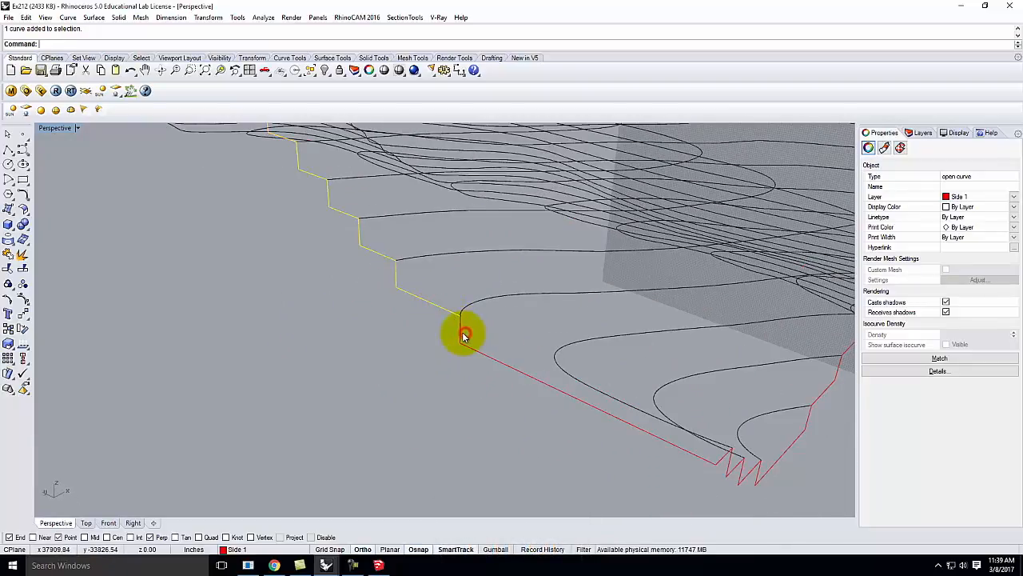
{"action": "key", "text": "Return"}
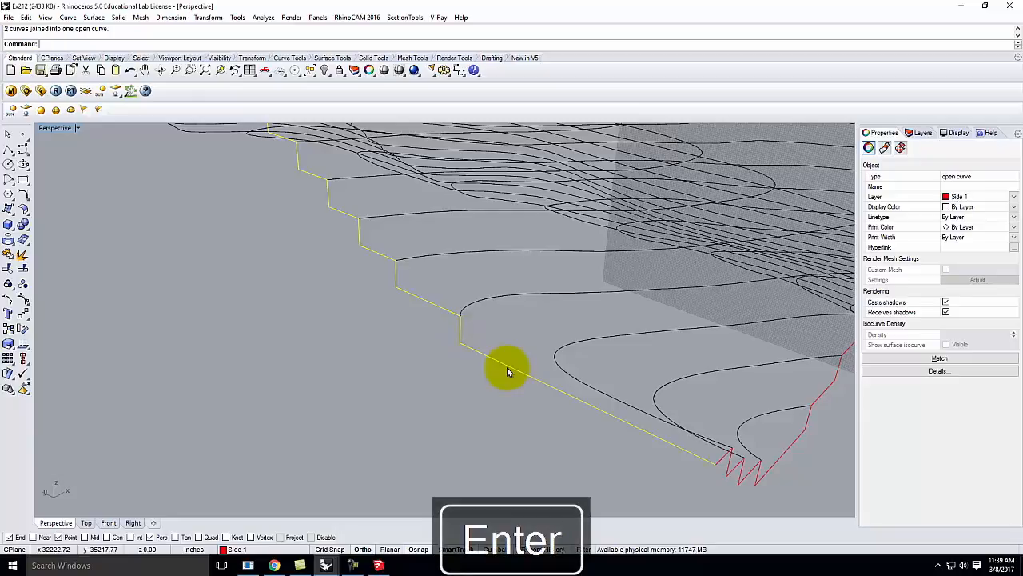
Join the short zigzag pieces at the end of the sloping segment with the outline curve beside them
{"action": "left_click", "coordinate": [716, 388]}
{"action": "left_click", "coordinate": [726, 464]}
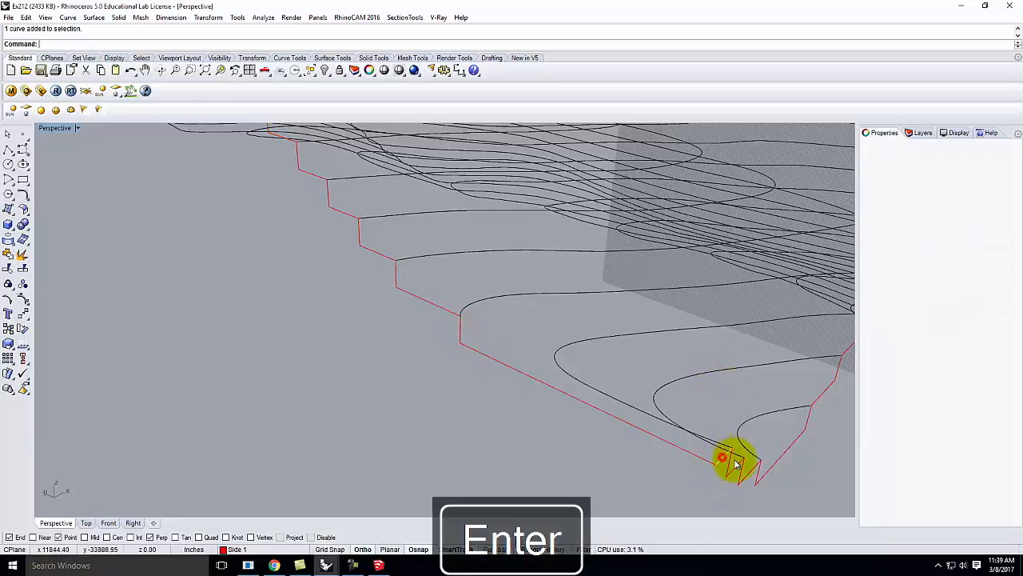
{"action": "left_click", "coordinate": [733, 468]}
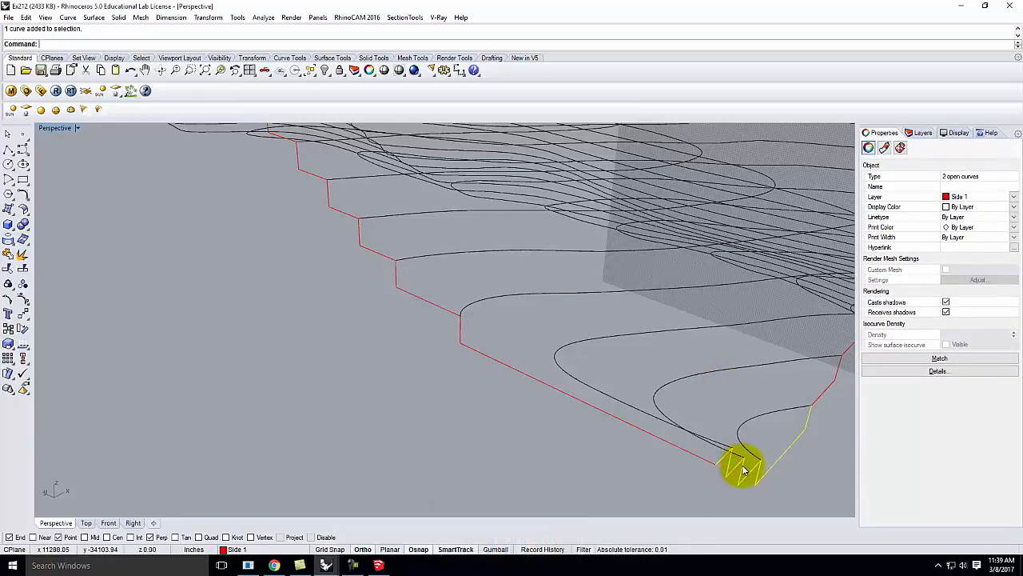
{"action": "key", "text": "Return"}
Join the neighbouring red outline curve, hidden among the tightly packed contours, to the zigzag outline
{"action": "right_click_drag", "start_coordinate": [826, 389], "coordinate": [734, 374]}
{"action": "left_click", "coordinate": [734, 374], "text": "shift"}
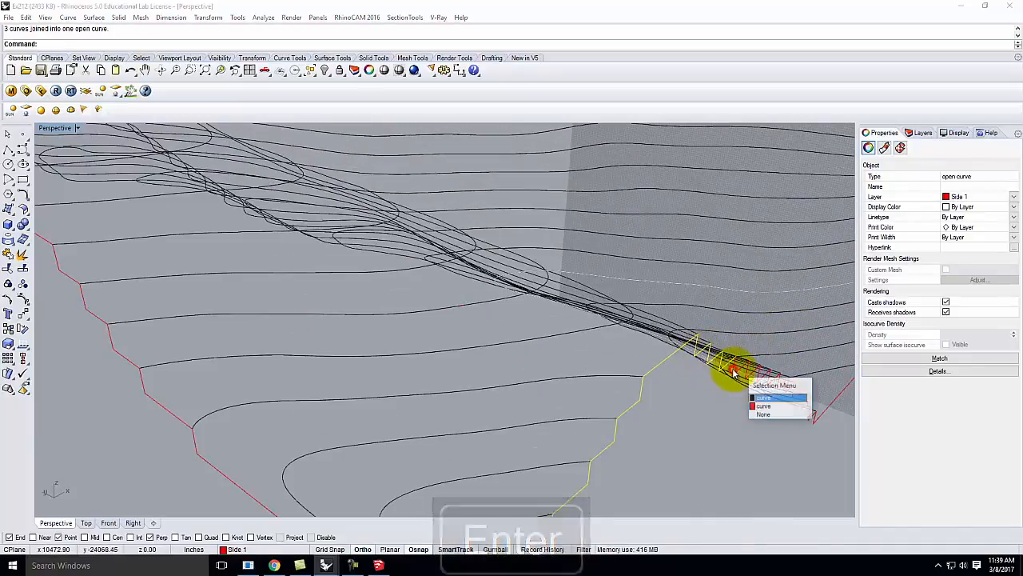
{"action": "left_click", "coordinate": [757, 407]}
{"action": "key", "text": "Return"}
Check the perimeter outlines around the terrain corners for segments that are still not joined
{"action": "right_click_drag", "start_coordinate": [617, 363], "coordinate": [608, 391]}
{"action": "left_click", "coordinate": [760, 358]}
{"action": "right_click_drag", "start_coordinate": [773, 347], "coordinate": [724, 436]}
{"action": "scroll", "coordinate": [637, 350], "scroll_direction": "down", "scroll_amount": 8}
{"action": "scroll", "coordinate": [653, 422], "scroll_direction": "up", "scroll_amount": 18}
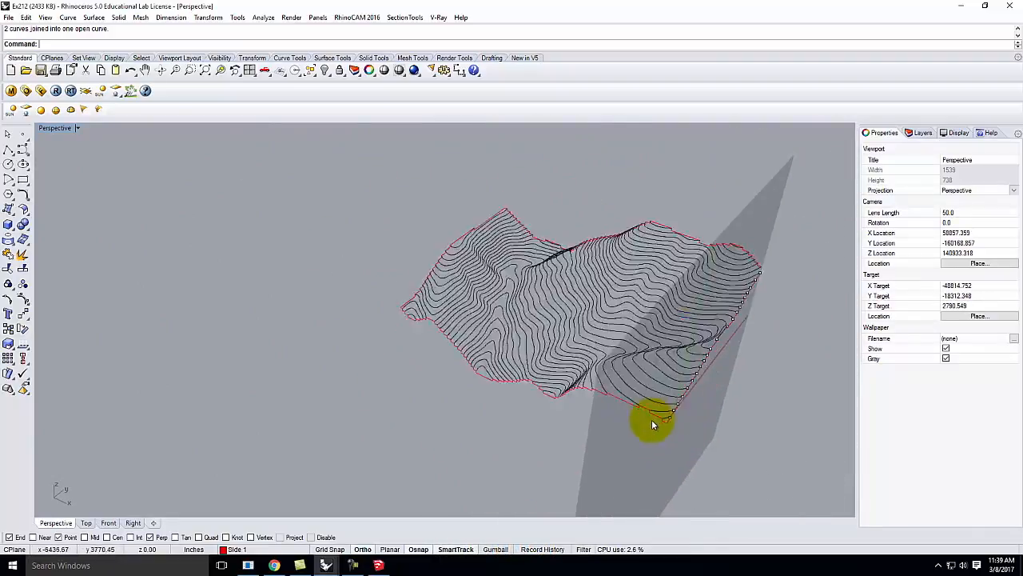
{"action": "left_click", "coordinate": [660, 429]}
{"action": "left_click", "coordinate": [680, 422]}
{"action": "left_click", "coordinate": [674, 416]}
{"action": "left_click", "coordinate": [536, 419]}
Draw a straight polyline from the end of the last contour on the point-marked side, extending past the open terrain corner
{"action": "scroll", "coordinate": [483, 400], "scroll_direction": "down", "scroll_amount": 12}
{"action": "right_click_drag", "start_coordinate": [610, 309], "coordinate": [491, 333]}
{"action": "scroll", "coordinate": [468, 381], "scroll_direction": "up", "scroll_amount": 10}
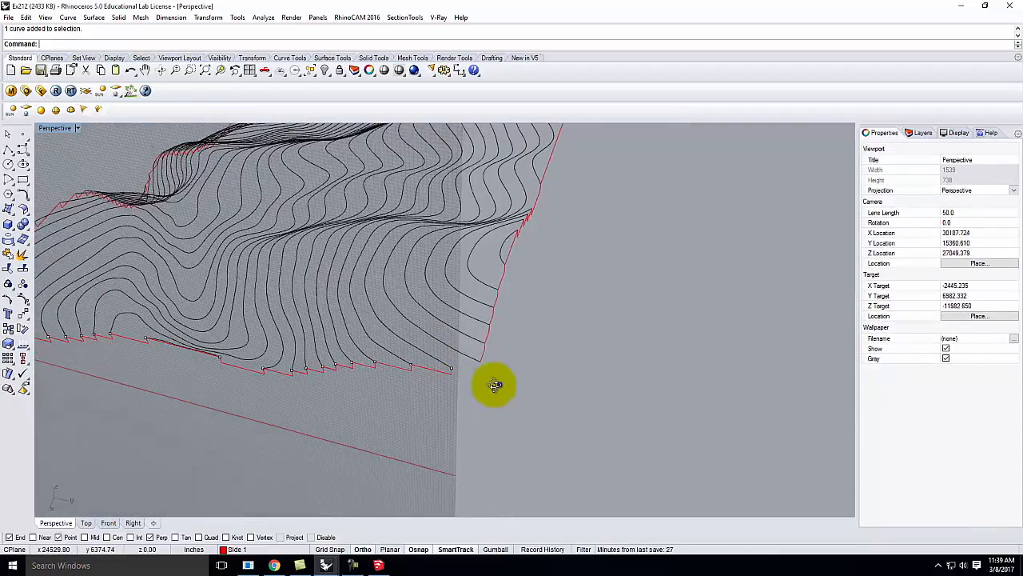
{"action": "scroll", "coordinate": [344, 389], "scroll_direction": "up", "scroll_amount": 4}
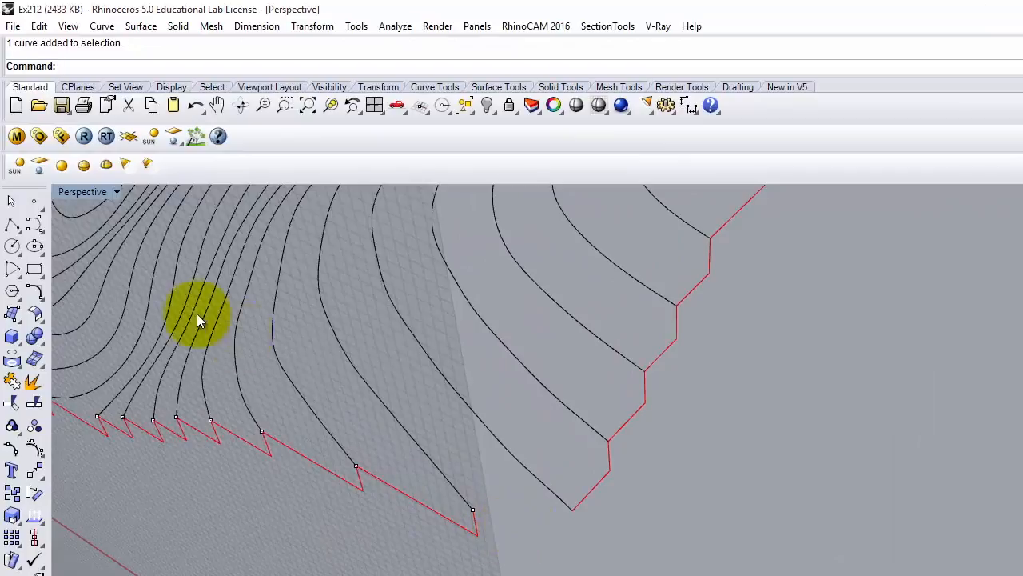
{"action": "left_click", "coordinate": [12, 225]}
{"action": "left_click", "coordinate": [472, 510]}
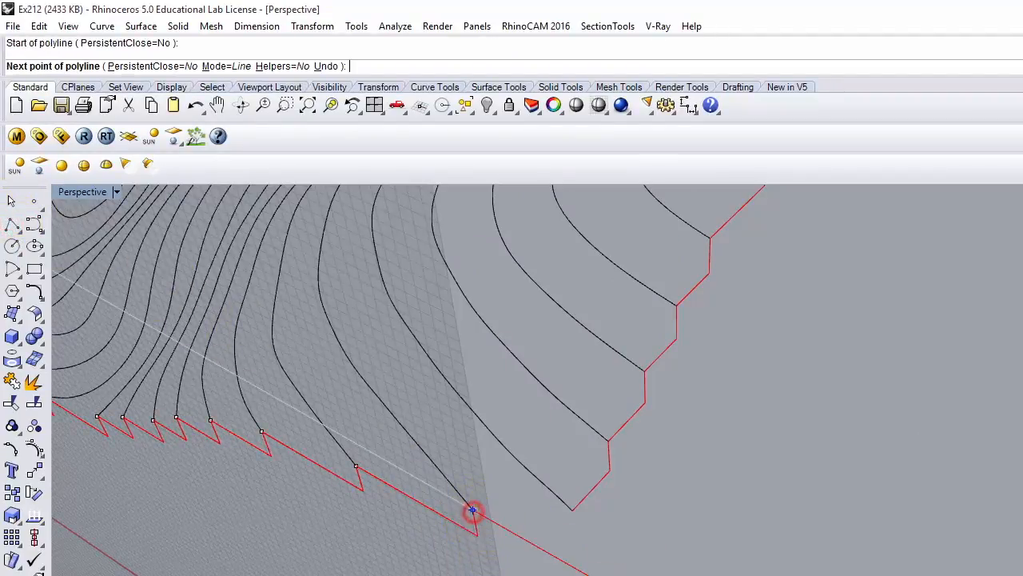
{"action": "left_click", "coordinate": [472, 510]}
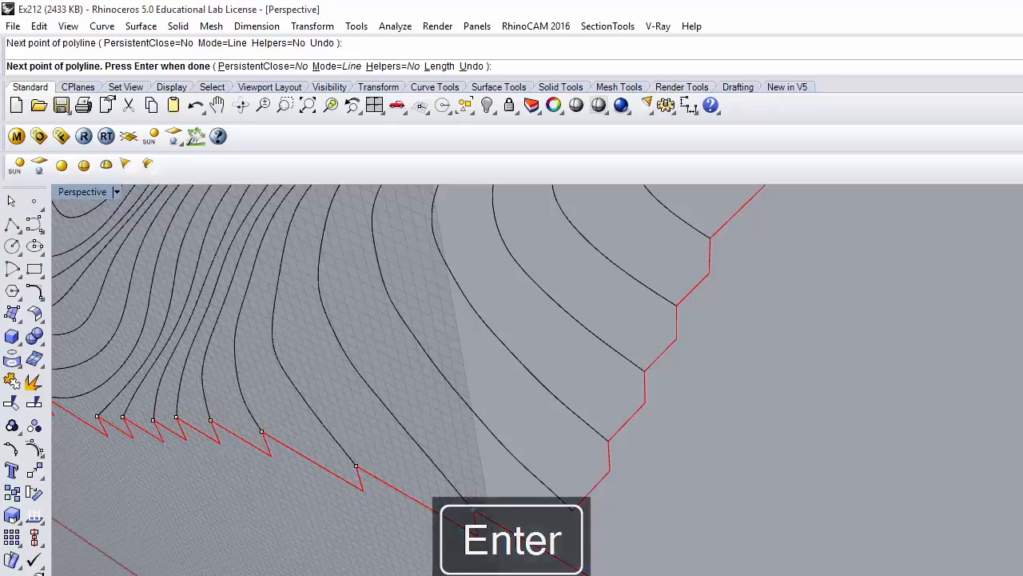
{"action": "key", "text": "Return"}
Draw a 31.25' vertical drop from the adjacent side's last contour endpoint and connect it to the extended line
{"action": "key", "text": "Return"}
{"action": "left_click", "coordinate": [574, 508]}
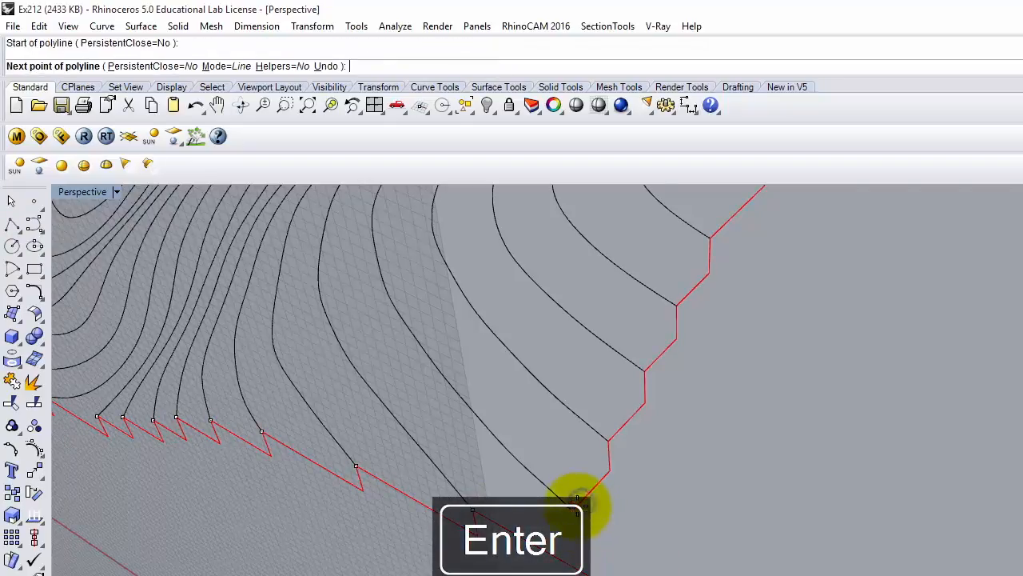
{"action": "left_click", "coordinate": [574, 508], "text": "ctrl"}
{"action": "type", "text": "31.25"}
{"action": "key", "text": "Return"}
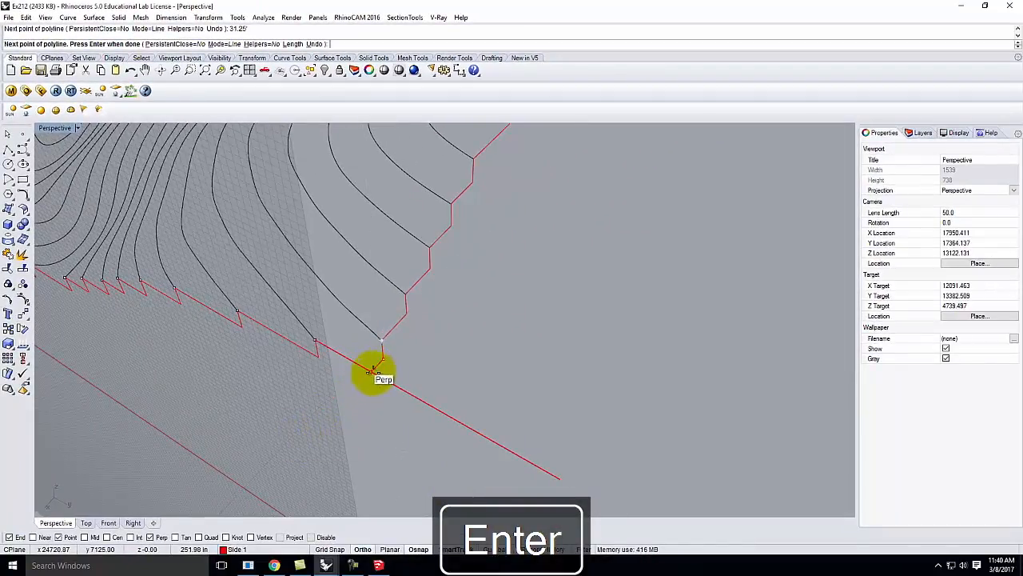
{"action": "left_click", "coordinate": [372, 372]}
{"action": "key", "text": "Return"}
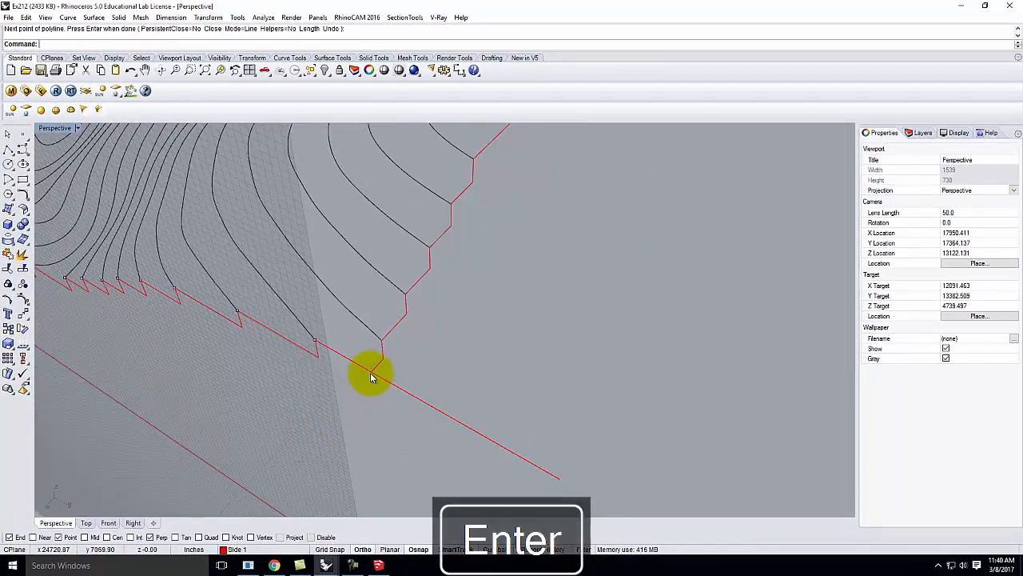
Trim off the part of the extended line that runs beyond the corner connection
{"action": "right_click_drag", "start_coordinate": [449, 377], "coordinate": [456, 355]}
{"action": "scroll", "coordinate": [403, 370], "scroll_direction": "up", "scroll_amount": 8}
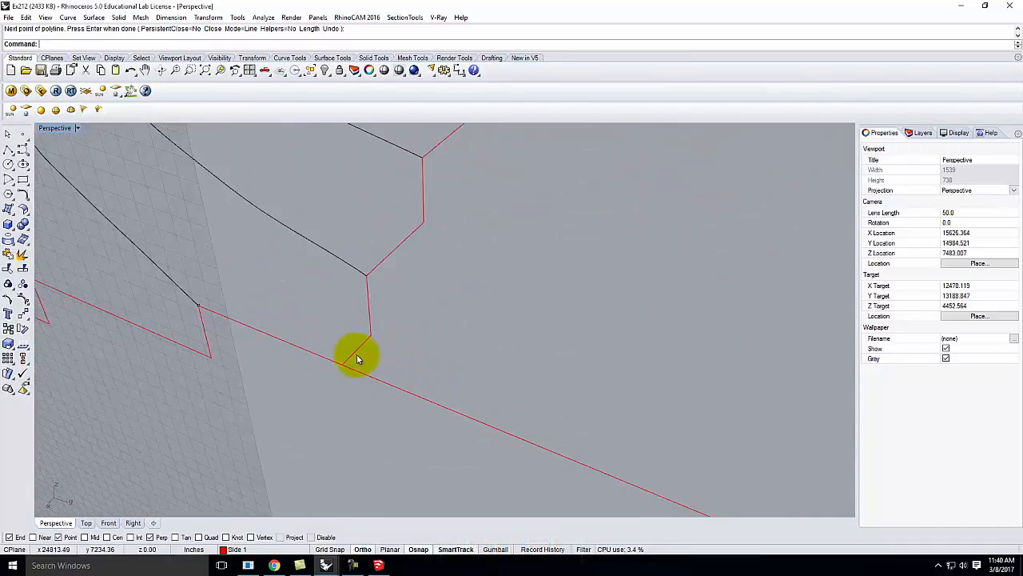
{"action": "key", "text": "Return"}
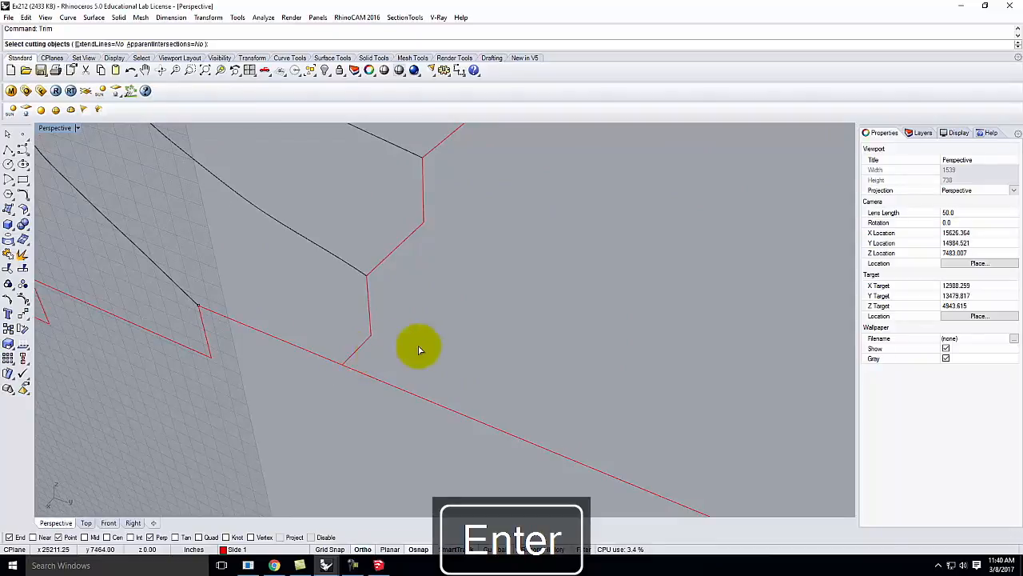
{"action": "left_click_drag", "start_coordinate": [418, 346], "coordinate": [236, 387]}
{"action": "key", "text": "Return"}
{"action": "left_click", "coordinate": [372, 377]}
{"action": "key", "text": "Return"}
Join the trimmed line to its zigzag side outline, and the vertical corner piece to the adjacent stepped outline
{"action": "right_click_drag", "start_coordinate": [412, 247], "coordinate": [293, 299]}
{"action": "left_click", "coordinate": [292, 298]}
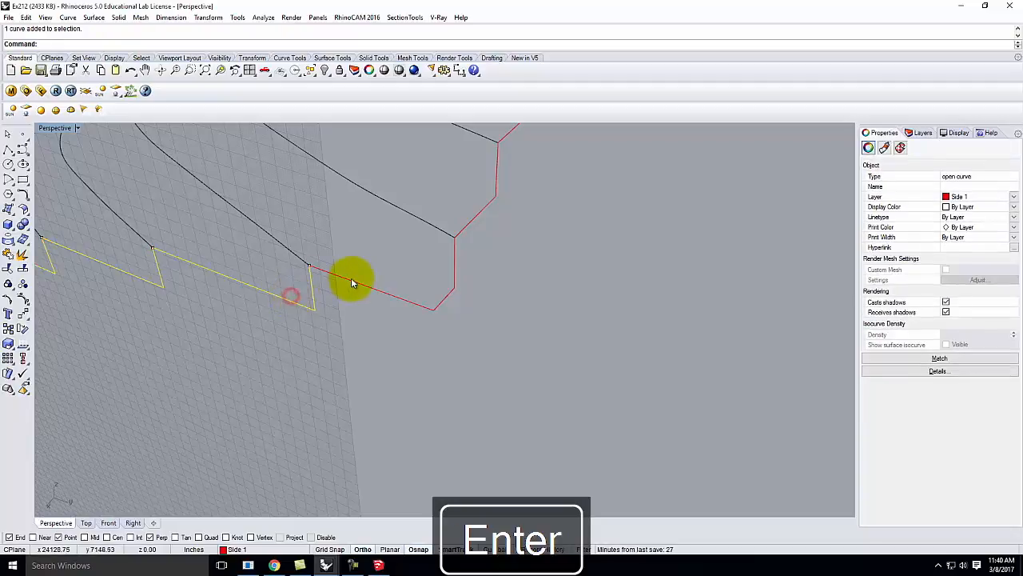
{"action": "left_click", "coordinate": [372, 280]}
{"action": "type", "text": "j"}
{"action": "key", "text": "Return"}
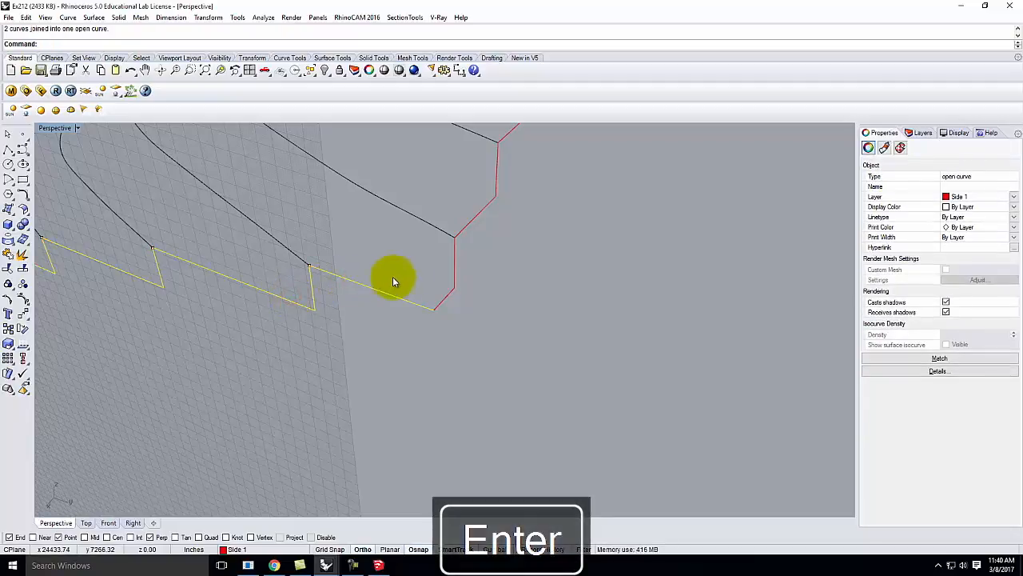
{"action": "left_click", "coordinate": [456, 265]}
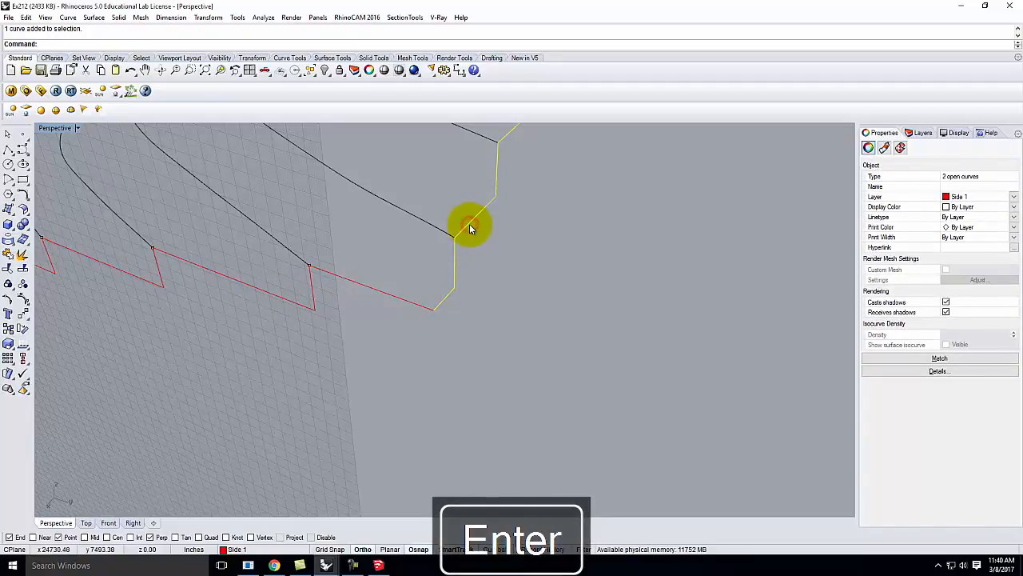
{"action": "left_click", "coordinate": [560, 246]}
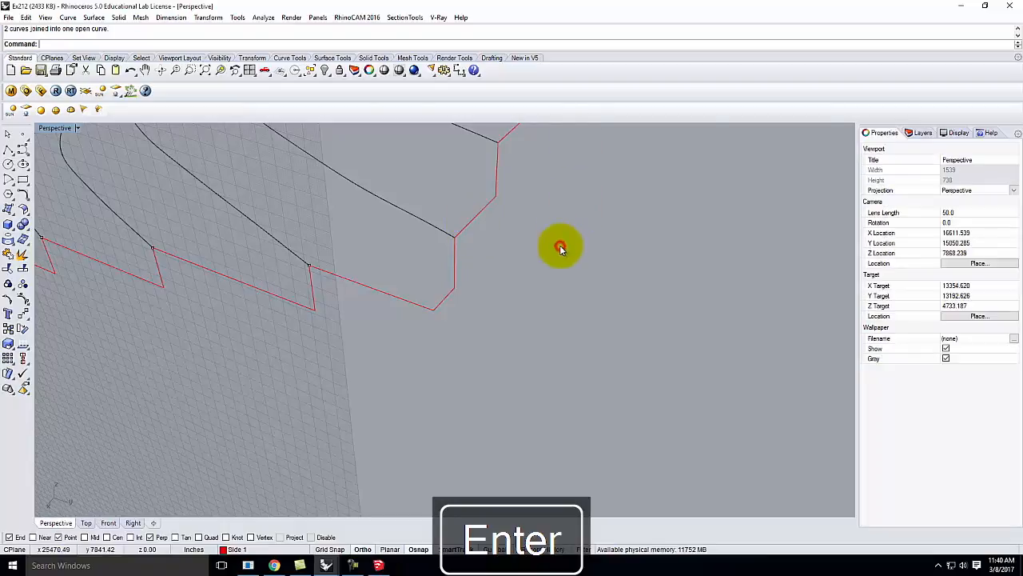
Set the construction plane to World Top
{"action": "scroll", "coordinate": [561, 246], "scroll_direction": "down", "scroll_amount": 18}
{"action": "mouse_move", "coordinate": [561, 246]}
{"action": "right_mouse_down"}
{"action": "mouse_move", "coordinate": [544, 235]}
{"action": "mouse_move", "coordinate": [464, 238]}
{"action": "mouse_move", "coordinate": [662, 268]}
{"action": "mouse_move", "coordinate": [559, 251]}
{"action": "right_mouse_up"}
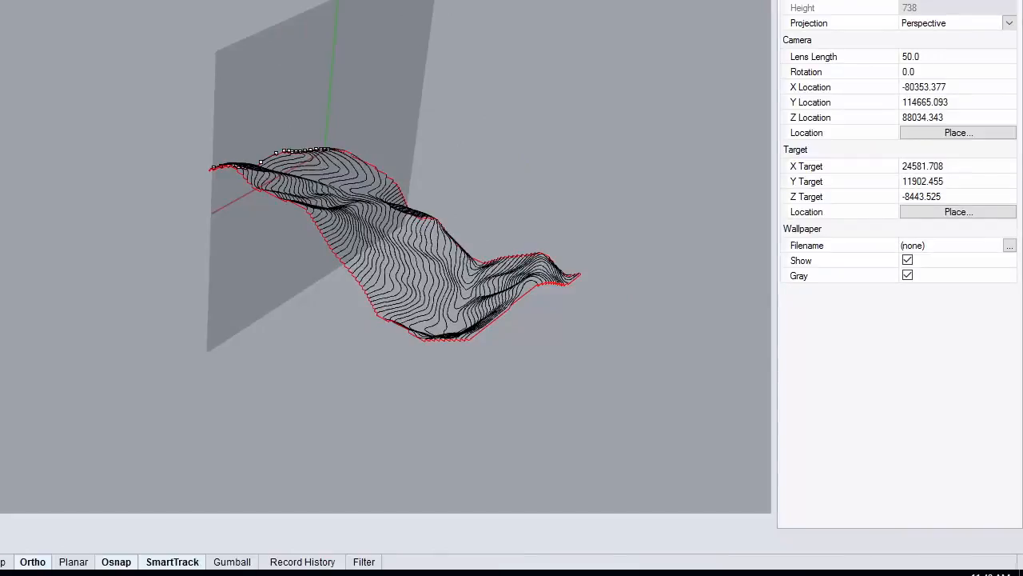
{"action": "right_click_drag", "start_coordinate": [601, 322], "coordinate": [312, 258]}
{"action": "right_click_drag", "start_coordinate": [331, 313], "coordinate": [602, 301]}
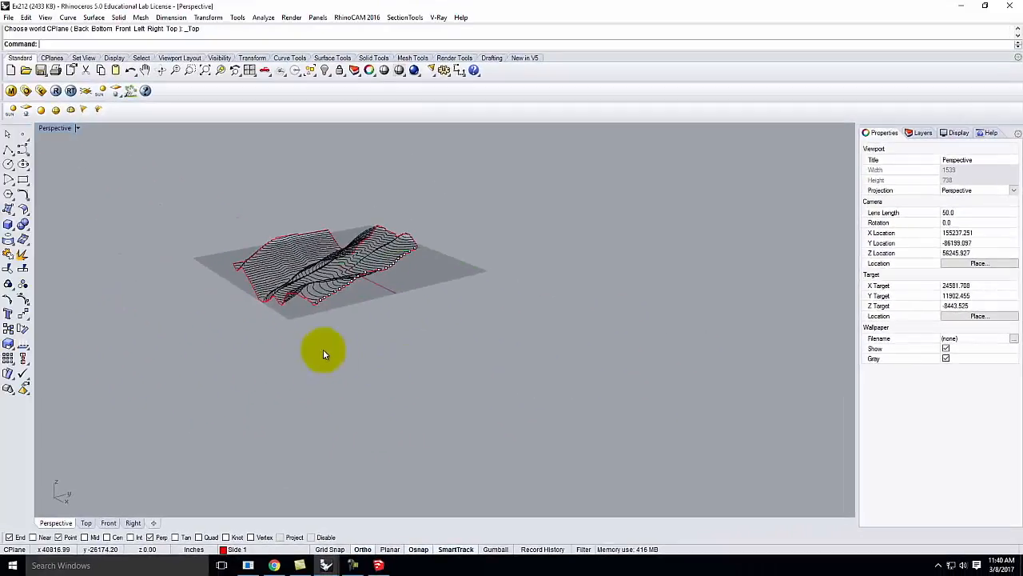
Inspect the stepped side outlines and the contours of the terrain from several angles
{"action": "scroll", "coordinate": [309, 317], "scroll_direction": "up", "scroll_amount": 10}
{"action": "scroll", "coordinate": [603, 303], "scroll_direction": "down", "scroll_amount": 8}
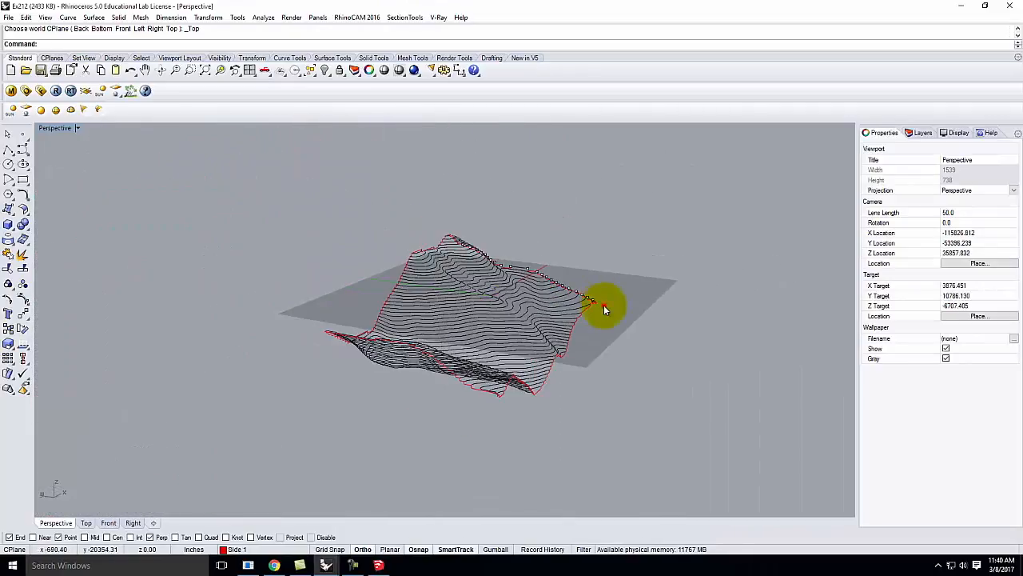
{"action": "scroll", "coordinate": [481, 319], "scroll_direction": "up", "scroll_amount": 8}
{"action": "scroll", "coordinate": [359, 296], "scroll_direction": "down", "scroll_amount": 5}
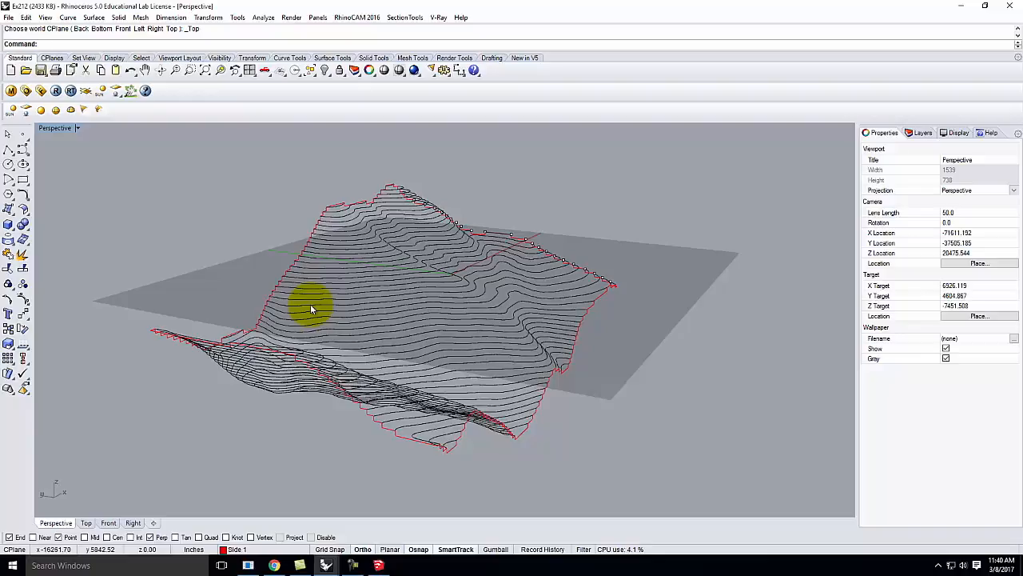
{"action": "scroll", "coordinate": [328, 316], "scroll_direction": "down", "scroll_amount": 5}
{"action": "right_click_drag", "start_coordinate": [376, 350], "coordinate": [325, 394]}
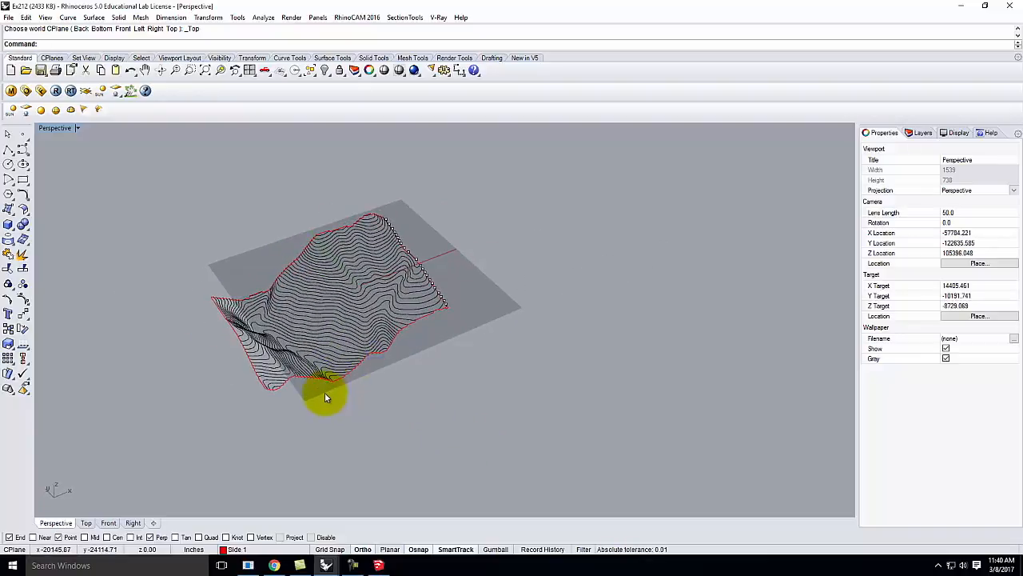
{"action": "scroll", "coordinate": [183, 304], "scroll_direction": "up", "scroll_amount": 5}
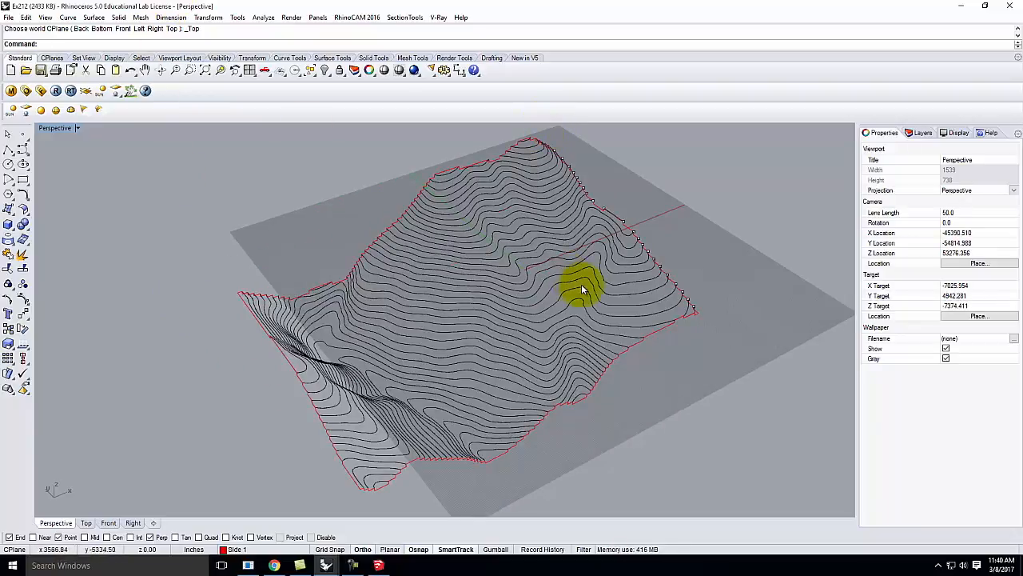
Draw a polyline from the front side's right corner down to about z -10490 in, then horizontally past the opposite corner of the terrain
{"action": "scroll", "coordinate": [599, 296], "scroll_direction": "down", "scroll_amount": 4}
{"action": "right_click_drag", "start_coordinate": [621, 304], "coordinate": [558, 224]}
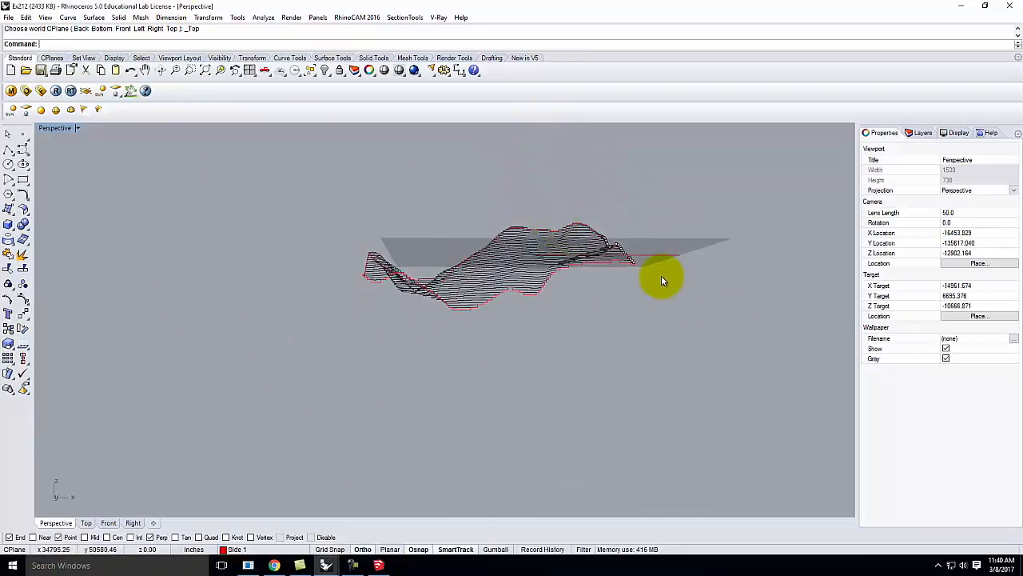
{"action": "scroll", "coordinate": [621, 265], "scroll_direction": "up", "scroll_amount": 3}
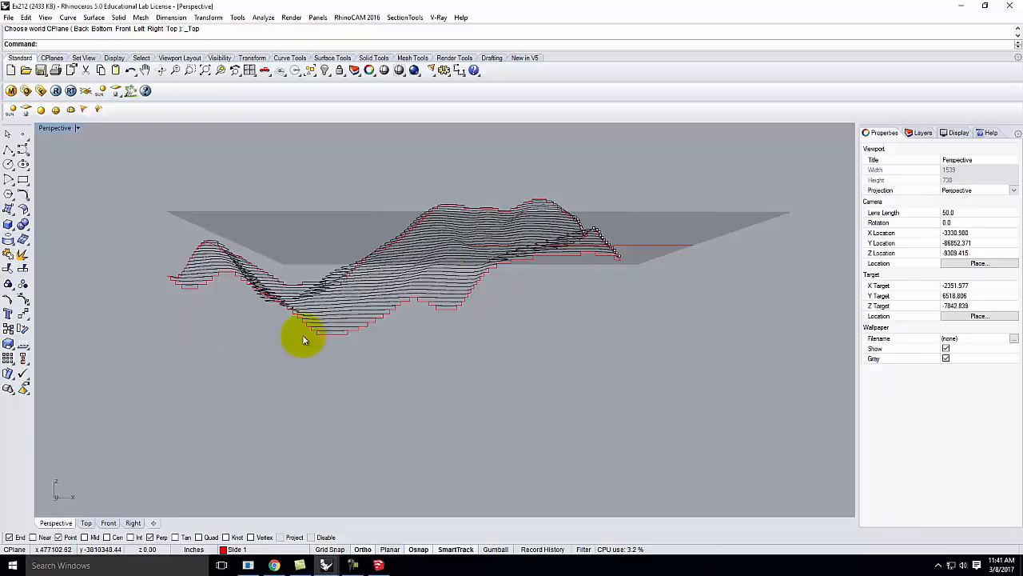
{"action": "left_click", "coordinate": [8, 152]}
{"action": "right_click_drag", "start_coordinate": [306, 171], "coordinate": [401, 204]}
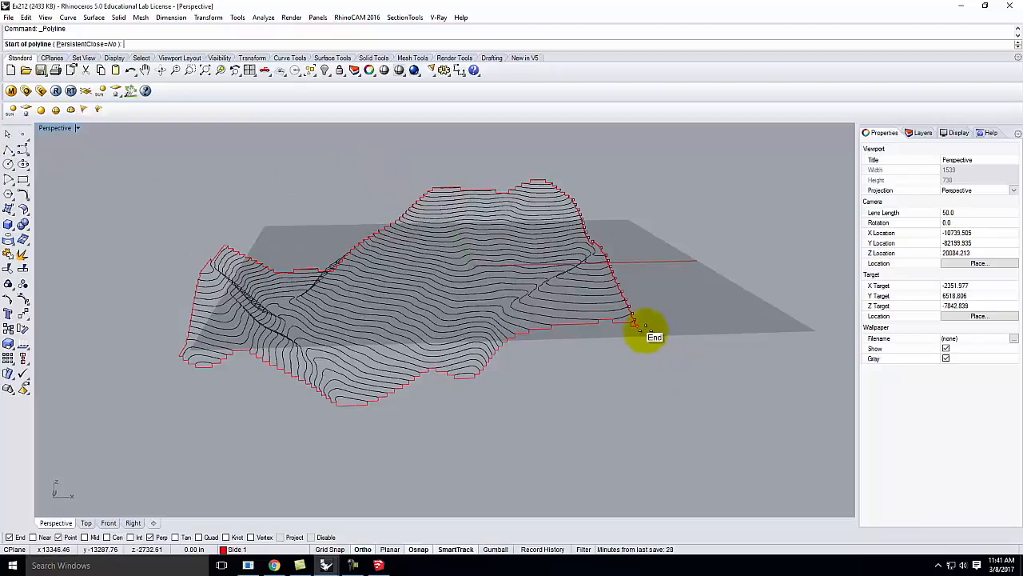
{"action": "left_click", "coordinate": [636, 324]}
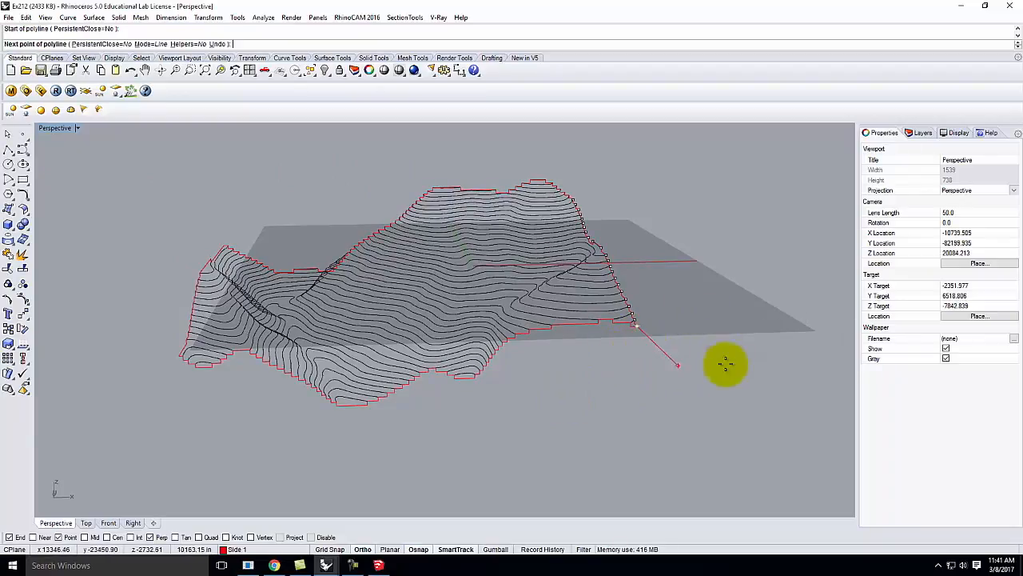
{"action": "double_click", "coordinate": [58, 128]}
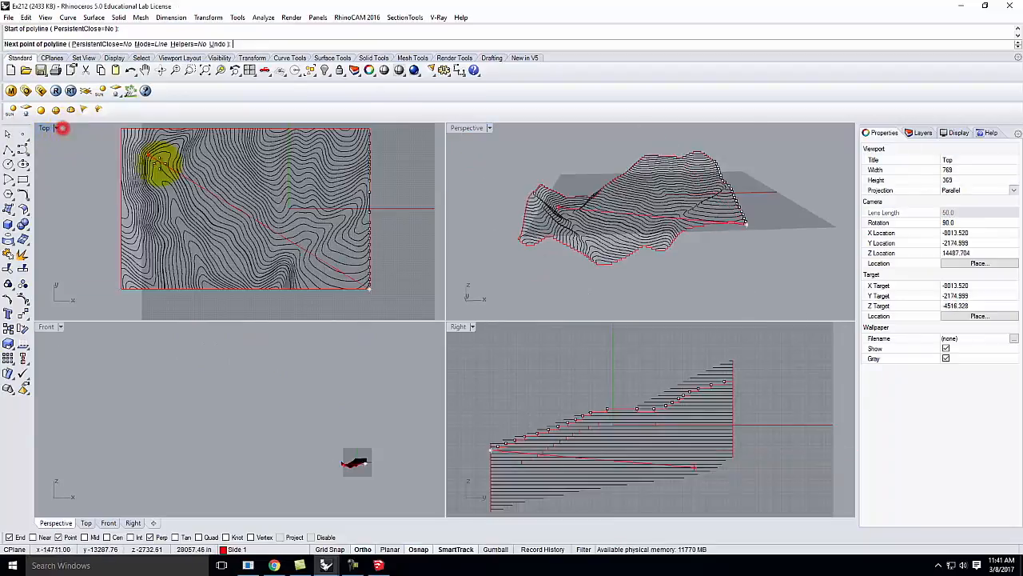
{"action": "scroll", "coordinate": [364, 480], "scroll_direction": "up", "scroll_amount": 10}
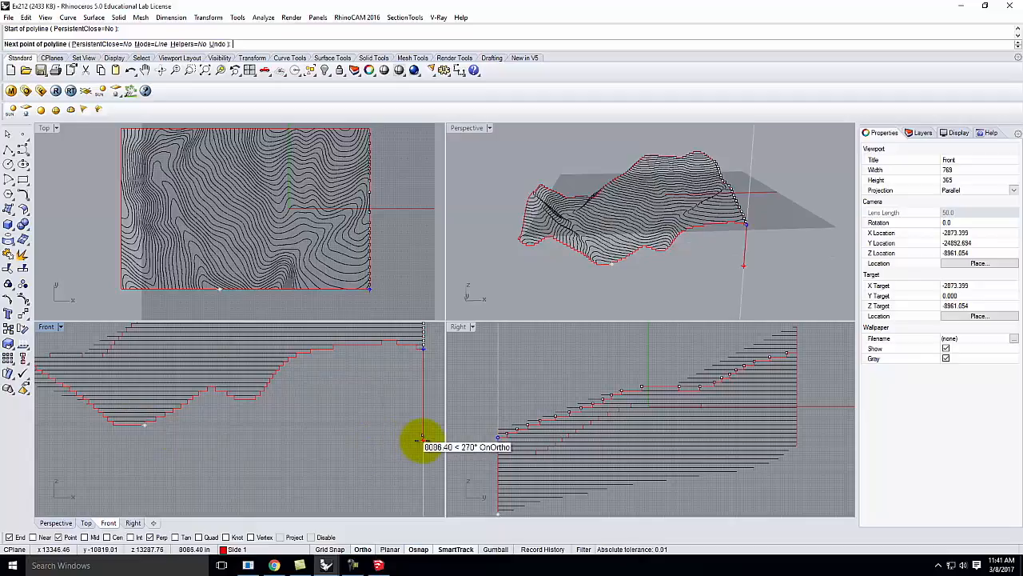
{"action": "left_click", "coordinate": [422, 432]}
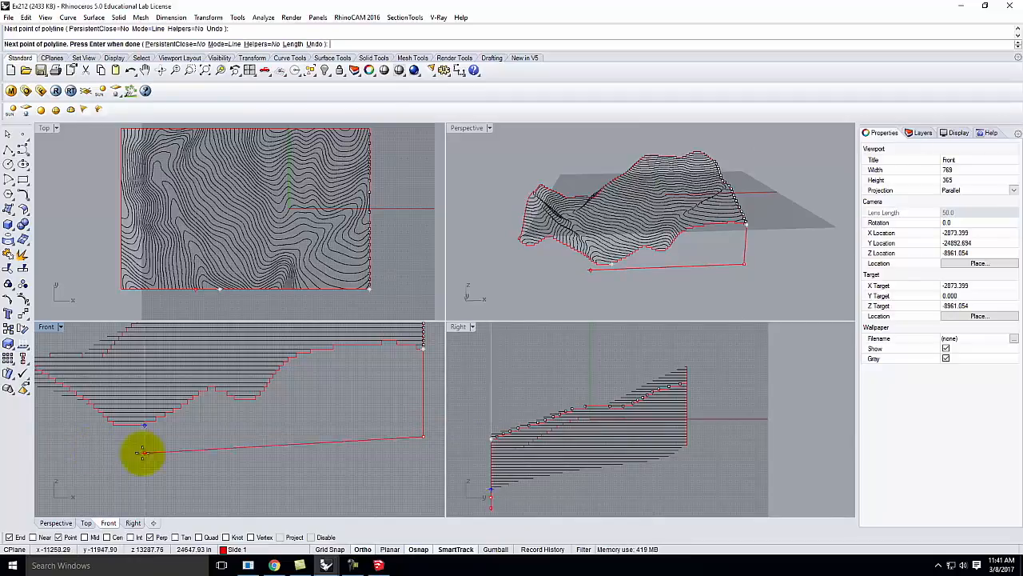
{"action": "key", "text": "Left"}
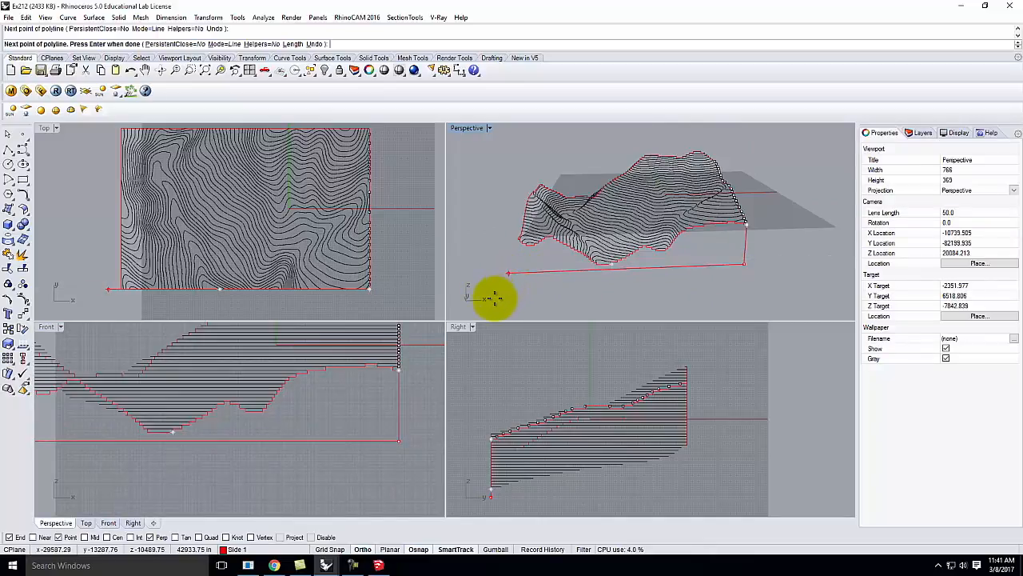
{"action": "key", "text": "Return"}
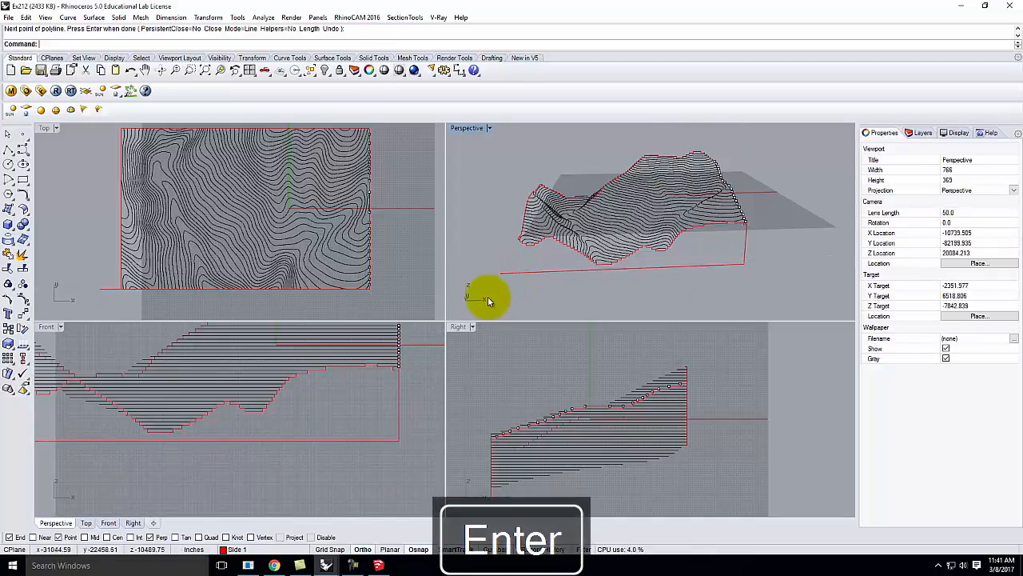
{"action": "double_click", "coordinate": [472, 129]}
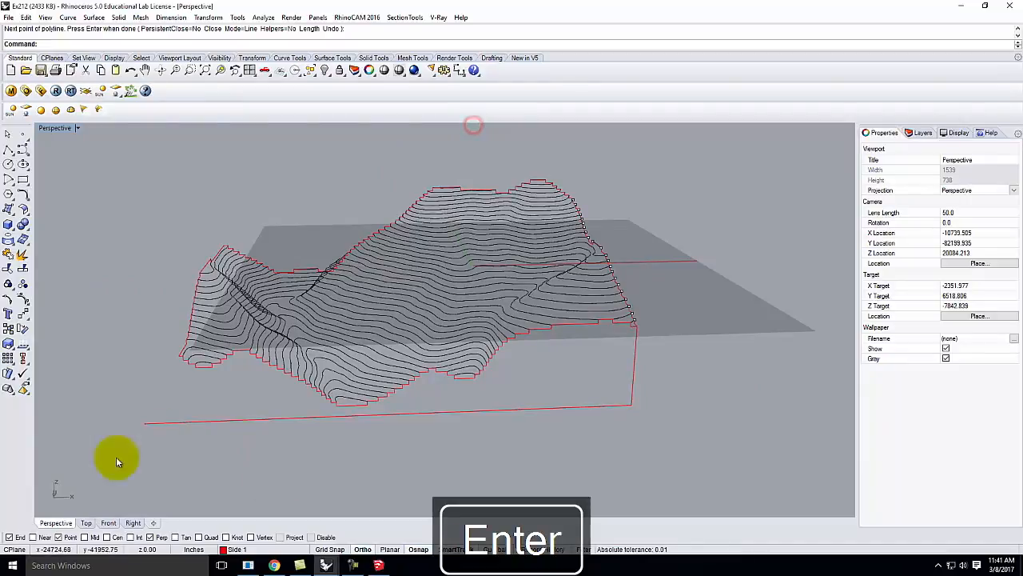
Draw a vertical line from the front side's left corner down to the new base line
{"action": "key", "text": "Return"}
{"action": "left_click", "coordinate": [174, 354]}
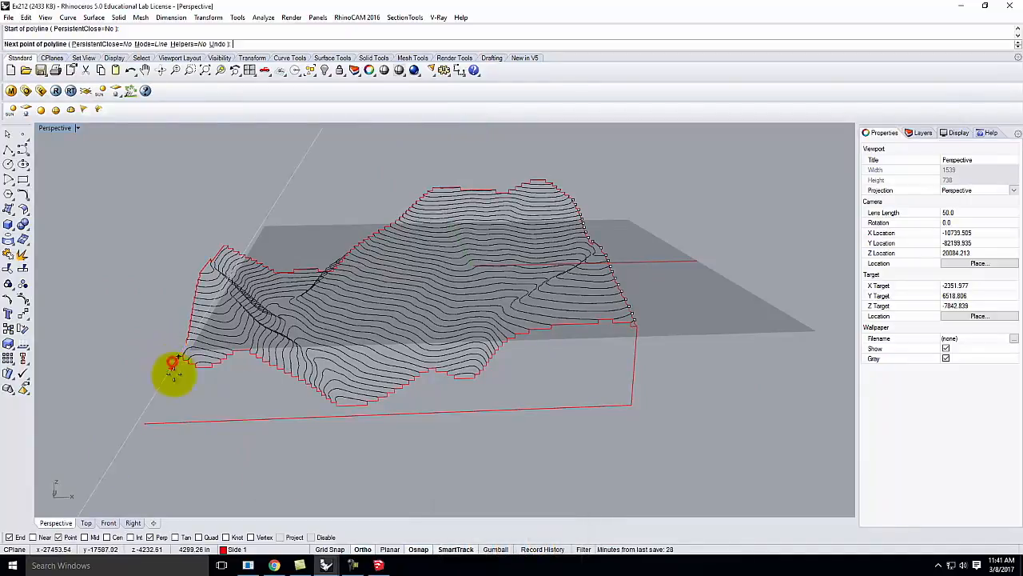
{"action": "left_click", "coordinate": [192, 426]}
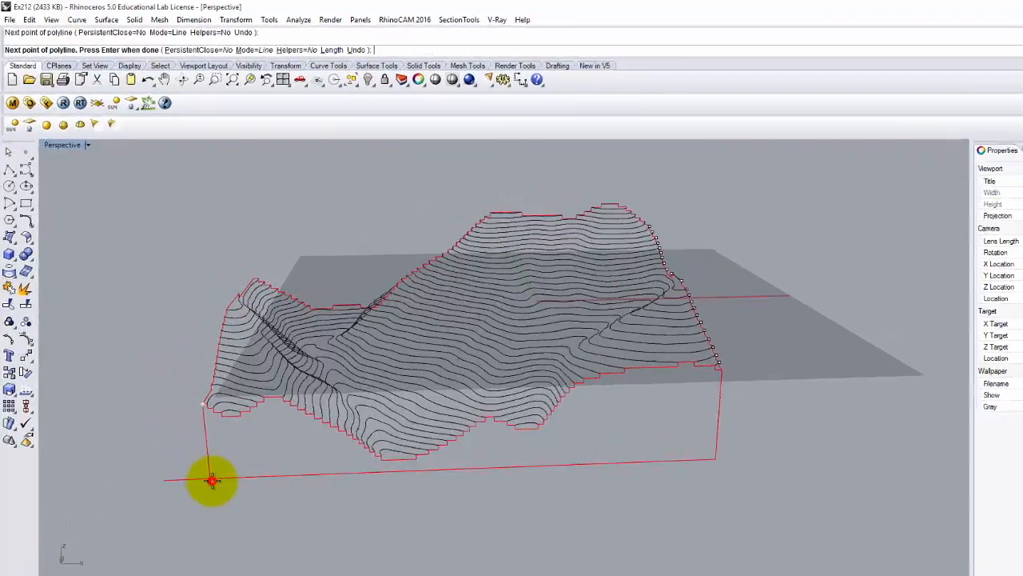
{"action": "key", "text": "Return"}
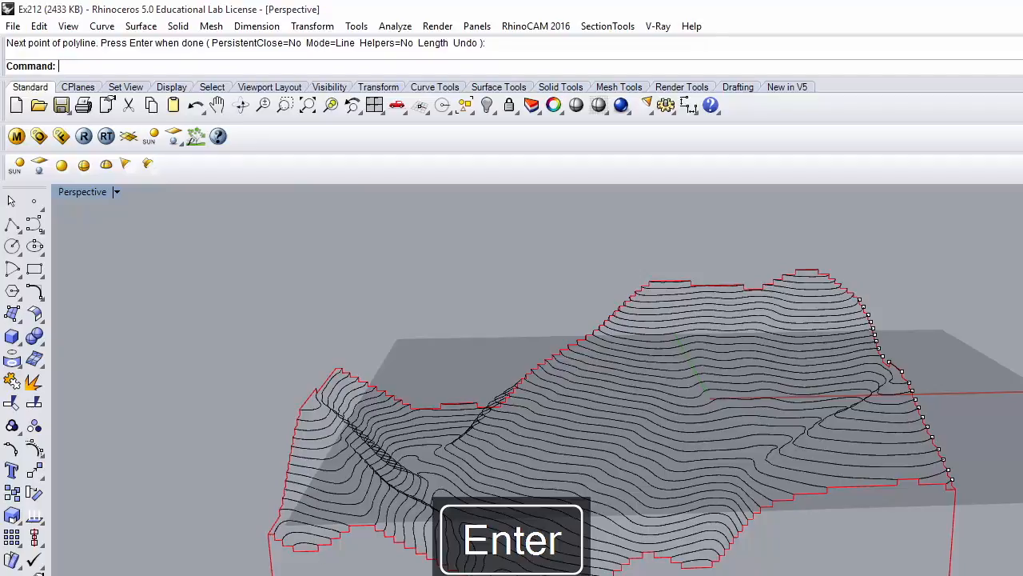
Trim off the front base line's overhang beyond the left corner, using the vertical lines as cutting objects
{"action": "type", "text": "Trim"}
{"action": "key", "text": "Return"}
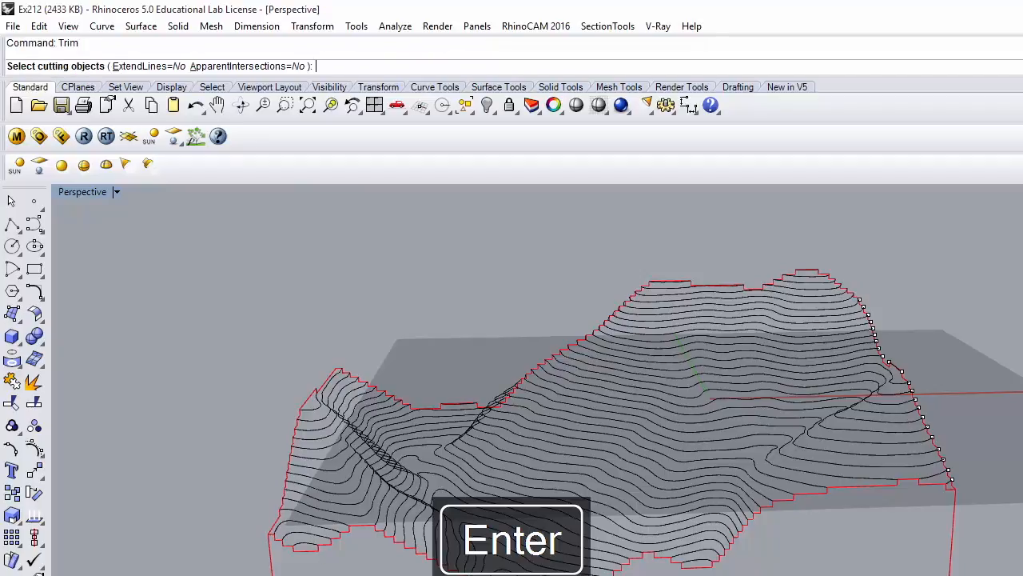
{"action": "left_click", "coordinate": [250, 574]}
{"action": "key", "text": "Return"}
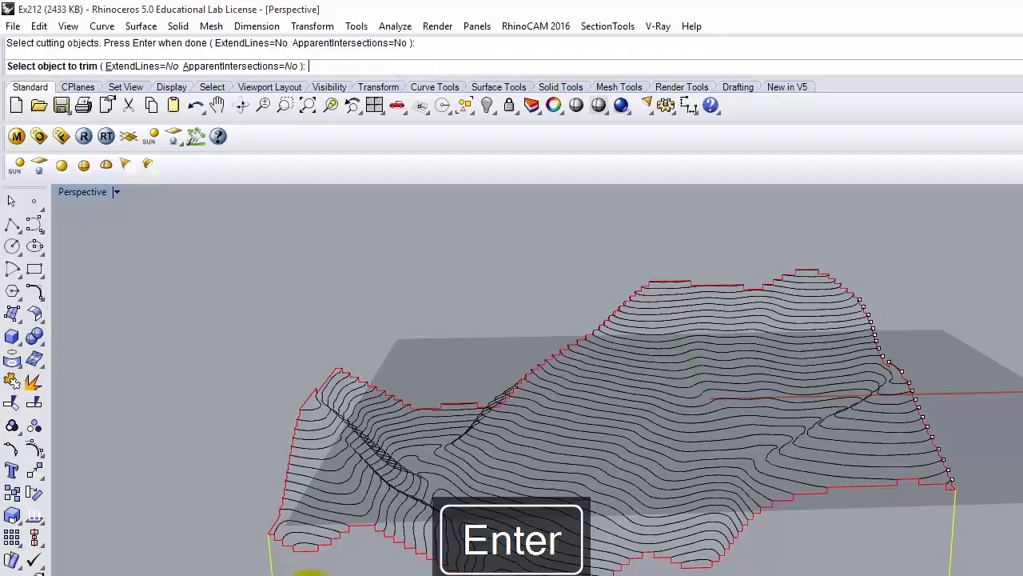
{"action": "type", "text": "joi"}
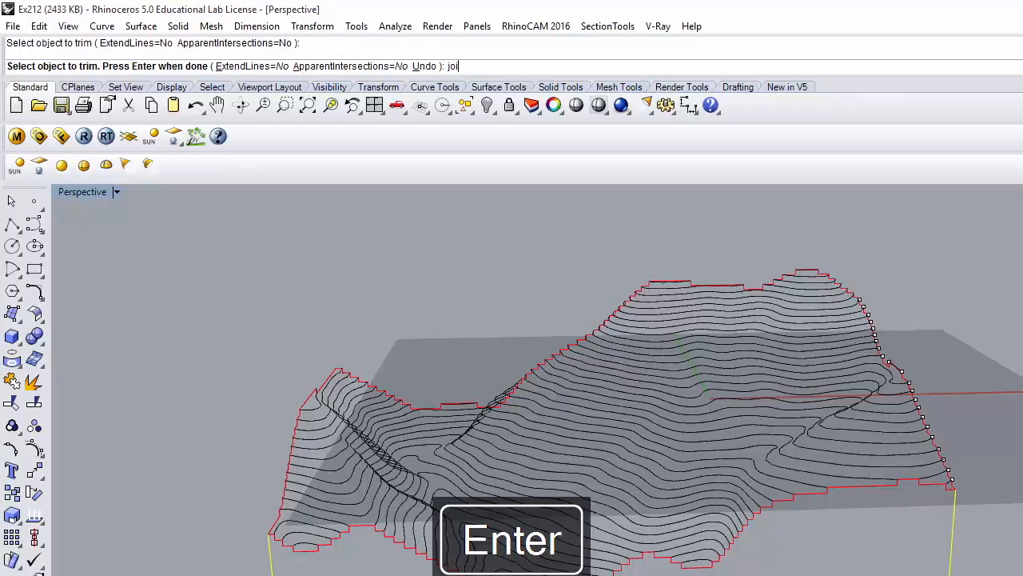
{"action": "type", "text": "n"}
{"action": "key", "text": "Return"}
{"action": "left_click", "coordinate": [312, 550]}
{"action": "key", "text": "ctrl+z"}
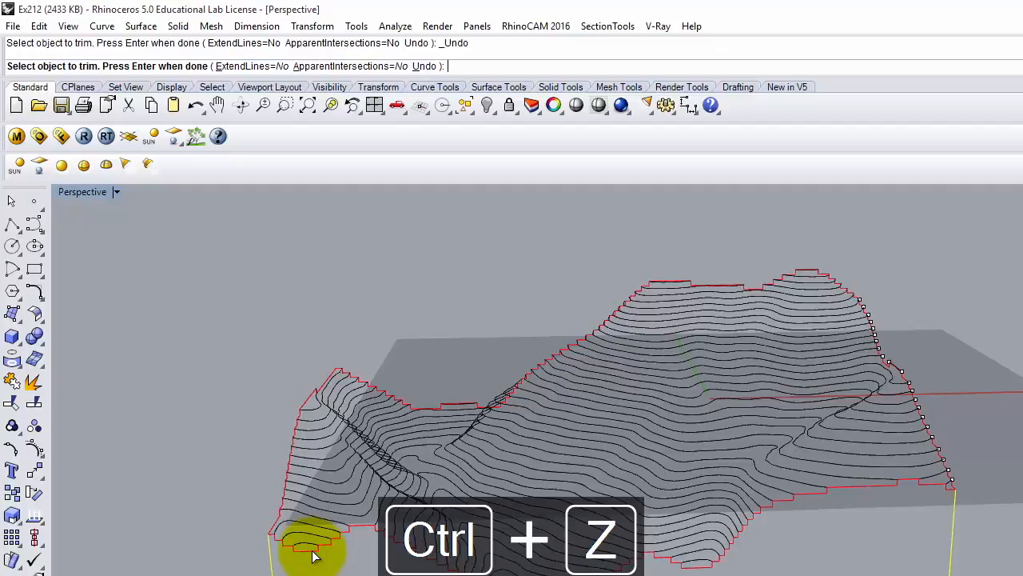
End the trimming and join the front stepped outline with its base polyline and left vertical line into one closed curve
{"action": "key", "text": "Return"}
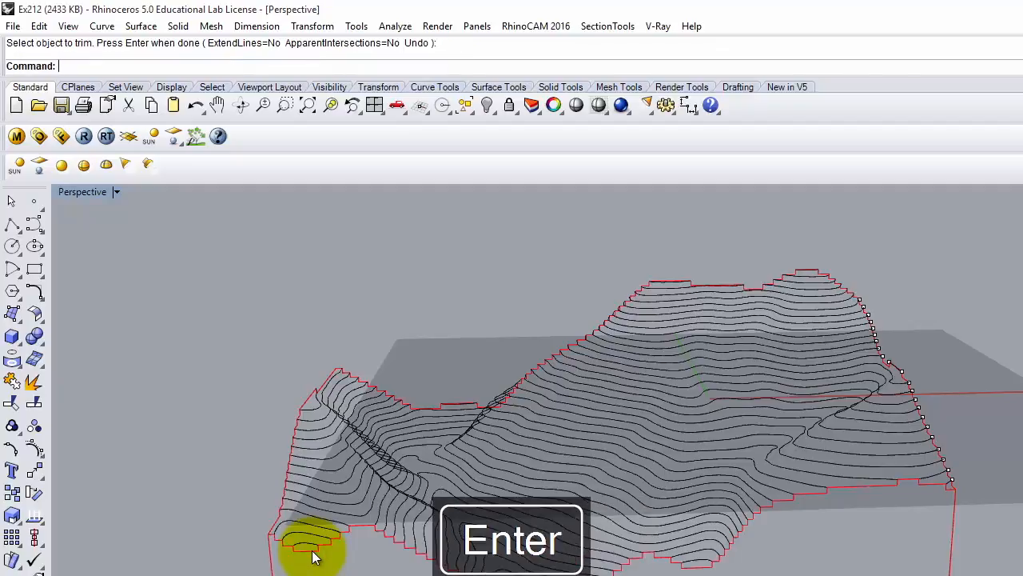
{"action": "left_click", "coordinate": [308, 559]}
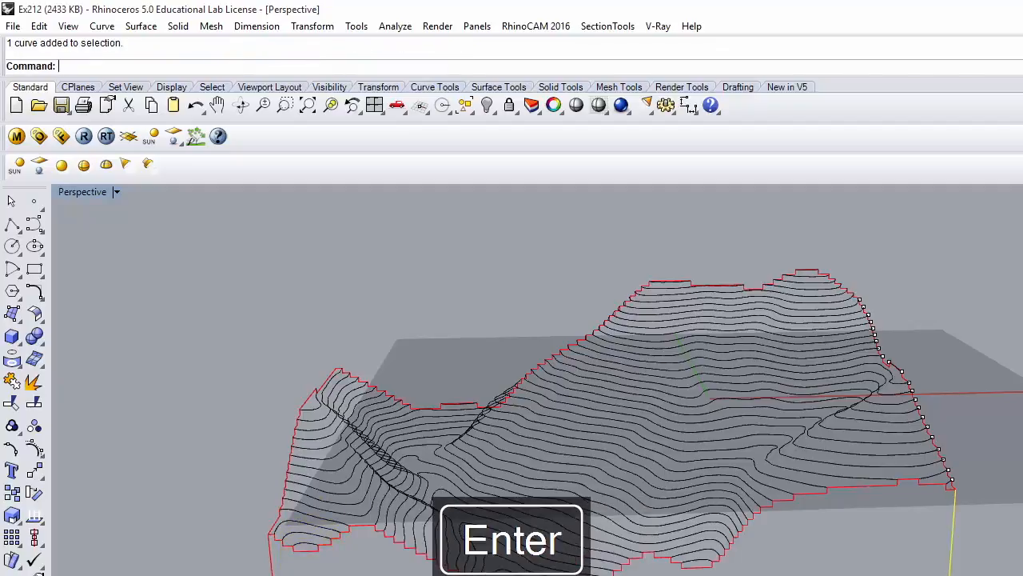
{"action": "left_click", "coordinate": [303, 551], "text": "shift"}
{"action": "type", "text": "Join"}
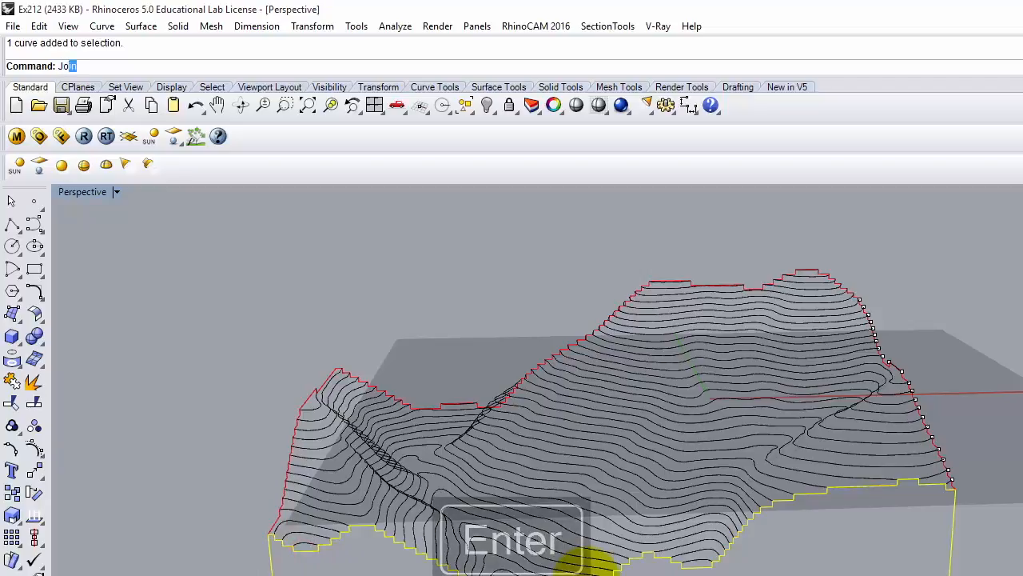
{"action": "key", "text": "Return"}
Draw a polyline on the right side from the shared front corner down the existing vertical edge, then along the base past the back corner
{"action": "right_click_drag", "start_coordinate": [951, 400], "coordinate": [818, 436]}
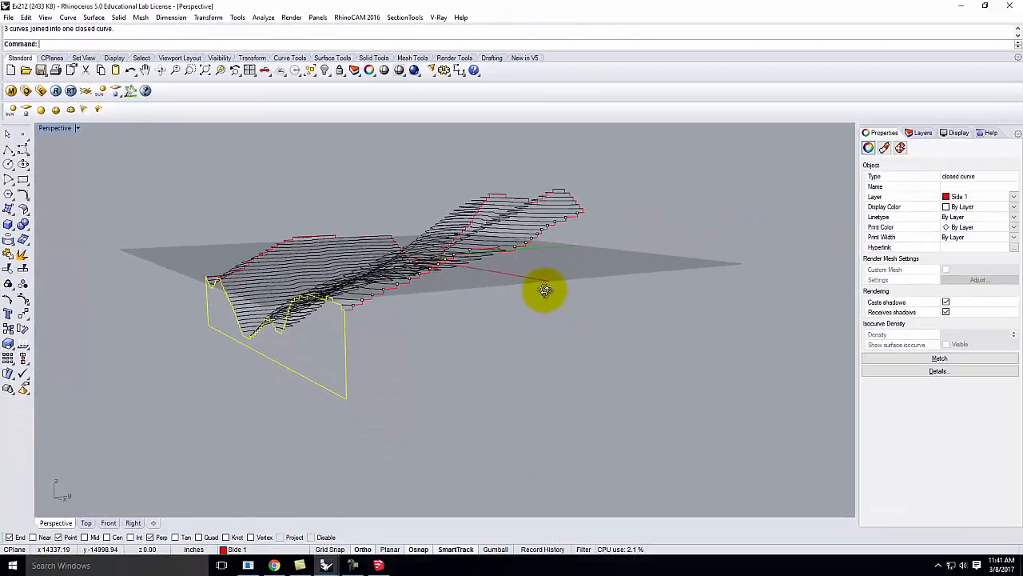
{"action": "right_click_drag", "start_coordinate": [544, 289], "coordinate": [583, 334]}
{"action": "left_click", "coordinate": [581, 334]}
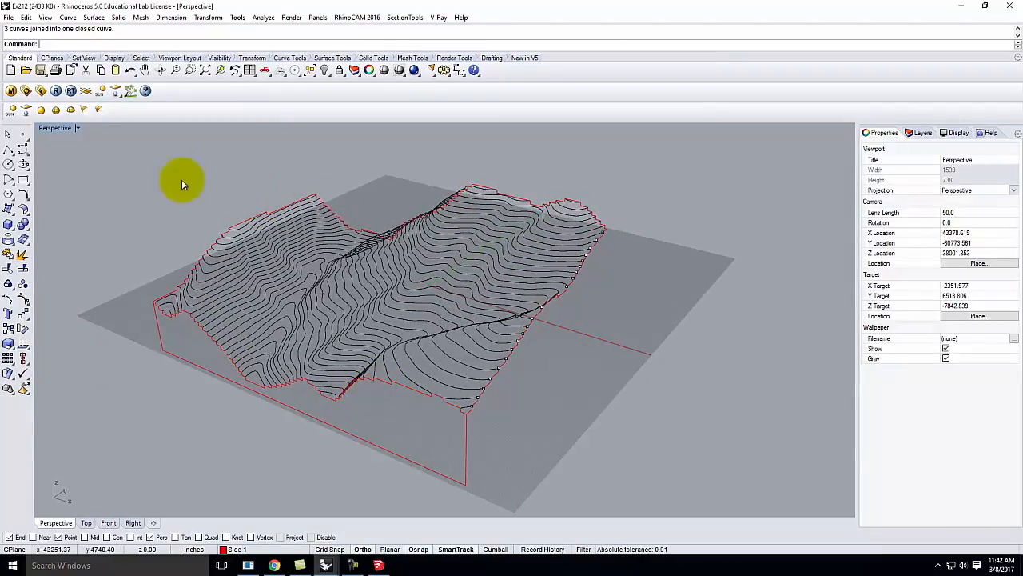
{"action": "left_click", "coordinate": [8, 150]}
{"action": "scroll", "coordinate": [475, 419], "scroll_direction": "up", "scroll_amount": 5}
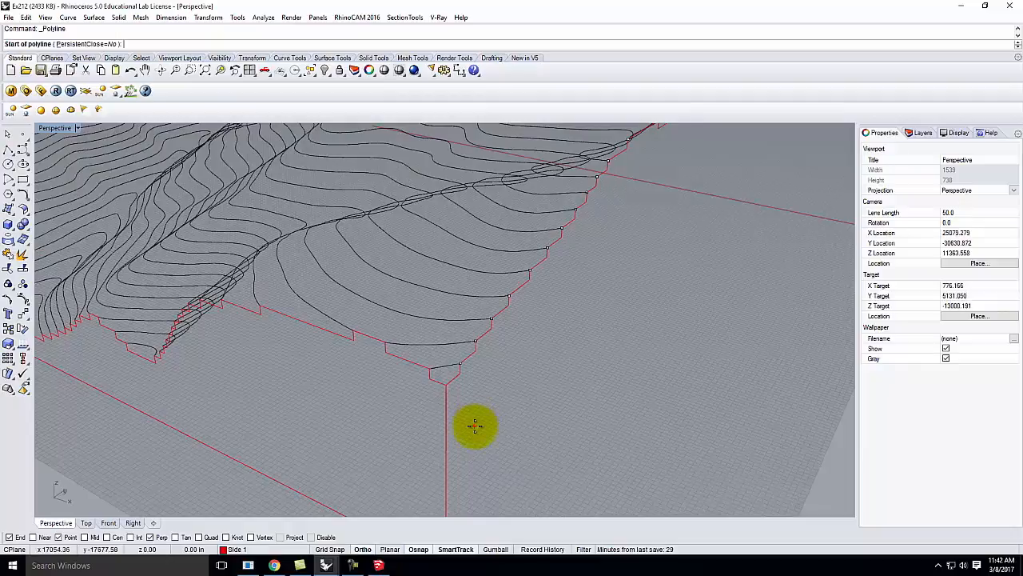
{"action": "scroll", "coordinate": [342, 338], "scroll_direction": "down", "scroll_amount": 2}
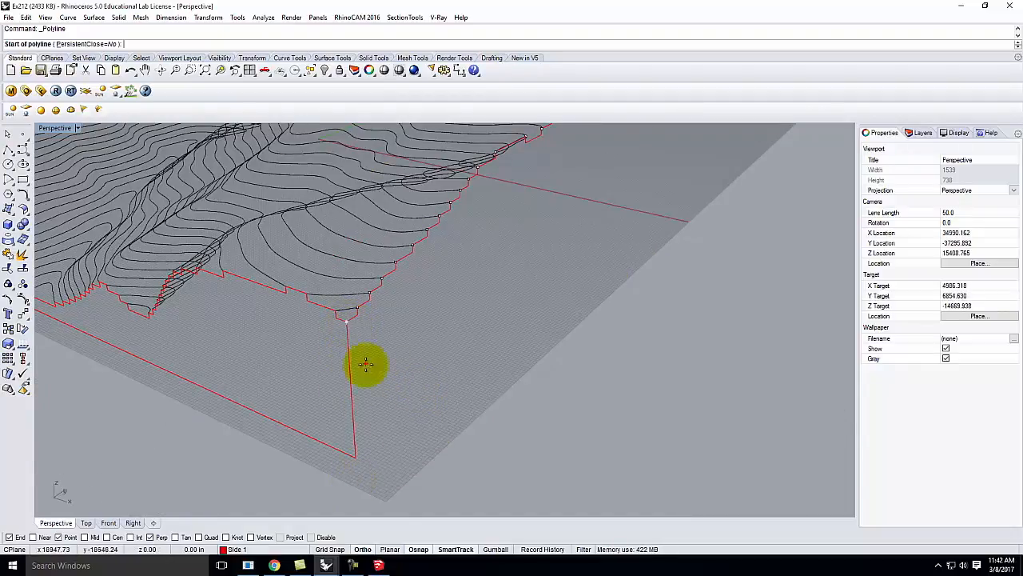
{"action": "left_click", "coordinate": [350, 322]}
{"action": "left_click", "coordinate": [357, 454]}
{"action": "scroll", "coordinate": [282, 472], "scroll_direction": "down", "scroll_amount": 3}
{"action": "left_click", "coordinate": [578, 304]}
{"action": "key", "text": "Return"}
Draw a vertical line from the right side's back corner down to its base line
{"action": "key", "text": "Return"}
{"action": "scroll", "coordinate": [448, 257], "scroll_direction": "up", "scroll_amount": 3}
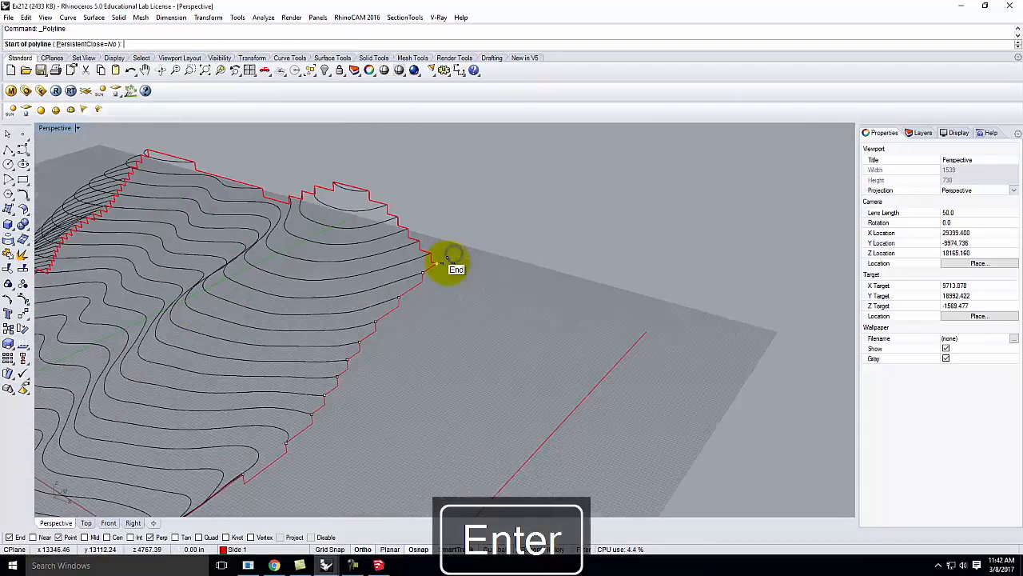
{"action": "left_click", "coordinate": [438, 266]}
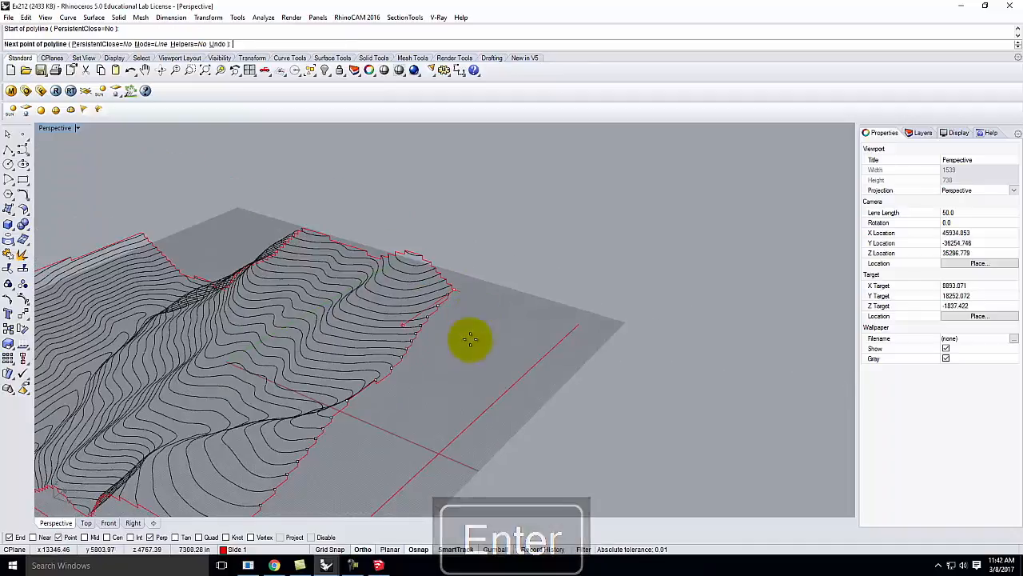
{"action": "scroll", "coordinate": [469, 338], "scroll_direction": "down", "scroll_amount": 3}
{"action": "left_click", "coordinate": [453, 438]}
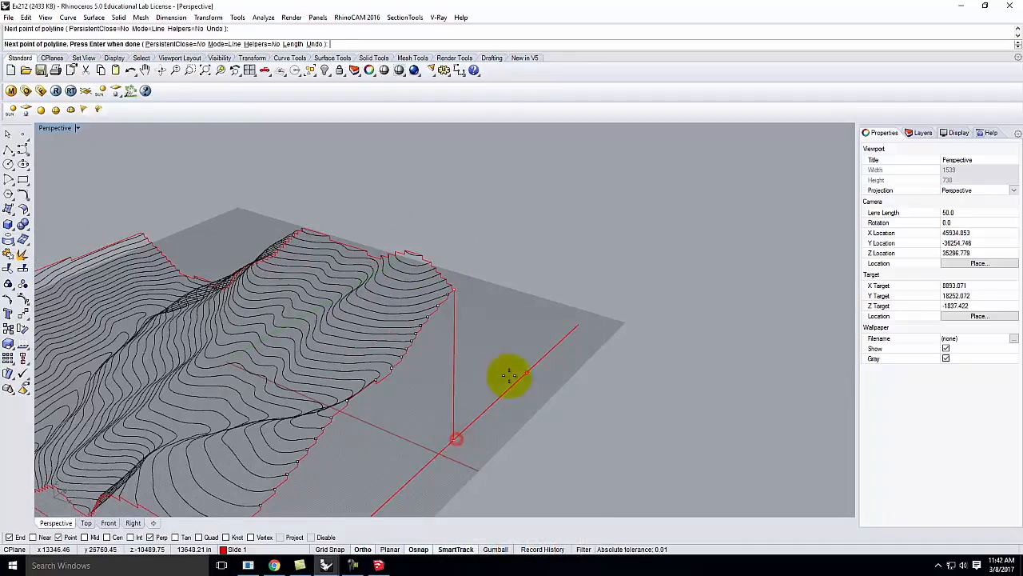
{"action": "scroll", "coordinate": [507, 373], "scroll_direction": "down", "scroll_amount": 3}
{"action": "key", "text": "Return"}
Trim off the right side's base line beyond the back vertical line
{"action": "scroll", "coordinate": [502, 394], "scroll_direction": "up", "scroll_amount": 3}
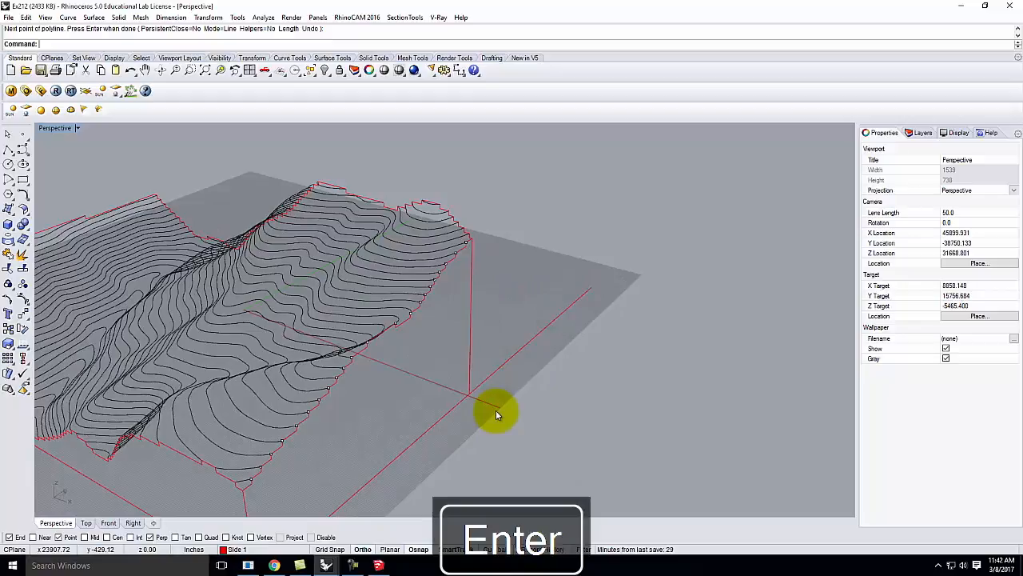
{"action": "type", "text": "Trim"}
{"action": "key", "text": "Return"}
{"action": "left_click", "coordinate": [466, 359]}
{"action": "key", "text": "Return"}
{"action": "left_click", "coordinate": [497, 370]}
{"action": "key", "text": "Return"}
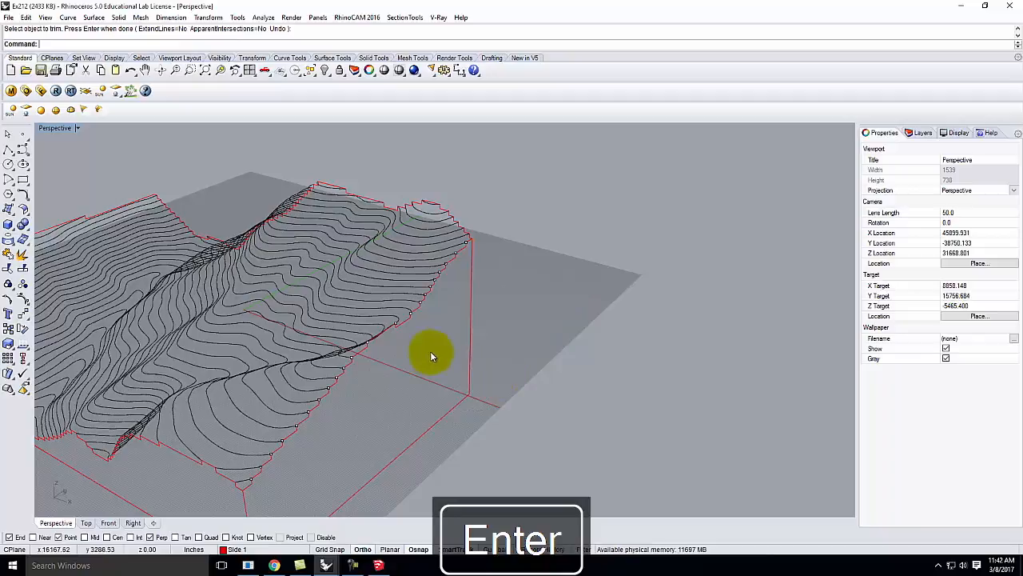
Join the right side's vertical line, base polyline and stepped outline into one closed curve, and clear the selection
{"action": "left_click", "coordinate": [463, 337]}
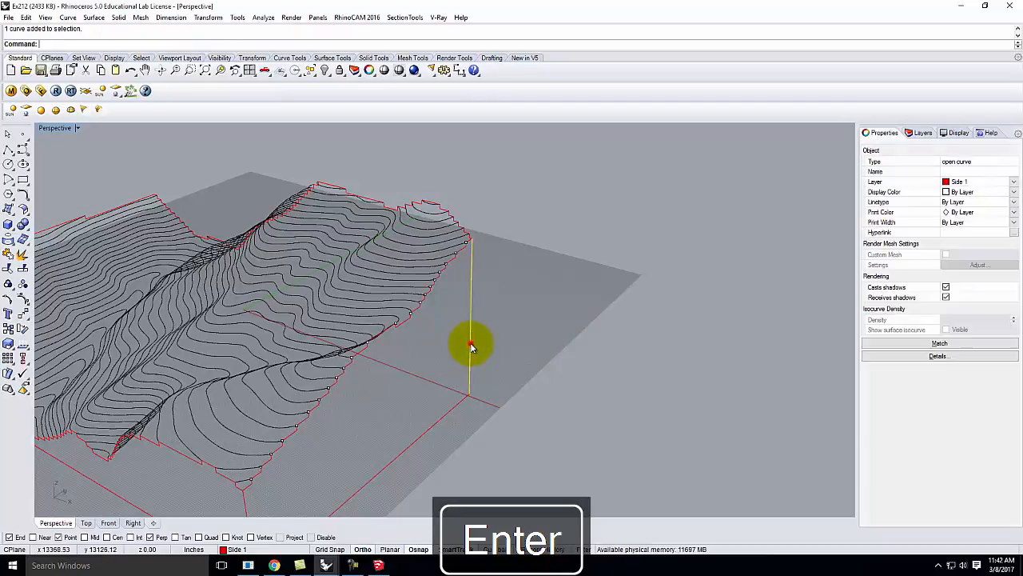
{"action": "left_click", "coordinate": [440, 420], "text": "shift"}
{"action": "left_click", "coordinate": [359, 348], "text": "shift"}
{"action": "key", "text": "Return"}
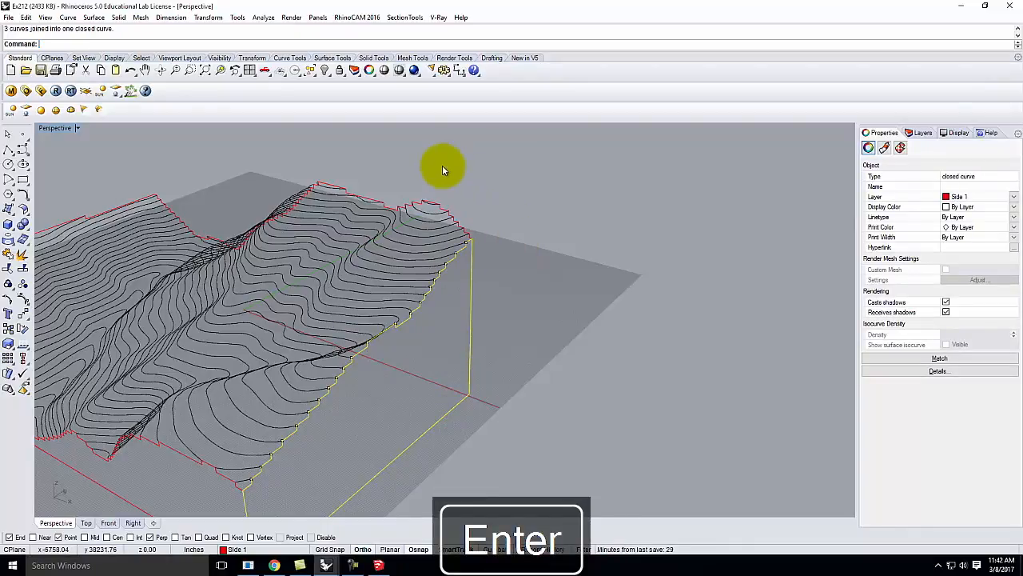
{"action": "left_click", "coordinate": [521, 244]}
Draw a polyline on the back side from its shared right corner down the existing vertical edge, then along the base past the terrain's far corner
{"action": "scroll", "coordinate": [563, 241], "scroll_direction": "down", "scroll_amount": 7}
{"action": "right_click_drag", "start_coordinate": [578, 242], "coordinate": [327, 235]}
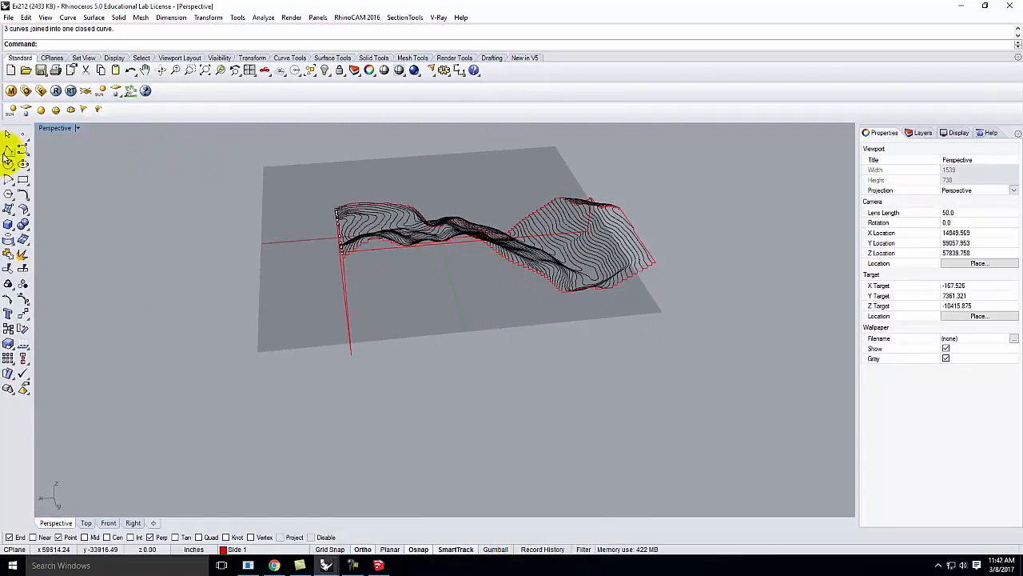
{"action": "left_click", "coordinate": [10, 151]}
{"action": "right_click_drag", "start_coordinate": [306, 301], "coordinate": [397, 311]}
{"action": "scroll", "coordinate": [378, 307], "scroll_direction": "up", "scroll_amount": 4}
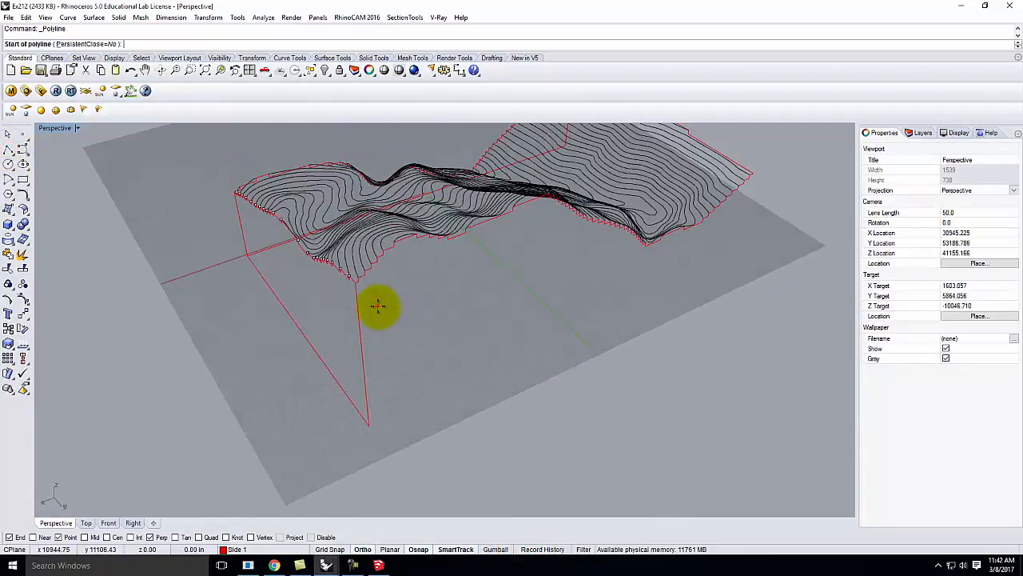
{"action": "left_click", "coordinate": [355, 286]}
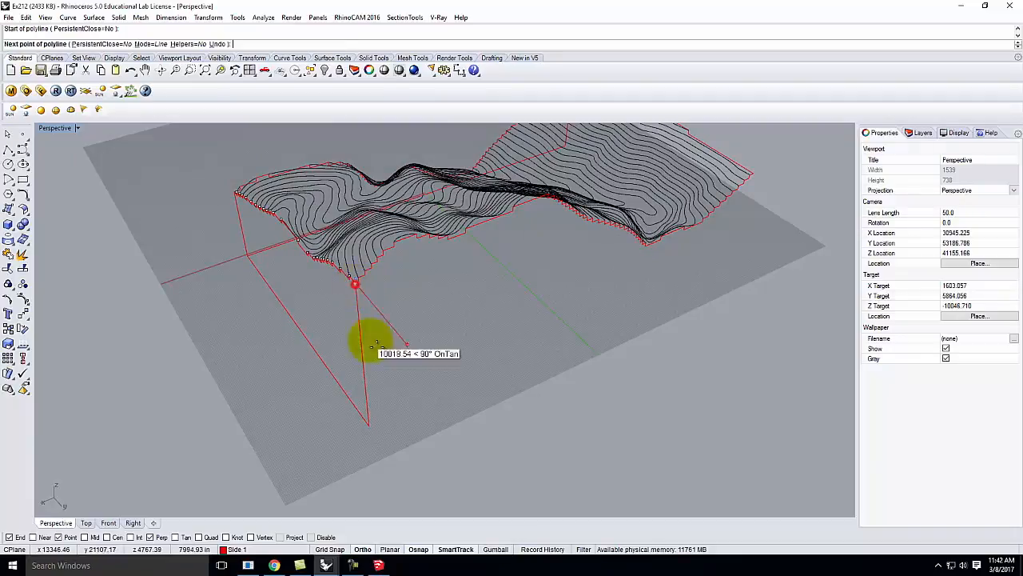
{"action": "left_click", "coordinate": [367, 424]}
{"action": "scroll", "coordinate": [366, 426], "scroll_direction": "down", "scroll_amount": 4}
{"action": "left_click", "coordinate": [647, 313]}
{"action": "key", "text": "Return"}
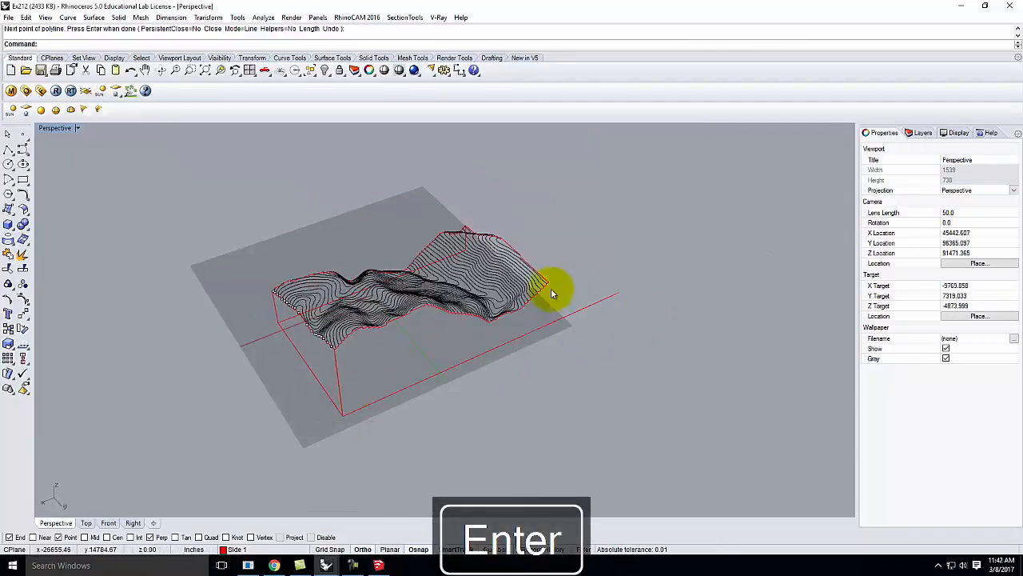
Draw a vertical line from the back side's far top corner down to its base line
{"action": "scroll", "coordinate": [550, 287], "scroll_direction": "up", "scroll_amount": 3}
{"action": "key", "text": "Return"}
{"action": "left_click", "coordinate": [545, 279]}
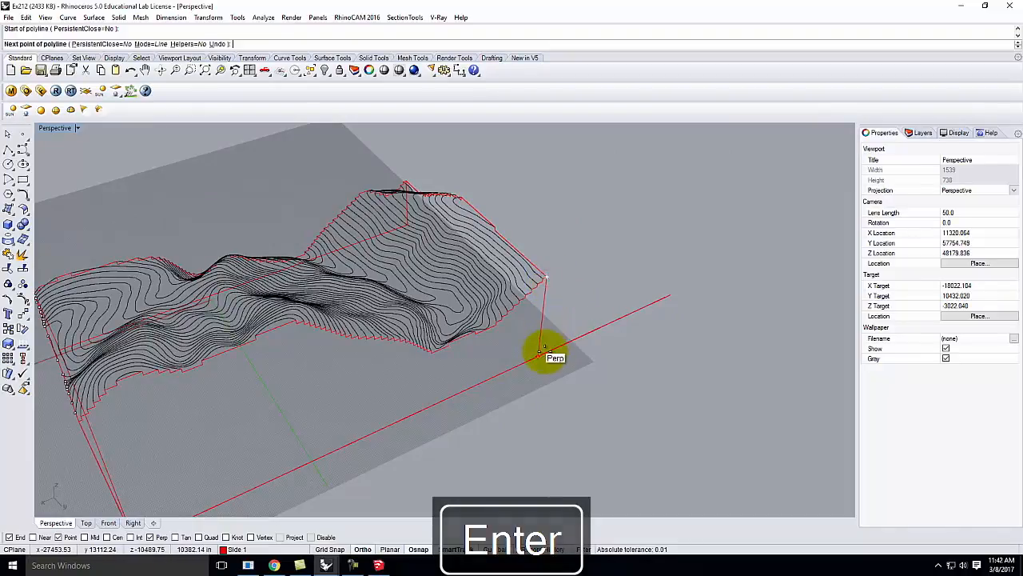
{"action": "left_click", "coordinate": [541, 352]}
{"action": "key", "text": "Return"}
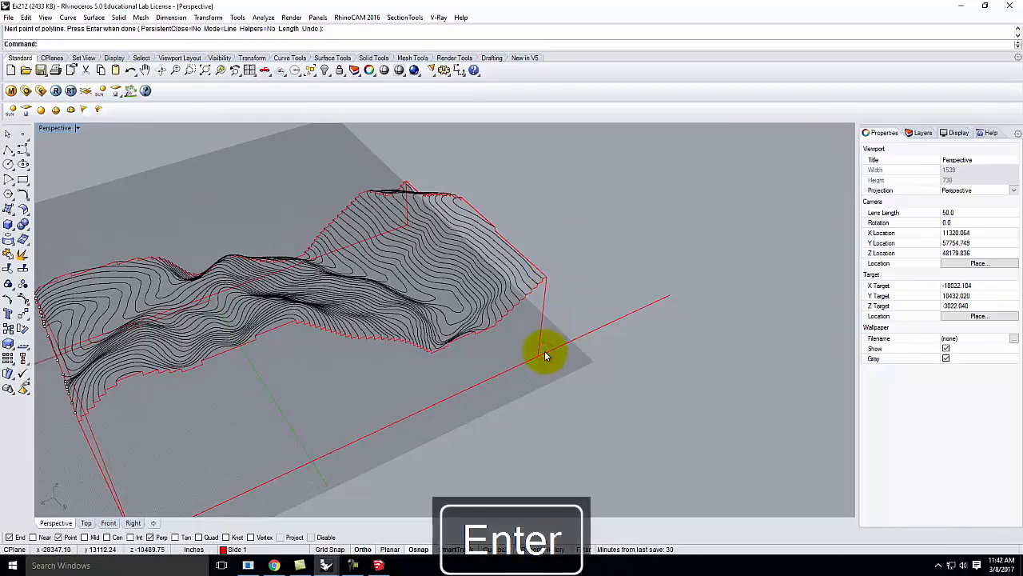
Trim off the back side's base line where it extends past the new vertical line
{"action": "type", "text": "Trim"}
{"action": "key", "text": "Return"}
{"action": "left_click_drag", "start_coordinate": [557, 384], "coordinate": [530, 349]}
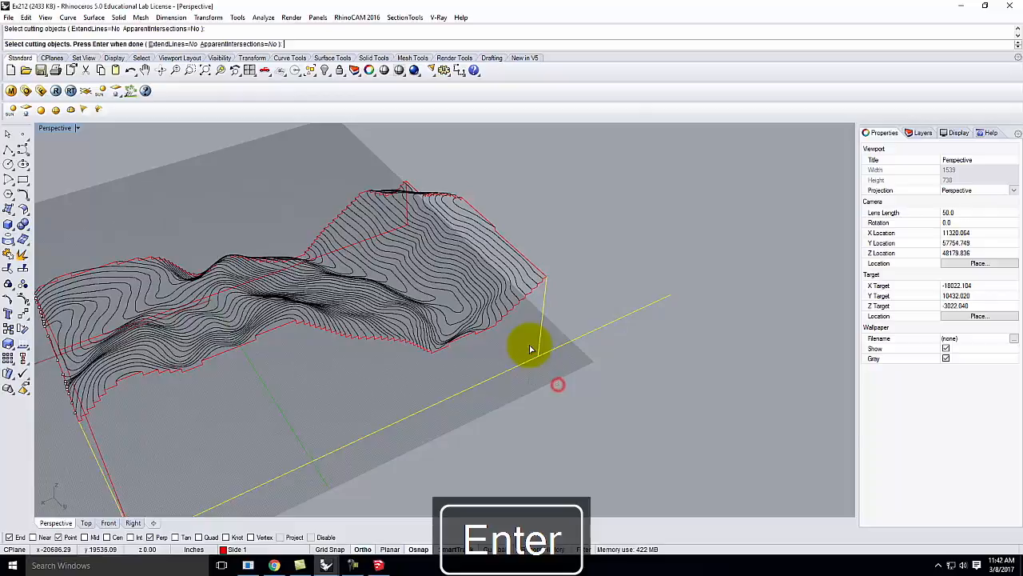
{"action": "key", "text": "Return"}
{"action": "left_click", "coordinate": [555, 350]}
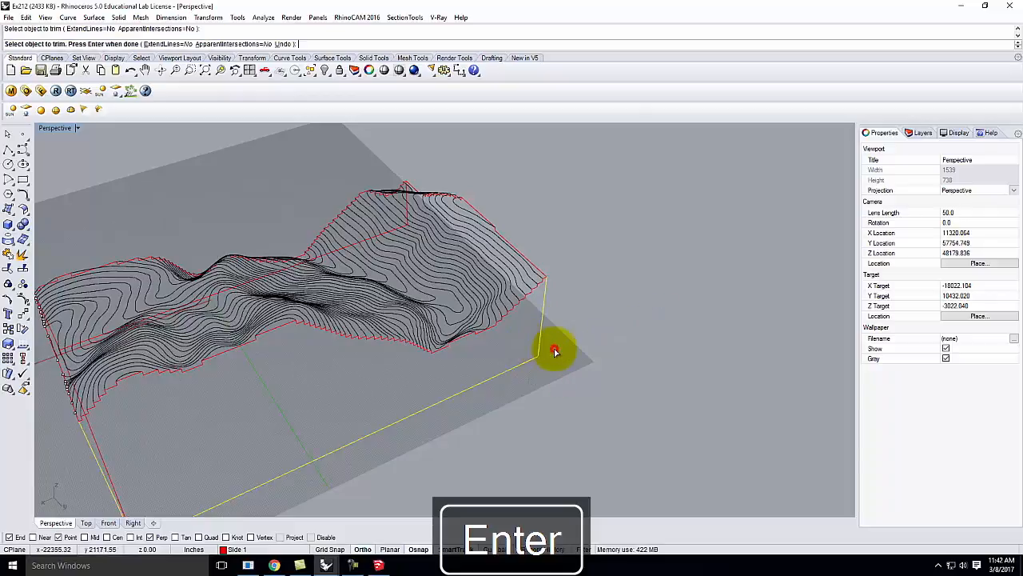
{"action": "key", "text": "Return"}
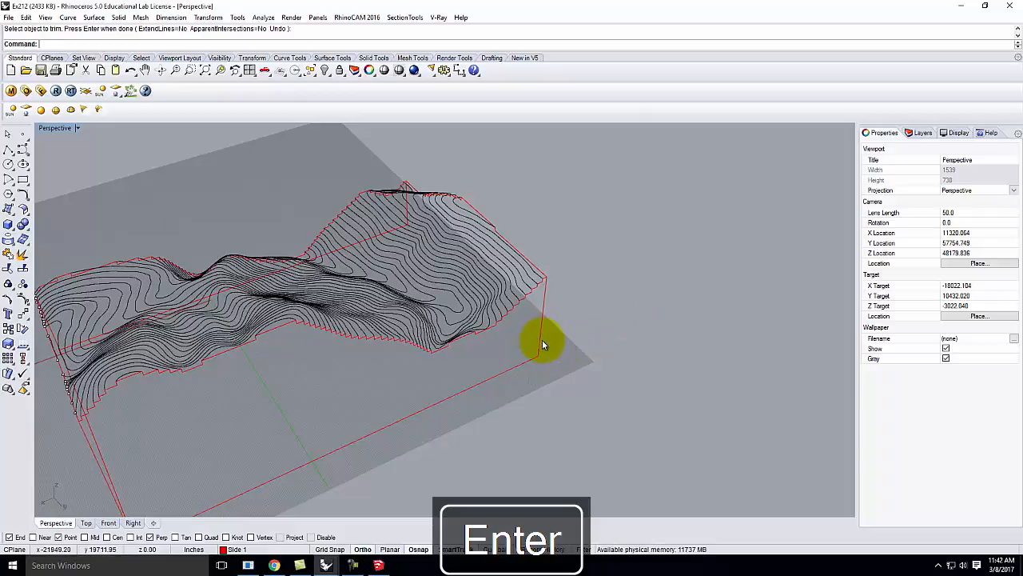
Join the back side's vertical line, base polyline and stepped outline
{"action": "left_click", "coordinate": [541, 338]}
{"action": "left_click", "coordinate": [524, 361]}
{"action": "right_click_drag", "start_coordinate": [176, 430], "coordinate": [336, 360]}
{"action": "scroll", "coordinate": [344, 357], "scroll_direction": "down", "scroll_amount": 5}
{"action": "right_click_drag", "start_coordinate": [225, 459], "coordinate": [307, 372]}
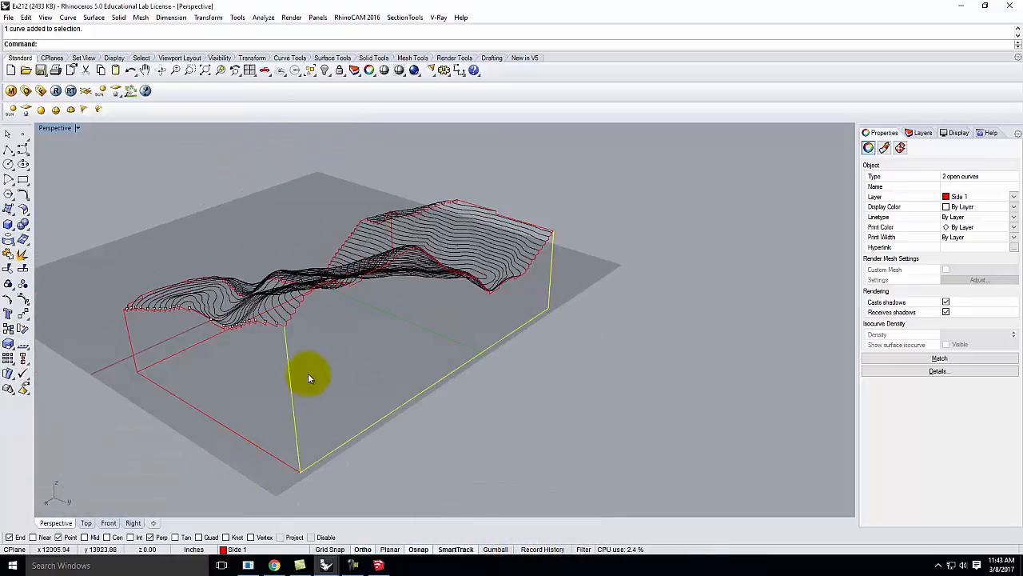
{"action": "scroll", "coordinate": [304, 304], "scroll_direction": "up", "scroll_amount": 2}
{"action": "left_click", "coordinate": [308, 296]}
{"action": "type", "text": "j"}
{"action": "key", "text": "Return"}
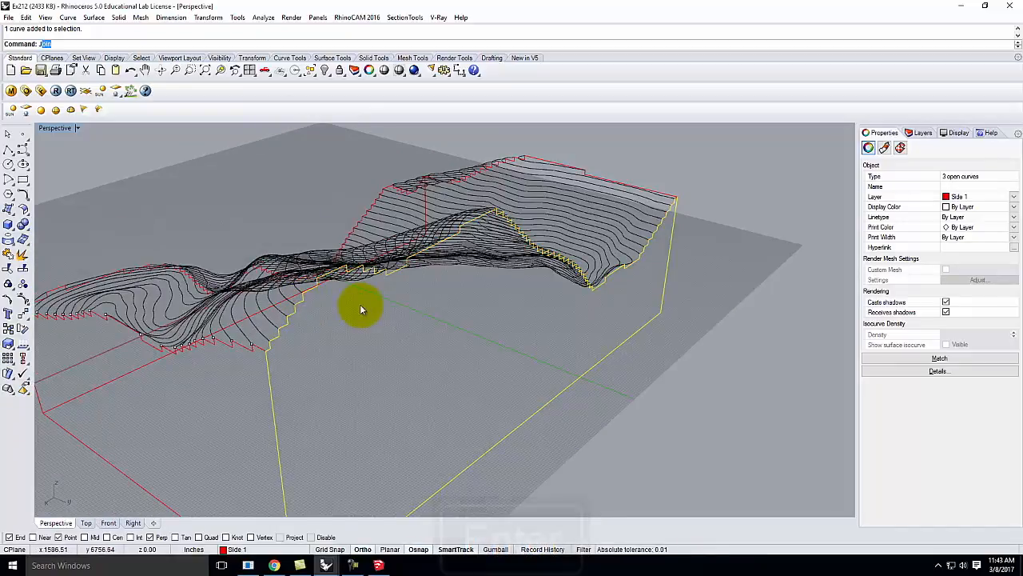
Draw a polyline around the left side, from its front top corner down the existing edge, along the base and up to its back top corner
{"action": "scroll", "coordinate": [360, 304], "scroll_direction": "down", "scroll_amount": 3}
{"action": "right_click_drag", "start_coordinate": [360, 303], "coordinate": [432, 399]}
{"action": "left_click", "coordinate": [8, 149]}
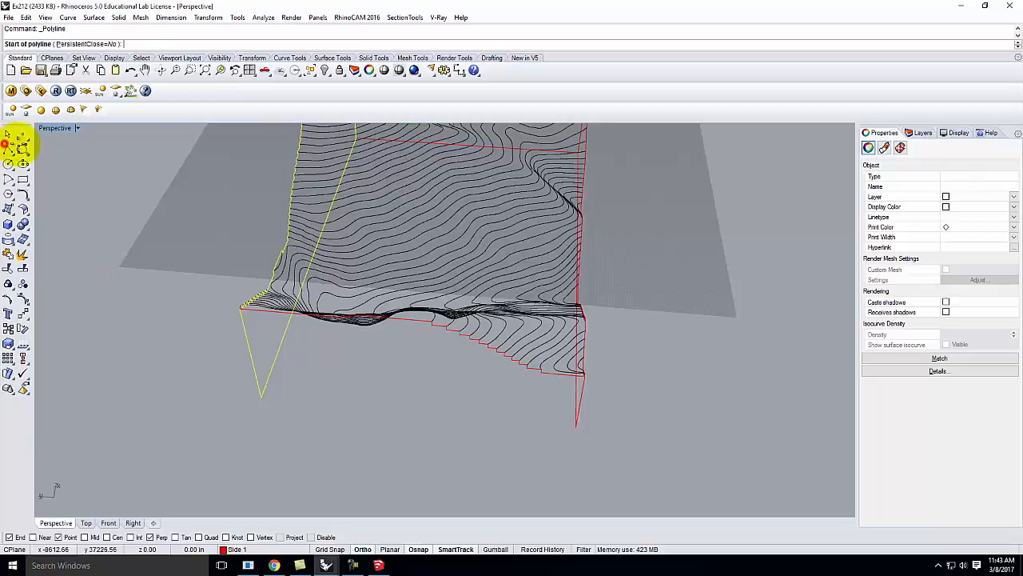
{"action": "scroll", "coordinate": [585, 384], "scroll_direction": "up", "scroll_amount": 3}
{"action": "right_click_drag", "start_coordinate": [616, 376], "coordinate": [567, 384]}
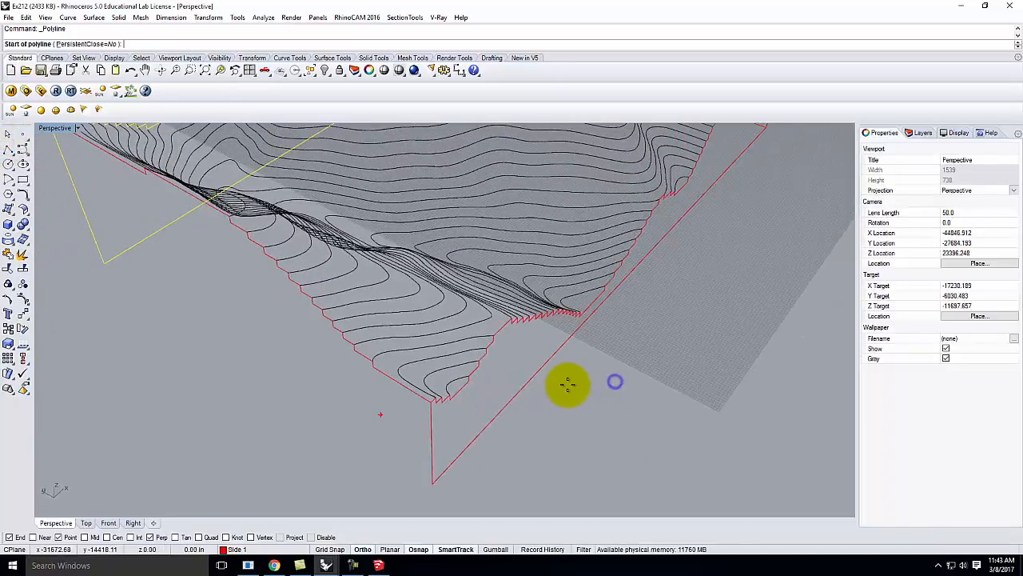
{"action": "left_click", "coordinate": [433, 403]}
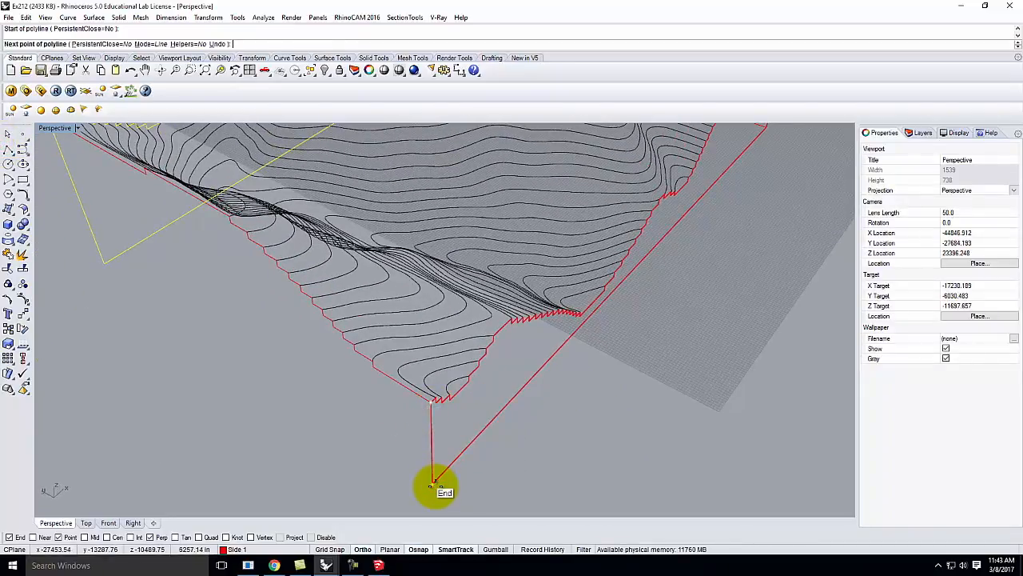
{"action": "left_click", "coordinate": [433, 483]}
{"action": "scroll", "coordinate": [576, 477], "scroll_direction": "down", "scroll_amount": 6}
{"action": "left_click", "coordinate": [321, 364]}
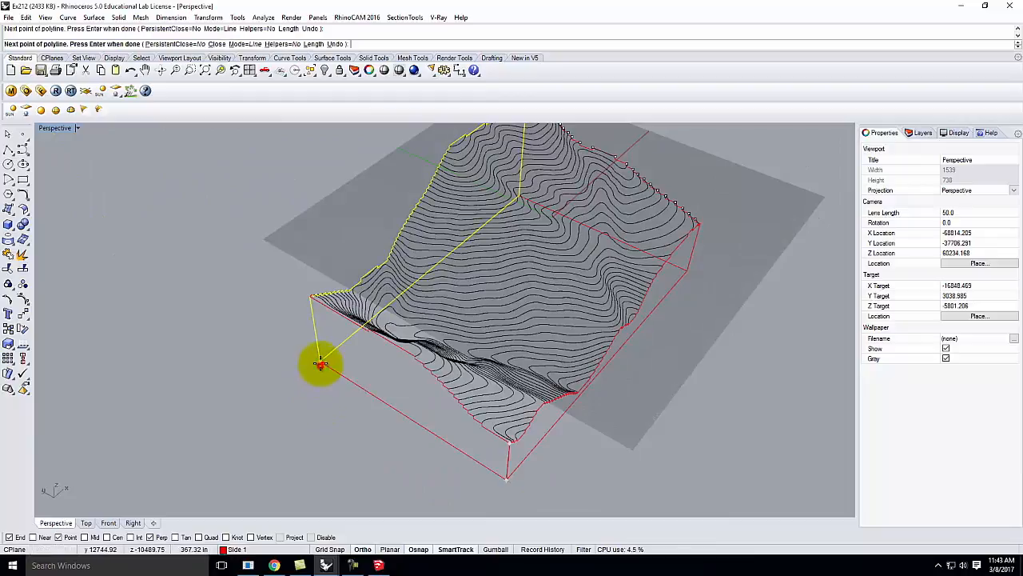
{"action": "scroll", "coordinate": [304, 288], "scroll_direction": "up", "scroll_amount": 3}
{"action": "left_click", "coordinate": [314, 313]}
{"action": "key", "text": "Return"}
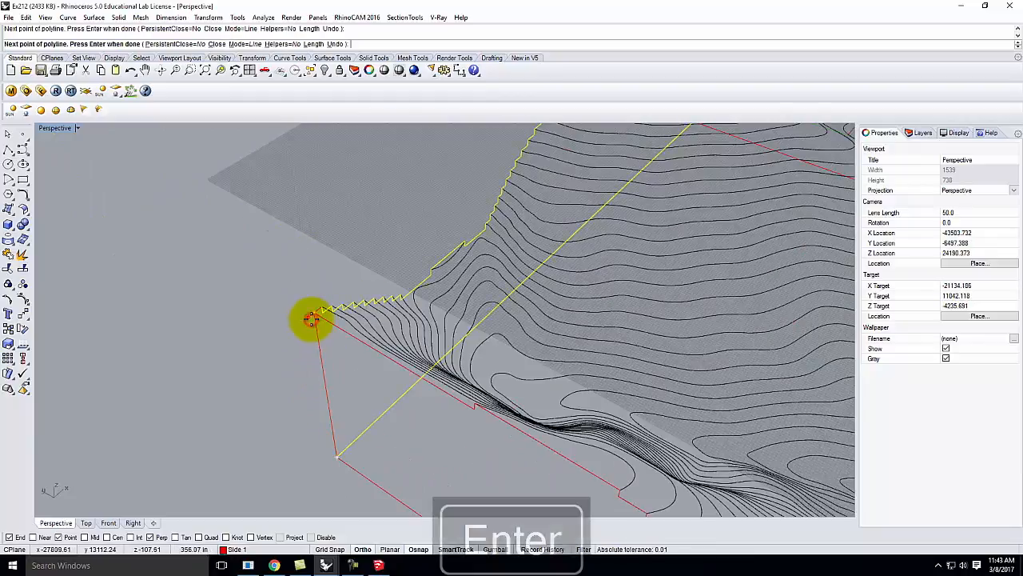
Join the left side's polyline with its stepped outline into one closed curve, and clear the selection
{"action": "scroll", "coordinate": [312, 320], "scroll_direction": "down", "scroll_amount": 3}
{"action": "left_click", "coordinate": [387, 454]}
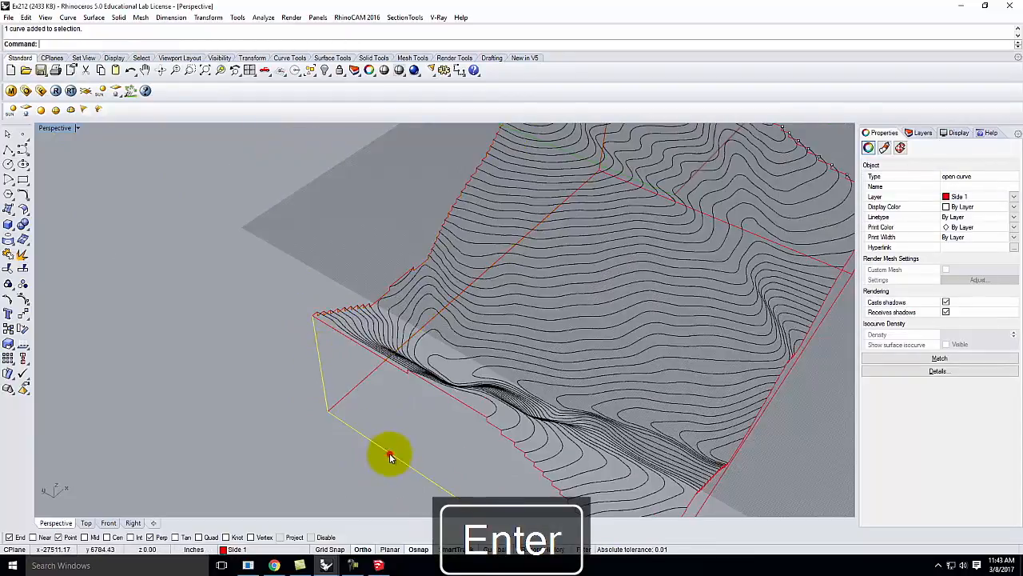
{"action": "left_click", "coordinate": [389, 364], "text": "shift"}
{"action": "type", "text": "Join"}
{"action": "key", "text": "Return"}
{"action": "scroll", "coordinate": [238, 304], "scroll_direction": "down", "scroll_amount": 3}
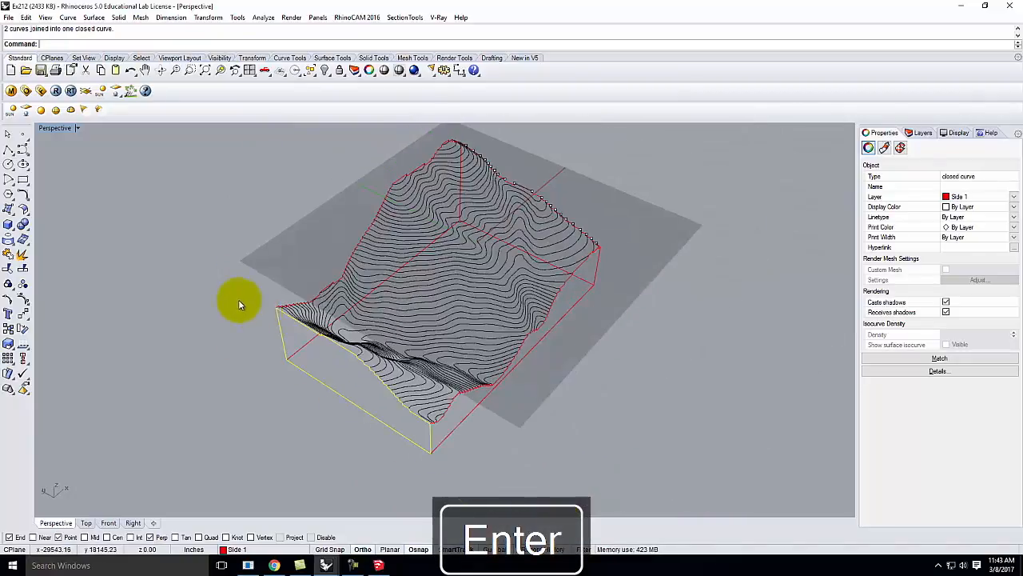
{"action": "left_click", "coordinate": [593, 379]}
Rotate the right side profile 90° outward in 3D about its base edge to lay it flat
{"action": "right_click_drag", "start_coordinate": [592, 379], "coordinate": [369, 370]}
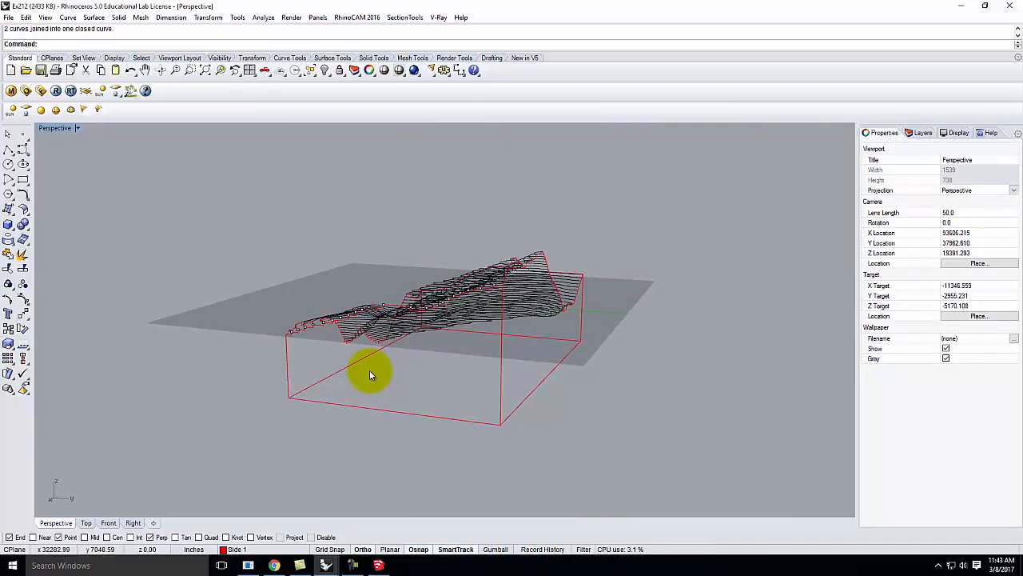
{"action": "right_click_drag", "start_coordinate": [369, 370], "coordinate": [500, 387]}
{"action": "scroll", "coordinate": [470, 391], "scroll_direction": "up", "scroll_amount": 2}
{"action": "left_click", "coordinate": [441, 401]}
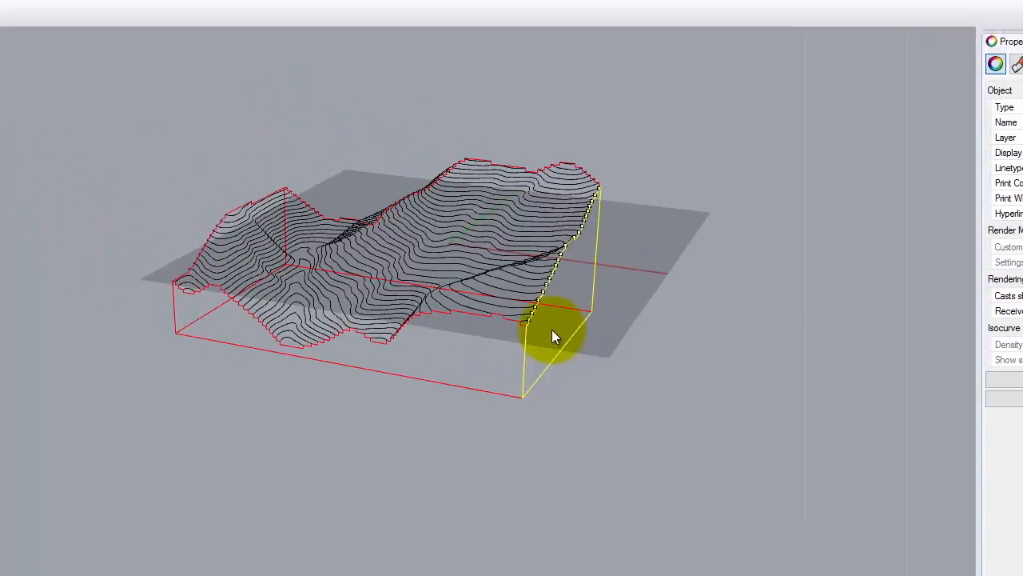
{"action": "type", "text": "tate3D"}
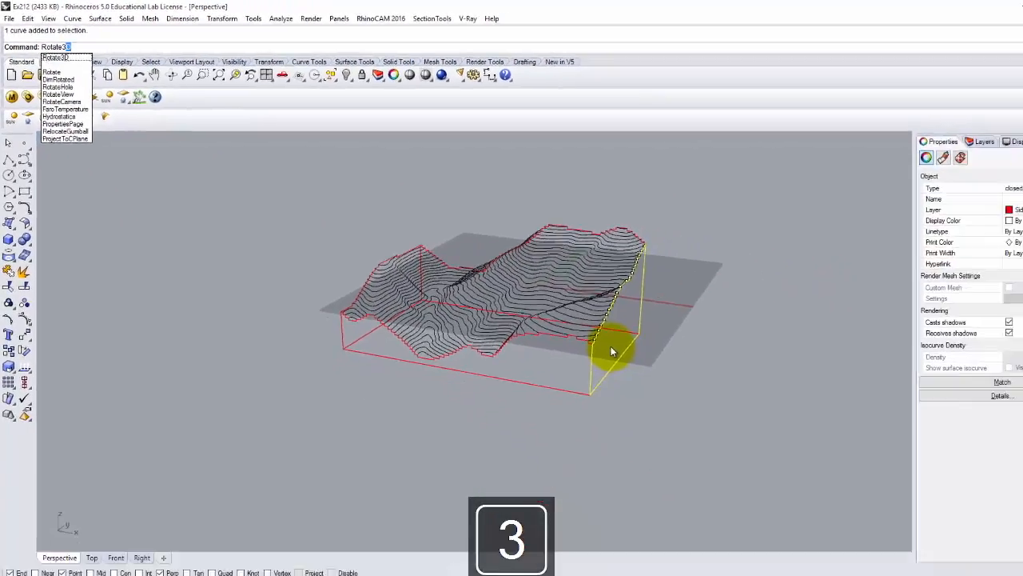
{"action": "key", "text": "Return"}
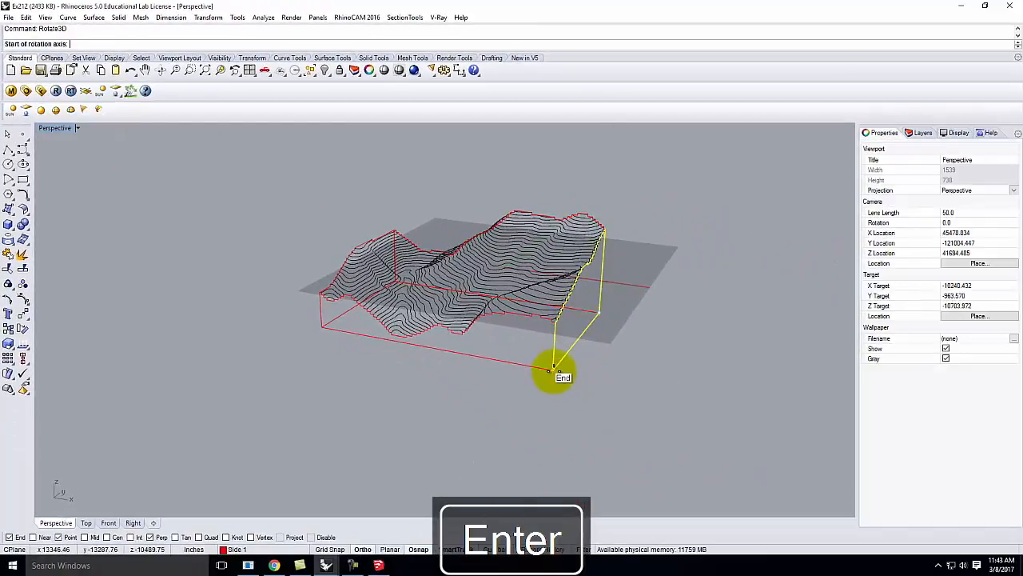
{"action": "left_click", "coordinate": [551, 370]}
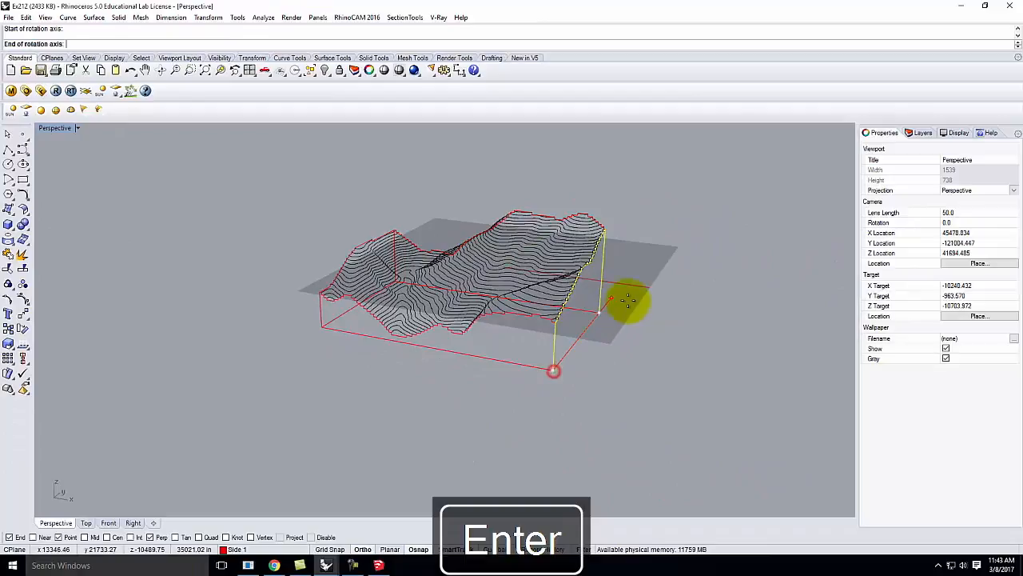
{"action": "left_click", "coordinate": [554, 210]}
{"action": "left_click", "coordinate": [538, 172]}
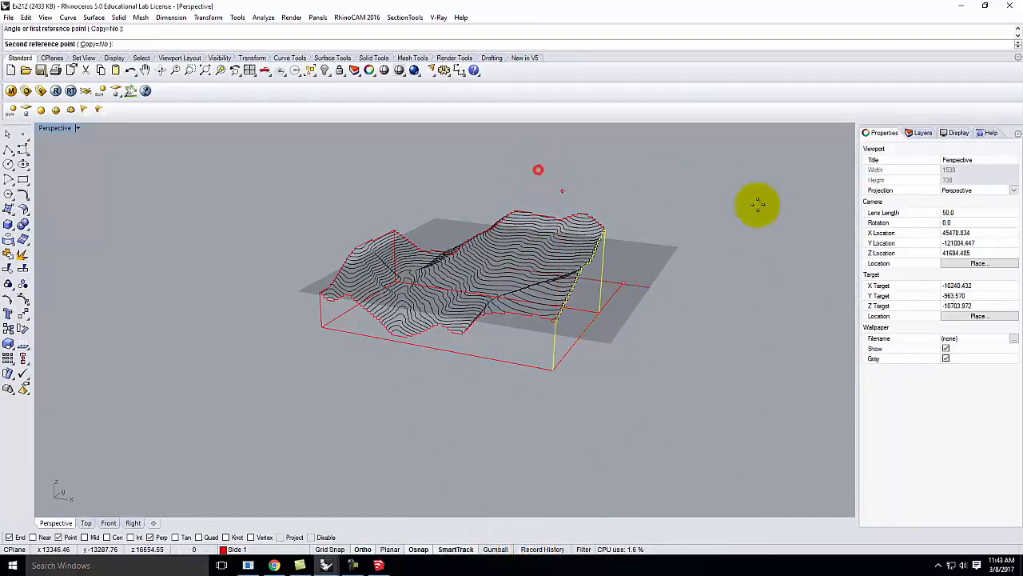
{"action": "left_click", "coordinate": [814, 263]}
Rotate the back side profile 90° outward in 3D about its base edge to lay it flat
{"action": "right_click_drag", "start_coordinate": [676, 277], "coordinate": [601, 312]}
{"action": "left_click", "coordinate": [592, 308]}
{"action": "key", "text": "Return"}
{"action": "left_click", "coordinate": [486, 399]}
{"action": "left_click", "coordinate": [549, 293]}
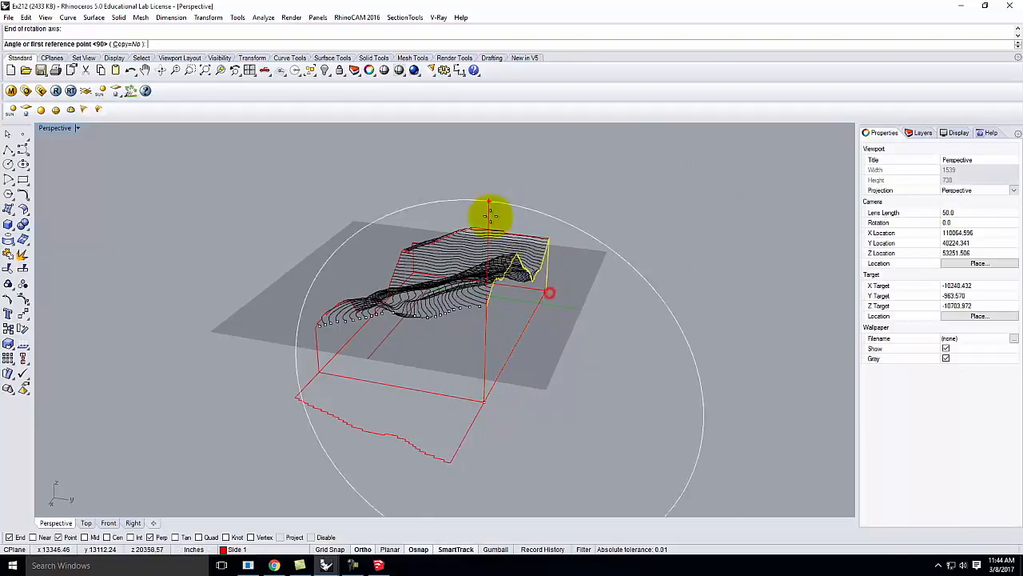
{"action": "left_click", "coordinate": [448, 167]}
{"action": "left_click", "coordinate": [741, 297]}
Rotate the left side profile 90° outward in 3D about its base edge to lay it flat
{"action": "right_click_drag", "start_coordinate": [728, 310], "coordinate": [578, 314]}
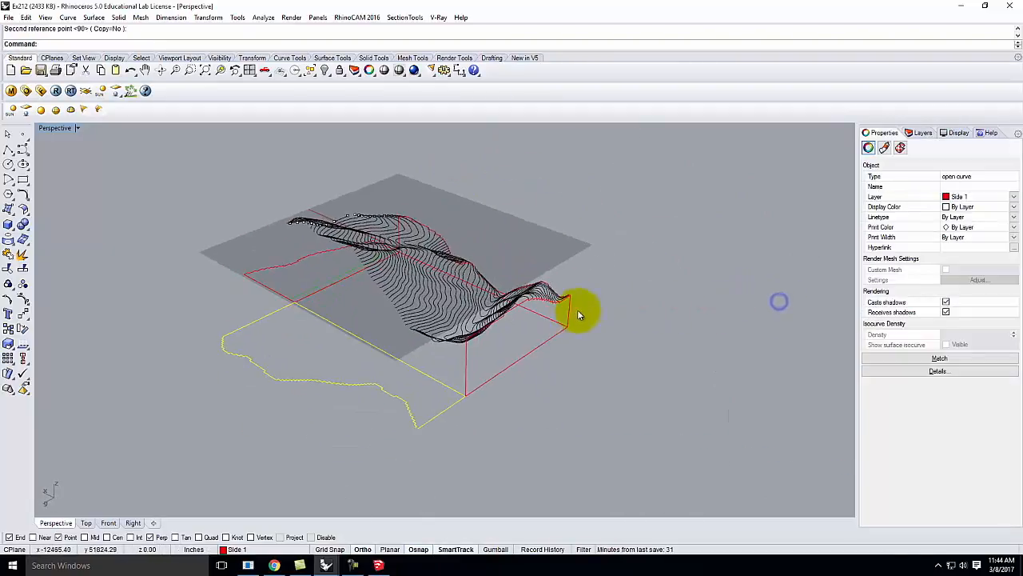
{"action": "left_click", "coordinate": [500, 378]}
{"action": "left_click", "coordinate": [475, 397]}
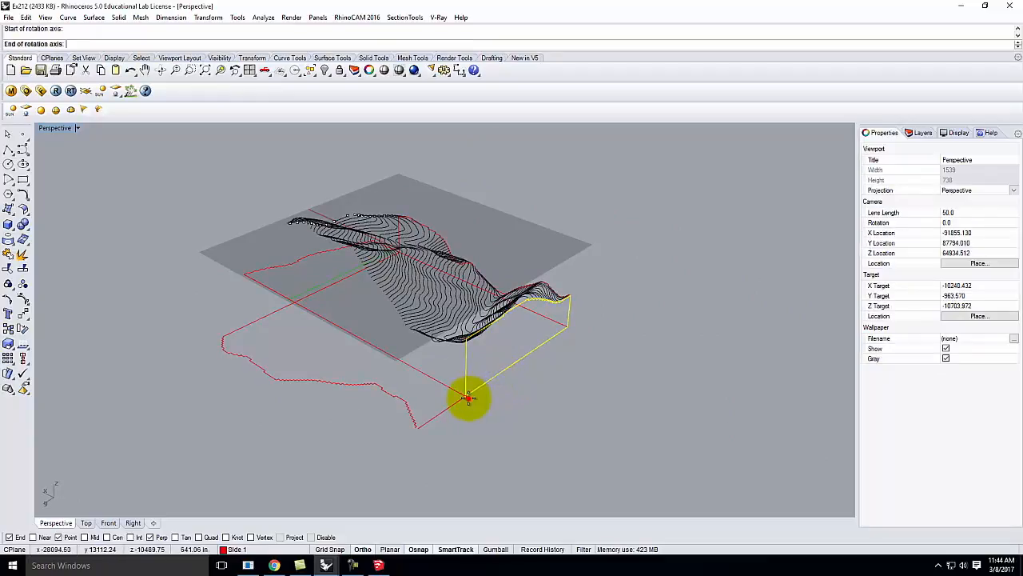
{"action": "left_click", "coordinate": [571, 318]}
{"action": "left_click", "coordinate": [485, 197]}
{"action": "left_click", "coordinate": [699, 318]}
Rotate the front side profile 90° outward in 3D about its base edge to lay it flat
{"action": "right_click_drag", "start_coordinate": [764, 318], "coordinate": [614, 319]}
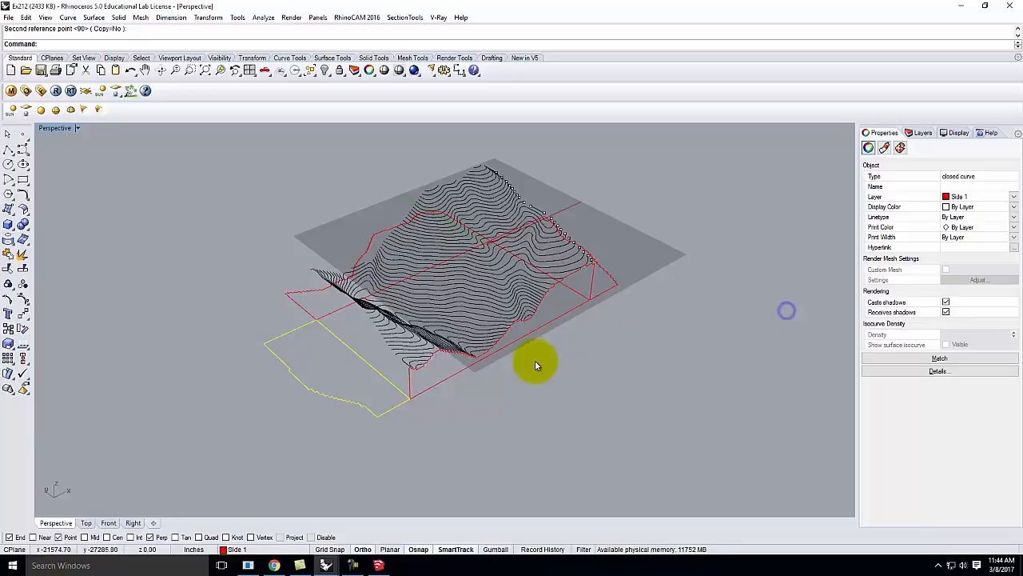
{"action": "left_click", "coordinate": [411, 384]}
{"action": "right_click", "coordinate": [419, 385]}
{"action": "left_click", "coordinate": [419, 385]}
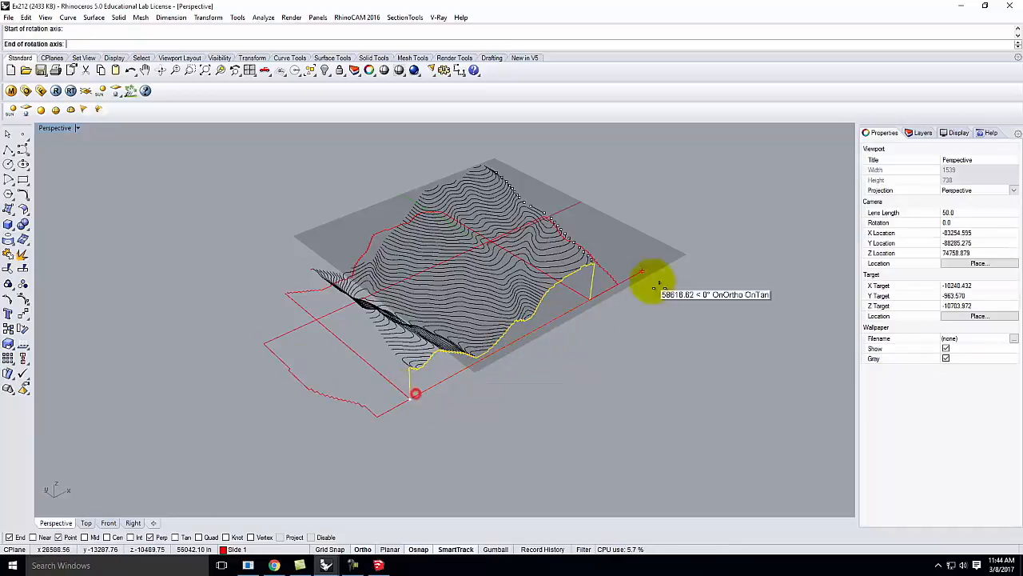
{"action": "left_click", "coordinate": [395, 154]}
{"action": "left_click", "coordinate": [394, 155]}
{"action": "left_click", "coordinate": [711, 372]}
Move all four flattened side profiles together in the Top view, clear of the terrain beyond its back edge, and deselect them
{"action": "scroll", "coordinate": [541, 331], "scroll_direction": "down", "scroll_amount": 4}
{"action": "right_click_drag", "start_coordinate": [641, 390], "coordinate": [512, 408]}
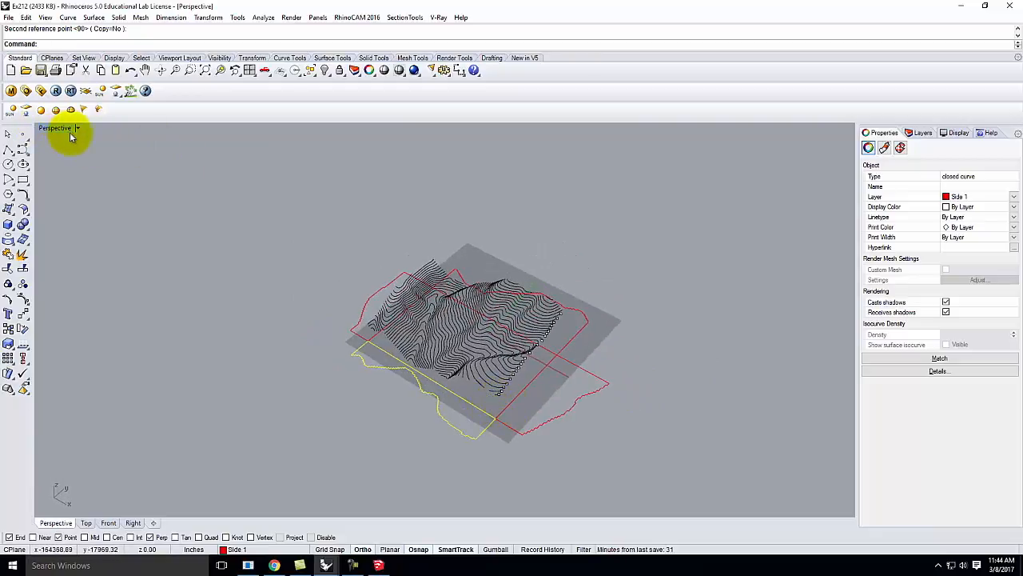
{"action": "double_click", "coordinate": [58, 130]}
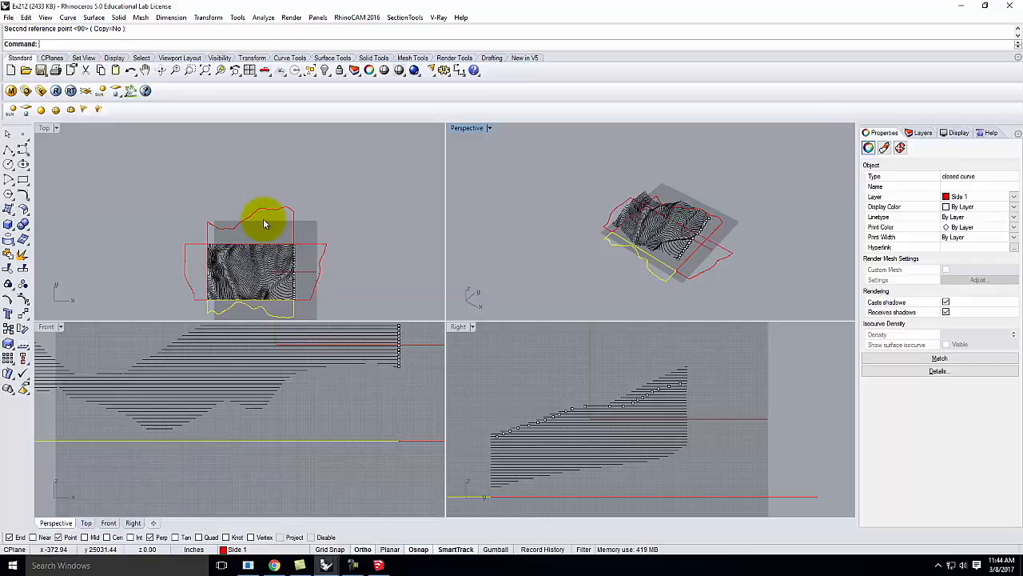
{"action": "scroll", "coordinate": [250, 294], "scroll_direction": "up", "scroll_amount": 2}
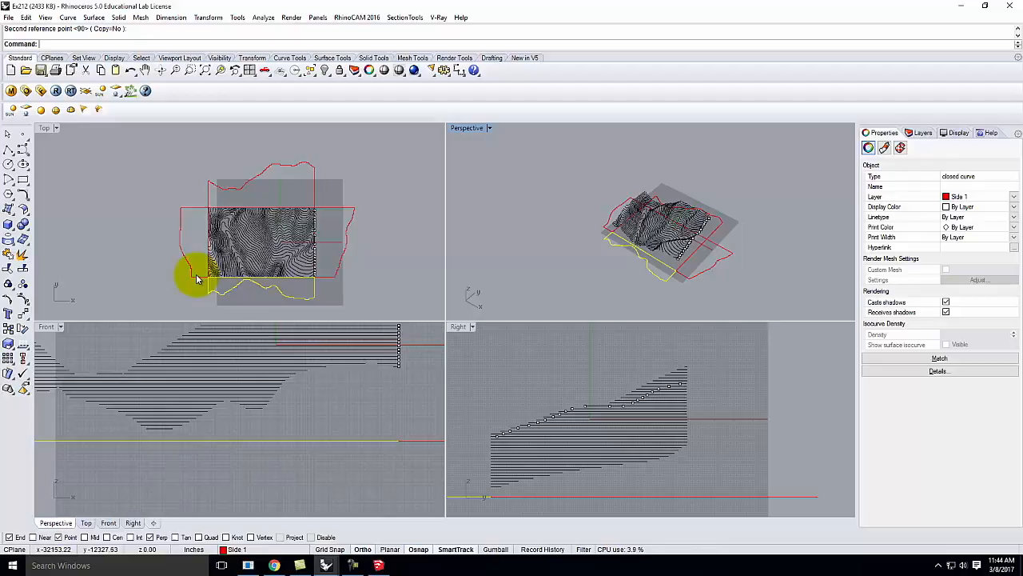
{"action": "left_click", "coordinate": [197, 275], "text": "shift"}
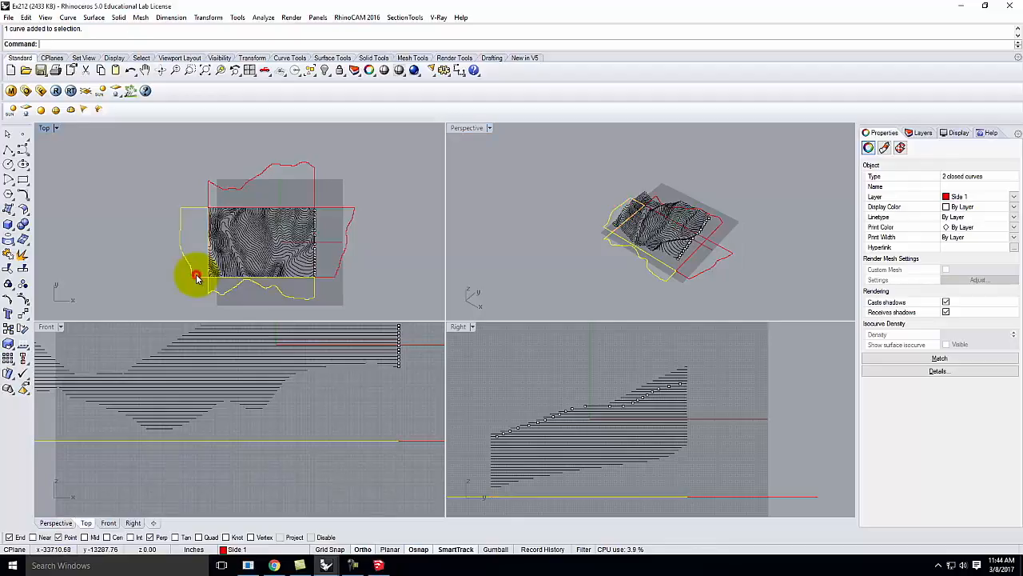
{"action": "left_click", "coordinate": [279, 172], "text": "shift"}
{"action": "left_click", "coordinate": [339, 208], "text": "shift"}
{"action": "type", "text": "move"}
{"action": "key", "text": "Return"}
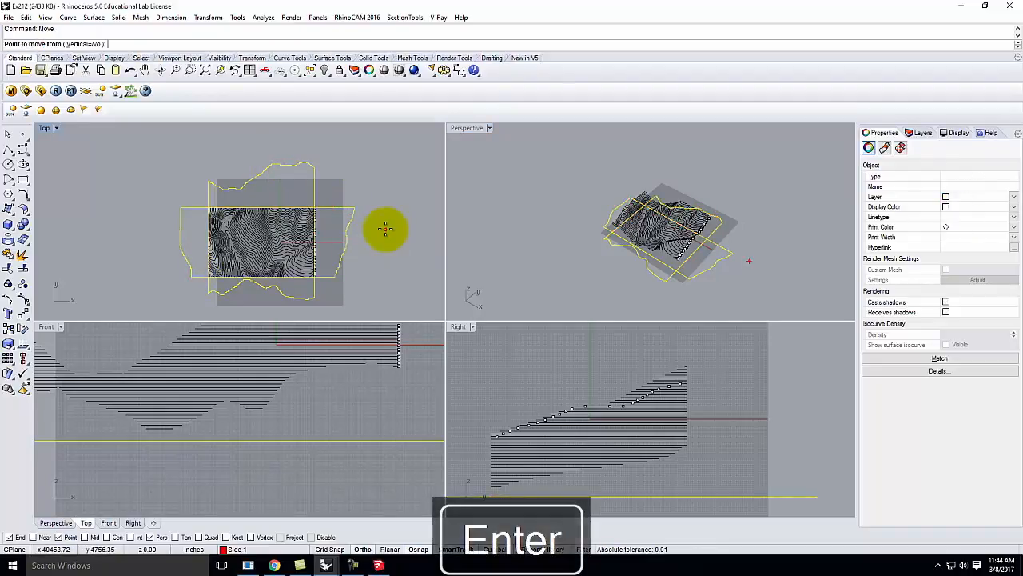
{"action": "scroll", "coordinate": [352, 271], "scroll_direction": "down", "scroll_amount": 2}
{"action": "left_click", "coordinate": [159, 277]}
{"action": "left_click", "coordinate": [171, 198]}
{"action": "key", "text": "Escape"}
Create a corner-to-corner rectangular plane from the flattened profiles' base corner, large enough to span the area beneath the whole terrain
{"action": "scroll", "coordinate": [312, 185], "scroll_direction": "up", "scroll_amount": 3}
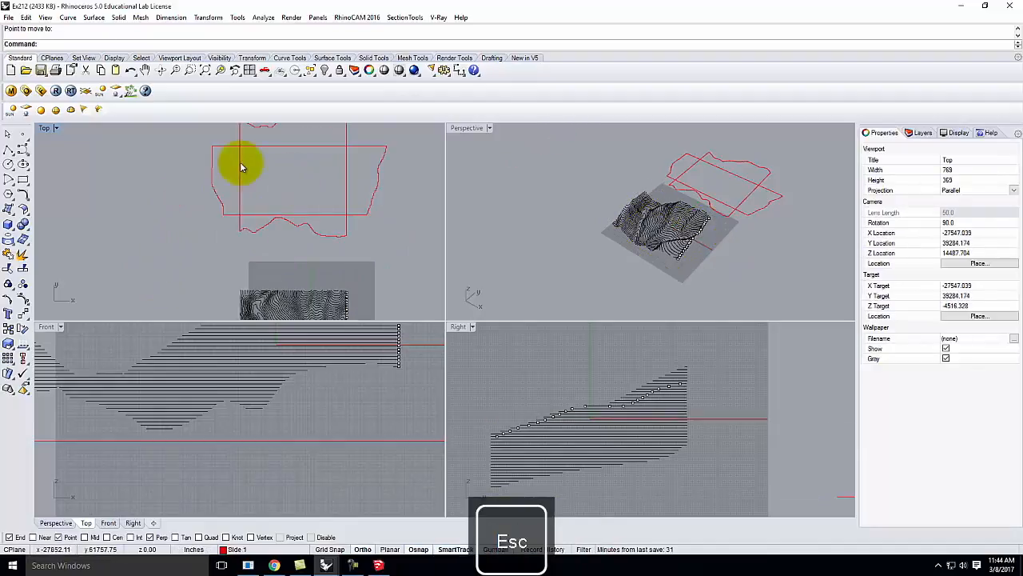
{"action": "scroll", "coordinate": [241, 168], "scroll_direction": "down", "scroll_amount": 3}
{"action": "double_click", "coordinate": [463, 129]}
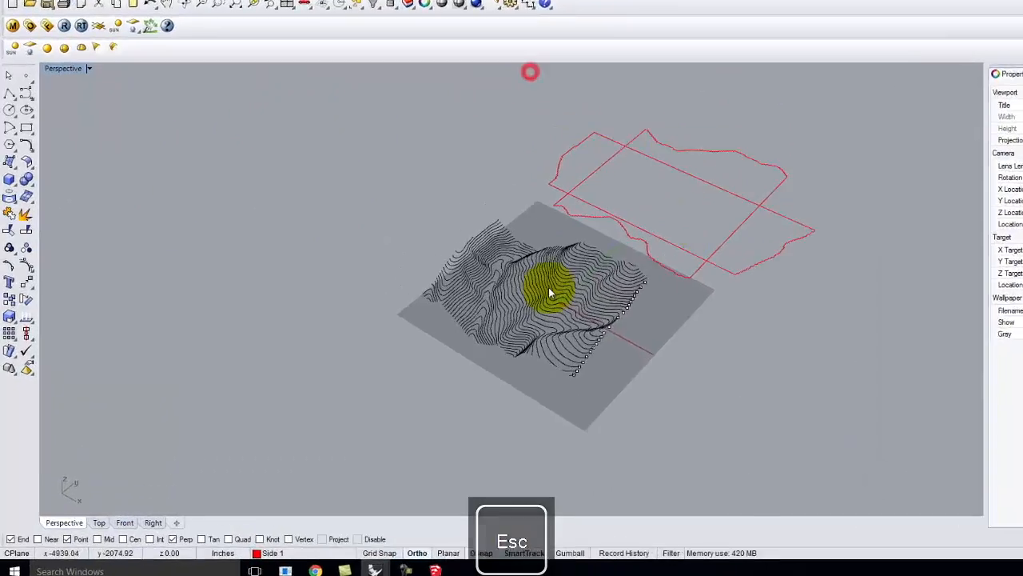
{"action": "right_click_drag", "start_coordinate": [548, 293], "coordinate": [587, 271]}
{"action": "right_click_drag", "start_coordinate": [768, 191], "coordinate": [883, 315]}
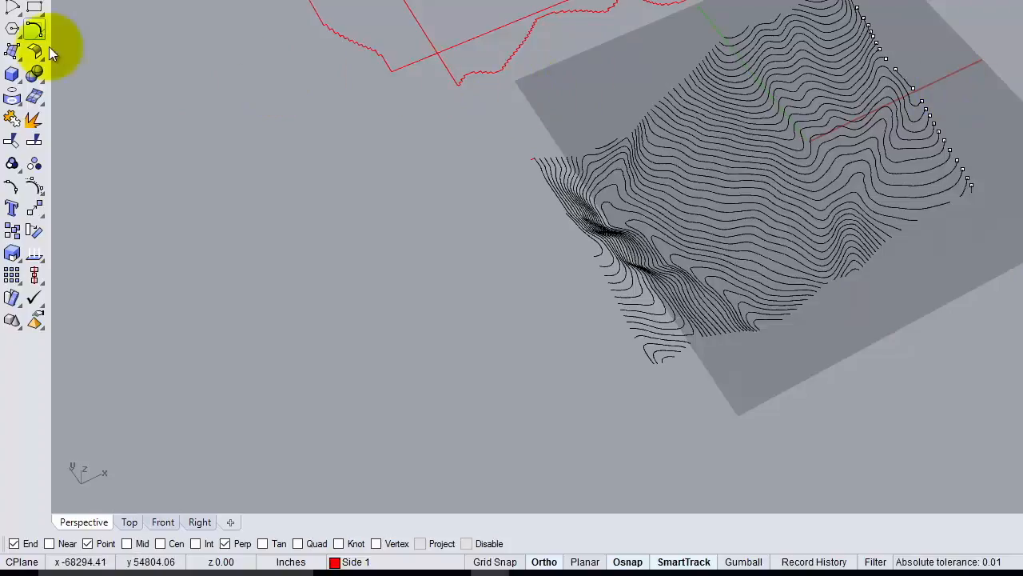
{"action": "left_click", "coordinate": [13, 60]}
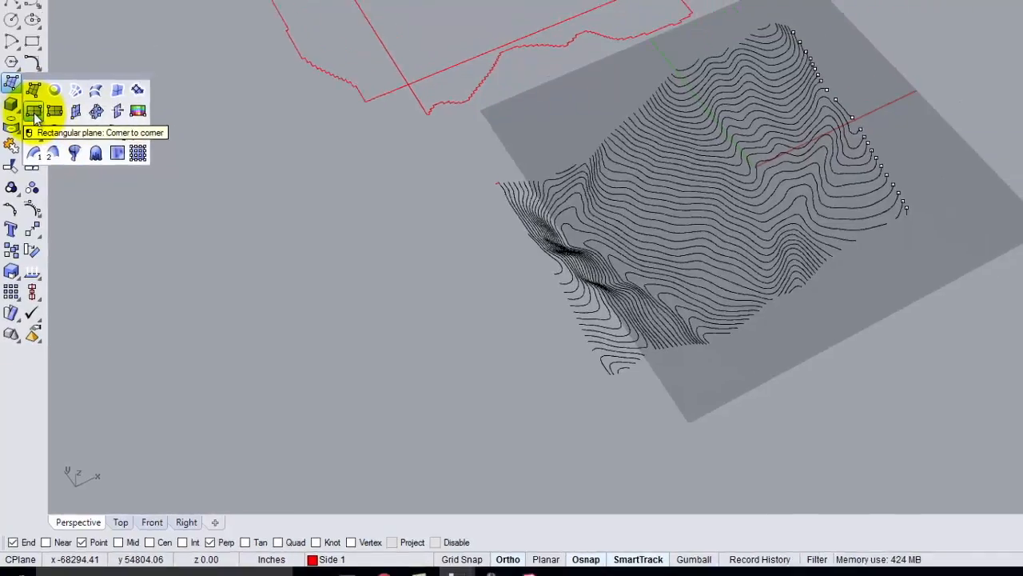
{"action": "left_click", "coordinate": [54, 90]}
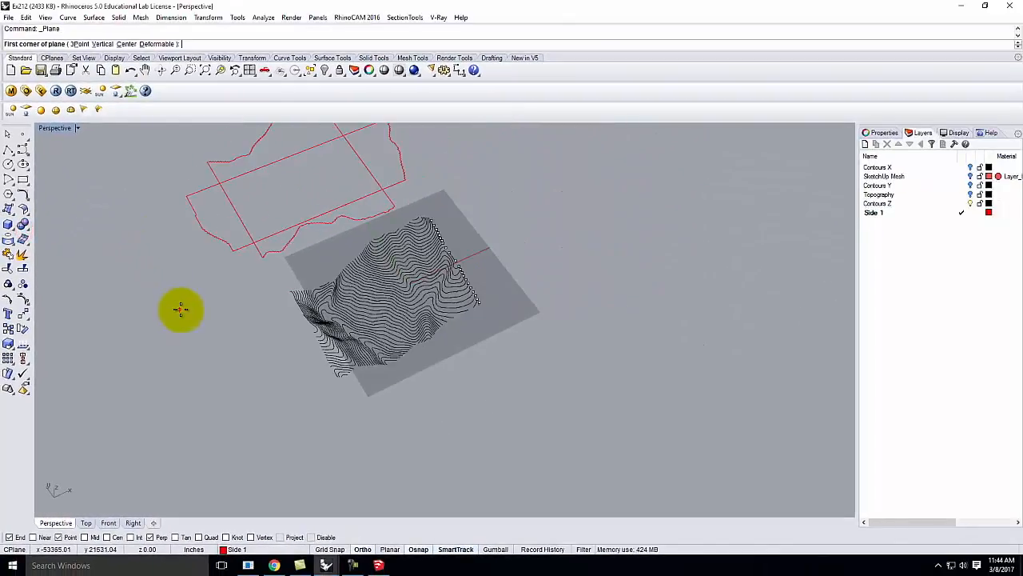
{"action": "right_click_drag", "start_coordinate": [181, 309], "coordinate": [205, 311]}
{"action": "left_click", "coordinate": [224, 300]}
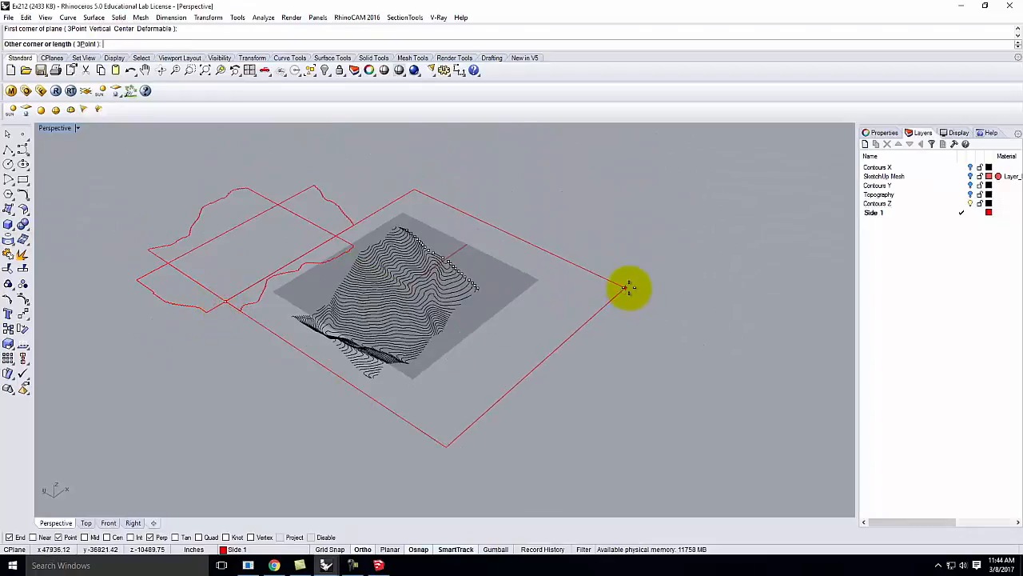
{"action": "left_click", "coordinate": [617, 288]}
Shift the rectangular plane sideways so it extends past the terrain contours on every side, and deselect it
{"action": "right_click_drag", "start_coordinate": [617, 288], "coordinate": [600, 415]}
{"action": "left_click", "coordinate": [550, 373]}
{"action": "right_click_drag", "start_coordinate": [550, 373], "coordinate": [576, 308]}
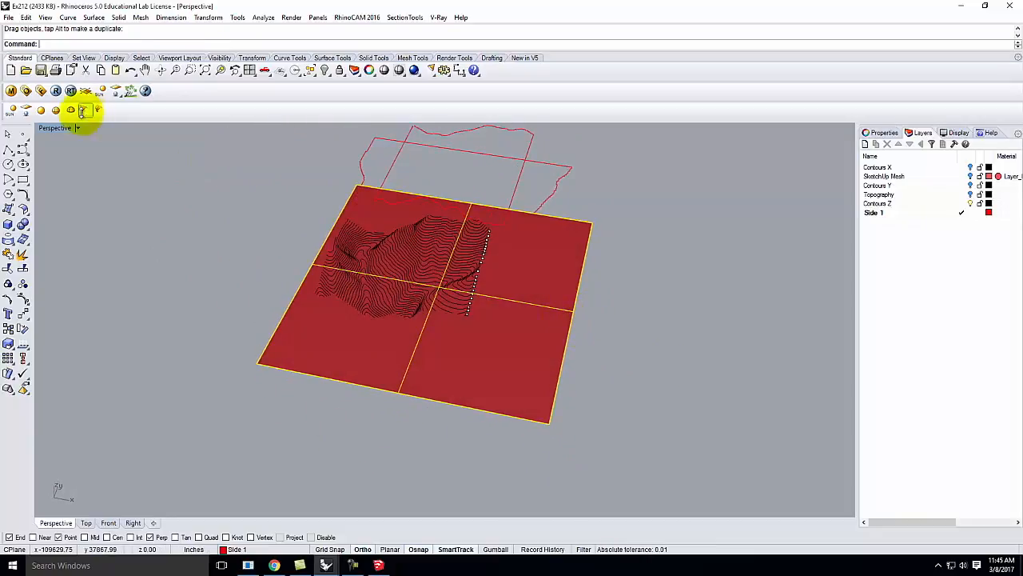
{"action": "double_click", "coordinate": [58, 128]}
{"action": "left_click", "coordinate": [192, 223]}
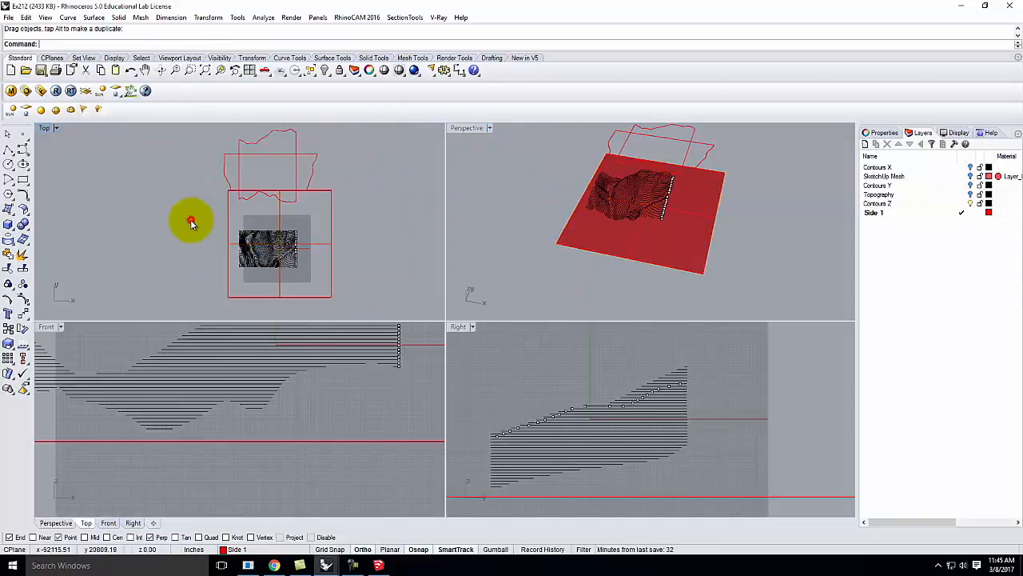
Select all point objects along the edge of the terrain contours and delete them
{"action": "left_click_drag", "start_coordinate": [235, 240], "coordinate": [314, 285]}
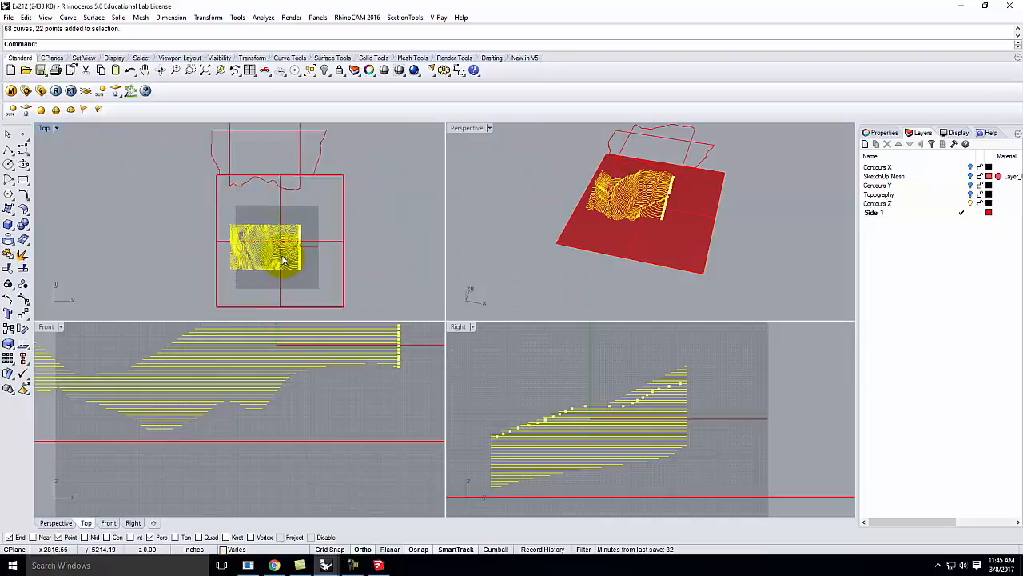
{"action": "scroll", "coordinate": [320, 264], "scroll_direction": "up", "scroll_amount": 5}
{"action": "key", "text": "Escape"}
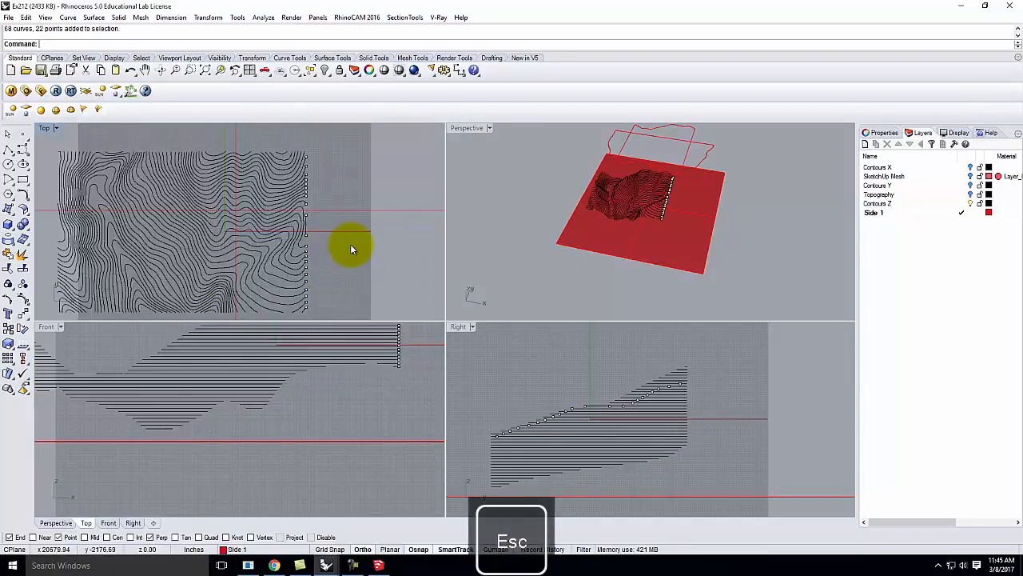
{"action": "key", "text": "Return"}
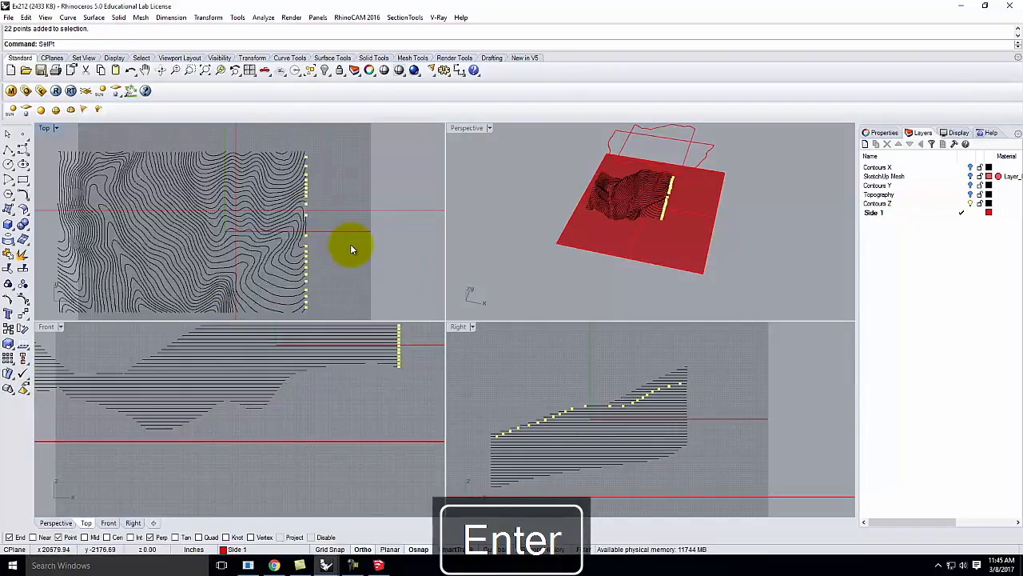
{"action": "key", "text": "Delete"}
{"action": "scroll", "coordinate": [351, 223], "scroll_direction": "down", "scroll_amount": 4}
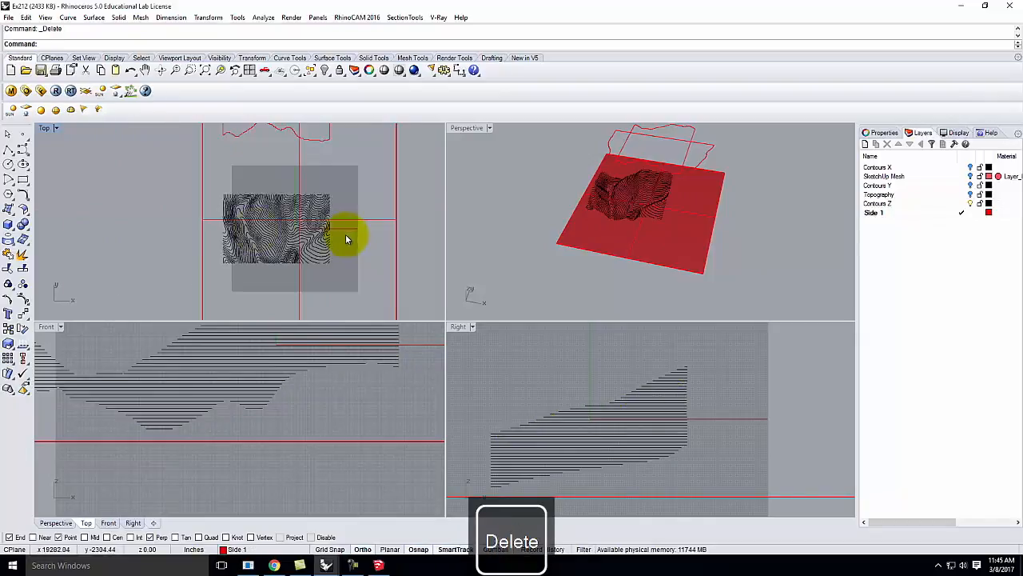
Project all terrain contour curves in the Top view onto the rectangular plane
{"action": "left_click", "coordinate": [246, 224]}
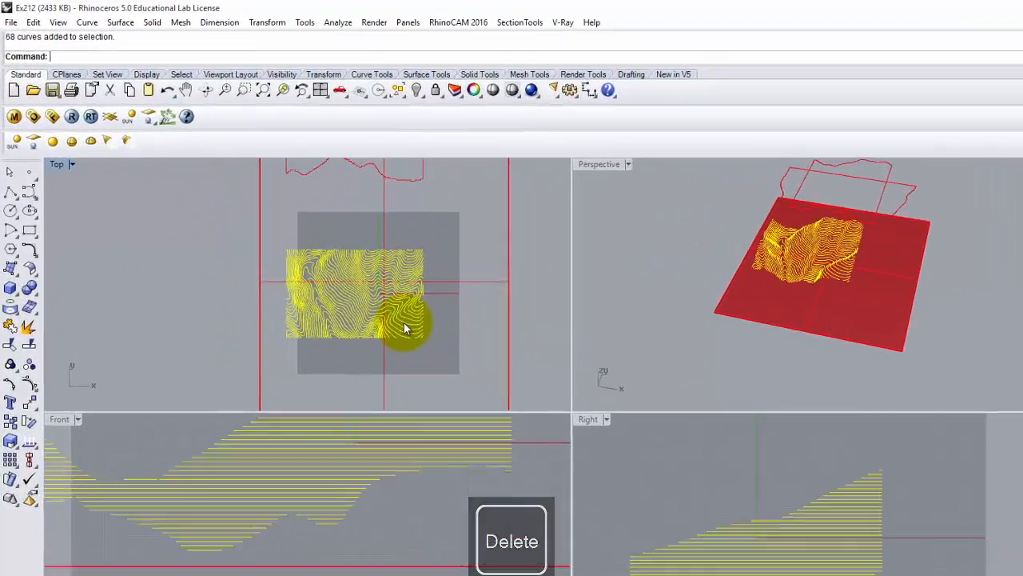
{"action": "type", "text": "Project"}
{"action": "key", "text": "Return"}
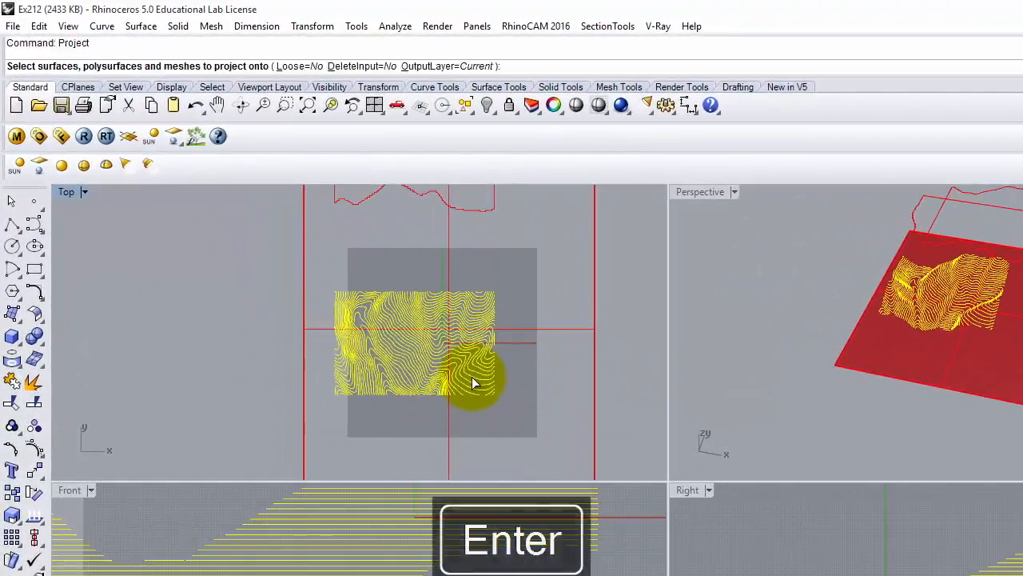
{"action": "left_click", "coordinate": [564, 331]}
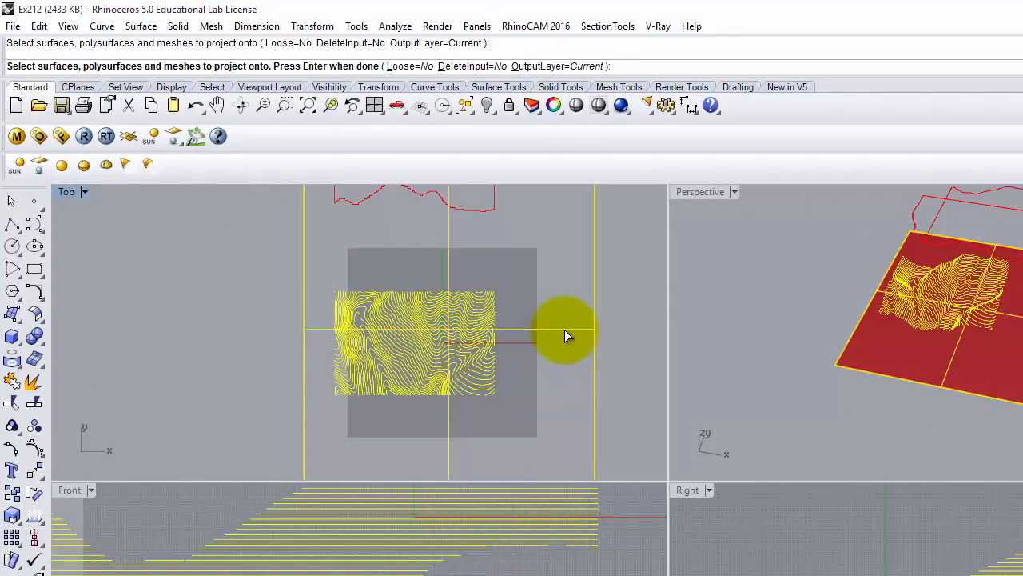
{"action": "key", "text": "Return"}
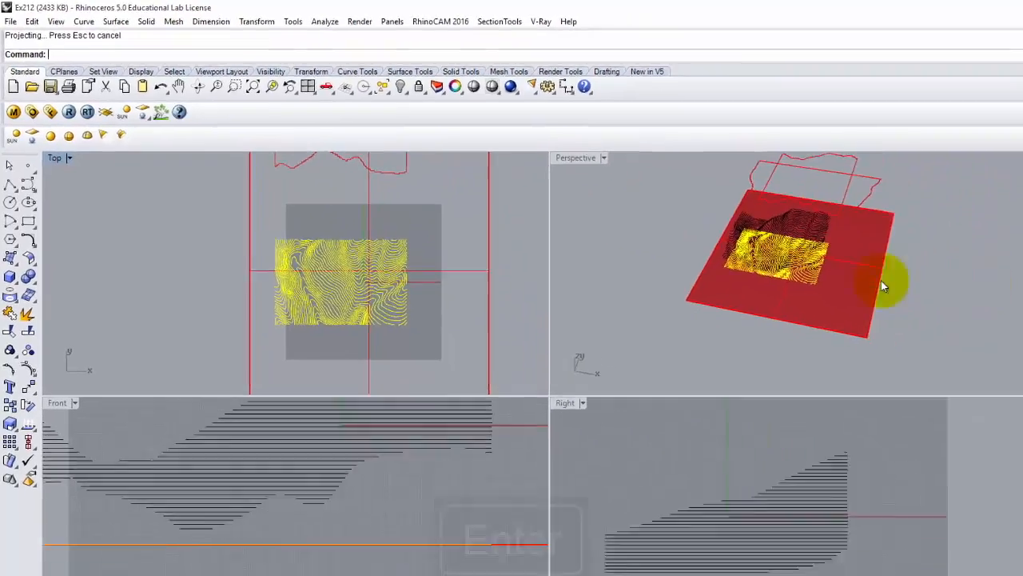
Move the projected contours in the Top view clear of the plane along the positive X direction, and deselect them
{"action": "scroll", "coordinate": [729, 227], "scroll_direction": "up", "scroll_amount": 4}
{"action": "mouse_move", "coordinate": [730, 229]}
{"action": "right_mouse_down"}
{"action": "mouse_move", "coordinate": [616, 160]}
{"action": "mouse_move", "coordinate": [714, 221]}
{"action": "mouse_move", "coordinate": [727, 217]}
{"action": "right_mouse_up"}
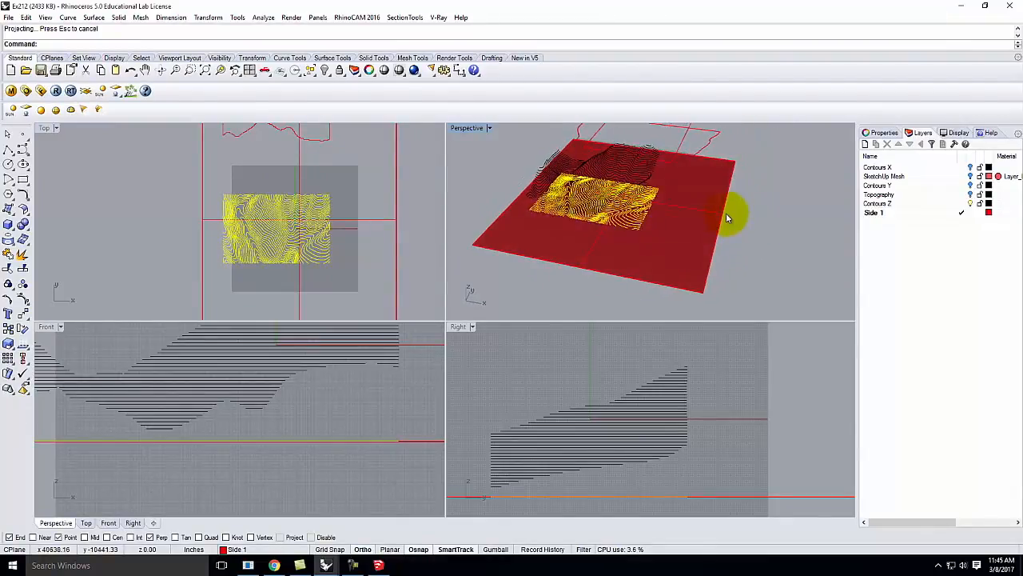
{"action": "type", "text": "m"}
{"action": "key", "text": "Return"}
{"action": "scroll", "coordinate": [389, 280], "scroll_direction": "down", "scroll_amount": 3}
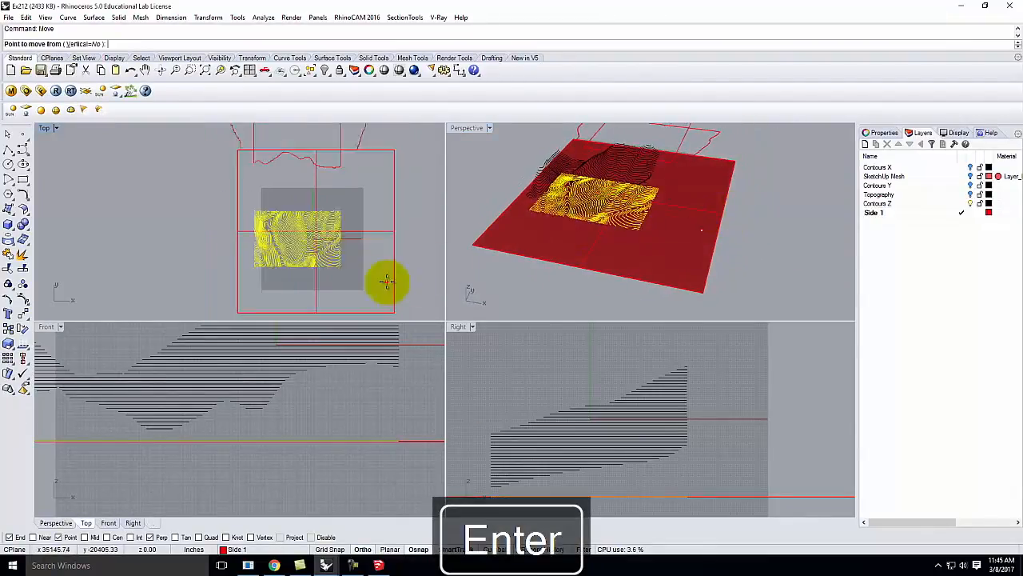
{"action": "scroll", "coordinate": [503, 252], "scroll_direction": "down", "scroll_amount": 4}
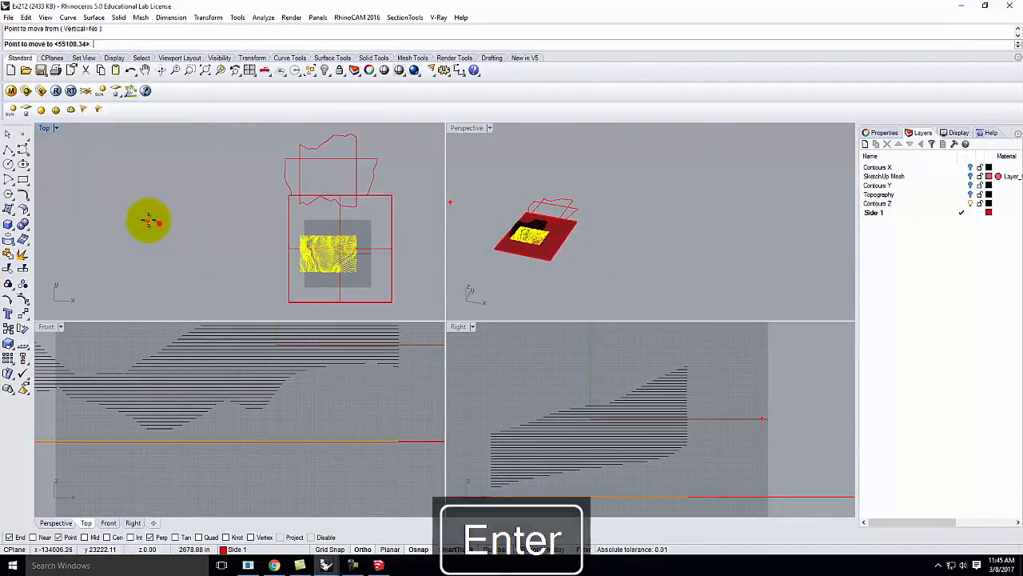
{"action": "left_click", "coordinate": [151, 221]}
{"action": "left_click", "coordinate": [248, 217]}
{"action": "key", "text": "Escape"}
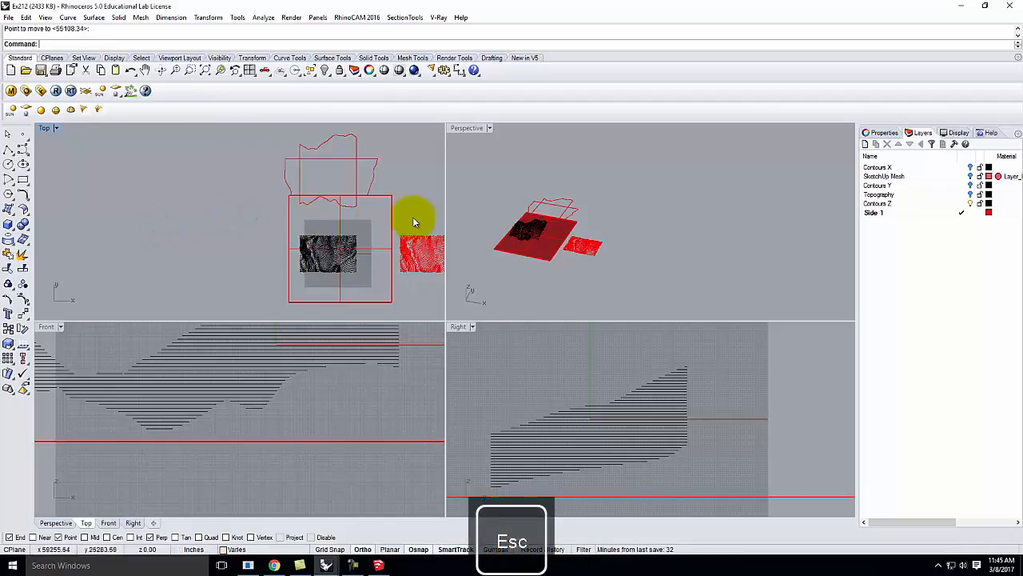
Delete the rectangular plane used for the projection
{"action": "left_click", "coordinate": [543, 262]}
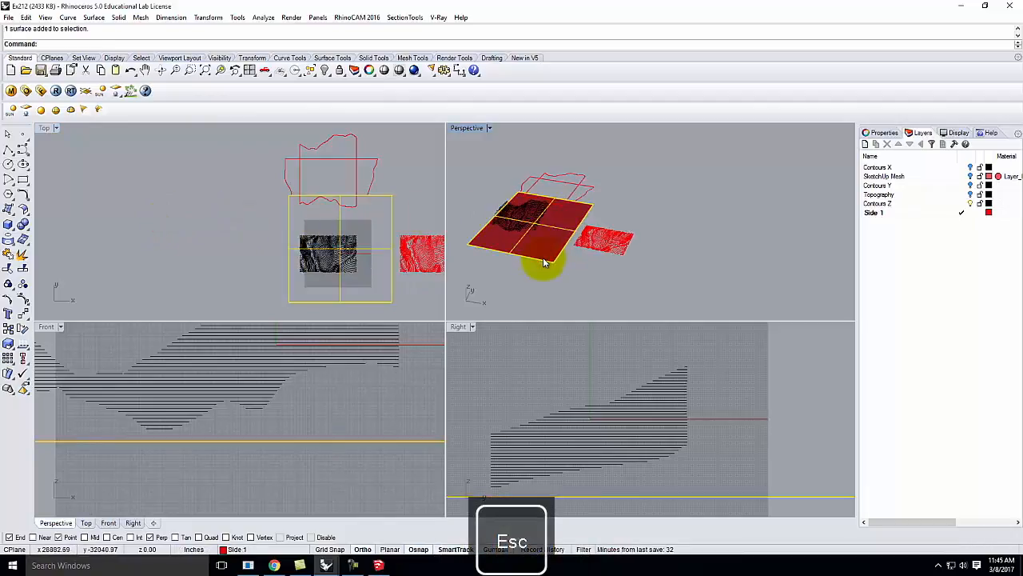
{"action": "key", "text": "Delete"}
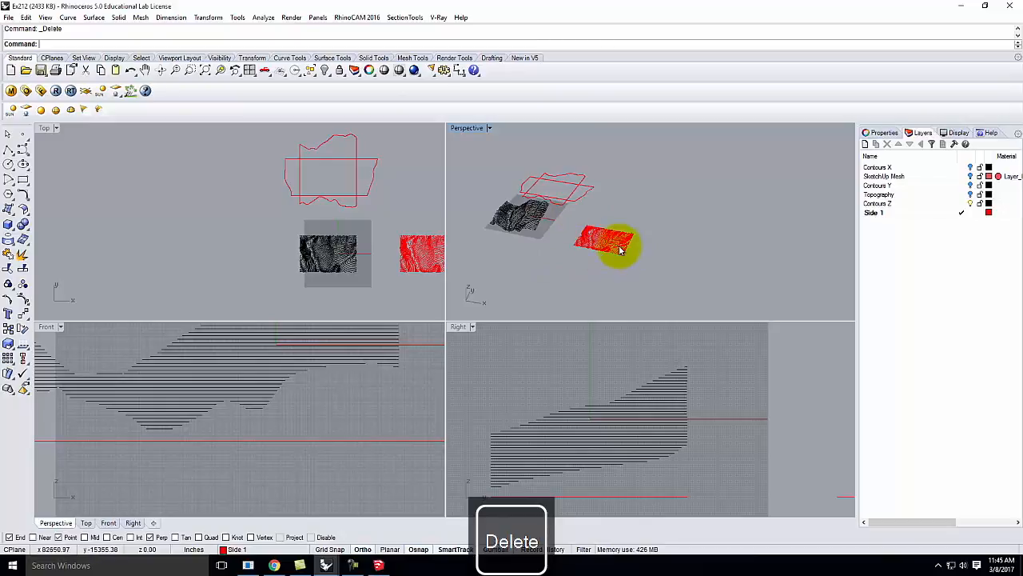
{"action": "scroll", "coordinate": [615, 244], "scroll_direction": "up", "scroll_amount": 3}
Move the stray short segment from the projected contours' corner back to the gap at the left end of the back profile's stepped edge
{"action": "double_click", "coordinate": [468, 127]}
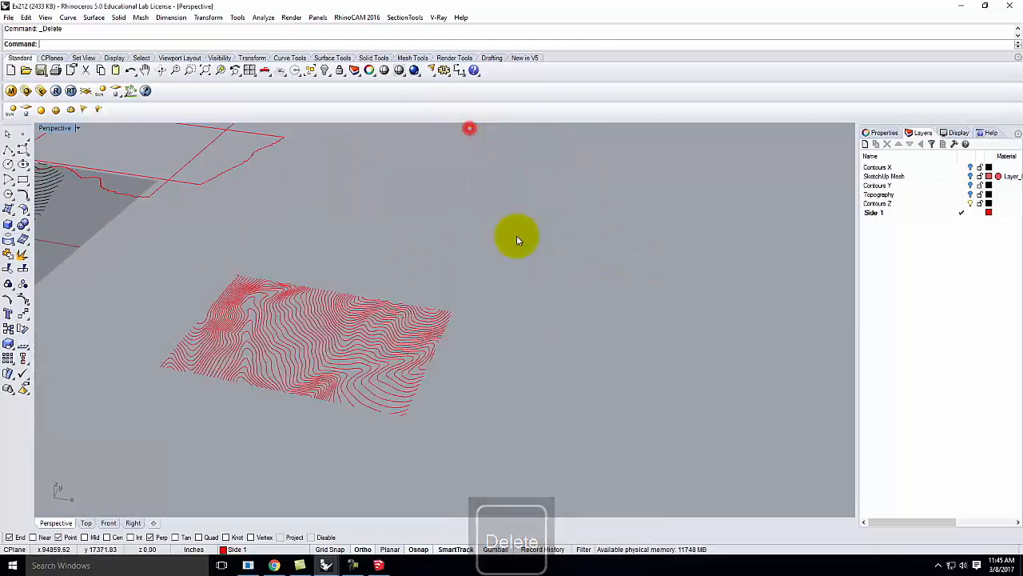
{"action": "right_click_drag", "start_coordinate": [370, 421], "coordinate": [371, 436]}
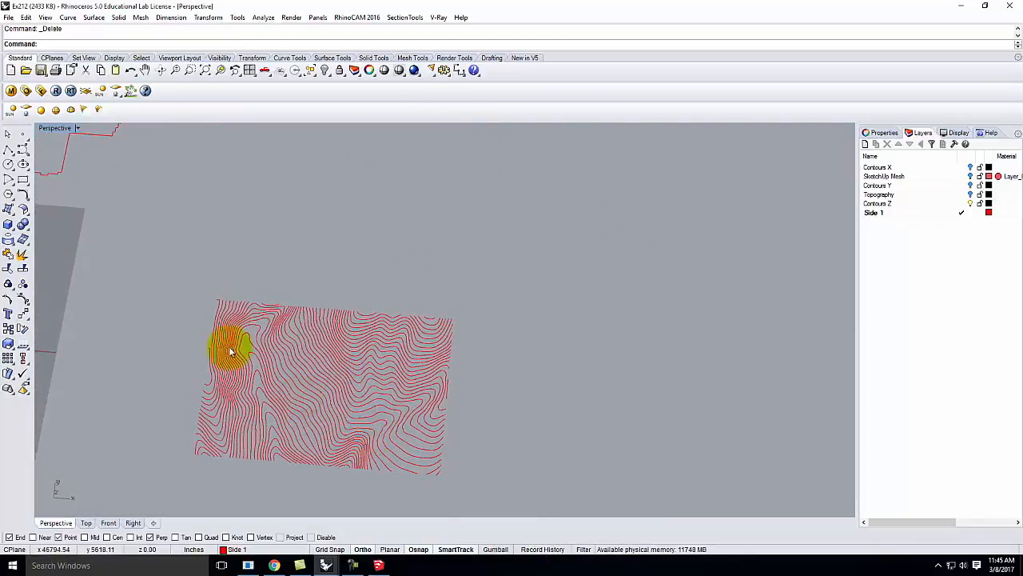
{"action": "scroll", "coordinate": [222, 300], "scroll_direction": "up", "scroll_amount": 10}
{"action": "scroll", "coordinate": [521, 320], "scroll_direction": "down", "scroll_amount": 10}
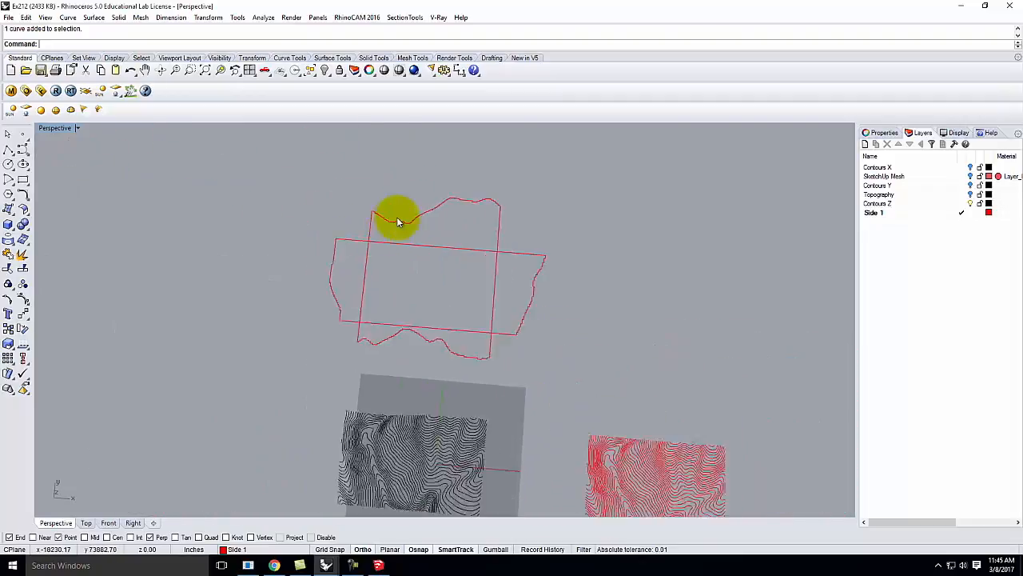
{"action": "scroll", "coordinate": [397, 216], "scroll_direction": "up", "scroll_amount": 8}
{"action": "scroll", "coordinate": [326, 212], "scroll_direction": "down", "scroll_amount": 6}
{"action": "scroll", "coordinate": [509, 354], "scroll_direction": "up", "scroll_amount": 8}
{"action": "key", "text": "Return"}
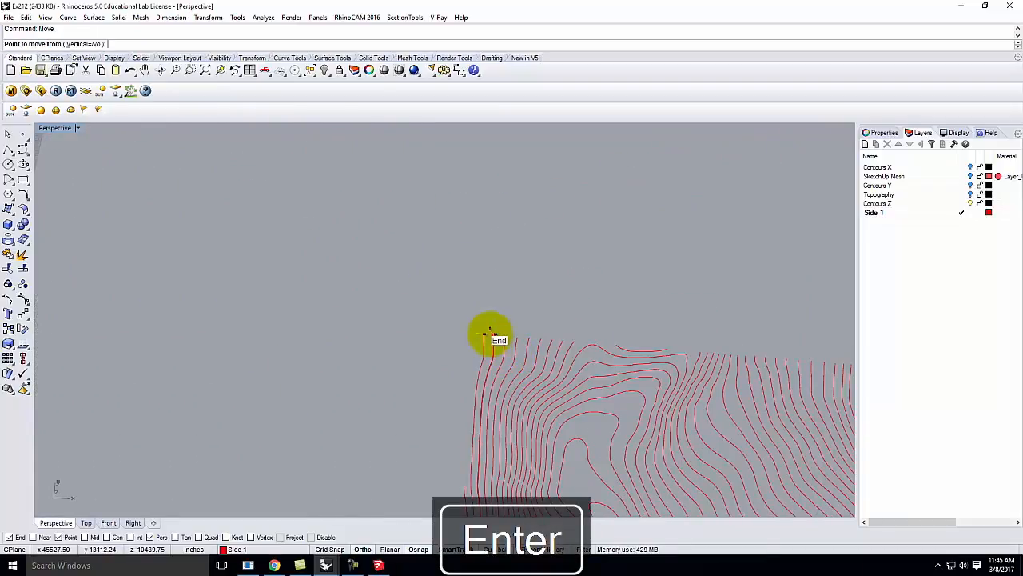
{"action": "left_click", "coordinate": [486, 331]}
{"action": "scroll", "coordinate": [560, 392], "scroll_direction": "down", "scroll_amount": 4}
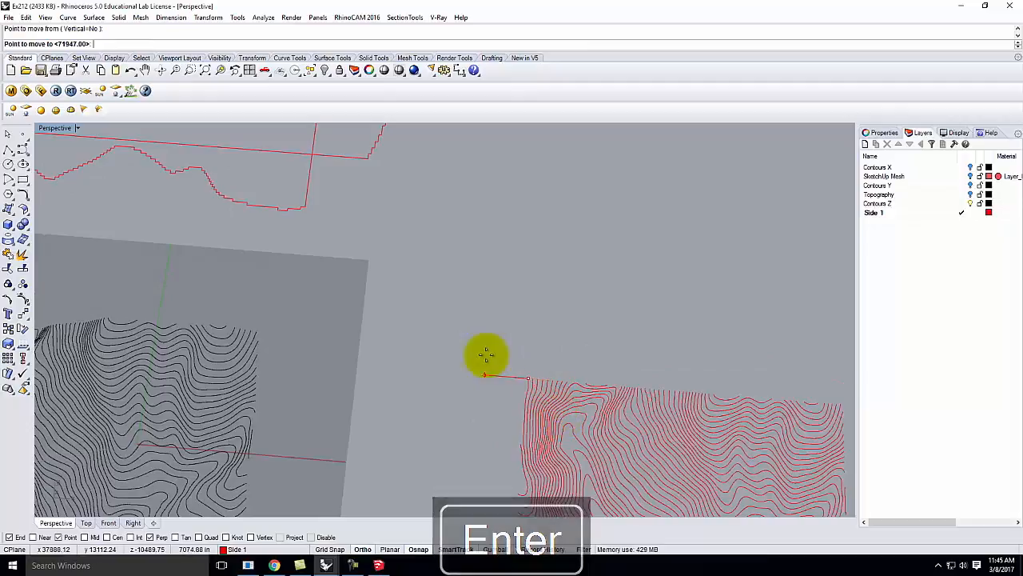
{"action": "scroll", "coordinate": [544, 391], "scroll_direction": "down", "scroll_amount": 1}
{"action": "scroll", "coordinate": [603, 424], "scroll_direction": "down", "scroll_amount": 4}
{"action": "scroll", "coordinate": [425, 219], "scroll_direction": "up", "scroll_amount": 10}
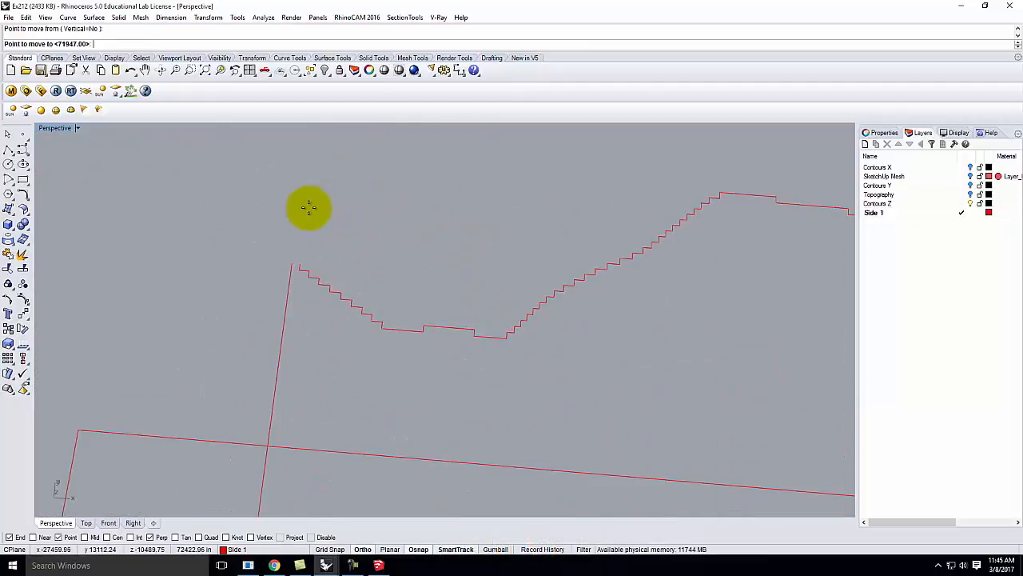
{"action": "left_click", "coordinate": [305, 285]}
Join the short corner segment with the back side profile into one closed curve, and deselect it
{"action": "left_click", "coordinate": [334, 276]}
{"action": "left_click_drag", "start_coordinate": [326, 247], "coordinate": [233, 307]}
{"action": "key", "text": "Return"}
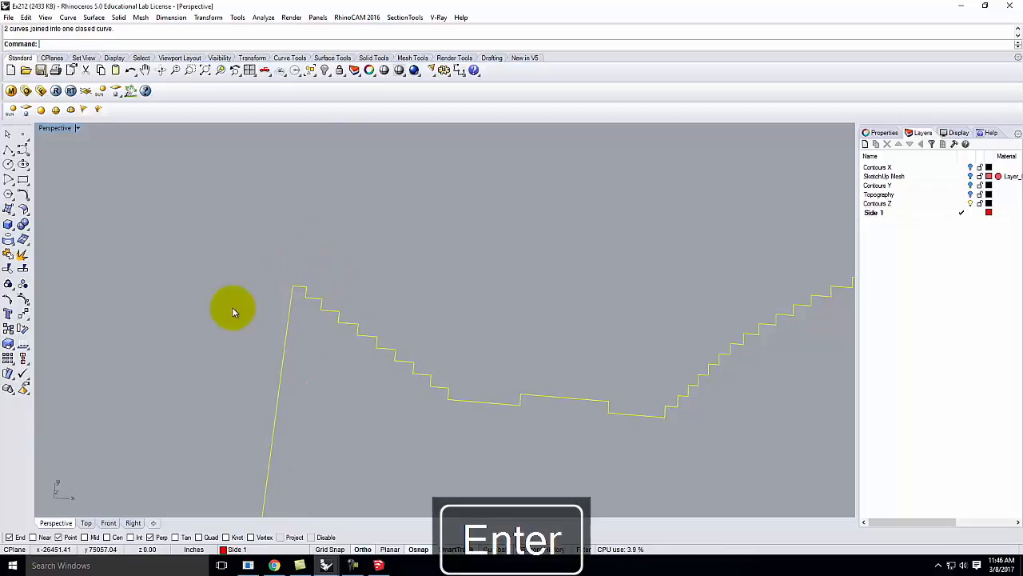
{"action": "scroll", "coordinate": [168, 267], "scroll_direction": "down", "scroll_amount": 8}
{"action": "key", "text": "Escape"}
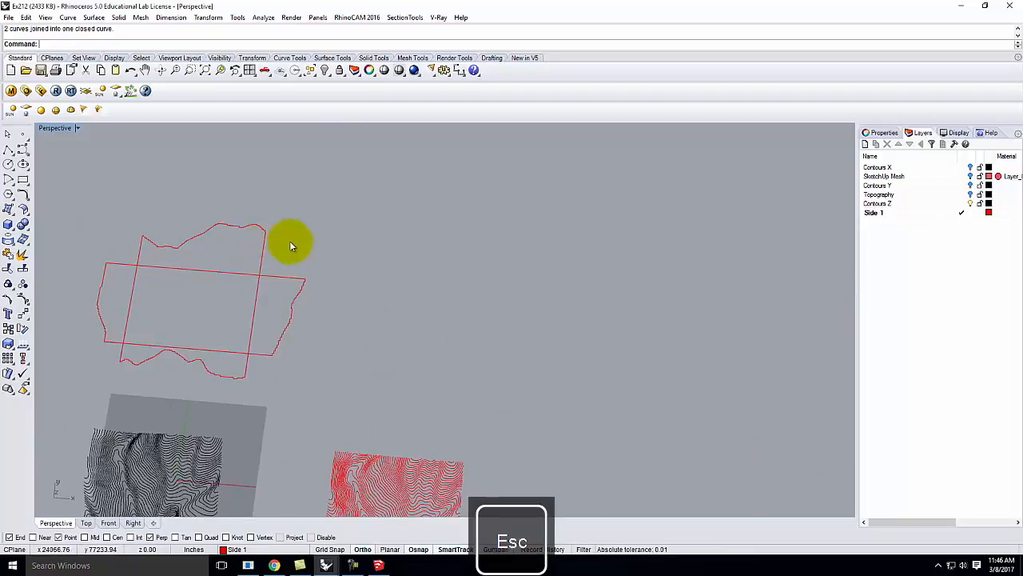
Select the right side profile to check that it is a single closed curve, and deselect it
{"action": "scroll", "coordinate": [328, 323], "scroll_direction": "up", "scroll_amount": 4}
{"action": "left_click_drag", "start_coordinate": [484, 413], "coordinate": [490, 449]}
{"action": "left_click", "coordinate": [350, 256]}
{"action": "left_click", "coordinate": [257, 221]}
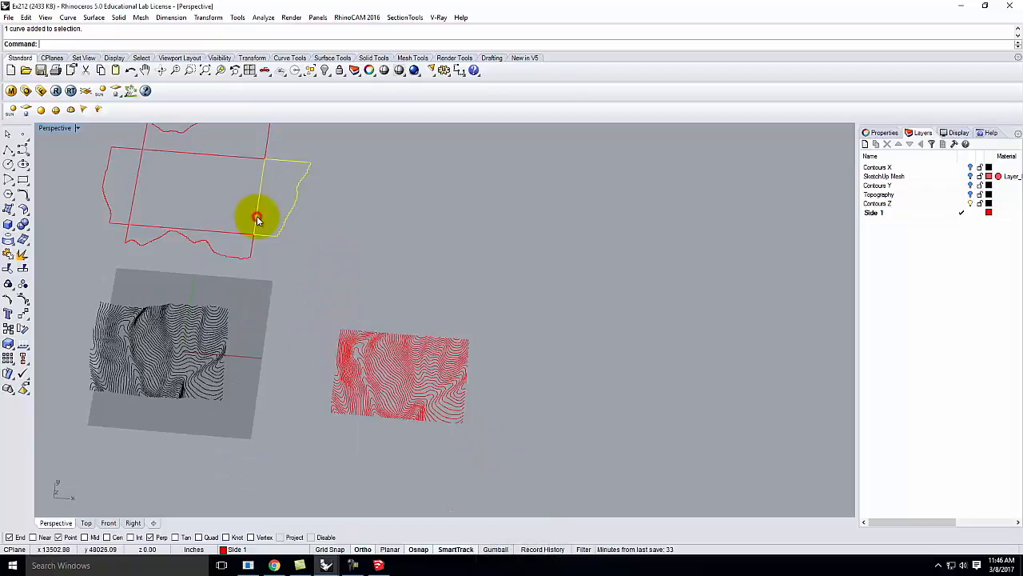
{"action": "left_click", "coordinate": [323, 225]}
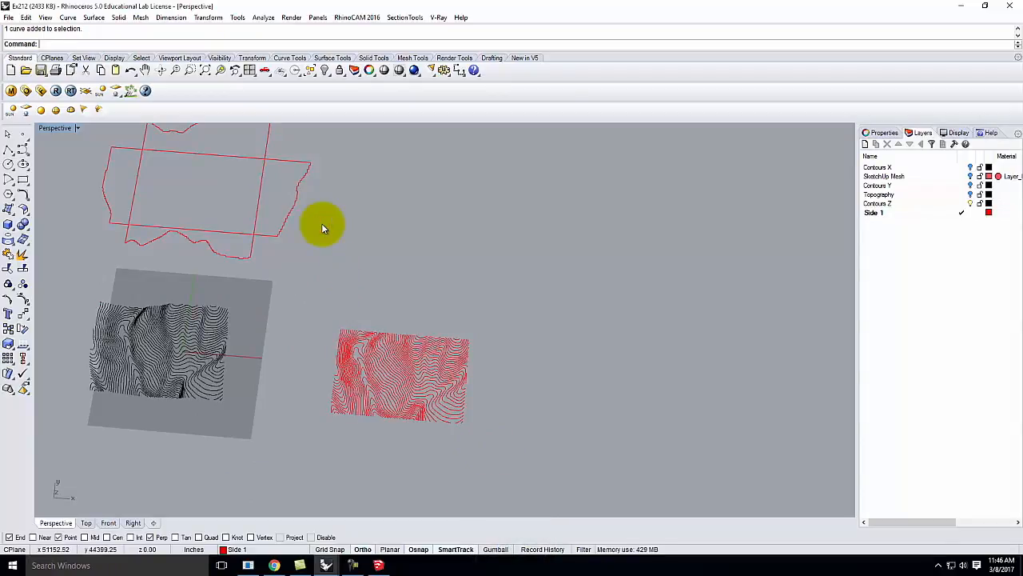
Hide the Contours Z layer, keeping only the flattened side profiles and projected contours in view
{"action": "scroll", "coordinate": [321, 223], "scroll_direction": "down", "scroll_amount": 2}
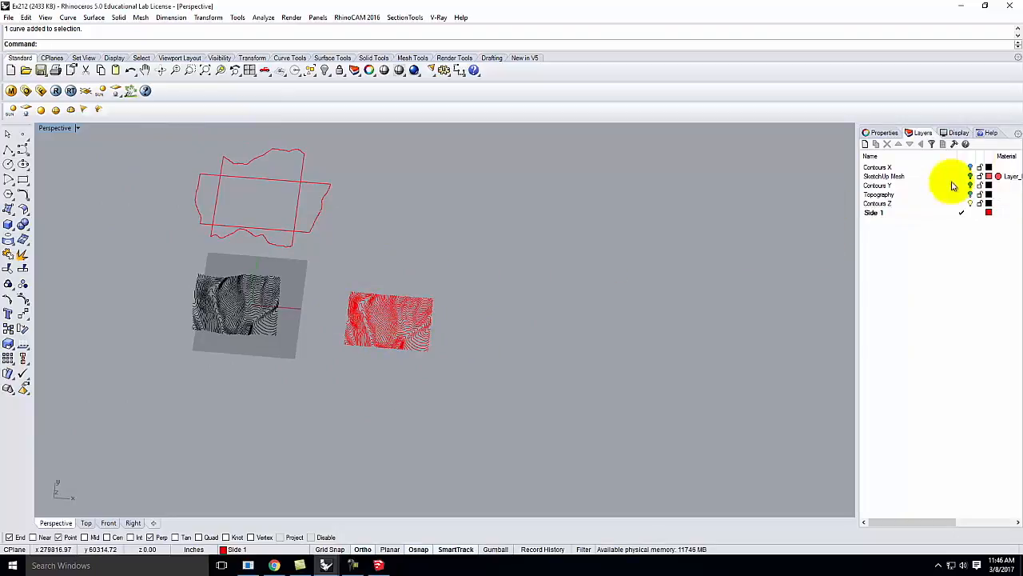
{"action": "left_click", "coordinate": [973, 206]}
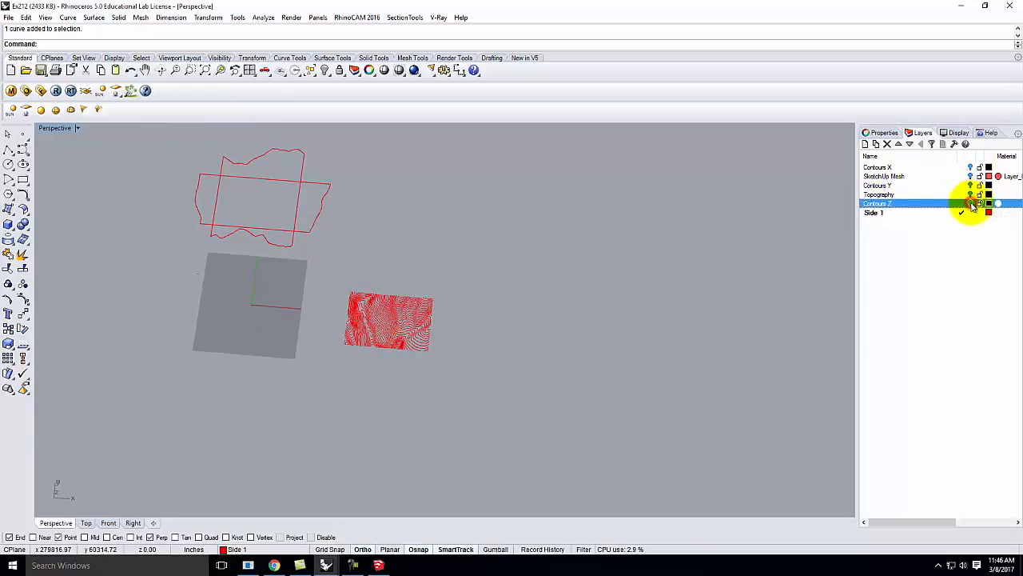
{"action": "scroll", "coordinate": [232, 193], "scroll_direction": "up", "scroll_amount": 1}
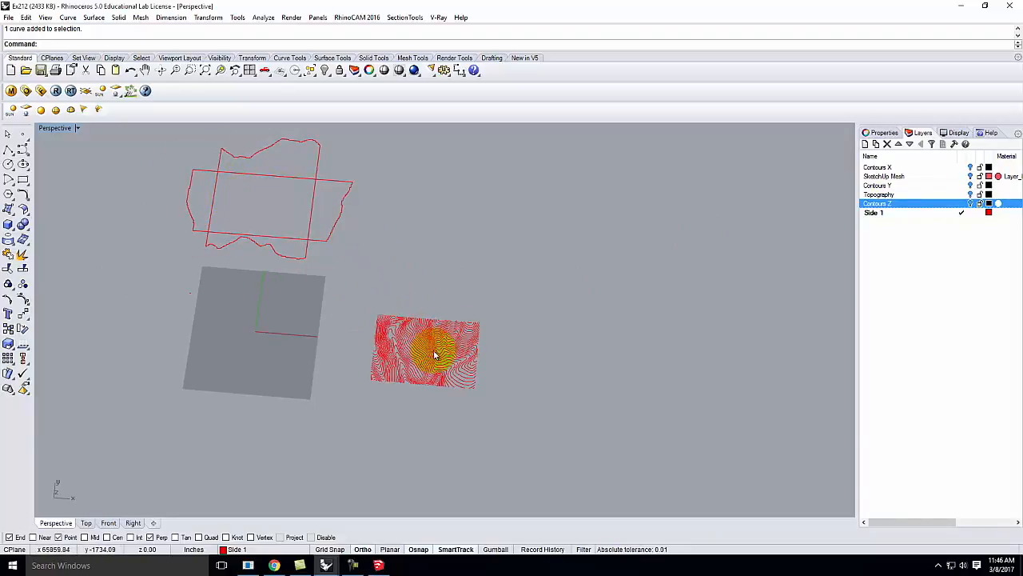
Select all the flattened side profiles and projected contours, and save the current model
{"action": "scroll", "coordinate": [293, 366], "scroll_direction": "down", "scroll_amount": 3}
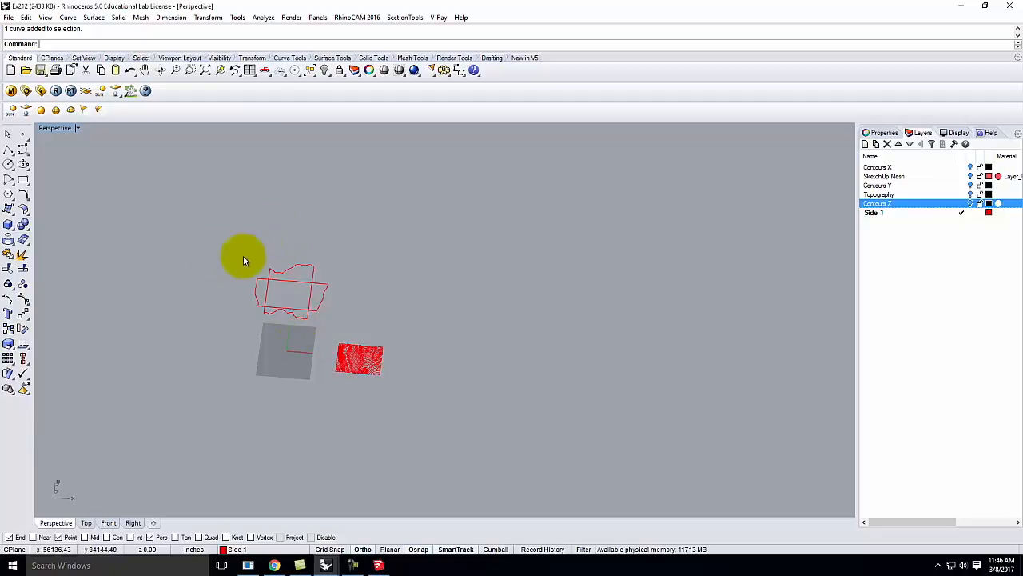
{"action": "left_click_drag", "start_coordinate": [208, 226], "coordinate": [429, 402]}
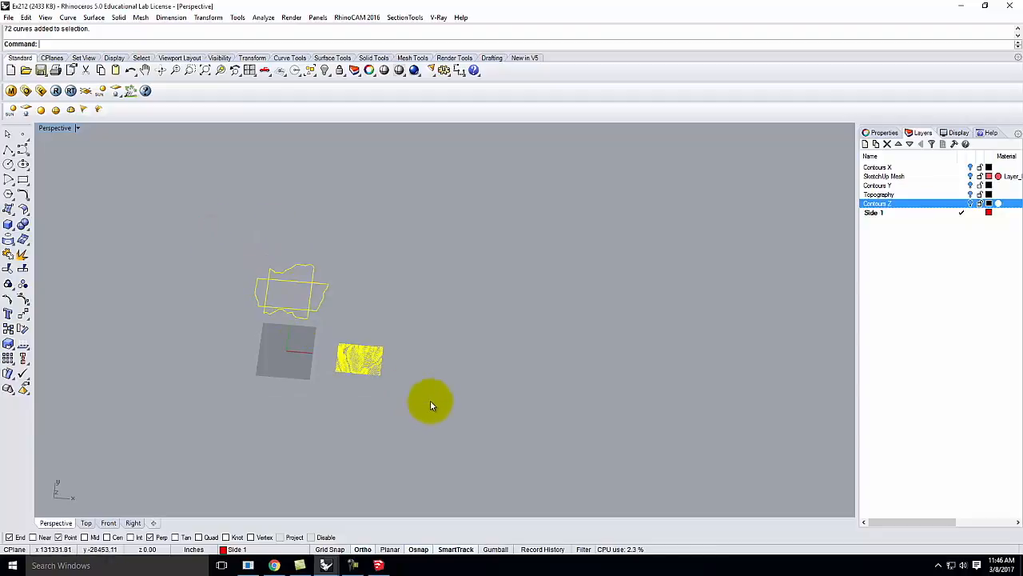
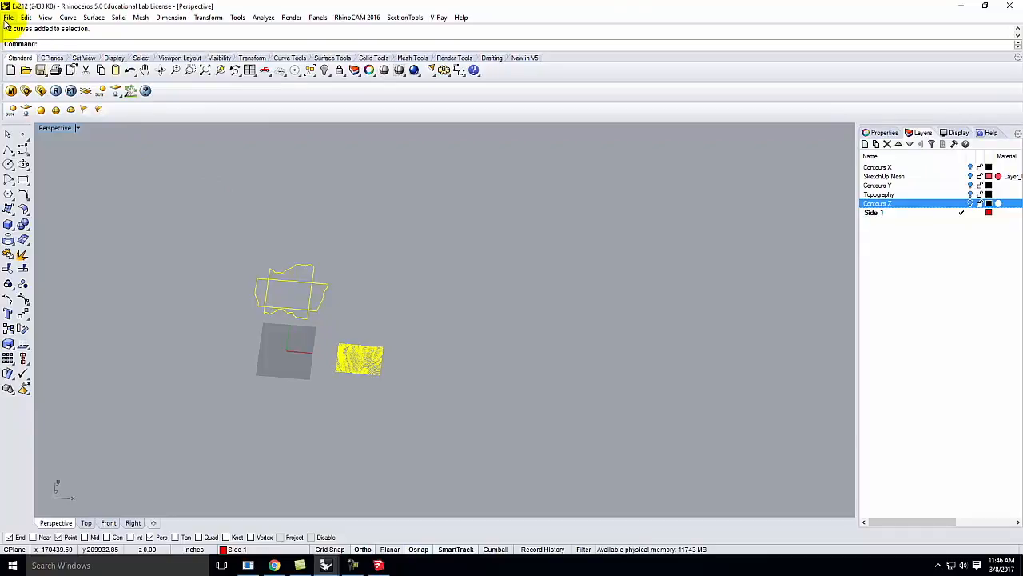
{"action": "left_click", "coordinate": [7, 18]}
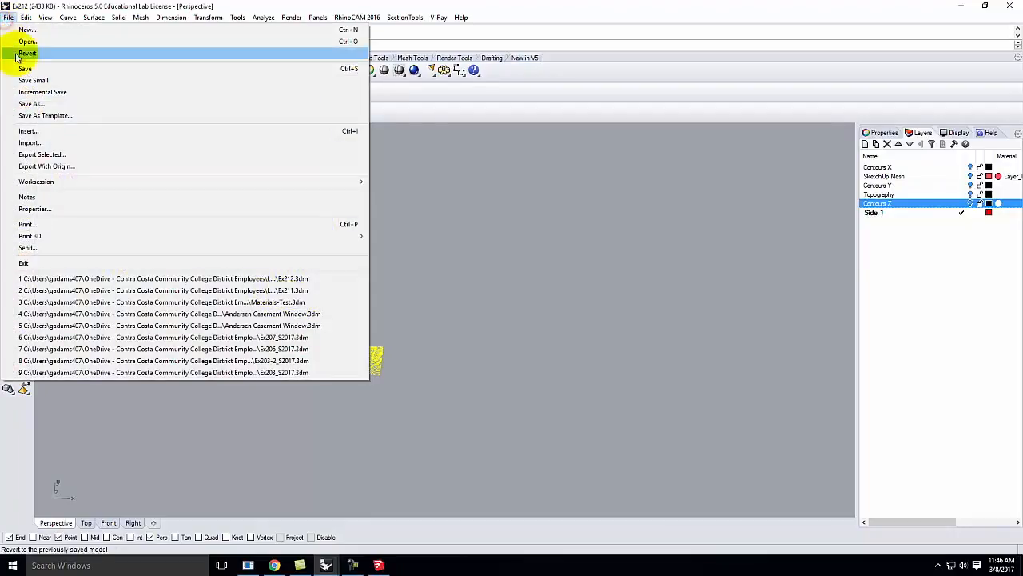
{"action": "left_click", "coordinate": [21, 68]}
Save a copy of the model as Ex213_lasercut in the S2017 folder
{"action": "left_click", "coordinate": [9, 17]}
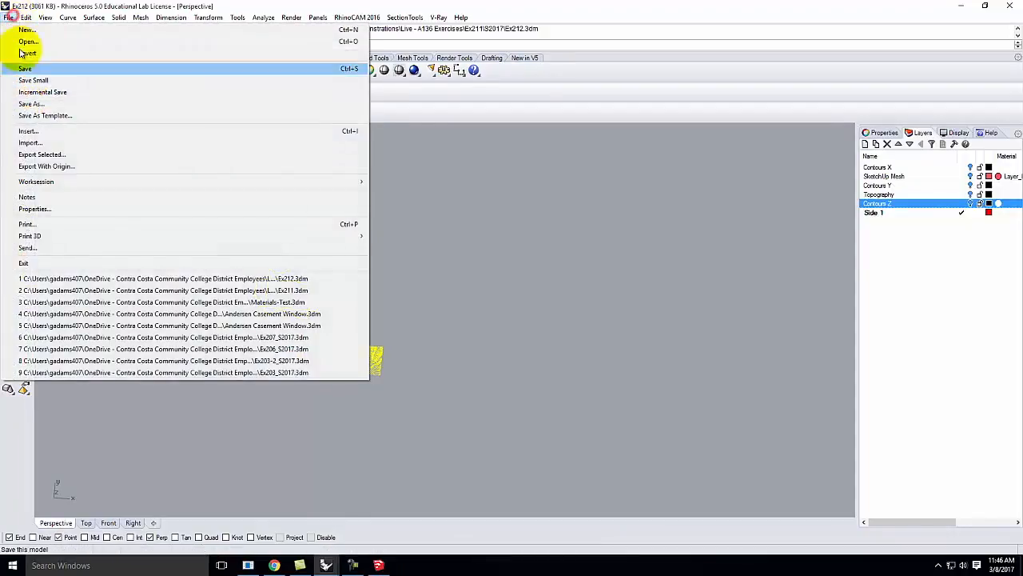
{"action": "left_click", "coordinate": [32, 103]}
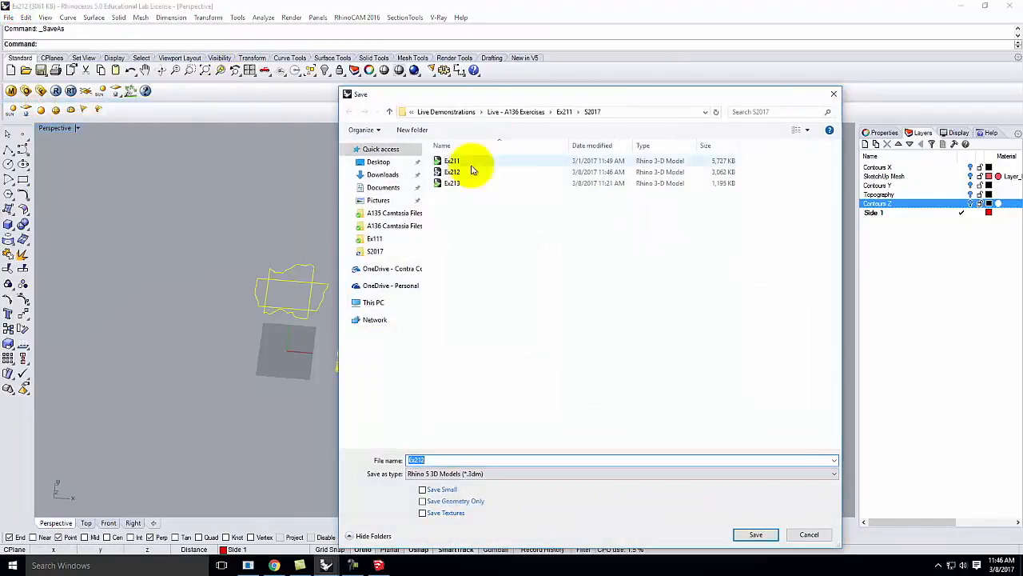
{"action": "left_click", "coordinate": [453, 186]}
{"action": "left_click", "coordinate": [445, 460]}
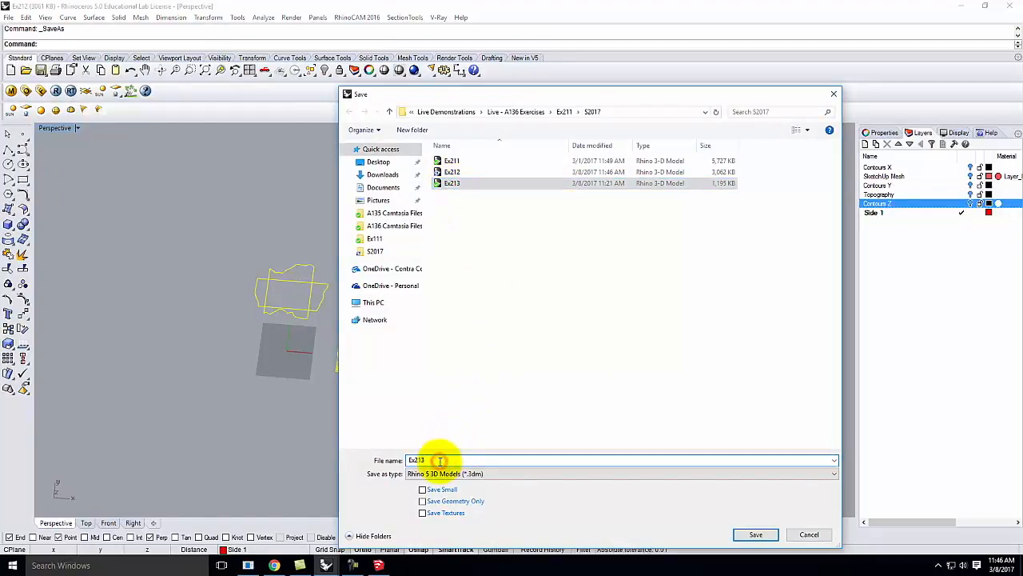
{"action": "type", "text": "_lasercut"}
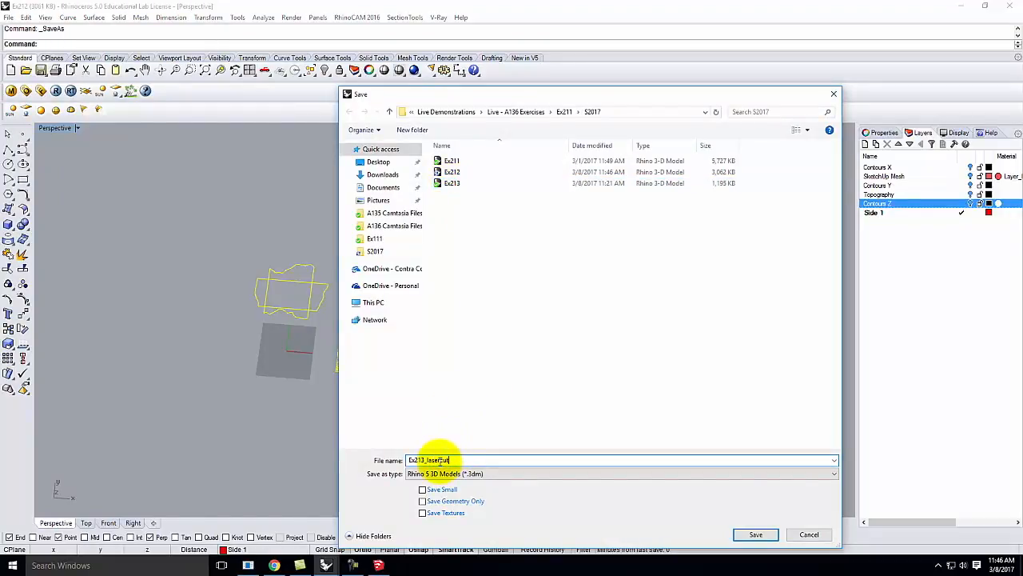
{"action": "left_click", "coordinate": [752, 535]}
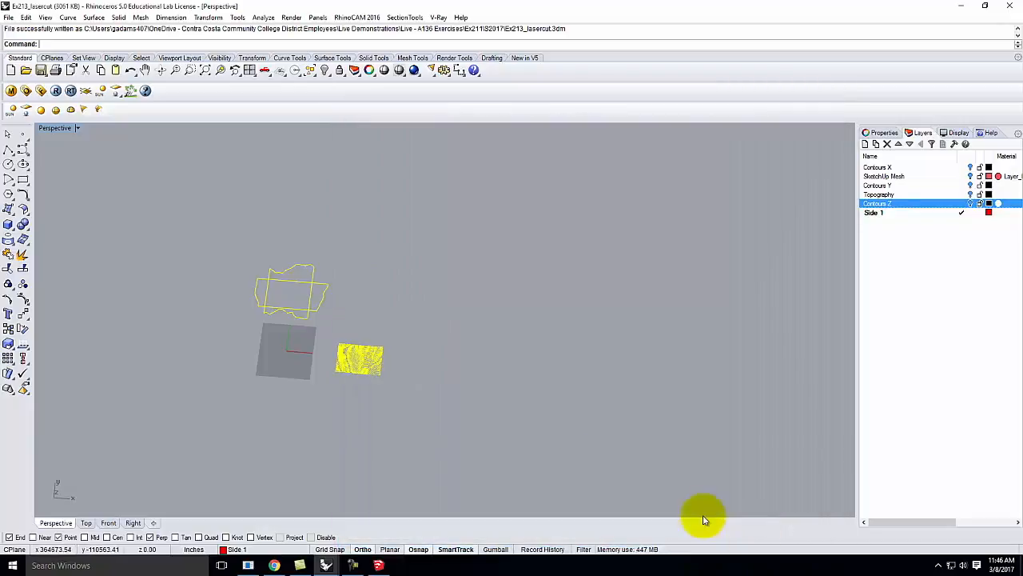
Scale all profiles and contours together from the base rectangle's upper-left corner, setting its long upper edge to 17", and fit the view to them
{"action": "left_click", "coordinate": [256, 388]}
{"action": "scroll", "coordinate": [241, 307], "scroll_direction": "up", "scroll_amount": 4}
{"action": "left_click_drag", "start_coordinate": [223, 203], "coordinate": [493, 418]}
{"action": "scroll", "coordinate": [297, 233], "scroll_direction": "up", "scroll_amount": 4}
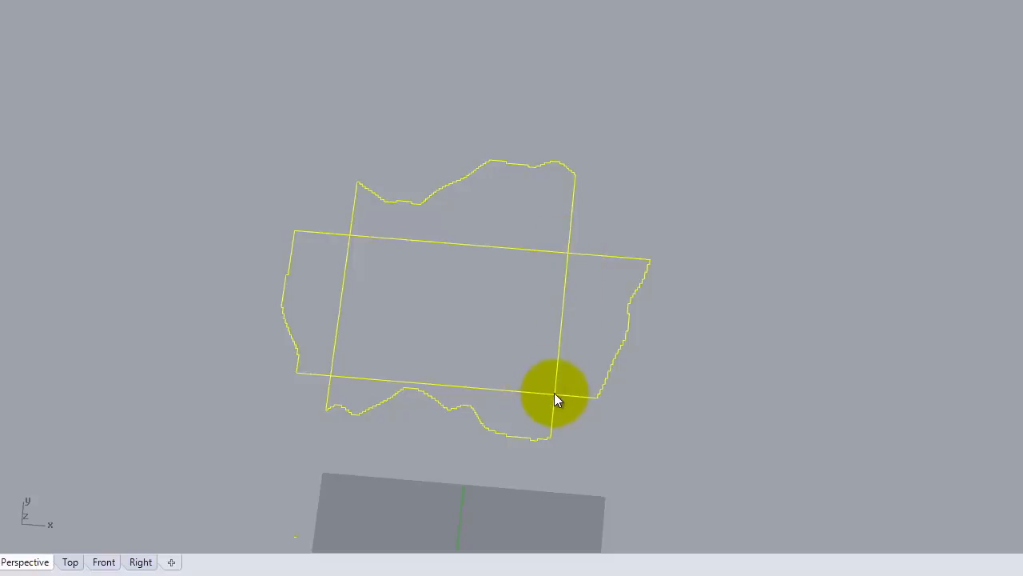
{"action": "type", "text": "Scale"}
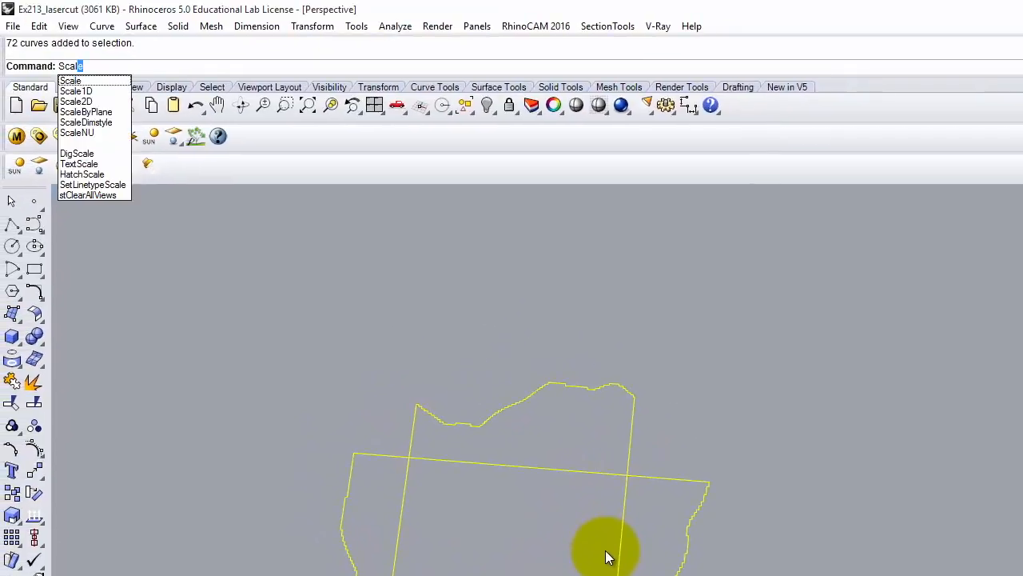
{"action": "scroll", "coordinate": [514, 483], "scroll_direction": "down", "scroll_amount": 4}
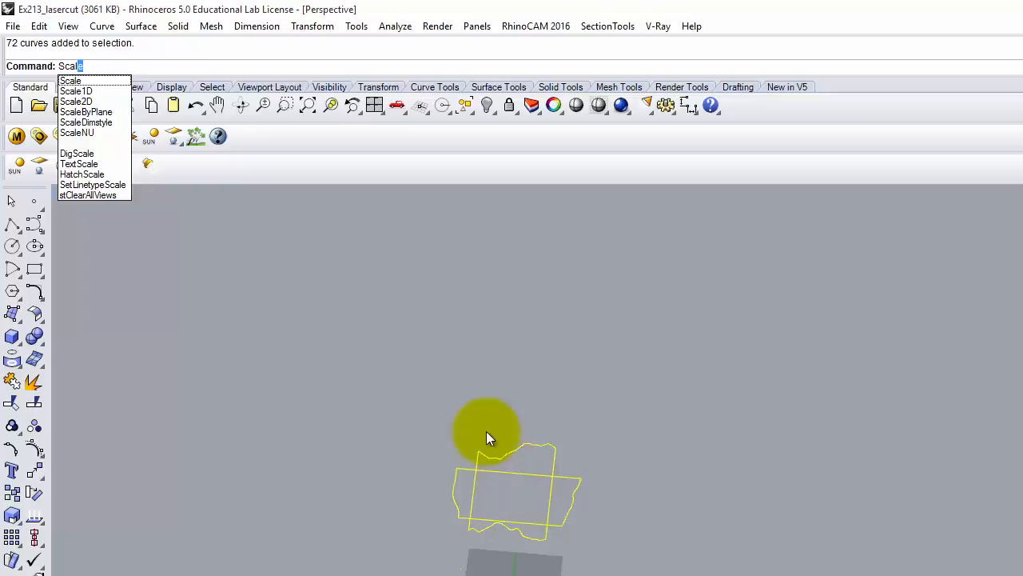
{"action": "scroll", "coordinate": [505, 452], "scroll_direction": "up", "scroll_amount": 3}
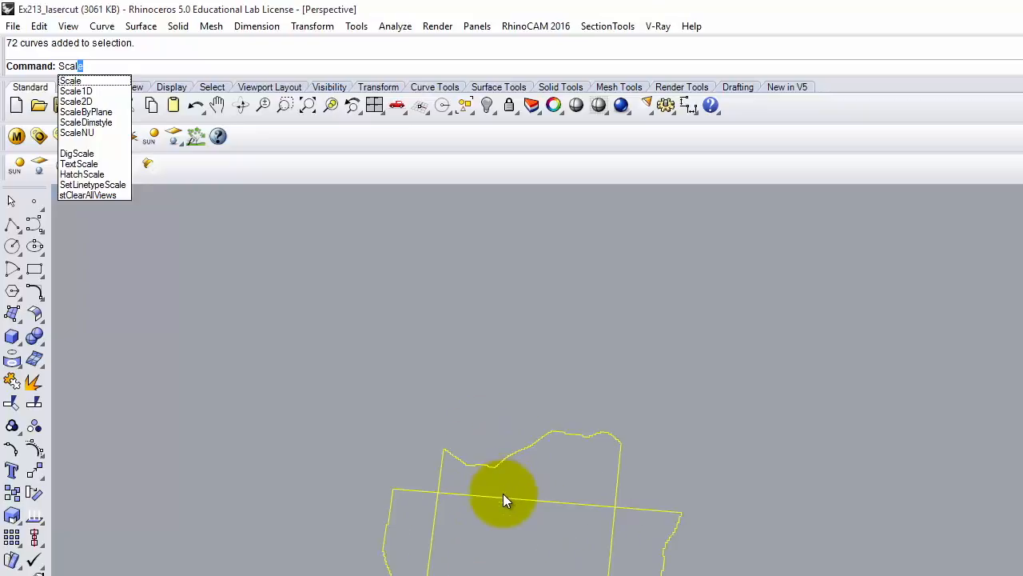
{"action": "type", "text": "cal"}
{"action": "key", "text": "Return"}
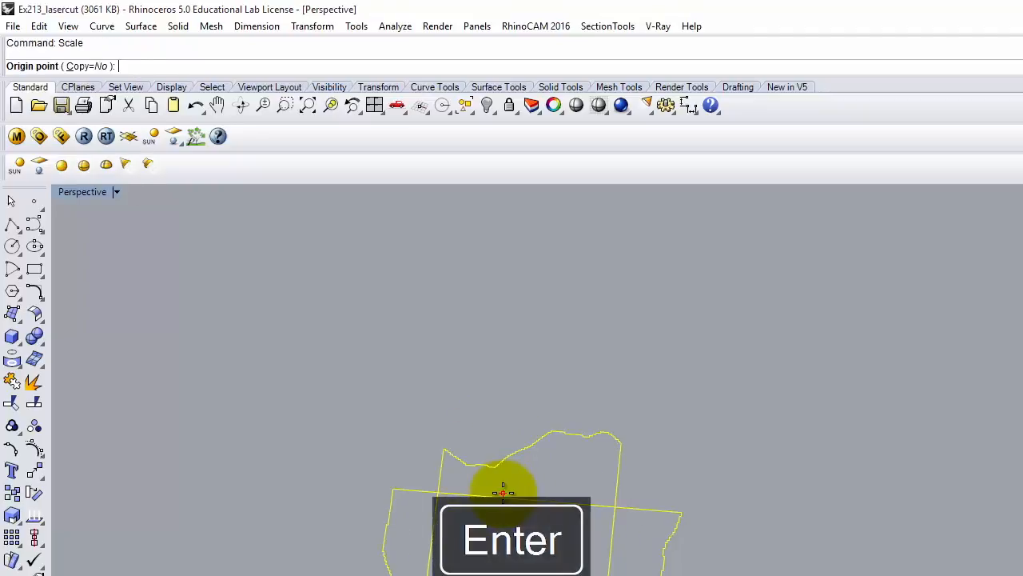
{"action": "left_click", "coordinate": [439, 486]}
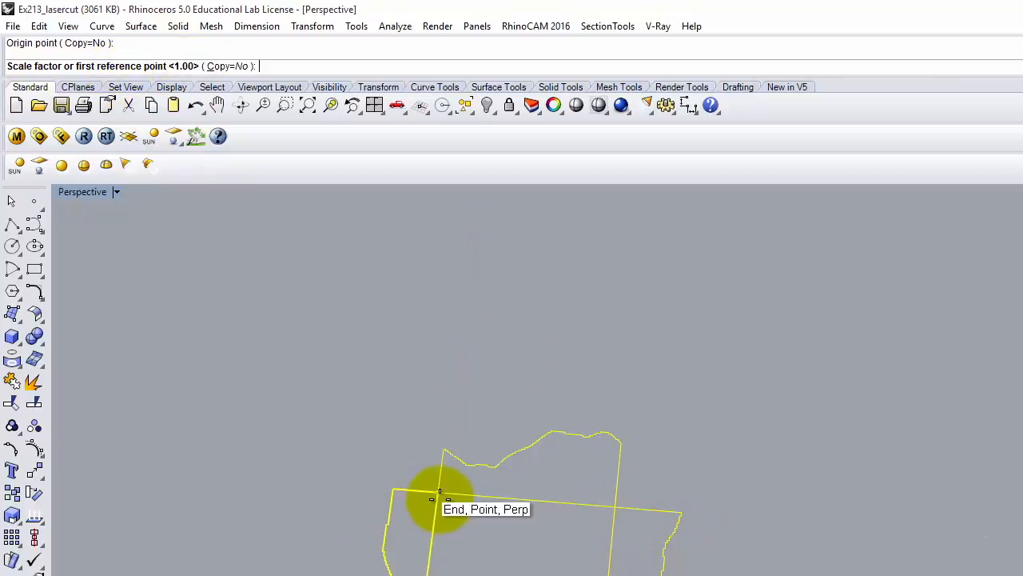
{"action": "left_click", "coordinate": [615, 498]}
{"action": "type", "text": "17"}
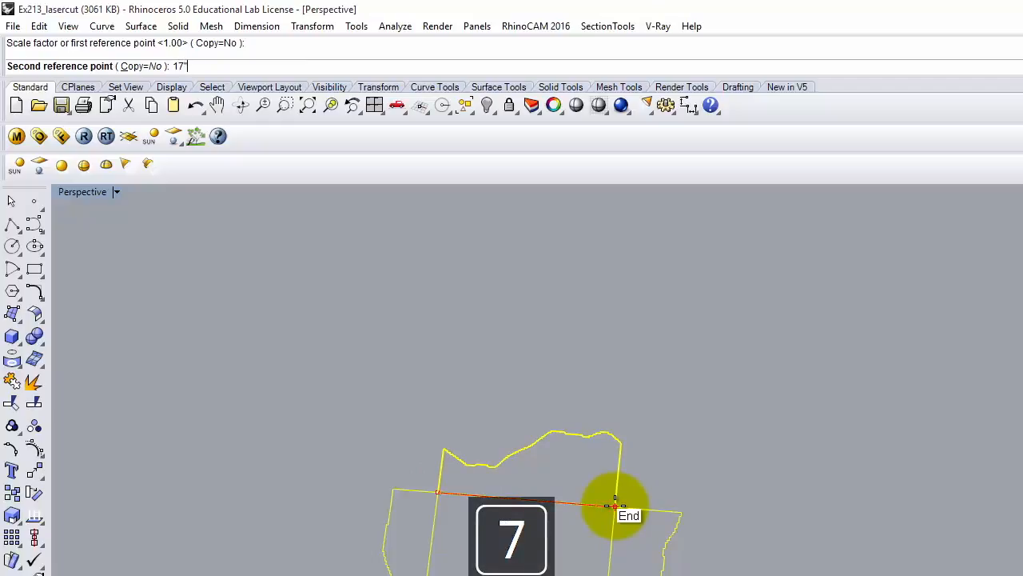
{"action": "key", "text": "Return"}
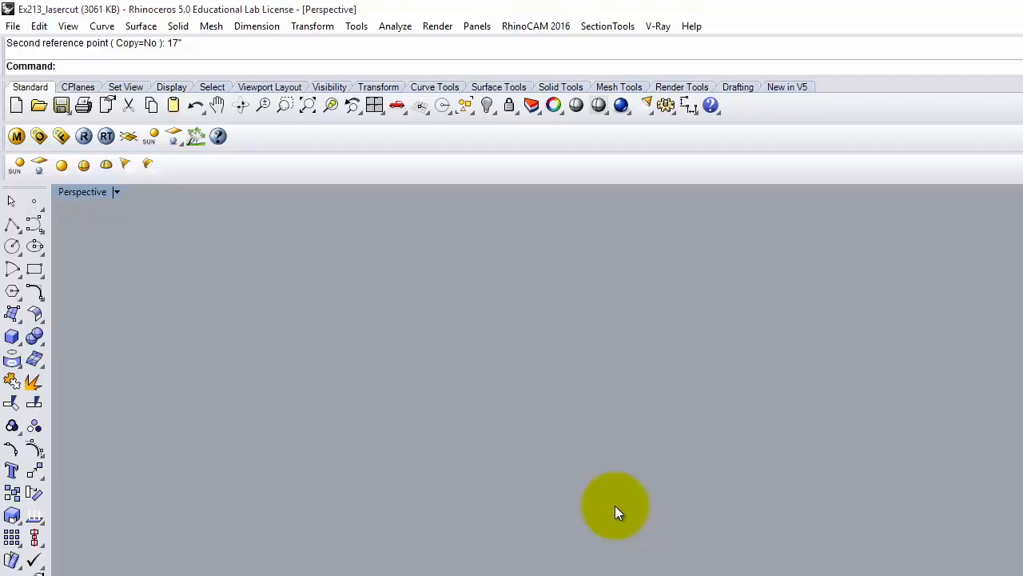
{"action": "key", "text": "Return"}
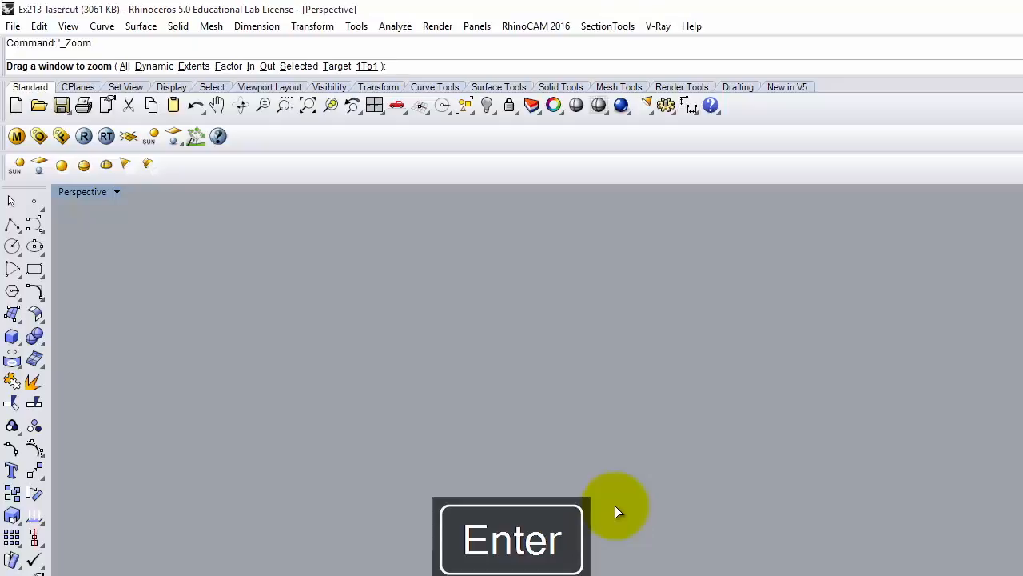
{"action": "type", "text": "s"}
{"action": "key", "text": "Return"}
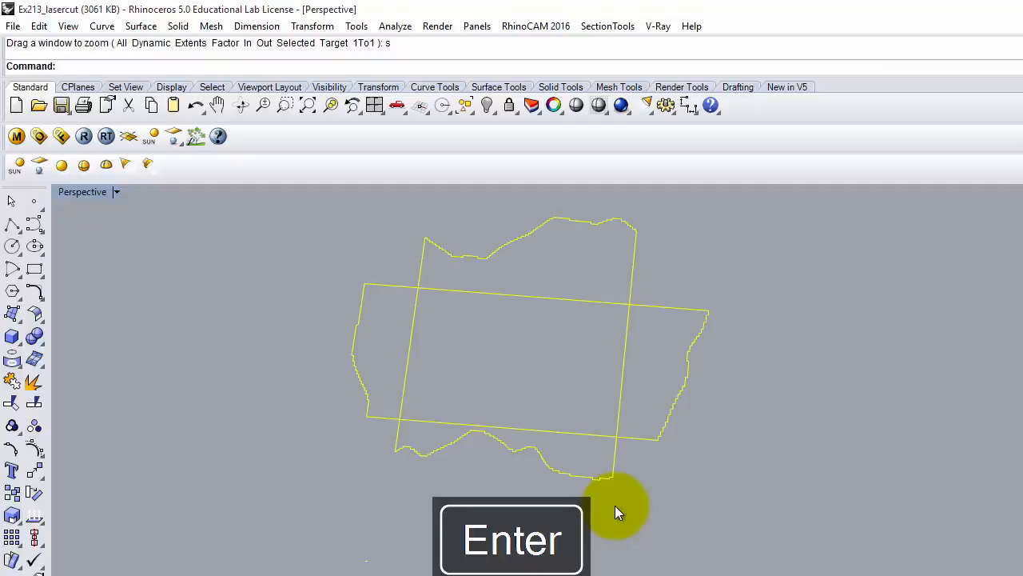
{"action": "left_click", "coordinate": [783, 408]}
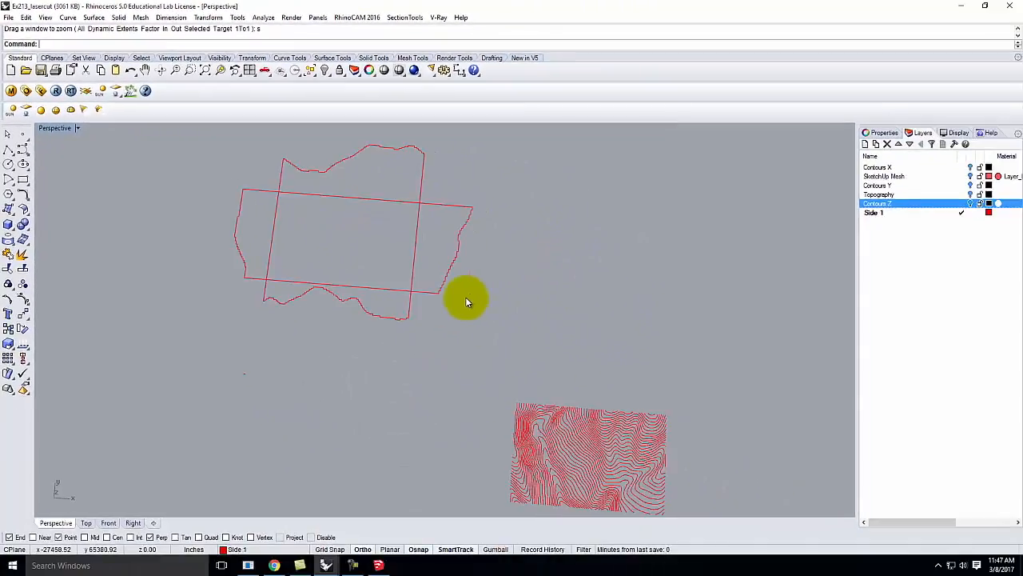
Create a new top-level layer named Lasercut
{"action": "scroll", "coordinate": [455, 304], "scroll_direction": "down", "scroll_amount": 5}
{"action": "right_click_drag", "start_coordinate": [447, 362], "coordinate": [488, 342]}
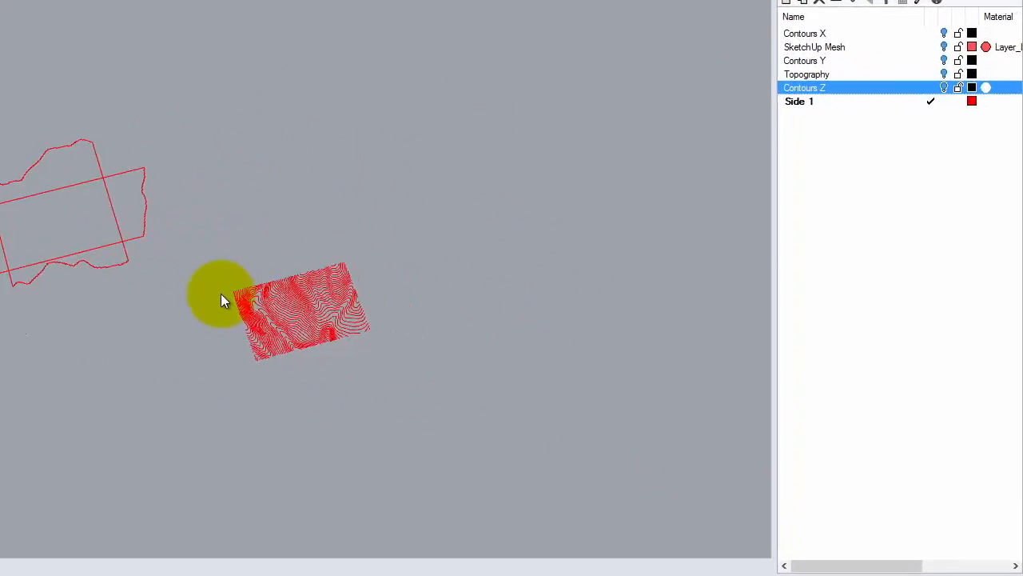
{"action": "scroll", "coordinate": [163, 214], "scroll_direction": "up", "scroll_amount": 3}
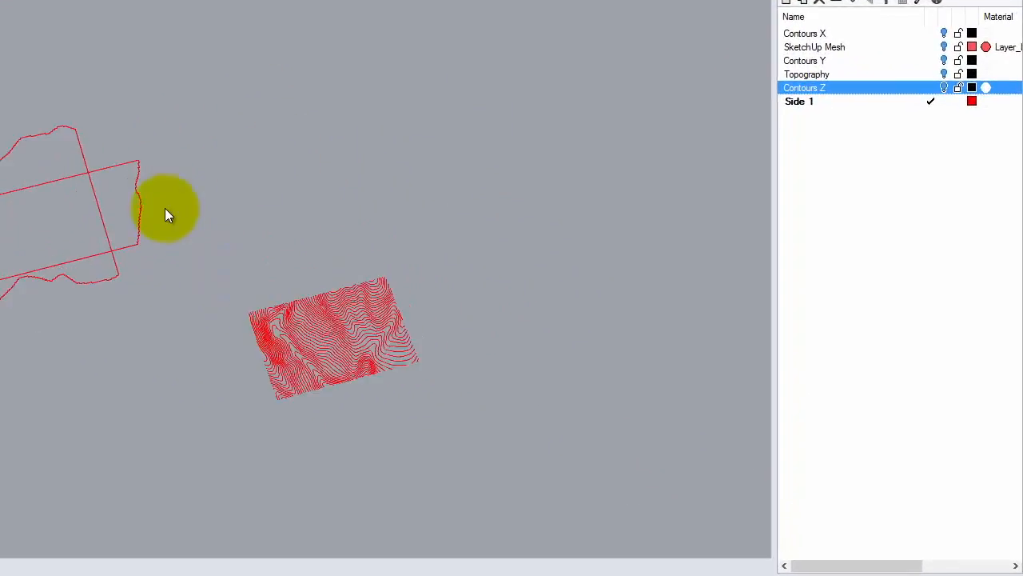
{"action": "left_click", "coordinate": [848, 210]}
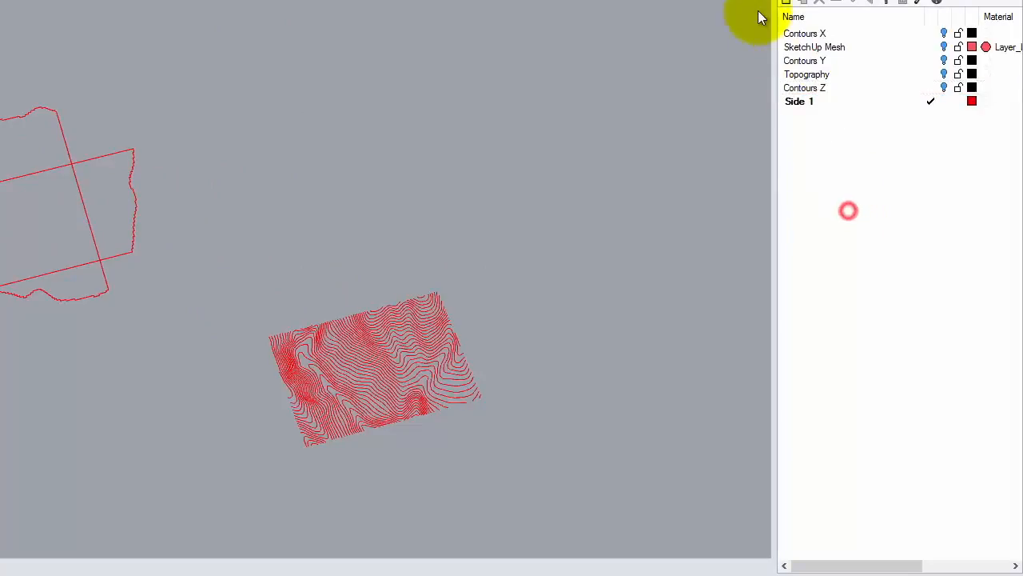
{"action": "left_click", "coordinate": [786, 4]}
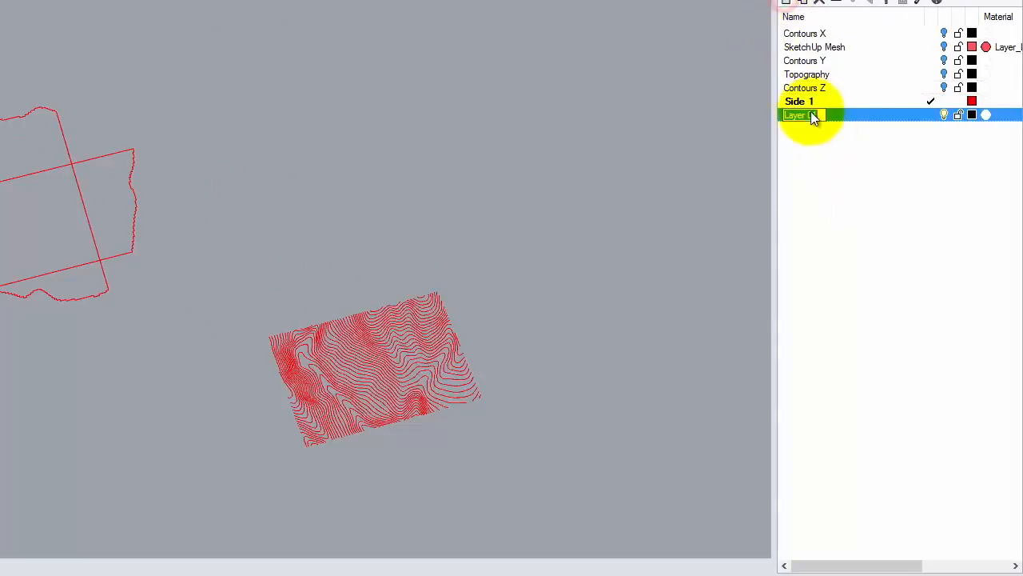
{"action": "type", "text": "Lasercut"}
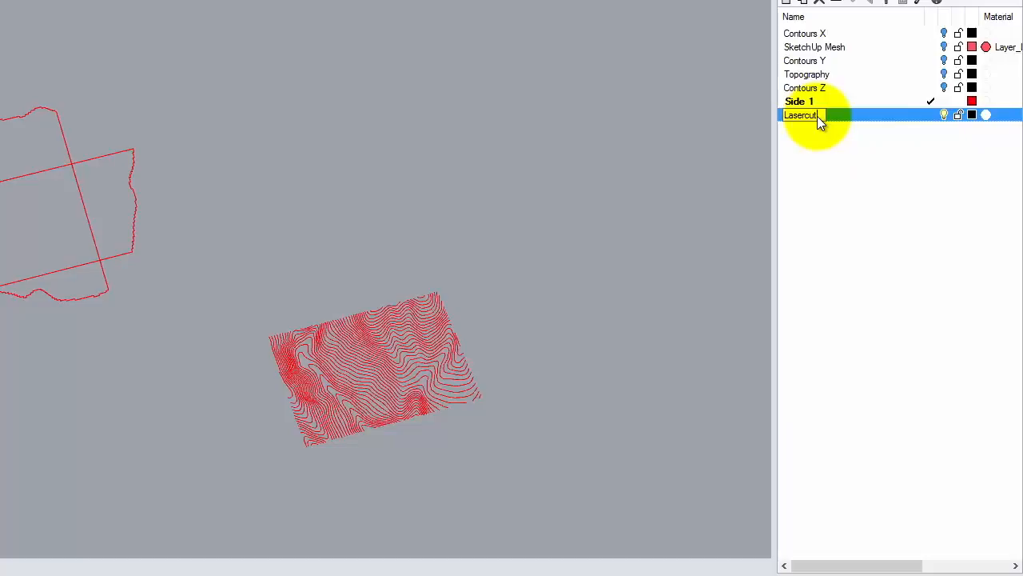
Add two sublayers named Cut and Engrave under the Lasercut layer
{"action": "left_click", "coordinate": [802, 3]}
{"action": "type", "text": "Cutr"}
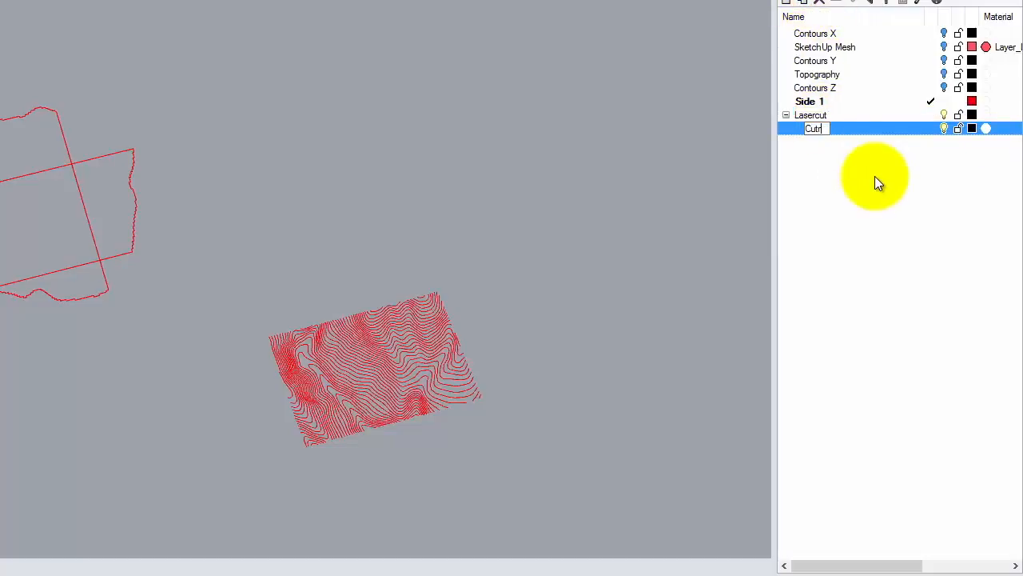
{"action": "key", "text": "BackSpace"}
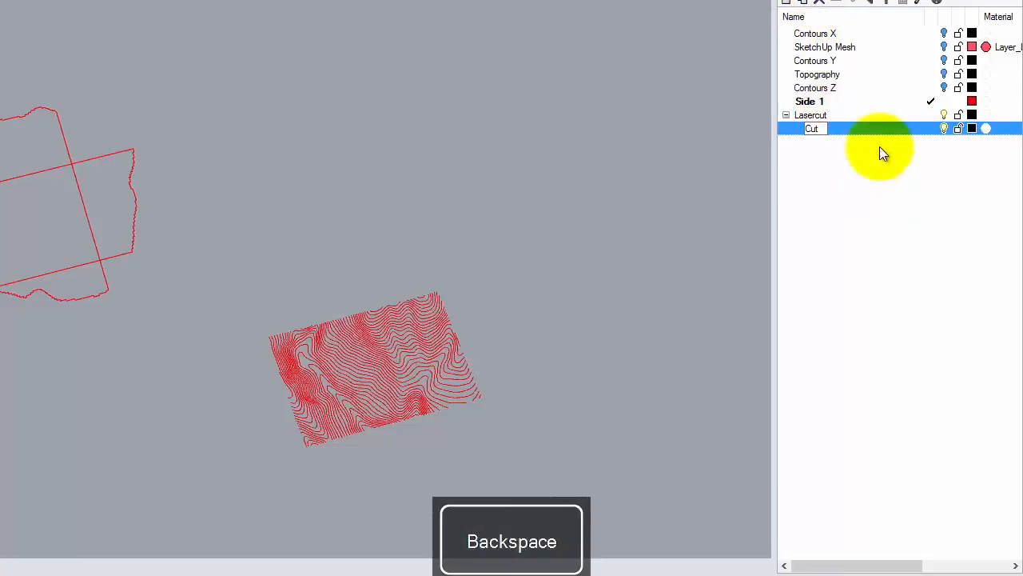
{"action": "left_click", "coordinate": [803, 3]}
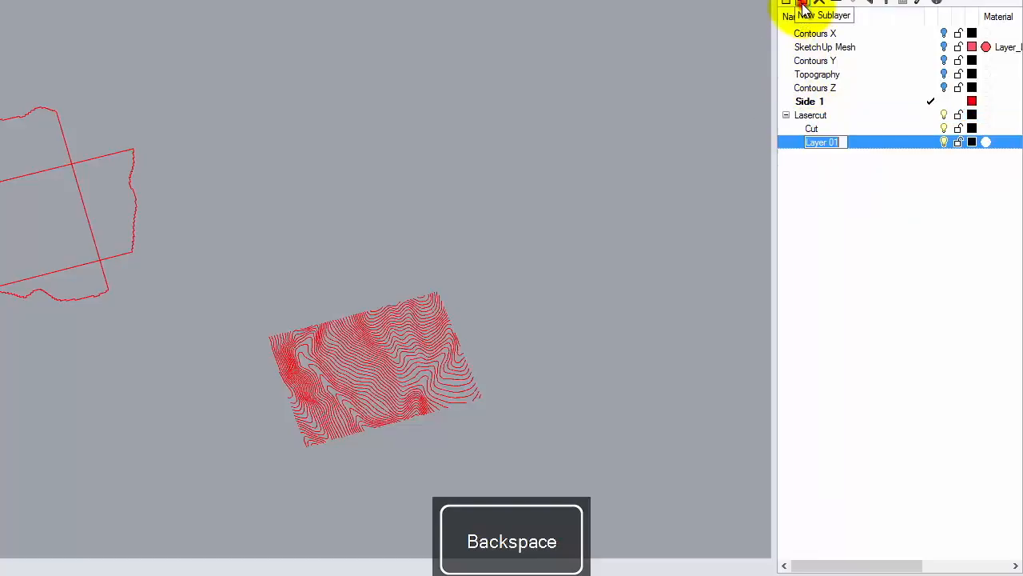
{"action": "type", "text": "Engrav"}
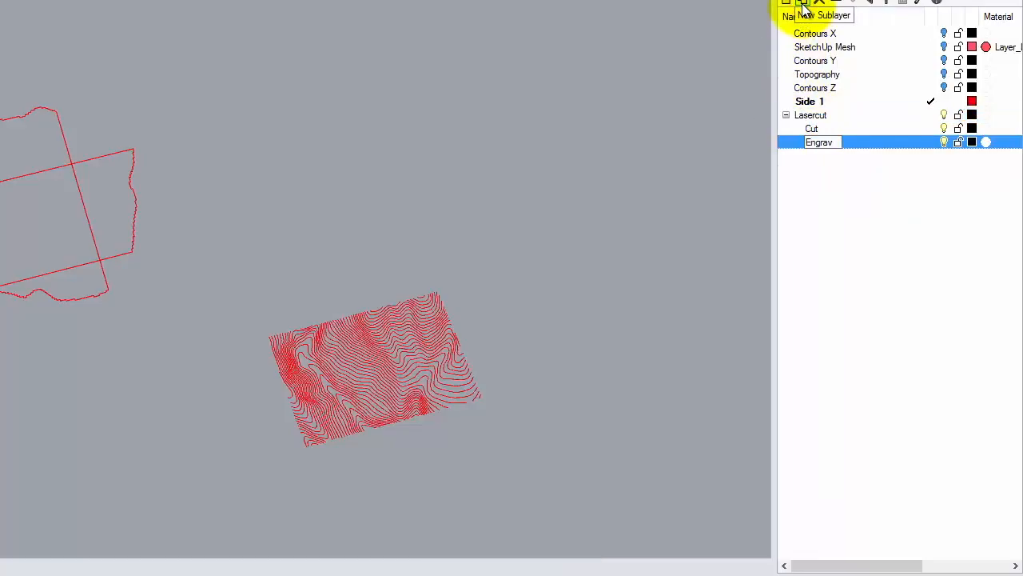
{"action": "type", "text": "e"}
{"action": "left_click", "coordinate": [890, 217]}
Set the Cut sublayer's colour to Red and the Engrave sublayer's colour to Blue
{"action": "left_click", "coordinate": [826, 129]}
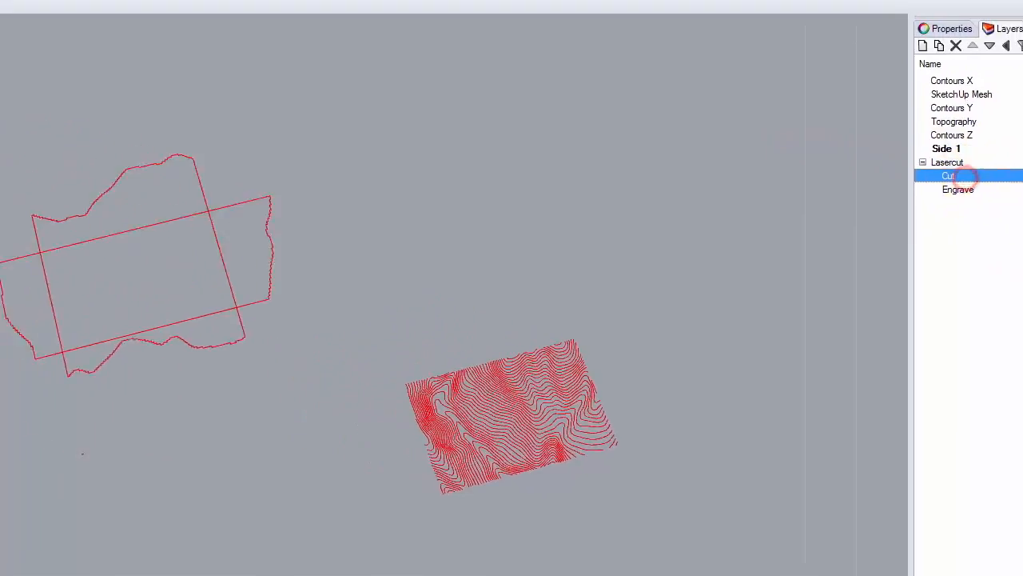
{"action": "left_click", "coordinate": [1022, 175]}
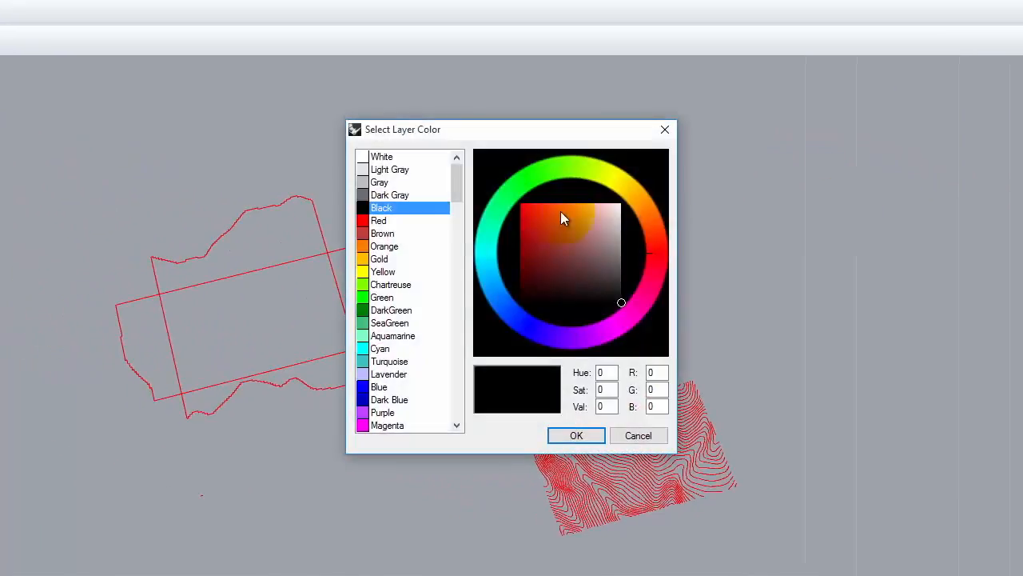
{"action": "left_click", "coordinate": [401, 223]}
{"action": "left_click", "coordinate": [578, 433]}
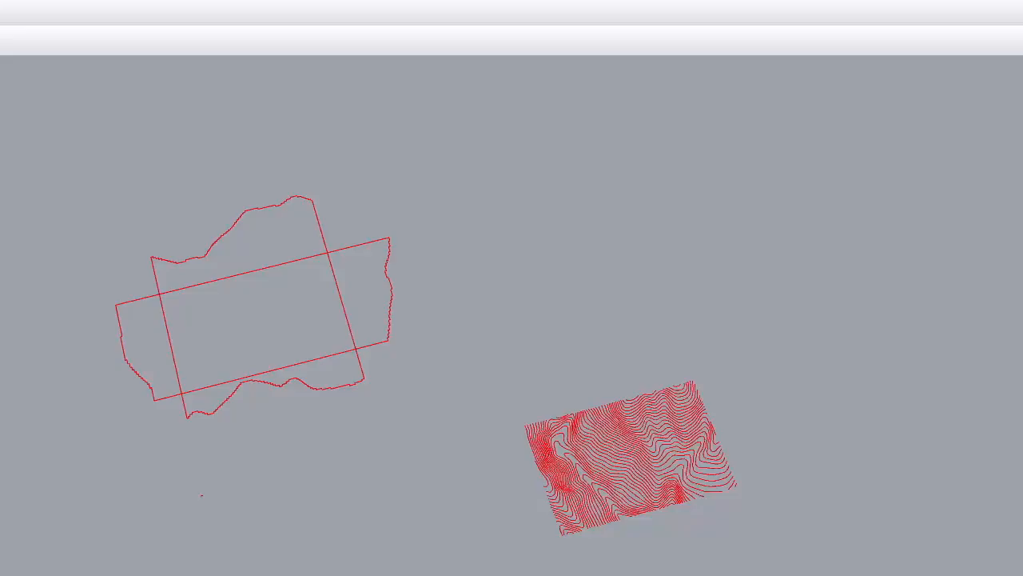
{"action": "left_click", "coordinate": [1022, 189]}
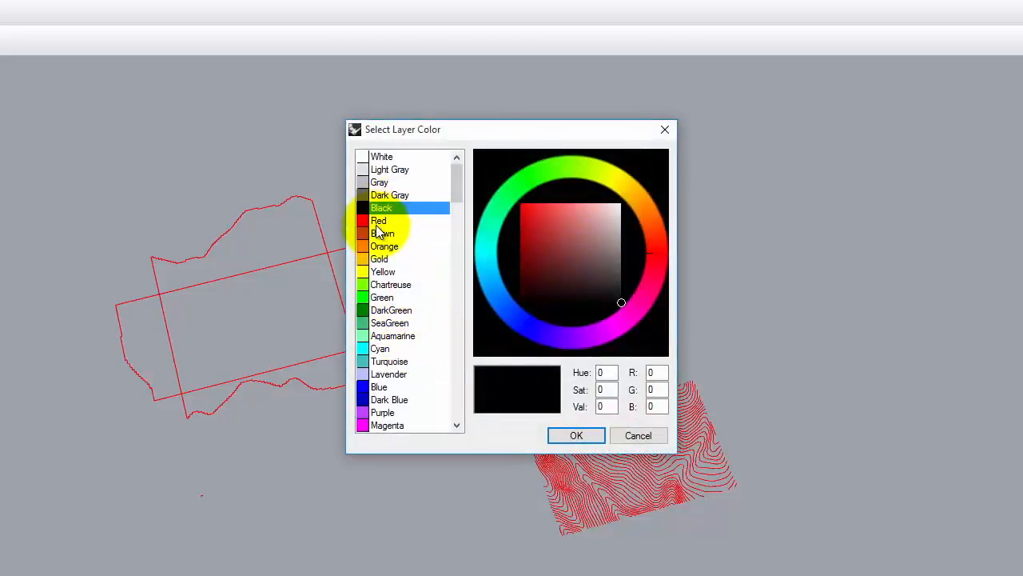
{"action": "left_click", "coordinate": [379, 387]}
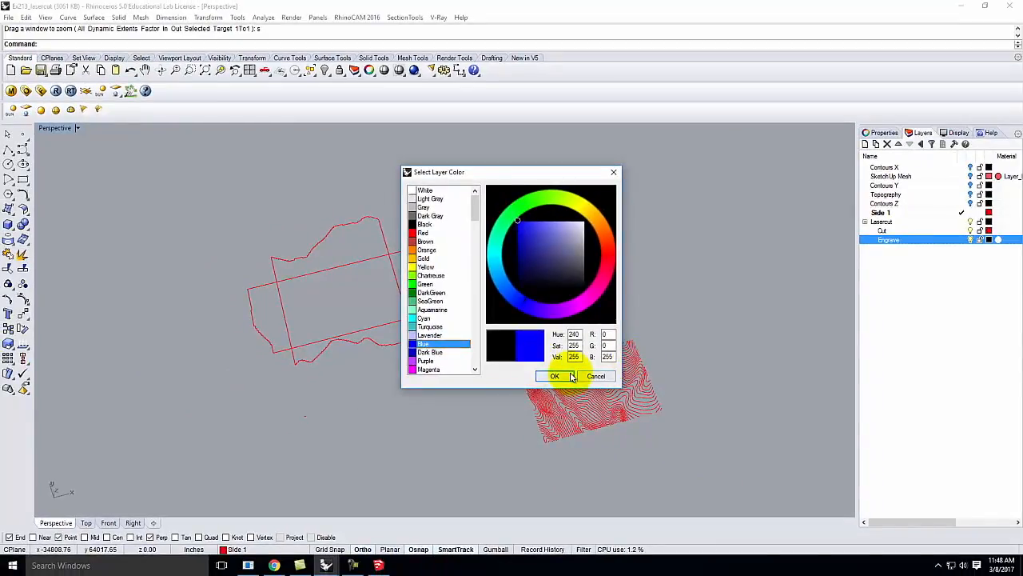
{"action": "left_click", "coordinate": [562, 375]}
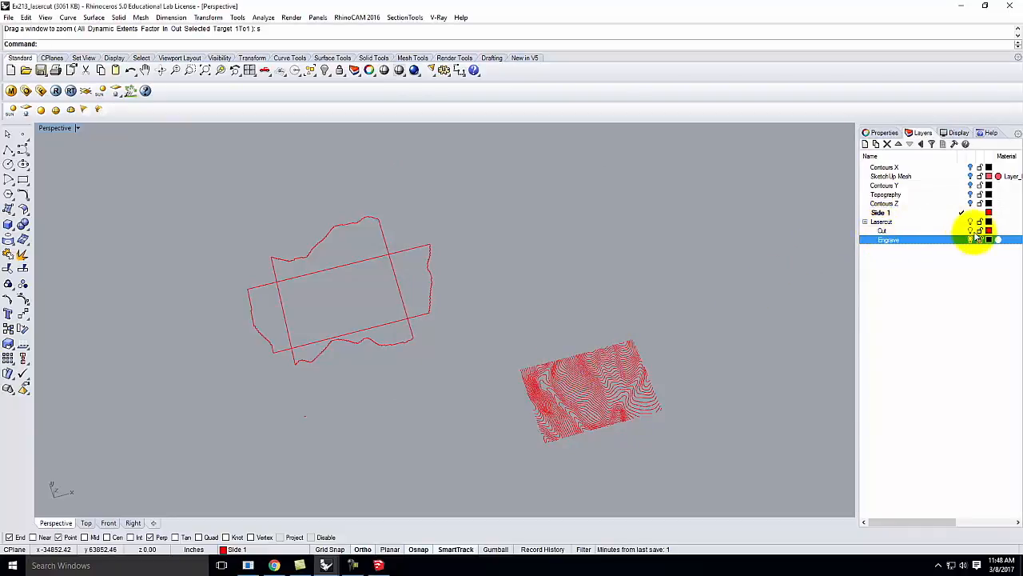
Draw a border rectangle around the flat contours, from the lower-right contour end to the opposite upper-left contour end
{"action": "left_click", "coordinate": [714, 284]}
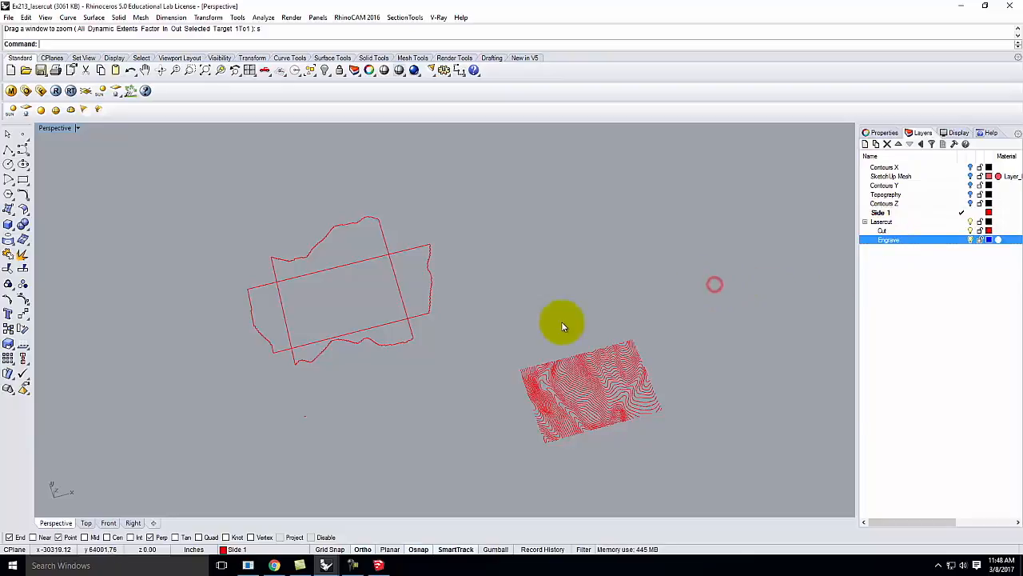
{"action": "mouse_move", "coordinate": [504, 346]}
{"action": "right_mouse_down"}
{"action": "mouse_move", "coordinate": [600, 354]}
{"action": "mouse_move", "coordinate": [580, 347]}
{"action": "mouse_move", "coordinate": [548, 410]}
{"action": "mouse_move", "coordinate": [506, 359]}
{"action": "right_mouse_up"}
{"action": "scroll", "coordinate": [506, 359], "scroll_direction": "up", "scroll_amount": 3}
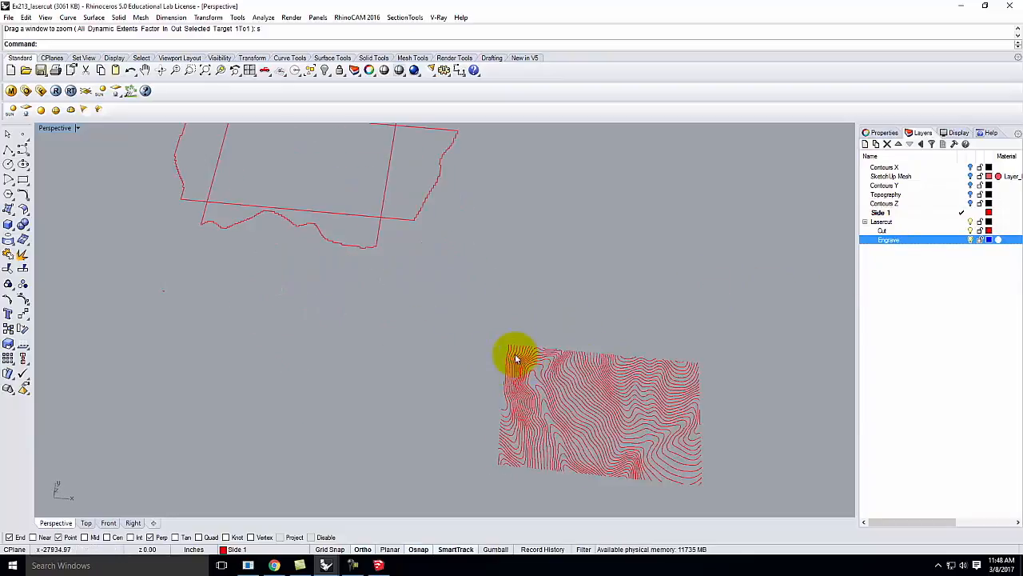
{"action": "right_click_drag", "start_coordinate": [689, 370], "coordinate": [616, 414]}
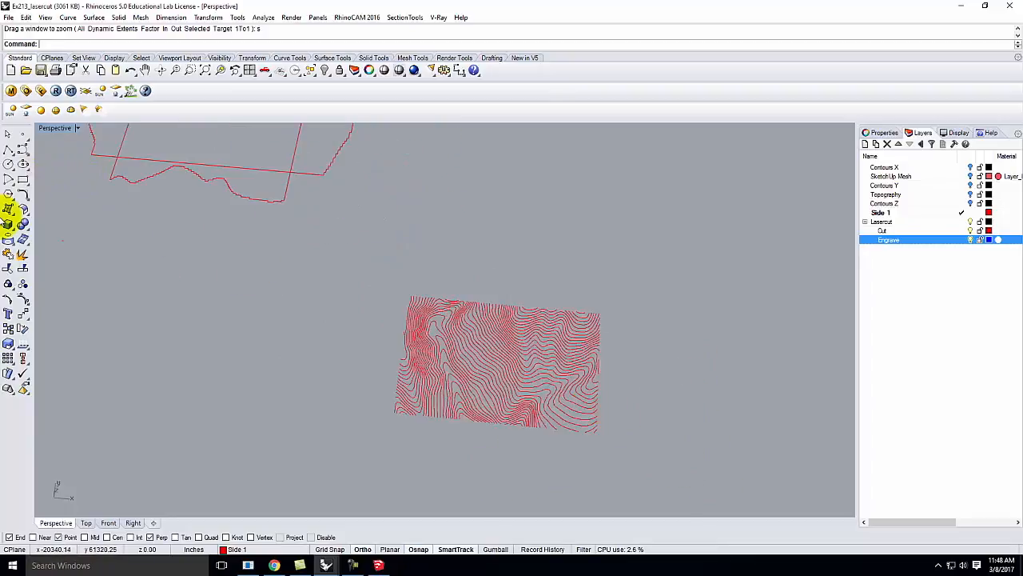
{"action": "left_click", "coordinate": [23, 183]}
{"action": "scroll", "coordinate": [559, 424], "scroll_direction": "up", "scroll_amount": 5}
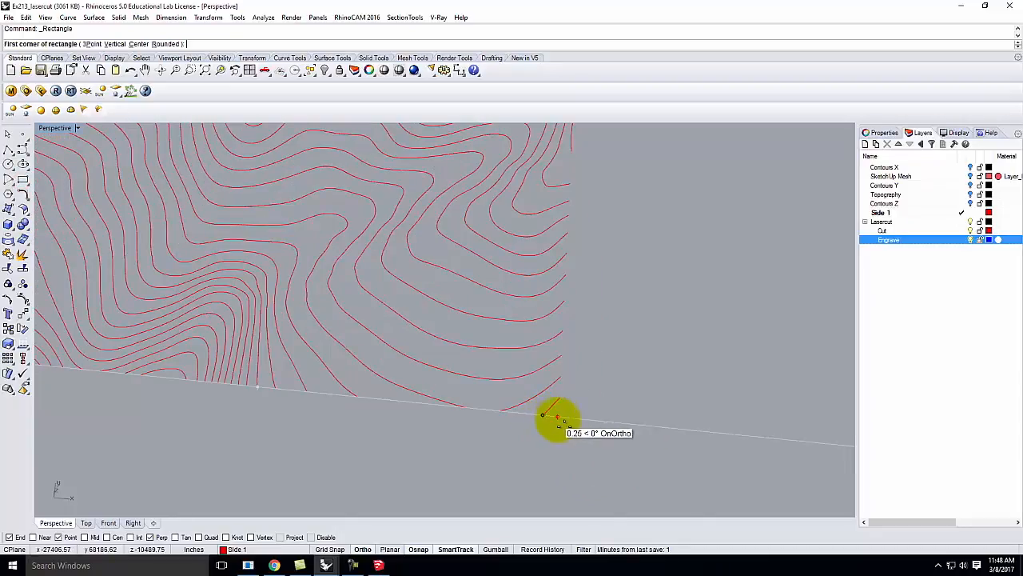
{"action": "left_click", "coordinate": [560, 414]}
{"action": "scroll", "coordinate": [560, 416], "scroll_direction": "down", "scroll_amount": 5}
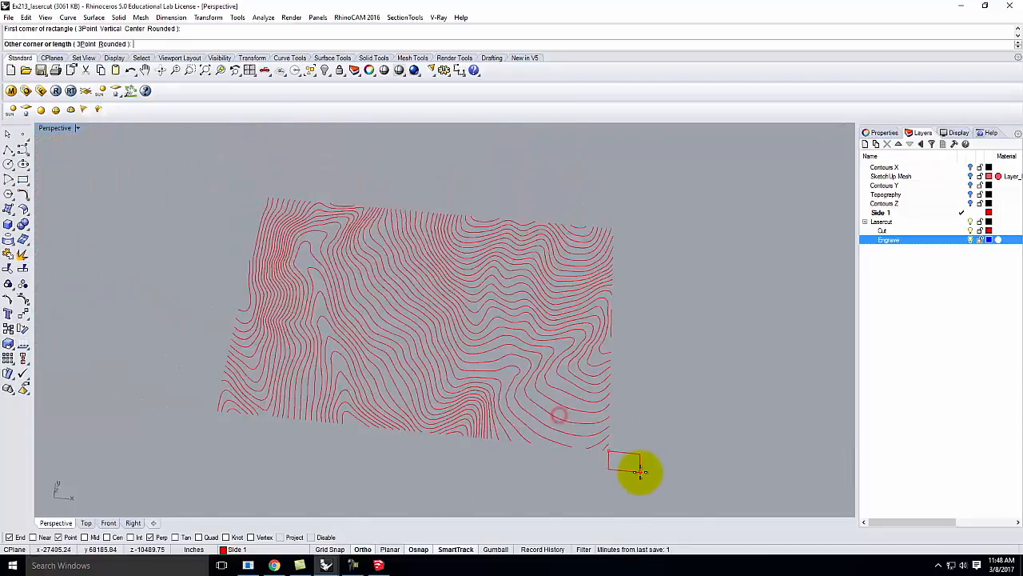
{"action": "scroll", "coordinate": [266, 180], "scroll_direction": "up", "scroll_amount": 5}
{"action": "scroll", "coordinate": [258, 200], "scroll_direction": "up", "scroll_amount": 3}
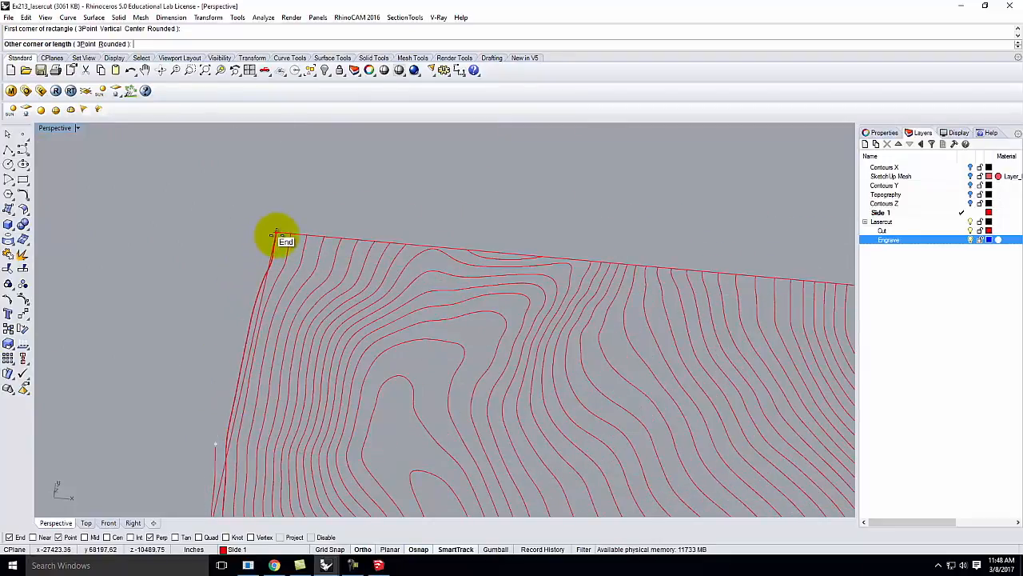
{"action": "left_click", "coordinate": [264, 232]}
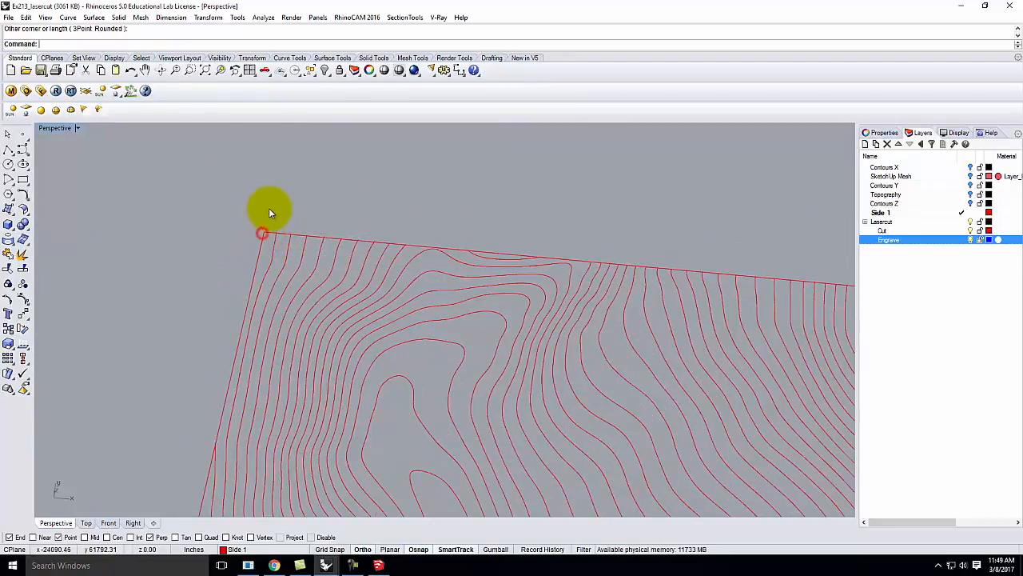
{"action": "scroll", "coordinate": [251, 215], "scroll_direction": "down", "scroll_amount": 5}
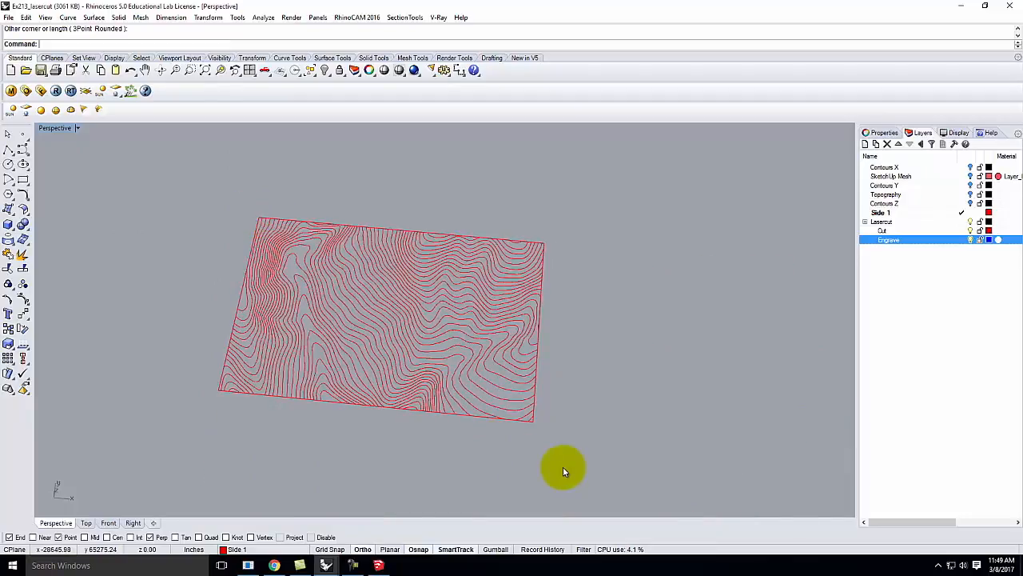
{"action": "scroll", "coordinate": [432, 388], "scroll_direction": "down", "scroll_amount": 3}
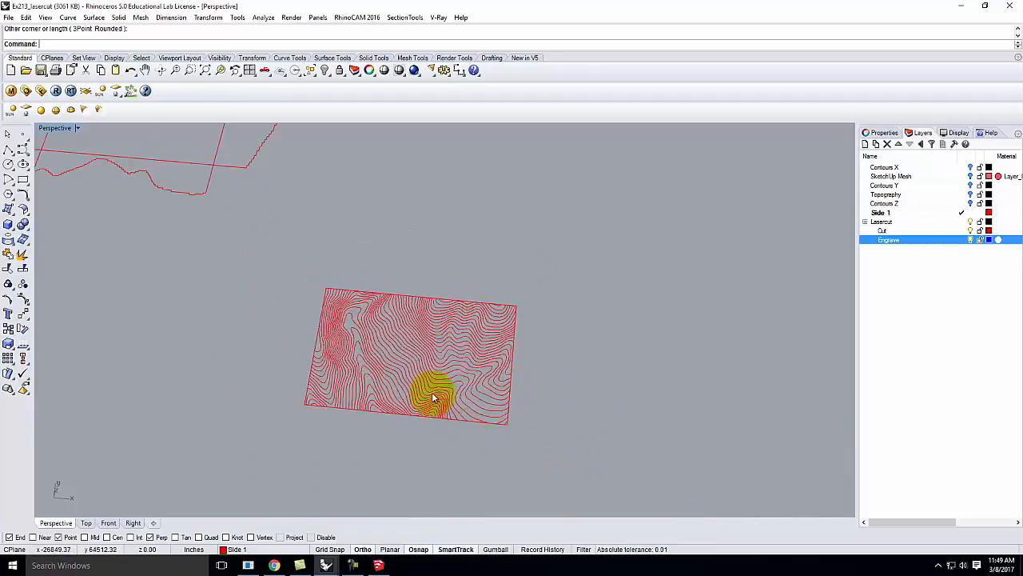
Move all the contours and their border rectangle to the Cut layer
{"action": "left_click_drag", "start_coordinate": [274, 251], "coordinate": [524, 456]}
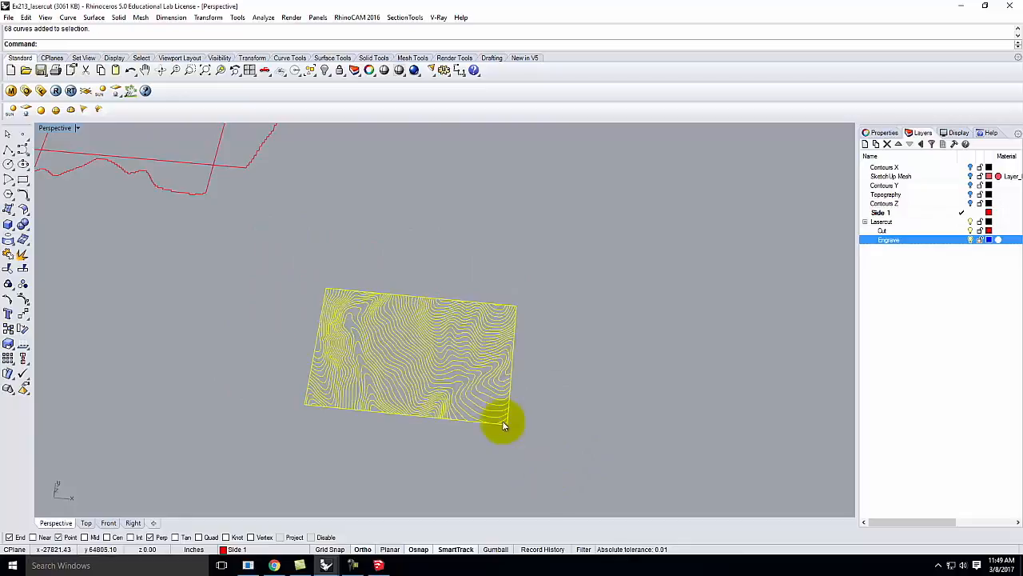
{"action": "right_click", "coordinate": [899, 230]}
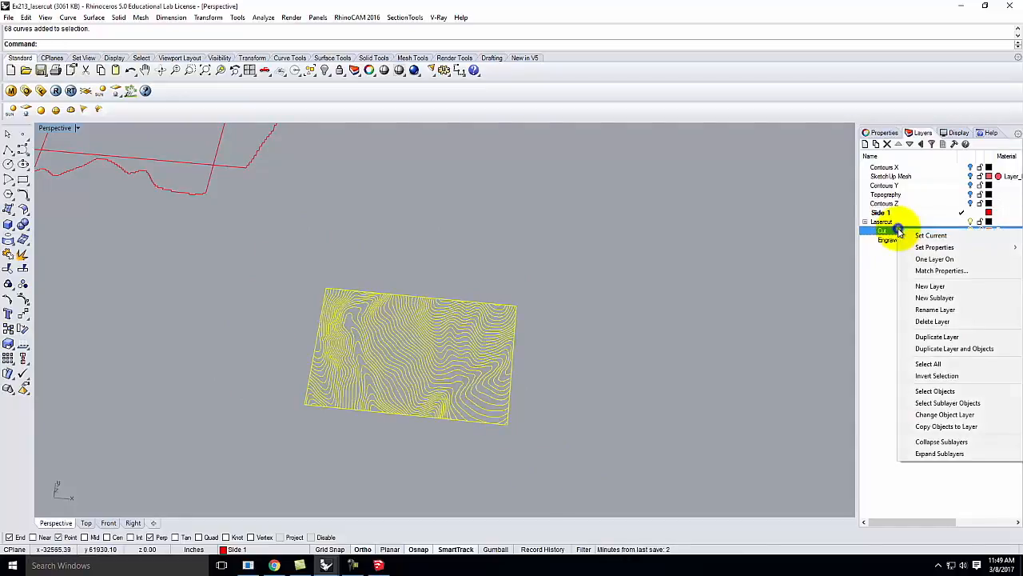
{"action": "left_click", "coordinate": [927, 414]}
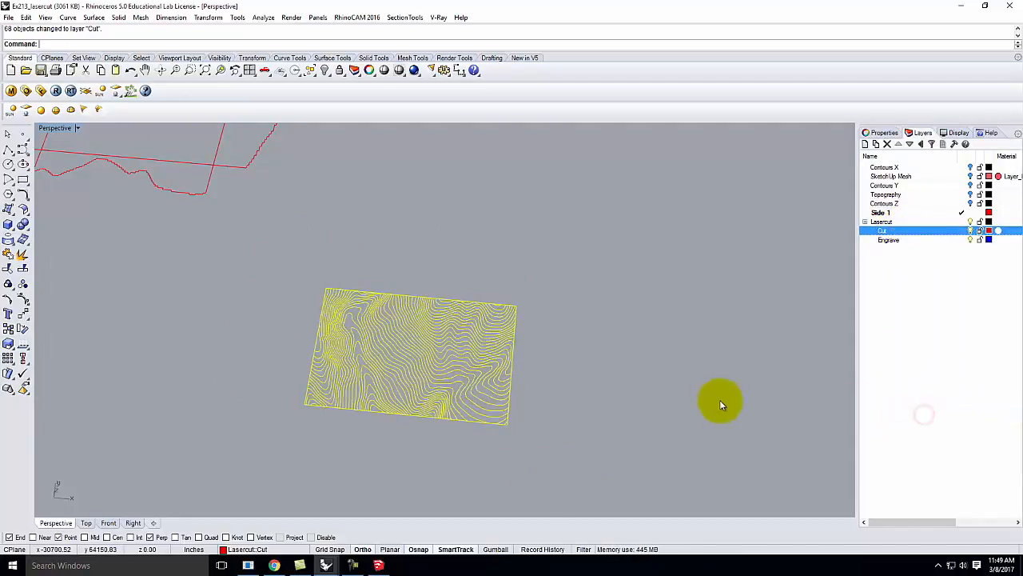
{"action": "left_click", "coordinate": [607, 396]}
Select every second contour, starting with the small closed-off one at the border's long lower edge and working inward
{"action": "scroll", "coordinate": [379, 422], "scroll_direction": "up", "scroll_amount": 5}
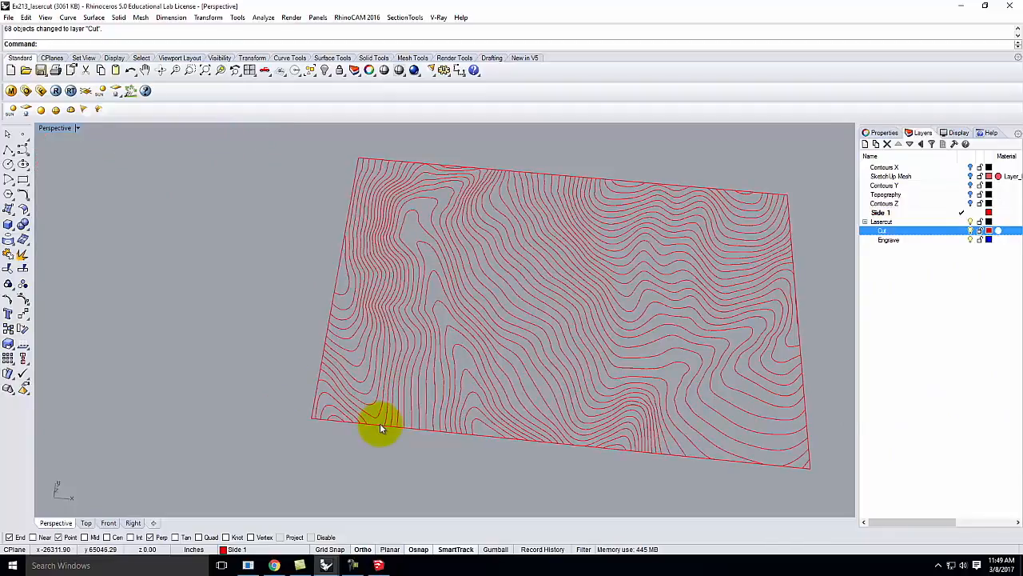
{"action": "right_click_drag", "start_coordinate": [315, 376], "coordinate": [358, 388]}
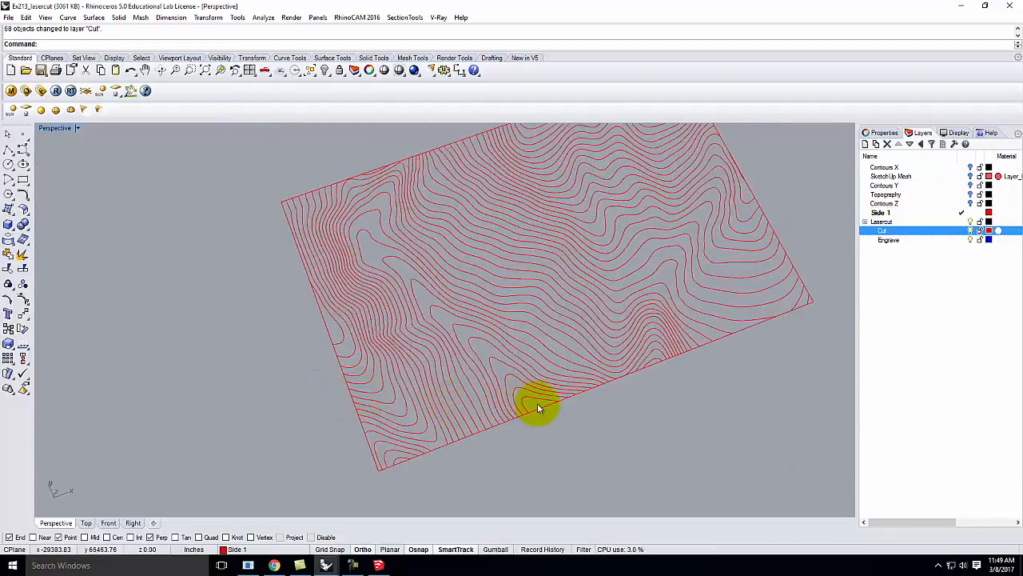
{"action": "scroll", "coordinate": [537, 419], "scroll_direction": "up", "scroll_amount": 2}
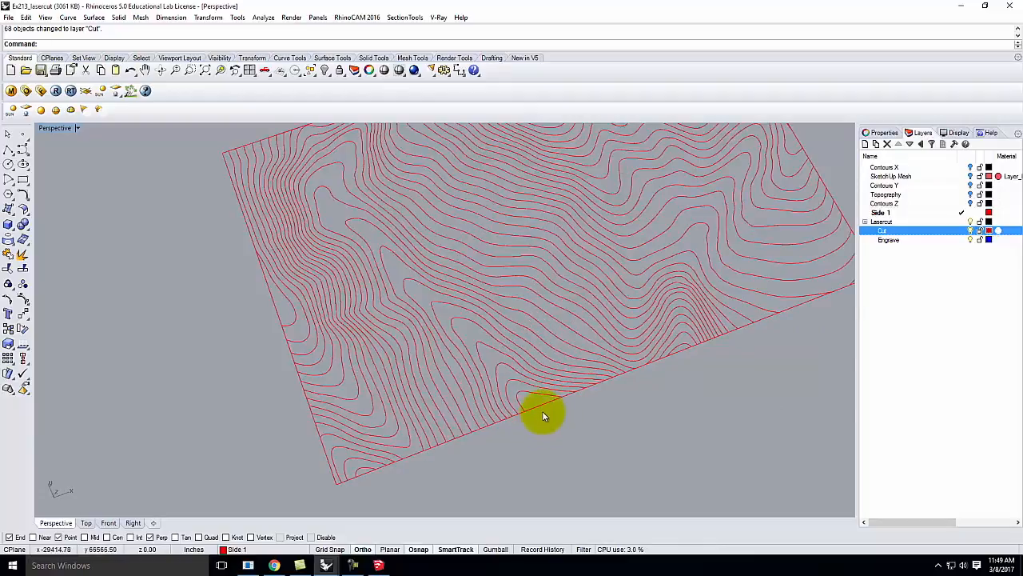
{"action": "left_click", "coordinate": [539, 395]}
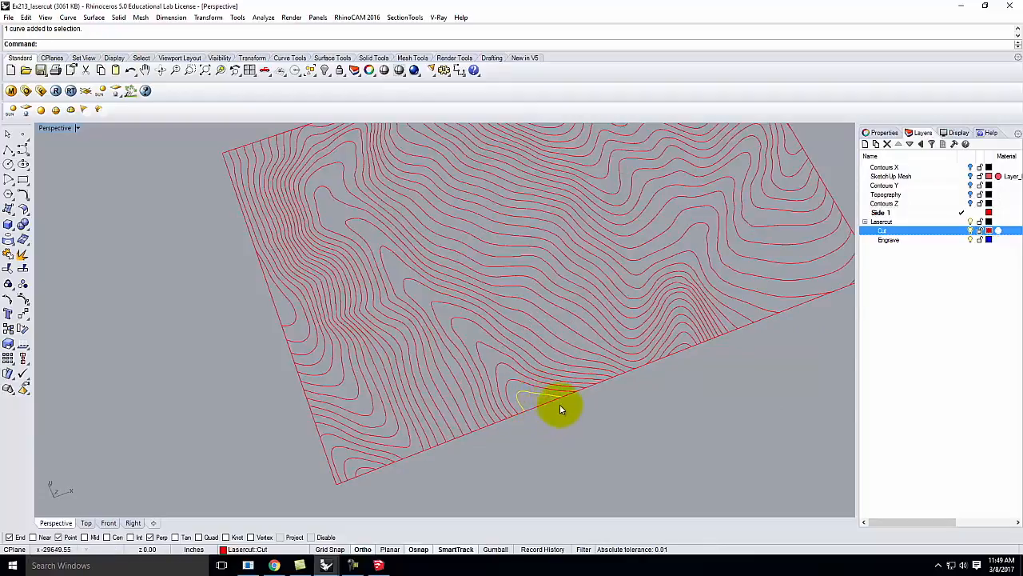
{"action": "scroll", "coordinate": [555, 402], "scroll_direction": "up", "scroll_amount": 2}
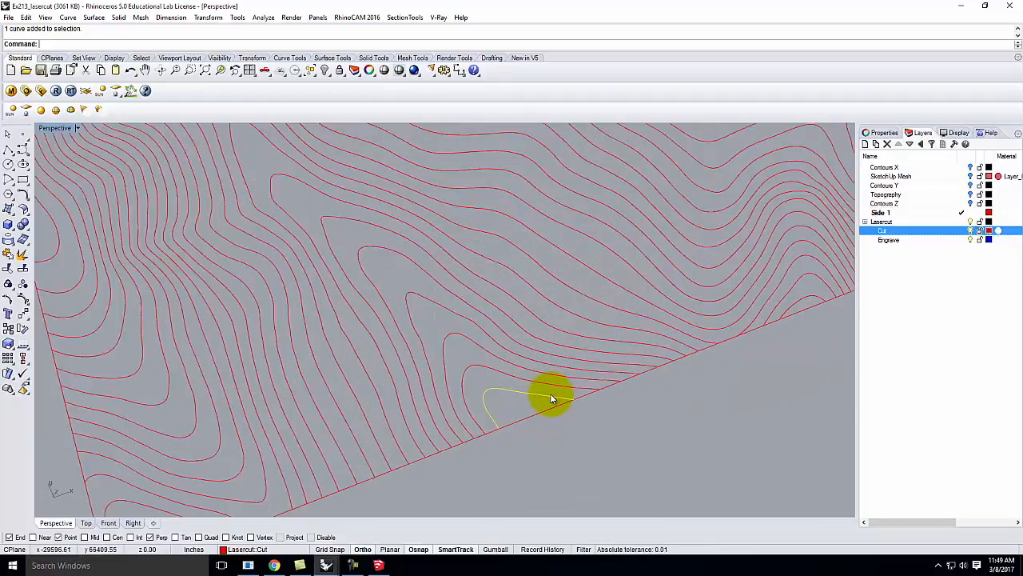
{"action": "left_click", "coordinate": [502, 360], "text": "shift"}
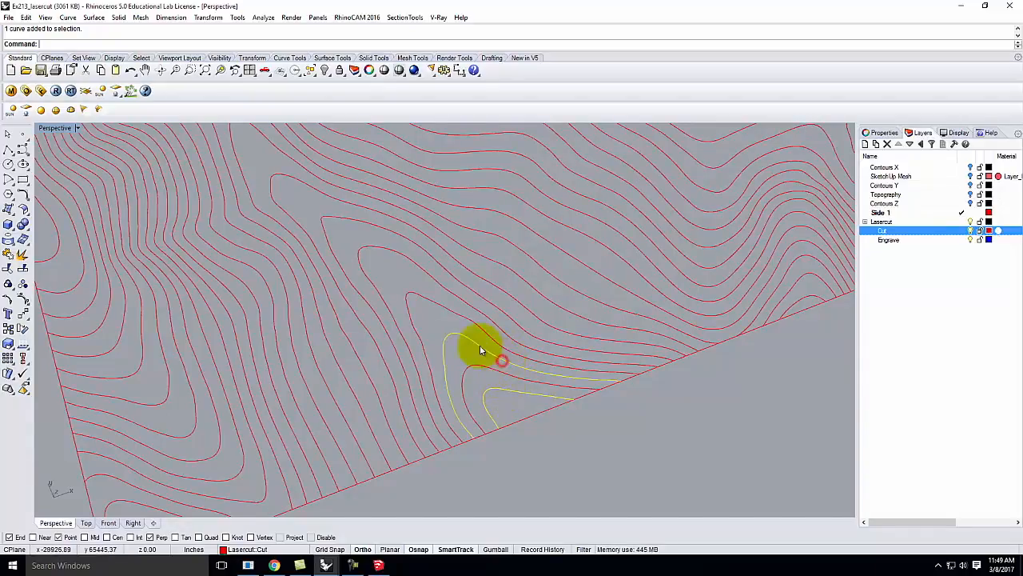
{"action": "left_click", "coordinate": [410, 256], "text": "shift"}
{"action": "left_click", "coordinate": [409, 226], "text": "shift"}
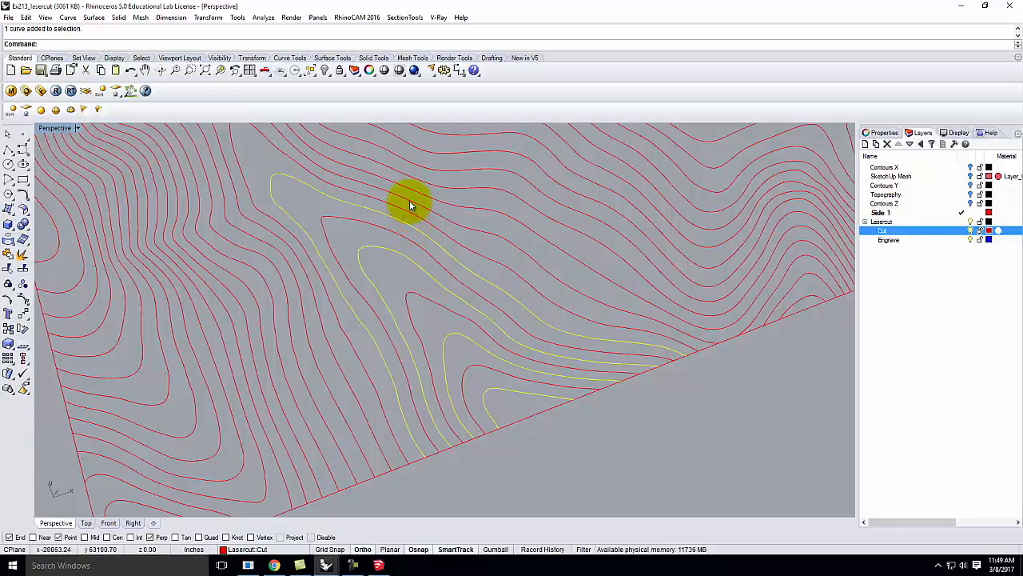
{"action": "left_click", "coordinate": [409, 201], "text": "shift"}
{"action": "left_click", "coordinate": [409, 177], "text": "shift"}
{"action": "left_click", "coordinate": [418, 150], "text": "shift"}
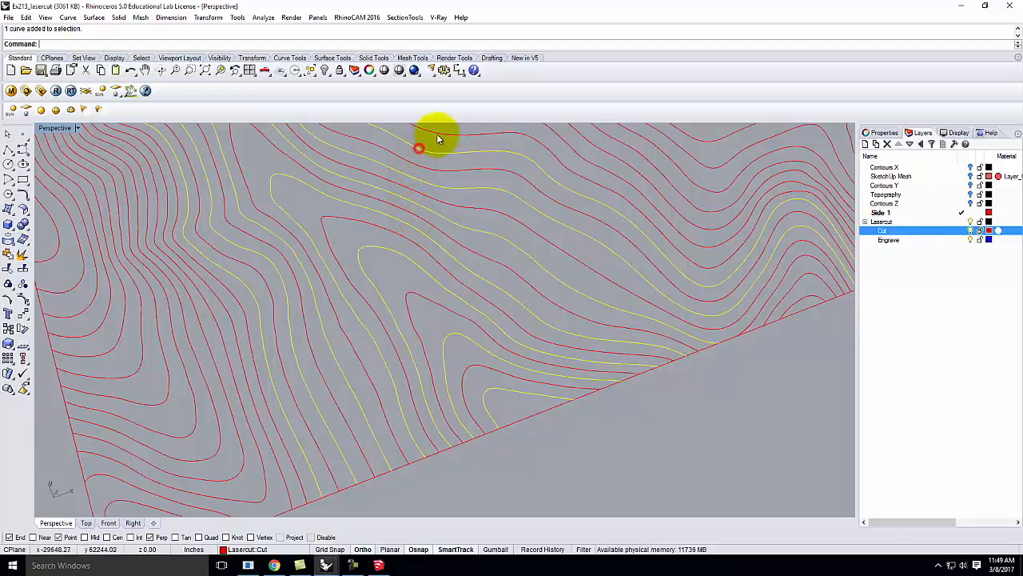
Add every second contour across the middle of the terrain to the selection, continuing towards the long upper edge
{"action": "scroll", "coordinate": [427, 347], "scroll_direction": "down", "scroll_amount": 6}
{"action": "scroll", "coordinate": [454, 189], "scroll_direction": "up", "scroll_amount": 4}
{"action": "scroll", "coordinate": [455, 190], "scroll_direction": "up", "scroll_amount": 3}
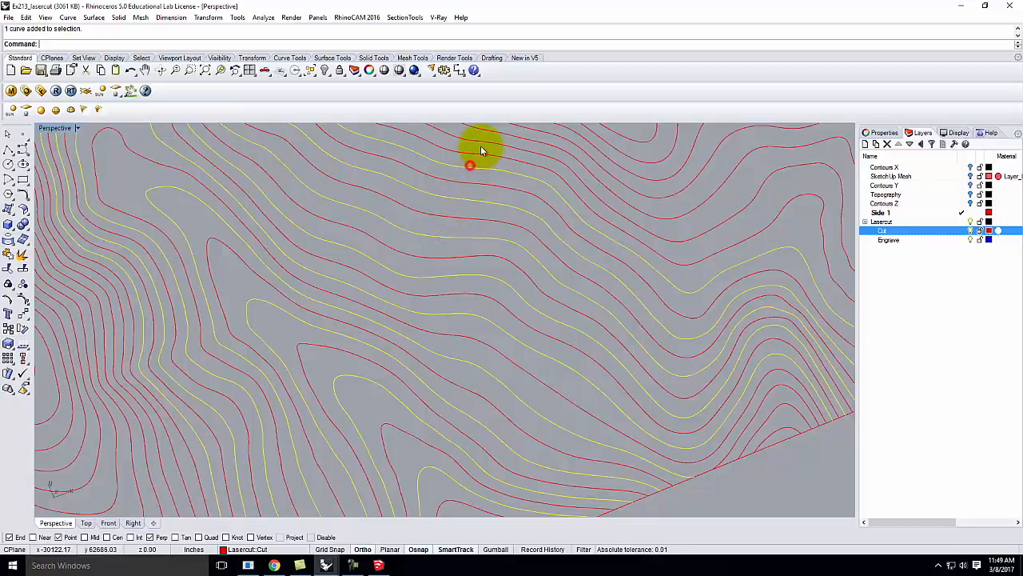
{"action": "scroll", "coordinate": [349, 439], "scroll_direction": "down", "scroll_amount": 6}
{"action": "scroll", "coordinate": [414, 296], "scroll_direction": "up", "scroll_amount": 4}
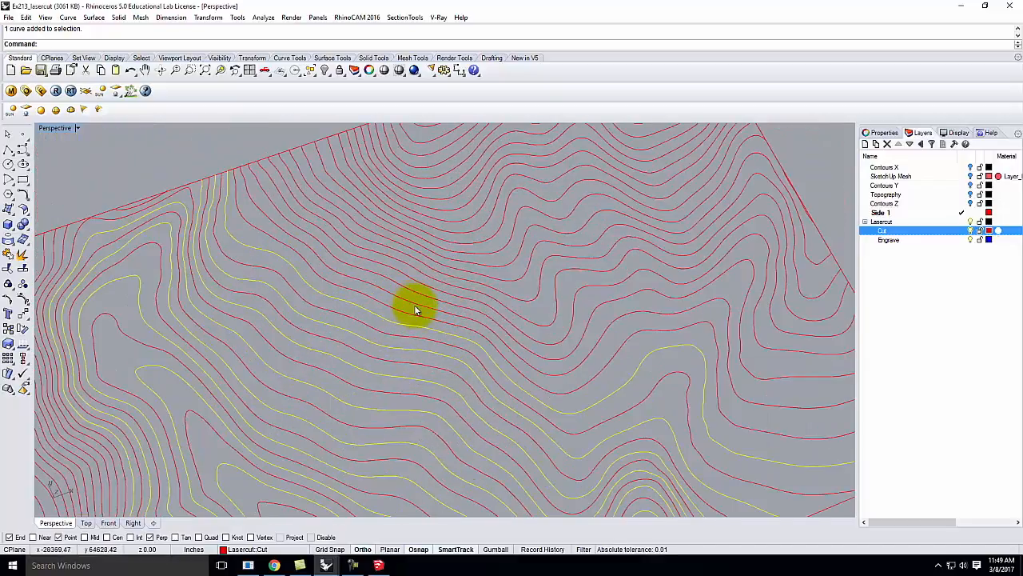
{"action": "left_click", "coordinate": [422, 282]}
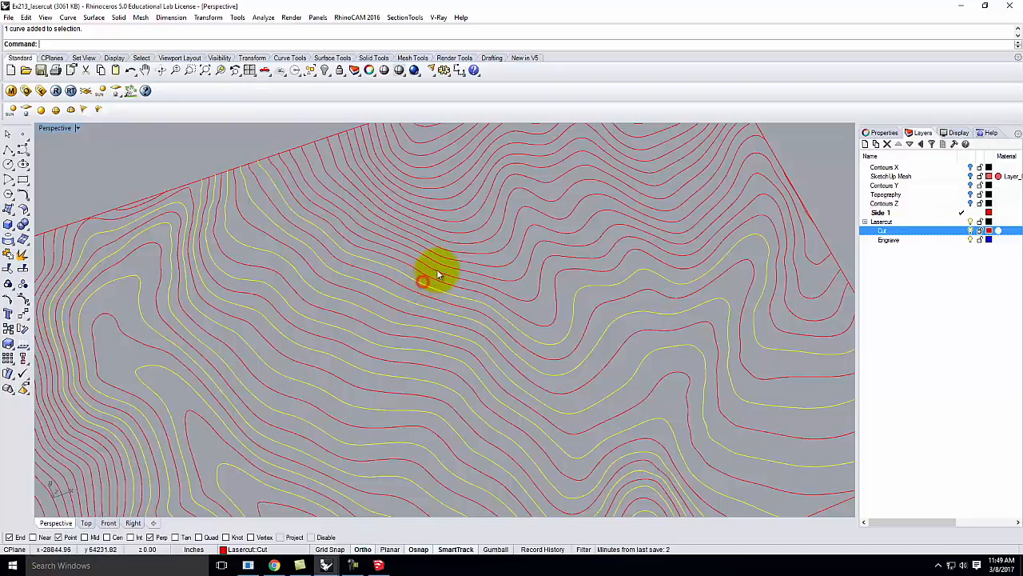
{"action": "left_click", "coordinate": [431, 266], "text": "shift"}
{"action": "left_click", "coordinate": [431, 251], "text": "shift"}
{"action": "left_click", "coordinate": [433, 231], "text": "shift"}
{"action": "left_click", "coordinate": [433, 218], "text": "shift"}
{"action": "left_click", "coordinate": [431, 204], "text": "shift"}
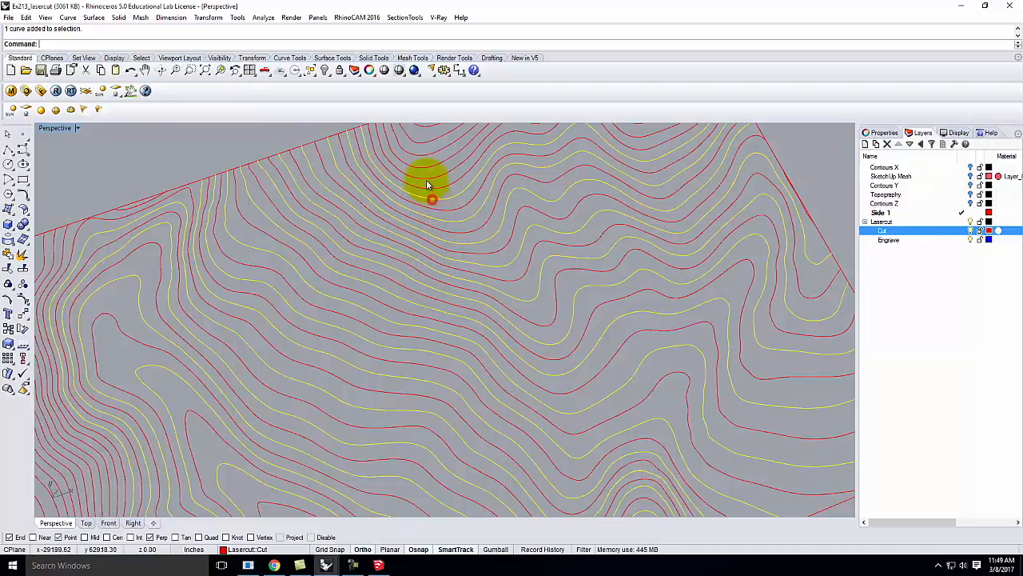
{"action": "left_click", "coordinate": [427, 177], "text": "shift"}
Add the remaining alternate contours along the long upper edge and in the upper-right corner to the selection
{"action": "scroll", "coordinate": [276, 359], "scroll_direction": "down", "scroll_amount": 4}
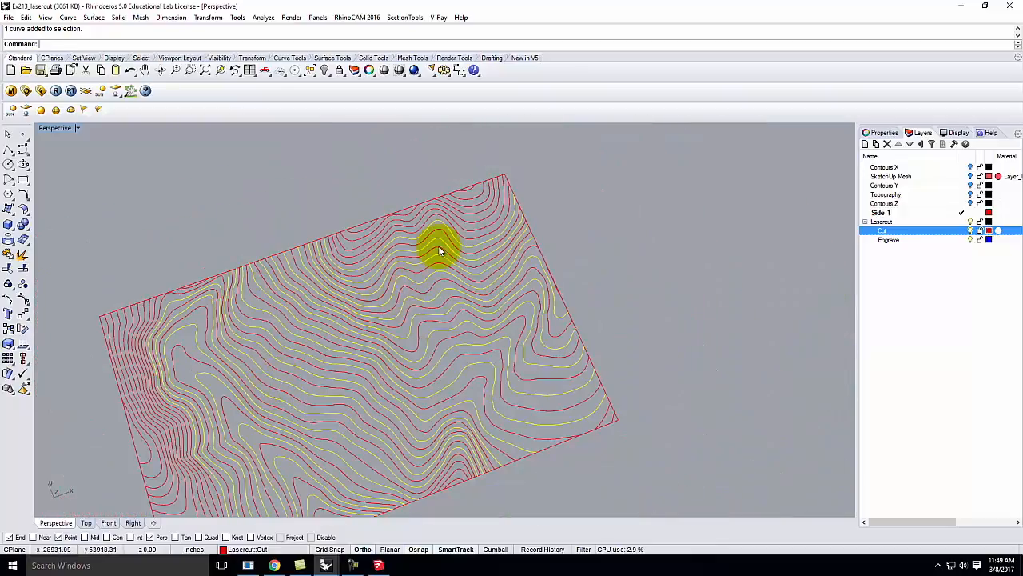
{"action": "scroll", "coordinate": [355, 249], "scroll_direction": "up", "scroll_amount": 3}
{"action": "left_click", "coordinate": [360, 257], "text": "shift"}
{"action": "left_click", "coordinate": [362, 227], "text": "shift"}
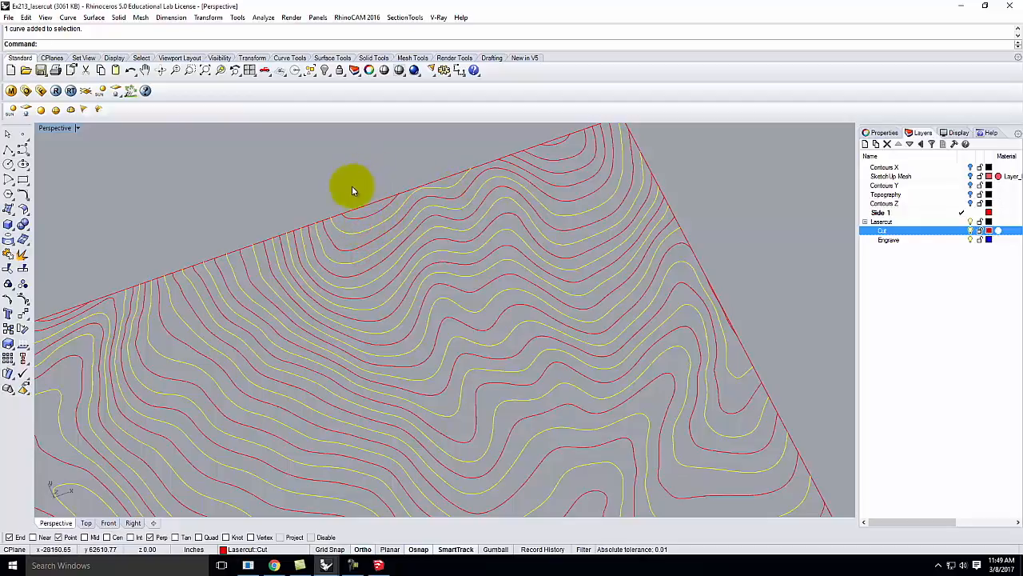
{"action": "scroll", "coordinate": [364, 196], "scroll_direction": "down", "scroll_amount": 2}
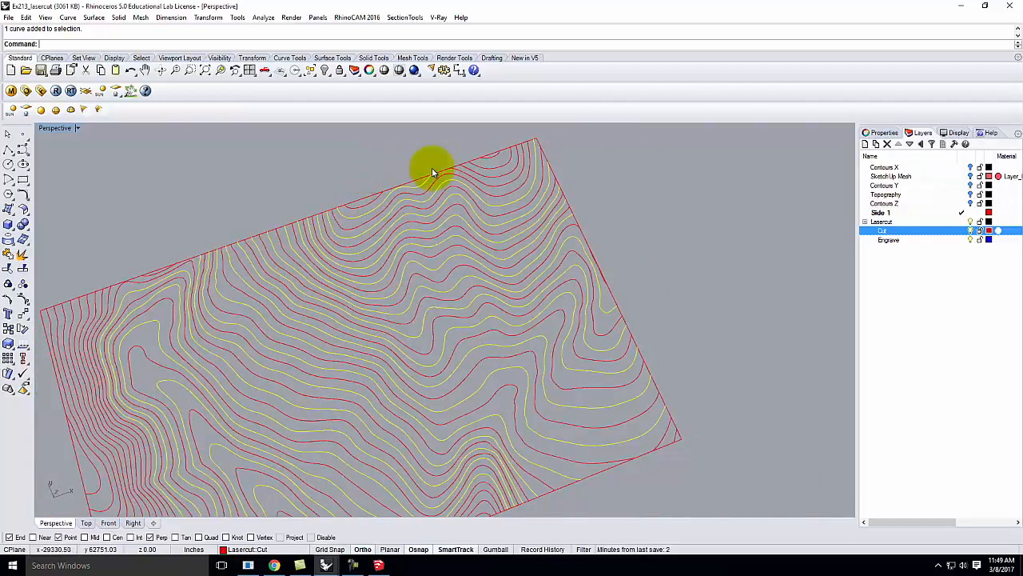
{"action": "scroll", "coordinate": [522, 151], "scroll_direction": "up", "scroll_amount": 3}
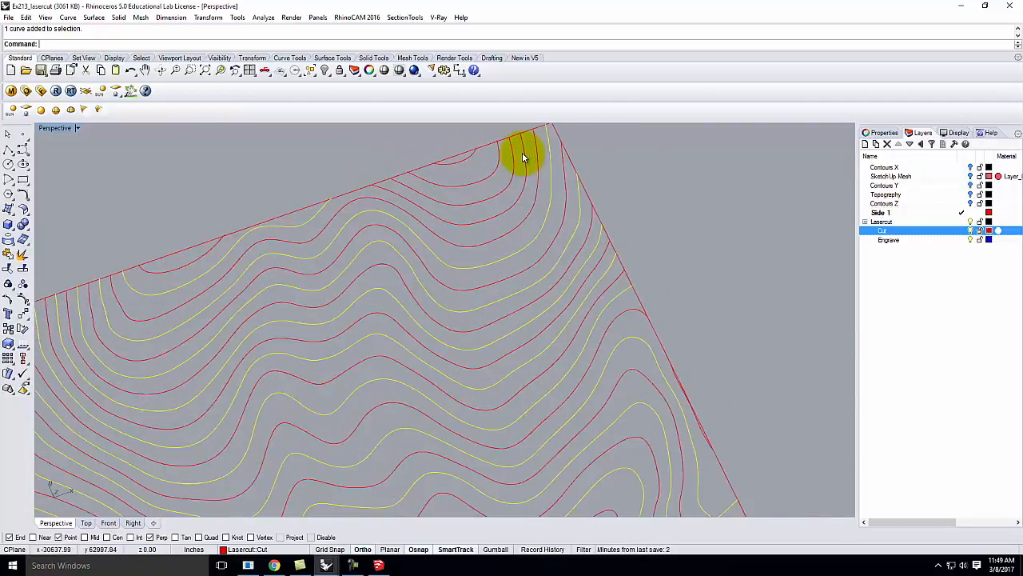
{"action": "left_click", "coordinate": [500, 215], "text": "shift"}
{"action": "left_click", "coordinate": [488, 174], "text": "shift"}
Add every second contour of the small hill at the long lower edge to the selection
{"action": "scroll", "coordinate": [468, 146], "scroll_direction": "down", "scroll_amount": 3}
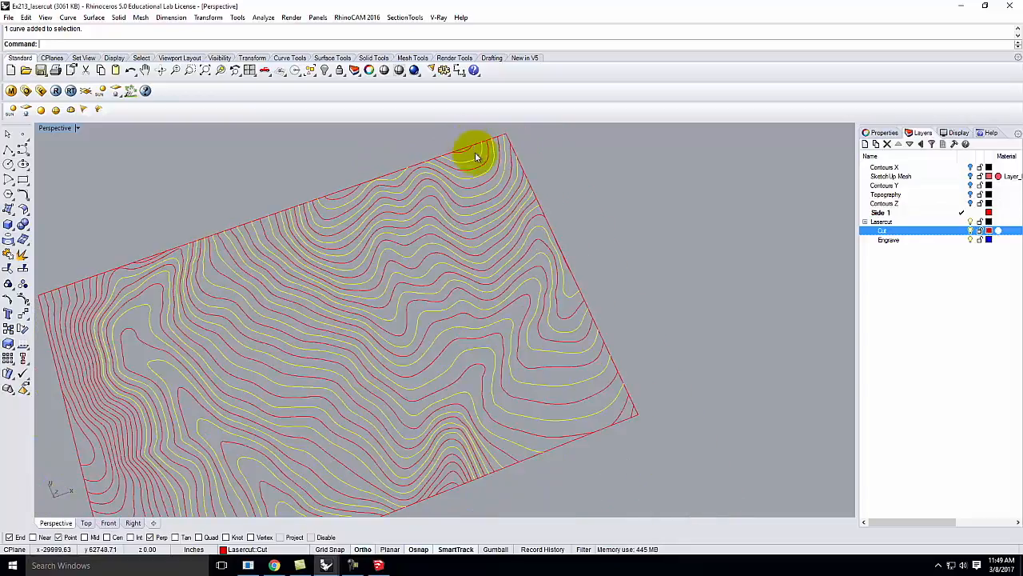
{"action": "scroll", "coordinate": [448, 514], "scroll_direction": "up", "scroll_amount": 3}
{"action": "scroll", "coordinate": [450, 514], "scroll_direction": "up", "scroll_amount": 2}
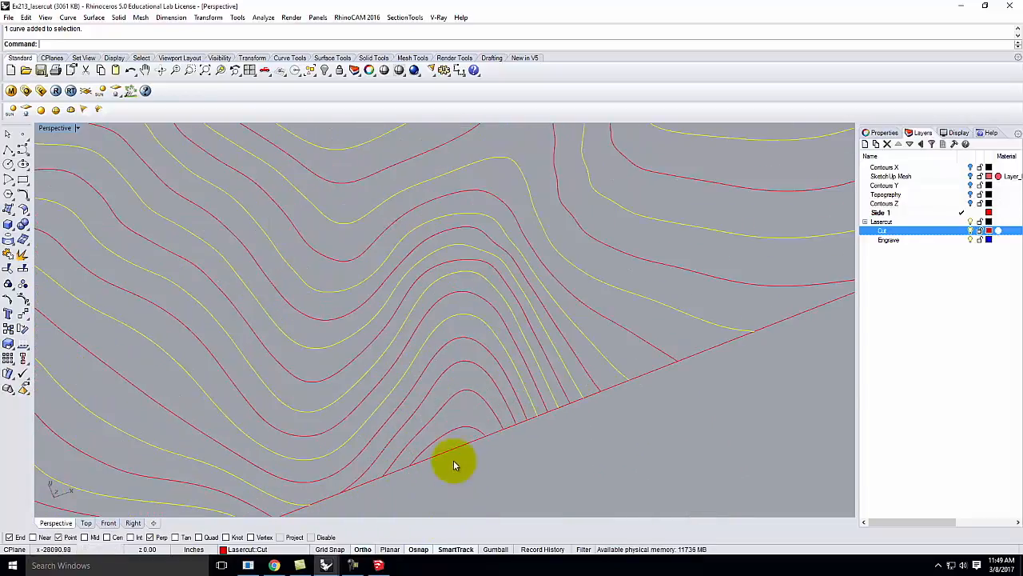
{"action": "left_click", "coordinate": [424, 402], "text": "shift"}
{"action": "left_click", "coordinate": [441, 427], "text": "shift"}
Add every second contour in the dense band along the short left edge to the selection
{"action": "scroll", "coordinate": [658, 317], "scroll_direction": "down", "scroll_amount": 3}
{"action": "scroll", "coordinate": [731, 333], "scroll_direction": "down", "scroll_amount": 2}
{"action": "scroll", "coordinate": [253, 282], "scroll_direction": "up", "scroll_amount": 5}
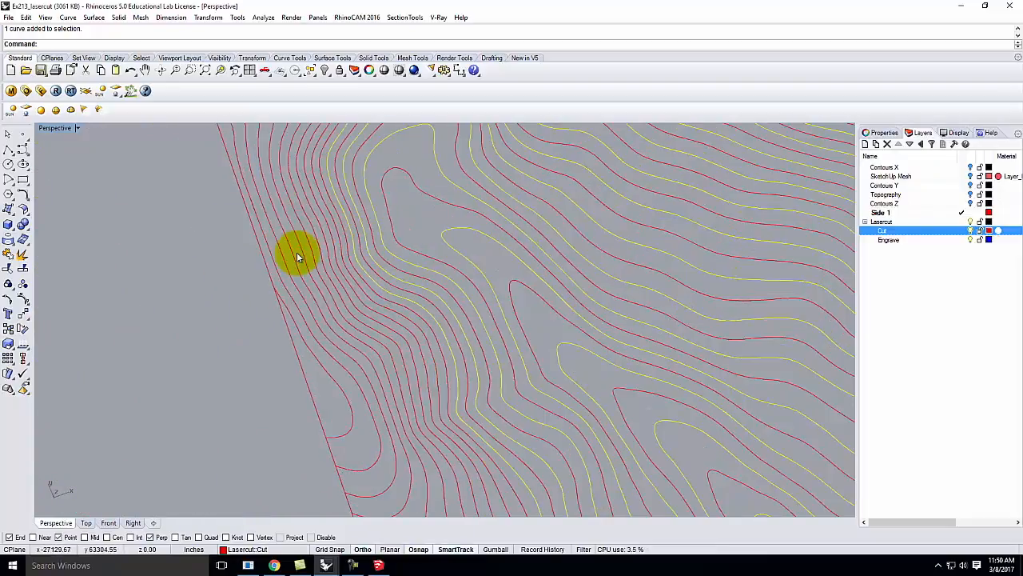
{"action": "left_click", "coordinate": [342, 279], "text": "shift"}
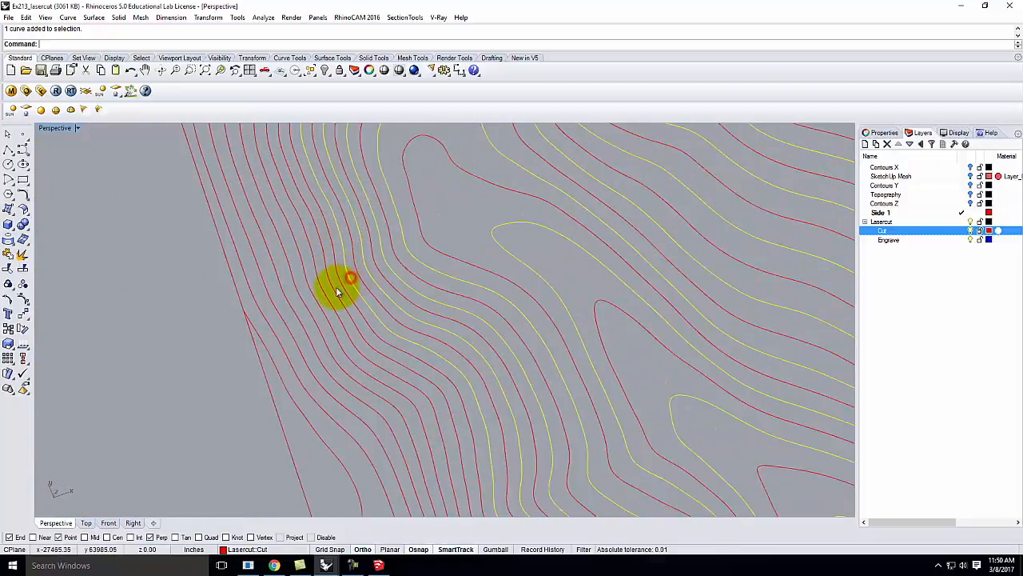
{"action": "left_click", "coordinate": [331, 289], "text": "shift"}
{"action": "left_click", "coordinate": [317, 302], "text": "shift"}
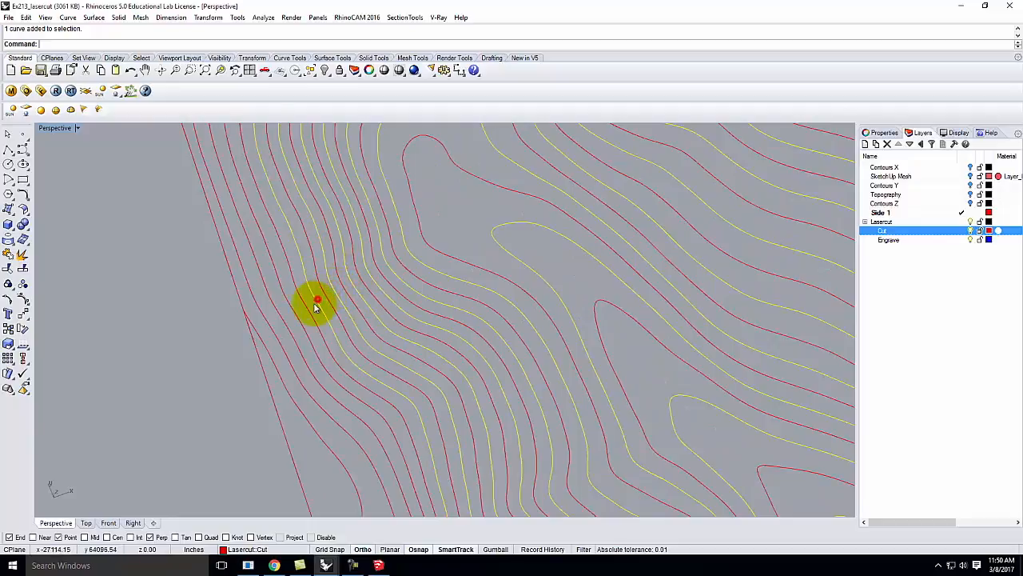
{"action": "left_click", "coordinate": [295, 308], "text": "shift"}
{"action": "left_click", "coordinate": [273, 328], "text": "shift"}
{"action": "scroll", "coordinate": [221, 274], "scroll_direction": "down", "scroll_amount": 4}
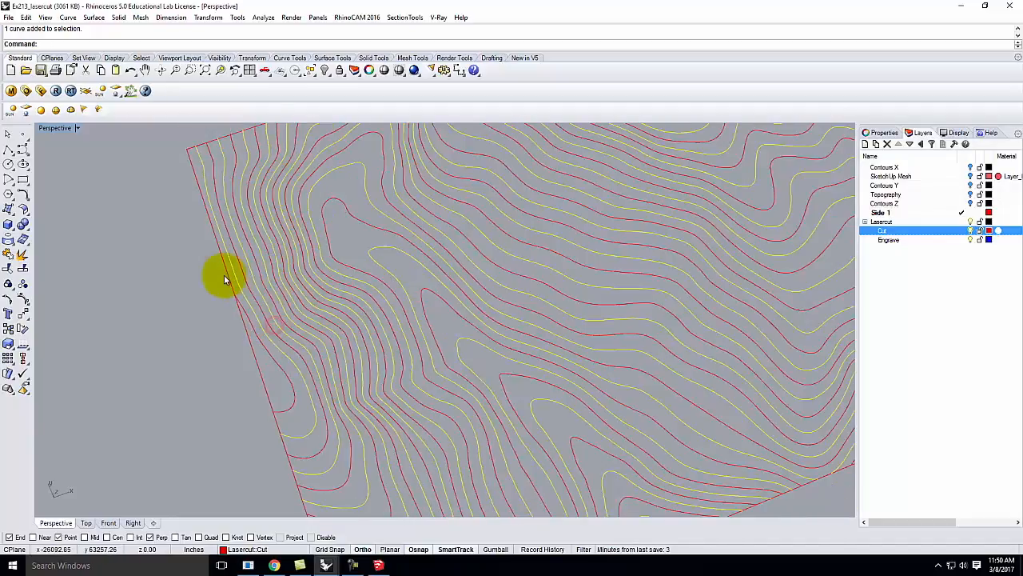
{"action": "scroll", "coordinate": [308, 339], "scroll_direction": "down", "scroll_amount": 2}
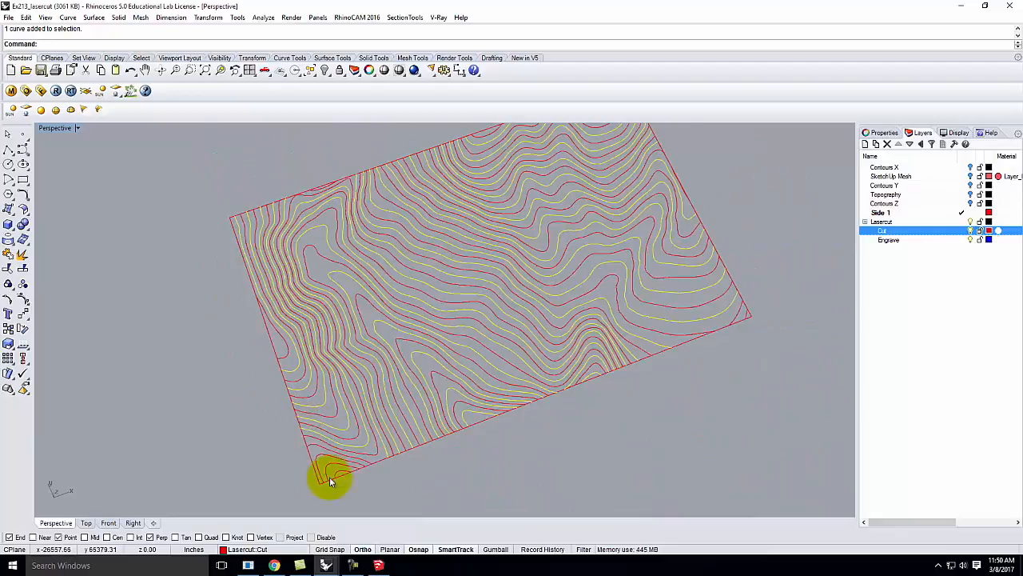
Add the remaining alternate contour in the map's lower-left corner to the selection and move all selected contours to the Engrave layer
{"action": "scroll", "coordinate": [333, 456], "scroll_direction": "up", "scroll_amount": 3}
{"action": "left_click", "coordinate": [349, 432], "text": "shift"}
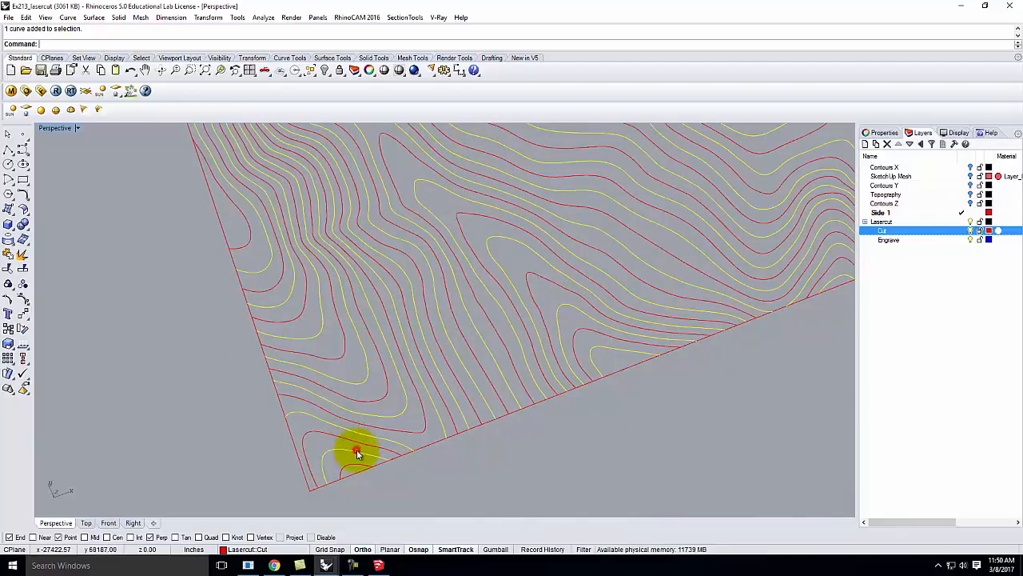
{"action": "scroll", "coordinate": [286, 457], "scroll_direction": "down", "scroll_amount": 4}
{"action": "scroll", "coordinate": [284, 465], "scroll_direction": "down", "scroll_amount": 2}
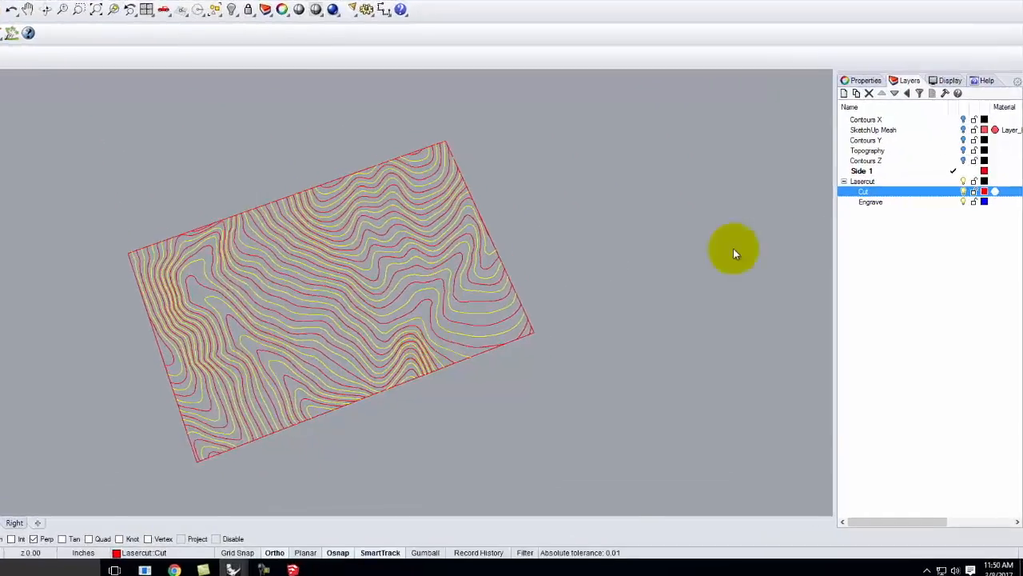
{"action": "right_click", "coordinate": [872, 135]}
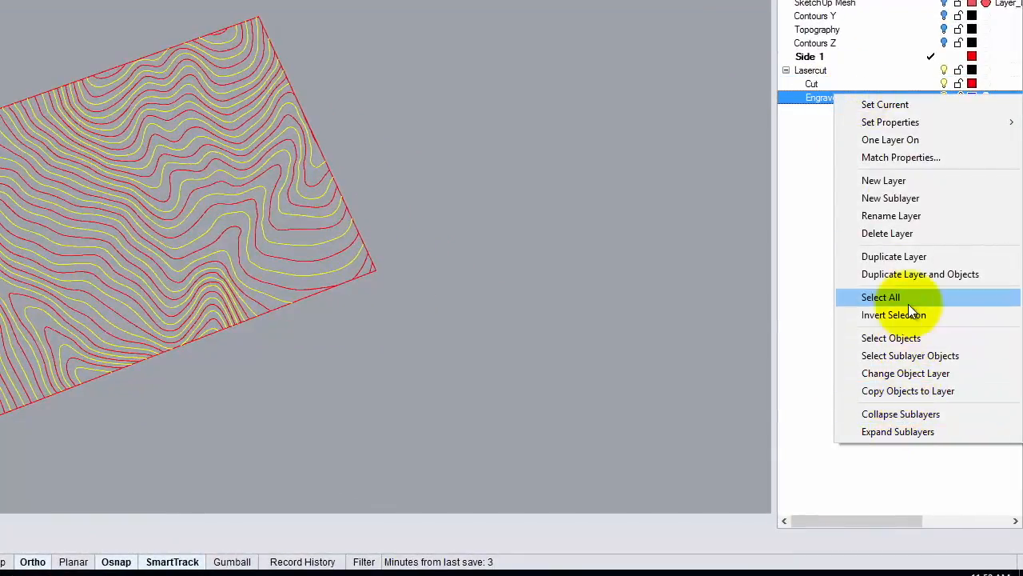
{"action": "left_click", "coordinate": [900, 375]}
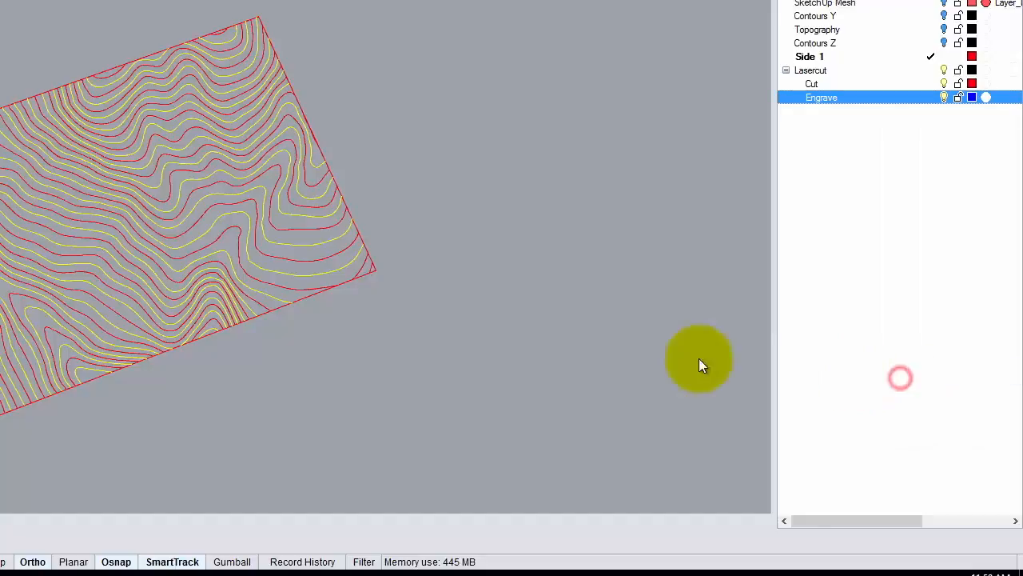
{"action": "left_click", "coordinate": [507, 171]}
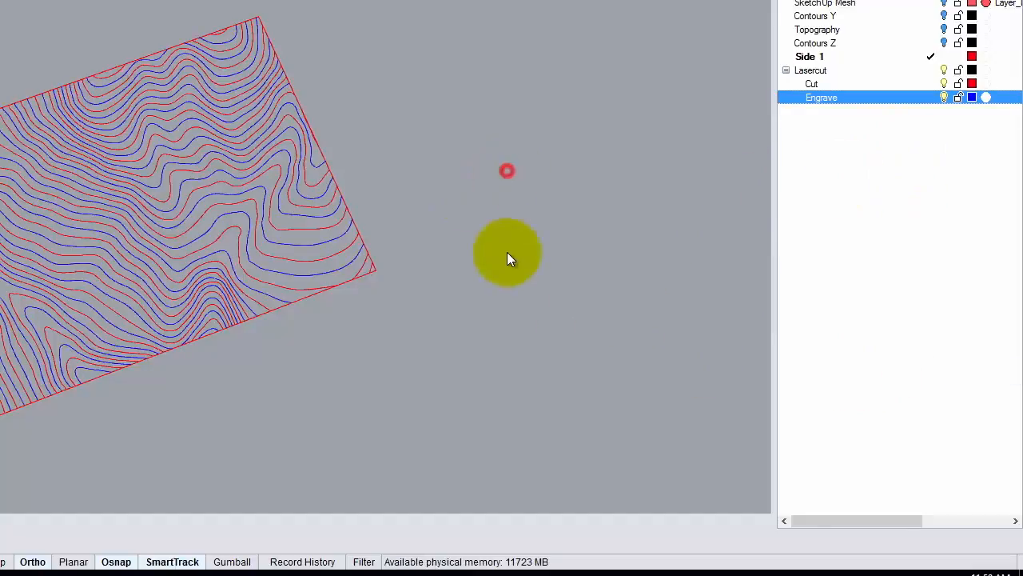
Copy the whole bordered contour map straight below the original, leaving a small gap between the two
{"action": "right_click_drag", "start_coordinate": [530, 307], "coordinate": [277, 281]}
{"action": "scroll", "coordinate": [277, 274], "scroll_direction": "up", "scroll_amount": 2}
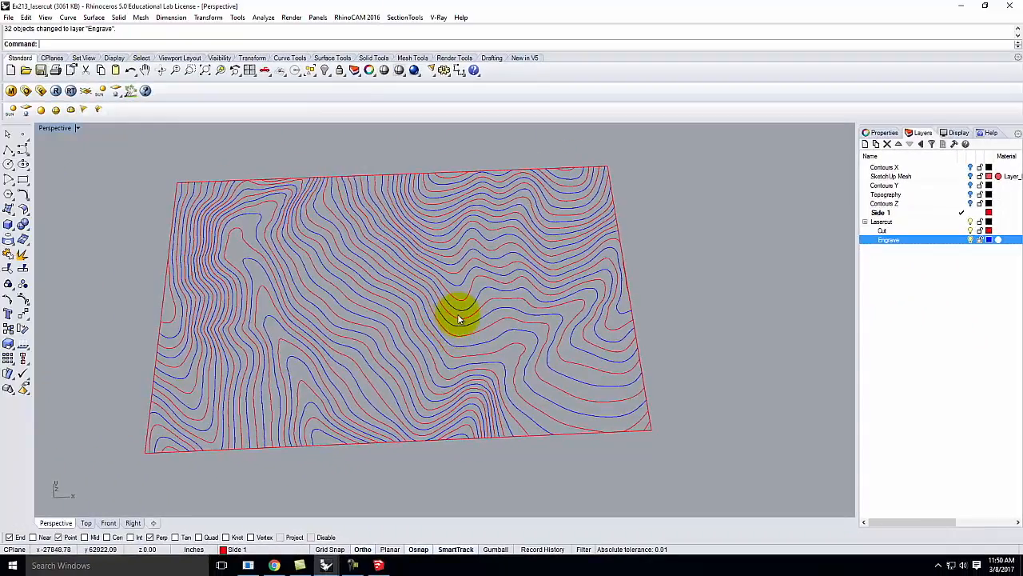
{"action": "scroll", "coordinate": [459, 319], "scroll_direction": "down", "scroll_amount": 3}
{"action": "left_click_drag", "start_coordinate": [220, 228], "coordinate": [528, 434]}
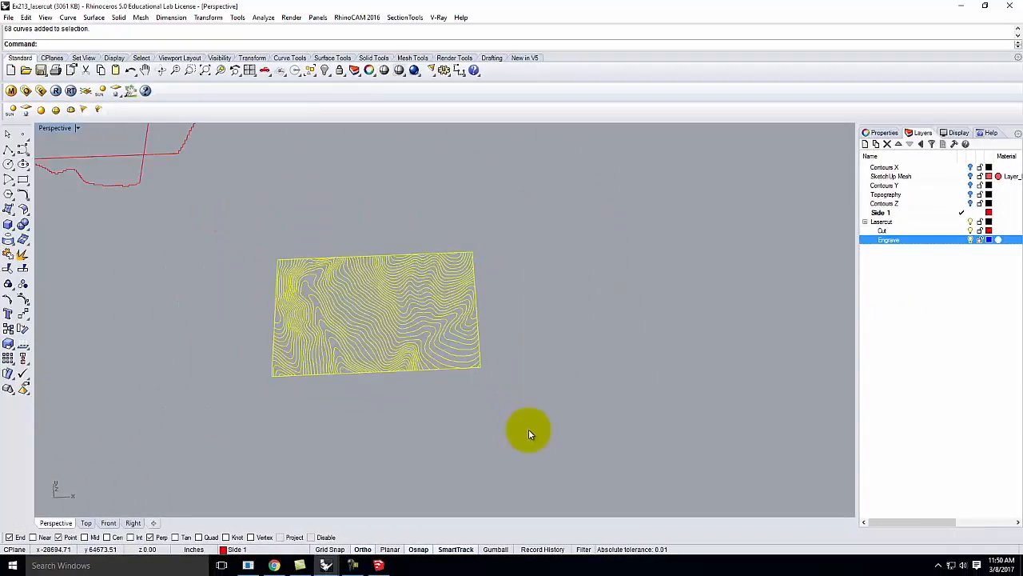
{"action": "type", "text": "copy"}
{"action": "key", "text": "Return"}
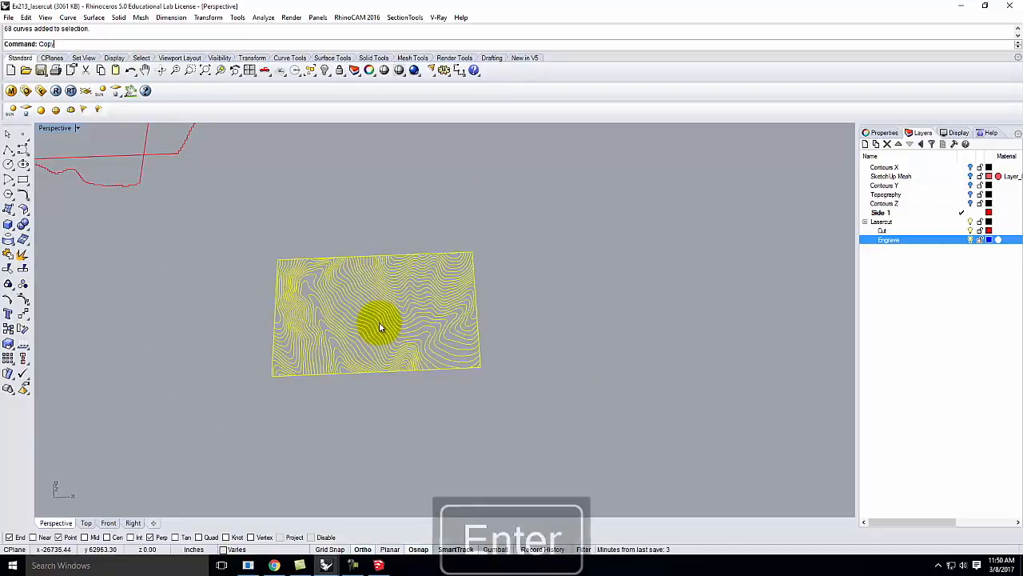
{"action": "left_click", "coordinate": [514, 250]}
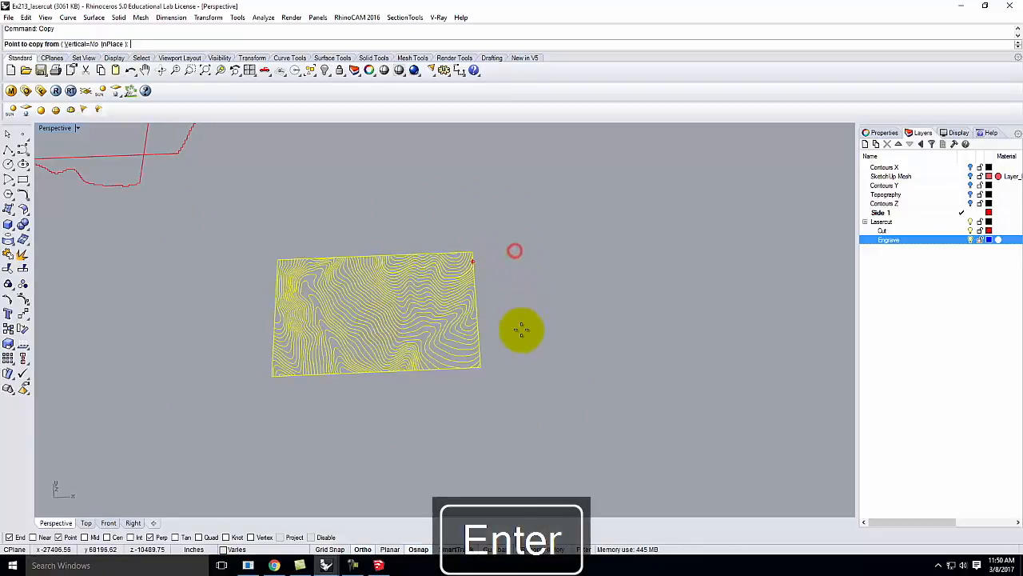
{"action": "left_click", "coordinate": [499, 287]}
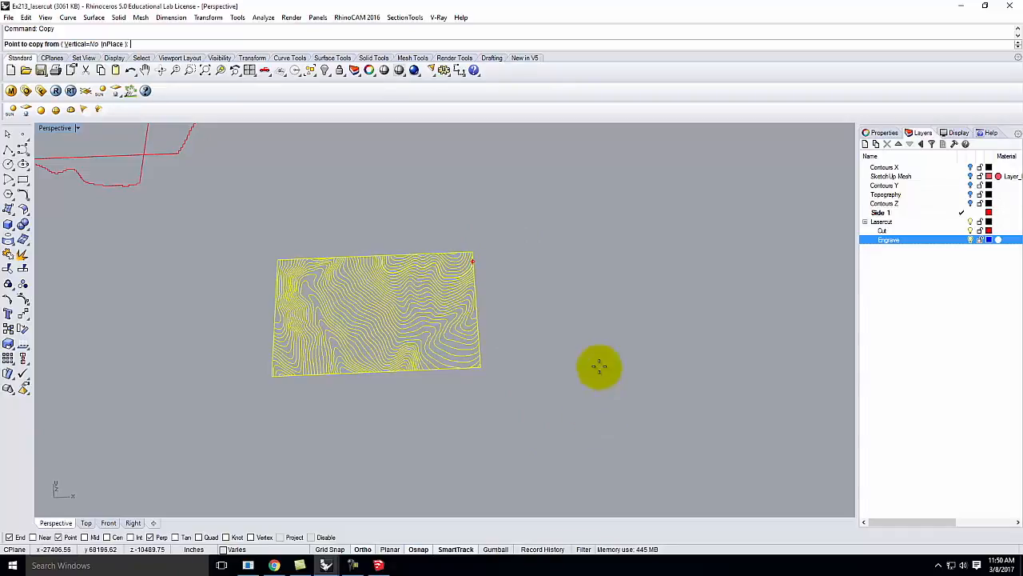
{"action": "left_click", "coordinate": [471, 249]}
{"action": "left_click", "coordinate": [499, 391]}
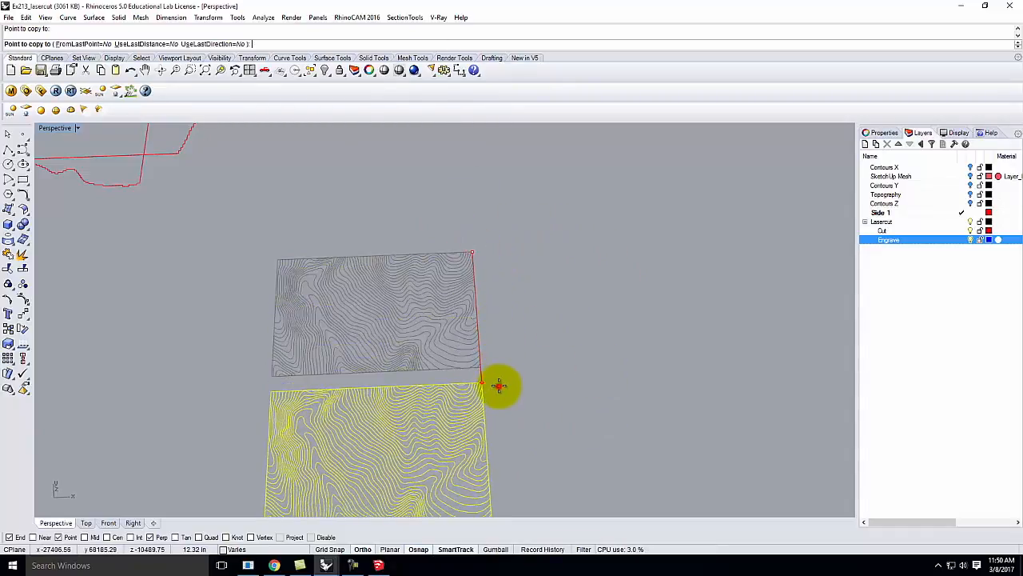
{"action": "key", "text": "Escape"}
{"action": "scroll", "coordinate": [480, 246], "scroll_direction": "down", "scroll_amount": 2}
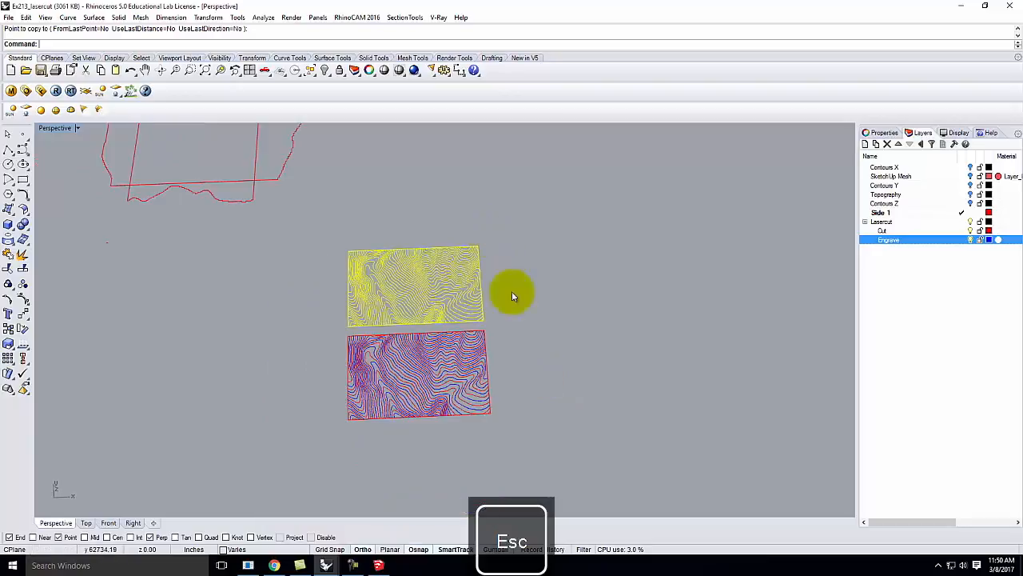
{"action": "left_click", "coordinate": [517, 349]}
Examine how cut and engrave contours alternate across the copied map, especially around the small hill at its lower edge
{"action": "scroll", "coordinate": [402, 345], "scroll_direction": "up", "scroll_amount": 3}
{"action": "scroll", "coordinate": [394, 379], "scroll_direction": "up", "scroll_amount": 1}
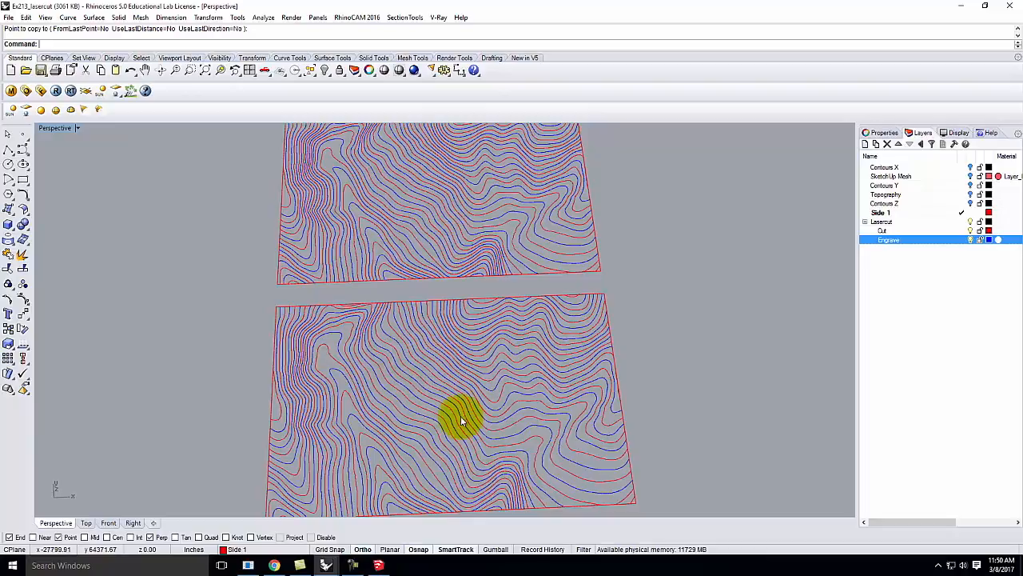
{"action": "scroll", "coordinate": [404, 491], "scroll_direction": "down", "scroll_amount": 2}
{"action": "scroll", "coordinate": [423, 456], "scroll_direction": "up", "scroll_amount": 4}
{"action": "scroll", "coordinate": [423, 456], "scroll_direction": "up", "scroll_amount": 2}
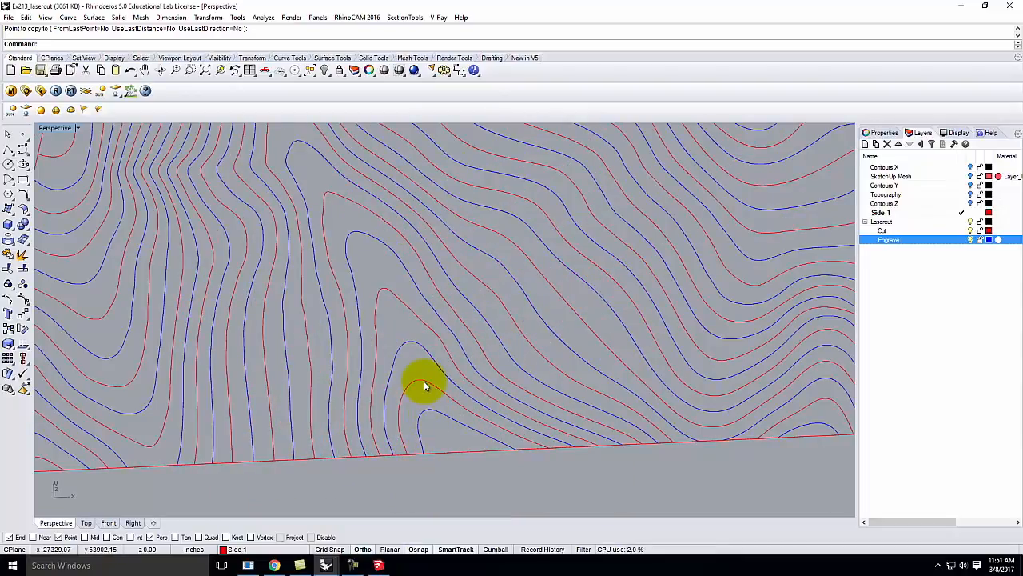
{"action": "scroll", "coordinate": [391, 406], "scroll_direction": "down", "scroll_amount": 5}
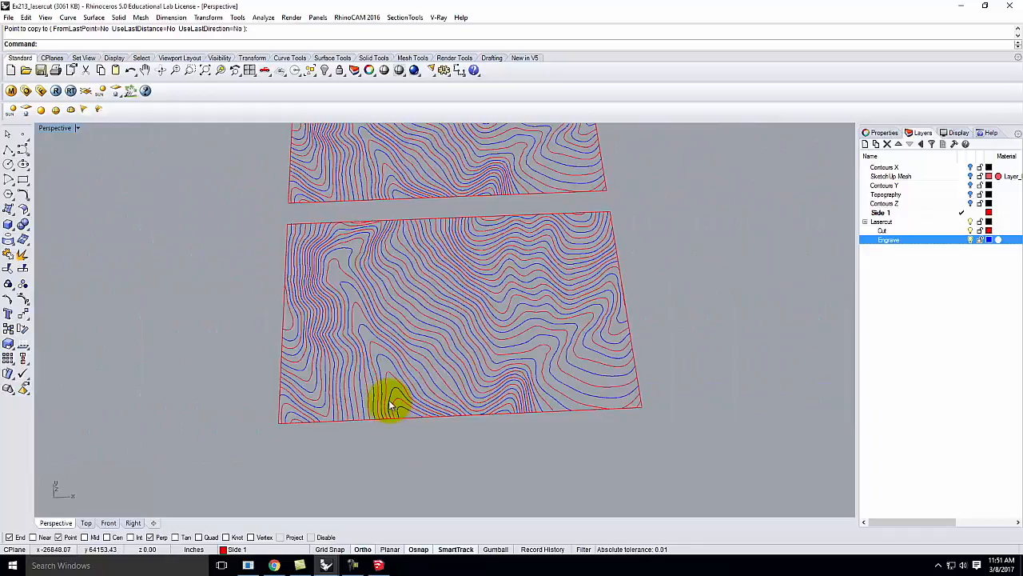
{"action": "scroll", "coordinate": [348, 220], "scroll_direction": "up", "scroll_amount": 5}
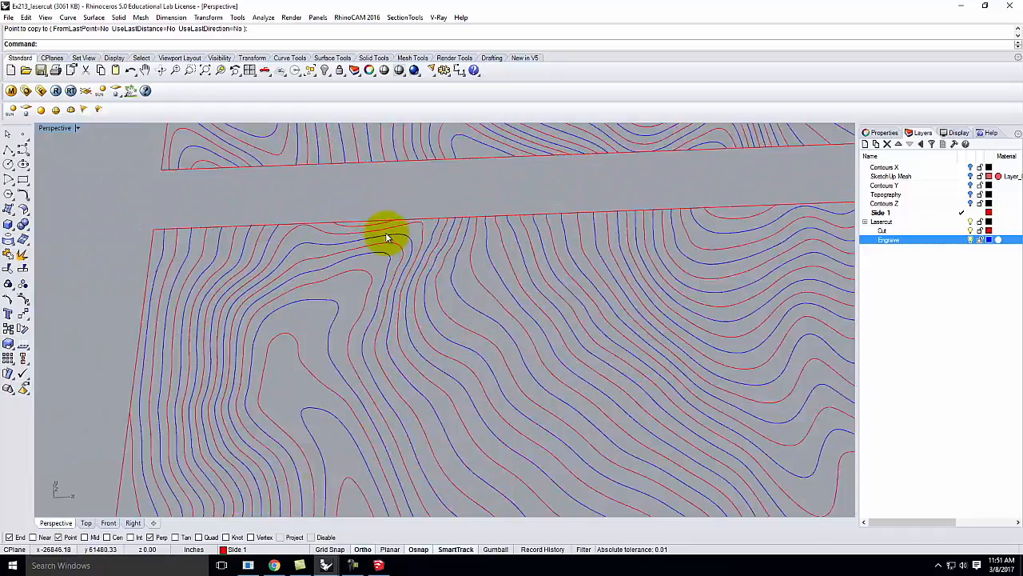
Move the short contour along the original map's upper edge, near the upper-left corner, to the Engrave layer
{"action": "scroll", "coordinate": [382, 234], "scroll_direction": "up", "scroll_amount": 1}
{"action": "left_click", "coordinate": [373, 226]}
{"action": "scroll", "coordinate": [370, 421], "scroll_direction": "down", "scroll_amount": 4}
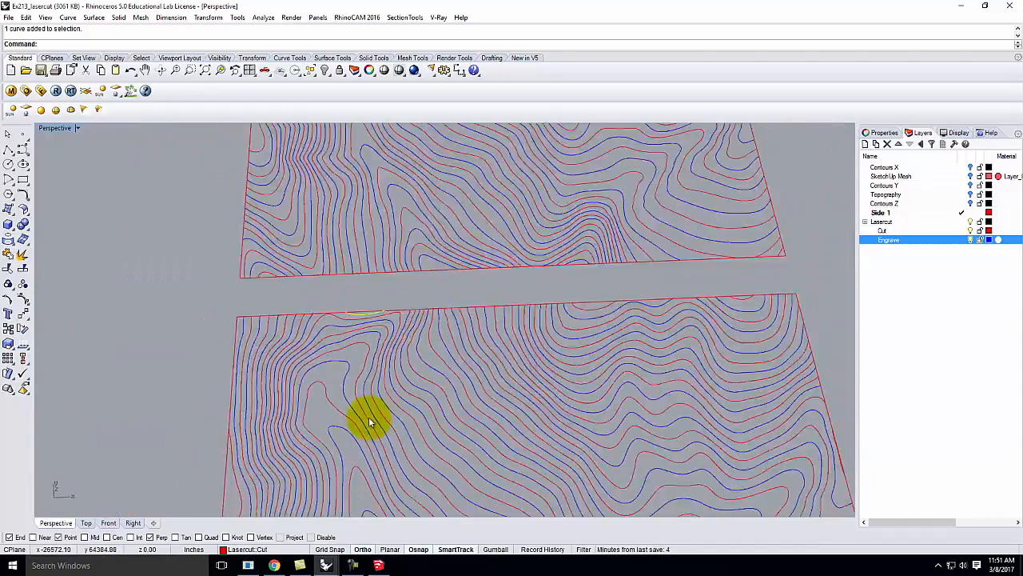
{"action": "scroll", "coordinate": [368, 392], "scroll_direction": "down", "scroll_amount": 2}
{"action": "scroll", "coordinate": [369, 210], "scroll_direction": "up", "scroll_amount": 6}
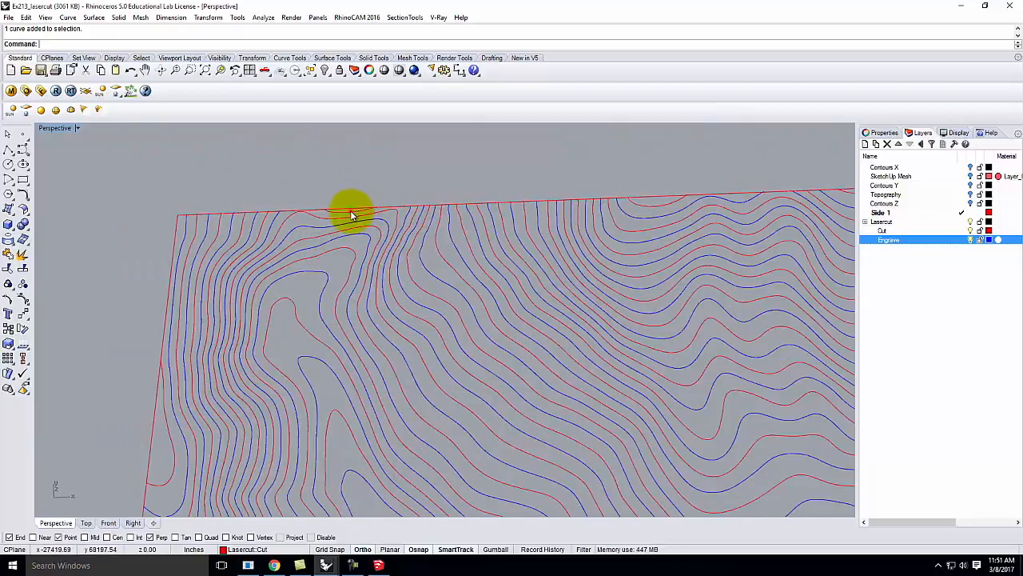
{"action": "right_click", "coordinate": [893, 241]}
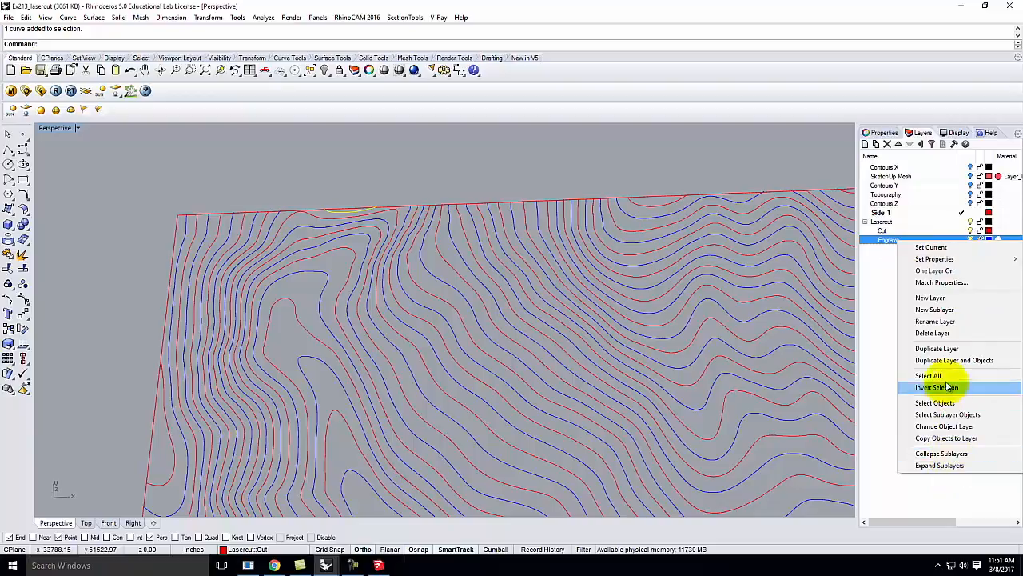
{"action": "left_click", "coordinate": [946, 427]}
{"action": "left_click", "coordinate": [426, 179]}
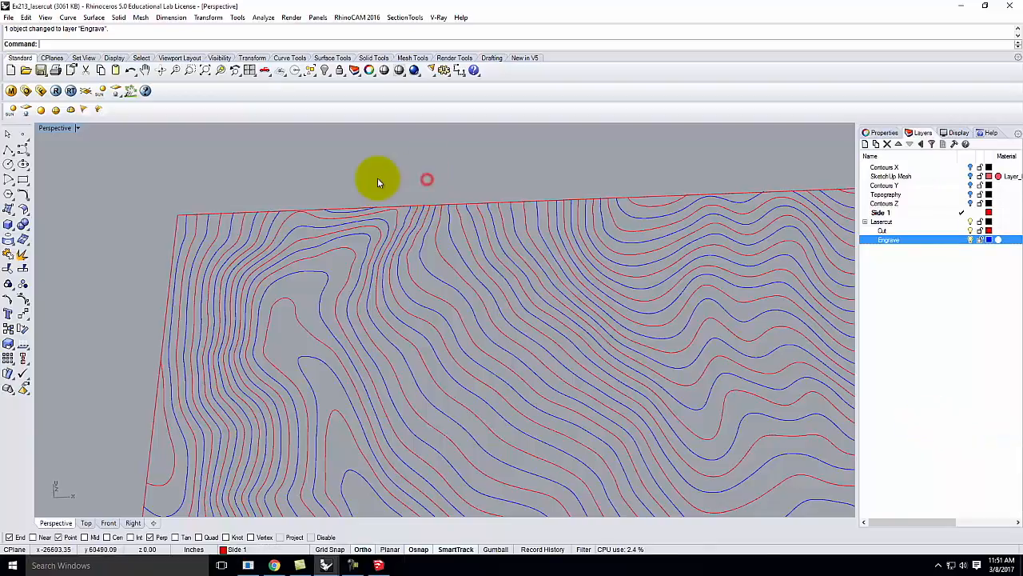
Select all the curves of the lower copy of the contour map and move them to the Cut layer
{"action": "scroll", "coordinate": [330, 170], "scroll_direction": "down", "scroll_amount": 6}
{"action": "right_click_drag", "start_coordinate": [479, 254], "coordinate": [486, 279]}
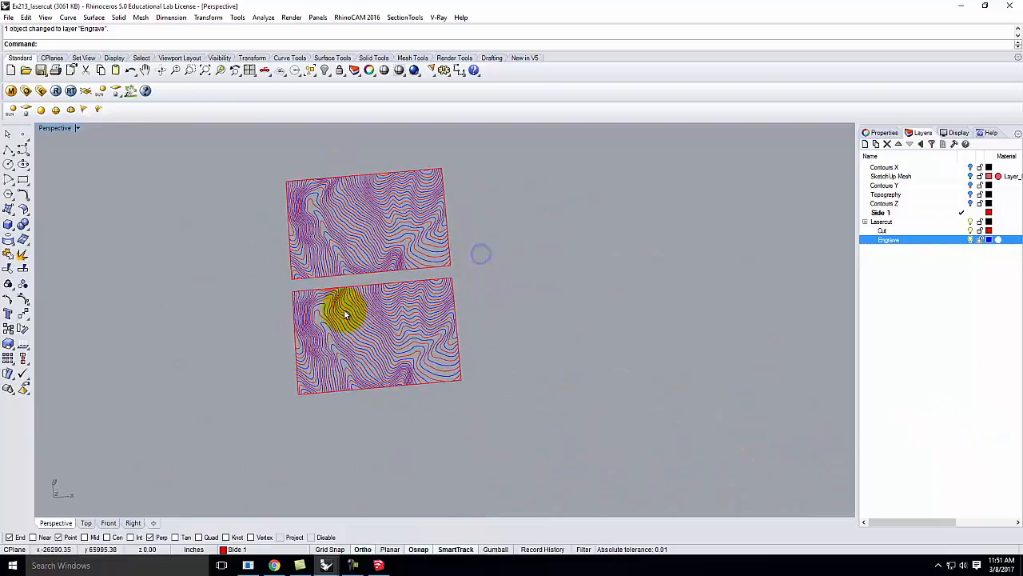
{"action": "scroll", "coordinate": [345, 314], "scroll_direction": "up", "scroll_amount": 2}
{"action": "scroll", "coordinate": [494, 319], "scroll_direction": "up", "scroll_amount": 2}
{"action": "right_click_drag", "start_coordinate": [512, 325], "coordinate": [506, 326]}
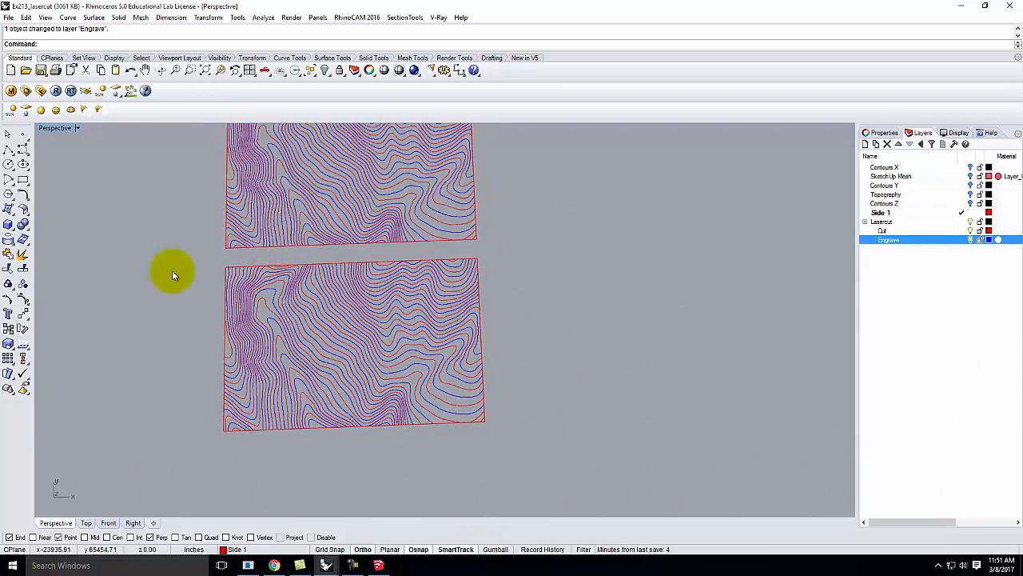
{"action": "left_click_drag", "start_coordinate": [197, 257], "coordinate": [567, 455]}
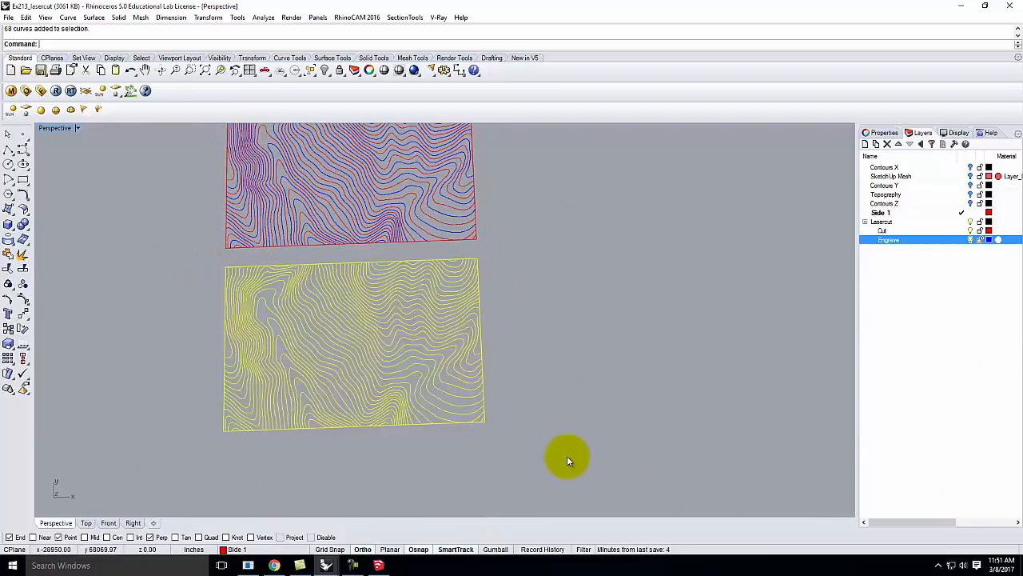
{"action": "right_click", "coordinate": [896, 231]}
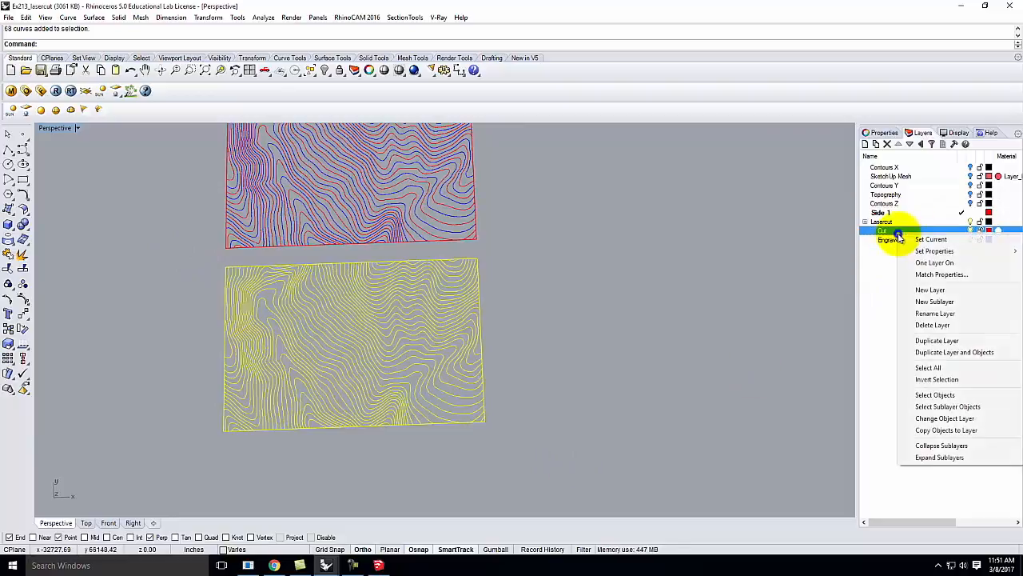
{"action": "left_click", "coordinate": [966, 418]}
{"action": "left_click", "coordinate": [624, 399]}
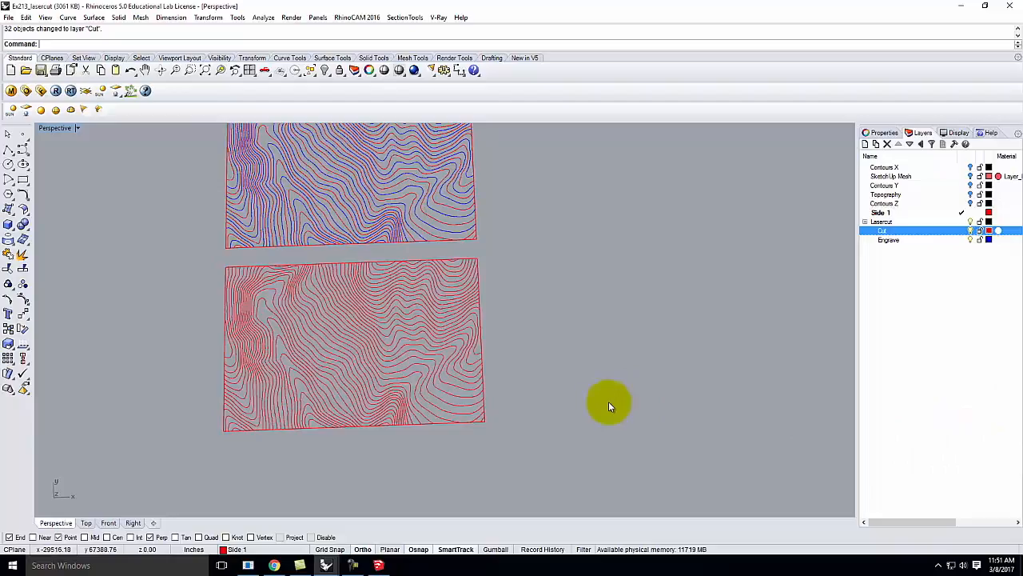
Select every second contour of the small hill at the lower copy's bottom edge, starting with the second one, opposite to the original's engraved set
{"action": "scroll", "coordinate": [280, 434], "scroll_direction": "up", "scroll_amount": 5}
{"action": "scroll", "coordinate": [384, 449], "scroll_direction": "down", "scroll_amount": 5}
{"action": "scroll", "coordinate": [417, 312], "scroll_direction": "down", "scroll_amount": 5}
{"action": "scroll", "coordinate": [358, 193], "scroll_direction": "up", "scroll_amount": 7}
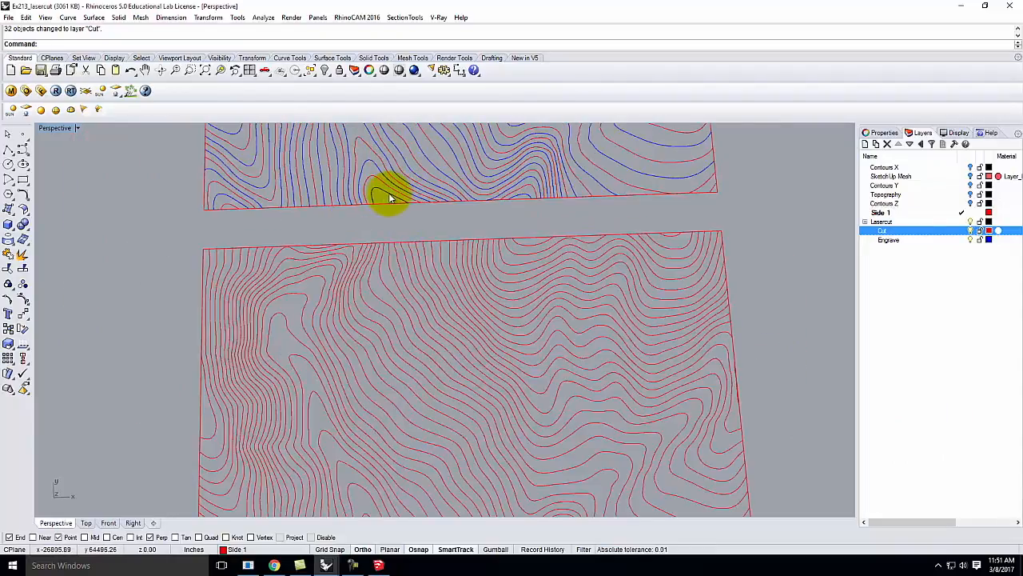
{"action": "scroll", "coordinate": [392, 186], "scroll_direction": "down", "scroll_amount": 5}
{"action": "scroll", "coordinate": [397, 288], "scroll_direction": "up", "scroll_amount": 6}
{"action": "scroll", "coordinate": [393, 344], "scroll_direction": "up", "scroll_amount": 3}
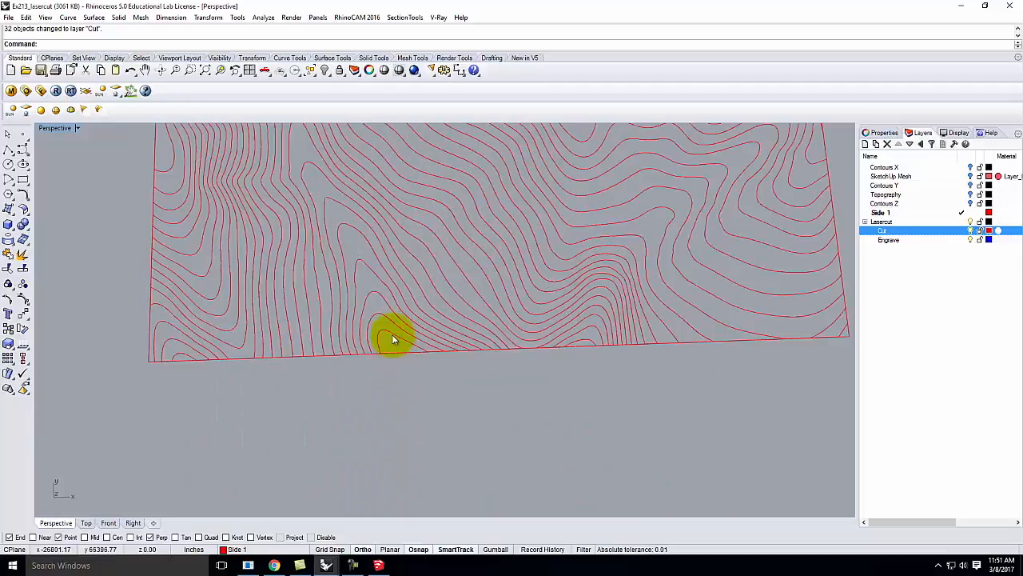
{"action": "left_click", "coordinate": [391, 318]}
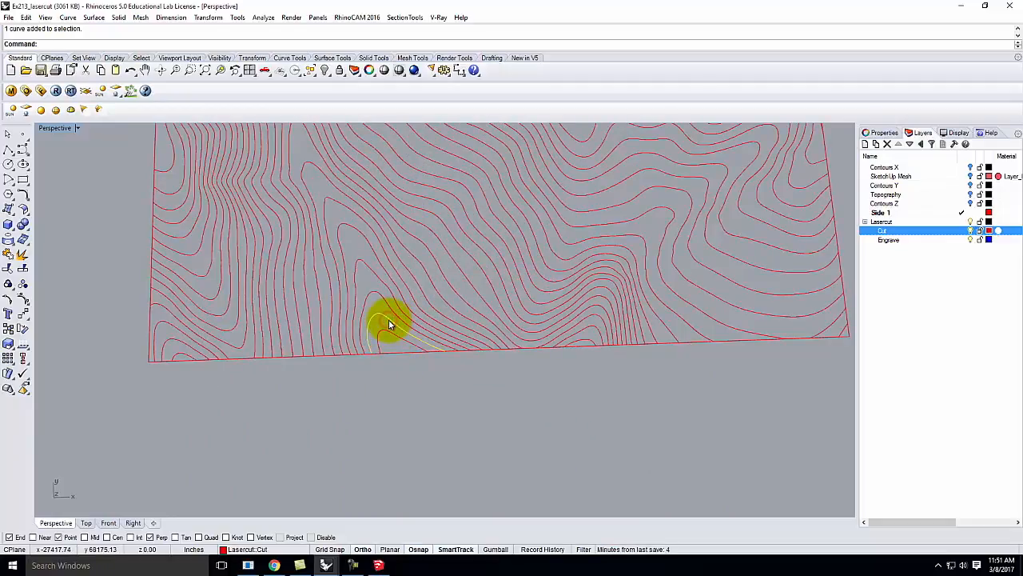
{"action": "left_click", "coordinate": [376, 275], "text": "shift"}
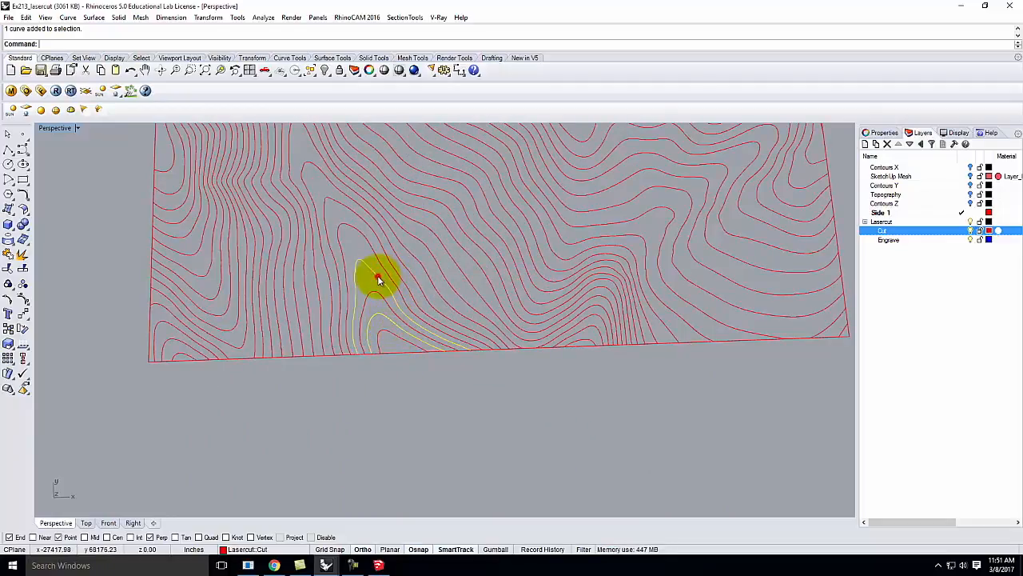
{"action": "left_click", "coordinate": [360, 217], "text": "shift"}
{"action": "left_click", "coordinate": [350, 186], "text": "shift"}
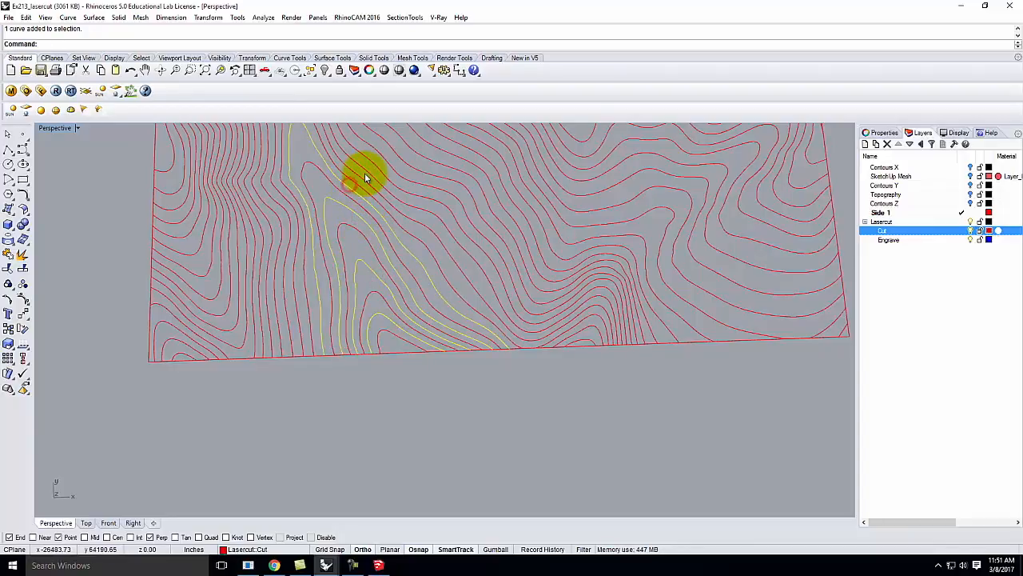
Add every second contour above the small hill to the selection, continuing up through the middle of the lower copy
{"action": "left_click", "coordinate": [366, 174], "text": "shift"}
{"action": "left_click", "coordinate": [377, 167], "text": "shift"}
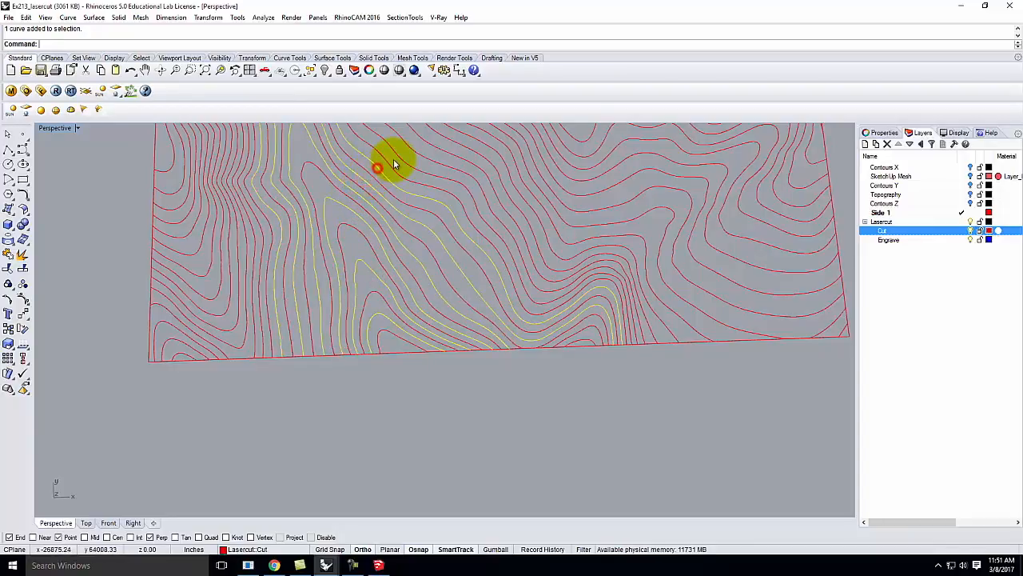
{"action": "left_click", "coordinate": [398, 159], "text": "shift"}
{"action": "left_click", "coordinate": [424, 144], "text": "shift"}
{"action": "left_click", "coordinate": [458, 133], "text": "shift"}
Add every second contour to the selection from the middle of the lower copy up to its upper-right area
{"action": "scroll", "coordinate": [344, 376], "scroll_direction": "down", "scroll_amount": 5}
{"action": "scroll", "coordinate": [335, 296], "scroll_direction": "up", "scroll_amount": 15}
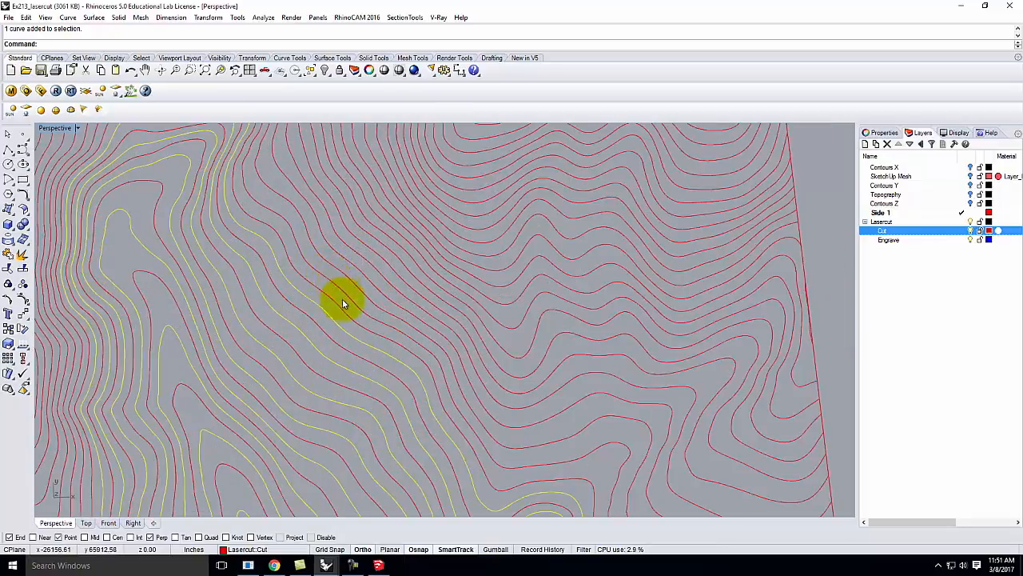
{"action": "left_click", "coordinate": [372, 280], "text": "shift"}
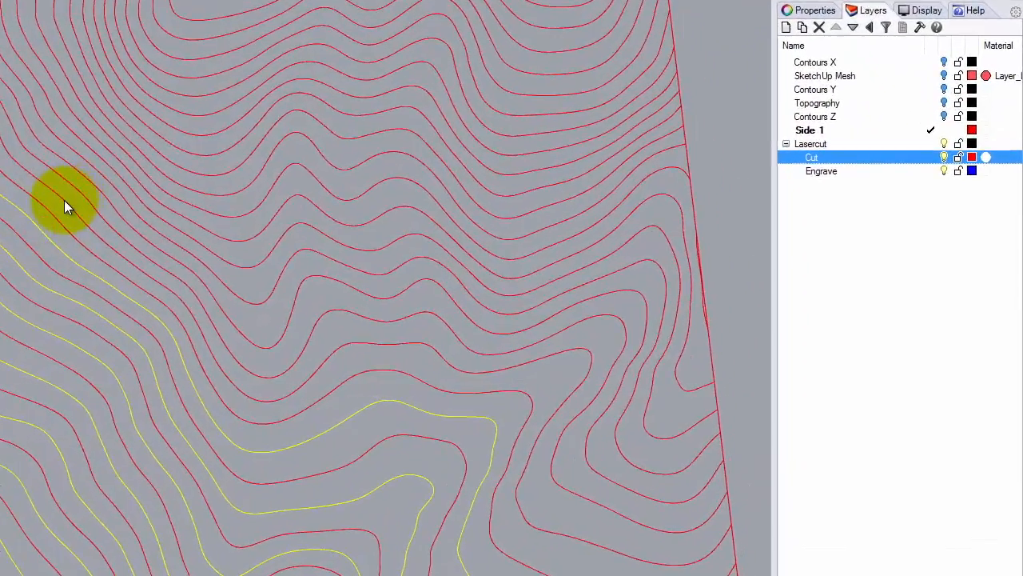
{"action": "left_click", "coordinate": [384, 260], "text": "shift"}
{"action": "left_click", "coordinate": [87, 174], "text": "shift"}
{"action": "left_click", "coordinate": [110, 159], "text": "shift"}
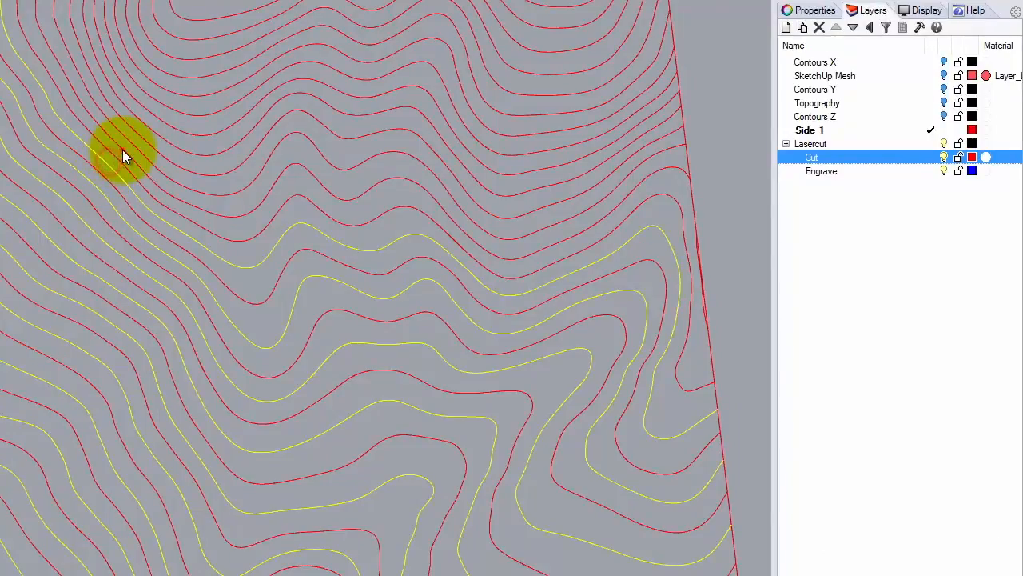
{"action": "left_click", "coordinate": [122, 150], "text": "shift"}
{"action": "left_click", "coordinate": [137, 142], "text": "shift"}
{"action": "left_click", "coordinate": [153, 110], "text": "shift"}
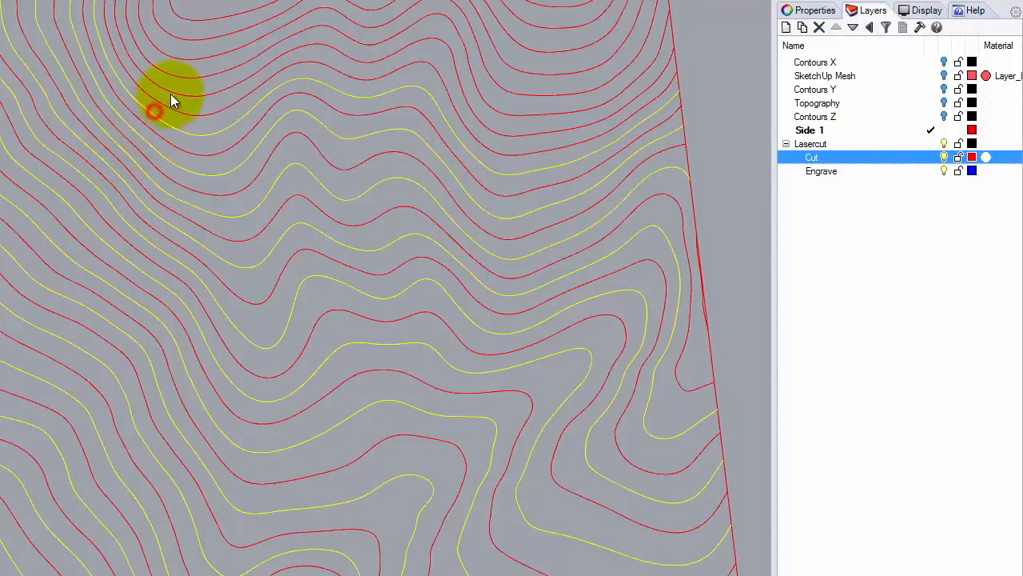
{"action": "left_click", "coordinate": [170, 93], "text": "shift"}
{"action": "left_click", "coordinate": [180, 60], "text": "shift"}
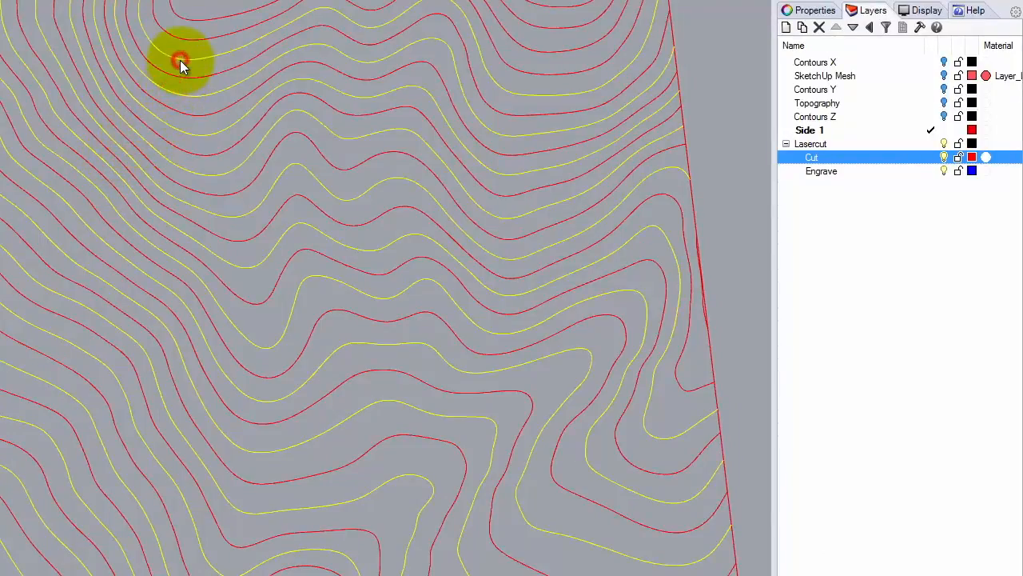
{"action": "left_click", "coordinate": [206, 22], "text": "shift"}
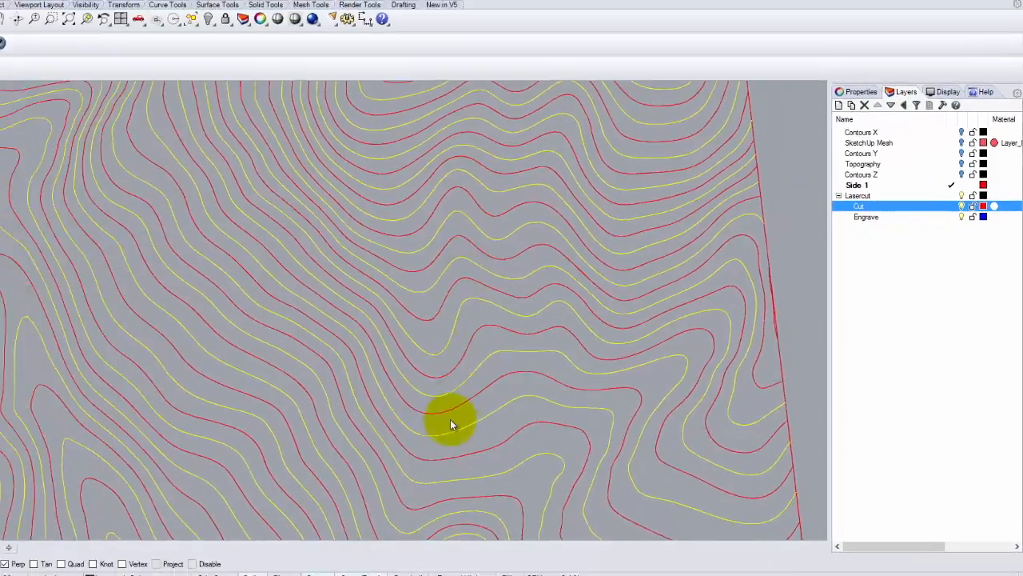
Add the remaining alternate contours in the lower copy's lower corners and along its left edge to the selection
{"action": "scroll", "coordinate": [363, 207], "scroll_direction": "down", "scroll_amount": 8}
{"action": "scroll", "coordinate": [353, 427], "scroll_direction": "up", "scroll_amount": 8}
{"action": "scroll", "coordinate": [574, 409], "scroll_direction": "up", "scroll_amount": 3}
{"action": "left_click", "coordinate": [525, 384]}
{"action": "scroll", "coordinate": [675, 412], "scroll_direction": "down", "scroll_amount": 5}
{"action": "scroll", "coordinate": [331, 398], "scroll_direction": "up", "scroll_amount": 5}
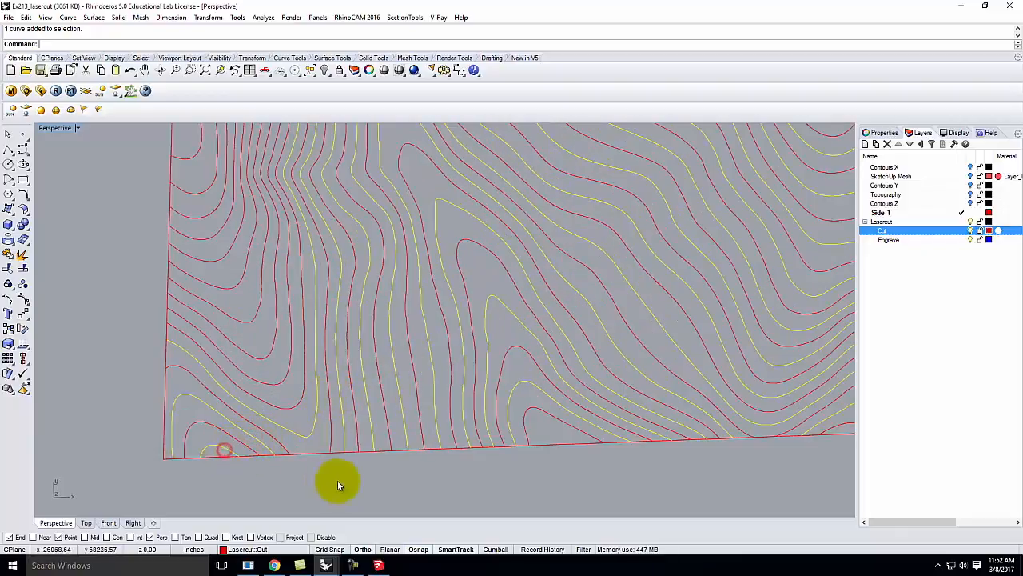
{"action": "scroll", "coordinate": [338, 480], "scroll_direction": "down", "scroll_amount": 2}
{"action": "left_click", "coordinate": [309, 412], "text": "shift"}
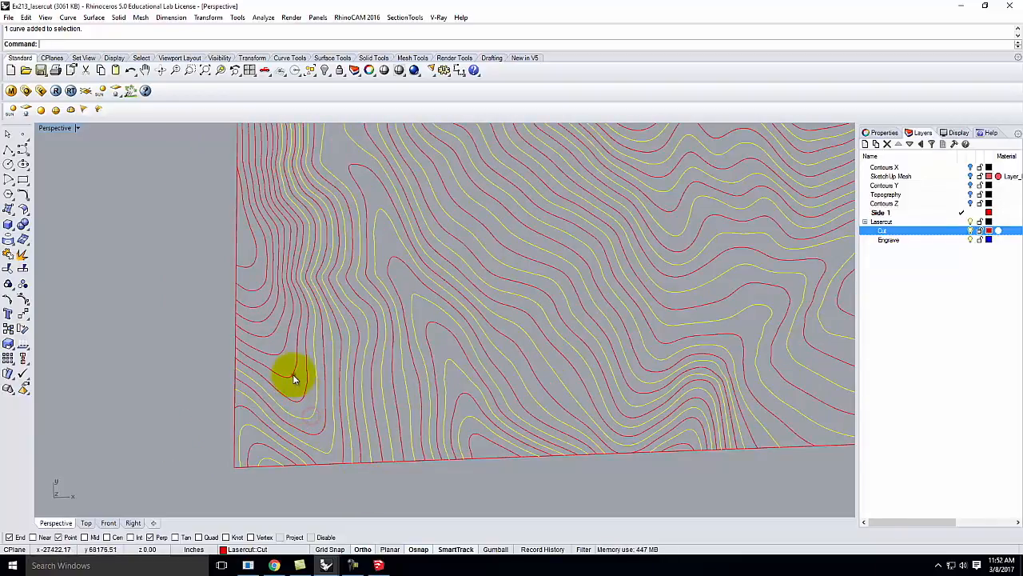
{"action": "left_click", "coordinate": [290, 374], "text": "shift"}
{"action": "left_click", "coordinate": [276, 327], "text": "shift"}
{"action": "left_click", "coordinate": [269, 294], "text": "shift"}
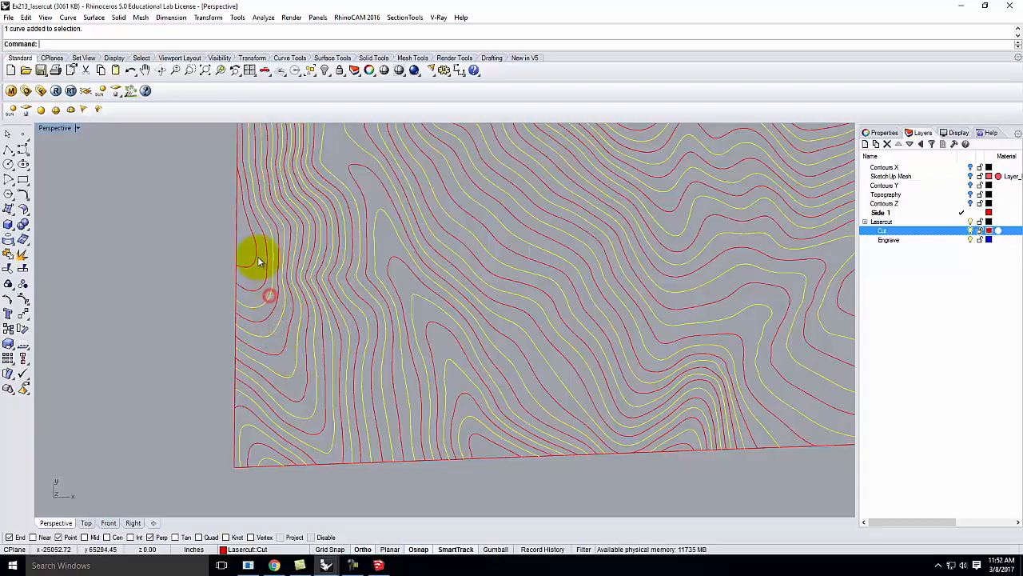
Check the alternating selection across the lower copy, move the selected contours to the Engrave layer, and deselect them
{"action": "scroll", "coordinate": [213, 389], "scroll_direction": "down", "scroll_amount": 2}
{"action": "scroll", "coordinate": [213, 388], "scroll_direction": "down", "scroll_amount": 4}
{"action": "scroll", "coordinate": [234, 242], "scroll_direction": "up", "scroll_amount": 7}
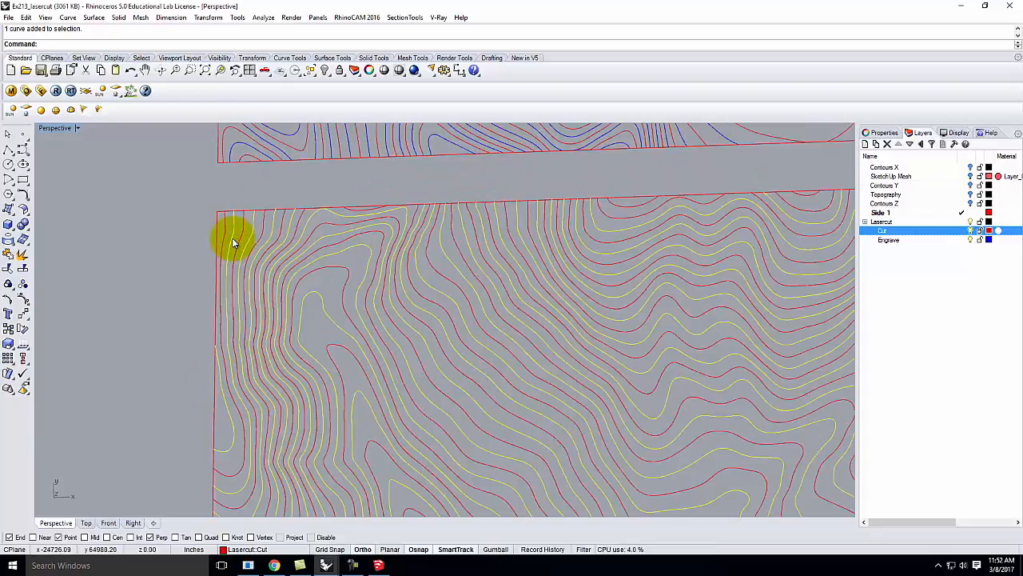
{"action": "scroll", "coordinate": [201, 224], "scroll_direction": "down", "scroll_amount": 4}
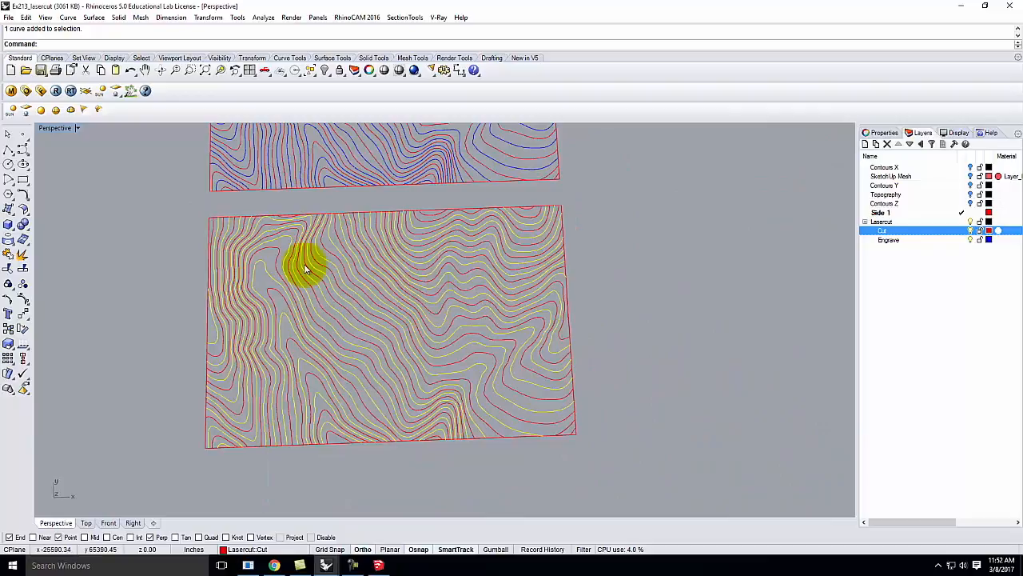
{"action": "scroll", "coordinate": [303, 267], "scroll_direction": "up", "scroll_amount": 2}
{"action": "scroll", "coordinate": [272, 264], "scroll_direction": "down", "scroll_amount": 2}
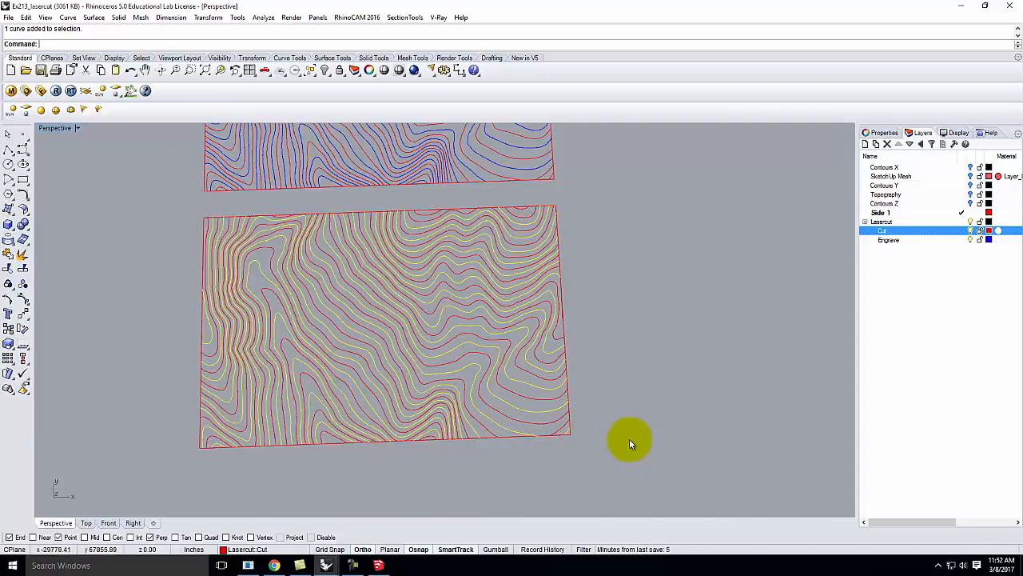
{"action": "scroll", "coordinate": [628, 439], "scroll_direction": "down", "scroll_amount": 3}
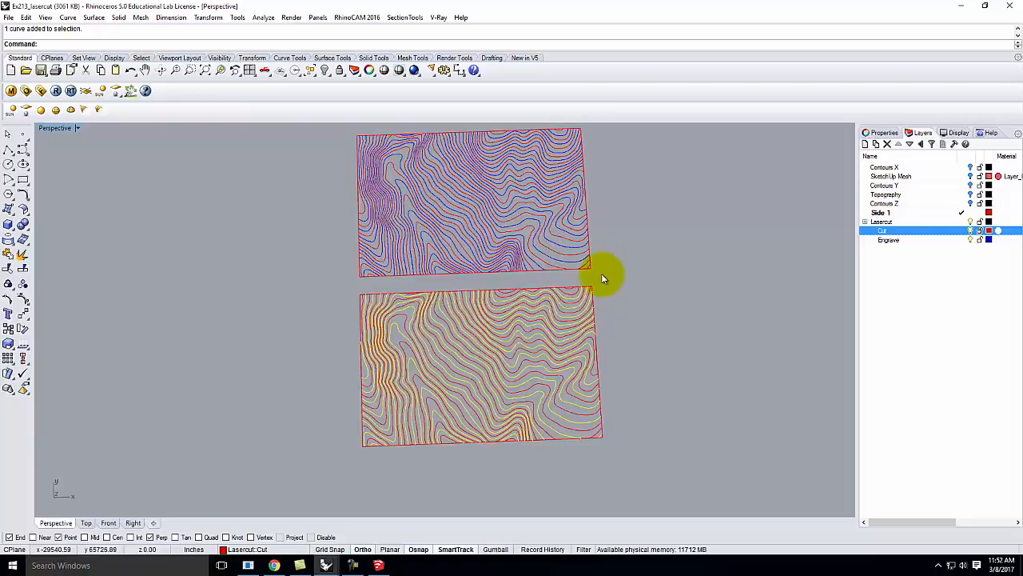
{"action": "scroll", "coordinate": [477, 459], "scroll_direction": "up", "scroll_amount": 5}
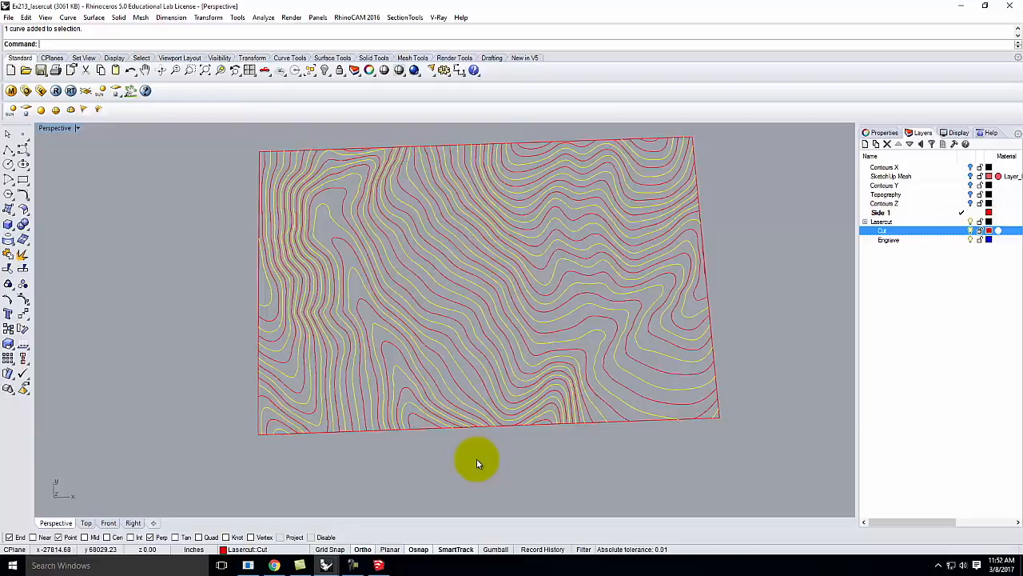
{"action": "scroll", "coordinate": [476, 459], "scroll_direction": "down", "scroll_amount": 2}
{"action": "right_click", "coordinate": [897, 241]}
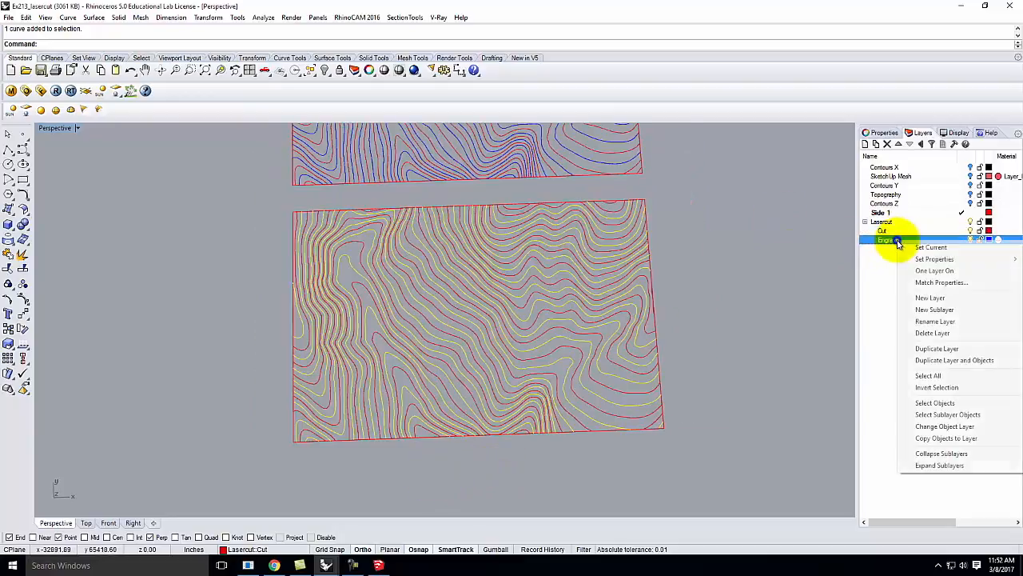
{"action": "left_click", "coordinate": [924, 427]}
{"action": "left_click", "coordinate": [712, 339]}
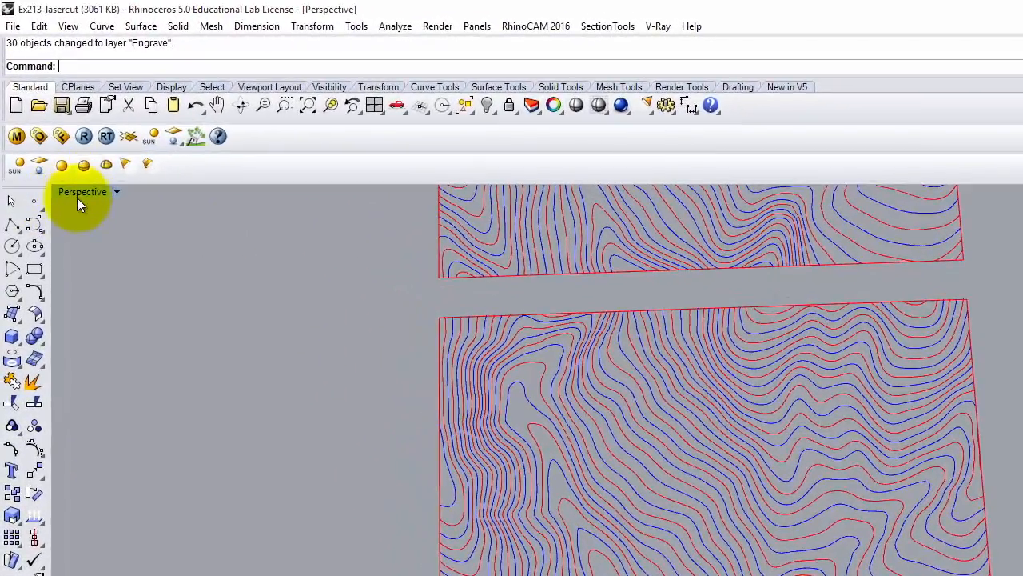
Switch to a maximized Top view, zoom to the extents, and window-zoom onto the two contour maps
{"action": "double_click", "coordinate": [75, 195]}
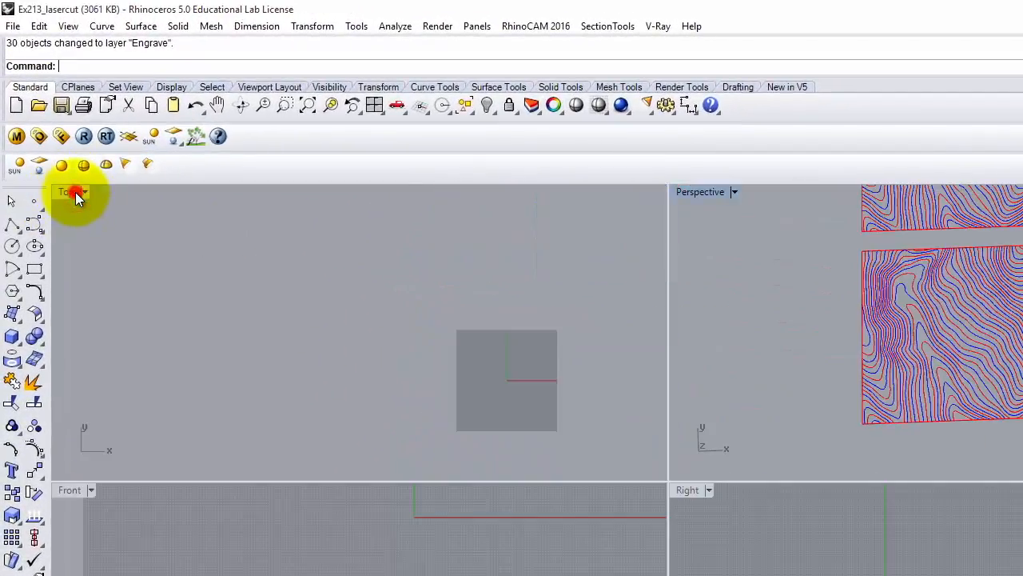
{"action": "double_click", "coordinate": [70, 191]}
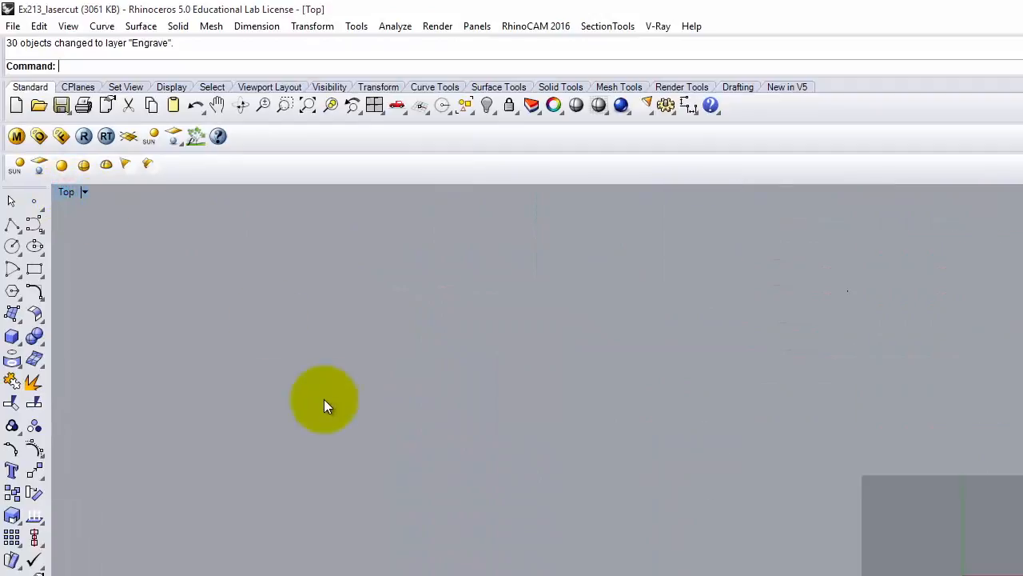
{"action": "type", "text": "Z"}
{"action": "key", "text": "Return"}
{"action": "type", "text": "e"}
{"action": "key", "text": "Return"}
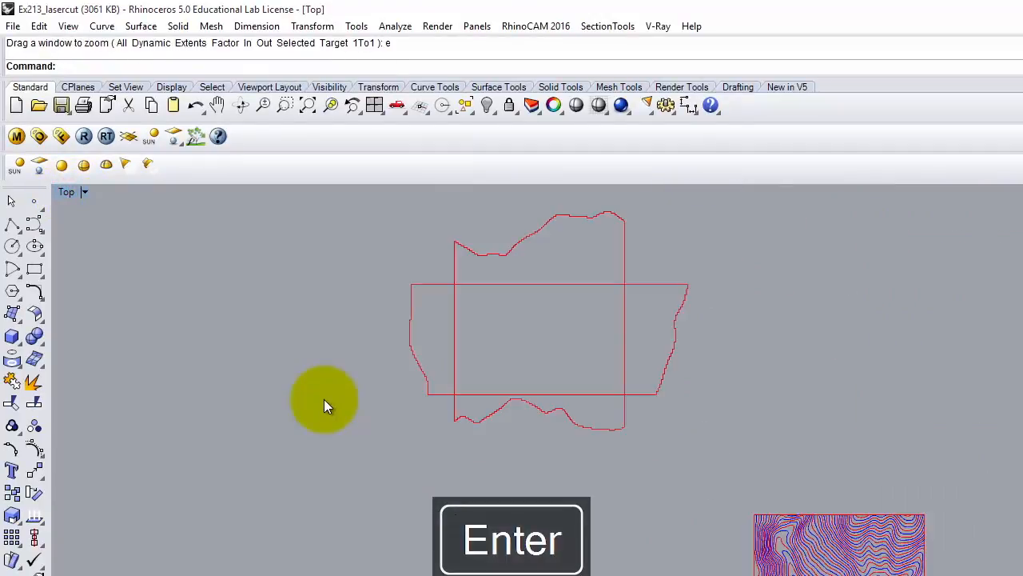
{"action": "key", "text": "Return"}
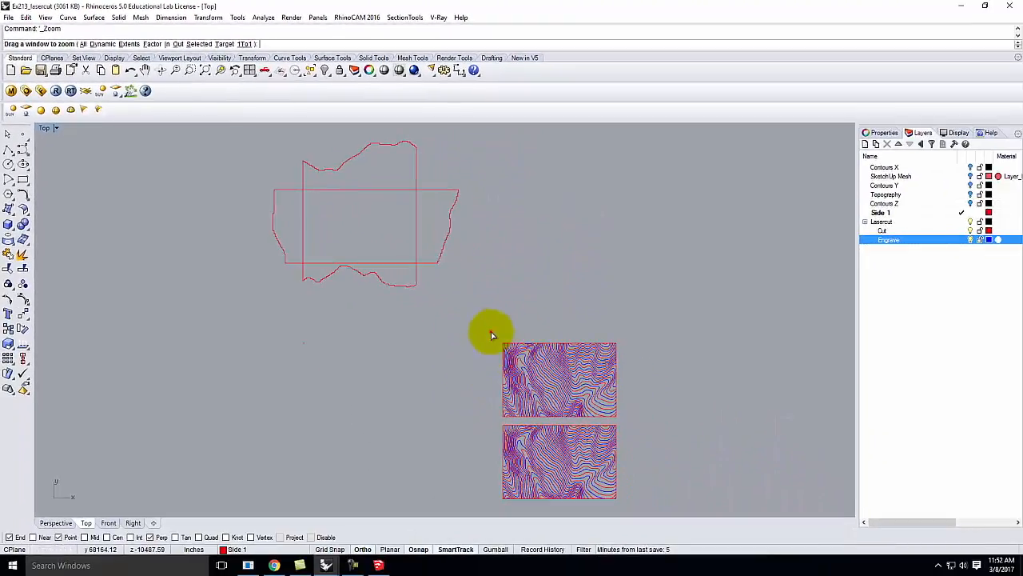
{"action": "left_click_drag", "start_coordinate": [489, 331], "coordinate": [651, 514]}
{"action": "scroll", "coordinate": [377, 429], "scroll_direction": "up", "scroll_amount": 1}
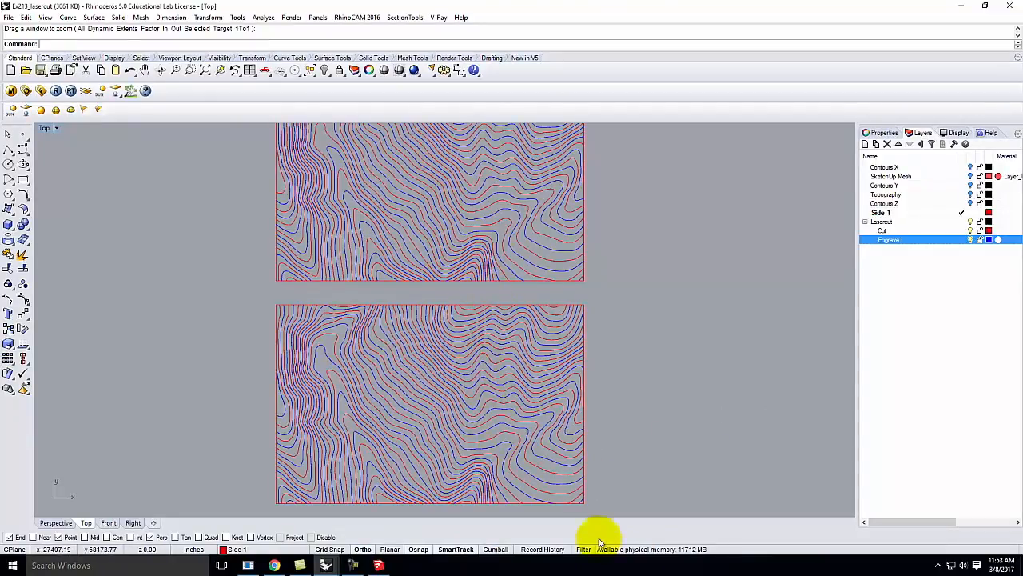
Move the second contour from the lower copy's lower-right corner to the Engrave layer
{"action": "scroll", "coordinate": [572, 501], "scroll_direction": "up", "scroll_amount": 3}
{"action": "left_click", "coordinate": [574, 499]}
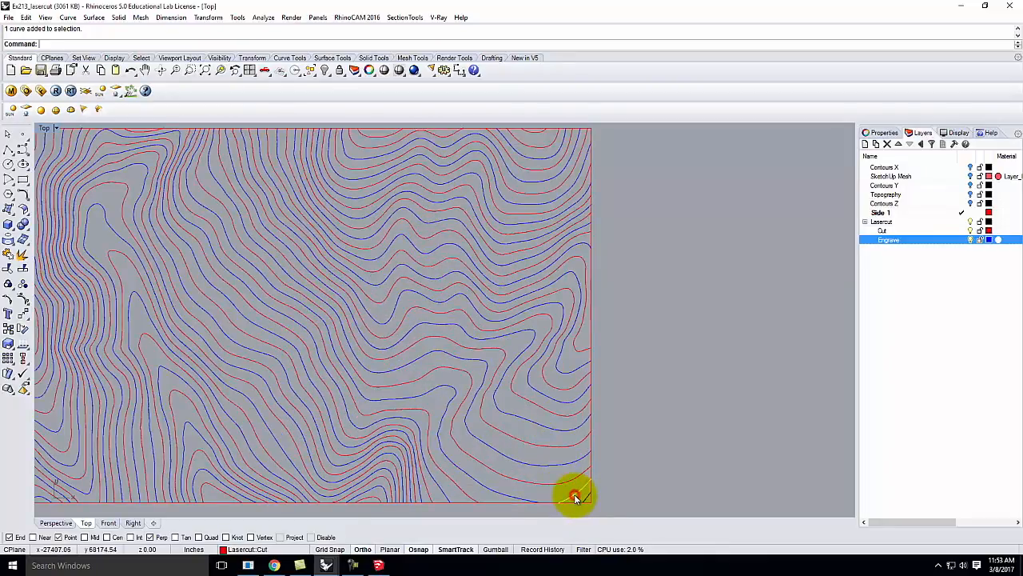
{"action": "right_click", "coordinate": [911, 240]}
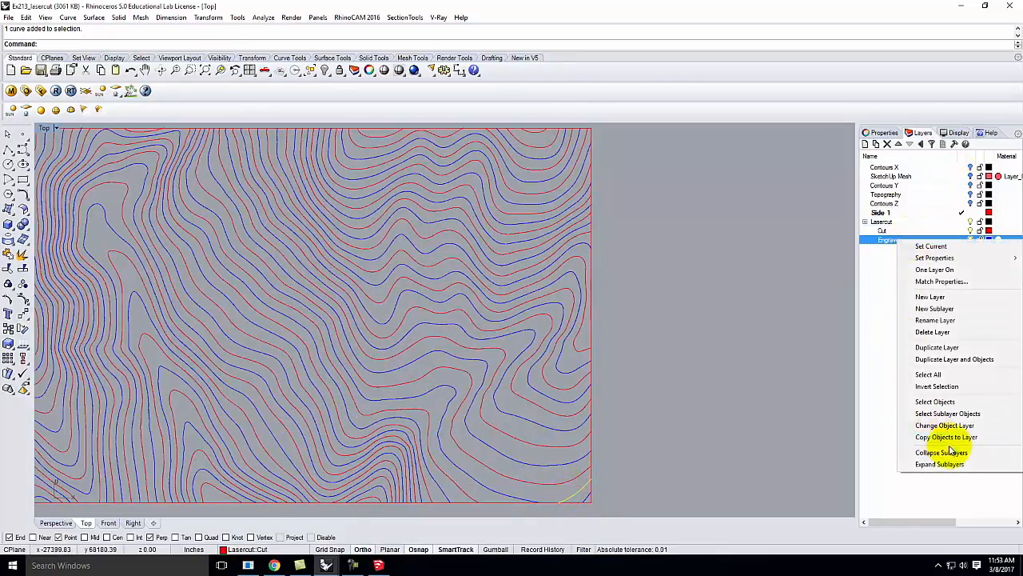
{"action": "left_click", "coordinate": [948, 426]}
{"action": "left_click", "coordinate": [674, 477]}
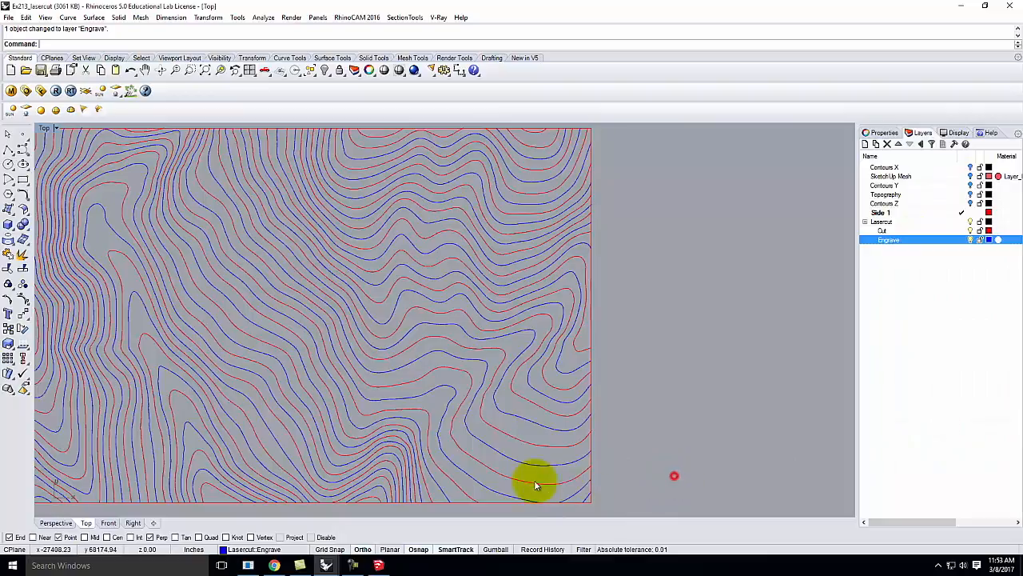
Move the tiny contour in the lower copy's lower-right corner to the Cut layer
{"action": "left_click", "coordinate": [587, 498]}
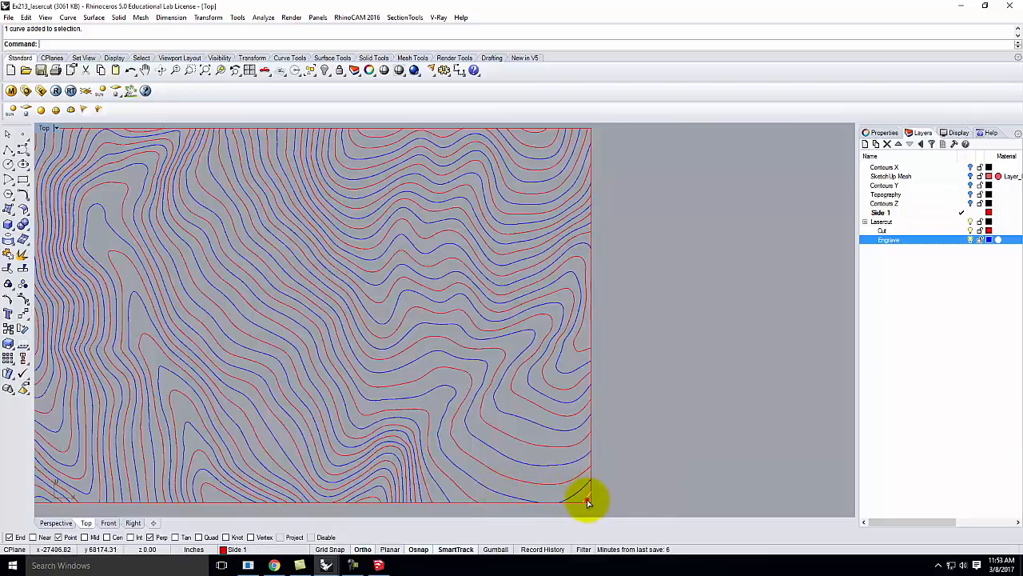
{"action": "right_click", "coordinate": [882, 230]}
{"action": "left_click", "coordinate": [931, 416]}
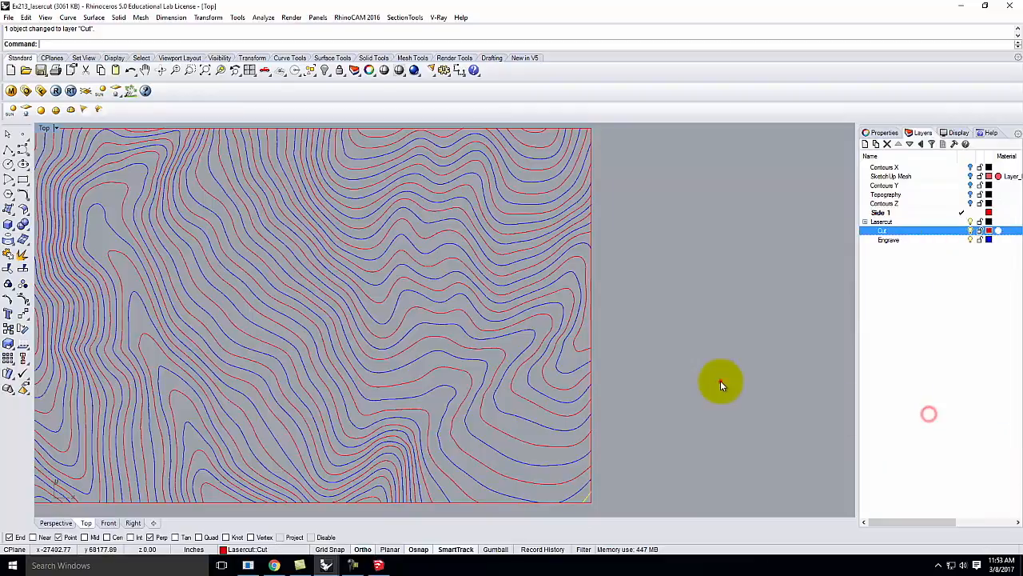
Move the tiny contour in the original map's lower-right corner to the Engrave layer
{"action": "scroll", "coordinate": [731, 388], "scroll_direction": "down", "scroll_amount": 3}
{"action": "scroll", "coordinate": [657, 231], "scroll_direction": "up", "scroll_amount": 3}
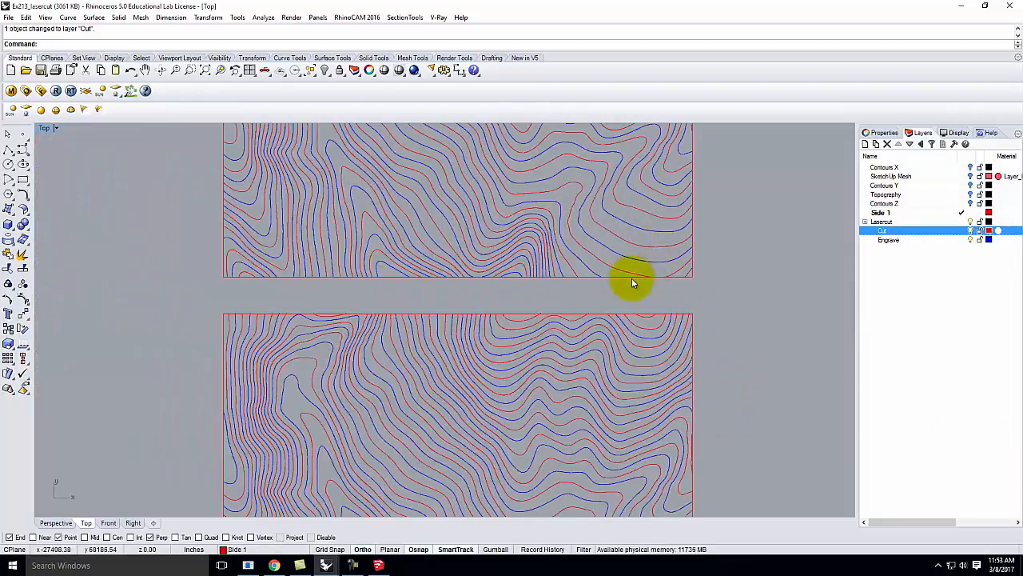
{"action": "left_click", "coordinate": [687, 275]}
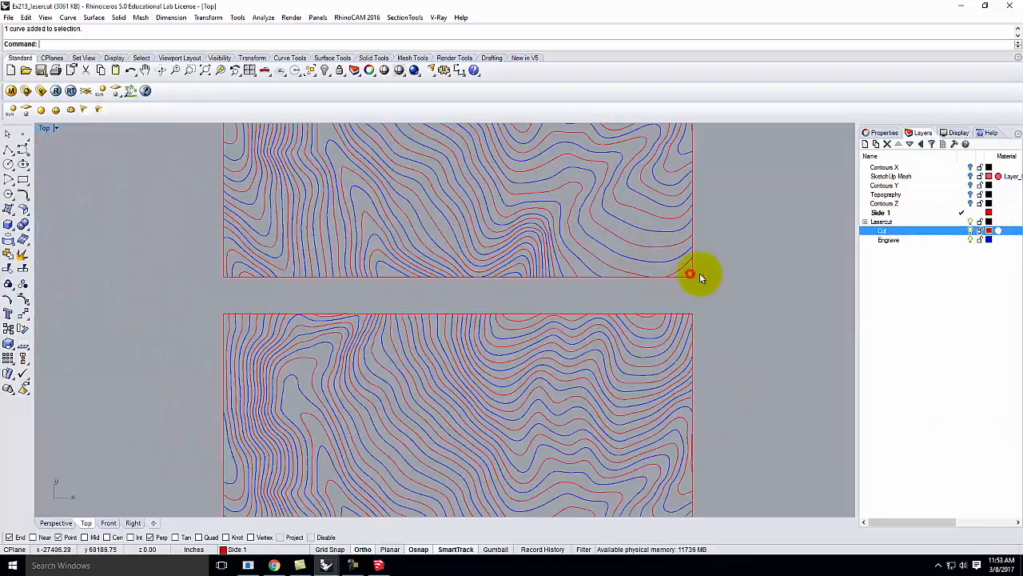
{"action": "right_click", "coordinate": [891, 240]}
{"action": "left_click", "coordinate": [939, 427]}
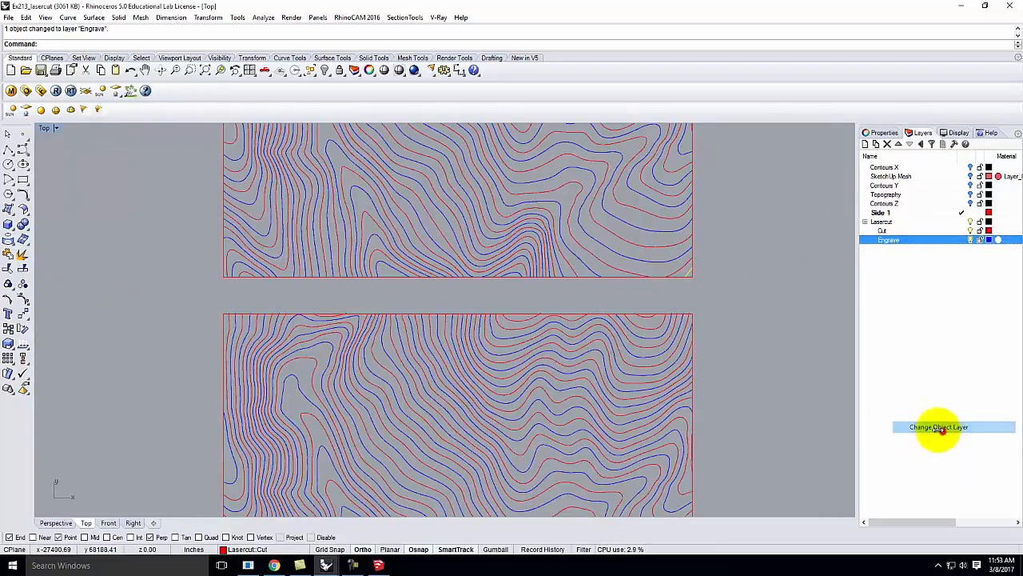
Move the two short innermost contours along the lower copy's upper edge, in its right half, to the Engrave layer
{"action": "scroll", "coordinate": [468, 294], "scroll_direction": "down", "scroll_amount": 2}
{"action": "scroll", "coordinate": [494, 335], "scroll_direction": "down", "scroll_amount": 1}
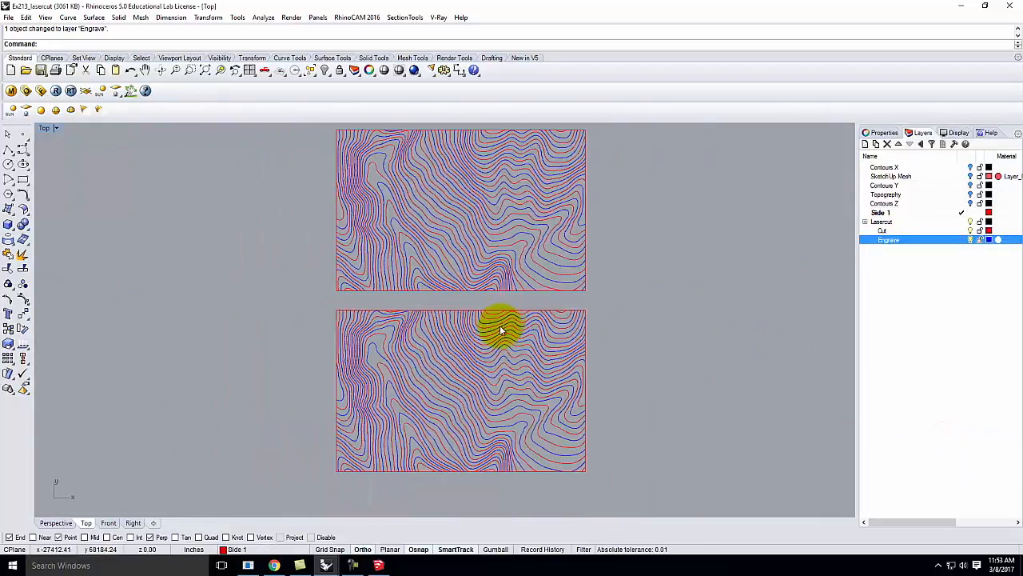
{"action": "scroll", "coordinate": [484, 323], "scroll_direction": "up", "scroll_amount": 1}
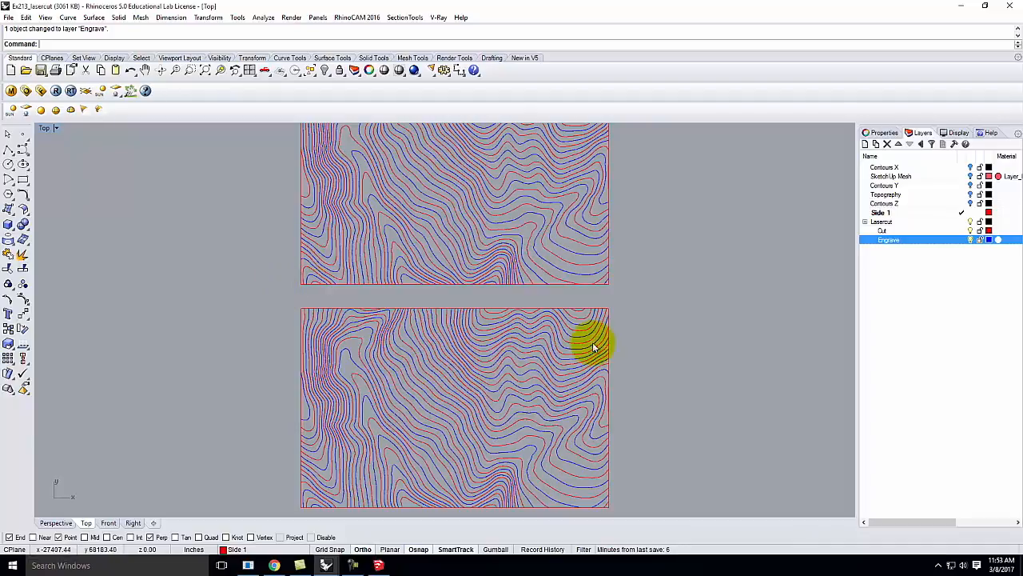
{"action": "scroll", "coordinate": [491, 350], "scroll_direction": "up", "scroll_amount": 3}
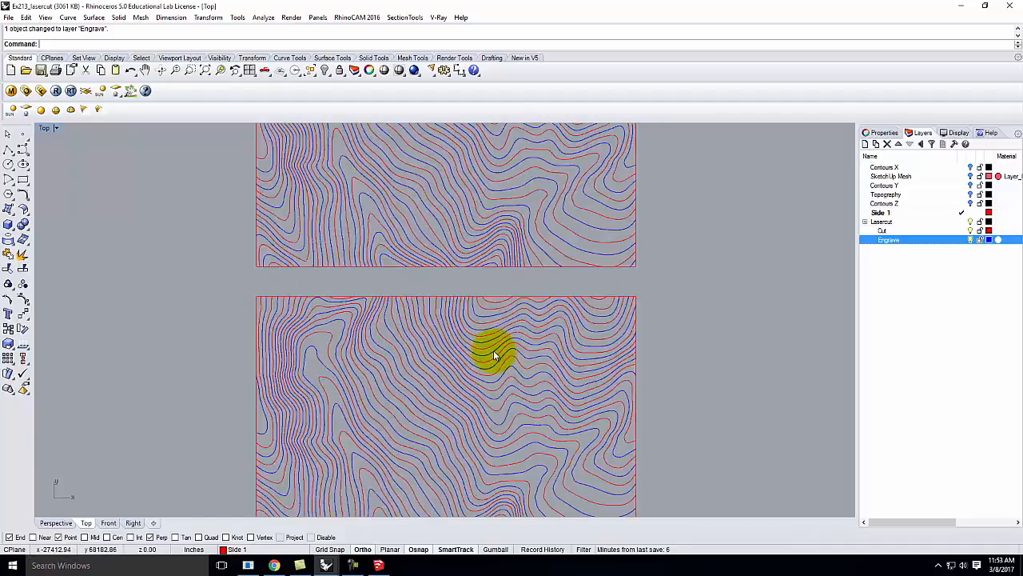
{"action": "left_click", "coordinate": [494, 281]}
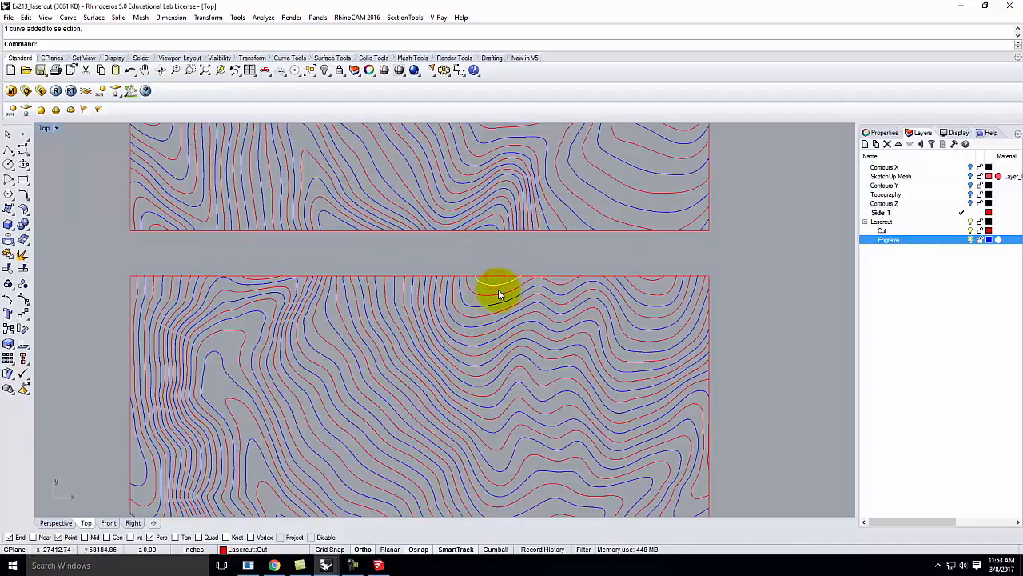
{"action": "left_click", "coordinate": [660, 284], "text": "shift"}
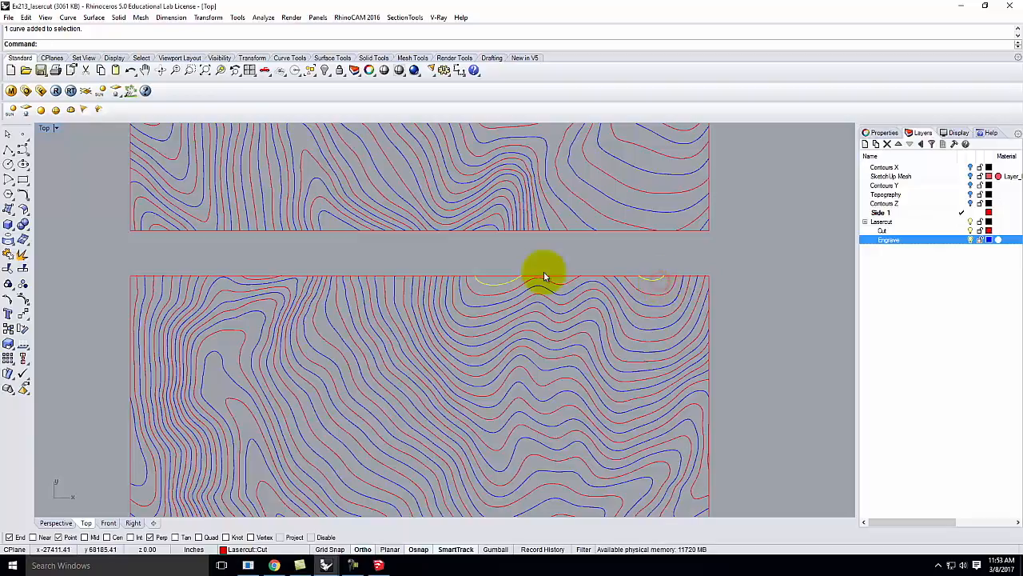
{"action": "right_click", "coordinate": [904, 239]}
{"action": "left_click", "coordinate": [927, 423]}
{"action": "left_click", "coordinate": [756, 316]}
{"action": "scroll", "coordinate": [652, 418], "scroll_direction": "down", "scroll_amount": 5}
{"action": "scroll", "coordinate": [589, 173], "scroll_direction": "up", "scroll_amount": 3}
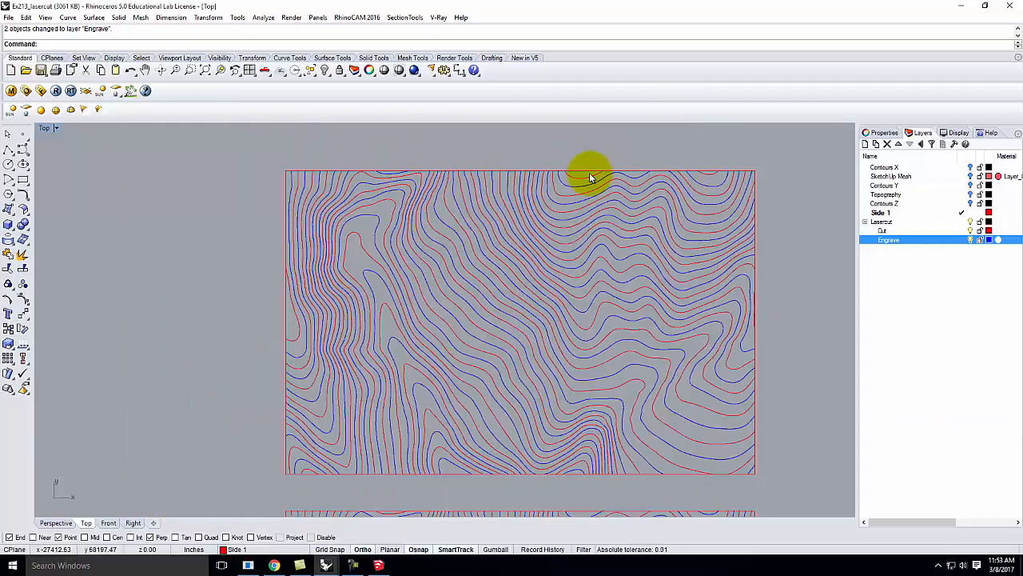
Move the four overlapping terrain profile outlines above the contour maps to the Cut layer
{"action": "scroll", "coordinate": [528, 183], "scroll_direction": "down", "scroll_amount": 3}
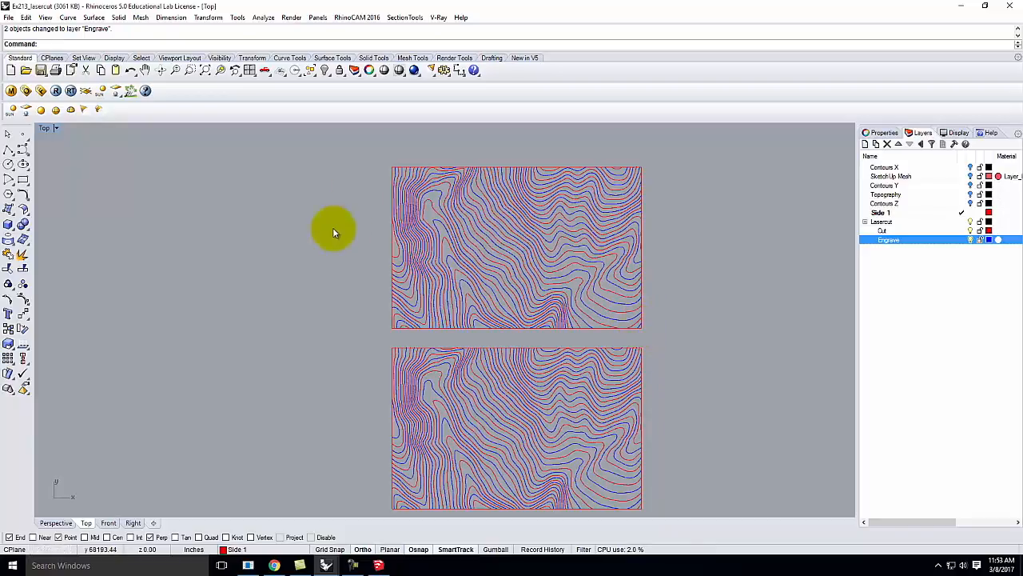
{"action": "scroll", "coordinate": [361, 326], "scroll_direction": "down", "scroll_amount": 2}
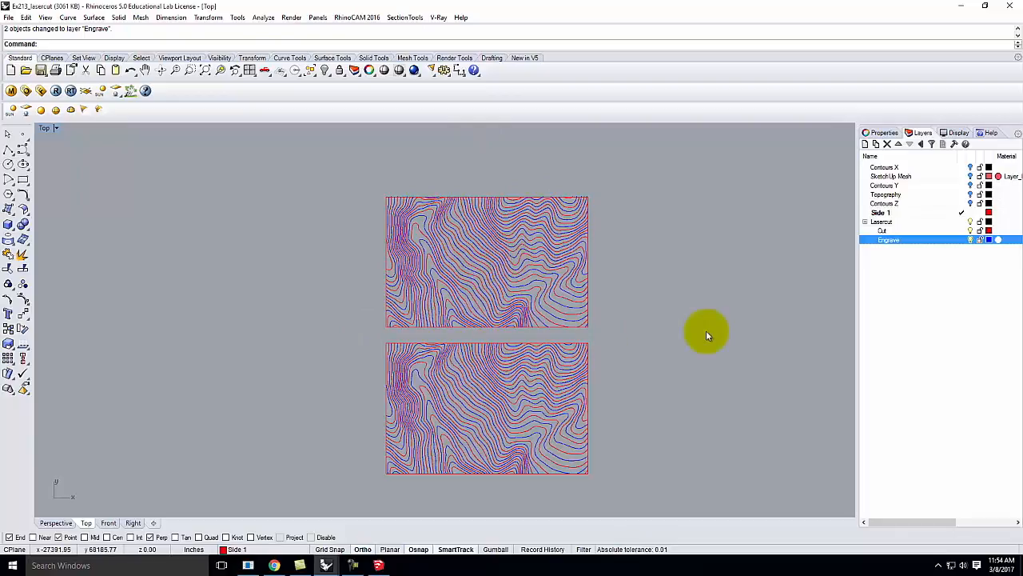
{"action": "scroll", "coordinate": [791, 388], "scroll_direction": "down", "scroll_amount": 2}
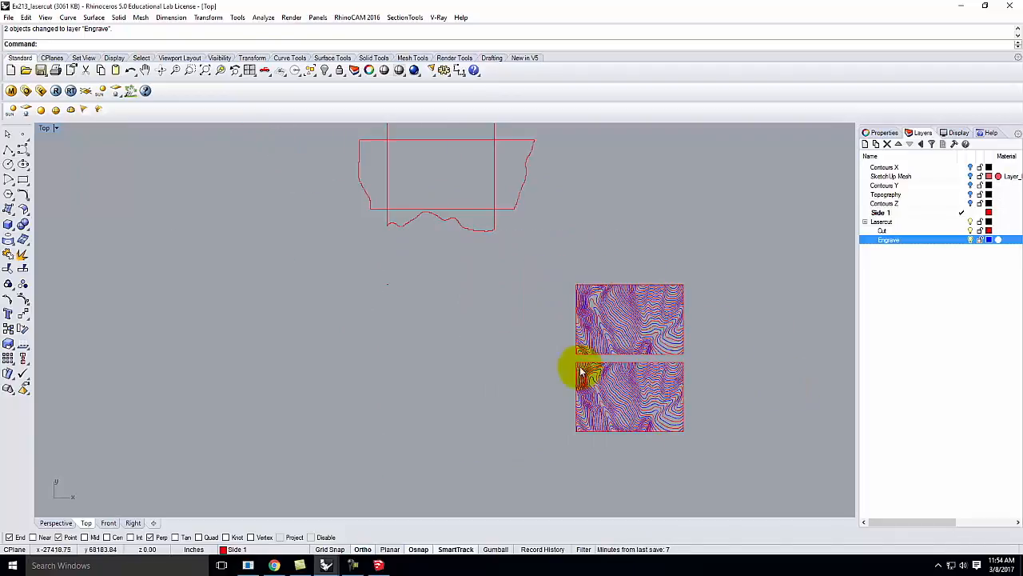
{"action": "scroll", "coordinate": [640, 328], "scroll_direction": "up", "scroll_amount": 3}
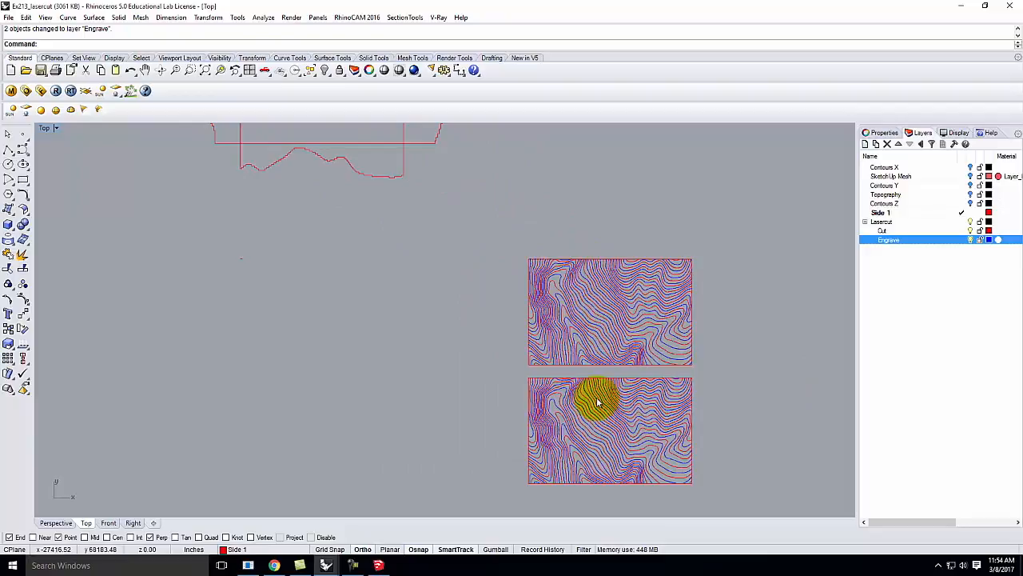
{"action": "left_click", "coordinate": [529, 318]}
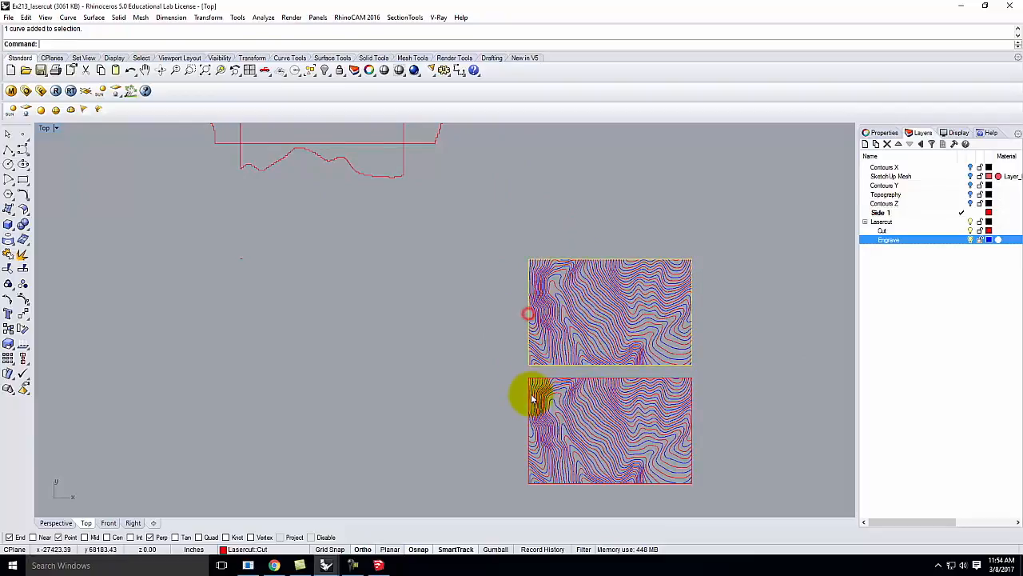
{"action": "left_click", "coordinate": [440, 352]}
{"action": "left_click", "coordinate": [350, 168]}
{"action": "scroll", "coordinate": [320, 276], "scroll_direction": "down", "scroll_amount": 3}
{"action": "left_click_drag", "start_coordinate": [247, 131], "coordinate": [384, 243]}
{"action": "right_click", "coordinate": [920, 230]}
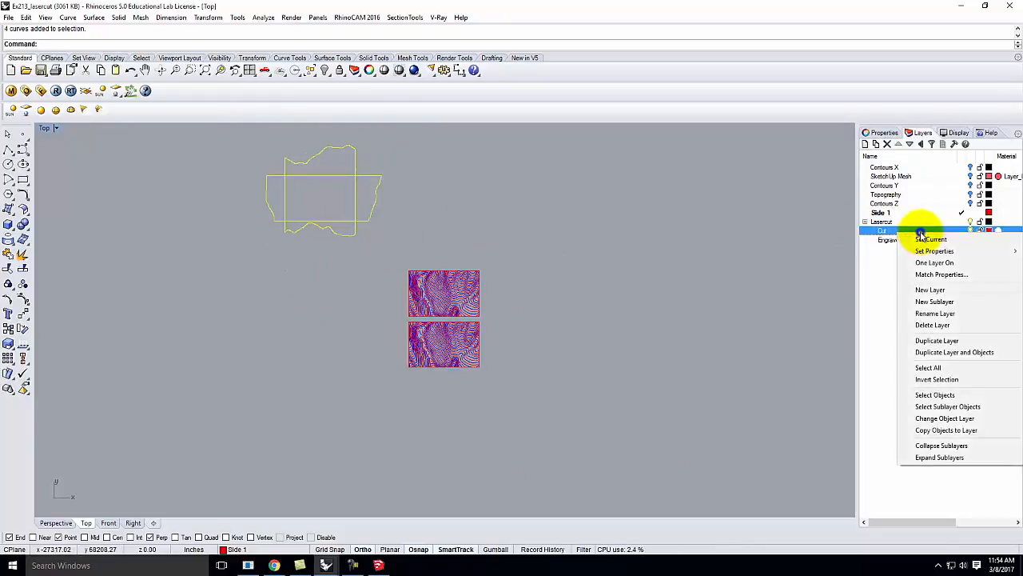
{"action": "left_click", "coordinate": [950, 418]}
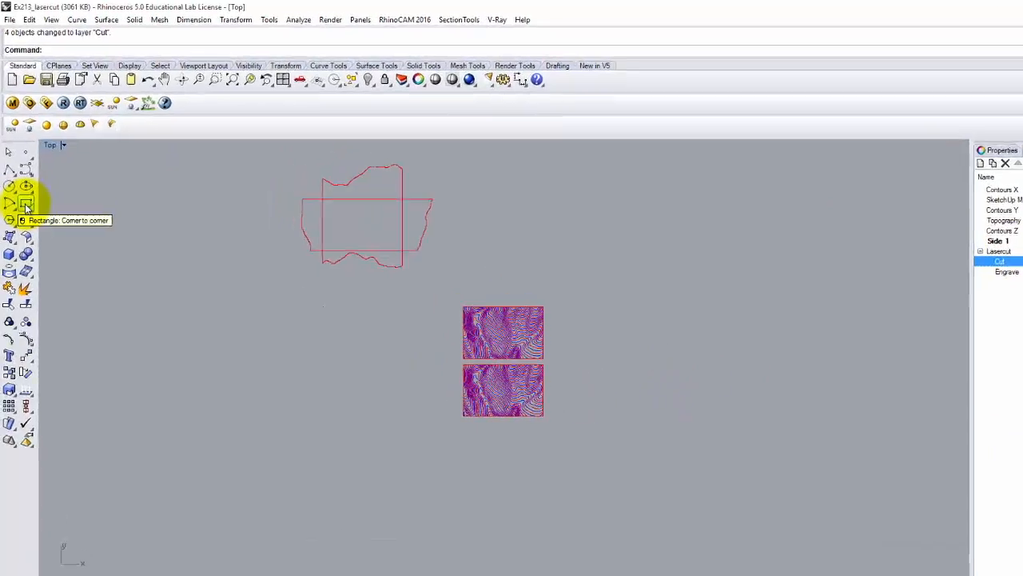
Draw a 24" by 12" sheet rectangle in the empty area to the upper right of the contour maps
{"action": "left_click", "coordinate": [34, 272]}
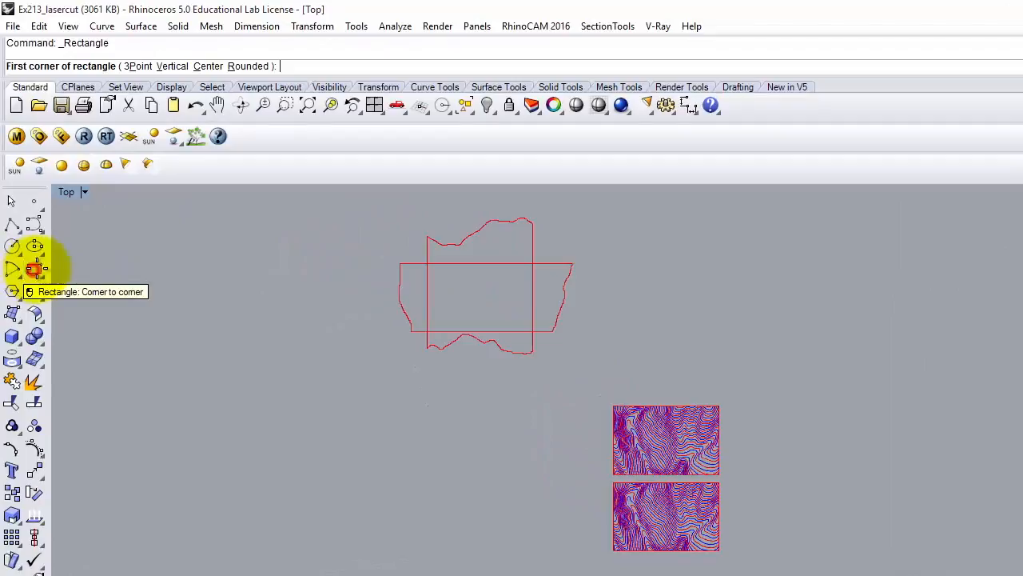
{"action": "left_click", "coordinate": [777, 384]}
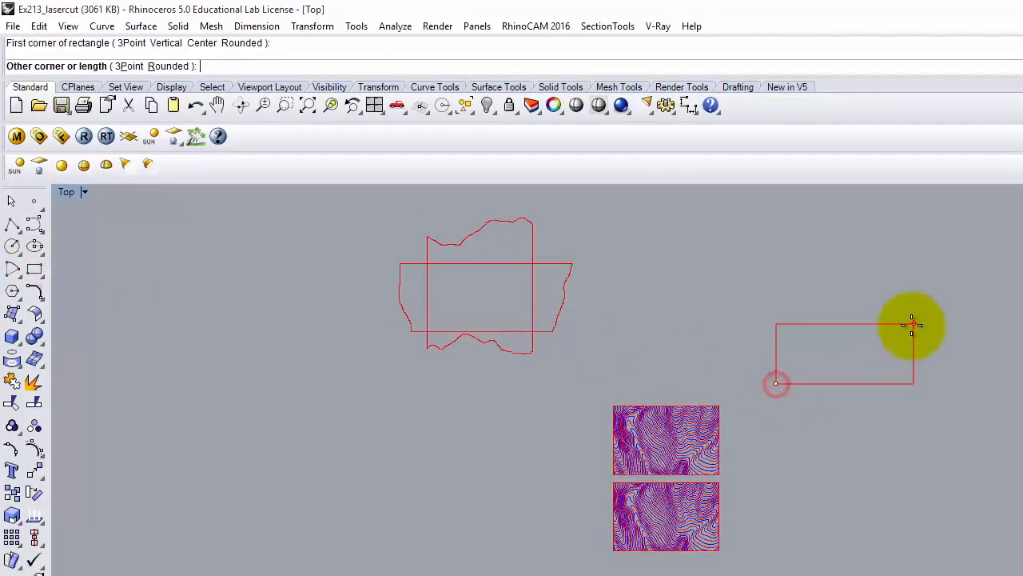
{"action": "type", "text": "@24\",12\""}
{"action": "key", "text": "Return"}
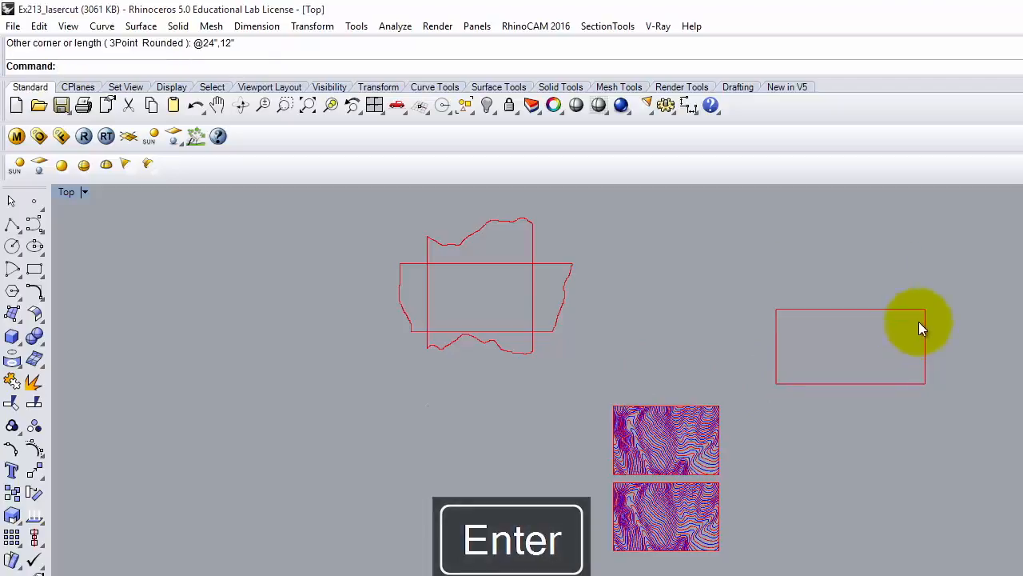
Copy the sheet rectangle twice, once directly below and once directly above the original with a small gap
{"action": "left_click", "coordinate": [905, 384]}
{"action": "type", "text": "copy"}
{"action": "key", "text": "Return"}
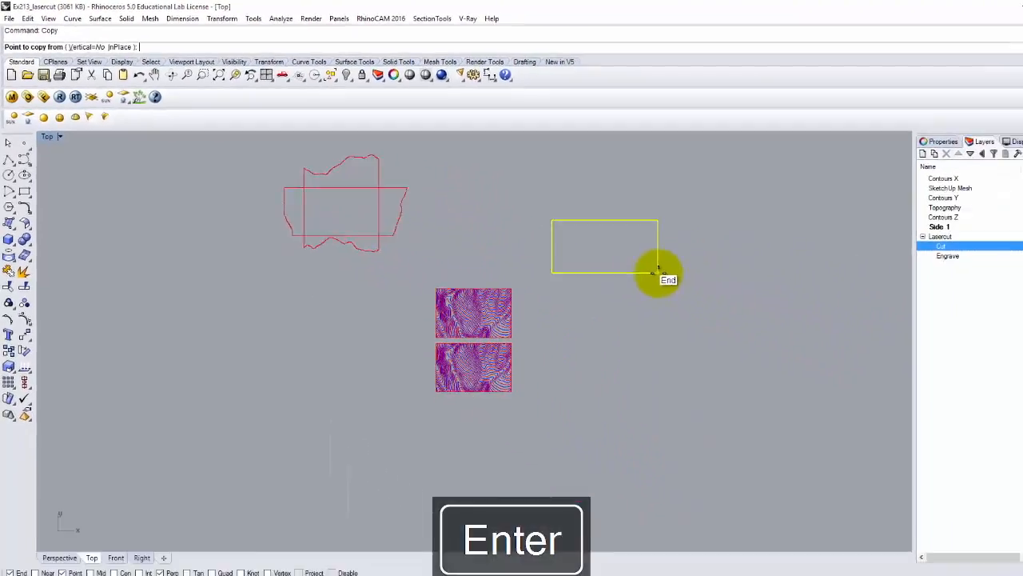
{"action": "left_click", "coordinate": [658, 273]}
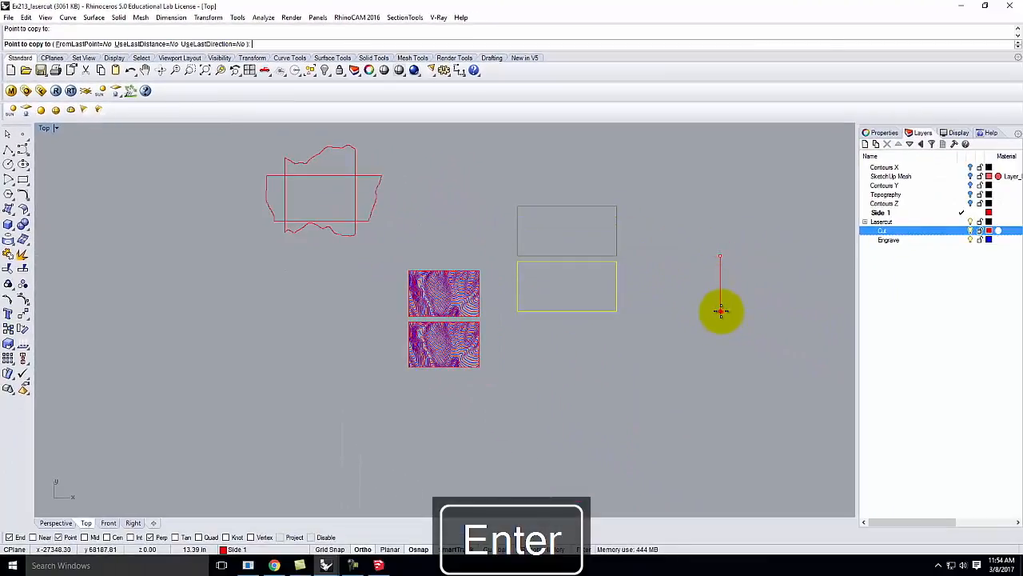
{"action": "left_click", "coordinate": [706, 201]}
{"action": "key", "text": "Escape"}
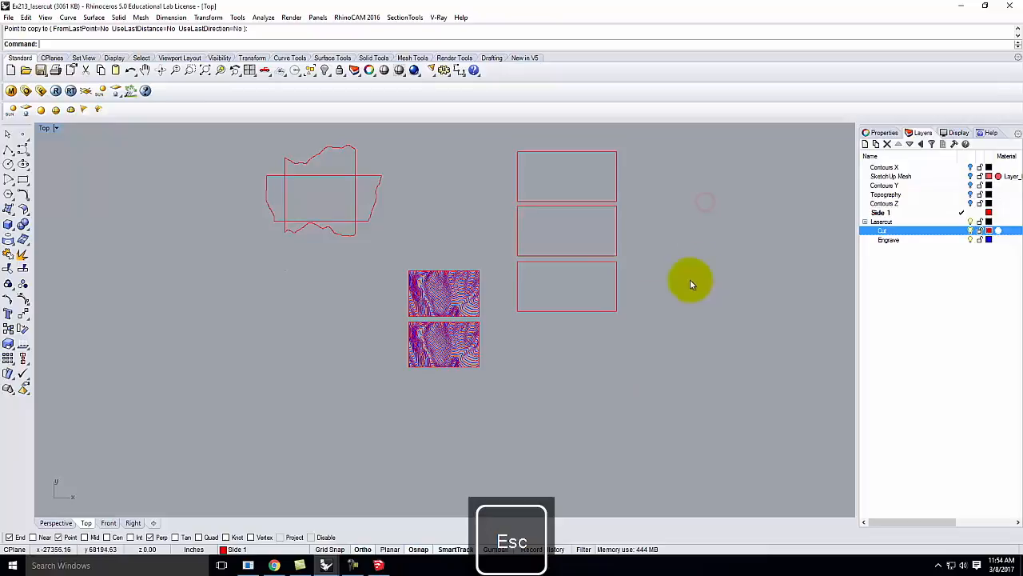
Move the lower contour map with its border into the left part of the lowest sheet rectangle
{"action": "scroll", "coordinate": [410, 344], "scroll_direction": "up", "scroll_amount": 3}
{"action": "left_click_drag", "start_coordinate": [371, 309], "coordinate": [611, 440]}
{"action": "left_click_drag", "start_coordinate": [468, 358], "coordinate": [728, 233]}
{"action": "left_click_drag", "start_coordinate": [741, 348], "coordinate": [735, 213]}
{"action": "left_click", "coordinate": [526, 345]}
{"action": "scroll", "coordinate": [284, 342], "scroll_direction": "down", "scroll_amount": 2}
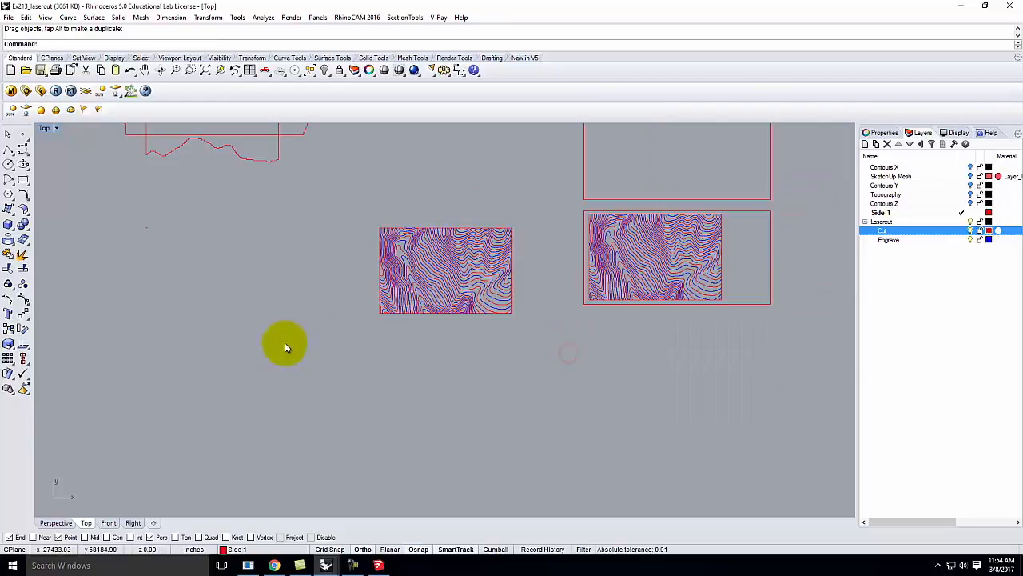
Move the remaining contour map with its border into the left part of the middle sheet rectangle
{"action": "scroll", "coordinate": [622, 214], "scroll_direction": "up", "scroll_amount": 3}
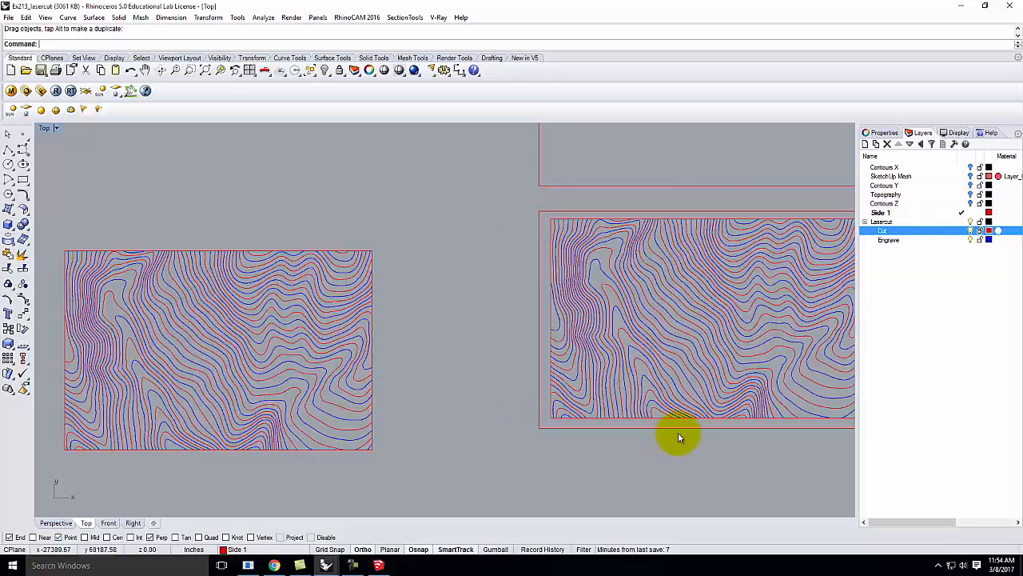
{"action": "scroll", "coordinate": [605, 459], "scroll_direction": "down", "scroll_amount": 3}
{"action": "left_click_drag", "start_coordinate": [350, 352], "coordinate": [535, 468]}
{"action": "left_click_drag", "start_coordinate": [452, 382], "coordinate": [655, 279]}
{"action": "left_click", "coordinate": [421, 312]}
Move the upper terrain profile into the lower part of the top sheet rectangle and place the lower profile above it
{"action": "scroll", "coordinate": [165, 370], "scroll_direction": "down", "scroll_amount": 2}
{"action": "scroll", "coordinate": [169, 296], "scroll_direction": "up", "scroll_amount": 2}
{"action": "left_click", "coordinate": [201, 217]}
{"action": "left_click_drag", "start_coordinate": [190, 218], "coordinate": [536, 229]}
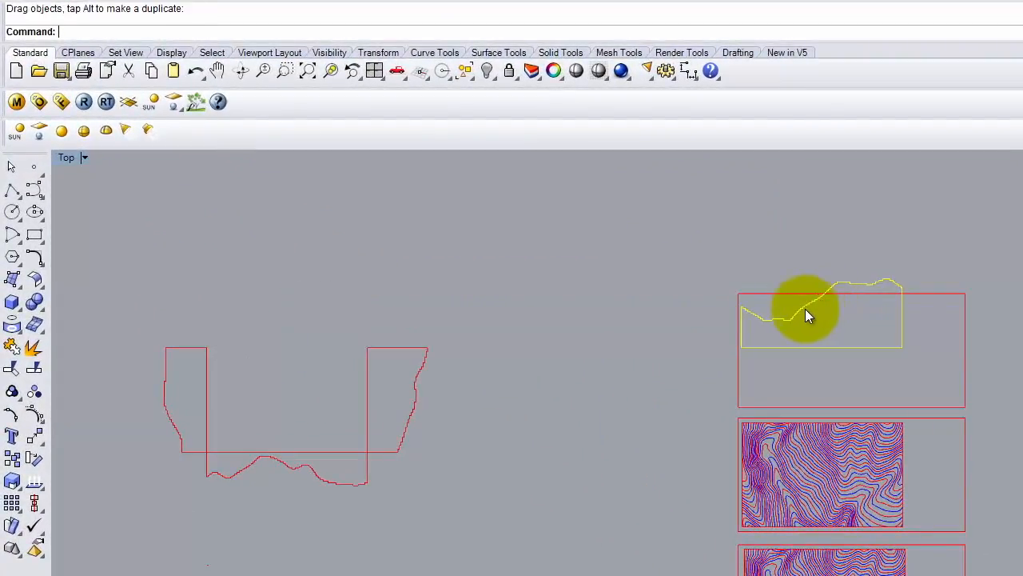
{"action": "left_click_drag", "start_coordinate": [806, 310], "coordinate": [803, 368]}
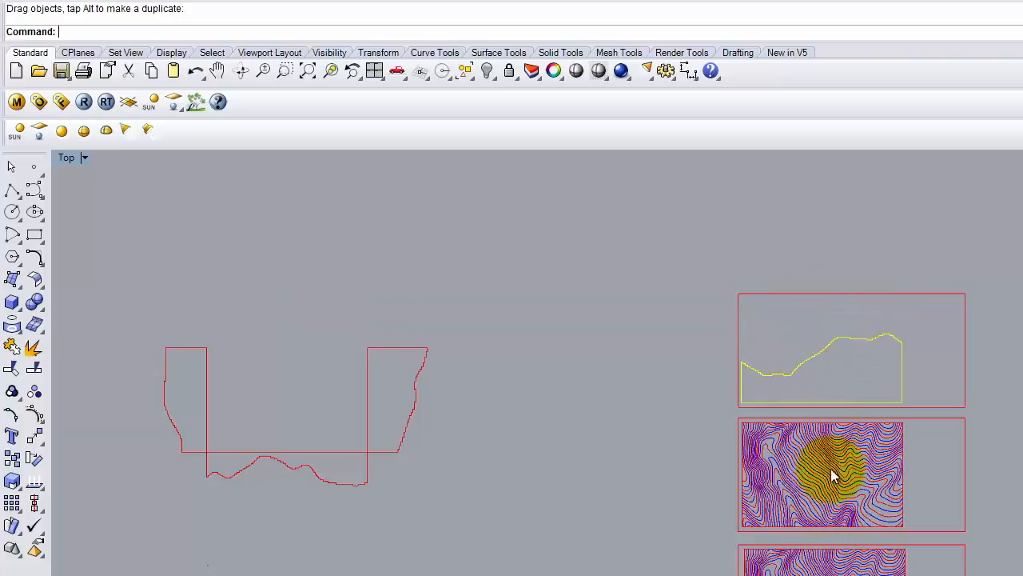
{"action": "left_click", "coordinate": [322, 482]}
{"action": "mouse_move", "coordinate": [329, 478]}
{"action": "left_mouse_down"}
{"action": "mouse_move", "coordinate": [935, 490]}
{"action": "mouse_move", "coordinate": [918, 334]}
{"action": "left_mouse_up"}
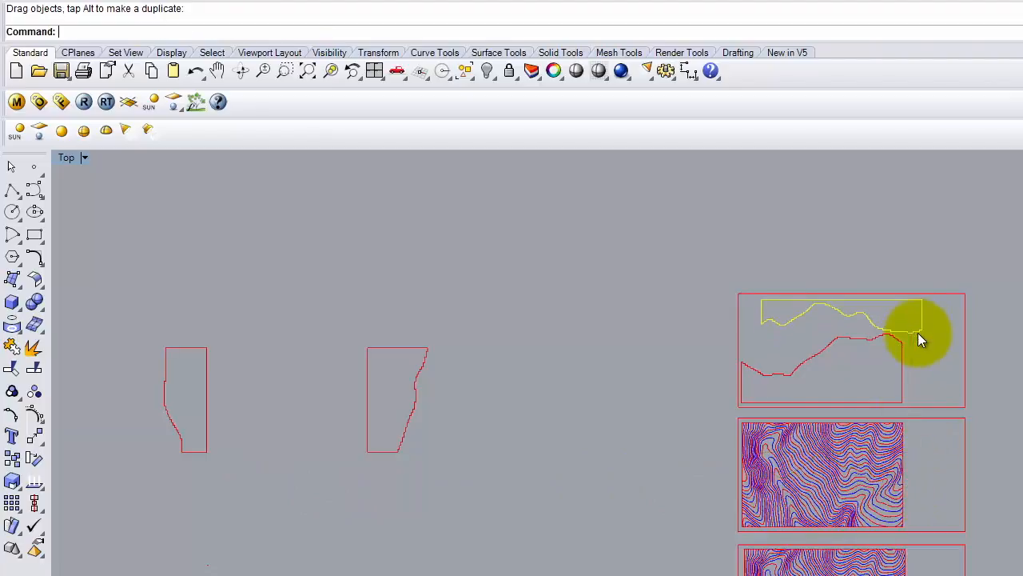
Move the right-hand terrain profile into the middle sheet, with its straight side against the contour map's right edge
{"action": "left_click", "coordinate": [418, 374]}
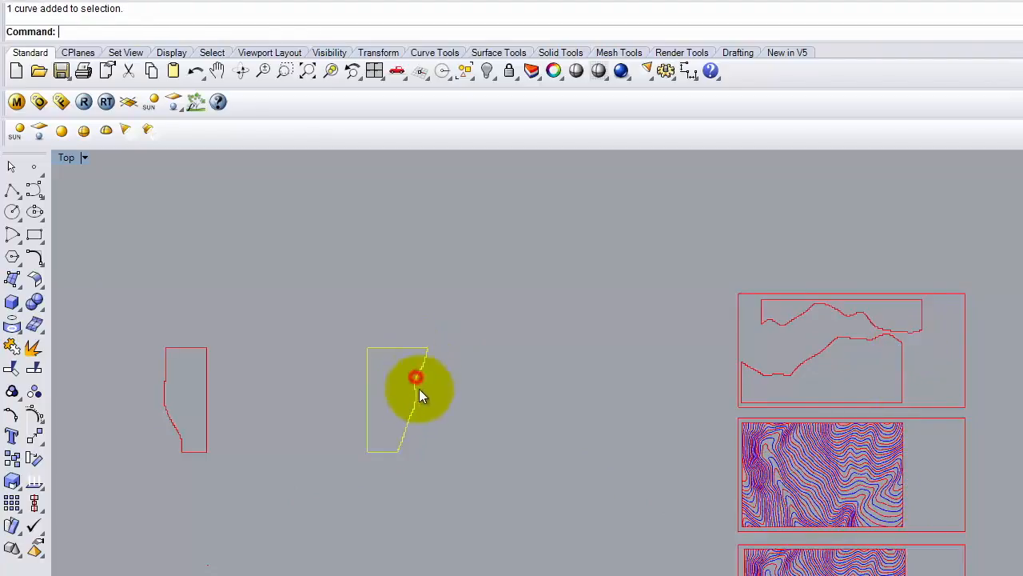
{"action": "left_click_drag", "start_coordinate": [409, 412], "coordinate": [939, 517]}
{"action": "key", "text": "Return"}
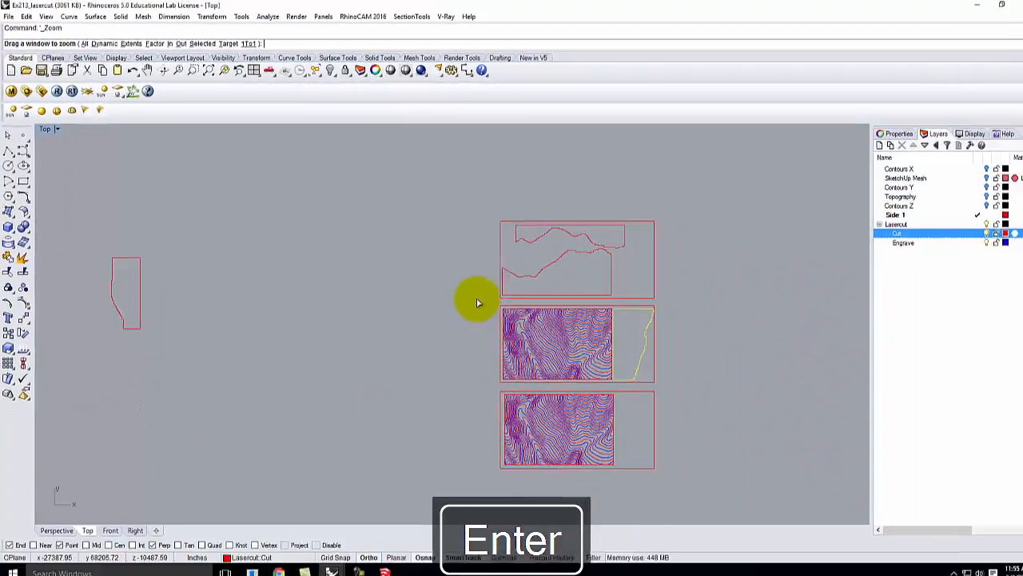
{"action": "left_click_drag", "start_coordinate": [703, 408], "coordinate": [1010, 514]}
{"action": "left_click_drag", "start_coordinate": [674, 366], "coordinate": [674, 389]}
{"action": "left_click_drag", "start_coordinate": [721, 216], "coordinate": [717, 215]}
{"action": "left_click", "coordinate": [825, 240]}
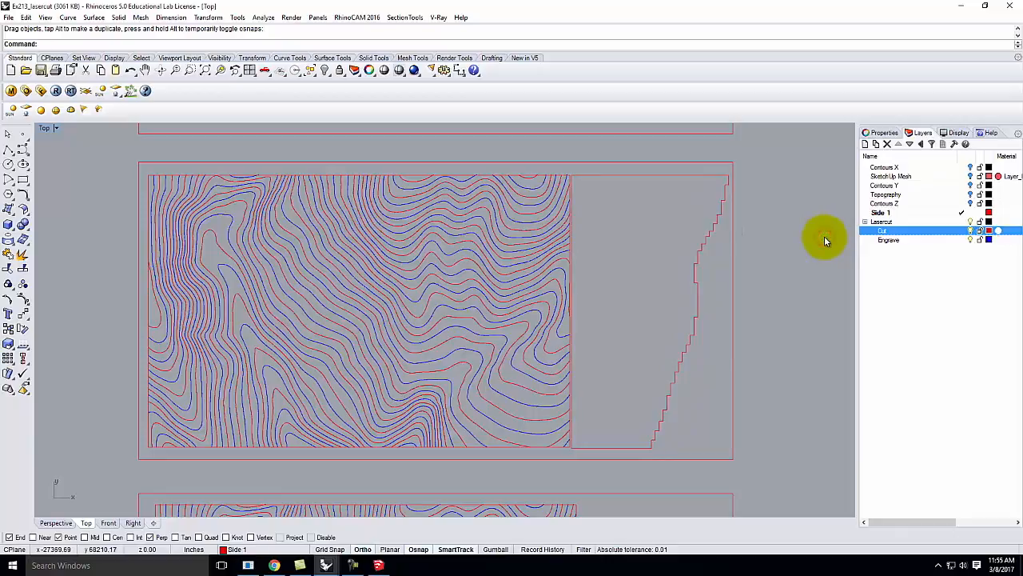
Move the last terrain profile into the lowest sheet, in the free space right of the contour map
{"action": "scroll", "coordinate": [591, 311], "scroll_direction": "down", "scroll_amount": 5}
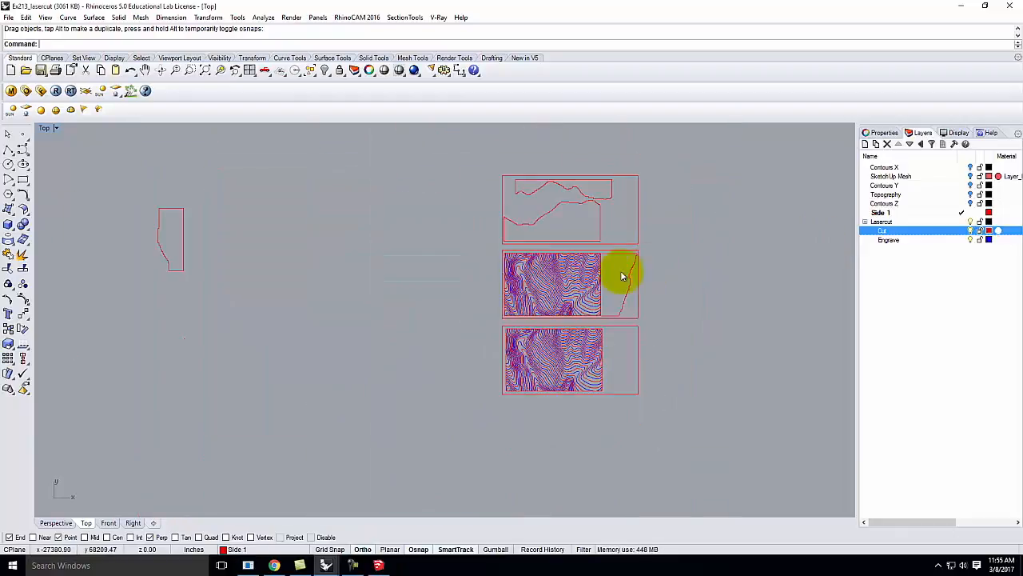
{"action": "left_click_drag", "start_coordinate": [183, 239], "coordinate": [630, 357]}
{"action": "left_click", "coordinate": [714, 333]}
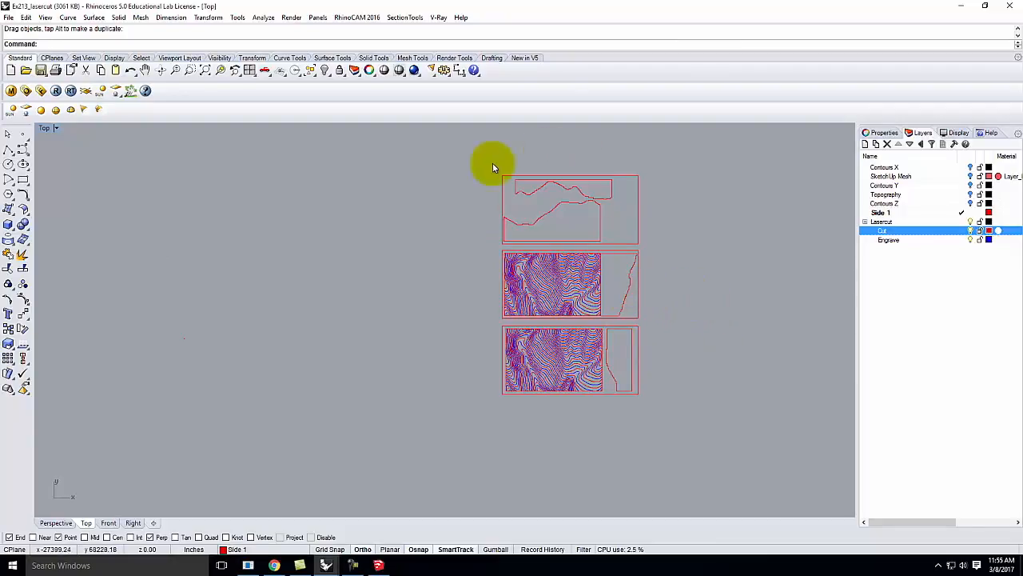
Start exporting all three sheet rectangles with their contents, choosing AutoCAD Drawing (*.dwg) as the file type
{"action": "scroll", "coordinate": [711, 236], "scroll_direction": "up", "scroll_amount": 3}
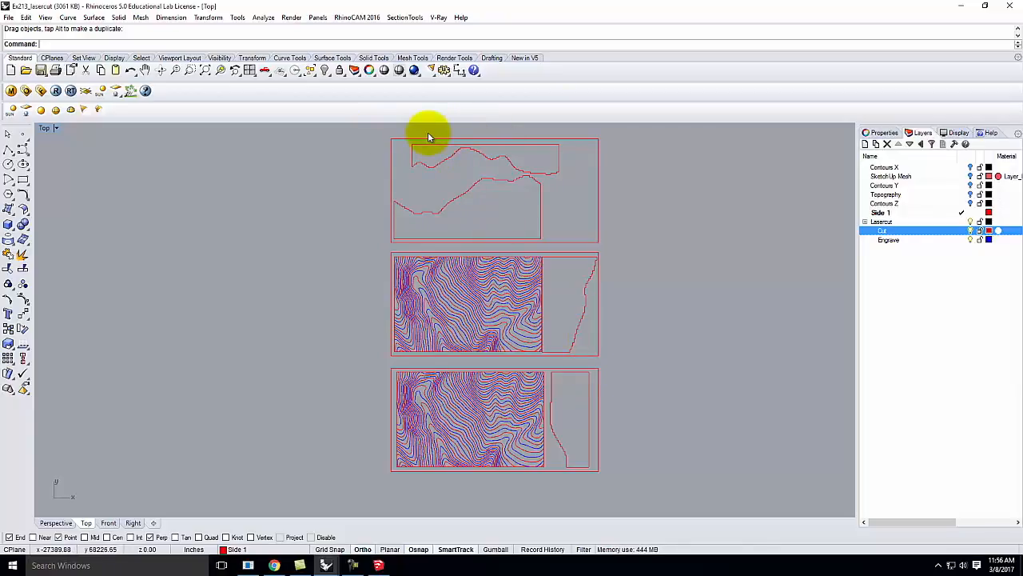
{"action": "left_click_drag", "start_coordinate": [368, 131], "coordinate": [654, 494]}
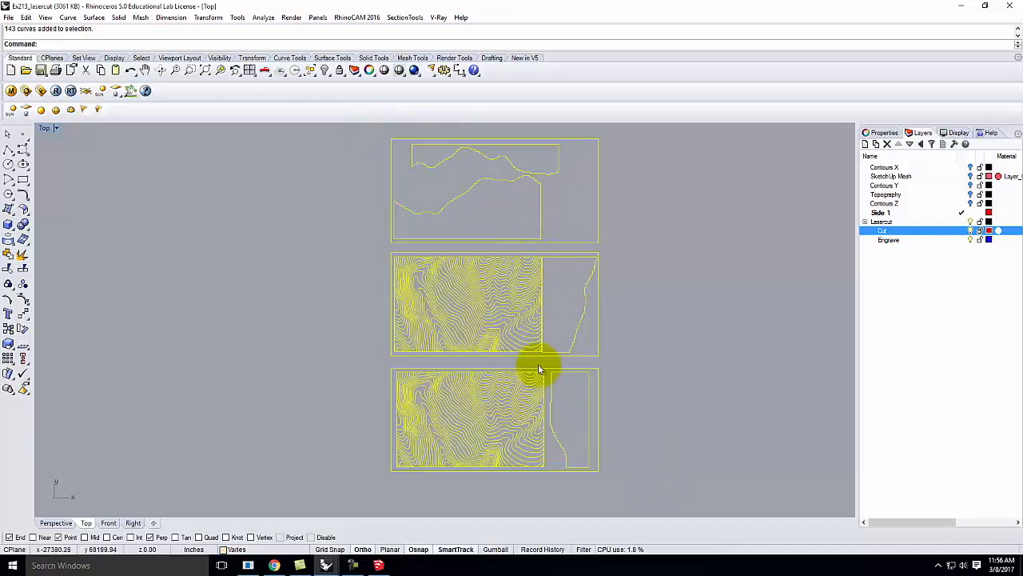
{"action": "left_click", "coordinate": [8, 17]}
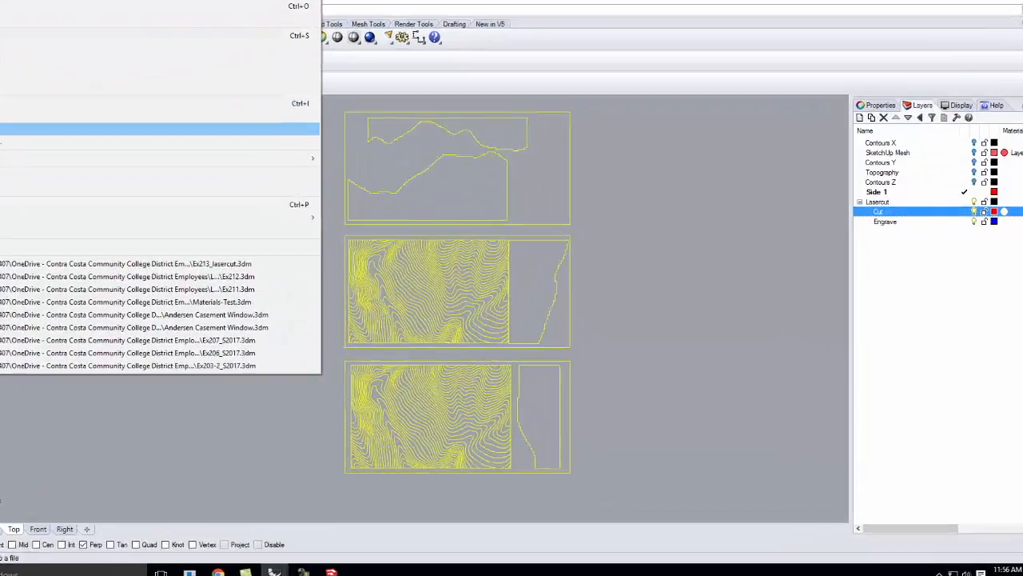
{"action": "left_click", "coordinate": [28, 154]}
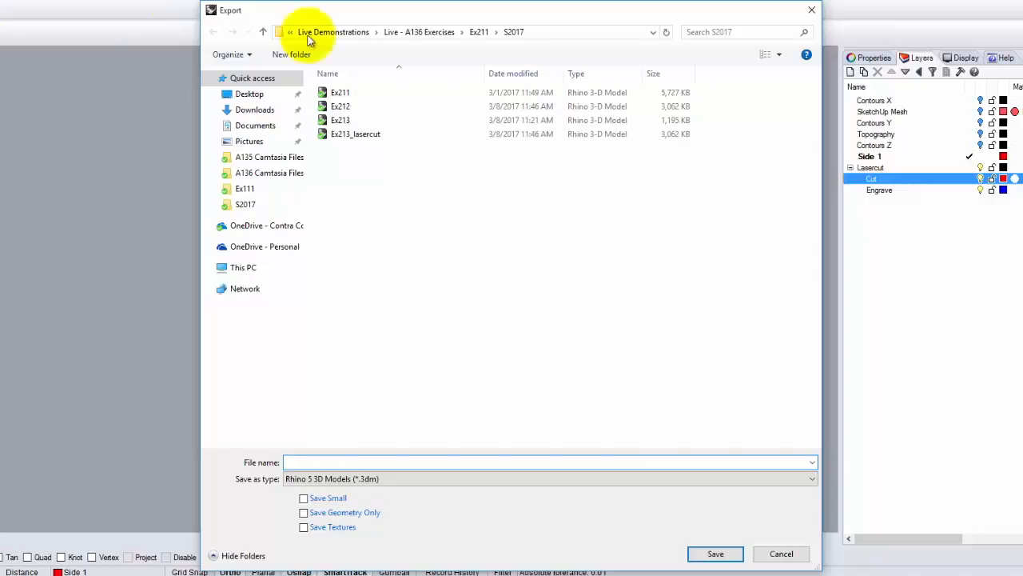
{"action": "left_click", "coordinate": [339, 479]}
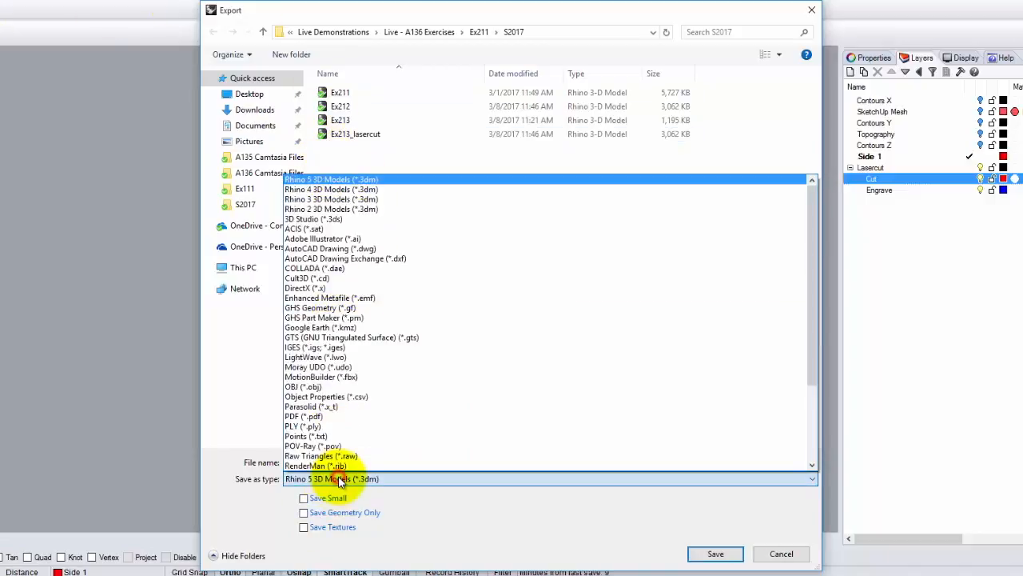
{"action": "left_click", "coordinate": [341, 250]}
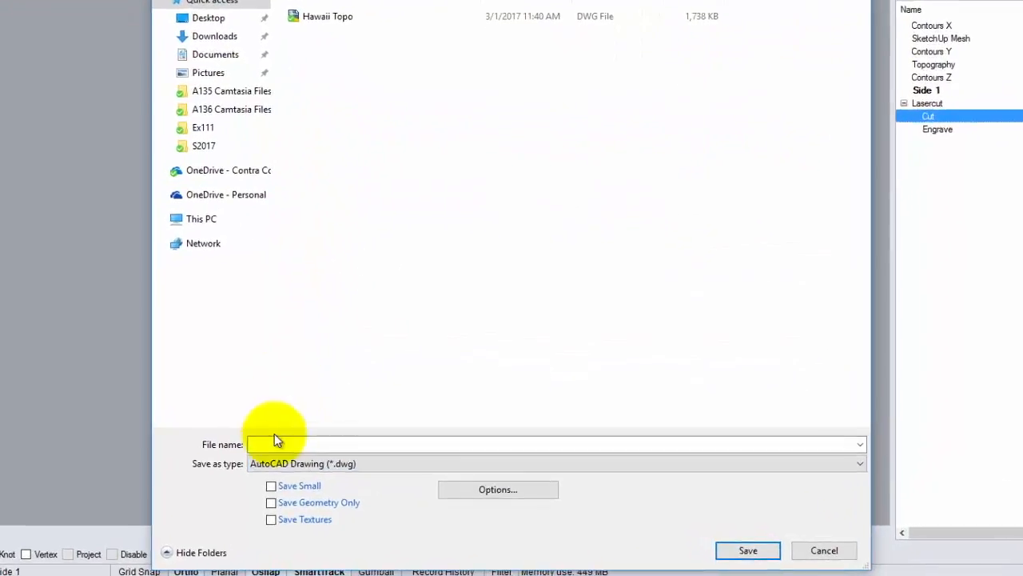
Save the DWG export as Ex213_toLaserCut, using the 2004 Polylines export scheme
{"action": "left_click", "coordinate": [304, 460]}
{"action": "type", "text": "Ex"}
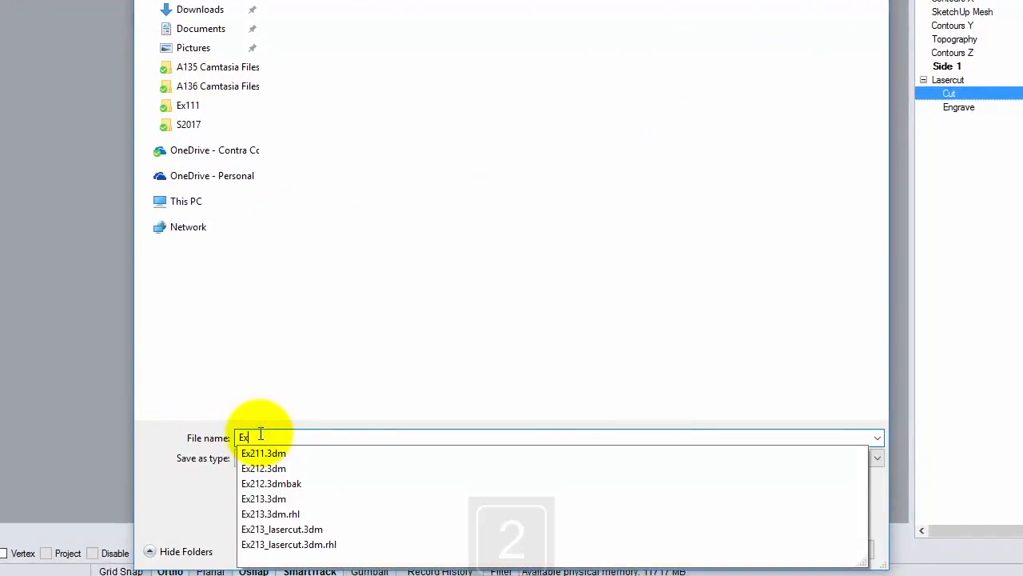
{"action": "type", "text": "213_"}
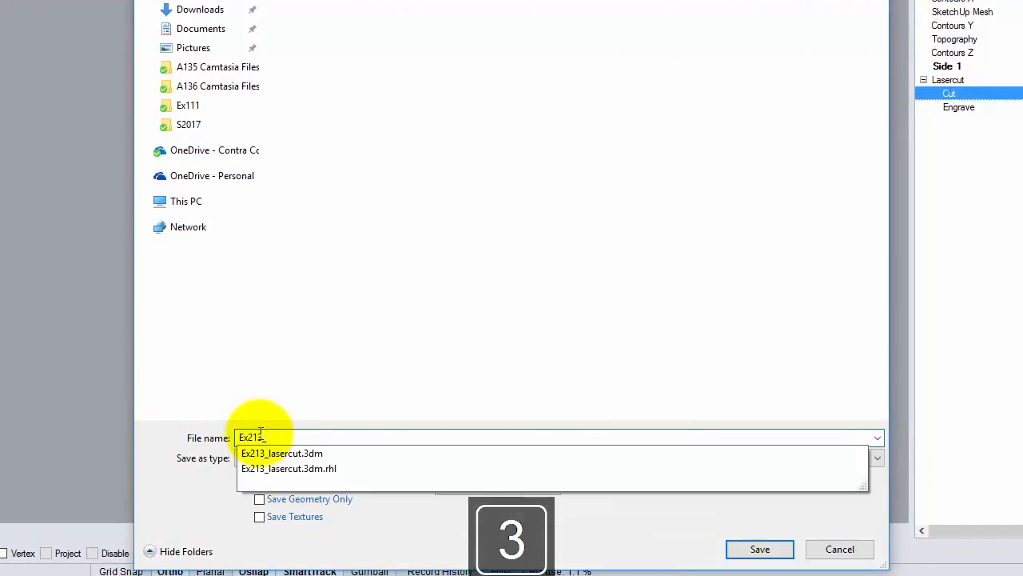
{"action": "type", "text": "toLaserCut"}
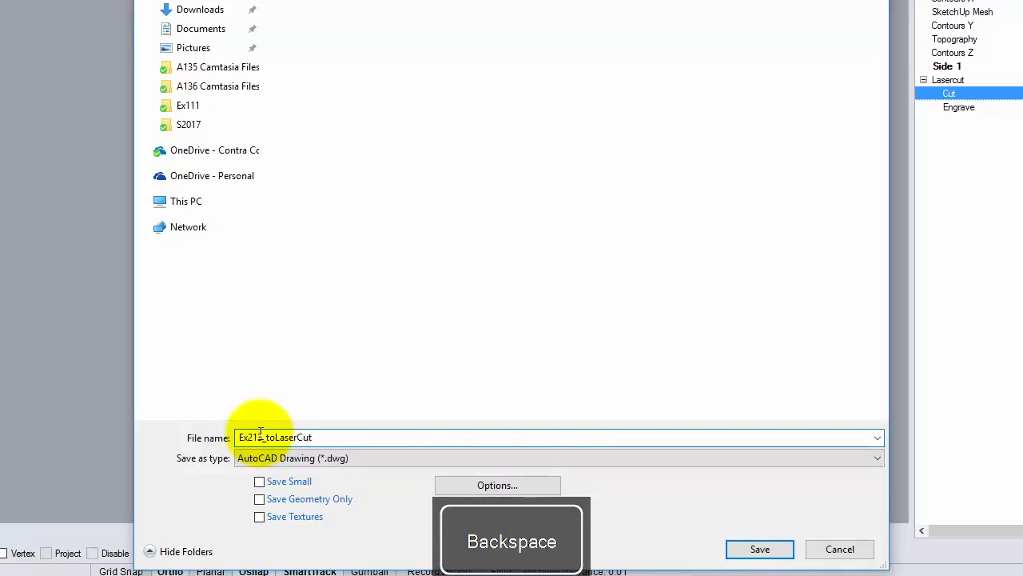
{"action": "left_click", "coordinate": [774, 549]}
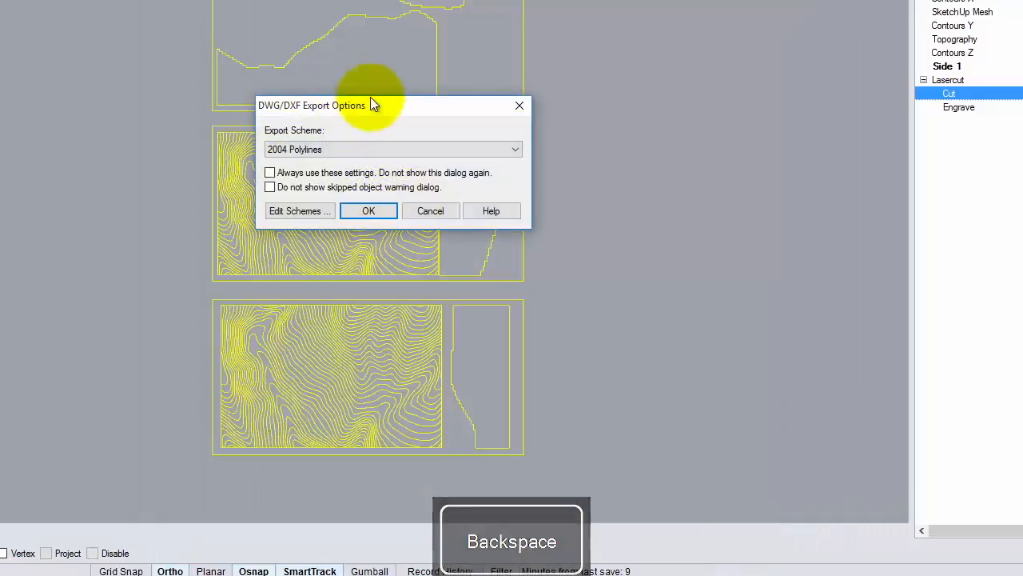
{"action": "left_click", "coordinate": [317, 154]}
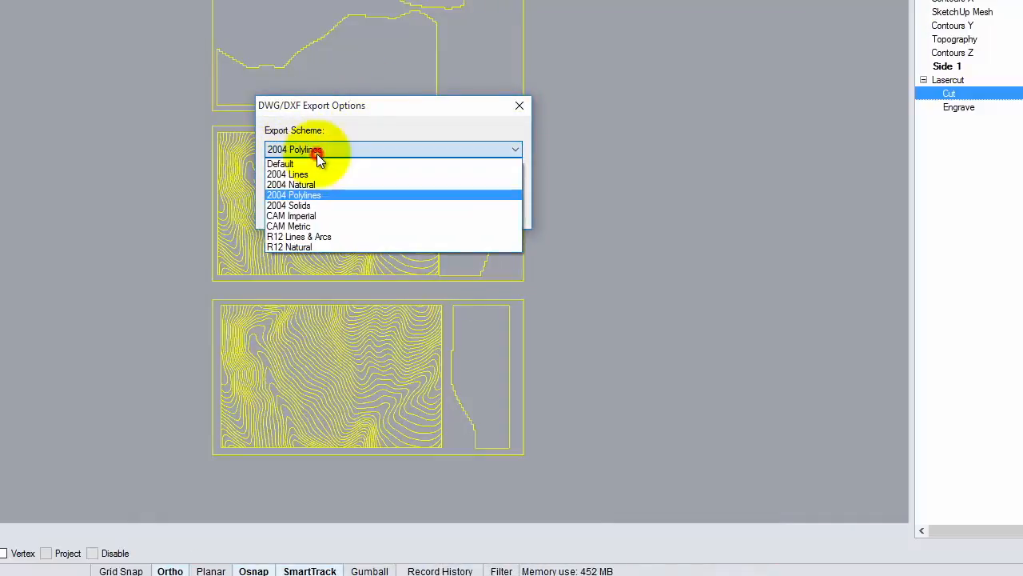
{"action": "left_click", "coordinate": [343, 122]}
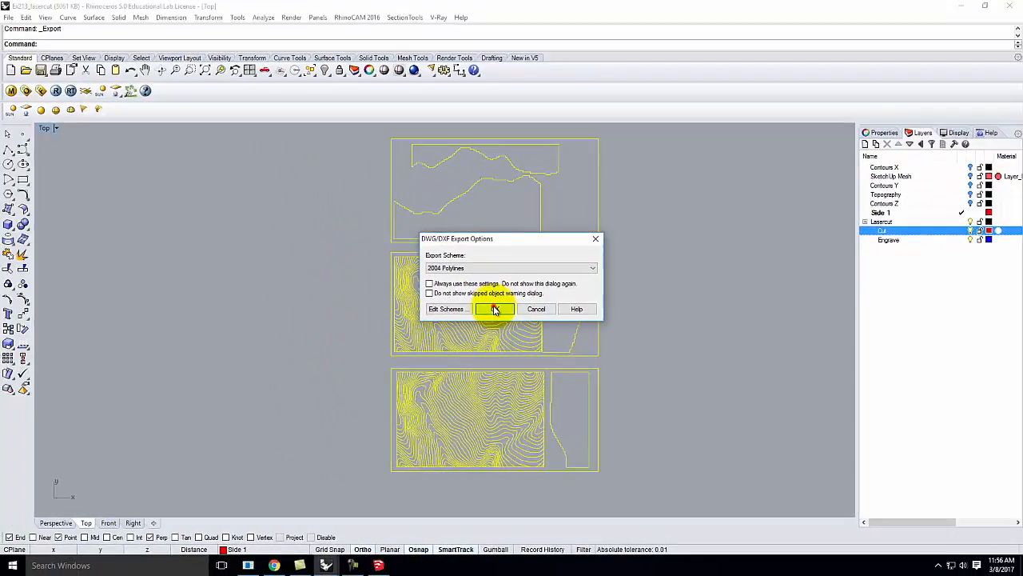
{"action": "left_click", "coordinate": [368, 212]}
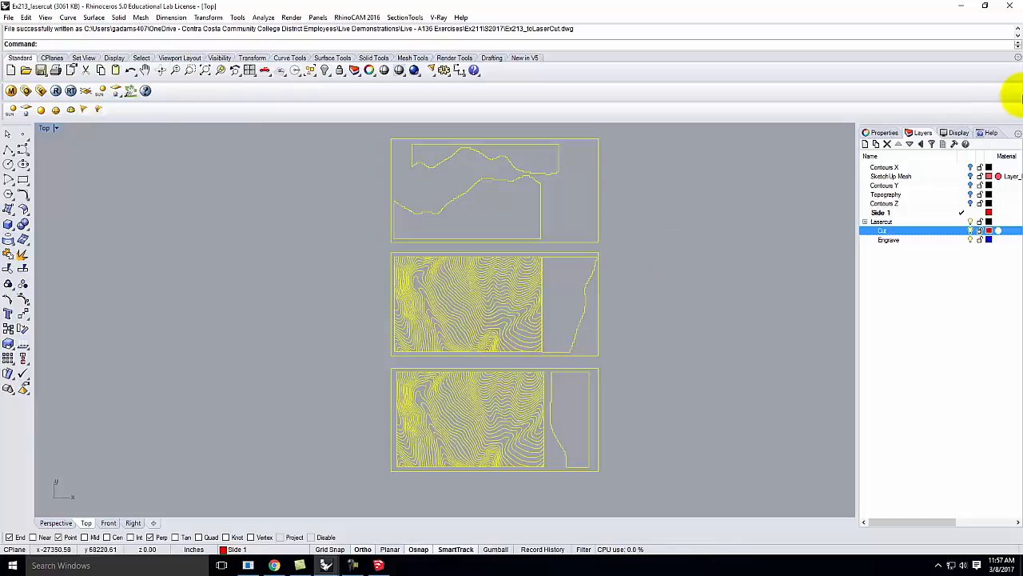
Minimize the modelling windows, switch to File Explorer and open Live Demonstrations > Live - A136 Exercises in the college OneDrive
{"action": "left_click", "coordinate": [962, 8]}
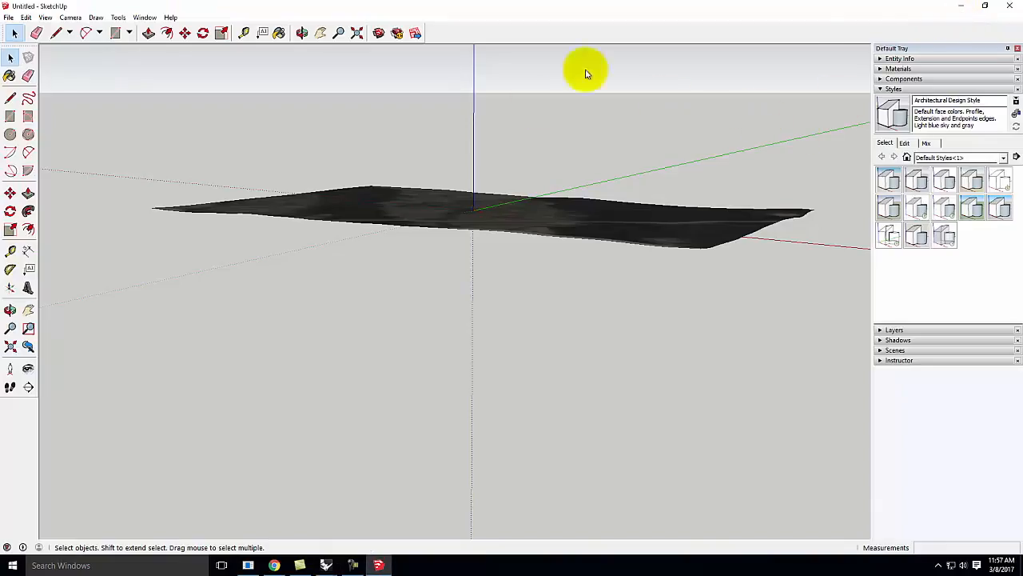
{"action": "left_click", "coordinate": [960, 8]}
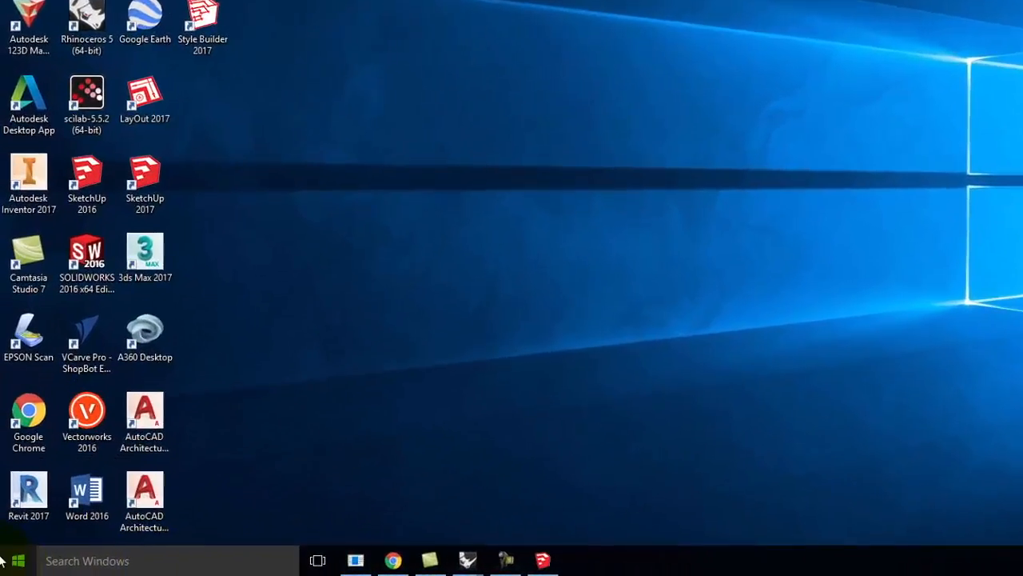
{"action": "left_click", "coordinate": [12, 566]}
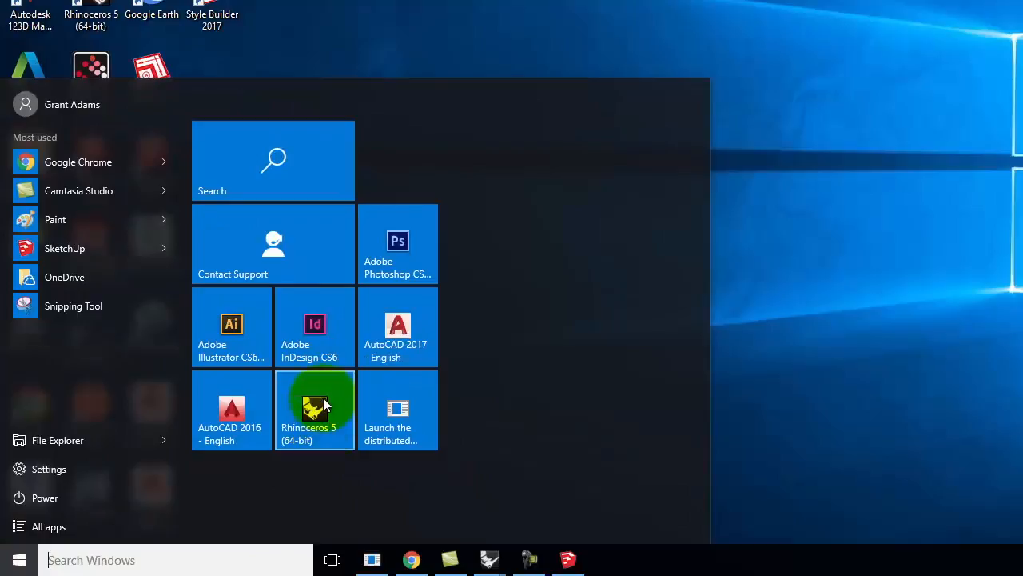
{"action": "left_click", "coordinate": [219, 431]}
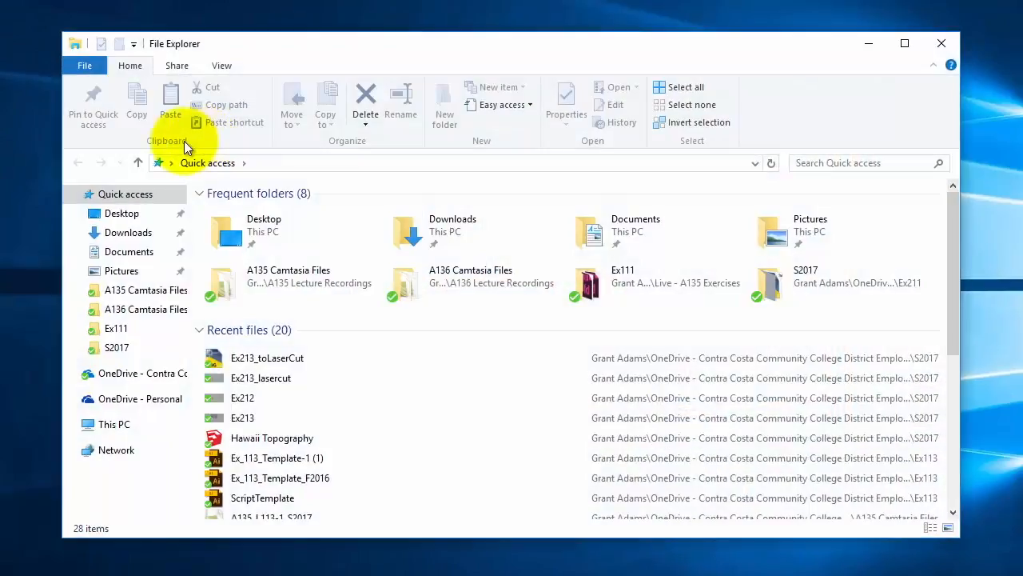
{"action": "left_click", "coordinate": [125, 371]}
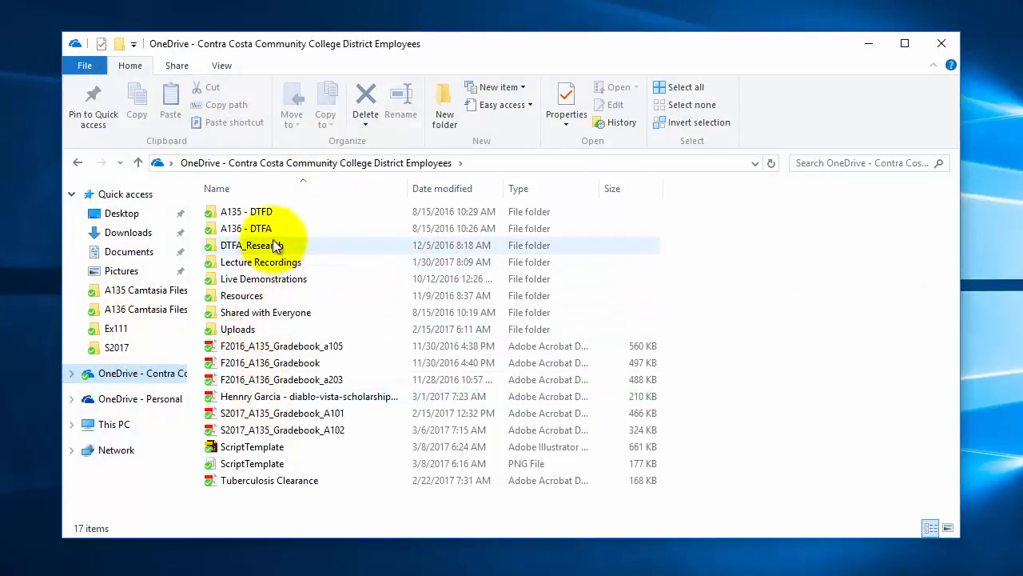
{"action": "double_click", "coordinate": [271, 281]}
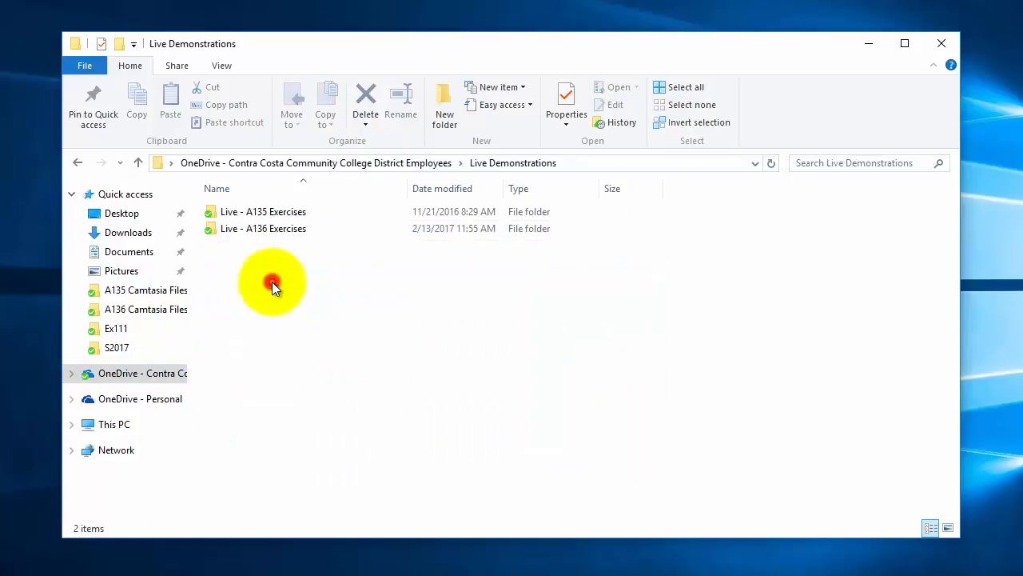
{"action": "double_click", "coordinate": [257, 228]}
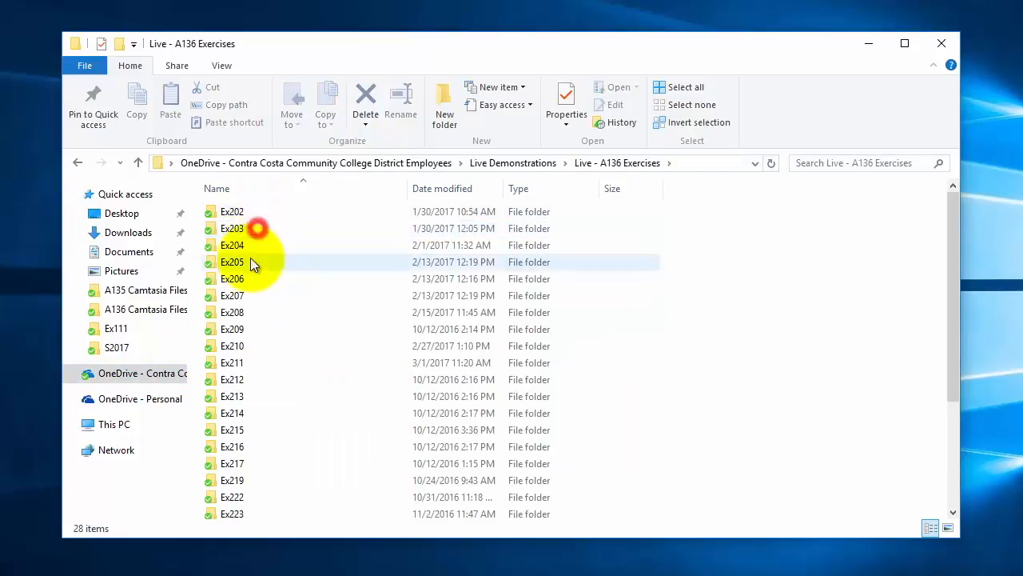
Look through the Ex211 and Ex212 folders for a laser-cut drawing and return to the exercises folder
{"action": "double_click", "coordinate": [233, 363]}
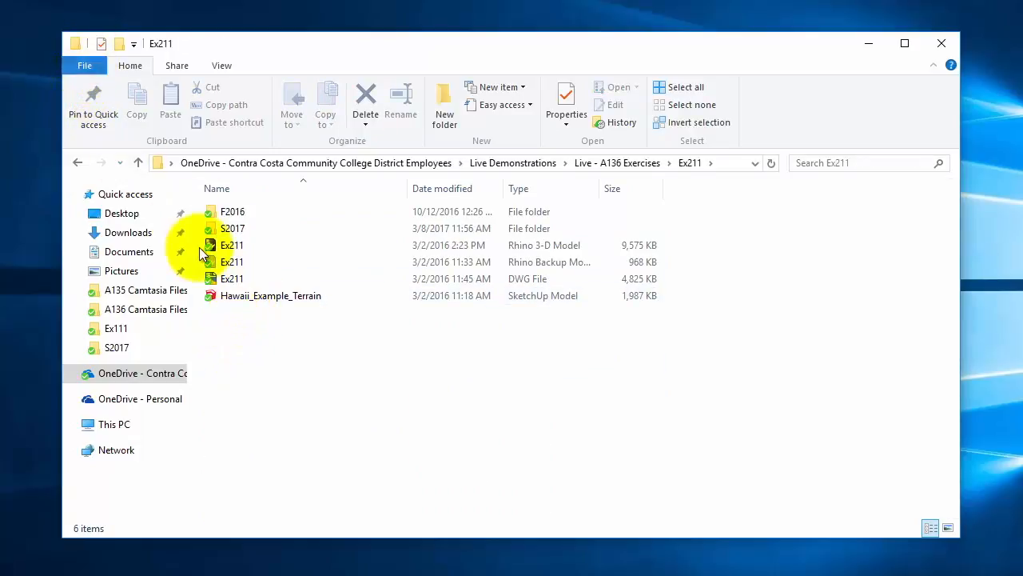
{"action": "left_click", "coordinate": [603, 163]}
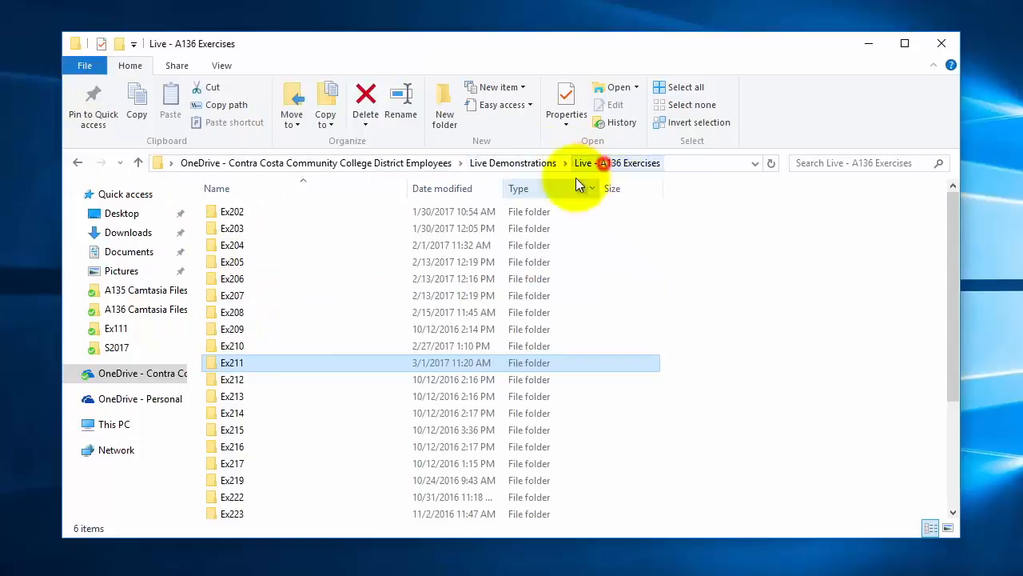
{"action": "double_click", "coordinate": [254, 384]}
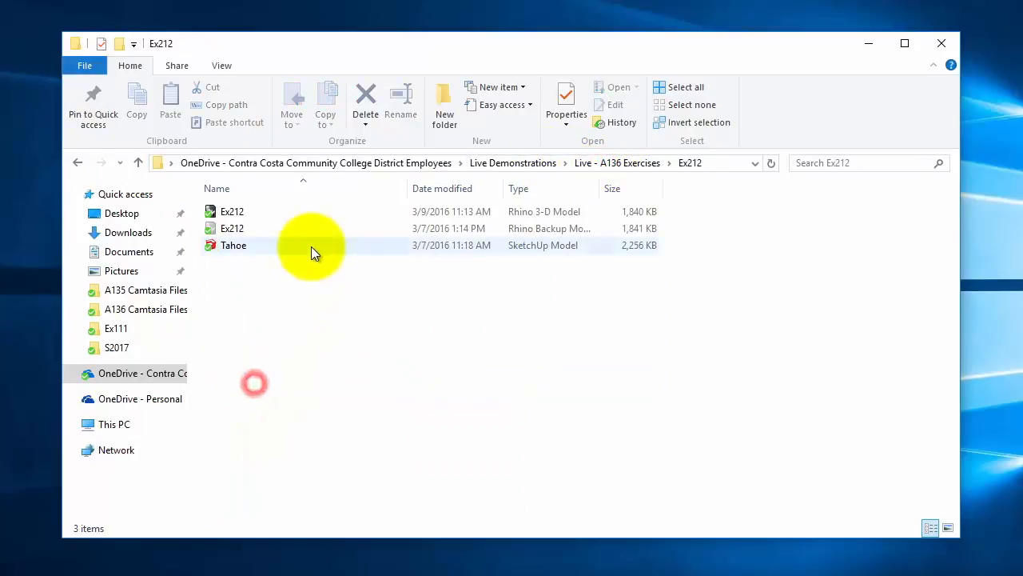
{"action": "left_click", "coordinate": [603, 162]}
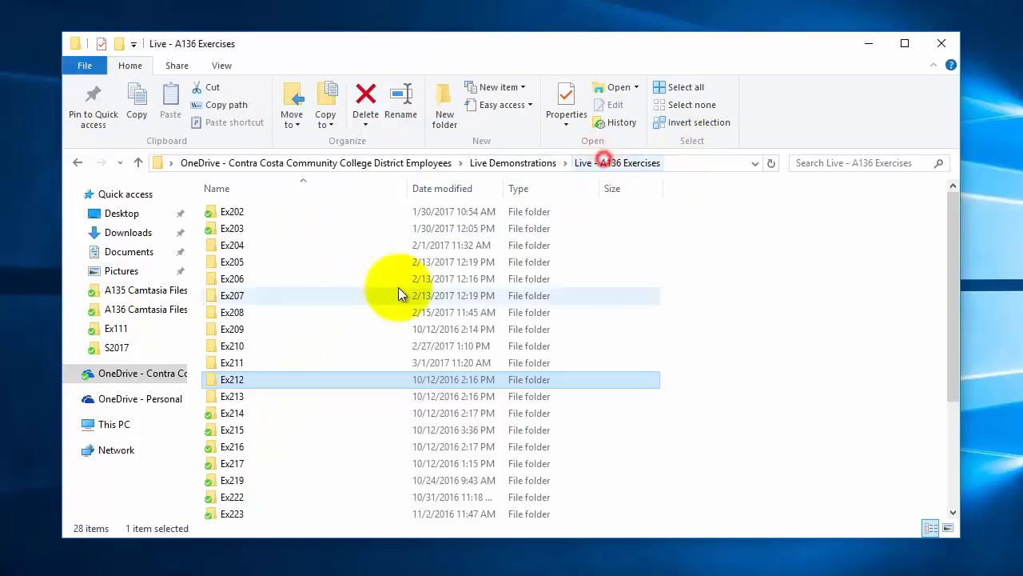
Open the laser-cut DWG from the Ex213 folder in AutoCAD, continuing to open it as a foreign DWG file
{"action": "double_click", "coordinate": [240, 394]}
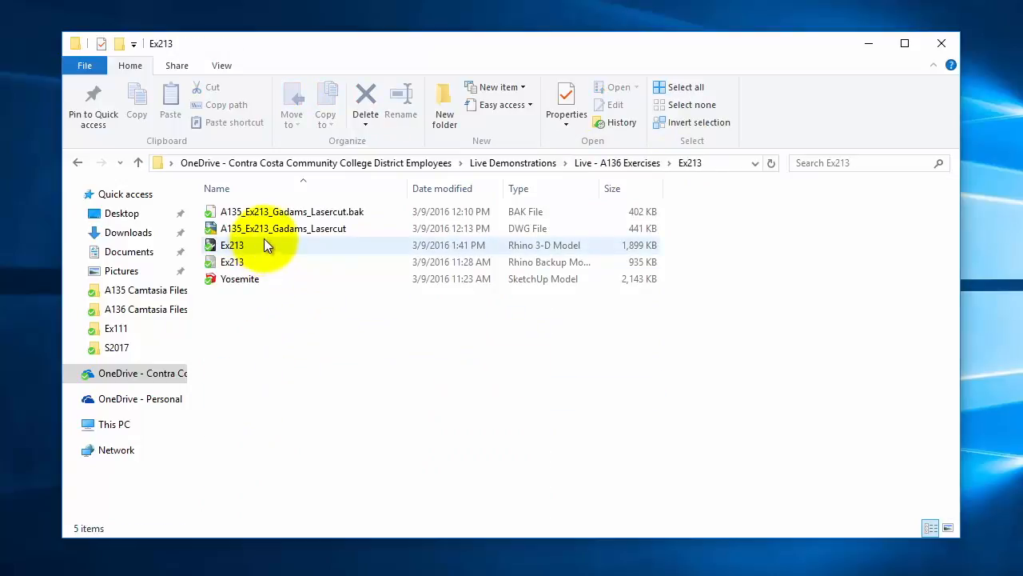
{"action": "left_click", "coordinate": [266, 229]}
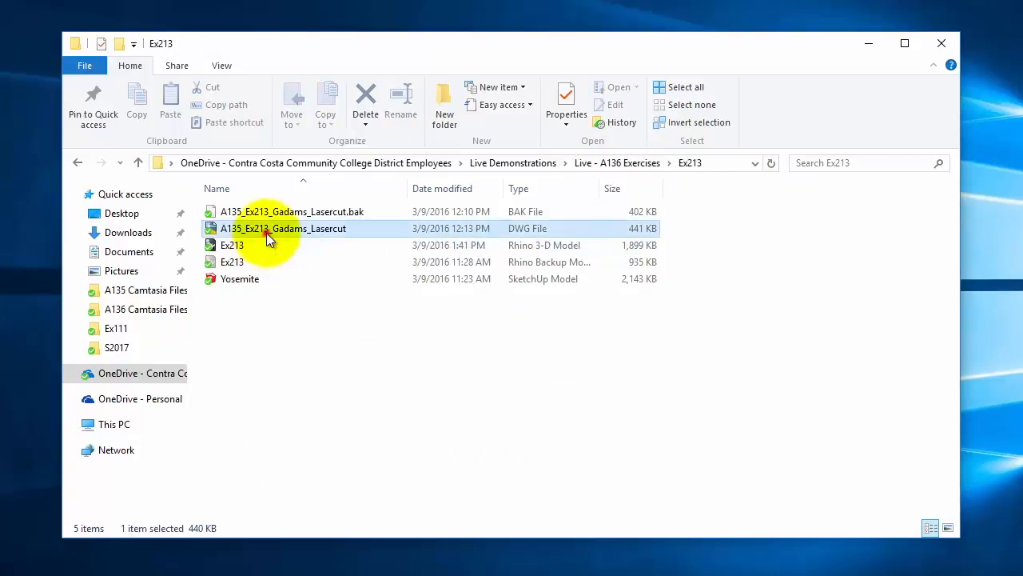
{"action": "double_click", "coordinate": [267, 233]}
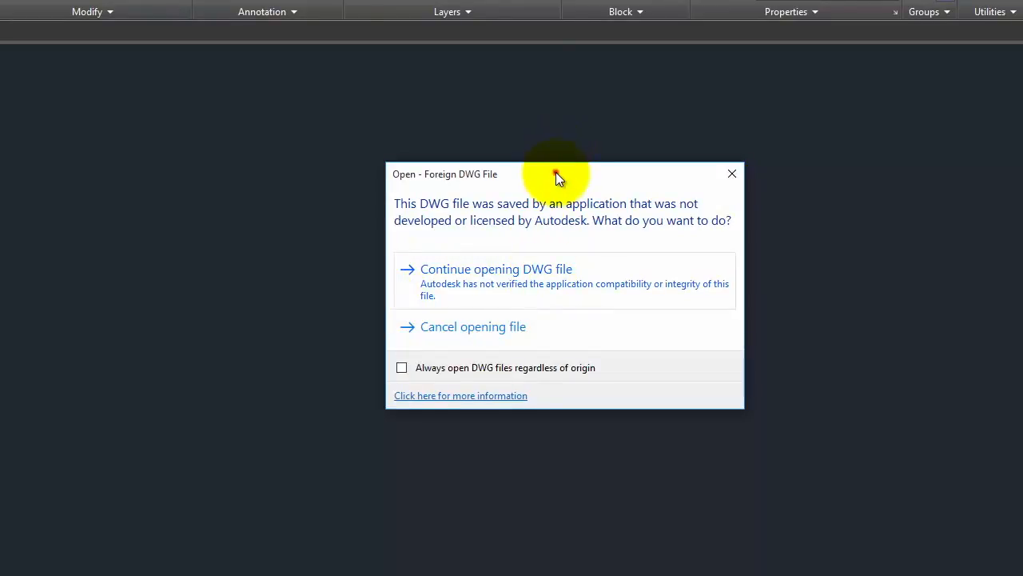
{"action": "left_click_drag", "start_coordinate": [557, 175], "coordinate": [450, 173]}
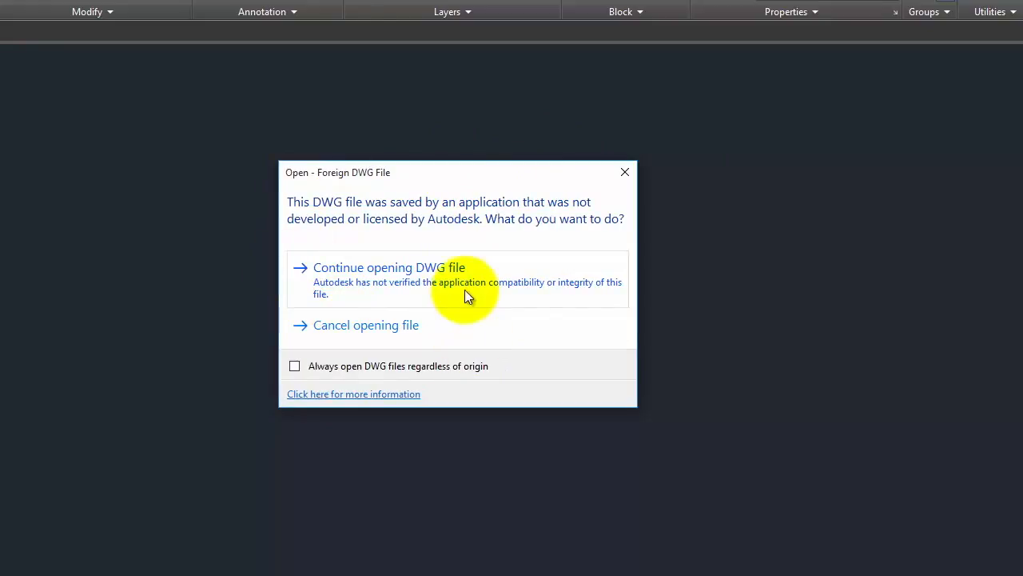
{"action": "left_click", "coordinate": [447, 272]}
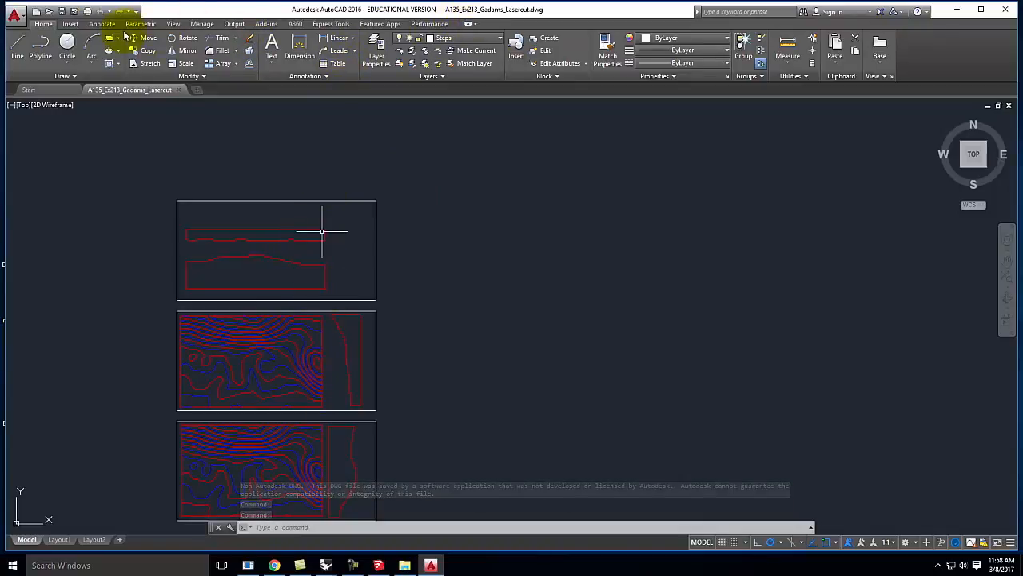
Open the drawing's layer properties and accept 0.00 mm as layer 0's lineweight
{"action": "left_click", "coordinate": [377, 55]}
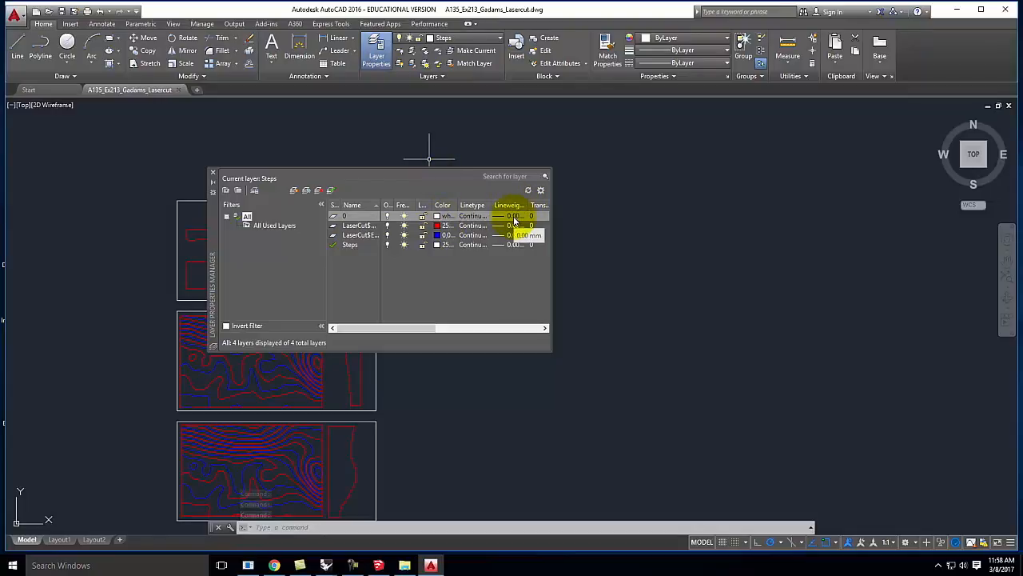
{"action": "left_click", "coordinate": [513, 217]}
{"action": "left_click", "coordinate": [514, 217]}
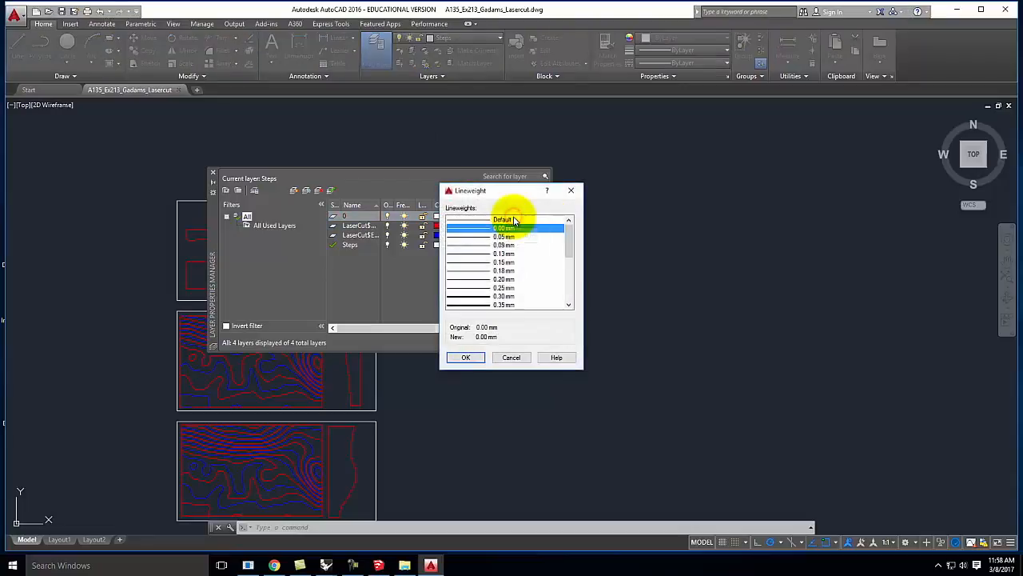
{"action": "left_click", "coordinate": [467, 357]}
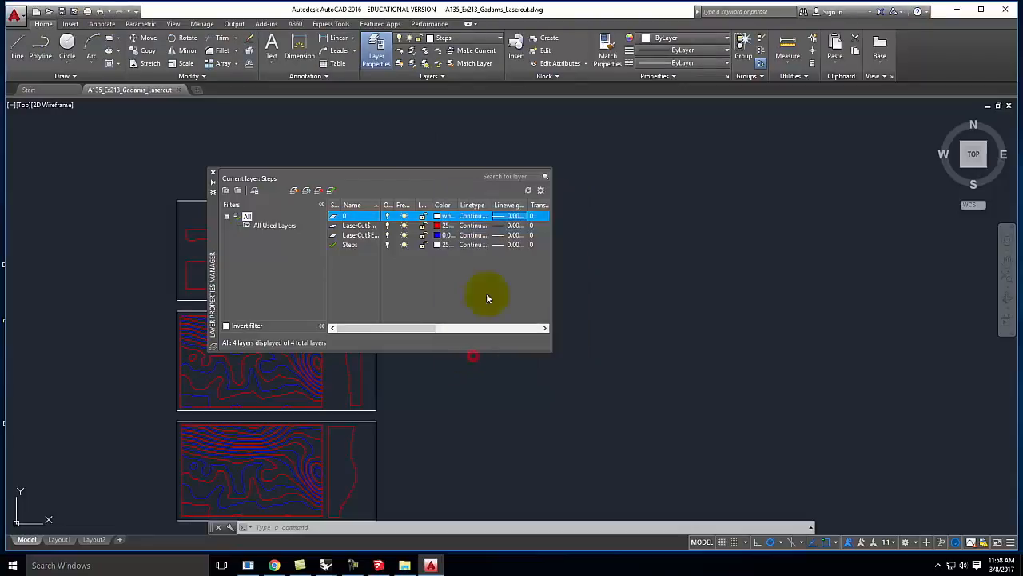
Set layer 0's lineweight to Default
{"action": "left_click", "coordinate": [514, 218]}
{"action": "left_click", "coordinate": [520, 216]}
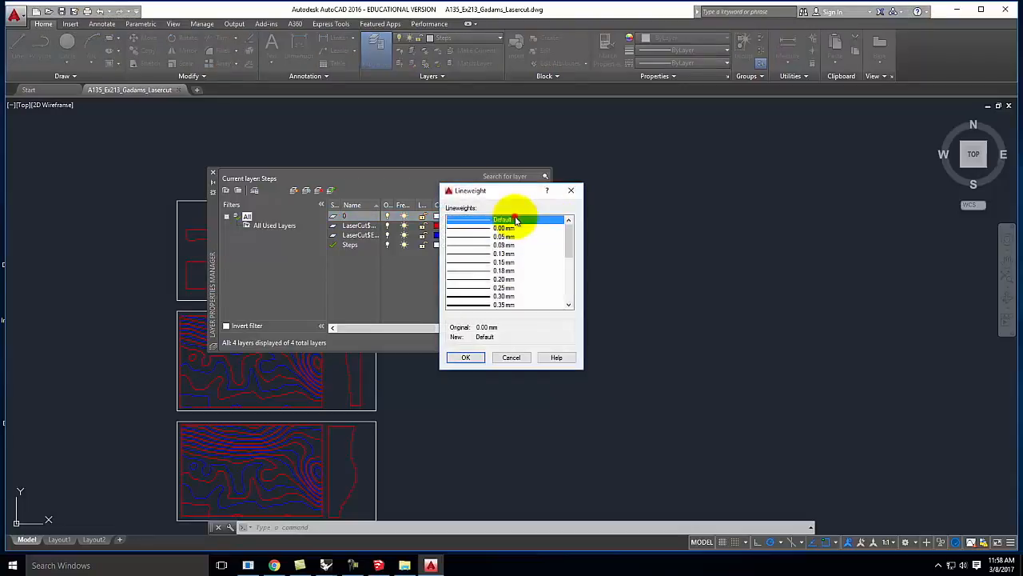
{"action": "left_click", "coordinate": [467, 355]}
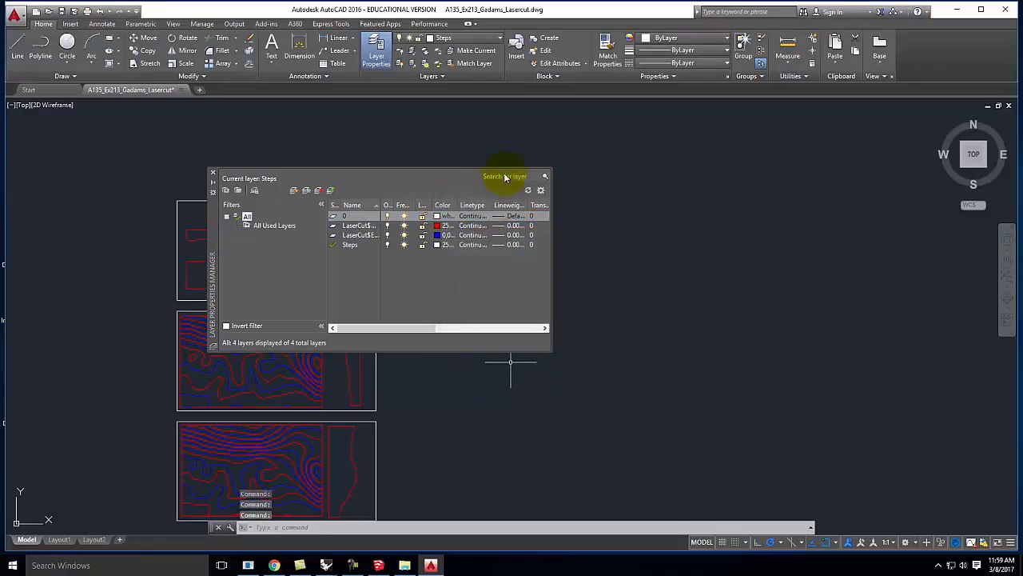
Set layer 0's lineweight to 0.00 mm
{"action": "left_click", "coordinate": [511, 218]}
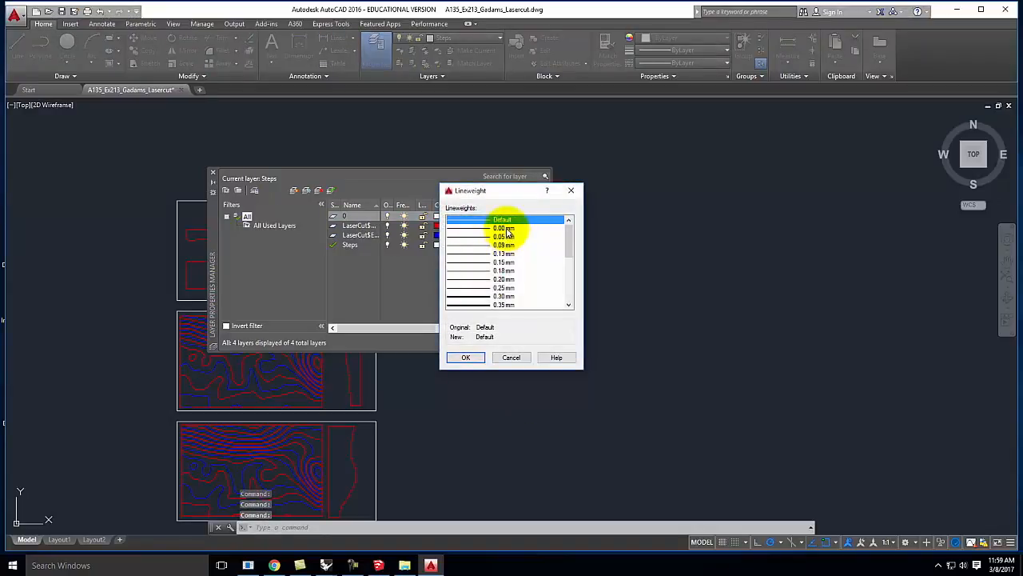
{"action": "left_click", "coordinate": [507, 228]}
{"action": "left_click", "coordinate": [463, 359]}
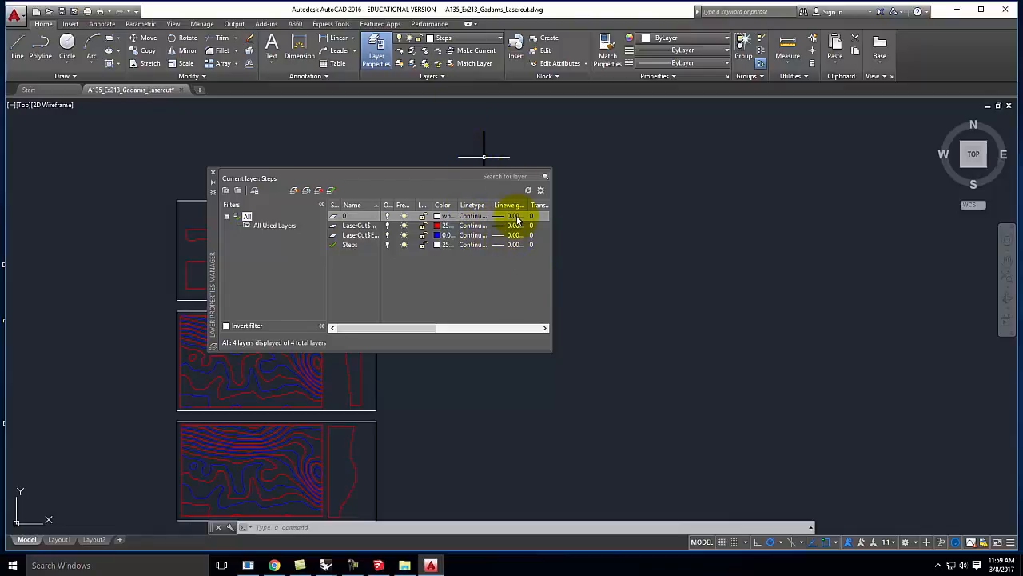
{"action": "left_click", "coordinate": [1009, 12]}
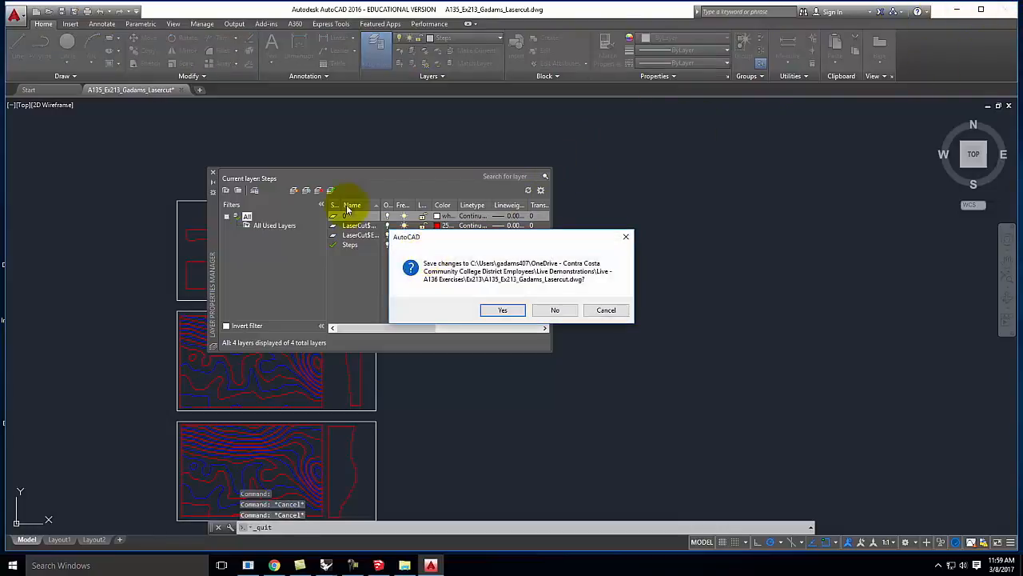
{"action": "left_click", "coordinate": [609, 311]}
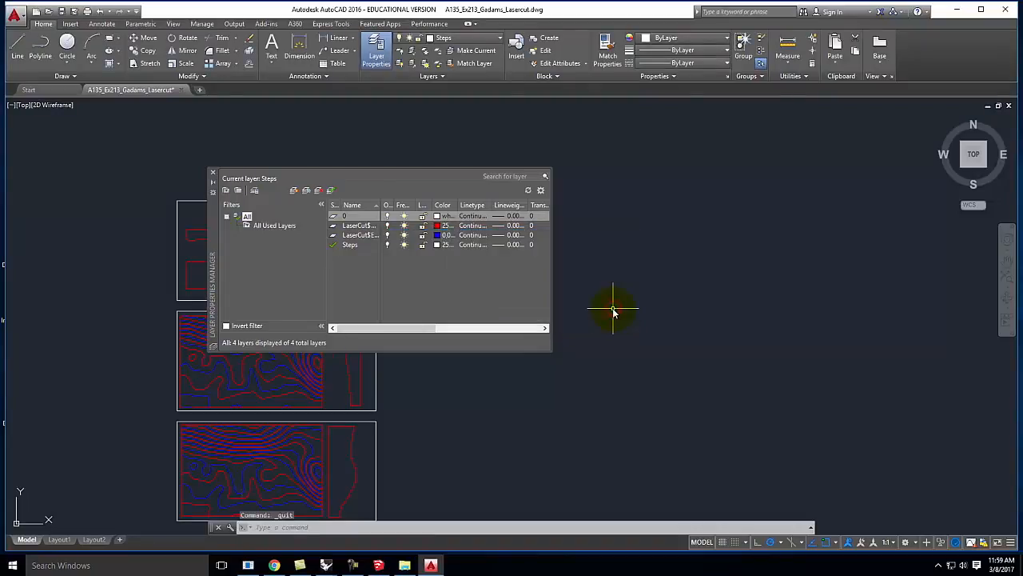
{"action": "left_click", "coordinate": [954, 10]}
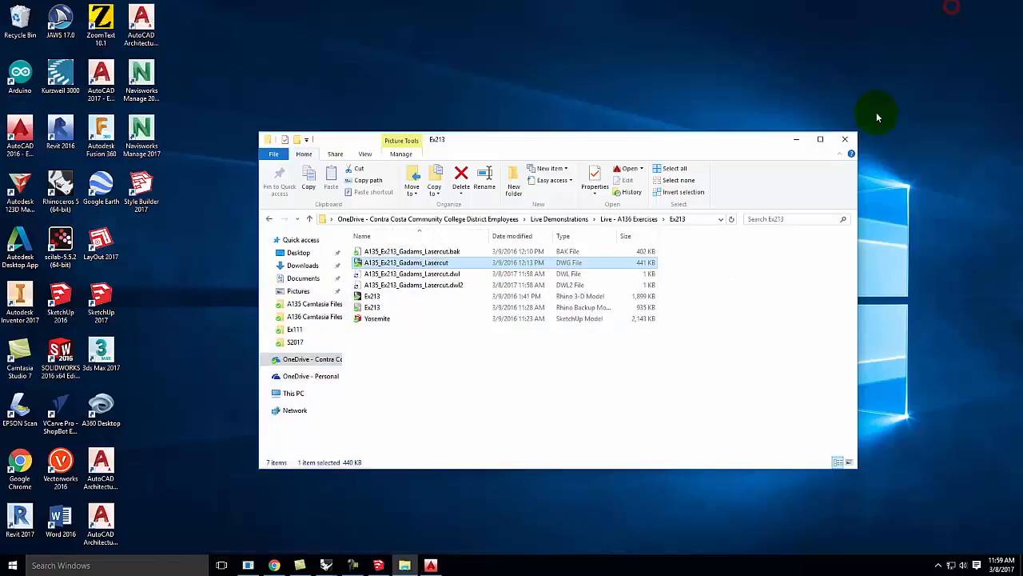
{"action": "left_click", "coordinate": [796, 141]}
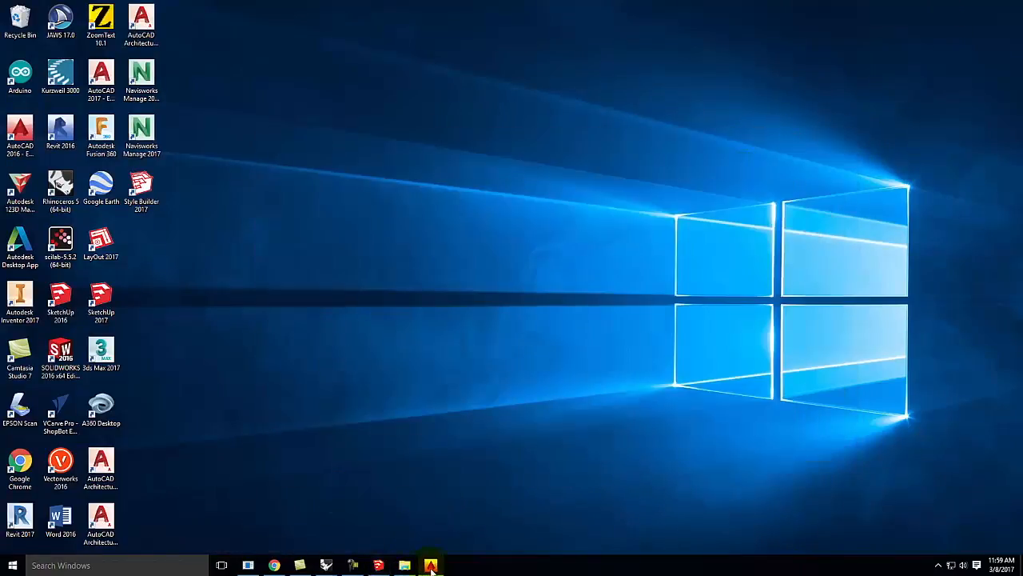
{"action": "left_click", "coordinate": [431, 566]}
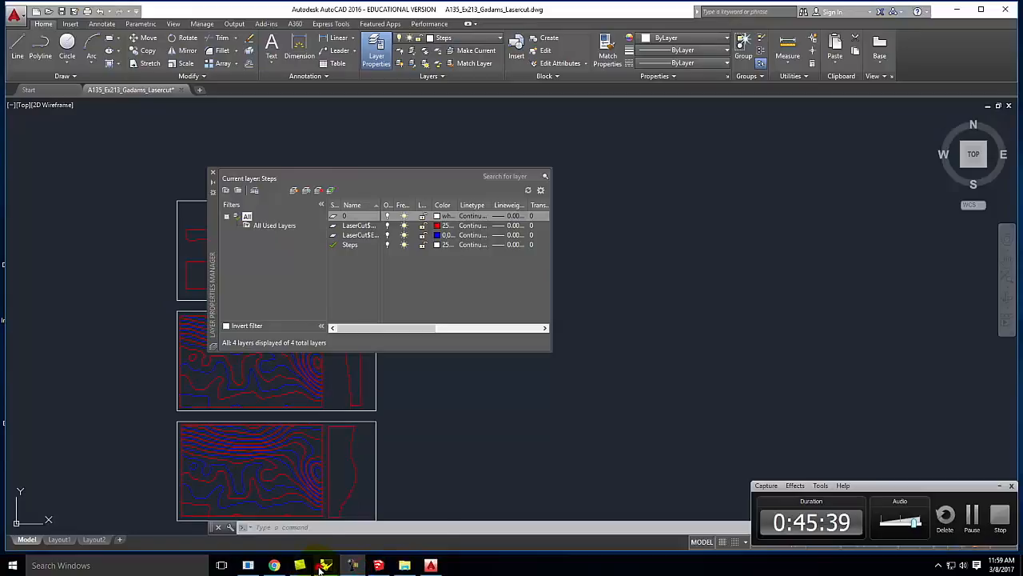
Switch to the Ex213_lasercut model in Rhino and clear the selection
{"action": "mouse_move", "coordinate": [325, 563]}
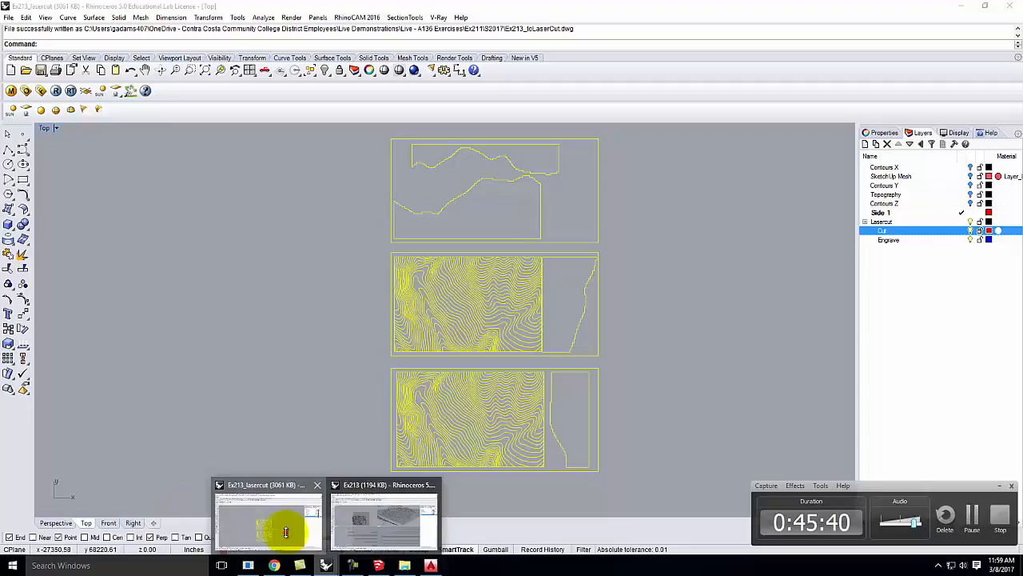
{"action": "left_click", "coordinate": [283, 532]}
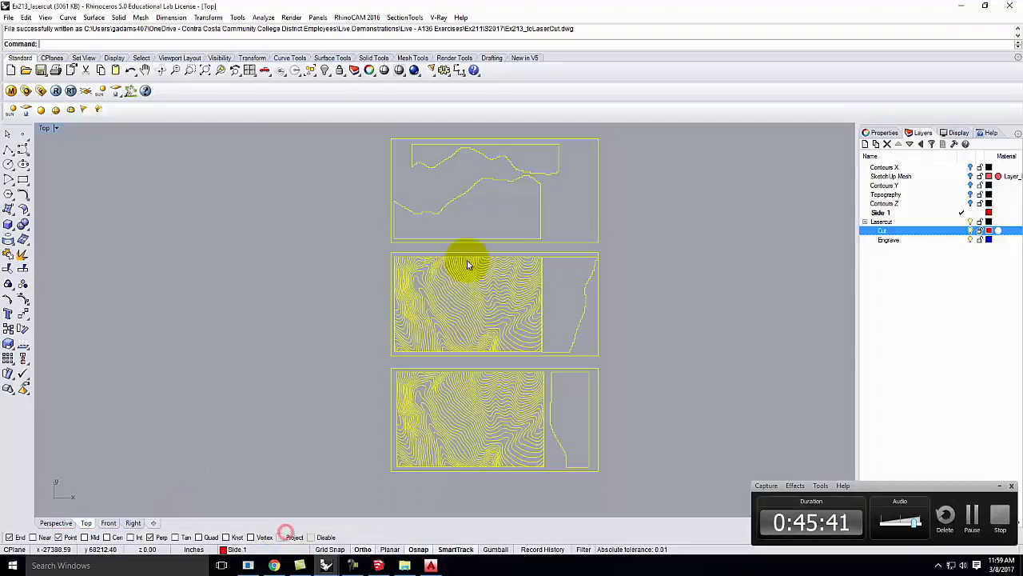
{"action": "left_click", "coordinate": [247, 251]}
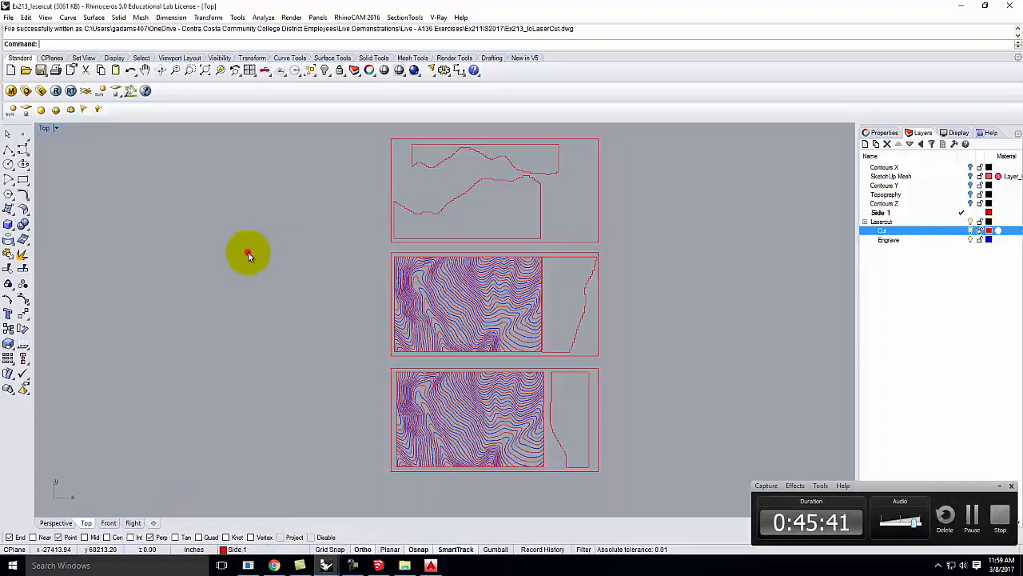
{"action": "left_click", "coordinate": [56, 128]}
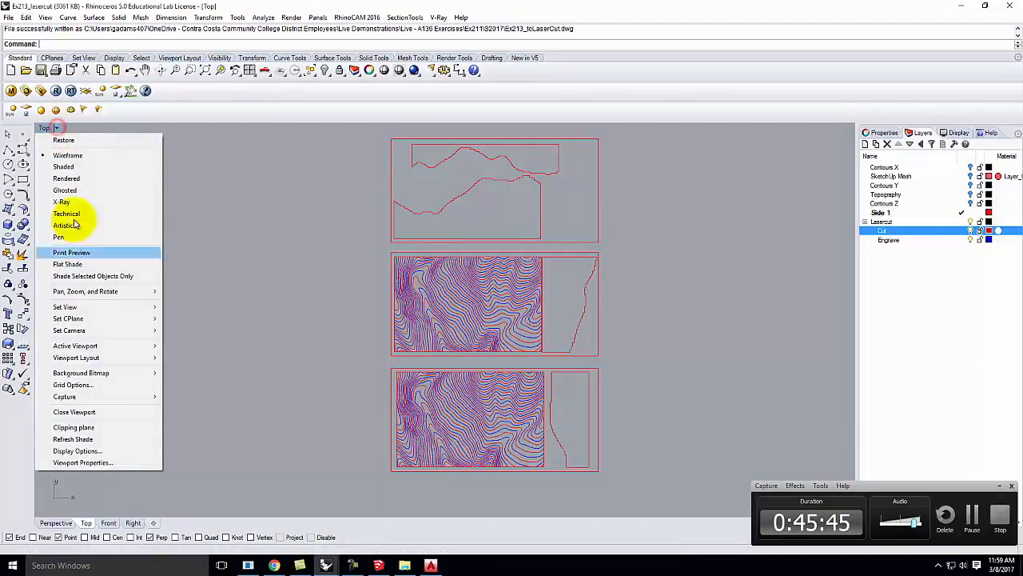
{"action": "mouse_move", "coordinate": [112, 396]}
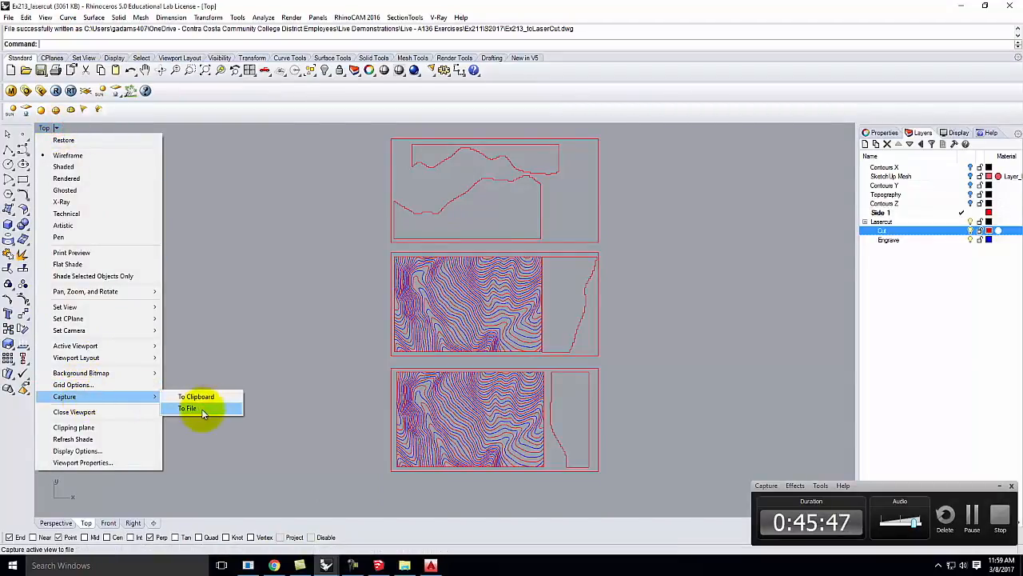
{"action": "left_click", "coordinate": [202, 408]}
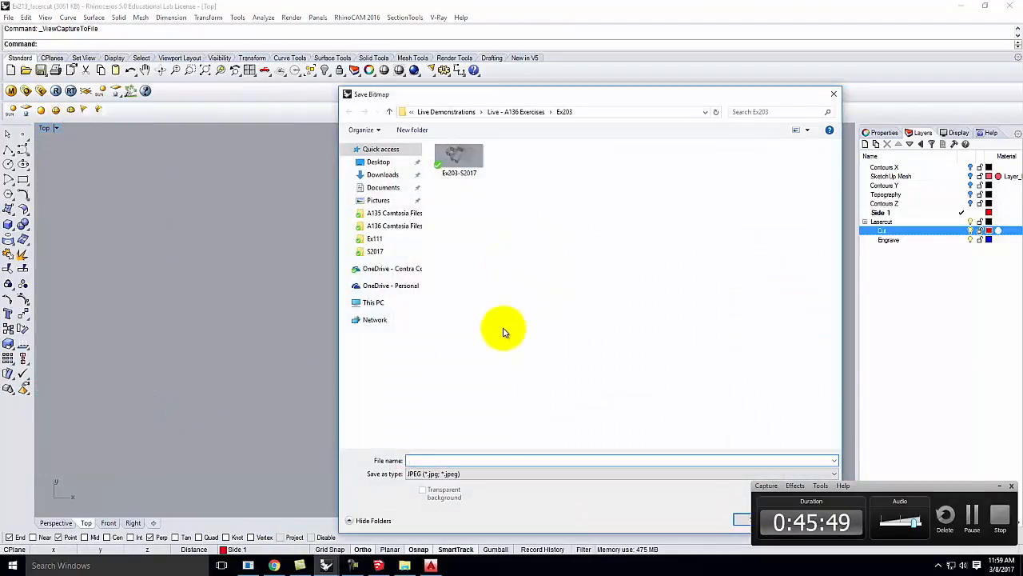
{"action": "left_click", "coordinate": [834, 95]}
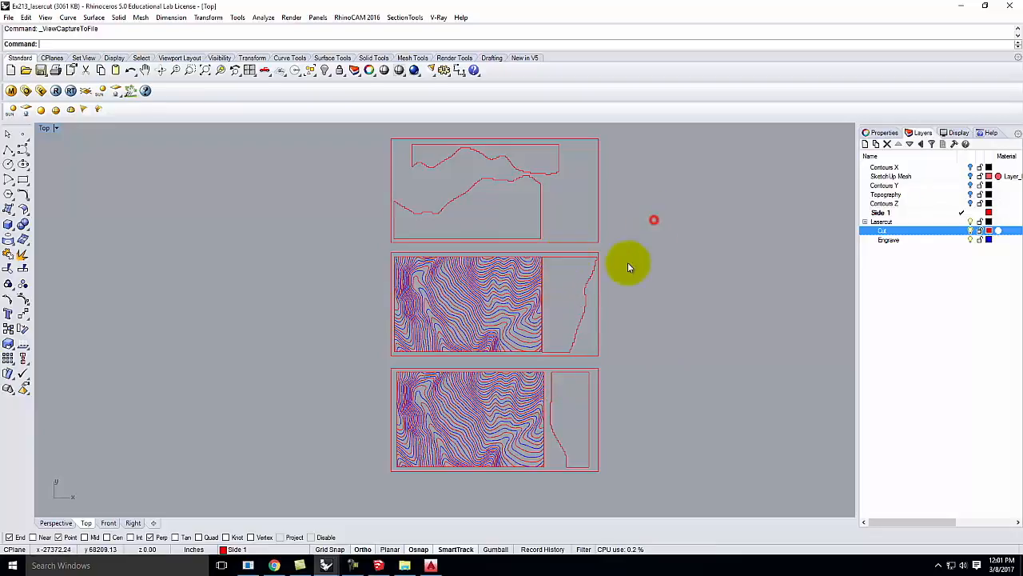
Inspect the side profile pieces on the three sheets, highlighting each piece's outline in turn
{"action": "scroll", "coordinate": [572, 261], "scroll_direction": "up", "scroll_amount": 6}
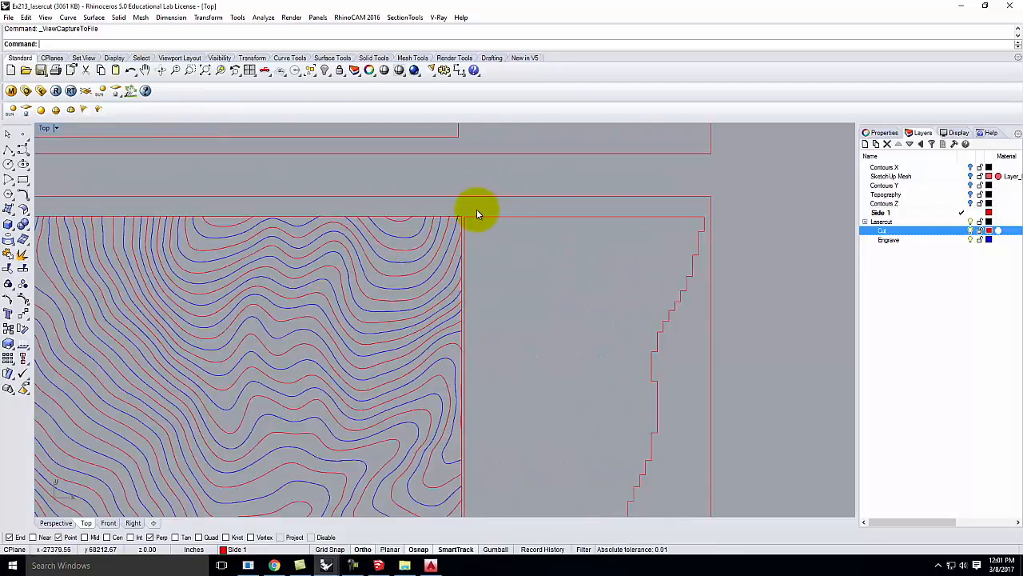
{"action": "scroll", "coordinate": [461, 216], "scroll_direction": "down", "scroll_amount": 2}
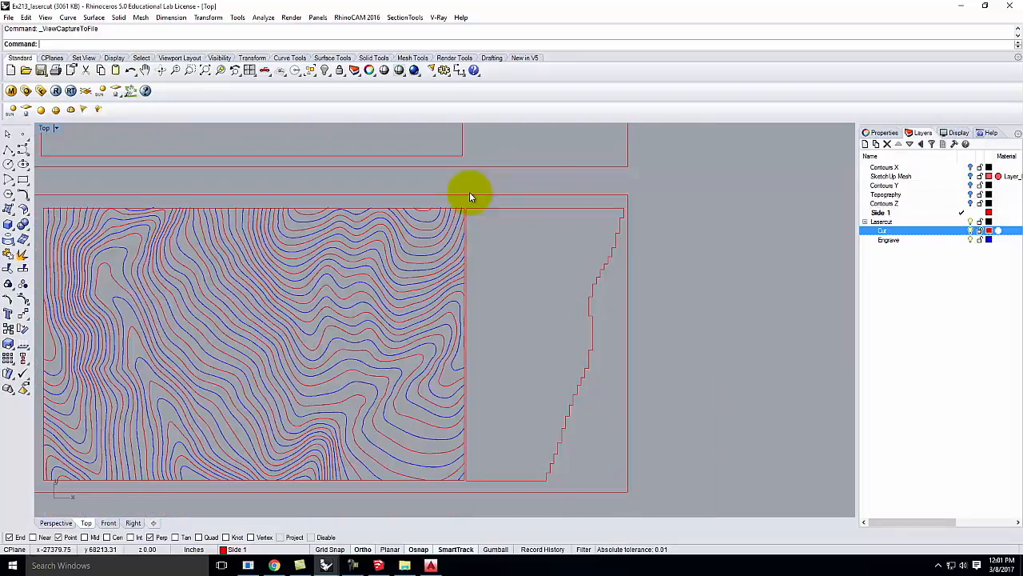
{"action": "scroll", "coordinate": [484, 268], "scroll_direction": "down", "scroll_amount": 1}
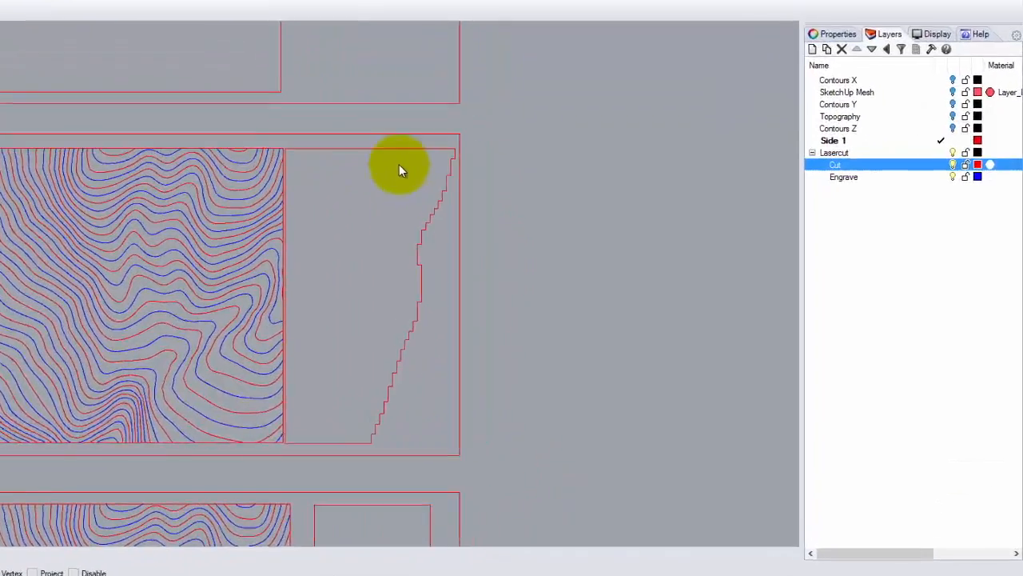
{"action": "left_click", "coordinate": [549, 220]}
{"action": "left_click", "coordinate": [172, 51]}
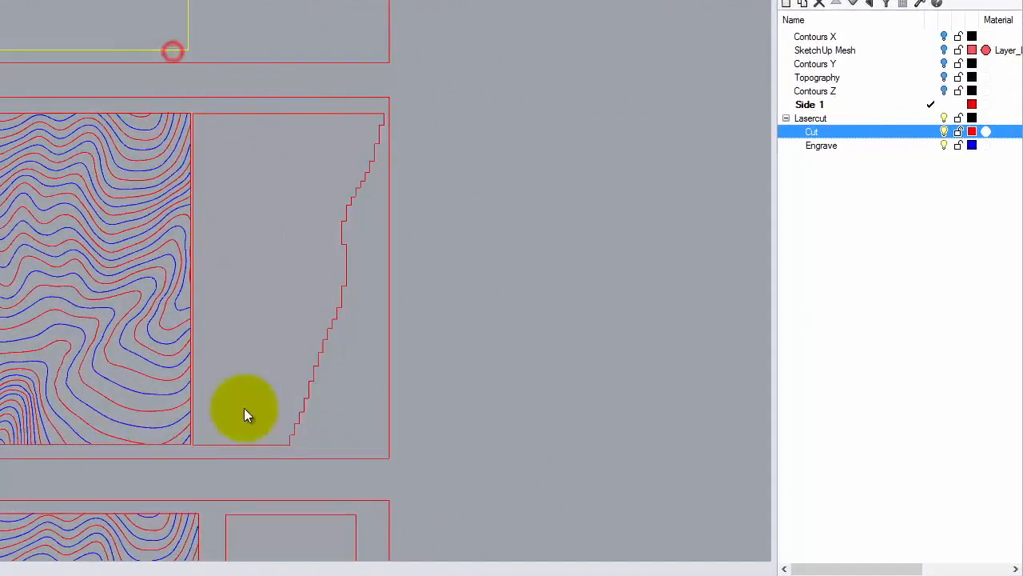
{"action": "left_click", "coordinate": [268, 516]}
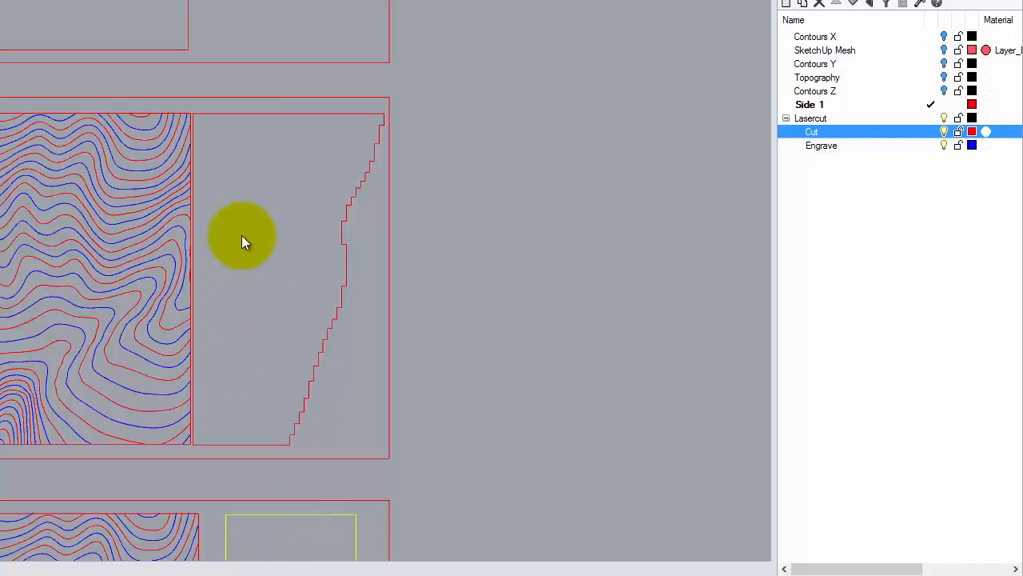
{"action": "left_click", "coordinate": [300, 114]}
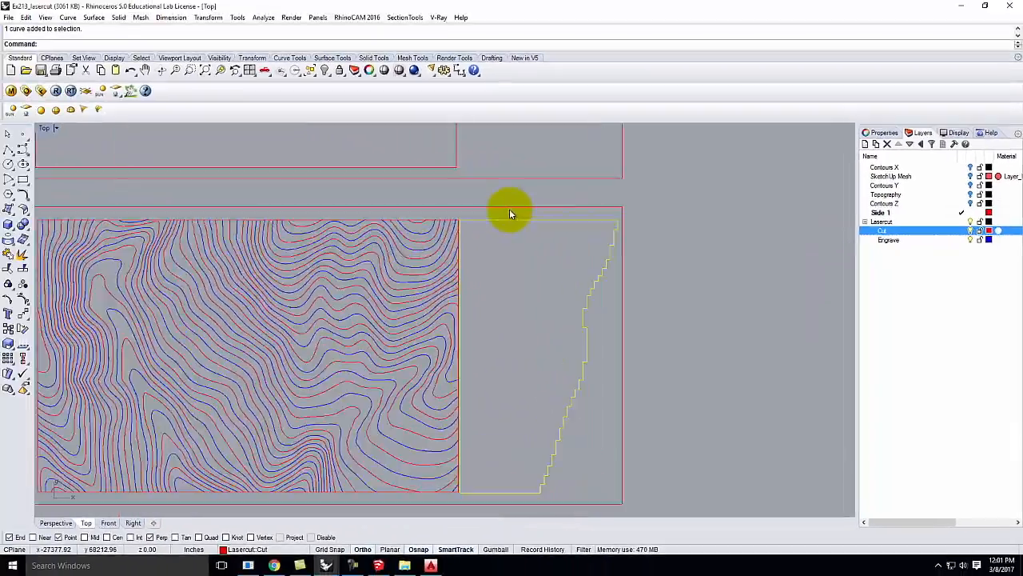
Draw a horizontal polyline across the middle sheet's stepped side piece, 5/32" below its upper edge
{"action": "scroll", "coordinate": [509, 209], "scroll_direction": "up", "scroll_amount": 1}
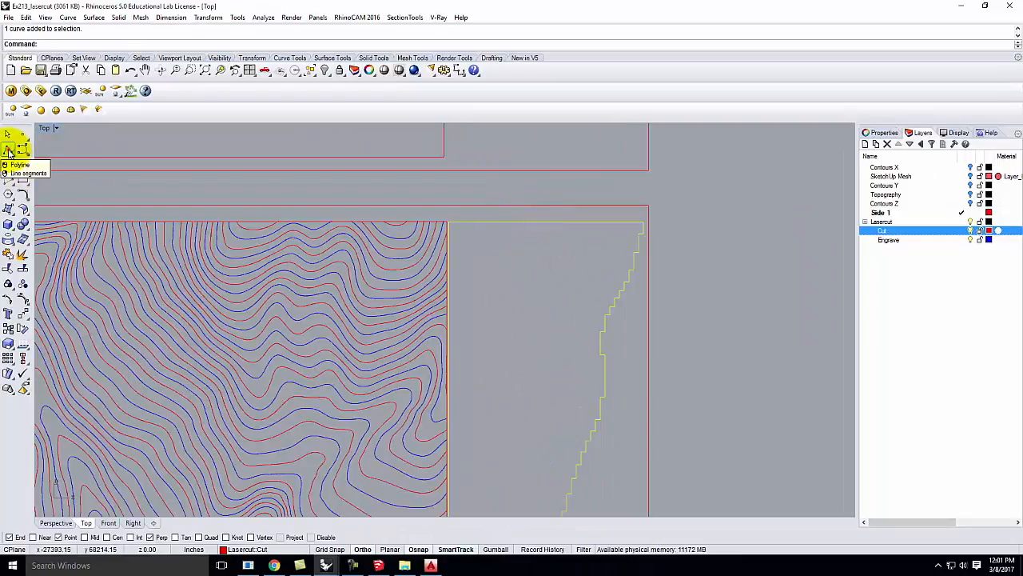
{"action": "left_click", "coordinate": [8, 150]}
{"action": "scroll", "coordinate": [470, 210], "scroll_direction": "up", "scroll_amount": 2}
{"action": "scroll", "coordinate": [471, 210], "scroll_direction": "up", "scroll_amount": 2}
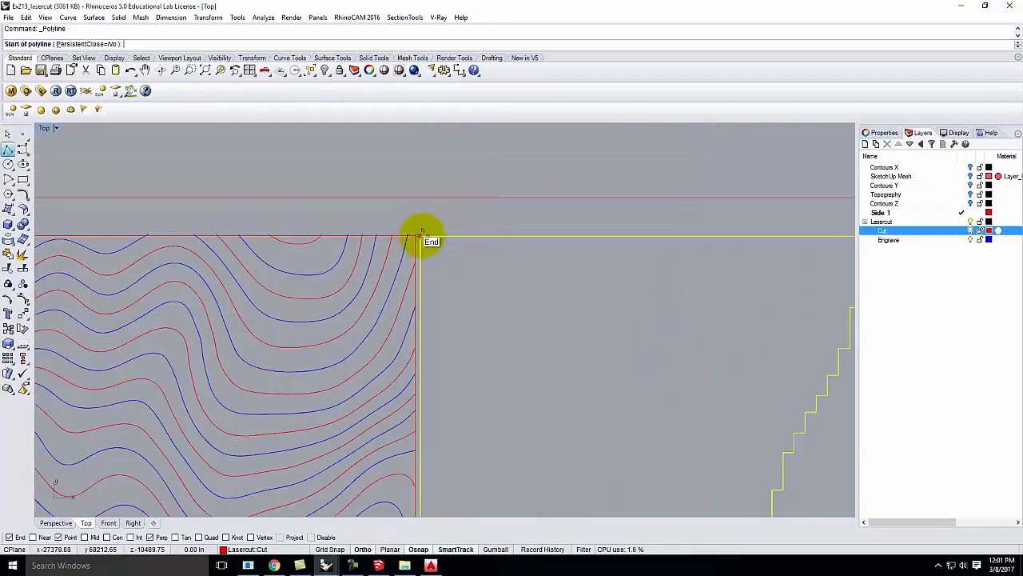
{"action": "scroll", "coordinate": [420, 230], "scroll_direction": "up", "scroll_amount": 5}
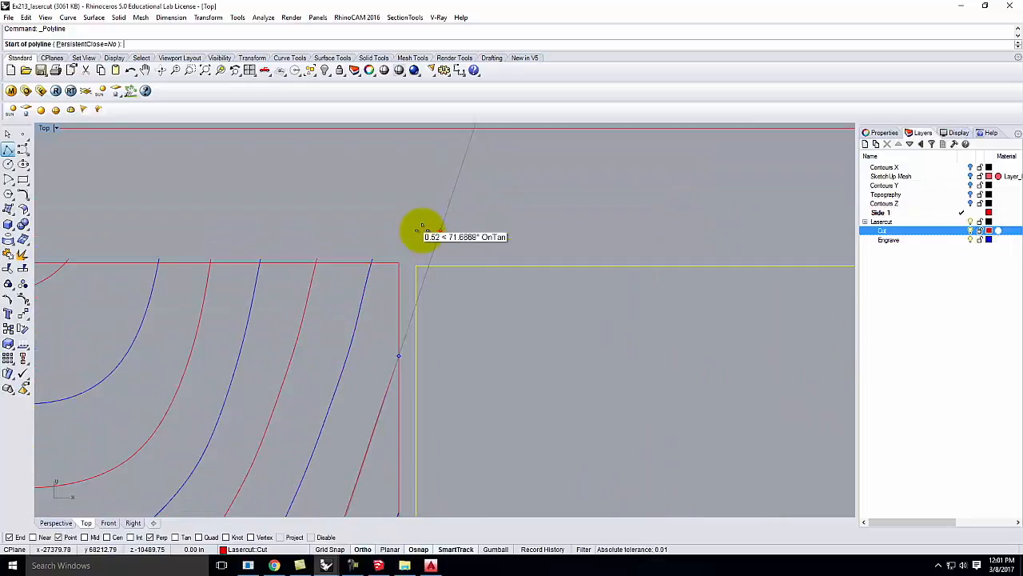
{"action": "left_click", "coordinate": [417, 266]}
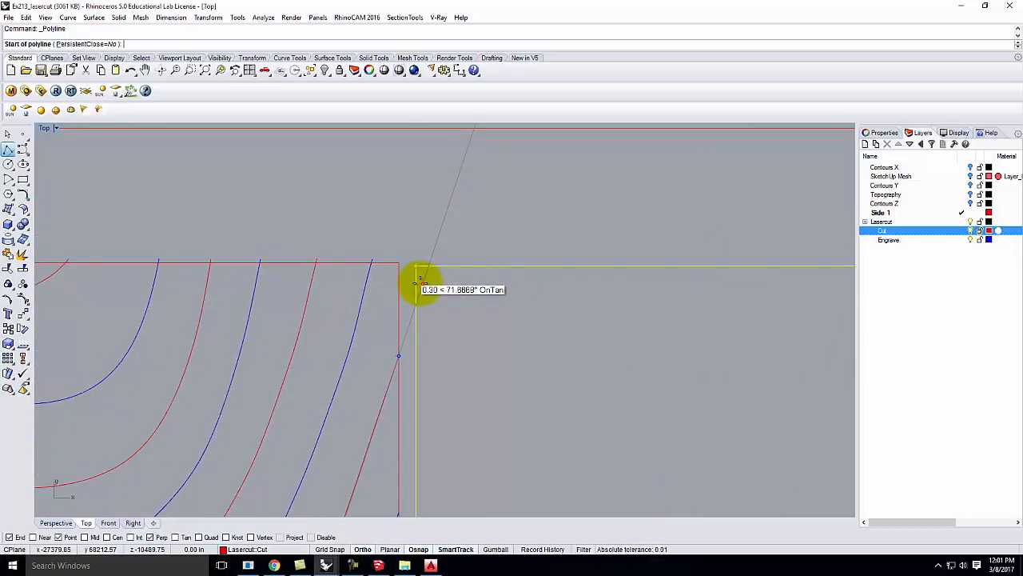
{"action": "type", "text": "5/32"}
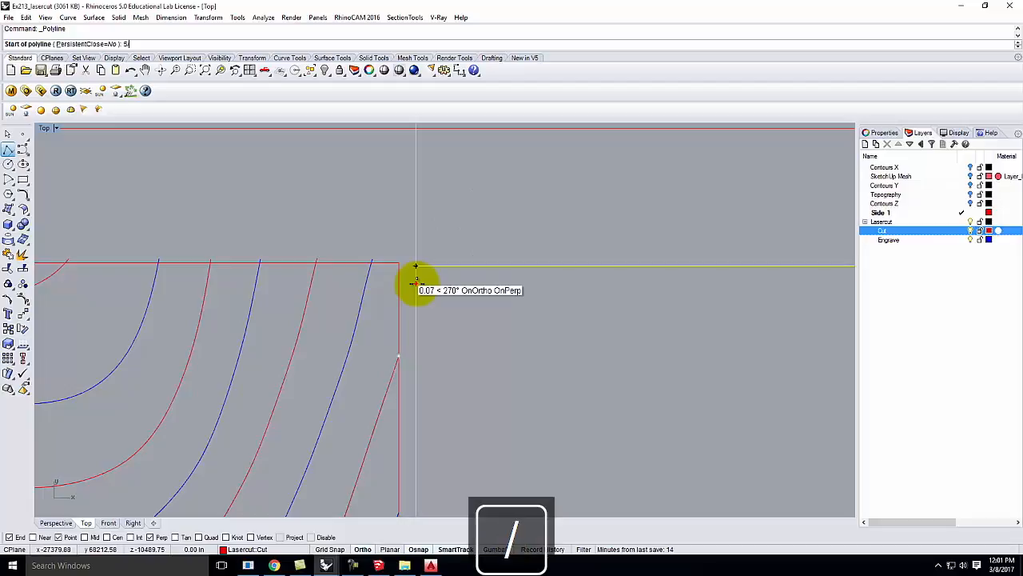
{"action": "key", "text": "Return"}
{"action": "scroll", "coordinate": [406, 277], "scroll_direction": "down", "scroll_amount": 4}
{"action": "left_click", "coordinate": [638, 272]}
{"action": "scroll", "coordinate": [639, 276], "scroll_direction": "up", "scroll_amount": 3}
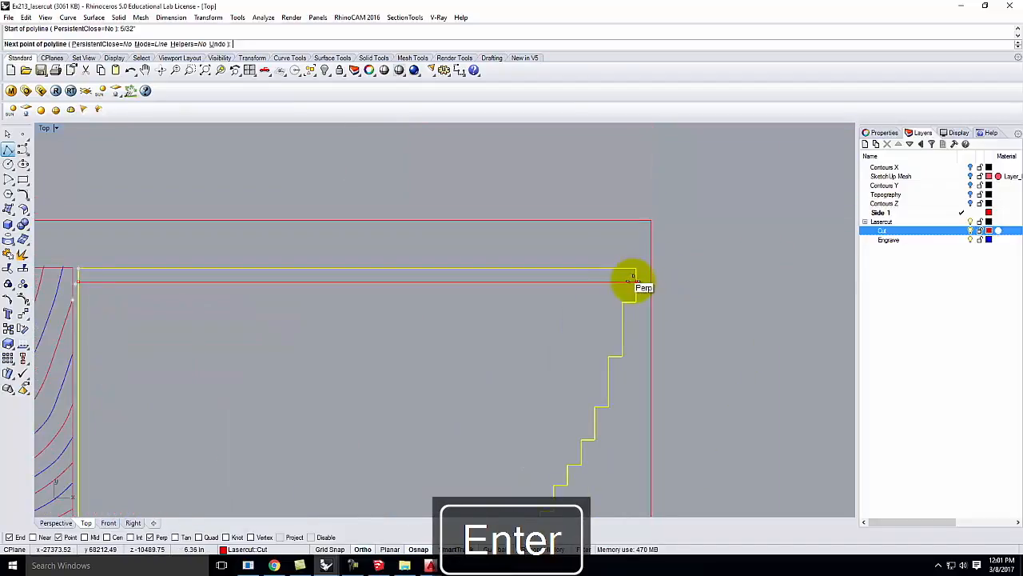
{"action": "key", "text": "Return"}
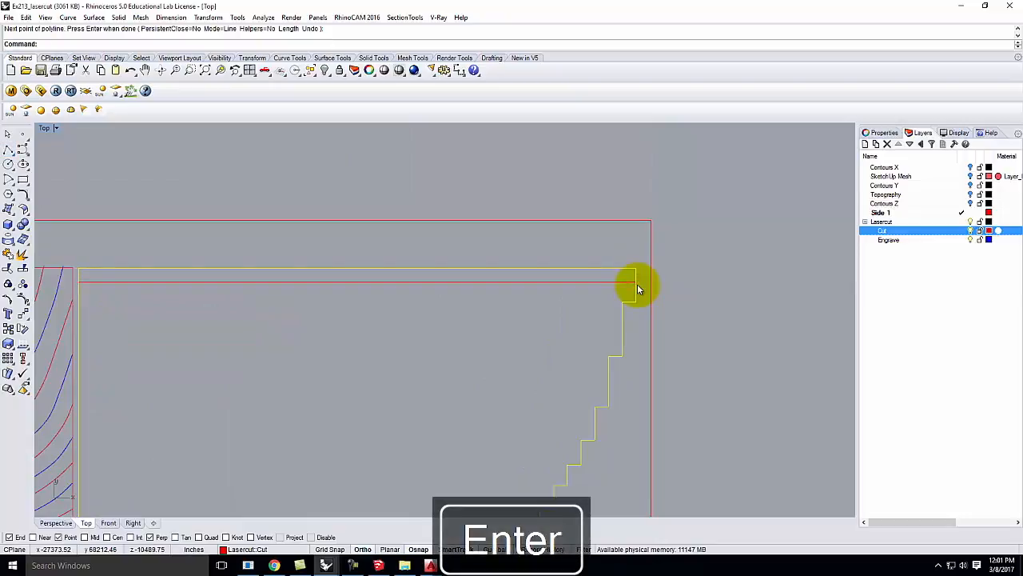
Draw a horizontal polyline across the middle sheet's side piece, 5/32" above its lower edge
{"action": "scroll", "coordinate": [643, 202], "scroll_direction": "down", "scroll_amount": 5}
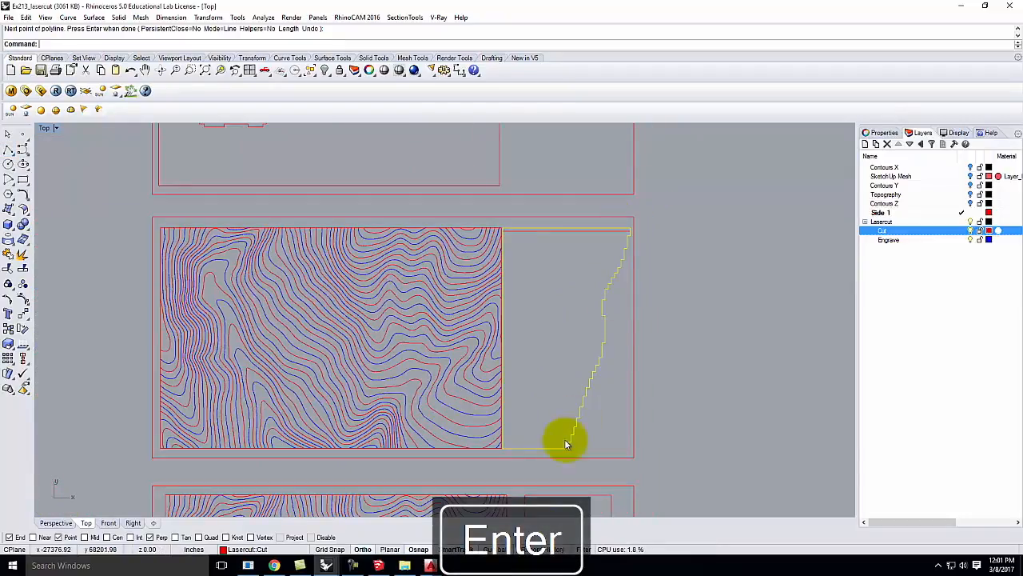
{"action": "scroll", "coordinate": [501, 454], "scroll_direction": "up", "scroll_amount": 5}
{"action": "scroll", "coordinate": [510, 420], "scroll_direction": "up", "scroll_amount": 8}
{"action": "right_click", "coordinate": [510, 416]}
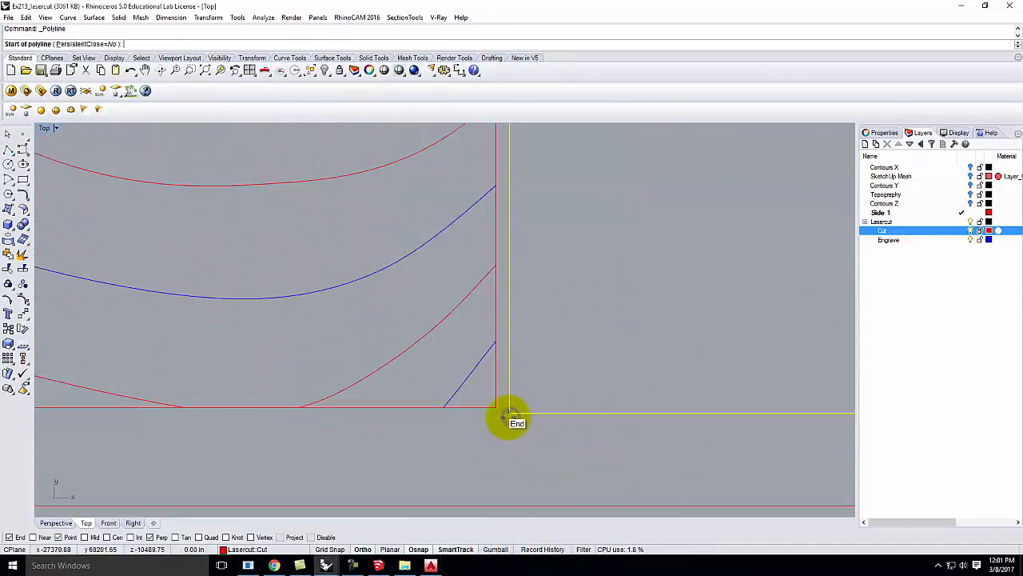
{"action": "type", "text": "5/32"}
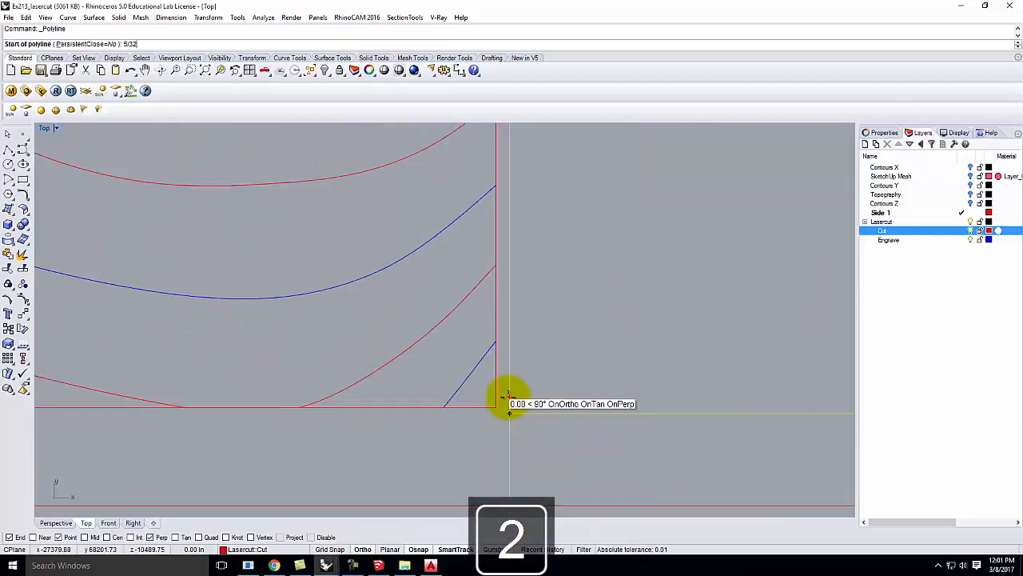
{"action": "key", "text": "Return"}
{"action": "left_click", "coordinate": [508, 397]}
{"action": "scroll", "coordinate": [479, 392], "scroll_direction": "down", "scroll_amount": 3}
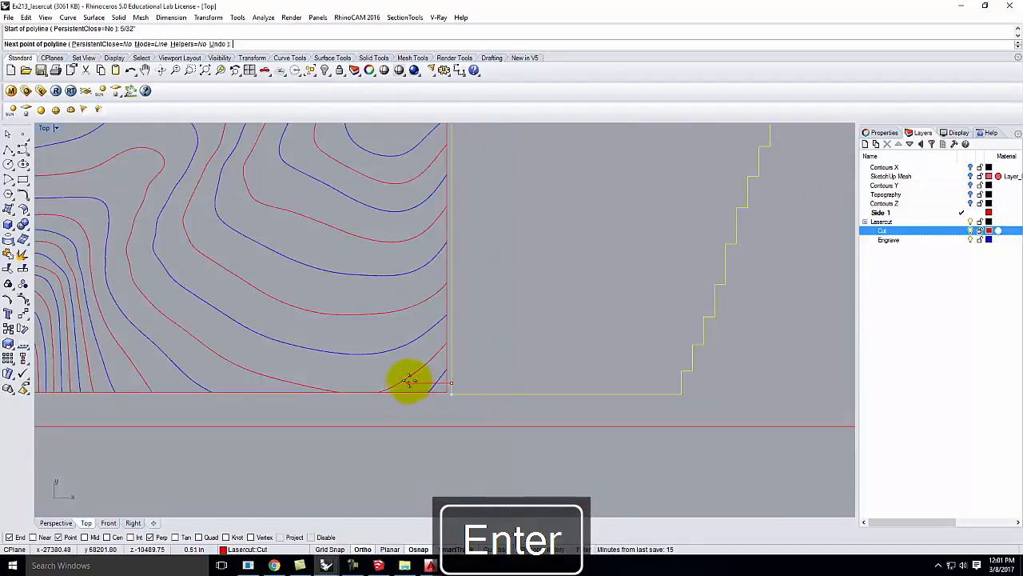
{"action": "left_click", "coordinate": [681, 384]}
{"action": "key", "text": "Return"}
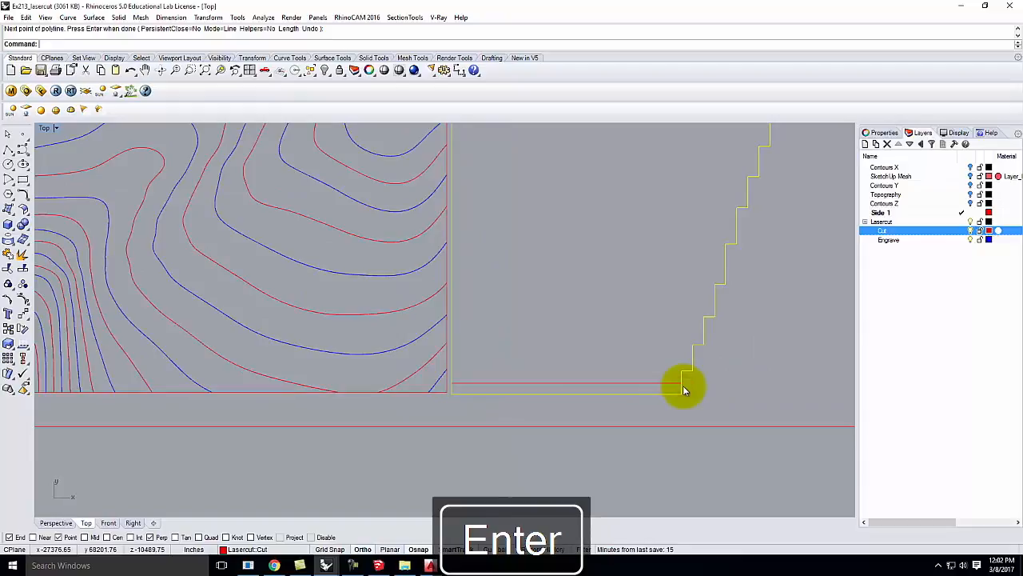
Draw a horizontal polyline across the lowest sheet's side piece, 5/32" below its upper edge
{"action": "scroll", "coordinate": [683, 385], "scroll_direction": "down", "scroll_amount": 2}
{"action": "scroll", "coordinate": [715, 268], "scroll_direction": "down", "scroll_amount": 3}
{"action": "scroll", "coordinate": [730, 312], "scroll_direction": "up", "scroll_amount": 6}
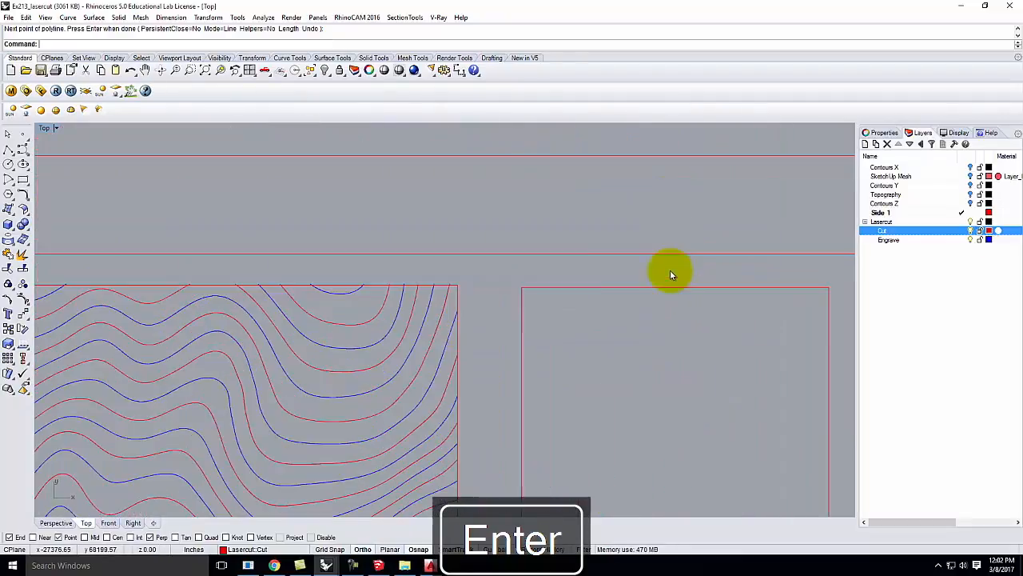
{"action": "key", "text": "Return"}
{"action": "type", "text": "5/32"}
{"action": "key", "text": "Return"}
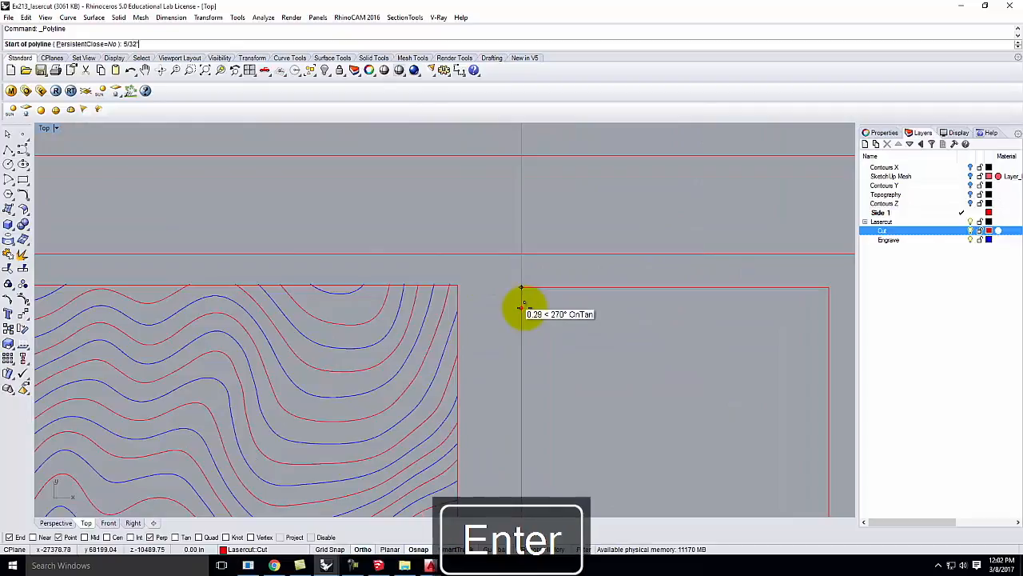
{"action": "scroll", "coordinate": [521, 306], "scroll_direction": "down", "scroll_amount": 2}
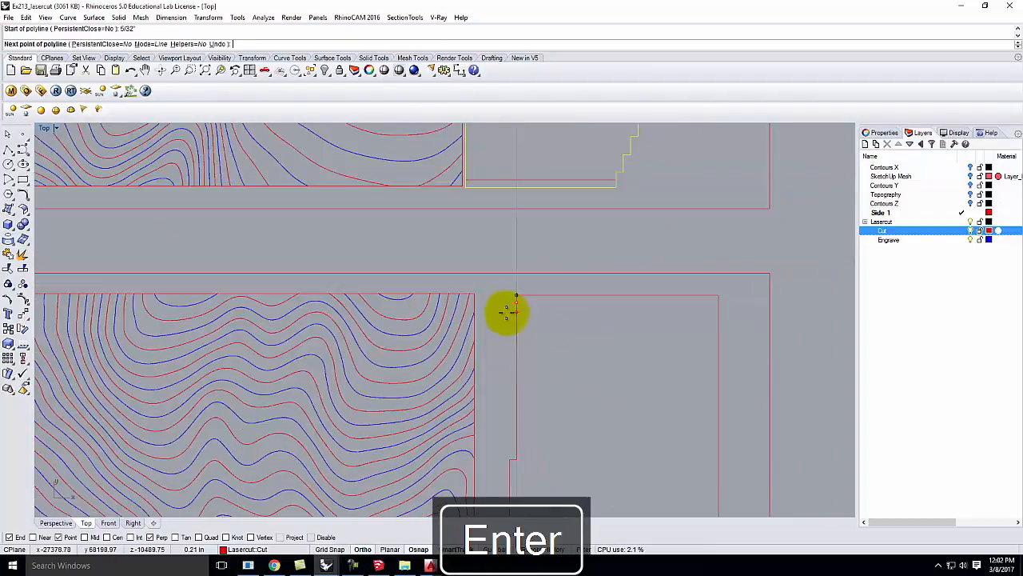
{"action": "left_click", "coordinate": [718, 301]}
{"action": "key", "text": "Return"}
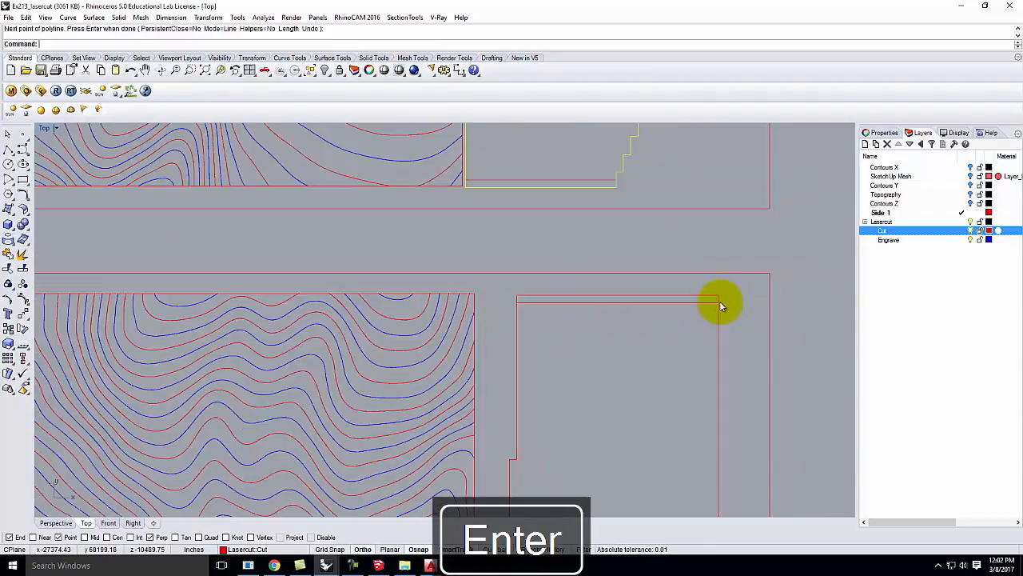
Draw a horizontal polyline across the lowest sheet's side piece, 5/32" above its lower edge
{"action": "scroll", "coordinate": [581, 349], "scroll_direction": "down", "scroll_amount": 3}
{"action": "scroll", "coordinate": [601, 431], "scroll_direction": "up", "scroll_amount": 5}
{"action": "key", "text": "Return"}
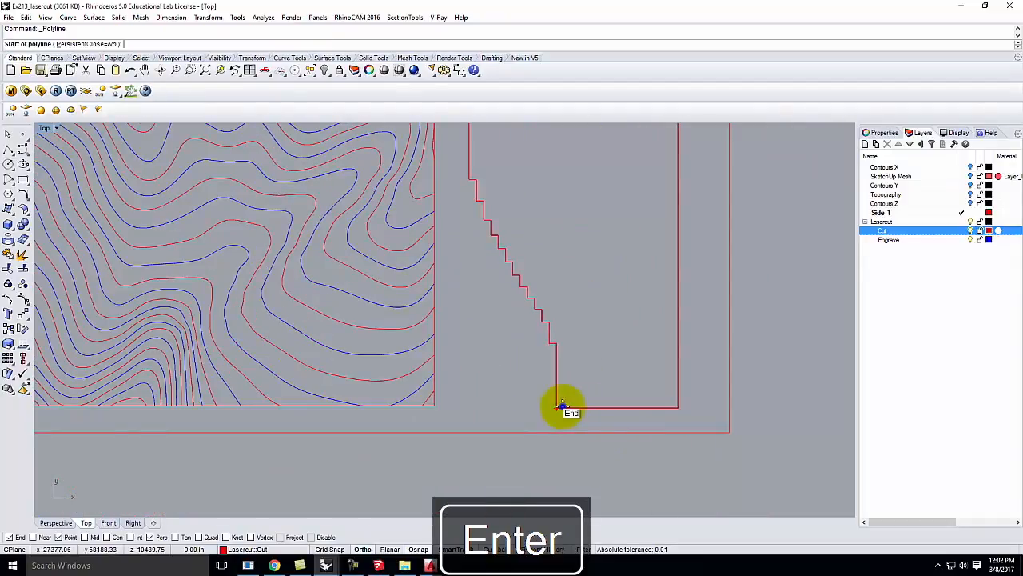
{"action": "left_click", "coordinate": [562, 408]}
{"action": "scroll", "coordinate": [560, 402], "scroll_direction": "up", "scroll_amount": 3}
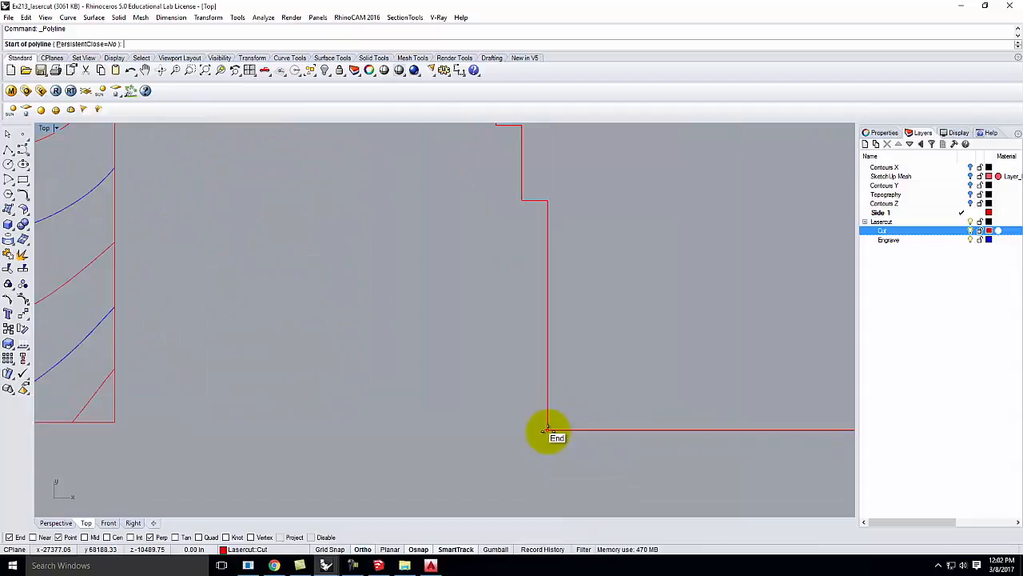
{"action": "type", "text": "5/32"}
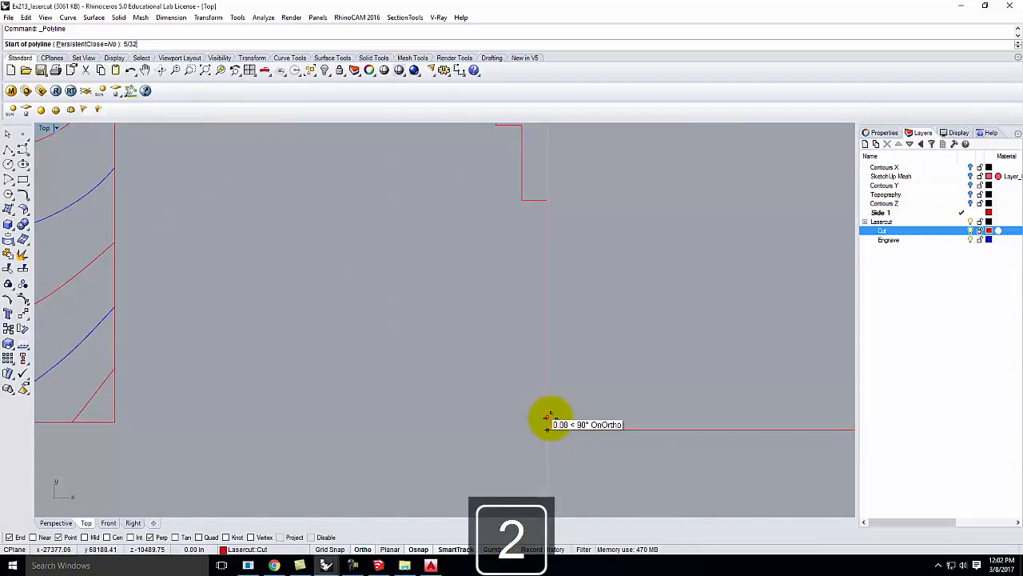
{"action": "key", "text": "Return"}
{"action": "scroll", "coordinate": [224, 331], "scroll_direction": "down", "scroll_amount": 3}
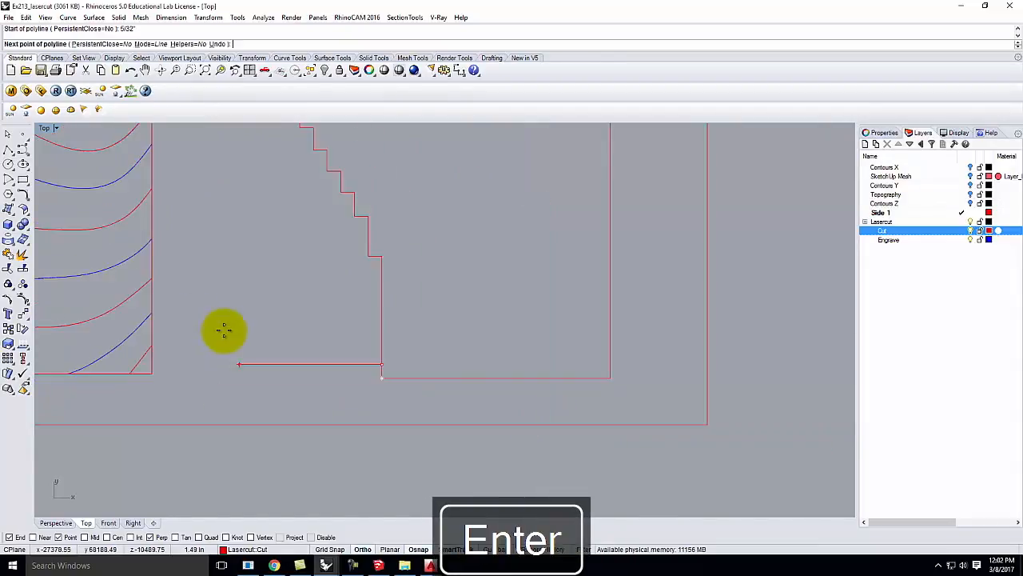
{"action": "left_click", "coordinate": [597, 369]}
{"action": "key", "text": "Return"}
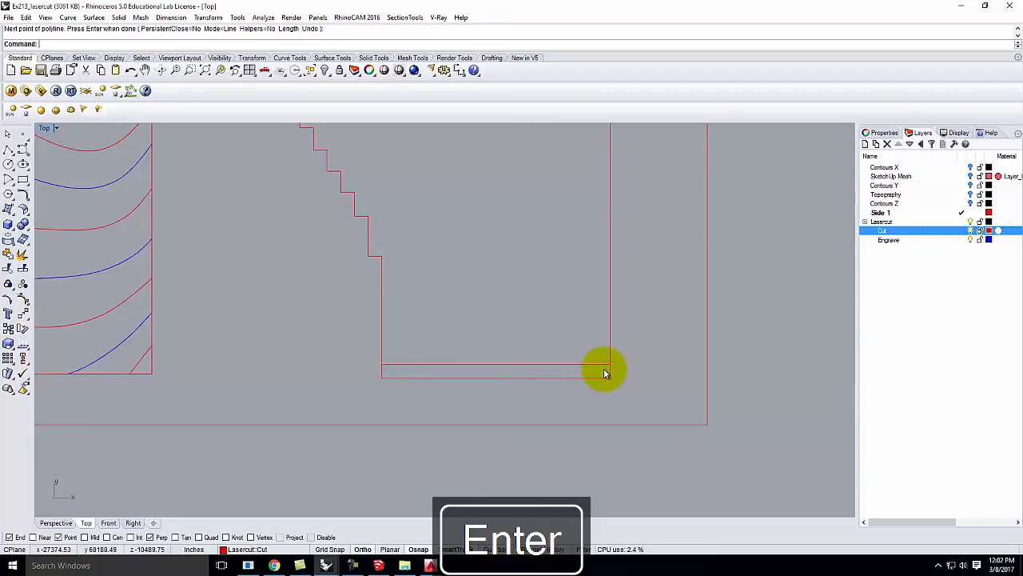
Trim the outer edge strips off the lowest sheet's side piece at both offset lines, using all curves as cutting objects
{"action": "left_click", "coordinate": [597, 368]}
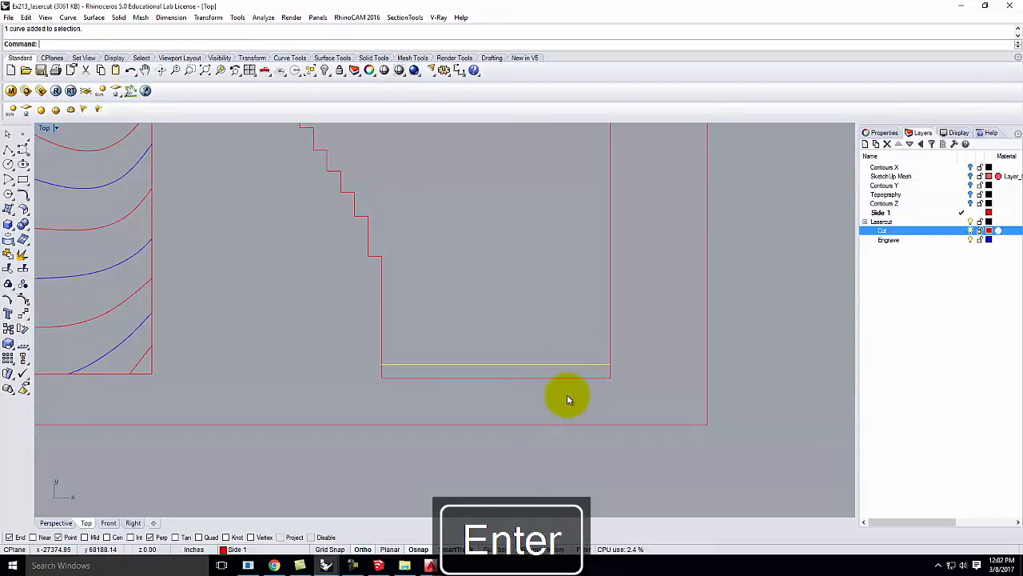
{"action": "key", "text": "Escape"}
{"action": "type", "text": "Tyrim"}
{"action": "key", "text": "Return"}
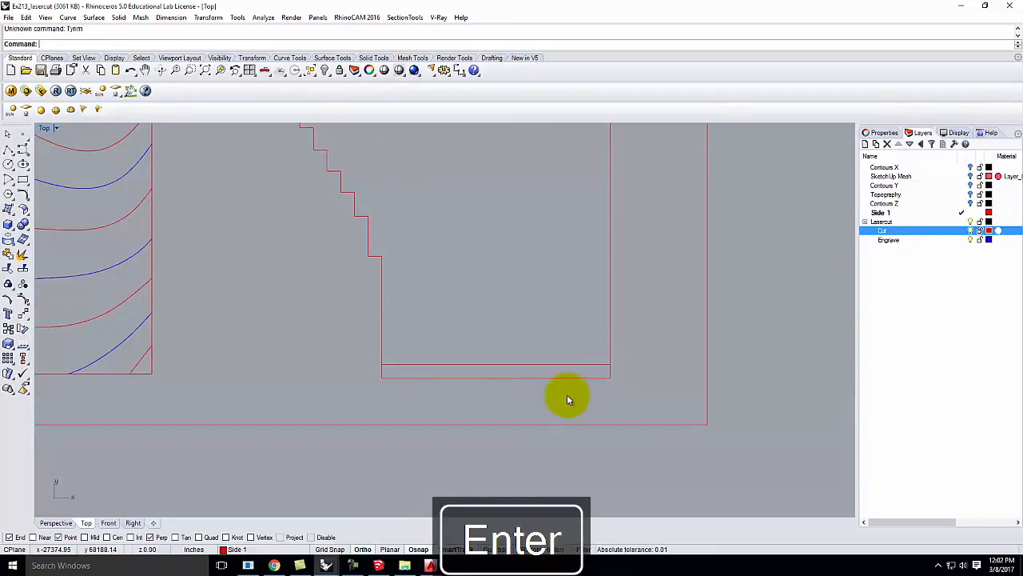
{"action": "type", "text": "Trim"}
{"action": "key", "text": "Return"}
{"action": "key", "text": "ctrl+a"}
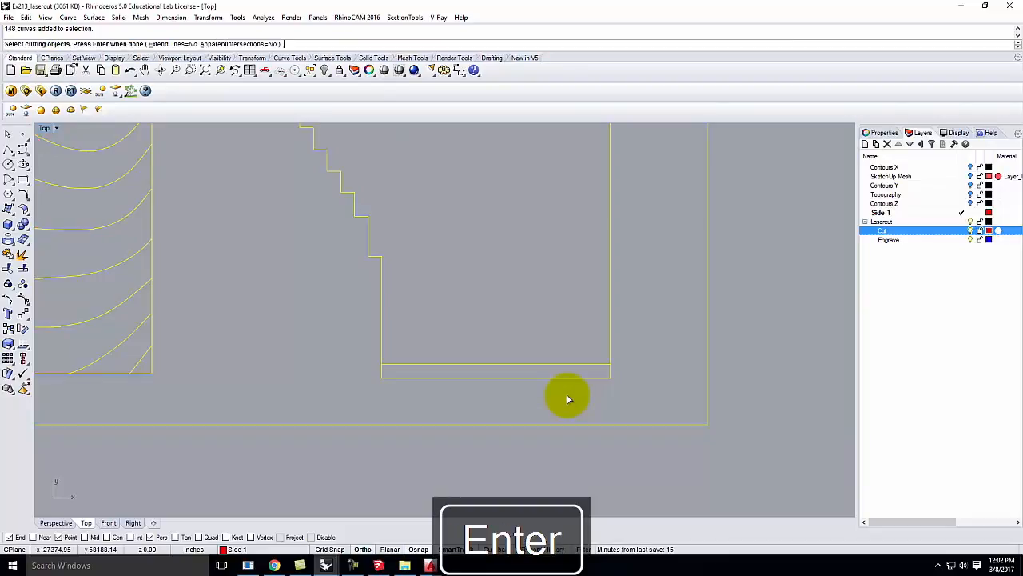
{"action": "key", "text": "Return"}
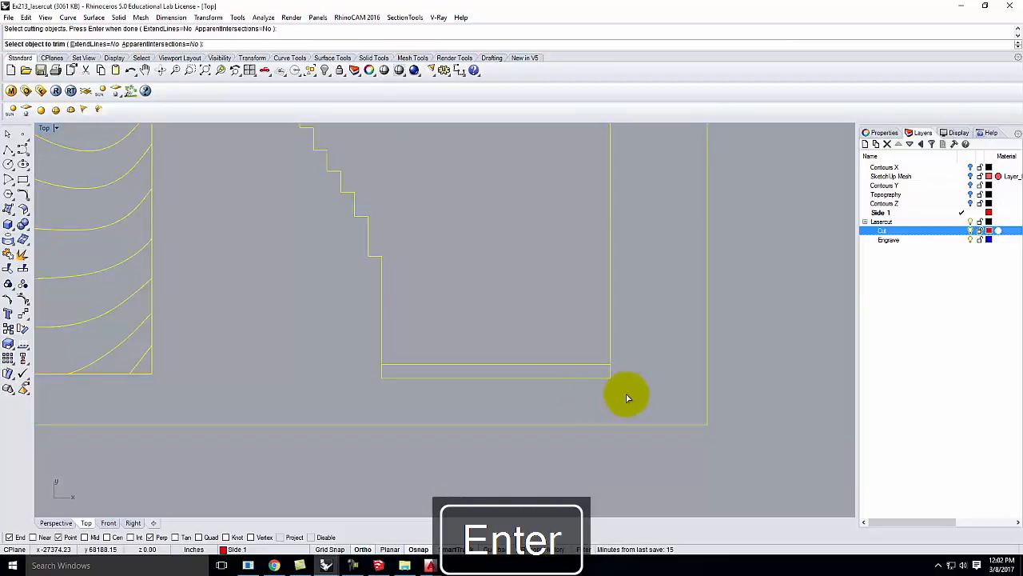
{"action": "left_click", "coordinate": [380, 373]}
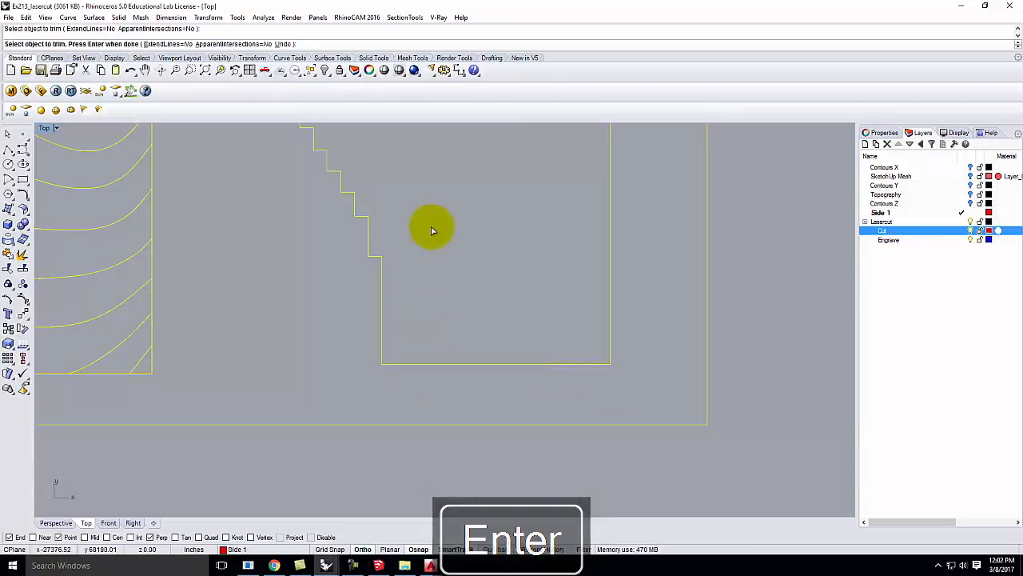
{"action": "scroll", "coordinate": [421, 293], "scroll_direction": "down", "scroll_amount": 4}
{"action": "scroll", "coordinate": [445, 139], "scroll_direction": "up", "scroll_amount": 5}
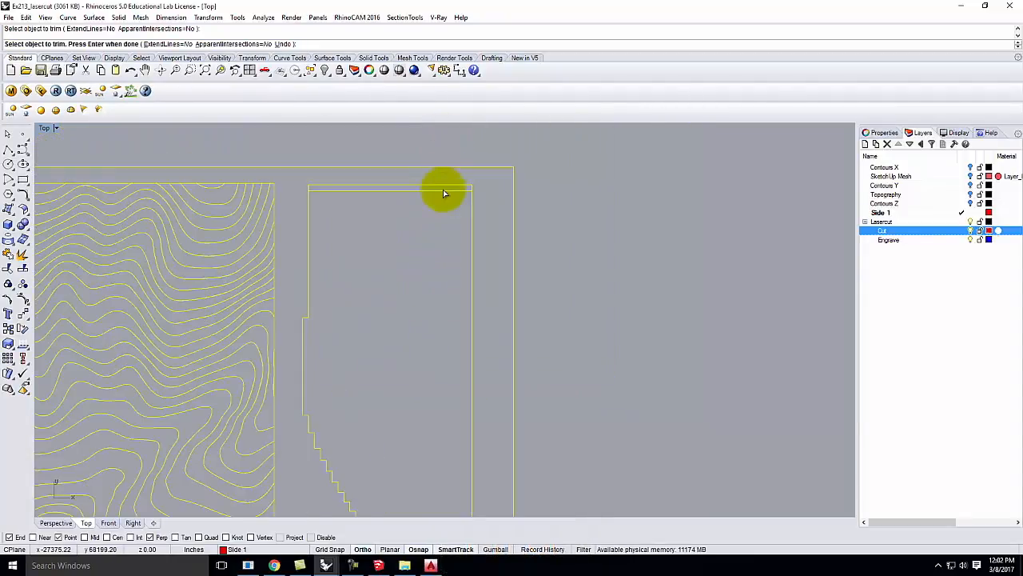
{"action": "left_click", "coordinate": [442, 187]}
Trim the strips beyond the lower and upper offset lines off the middle sheet's stepped side piece
{"action": "scroll", "coordinate": [432, 207], "scroll_direction": "down", "scroll_amount": 3}
{"action": "scroll", "coordinate": [400, 257], "scroll_direction": "up", "scroll_amount": 3}
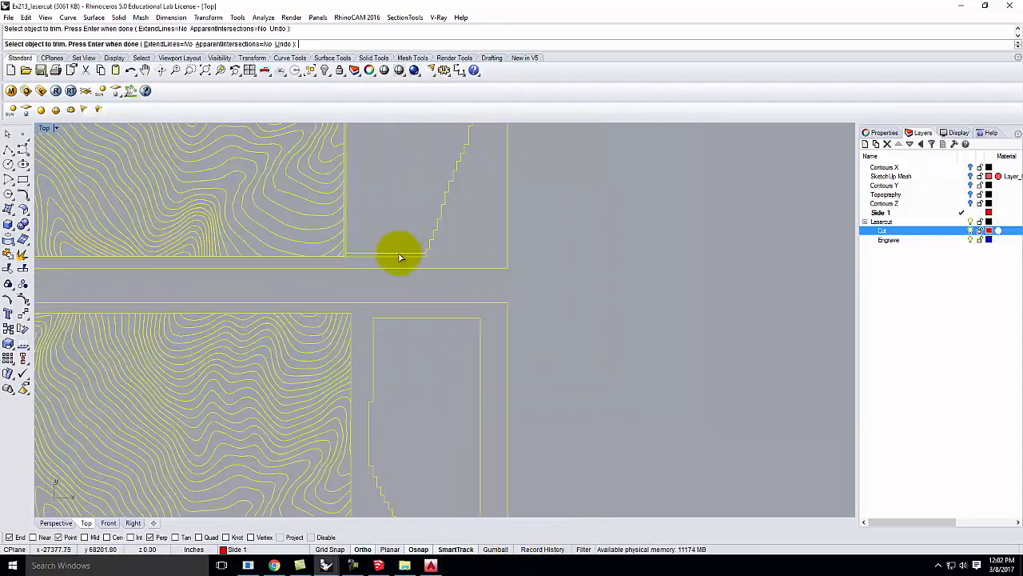
{"action": "left_click", "coordinate": [398, 258]}
{"action": "scroll", "coordinate": [423, 313], "scroll_direction": "down", "scroll_amount": 3}
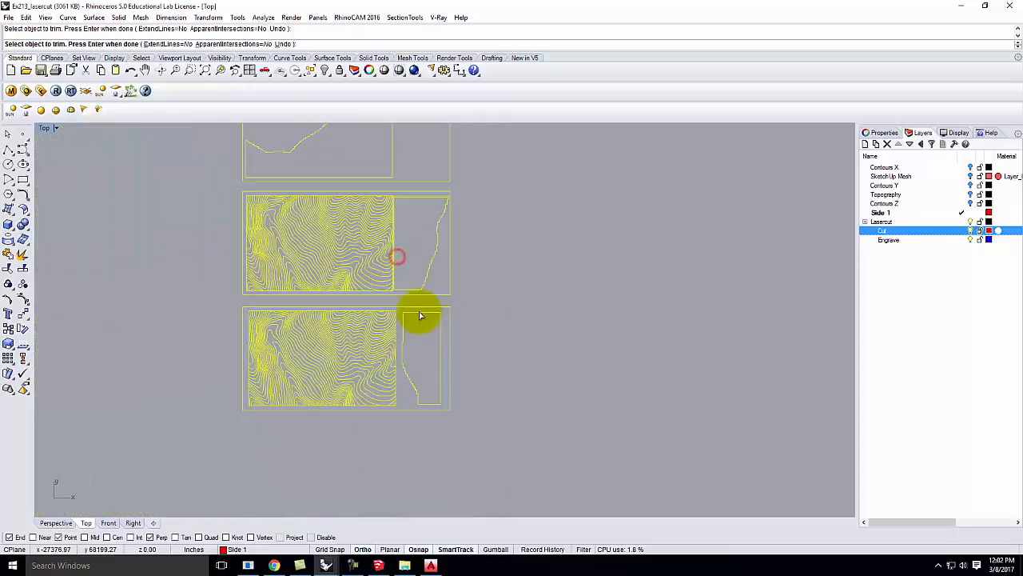
{"action": "scroll", "coordinate": [415, 194], "scroll_direction": "up", "scroll_amount": 3}
{"action": "scroll", "coordinate": [414, 195], "scroll_direction": "up", "scroll_amount": 3}
{"action": "left_click", "coordinate": [413, 202]}
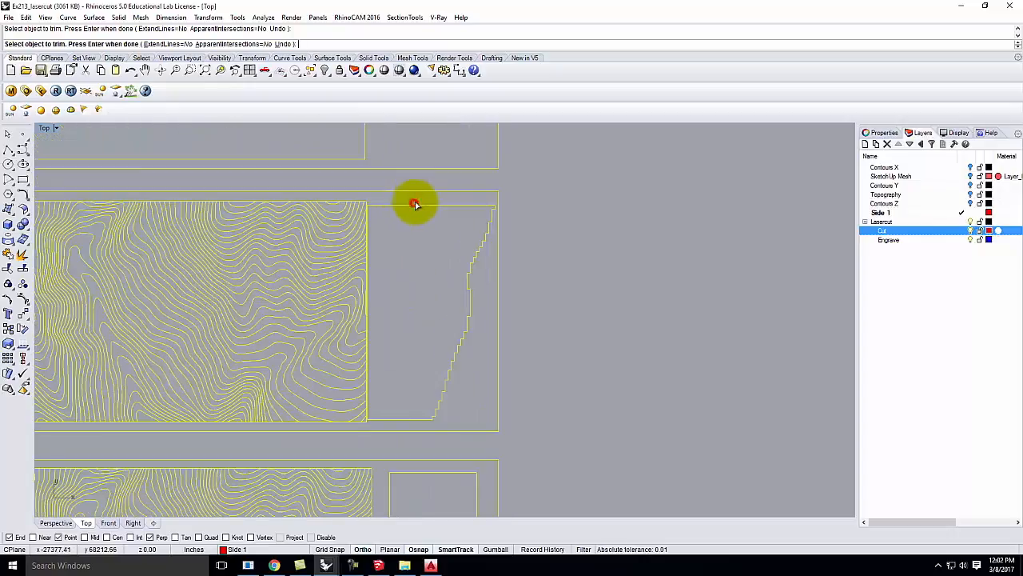
{"action": "key", "text": "Escape"}
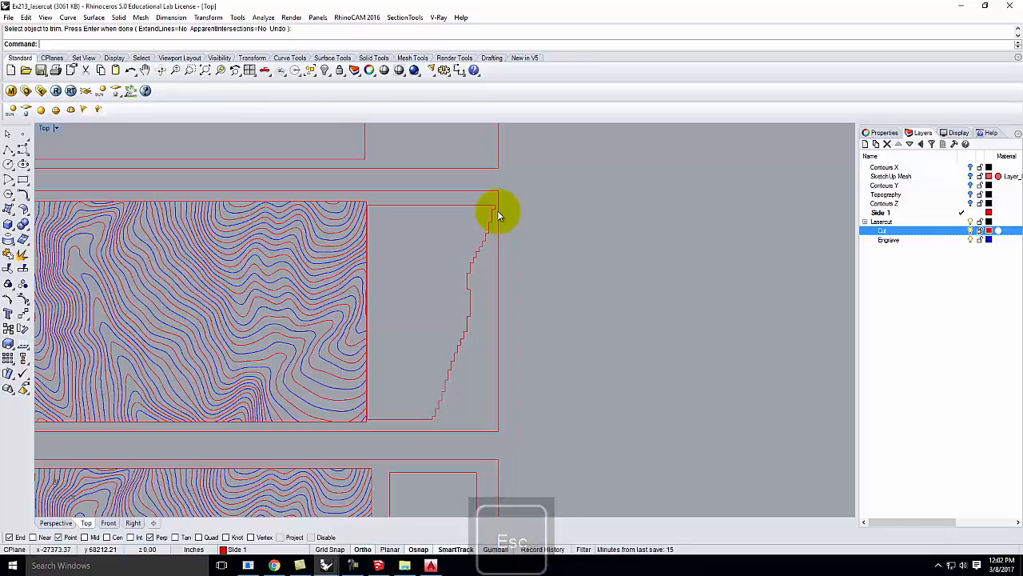
{"action": "scroll", "coordinate": [346, 315], "scroll_direction": "down", "scroll_amount": 3}
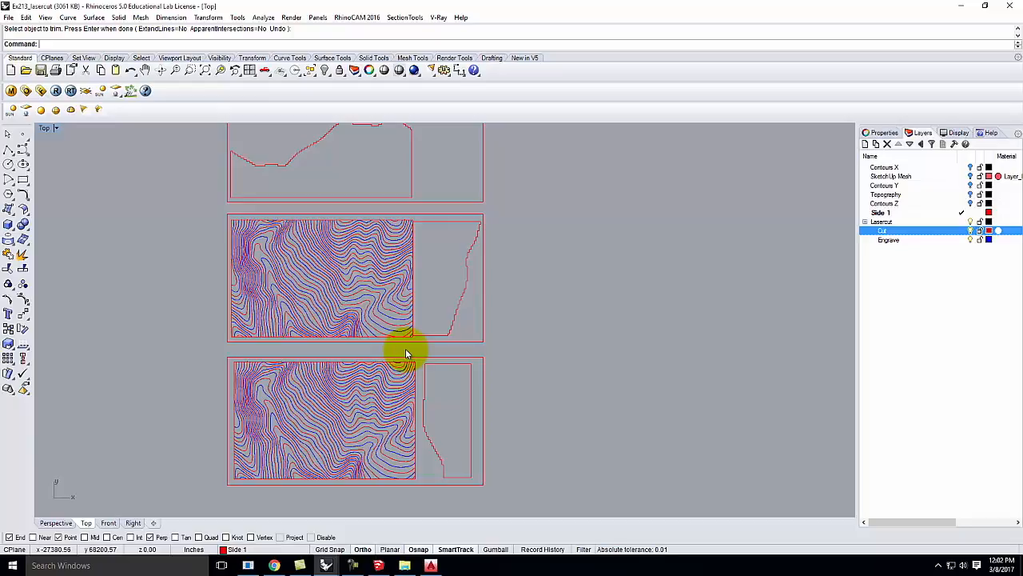
{"action": "scroll", "coordinate": [548, 396], "scroll_direction": "down", "scroll_amount": 3}
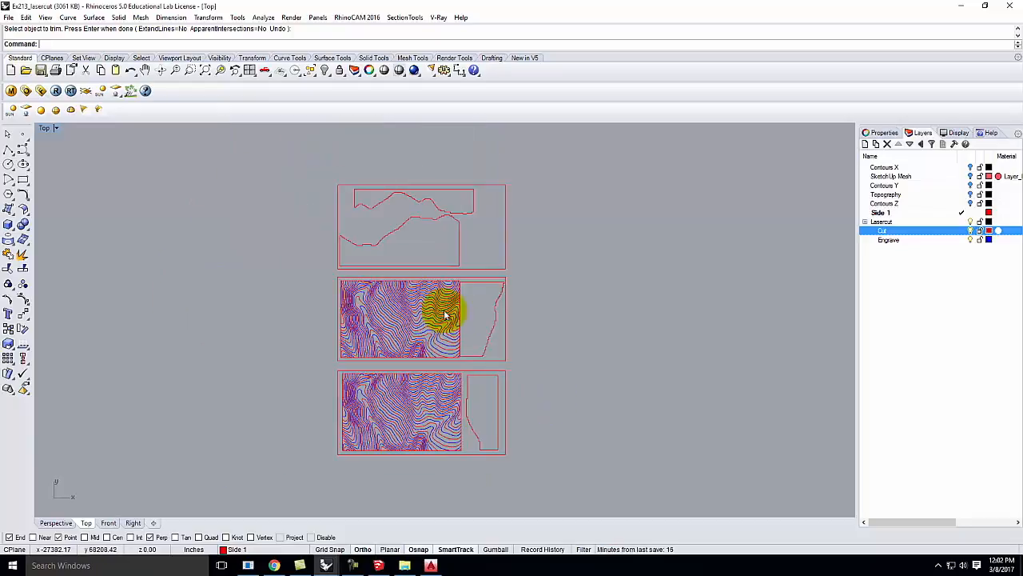